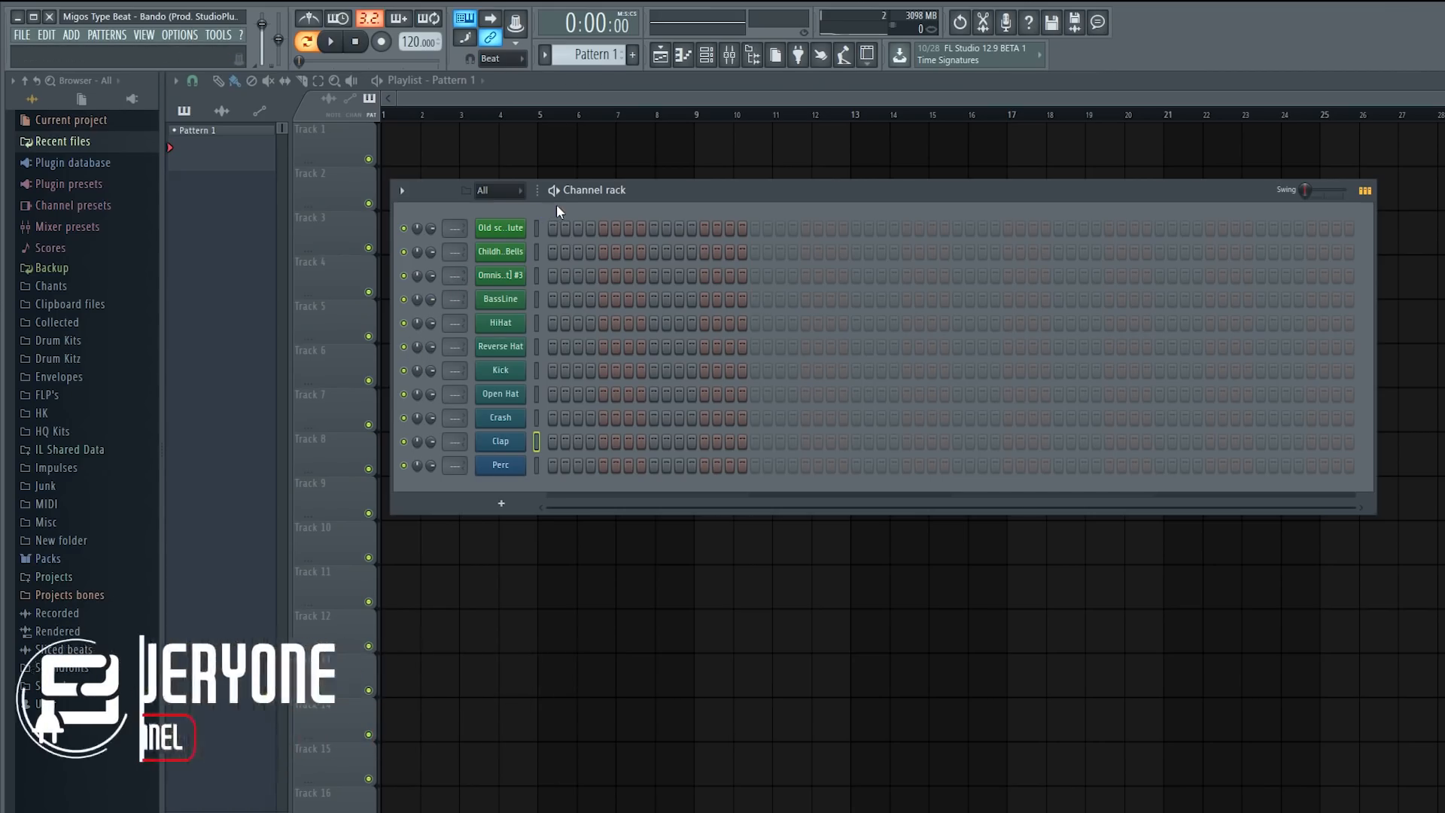
- Audition every channel in the rack one at a time, from Old school Flute down to Perc
{"action": "left_click_drag", "start_coordinate": [638, 194], "coordinate": [639, 159]}
{"action": "left_click", "coordinate": [611, 213]}
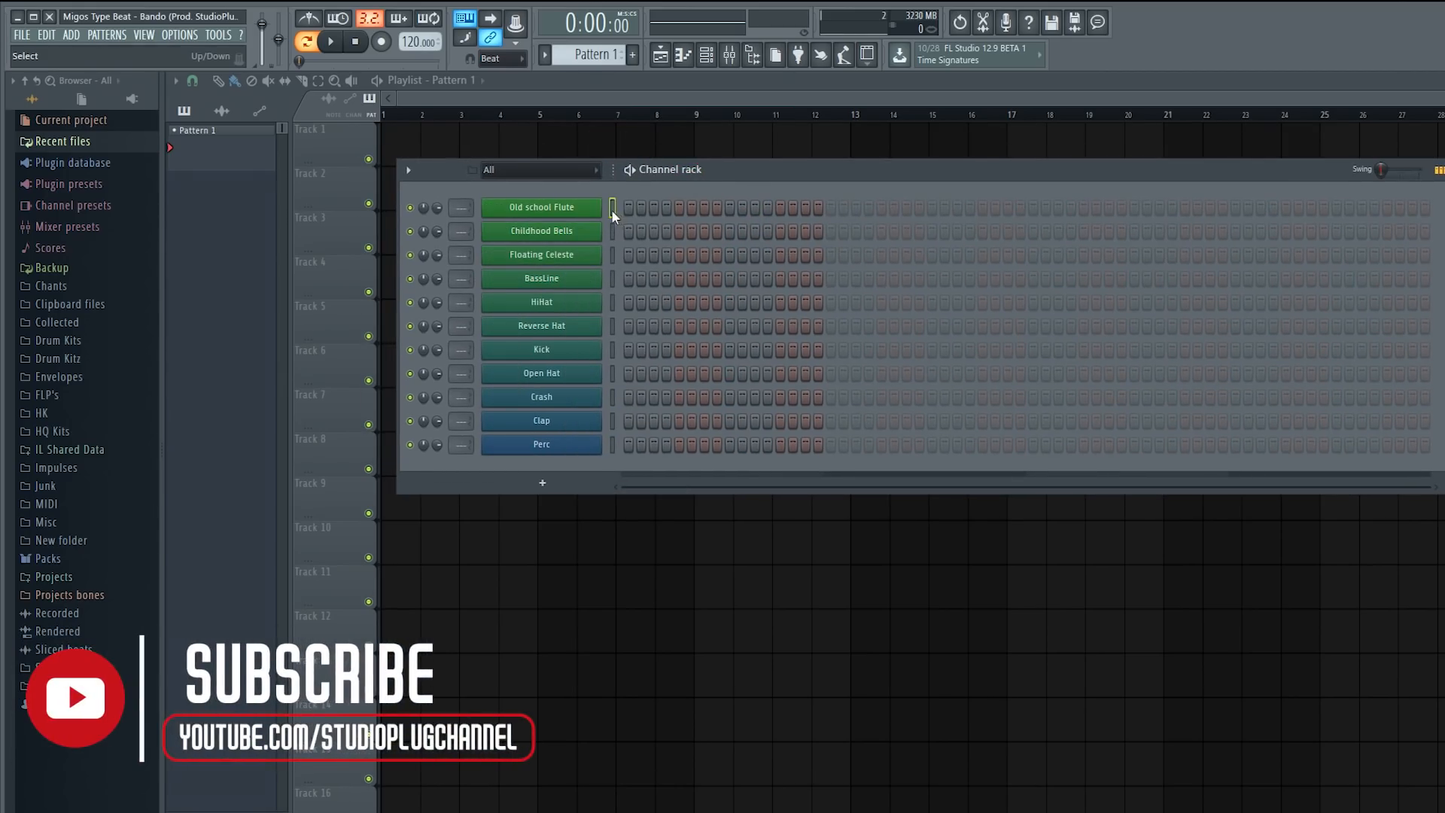
{"action": "left_click_drag", "start_coordinate": [611, 256], "coordinate": [611, 238]}
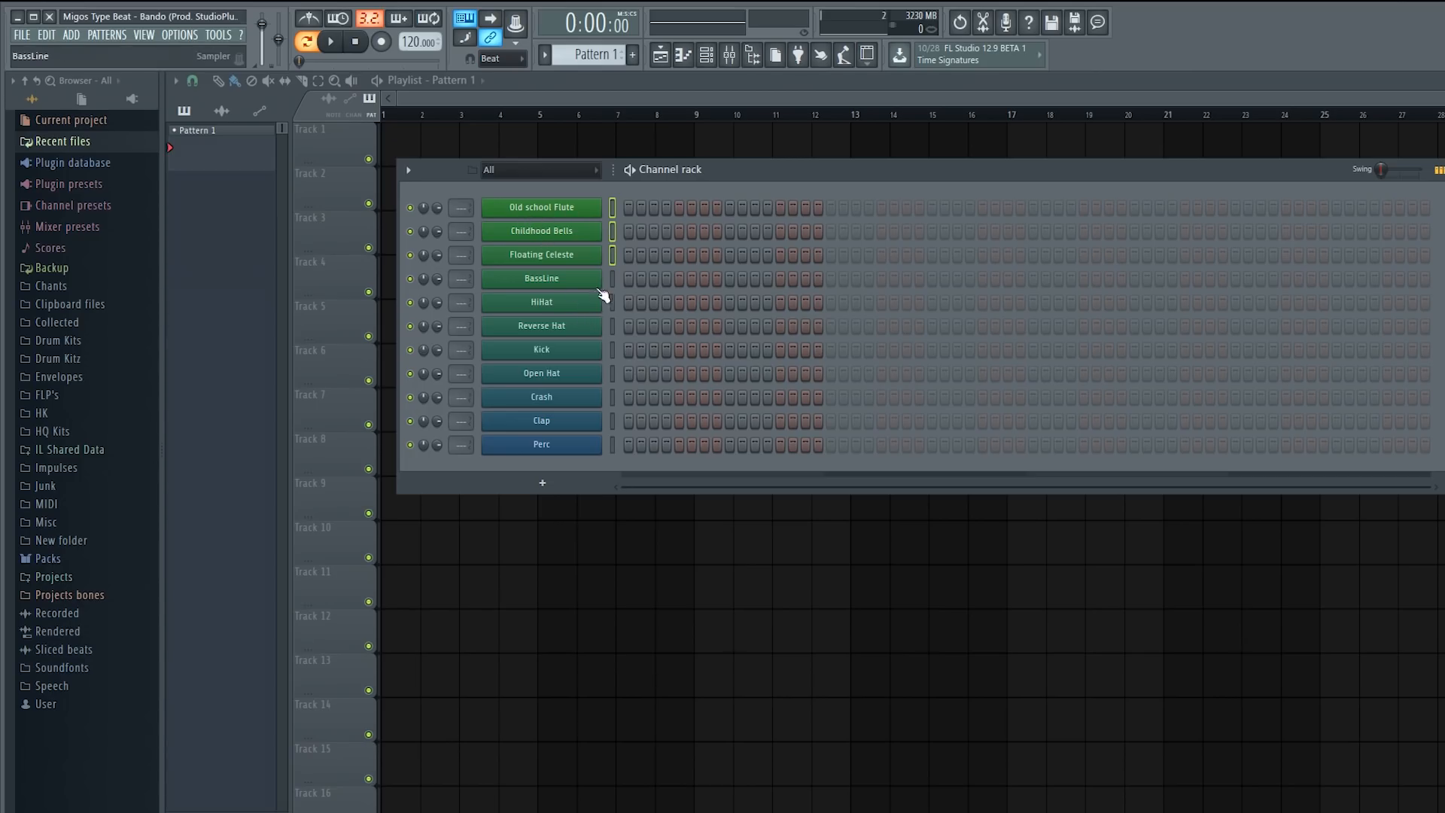
{"action": "left_click", "coordinate": [613, 213]}
{"action": "left_click", "coordinate": [609, 233]}
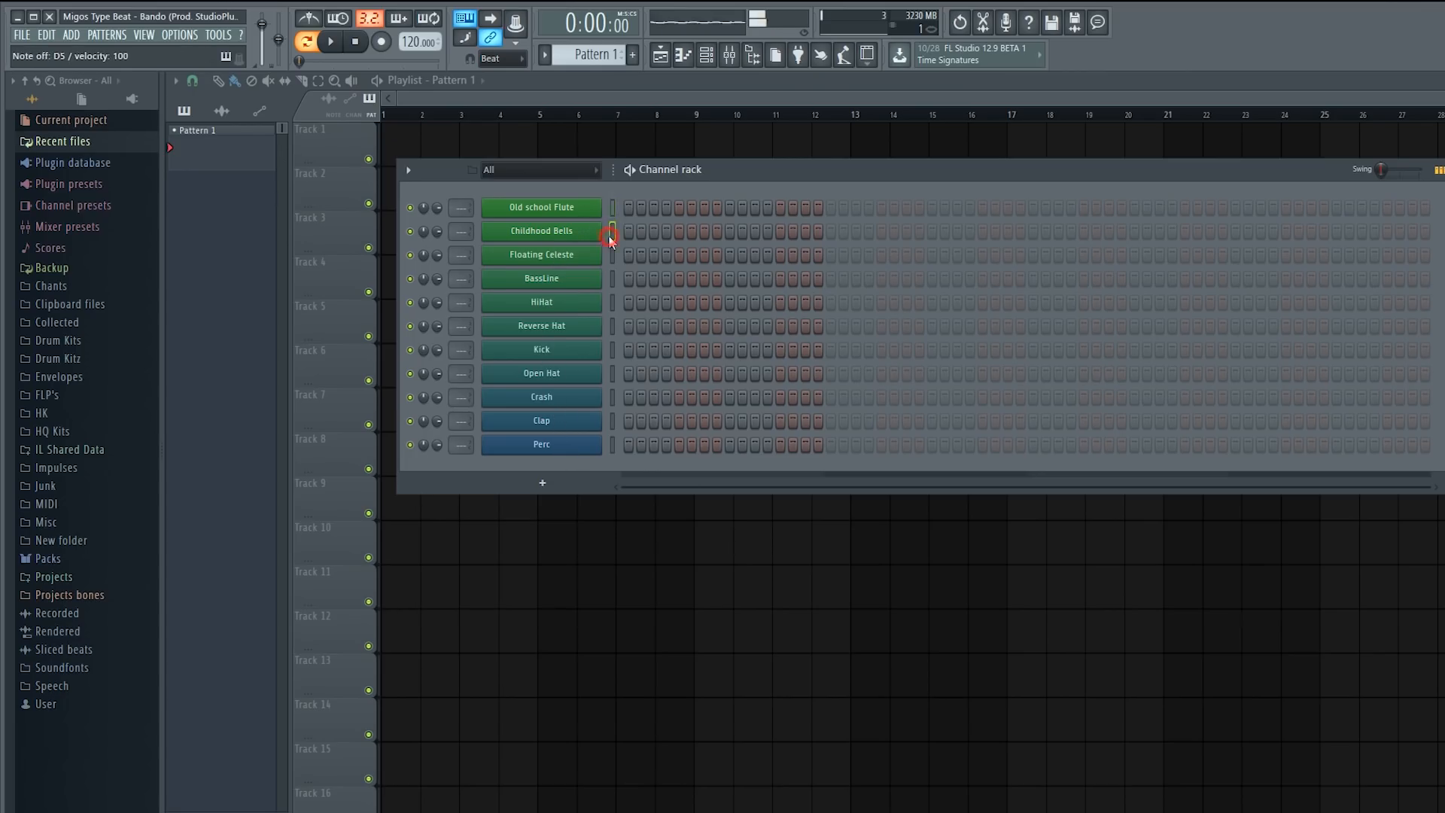
{"action": "left_click", "coordinate": [609, 254]}
{"action": "left_click", "coordinate": [613, 278]}
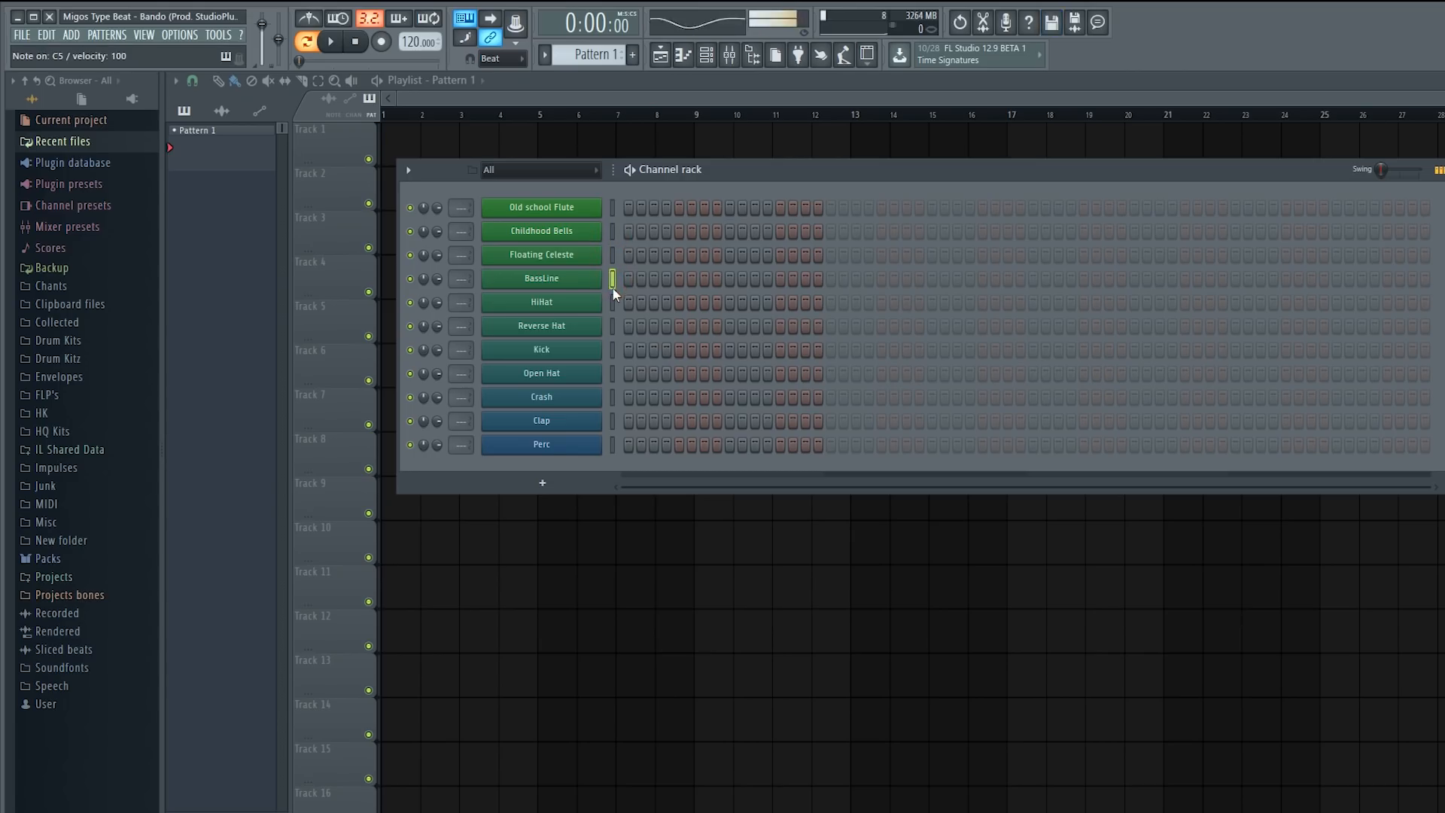
{"action": "left_click", "coordinate": [612, 302]}
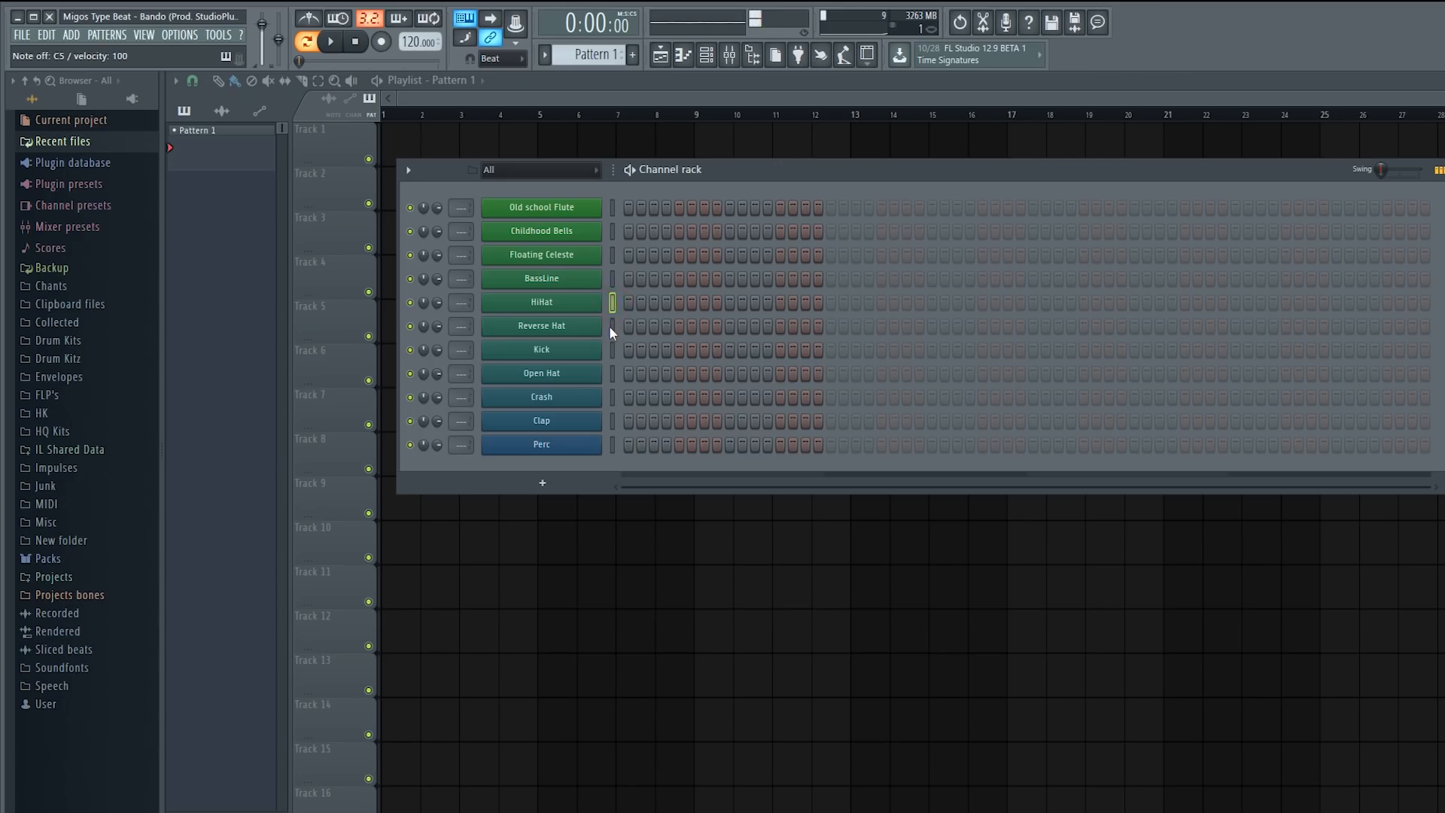
{"action": "left_click", "coordinate": [612, 326]}
{"action": "left_click", "coordinate": [612, 350]}
{"action": "left_click", "coordinate": [612, 374]}
{"action": "left_click", "coordinate": [612, 397]}
{"action": "left_click", "coordinate": [612, 422]}
{"action": "left_click", "coordinate": [612, 445]}
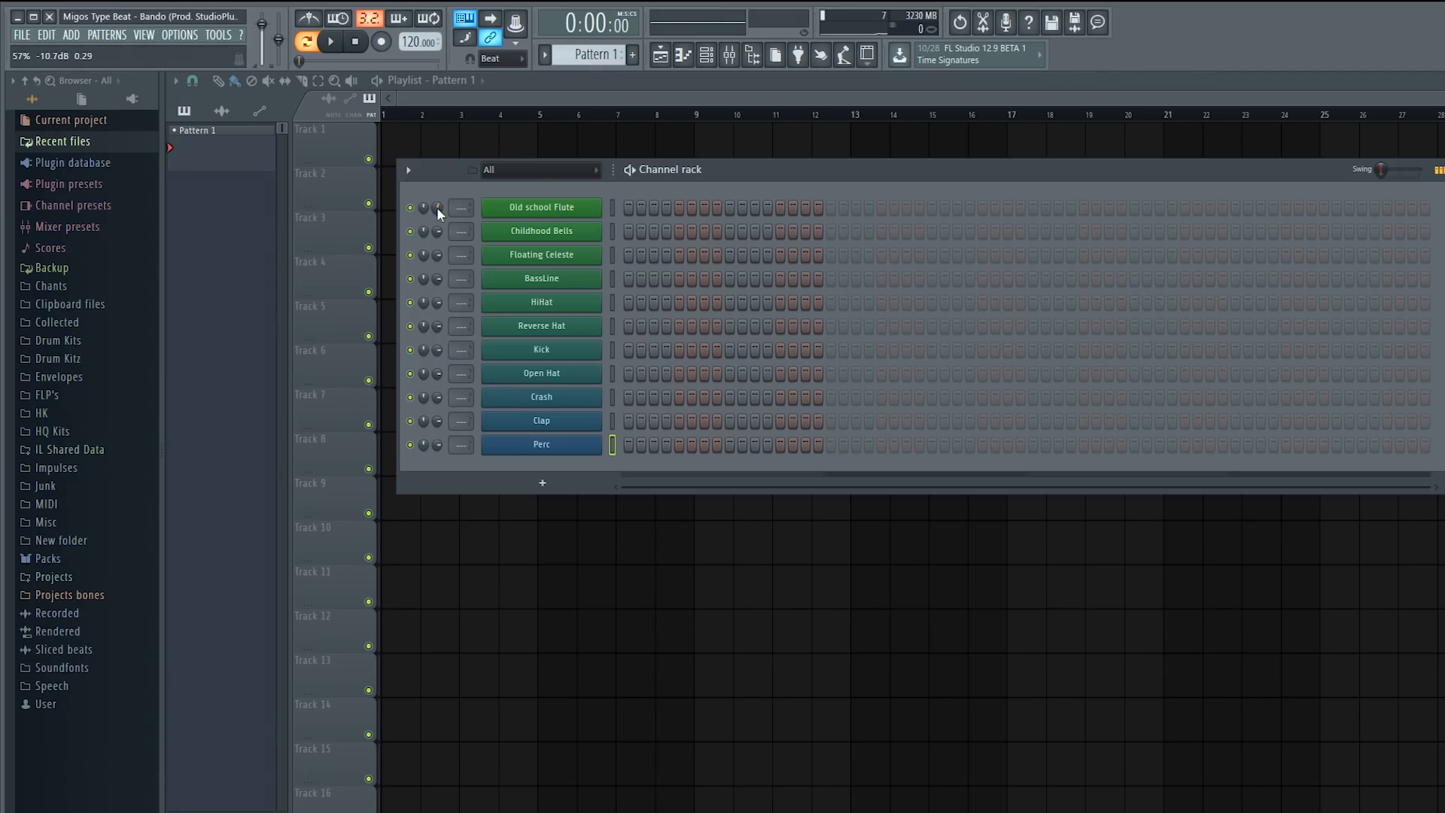
- Select all channels and adjust their volumes together, leaving only Old school Flute selected at the end
{"action": "left_click", "coordinate": [609, 208]}
{"action": "right_click", "coordinate": [609, 211]}
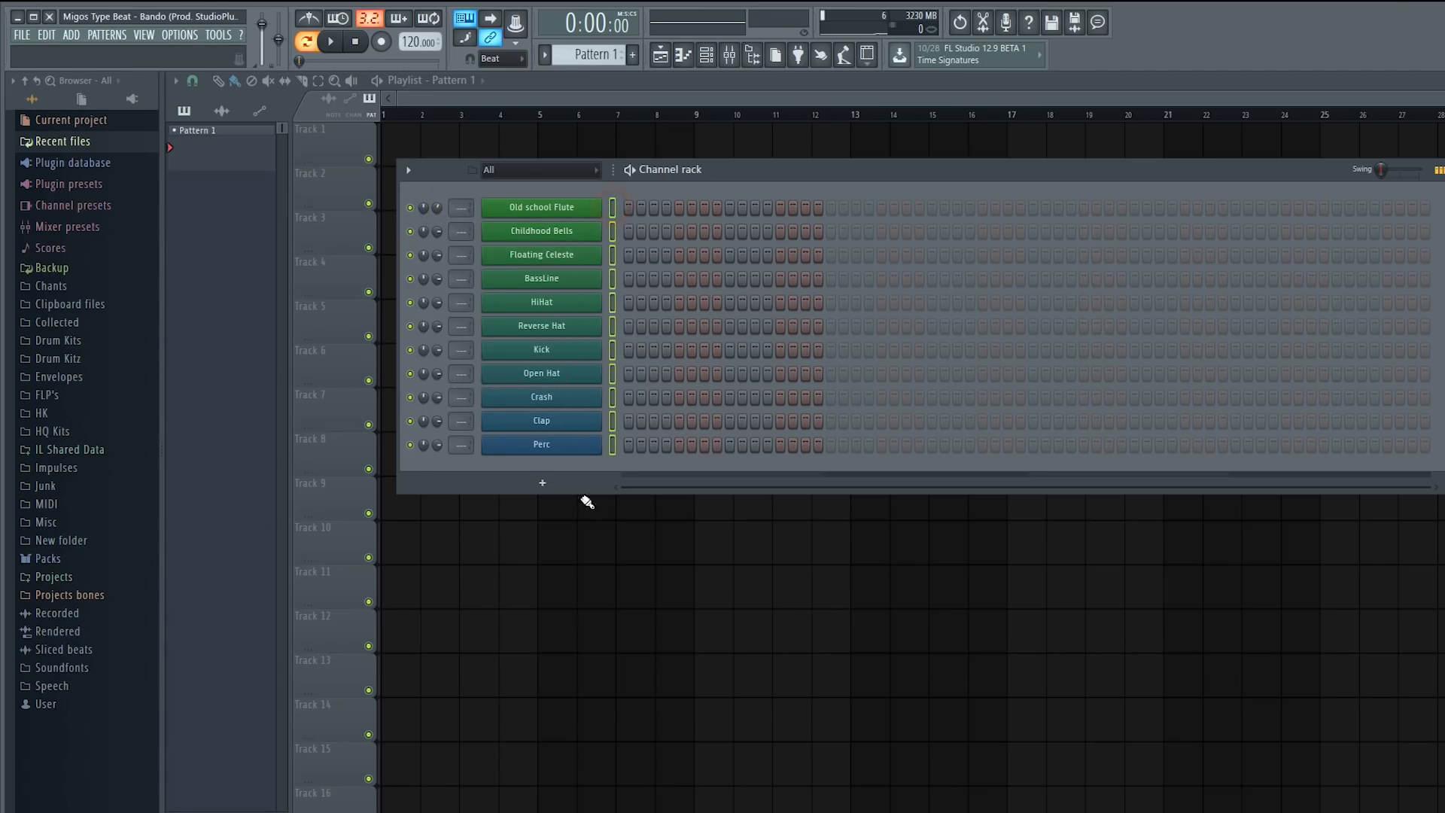
{"action": "right_click", "coordinate": [438, 232]}
{"action": "key", "text": "Escape"}
{"action": "left_click", "coordinate": [612, 206]}
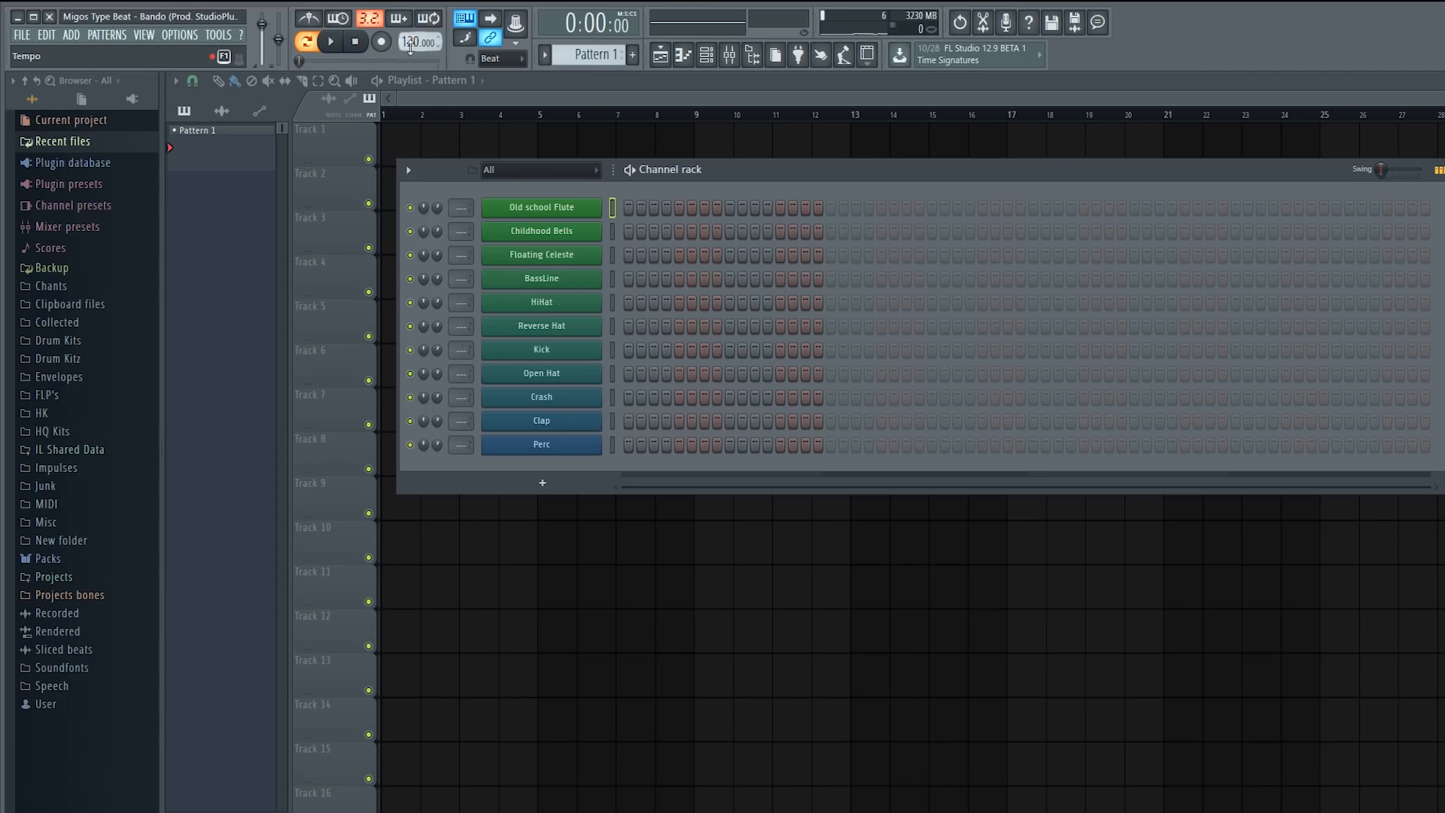
- Open the piano roll for Childhood Bells and place F#5 and F#7 notes at the start of bar 1
{"action": "left_click_drag", "start_coordinate": [764, 164], "coordinate": [758, 152]}
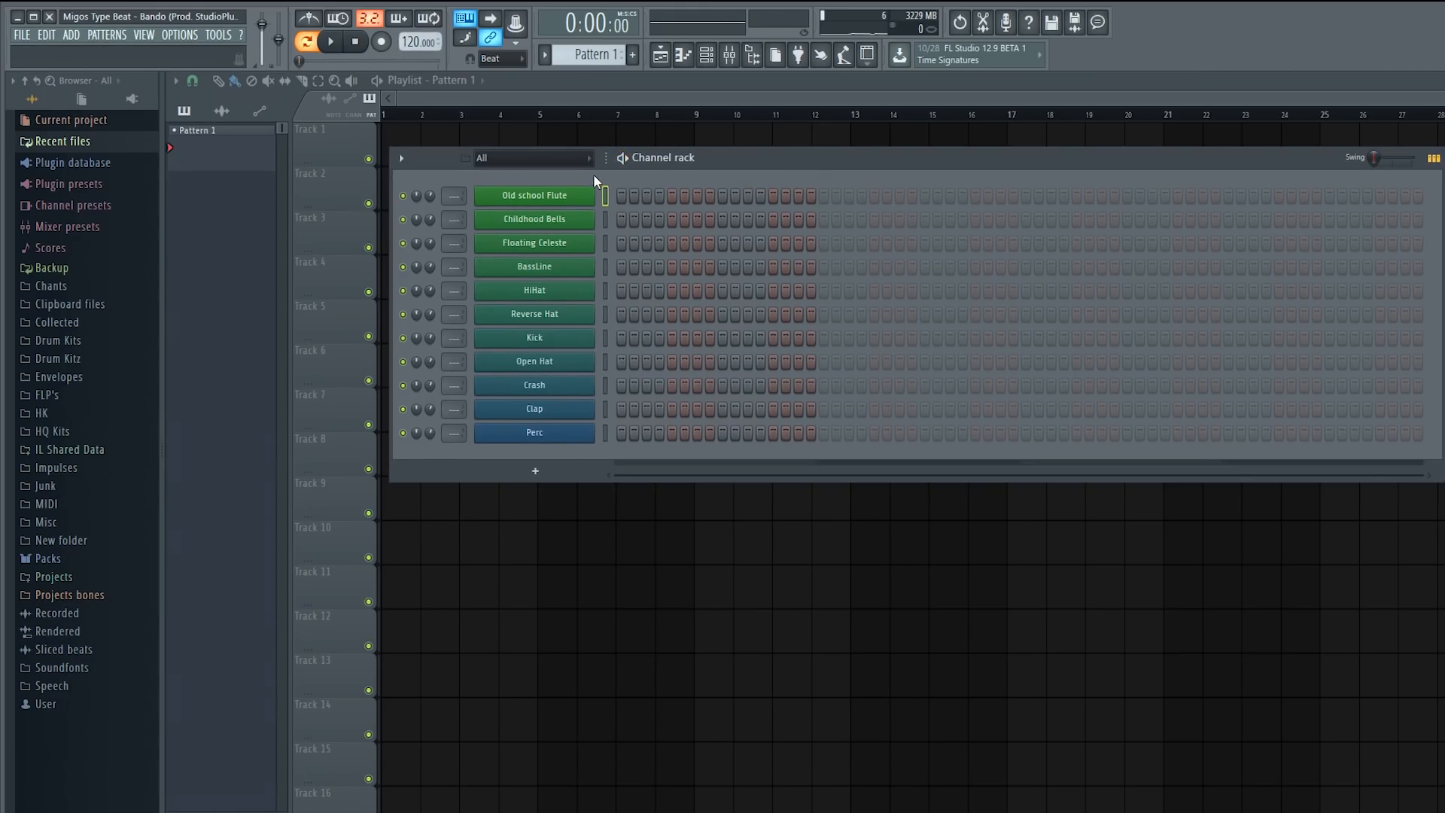
{"action": "right_click", "coordinate": [588, 226]}
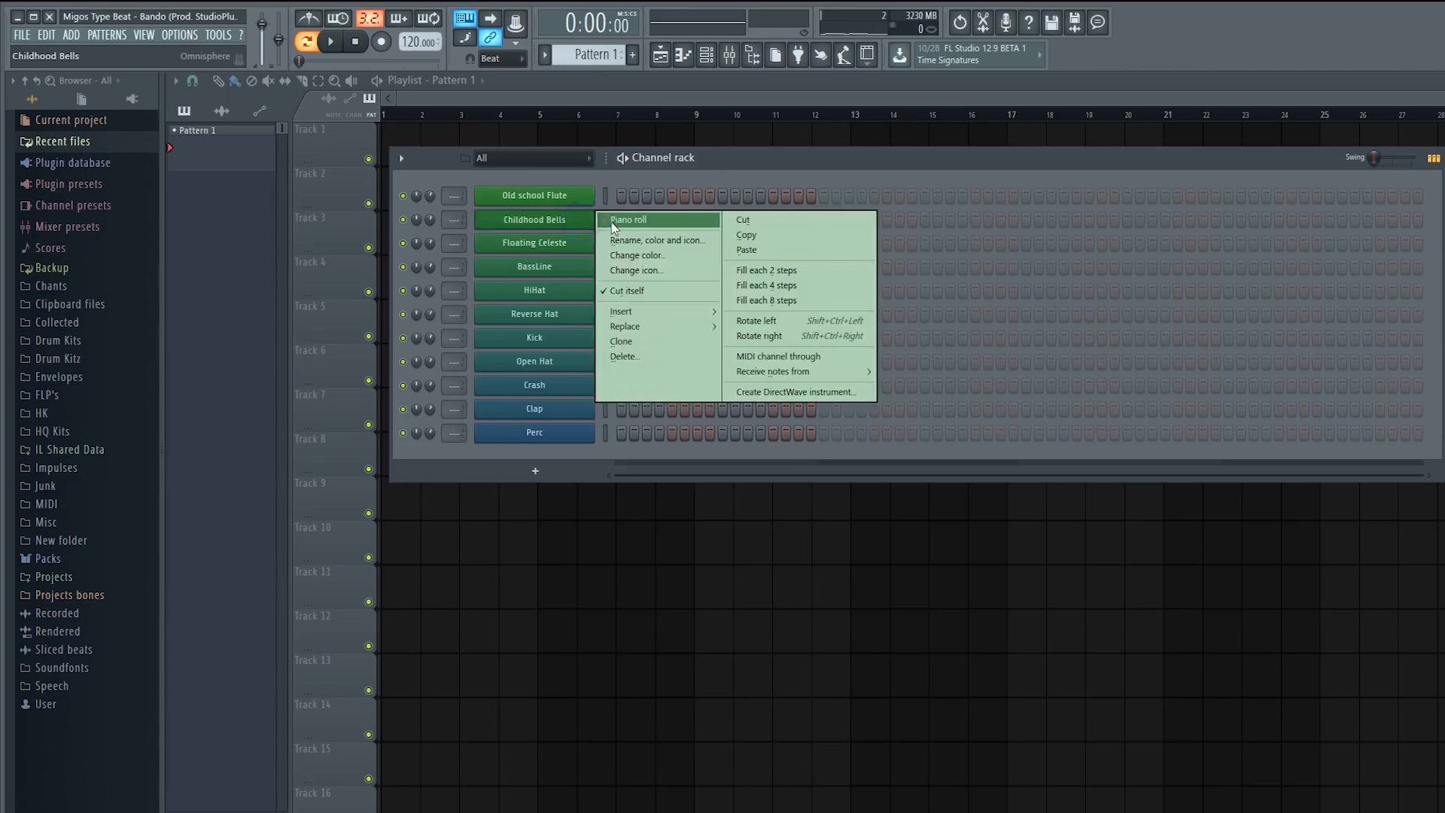
{"action": "left_click", "coordinate": [619, 220]}
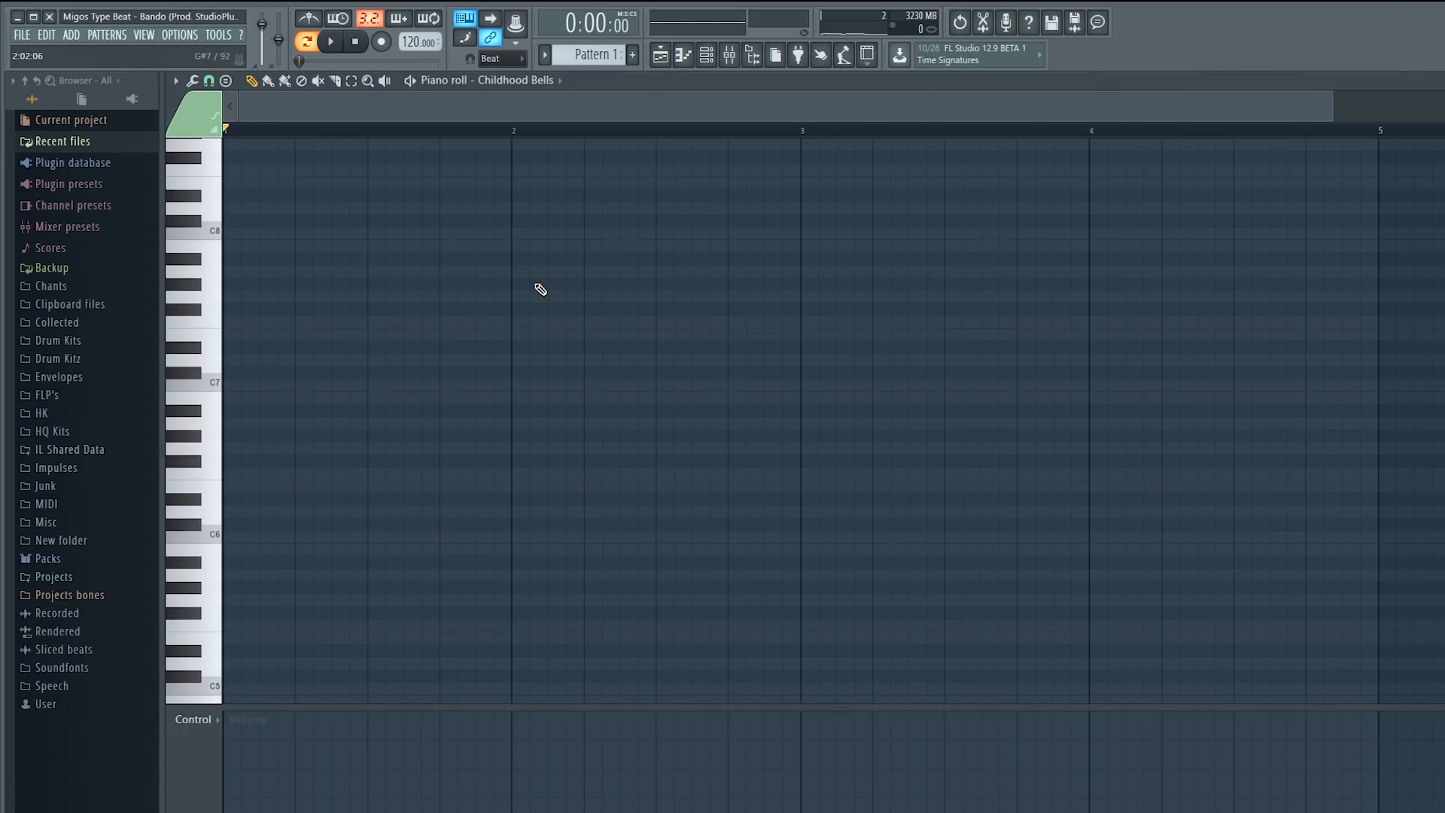
{"action": "left_click_drag", "start_coordinate": [226, 461], "coordinate": [199, 611]}
{"action": "left_click", "coordinate": [231, 309]}
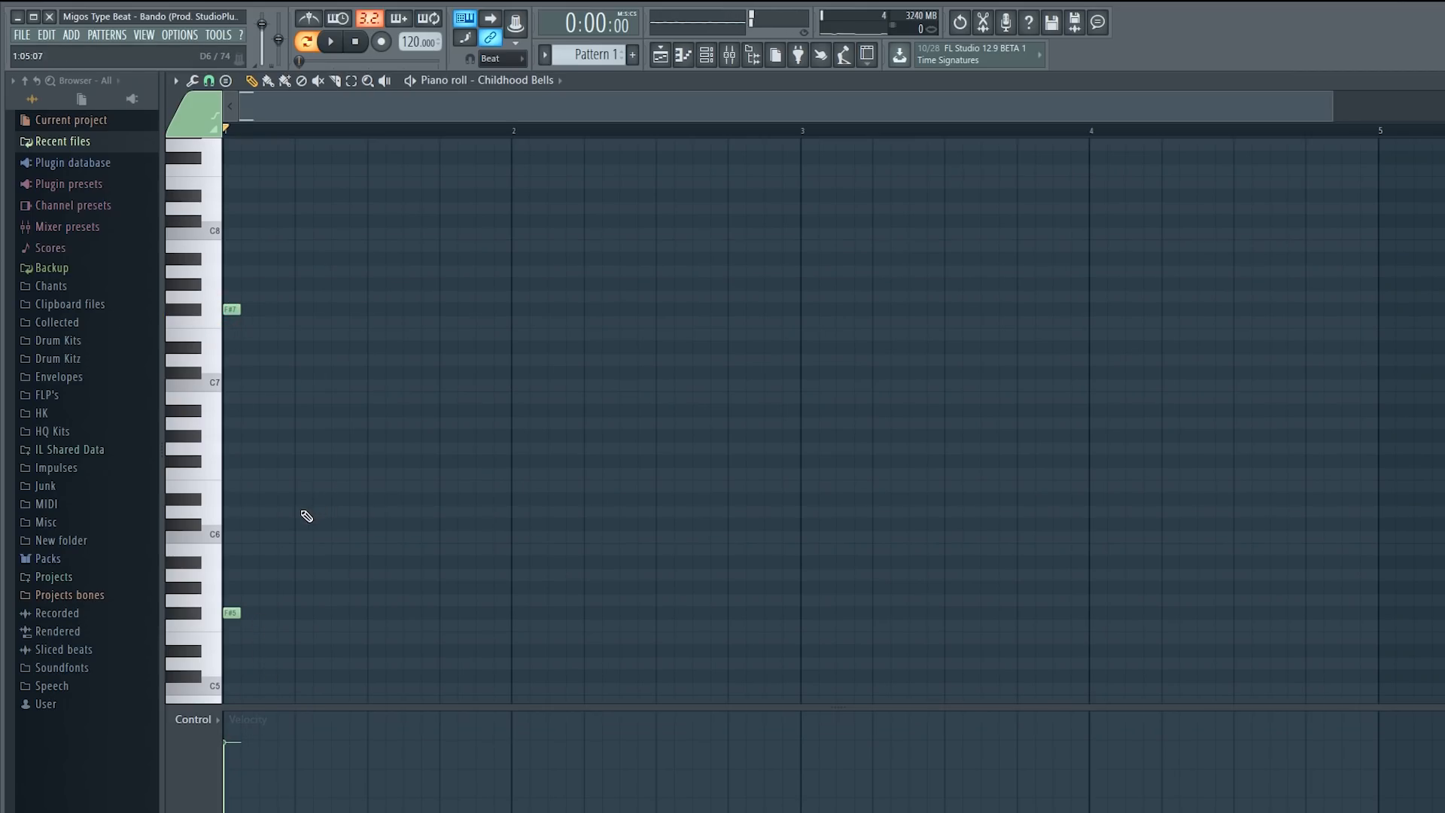
- Continue the first half of bar 1 with C#6, F#6 and D6 notes two steps apart, previewing the melody
{"action": "left_click", "coordinate": [259, 524]}
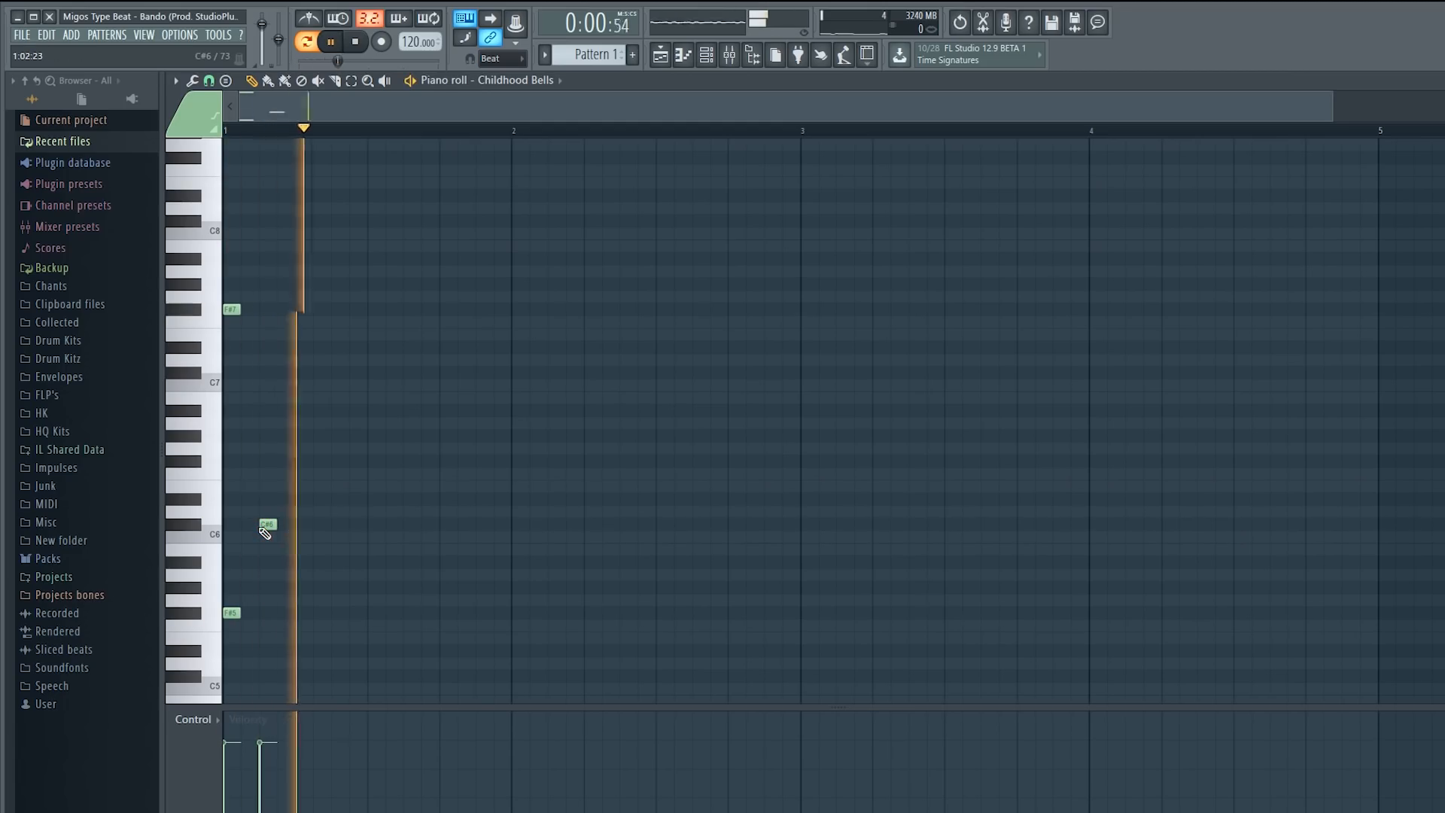
{"action": "key", "text": "space"}
{"action": "left_click", "coordinate": [295, 461]}
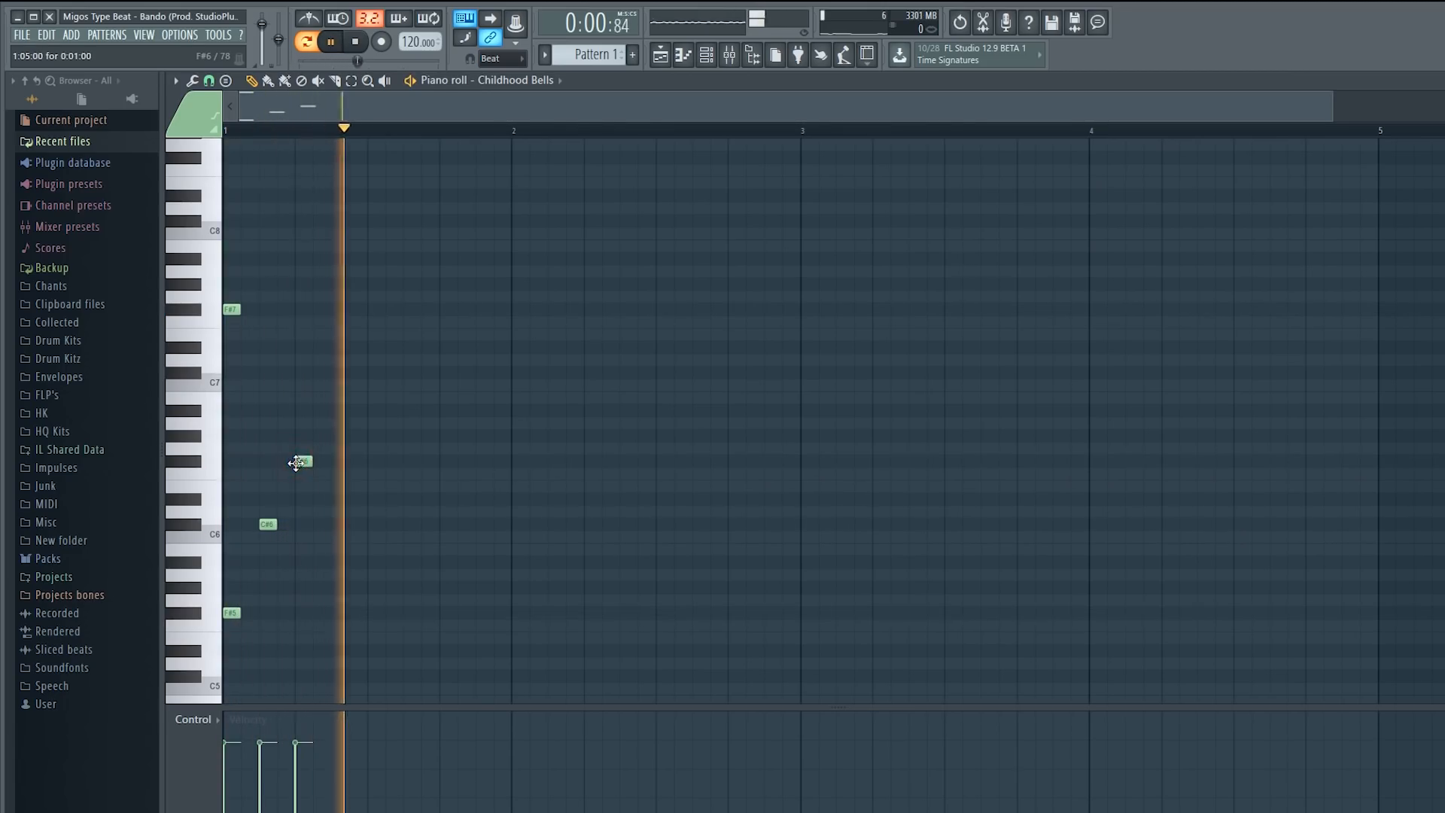
{"action": "left_click", "coordinate": [333, 512]}
{"action": "key", "text": "space"}
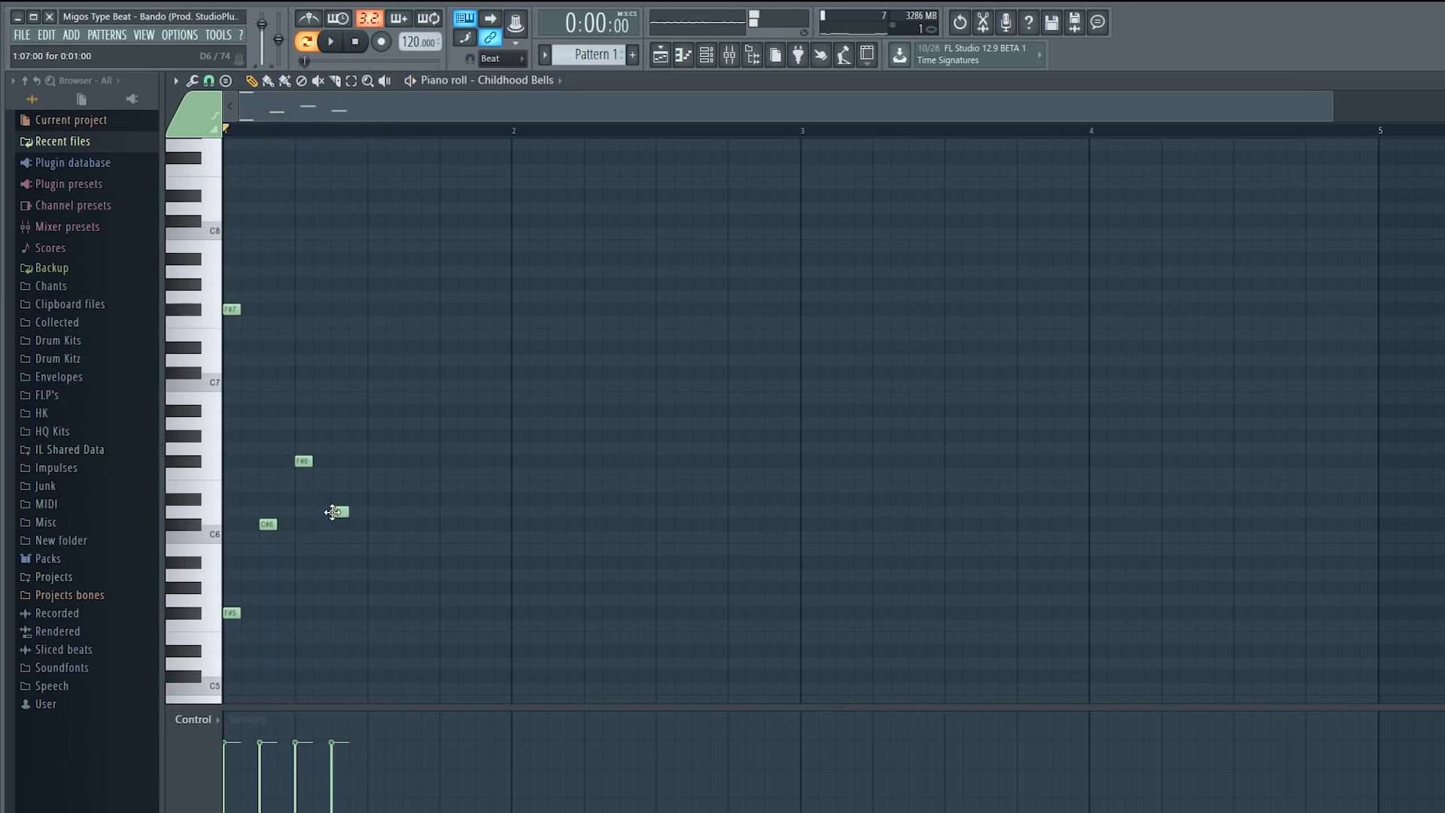
{"action": "key", "text": "space"}
{"action": "key", "text": "space"}
{"action": "key", "text": "space"}
- Fill the second half of bar 1 with F#5, C#6, G#6 and A6 notes two steps apart, previewing the melody
{"action": "left_click", "coordinate": [374, 611]}
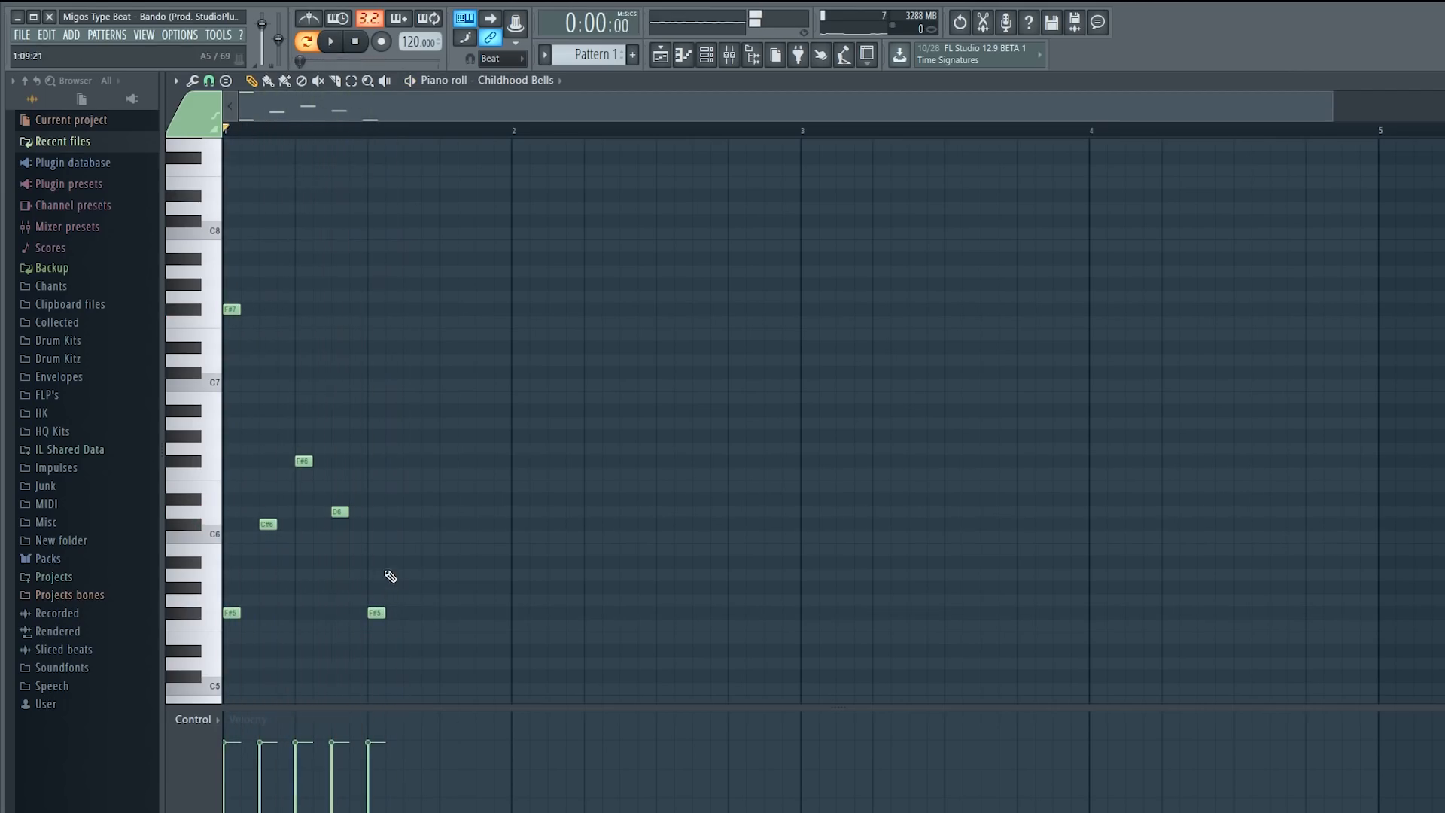
{"action": "left_click", "coordinate": [407, 523]}
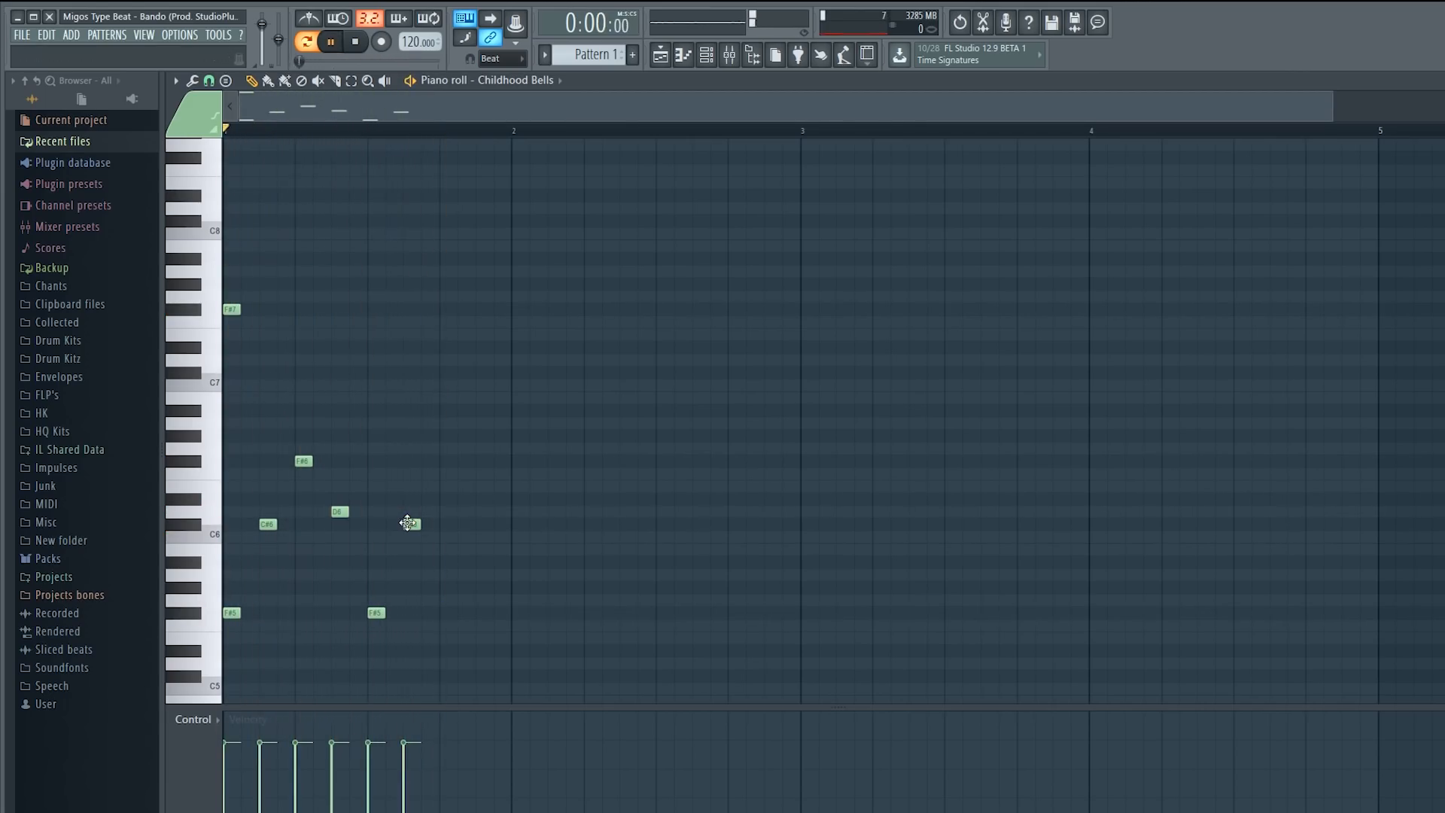
{"action": "key", "text": "space"}
{"action": "left_click", "coordinate": [445, 435]}
{"action": "left_click", "coordinate": [480, 423]}
{"action": "key", "text": "space"}
{"action": "key", "text": "space"}
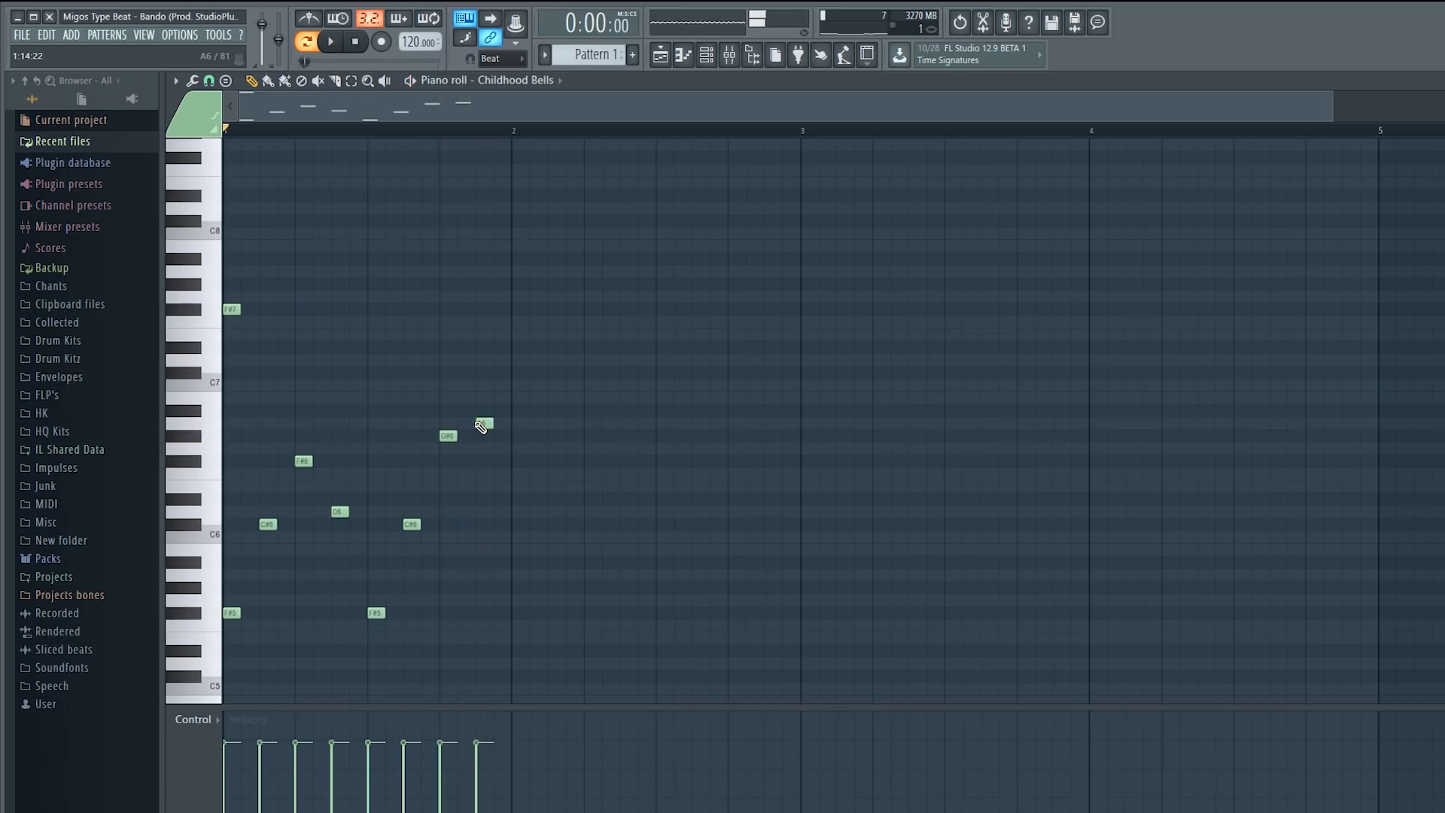
- Add a G#7 note directly above the G#6 in bar 1 and play back the pattern
{"action": "key", "text": "space"}
{"action": "left_click", "coordinate": [445, 259]}
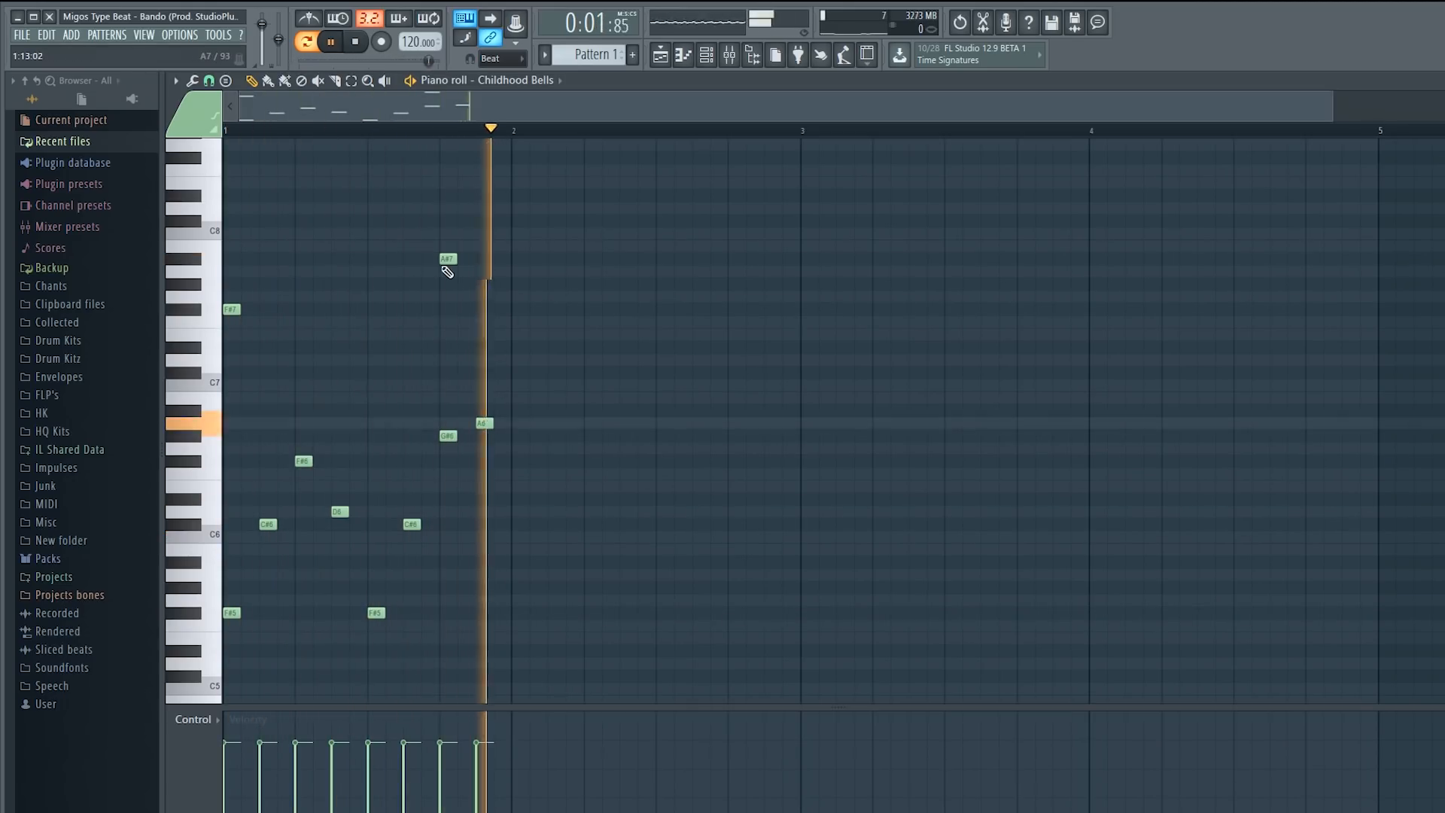
{"action": "key", "text": "space"}
{"action": "left_click_drag", "start_coordinate": [441, 263], "coordinate": [442, 288]}
{"action": "key", "text": "space"}
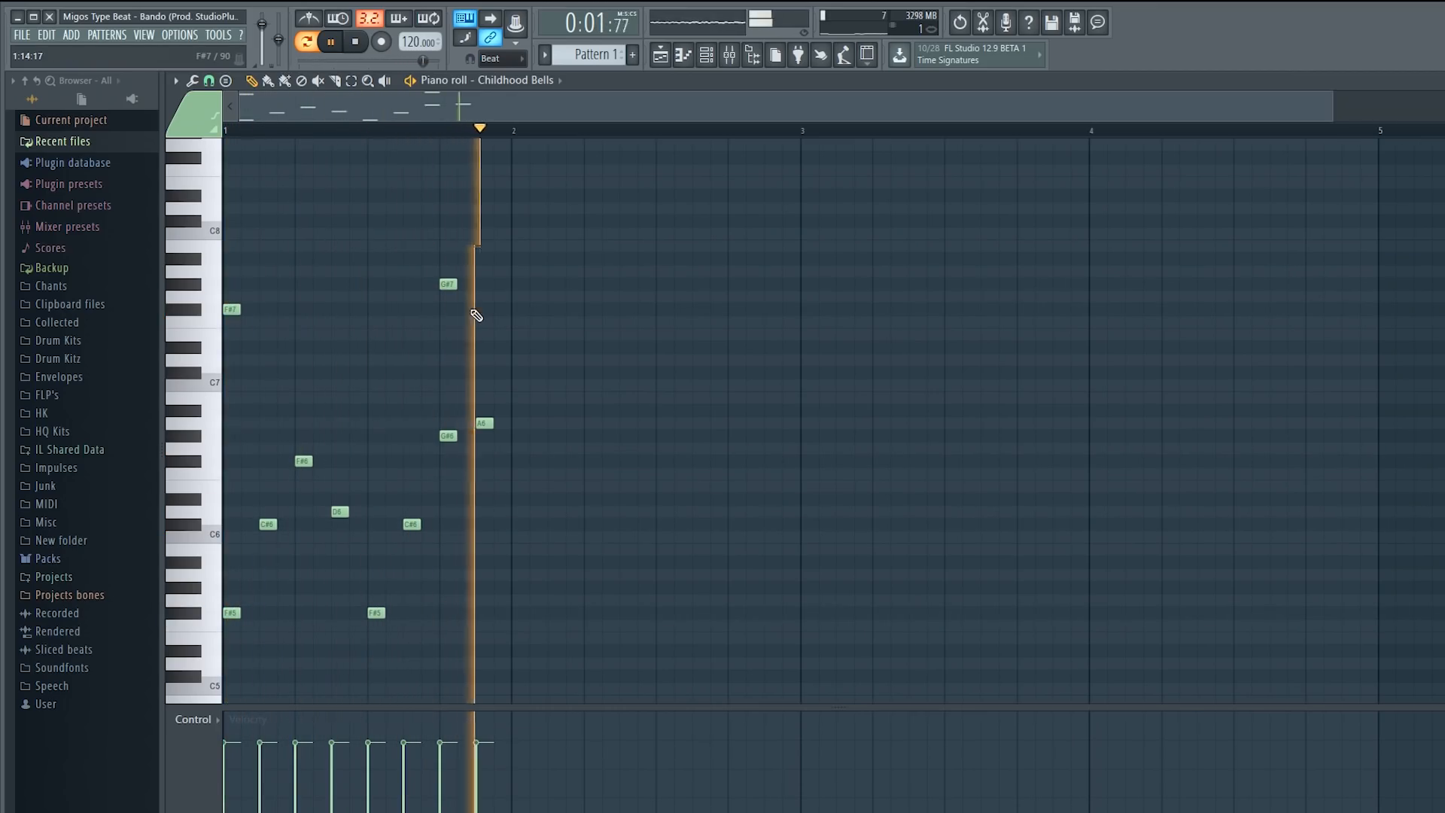
{"action": "key", "text": "space"}
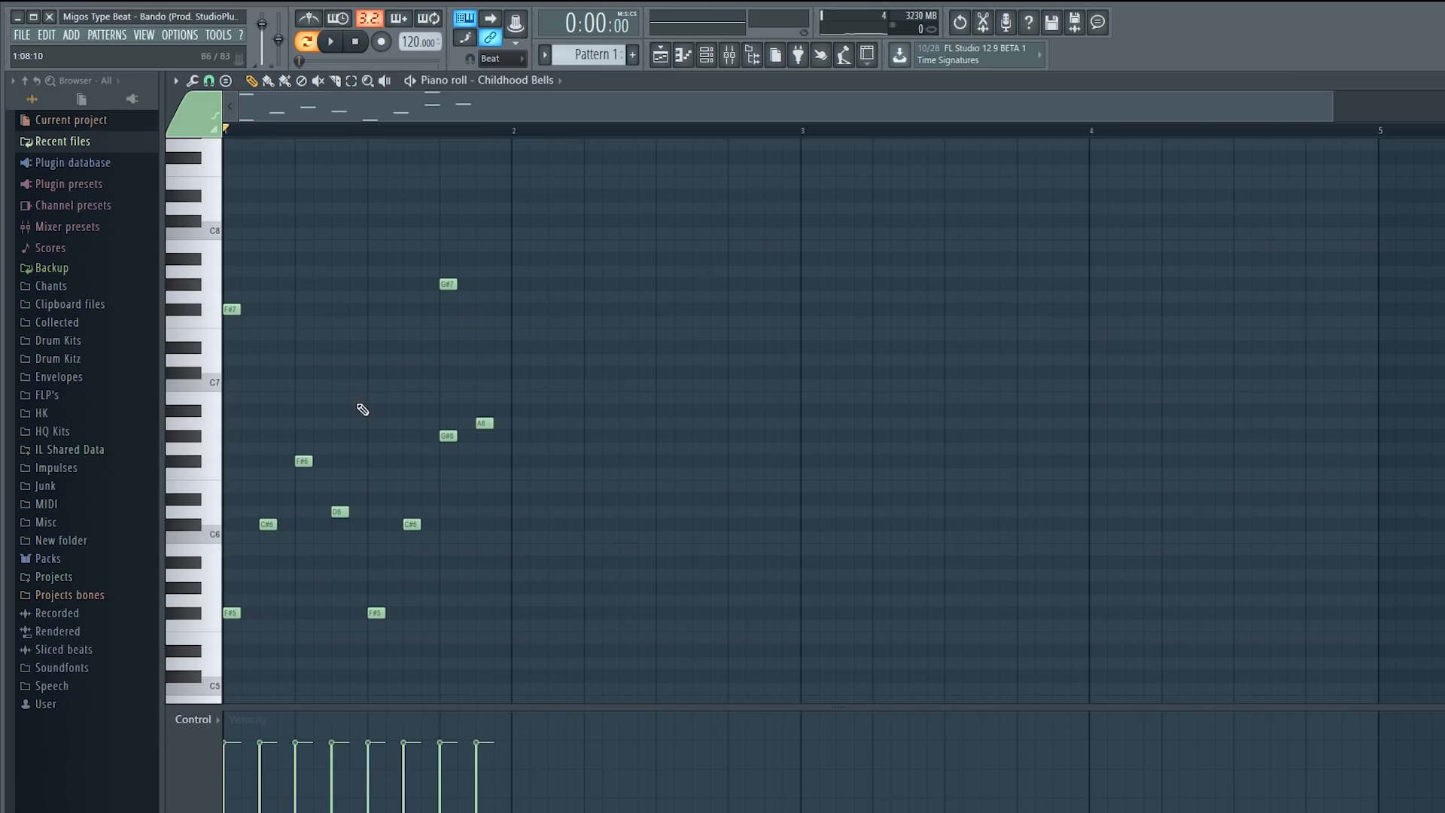
{"action": "key", "text": "space"}
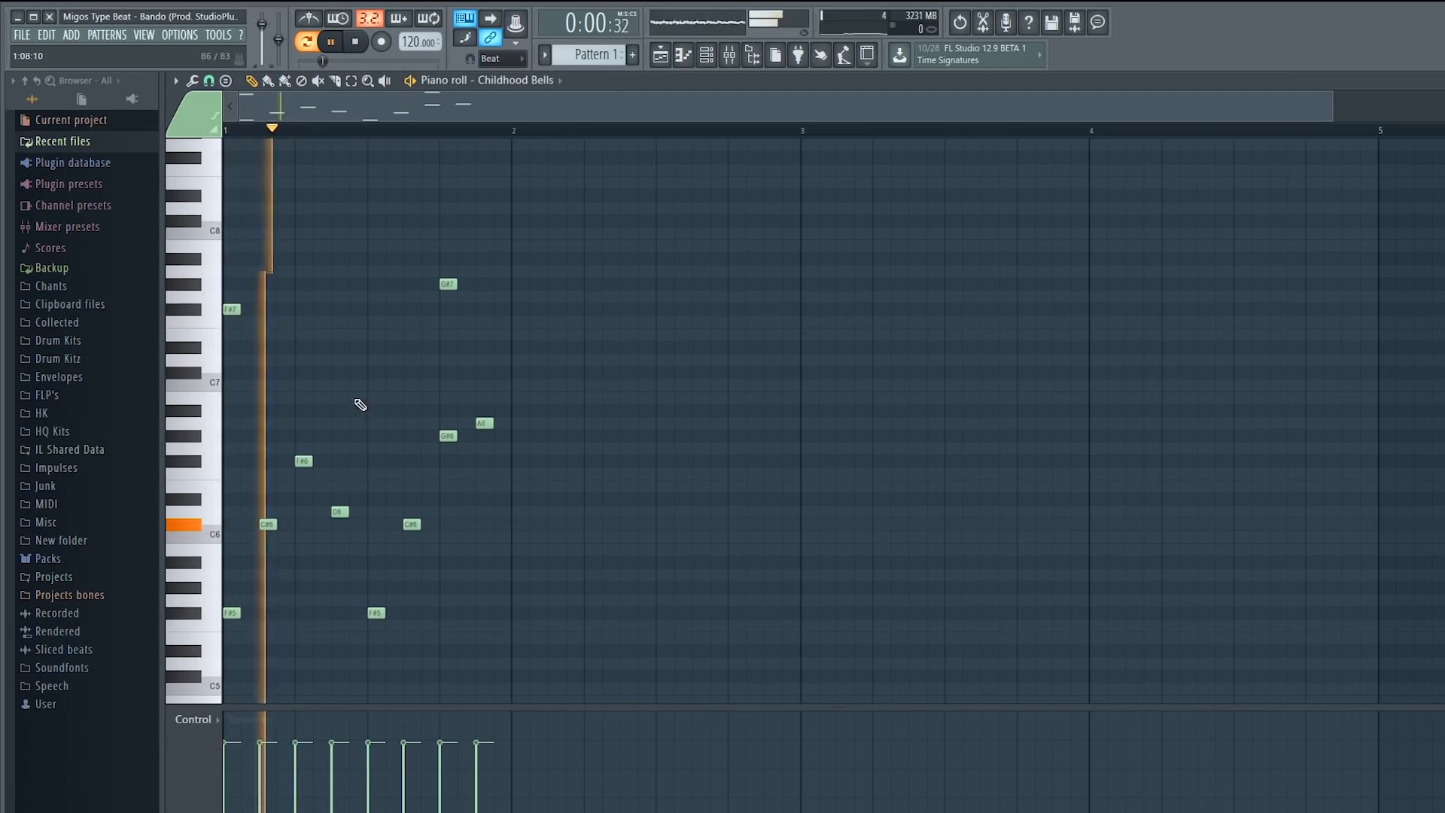
{"action": "key", "text": "space"}
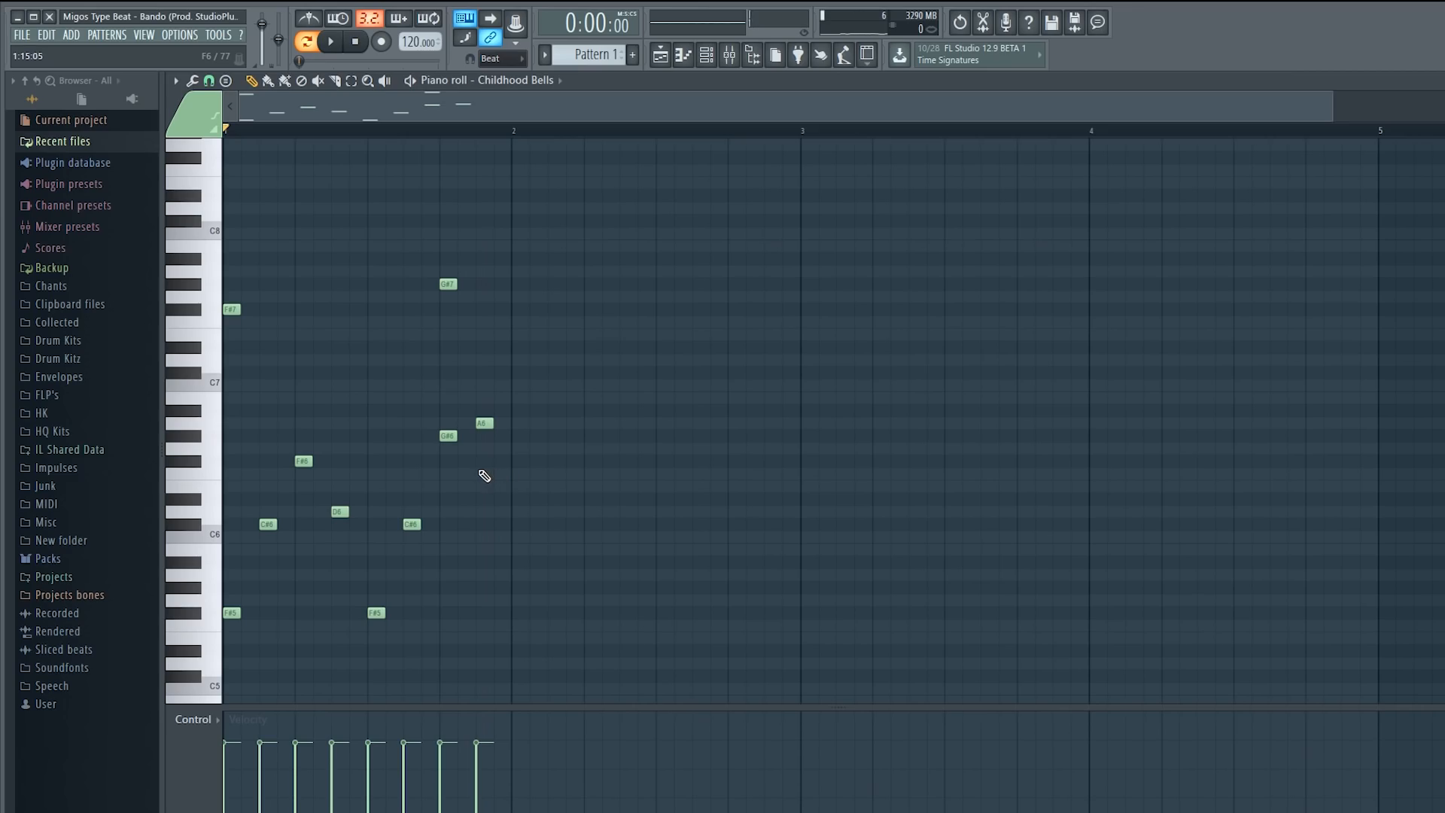
- Duplicate the bar 1 melody into bar 2 and move the copied F#7 above that bar's F#6, raising it to A7
{"action": "key", "text": "ctrl+b"}
{"action": "left_click", "coordinate": [501, 355], "text": "ctrl"}
{"action": "left_click_drag", "start_coordinate": [516, 311], "coordinate": [595, 311]}
{"action": "key", "text": "space"}
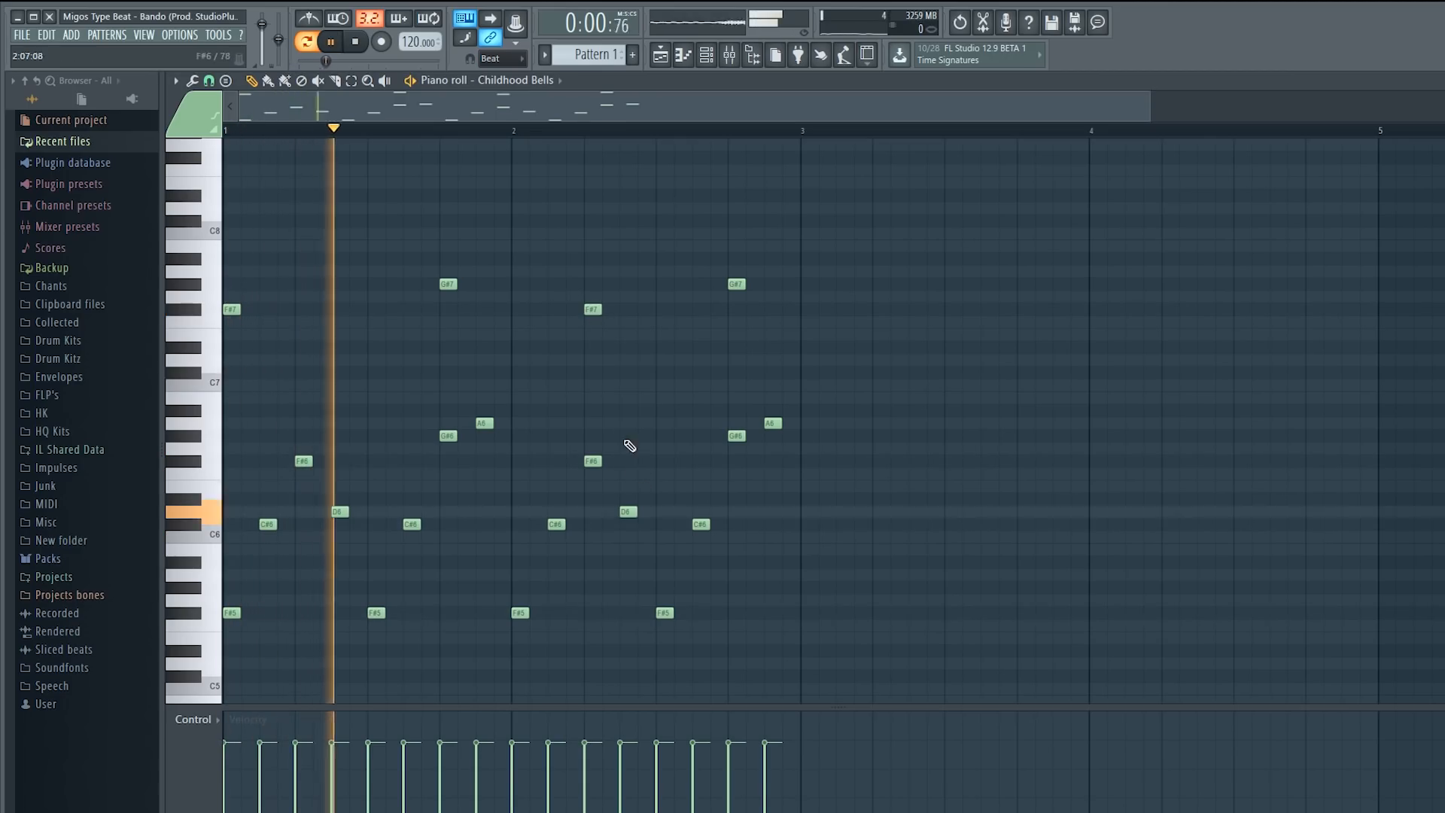
{"action": "key", "text": "space"}
{"action": "key", "text": "space"}
{"action": "left_click_drag", "start_coordinate": [593, 309], "coordinate": [590, 272]}
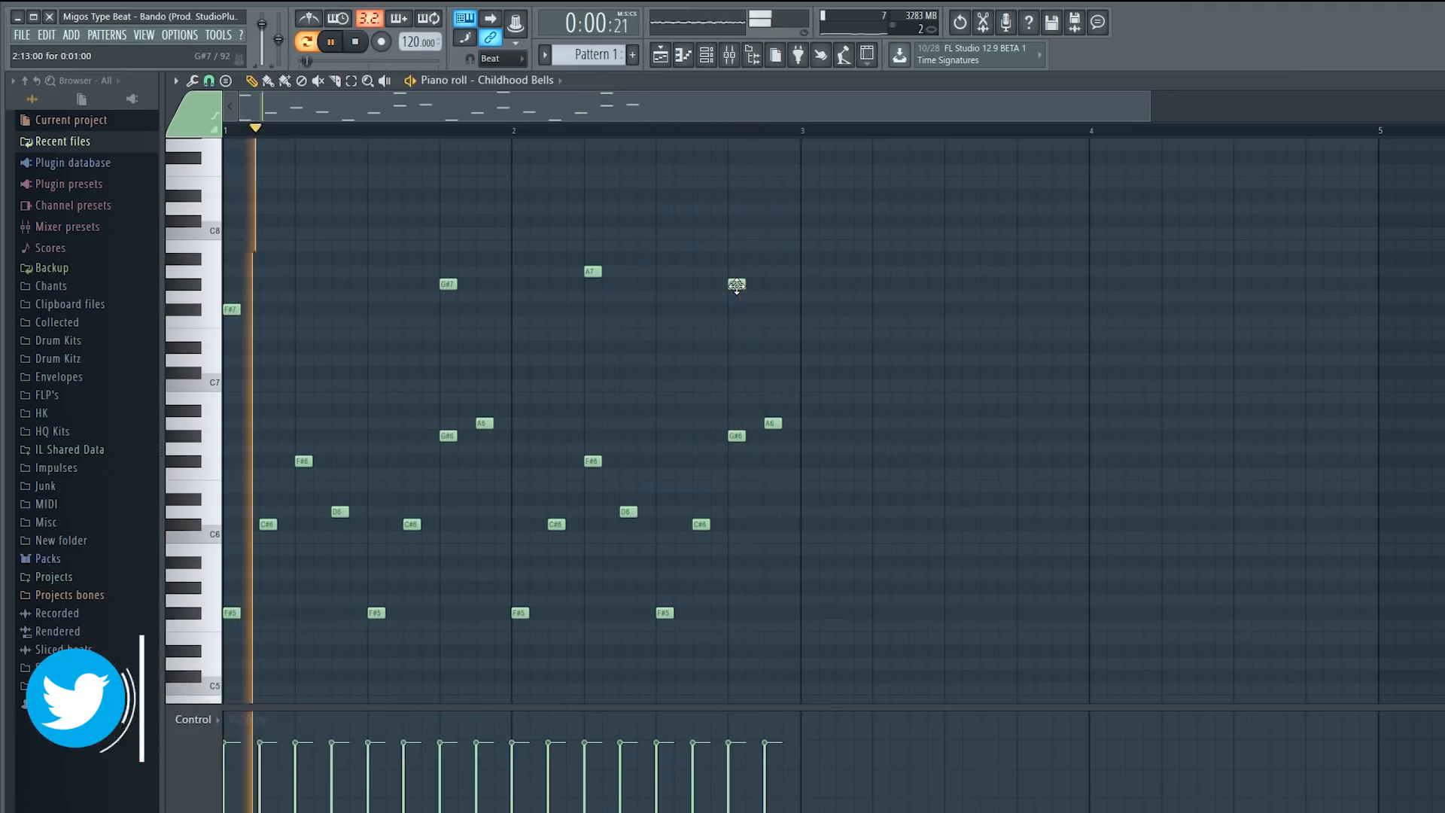
- Duplicate the two-bar melody into bars 3 and 4, then deselect the notes and listen to the result
{"action": "left_click_drag", "start_coordinate": [203, 229], "coordinate": [816, 612]}
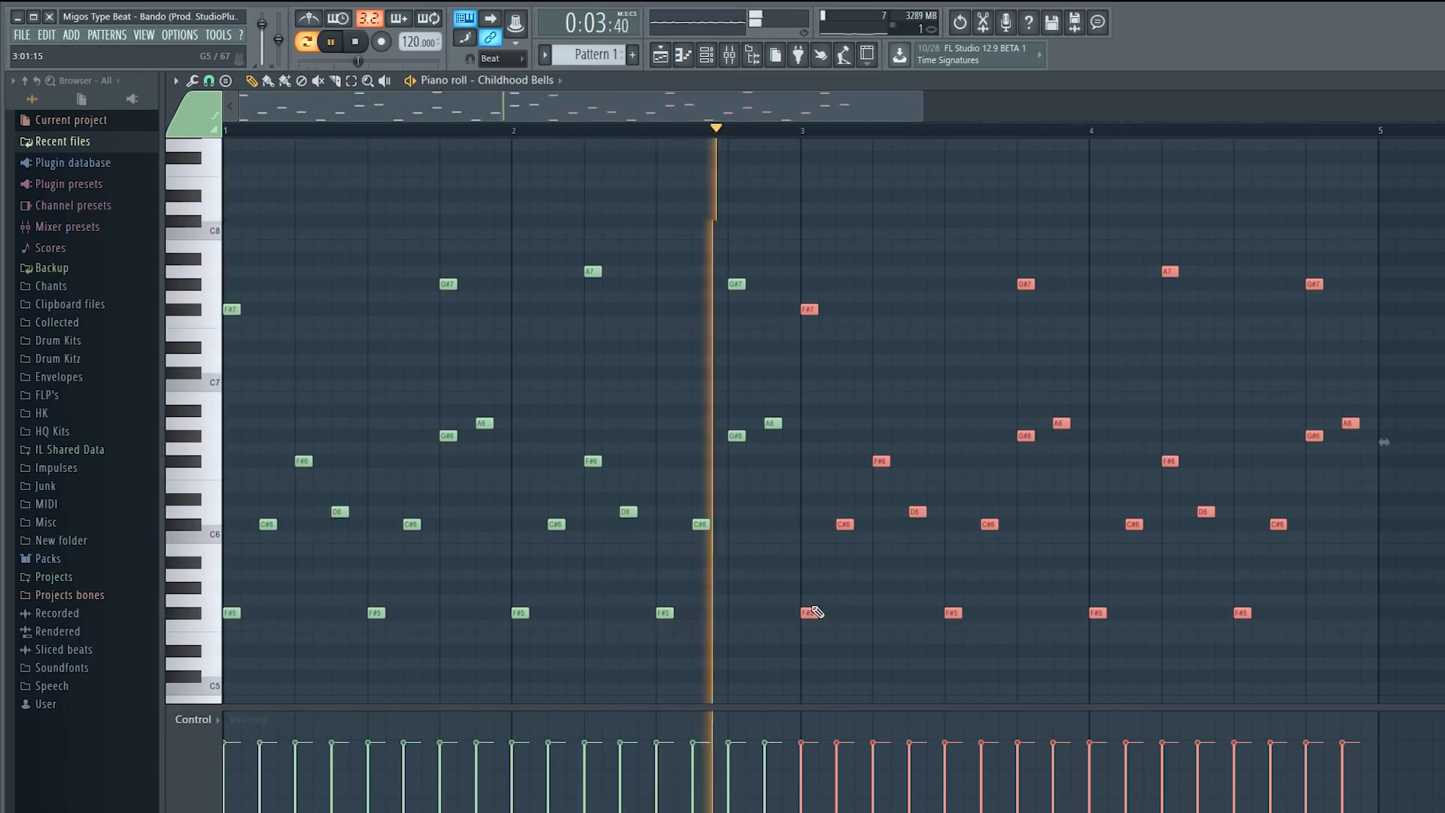
{"action": "key", "text": "space"}
{"action": "key", "text": "space"}
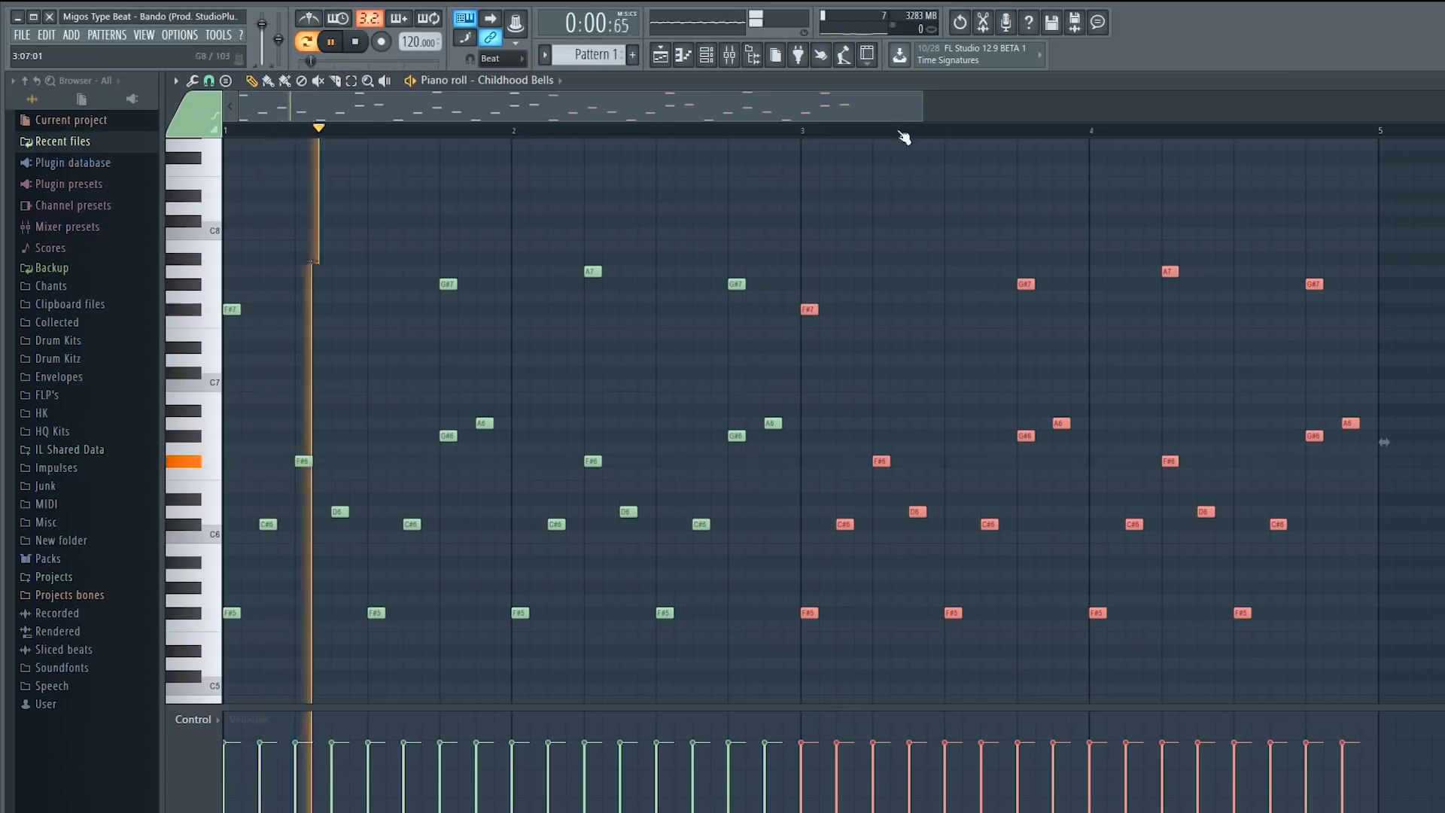
{"action": "left_click_drag", "start_coordinate": [922, 110], "coordinate": [1194, 136]}
{"action": "left_click", "coordinate": [1174, 222]}
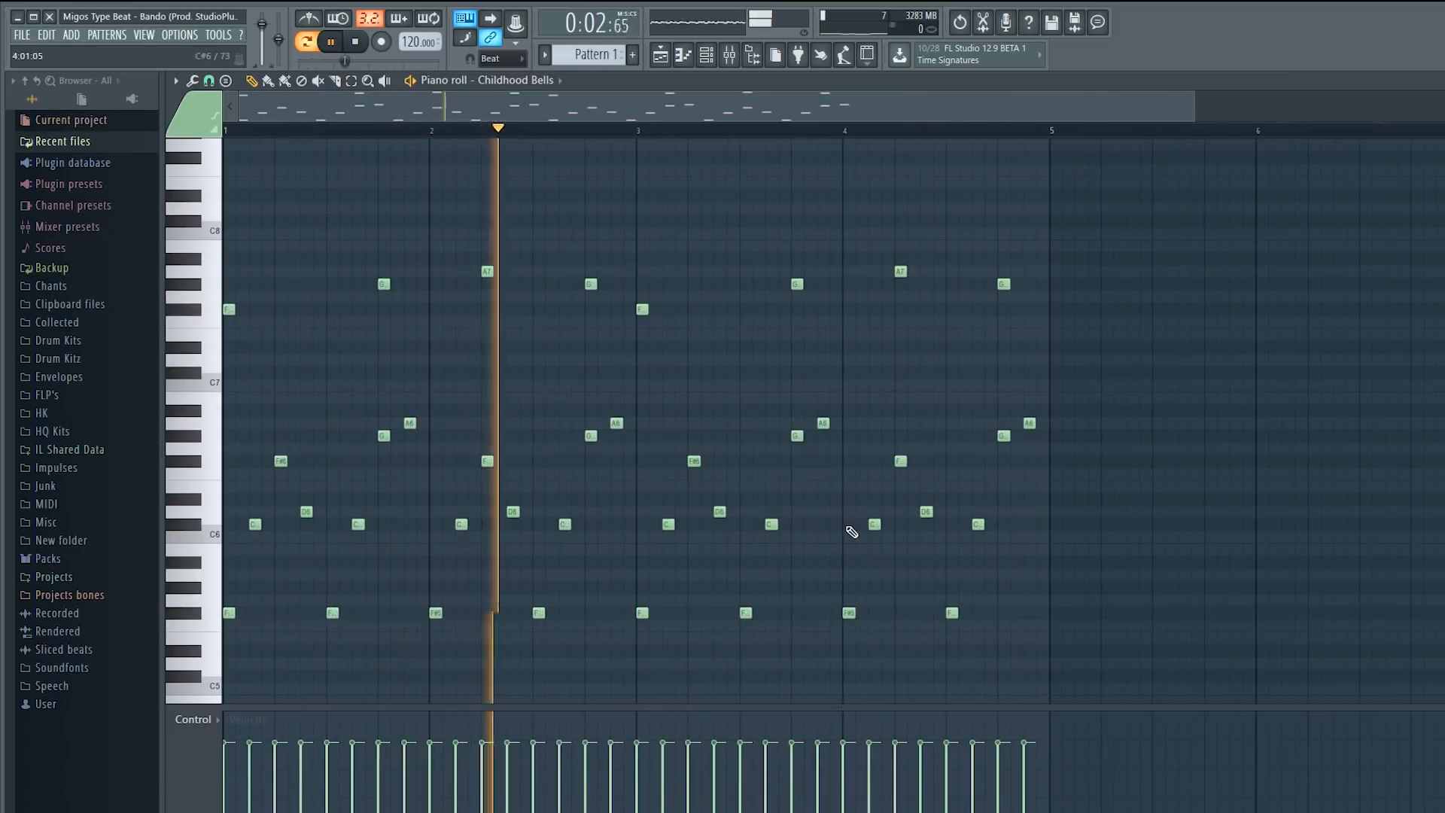
{"action": "key", "text": "space"}
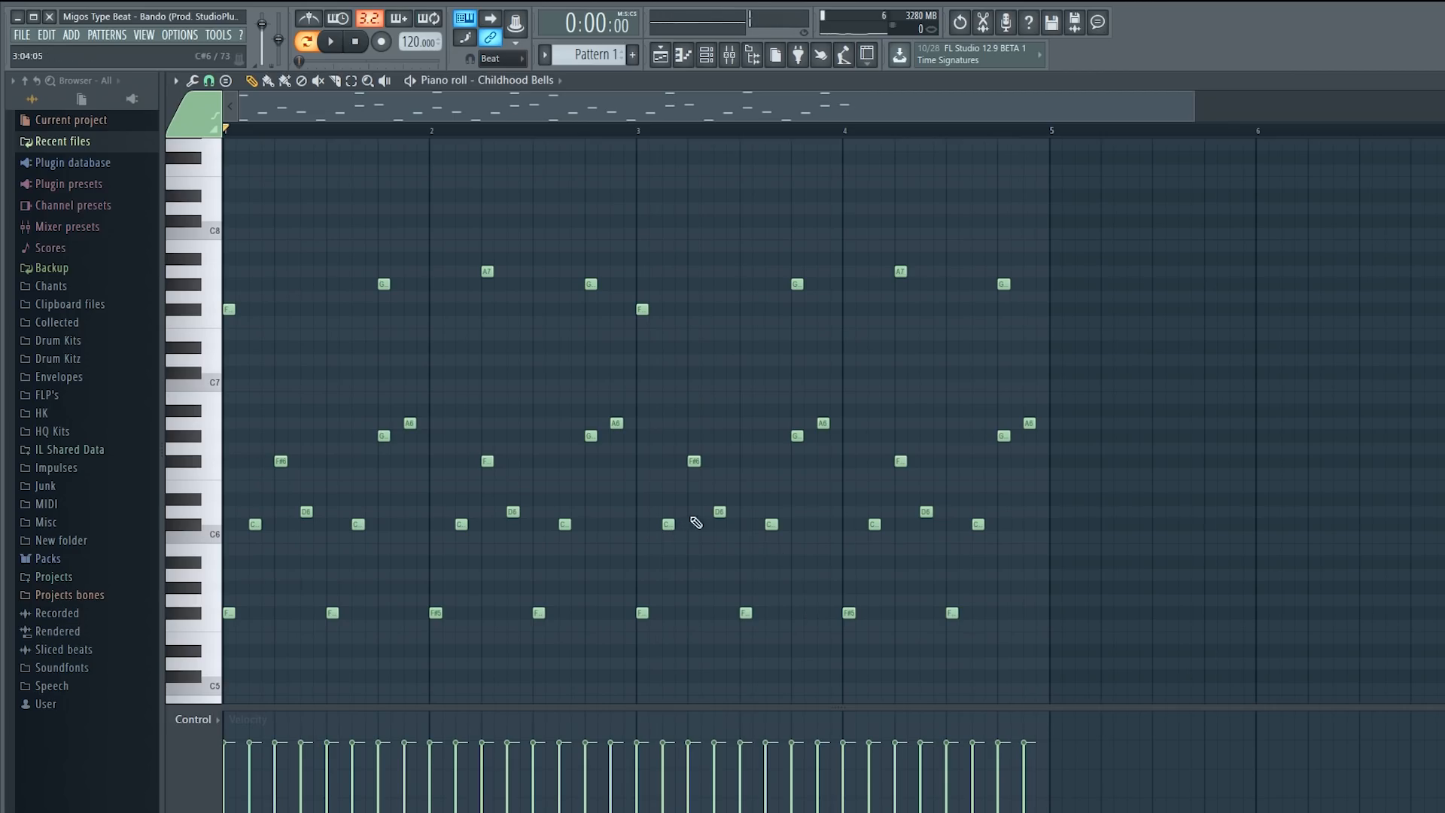
- In bar 4, replace the two F#5 notes with B6 and G#6, and make the last two notes A6 and F#6
{"action": "scroll", "coordinate": [732, 332], "scroll_direction": "up", "scroll_amount": 3}
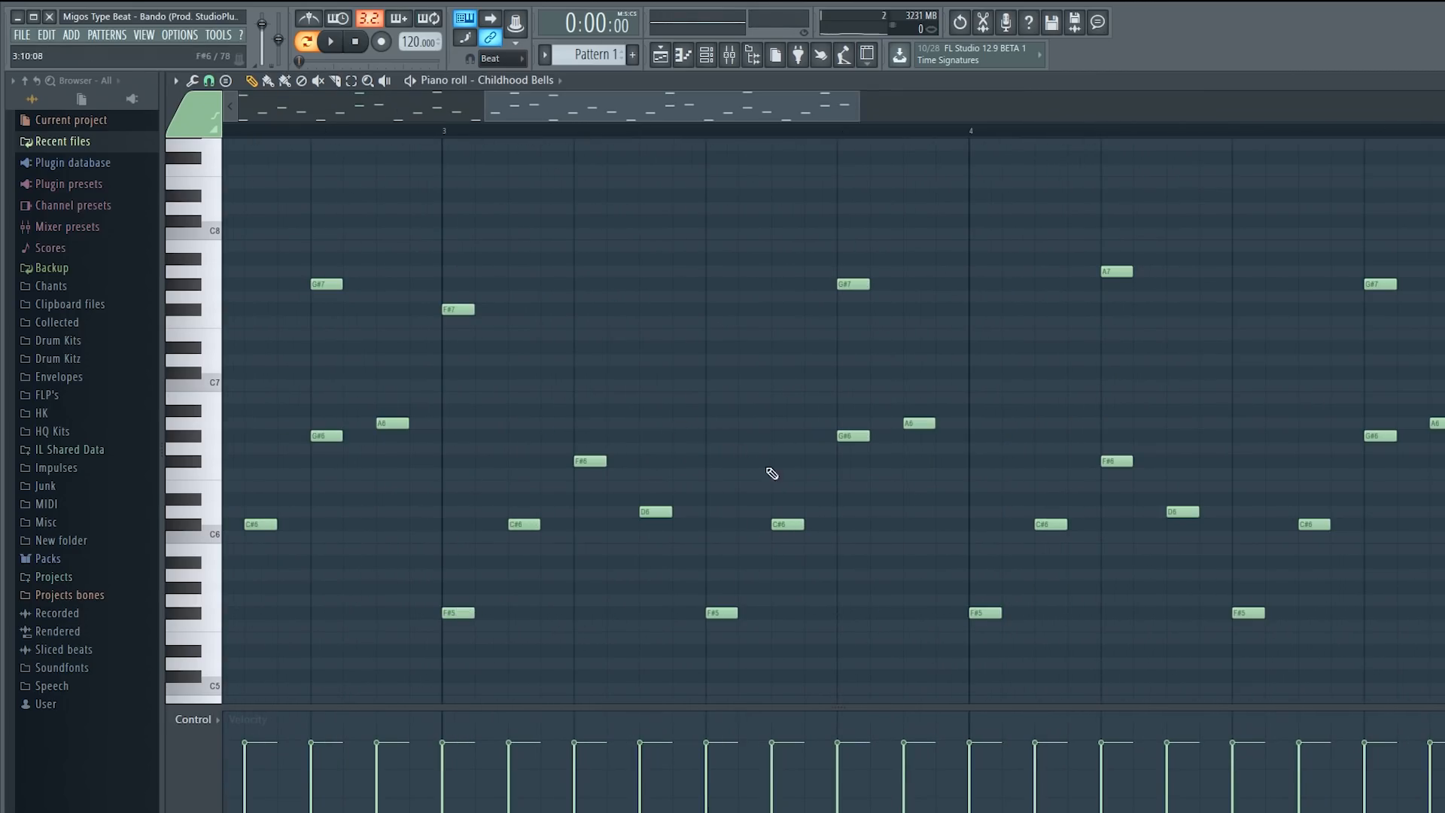
{"action": "left_click", "coordinate": [973, 387]}
{"action": "left_click_drag", "start_coordinate": [978, 385], "coordinate": [983, 413]}
{"action": "right_click", "coordinate": [985, 612]}
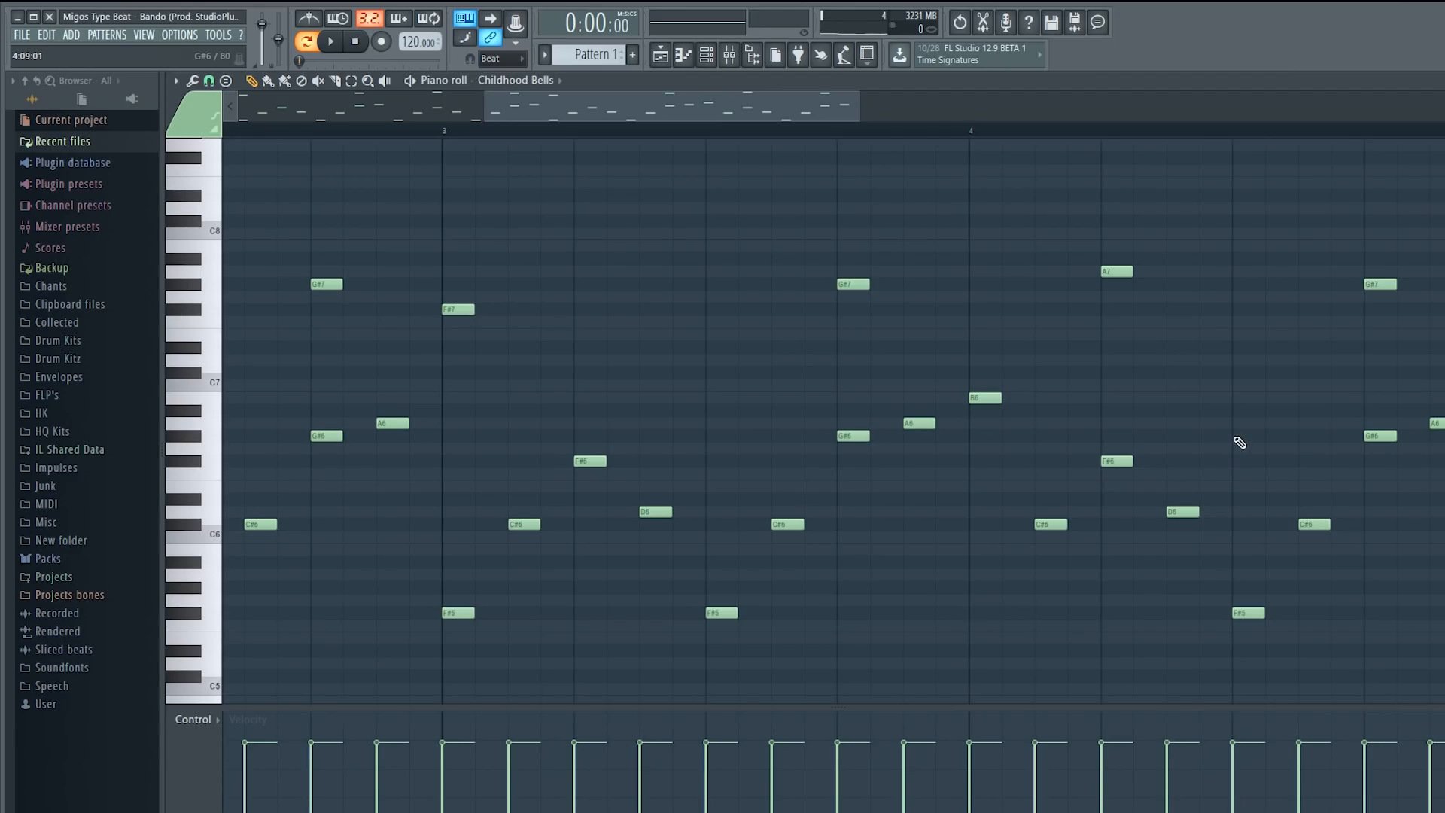
{"action": "left_click", "coordinate": [1234, 435]}
{"action": "right_click", "coordinate": [1249, 613]}
{"action": "scroll", "coordinate": [869, 110], "scroll_direction": "down", "scroll_amount": 2}
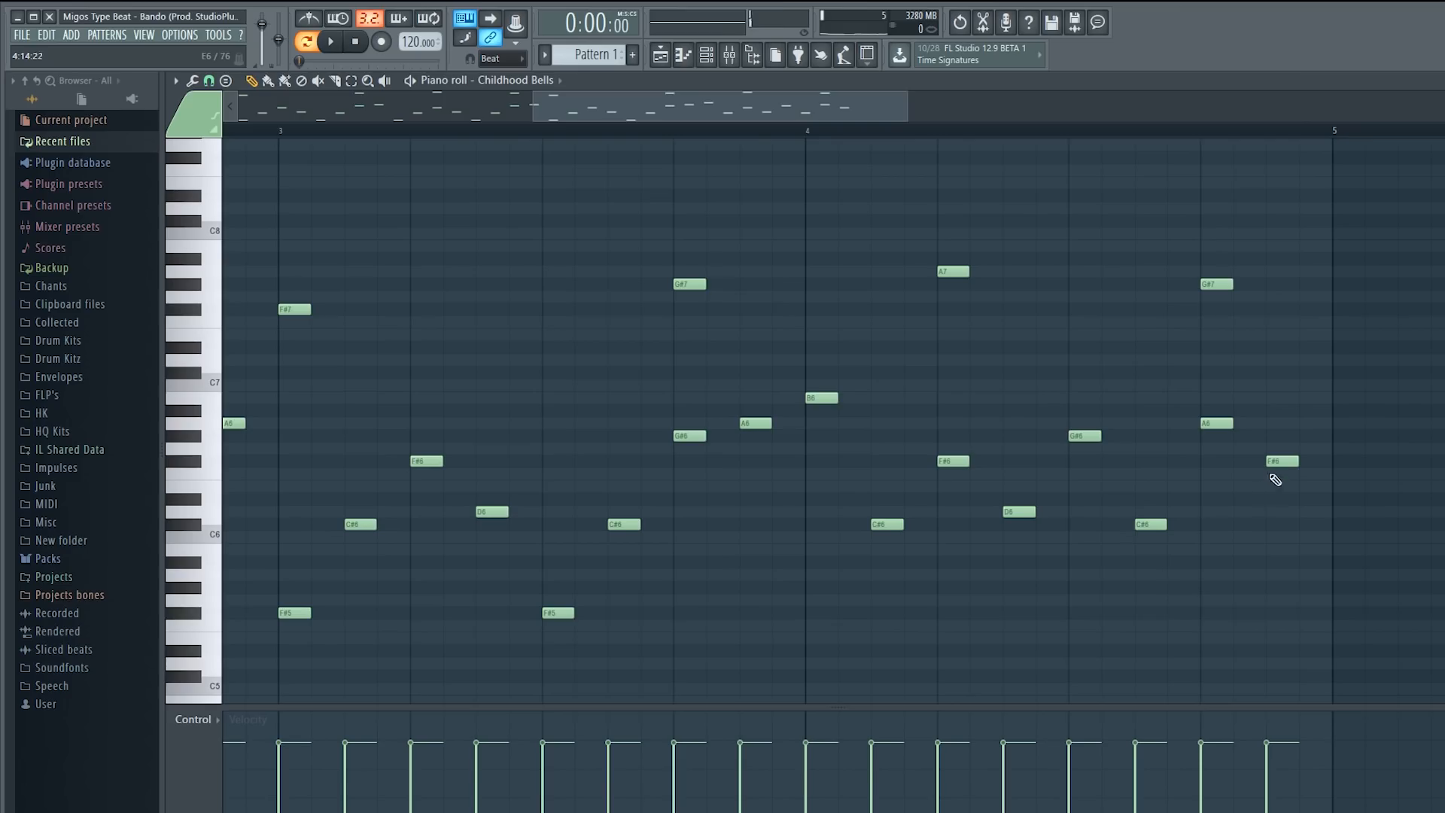
- Play back the four-bar Childhood Bells melody from the start with all four bars in view
{"action": "left_click_drag", "start_coordinate": [534, 115], "coordinate": [239, 115]}
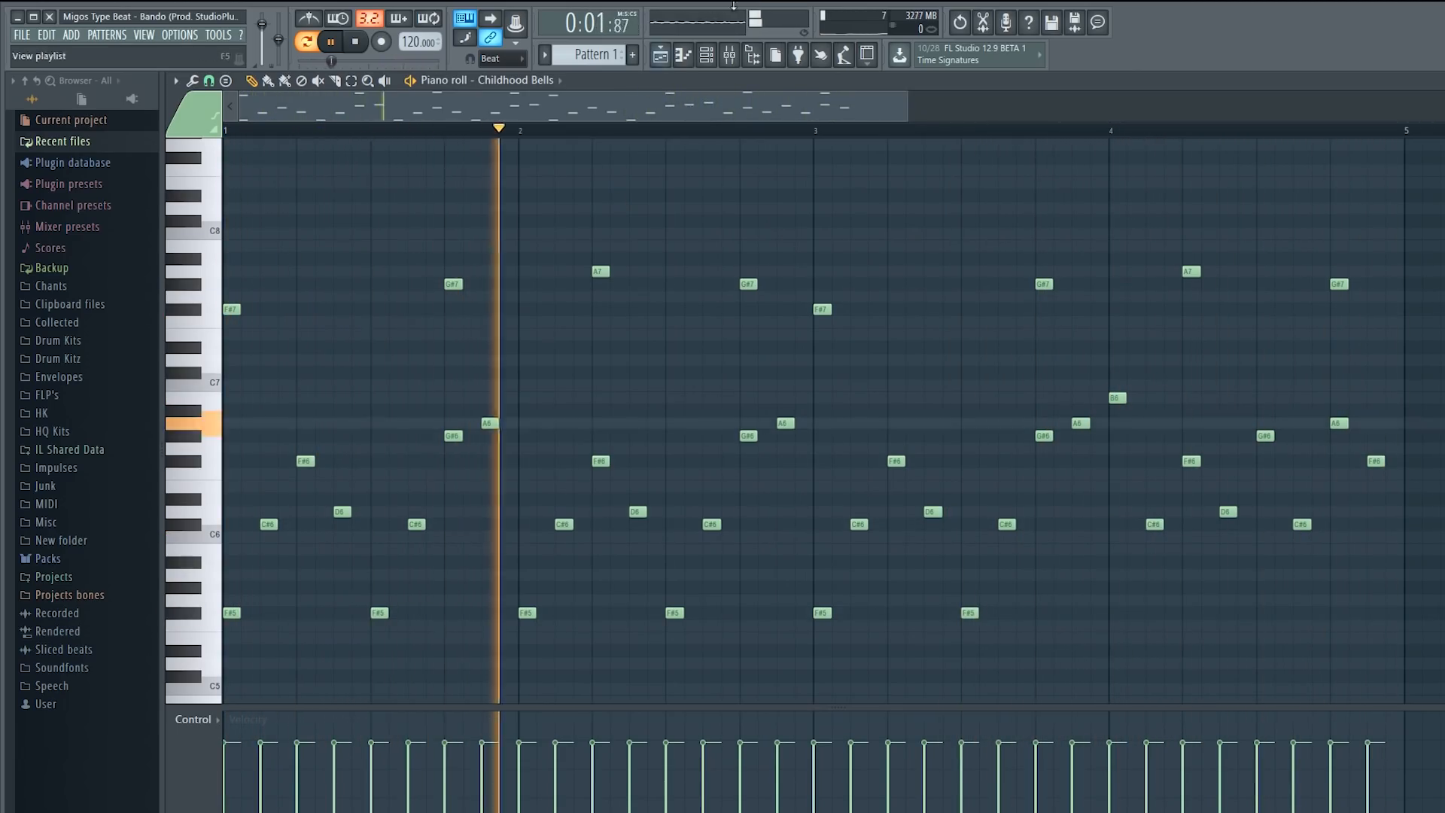
{"action": "mouse_move", "coordinate": [910, 111]}
{"action": "left_mouse_down"}
{"action": "mouse_move", "coordinate": [1404, 104]}
{"action": "mouse_move", "coordinate": [931, 111]}
{"action": "left_mouse_up"}
{"action": "key", "text": "space"}
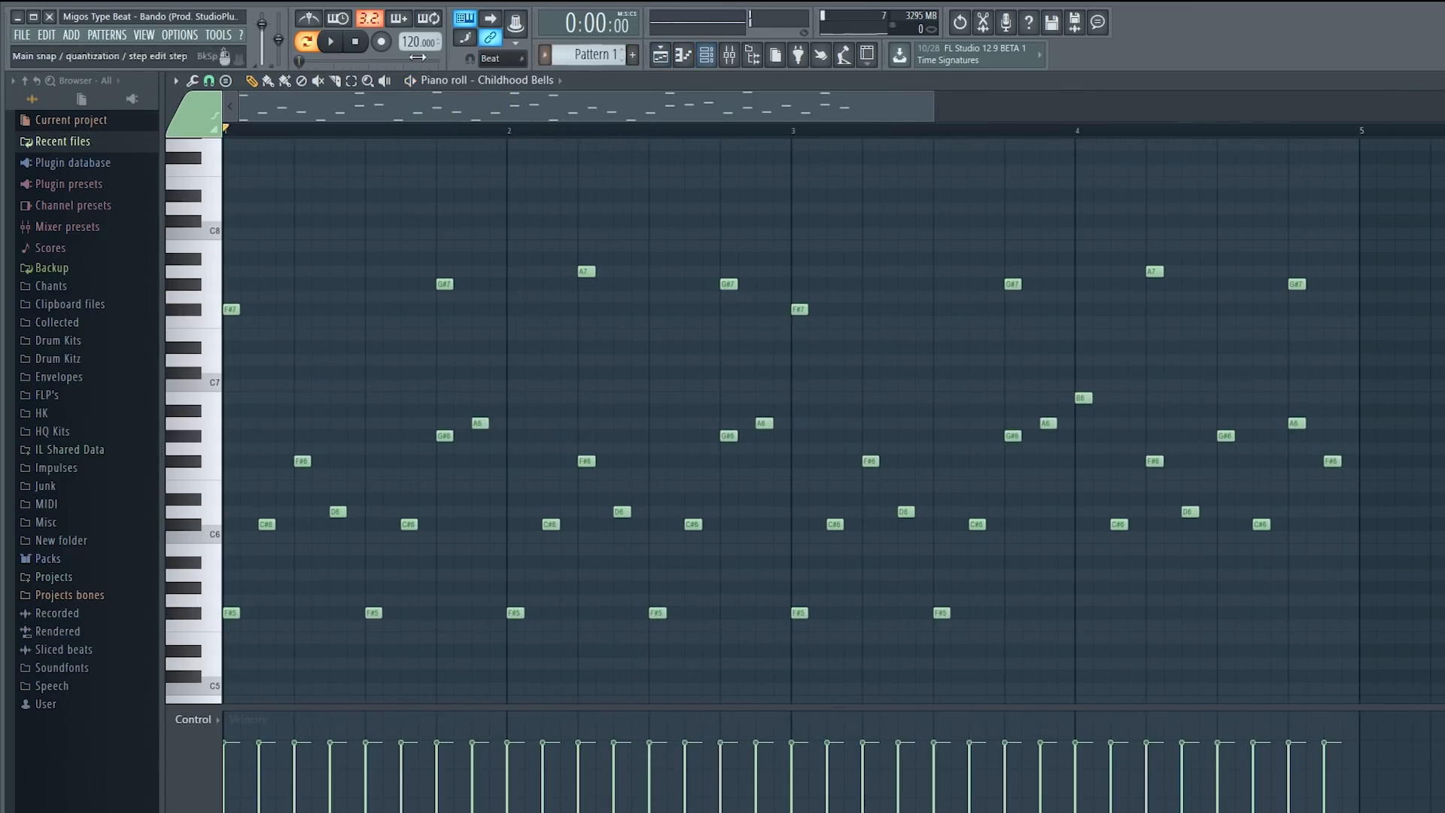
{"action": "key", "text": "space"}
{"action": "mouse_move", "coordinate": [933, 106]}
{"action": "left_mouse_down"}
{"action": "mouse_move", "coordinate": [1415, 107]}
{"action": "mouse_move", "coordinate": [934, 111]}
{"action": "left_mouse_up"}
{"action": "key", "text": "space"}
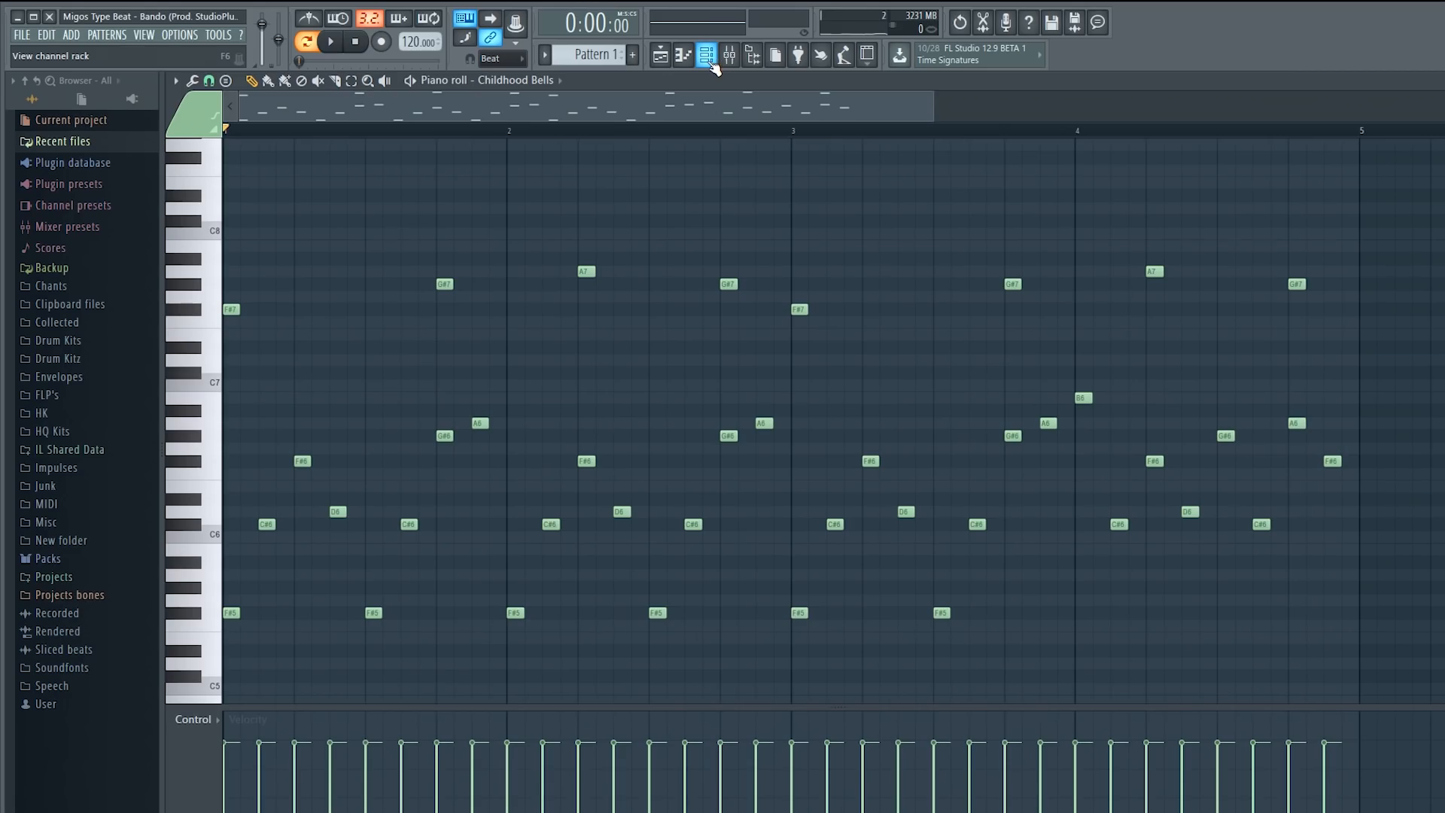
- Paste the copied Childhood Bells melody into the Floating Celeste channel
{"action": "left_click", "coordinate": [708, 60]}
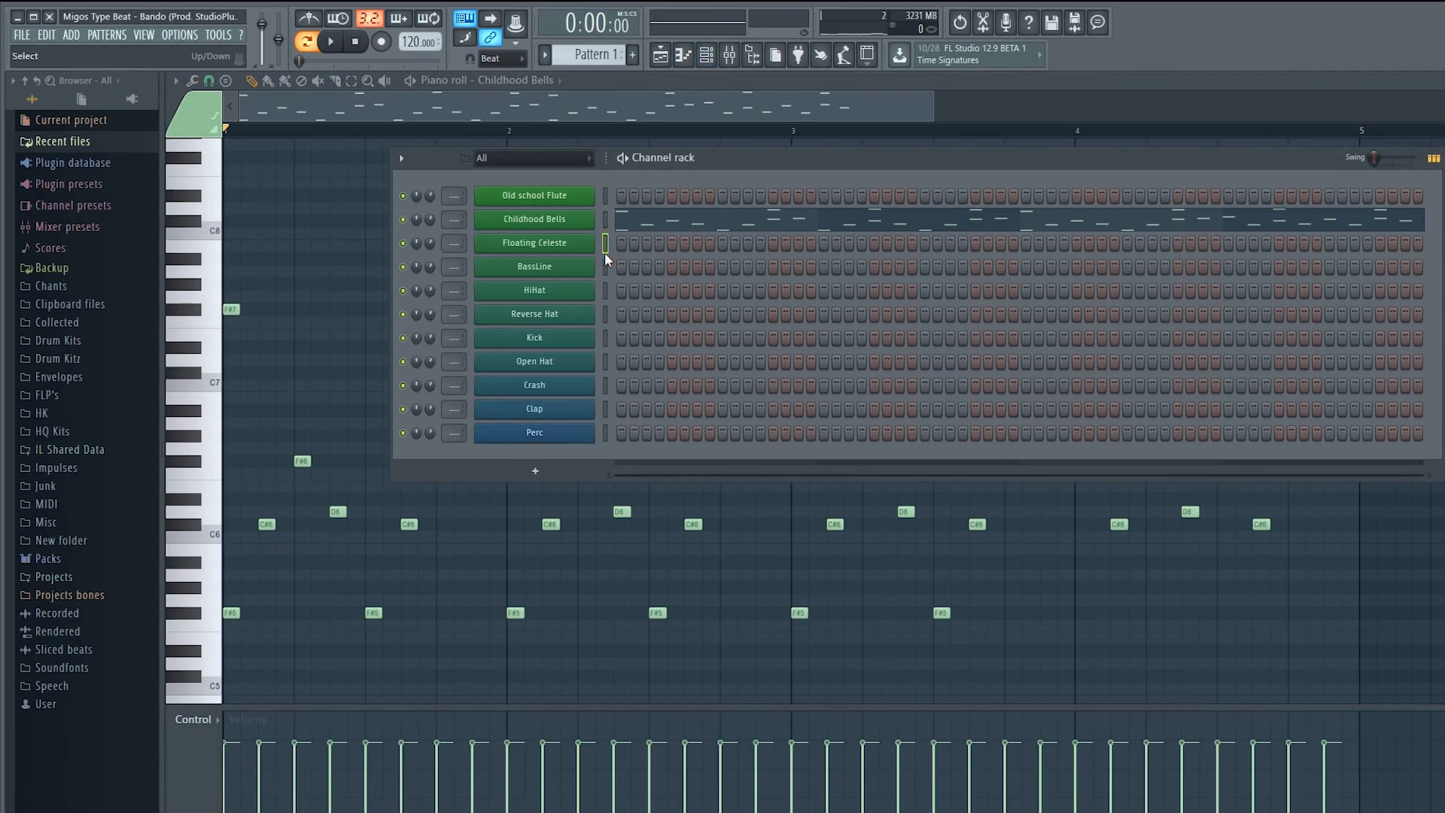
{"action": "key", "text": "ctrl+v"}
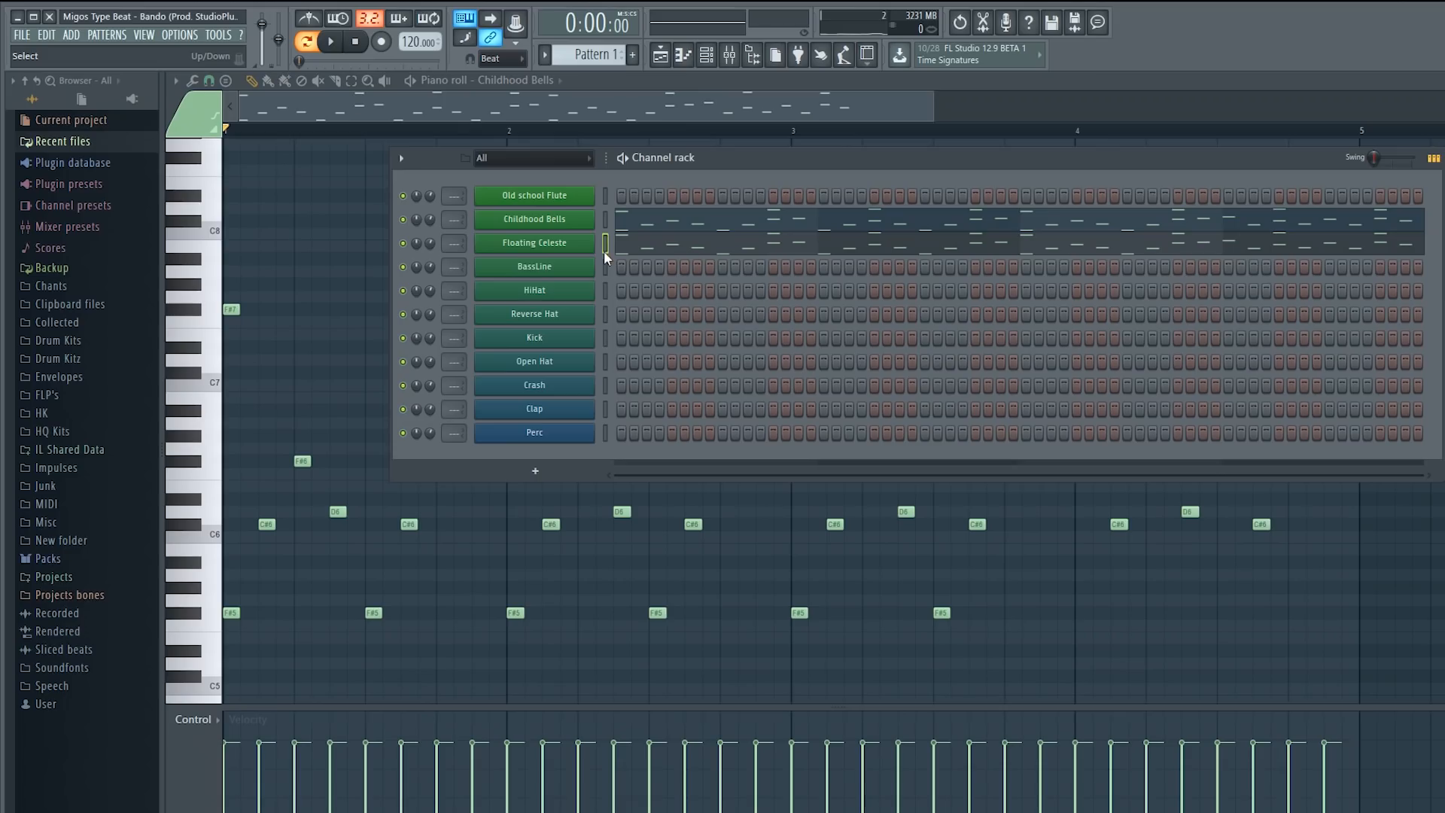
- Give the Old school Flute channel a four-bar line of long D5 notes, each followed by E5 and C5, and play it back
{"action": "right_click", "coordinate": [608, 200]}
{"action": "left_click", "coordinate": [647, 197]}
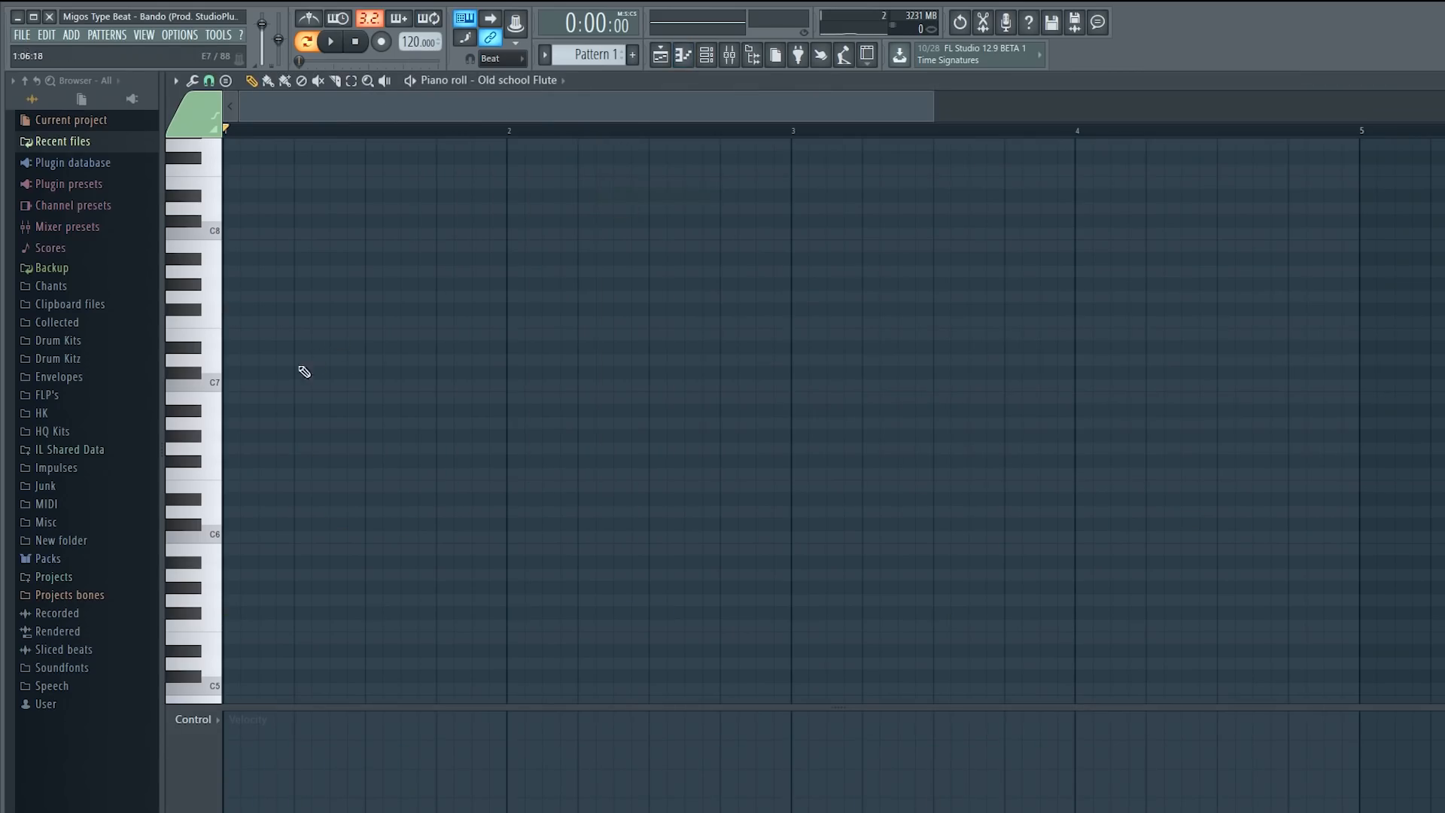
{"action": "key", "text": "space"}
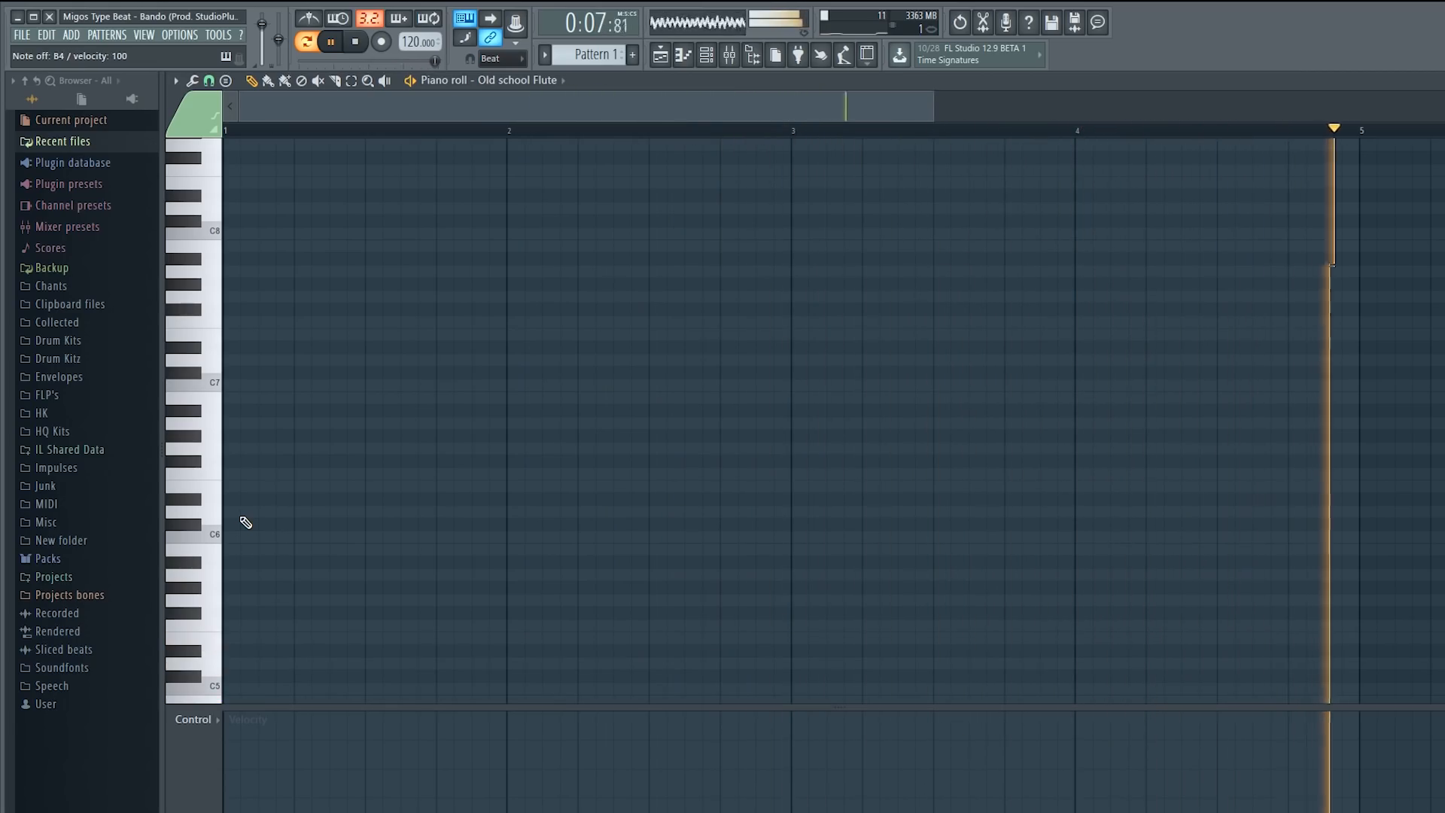
{"action": "left_click", "coordinate": [355, 42]}
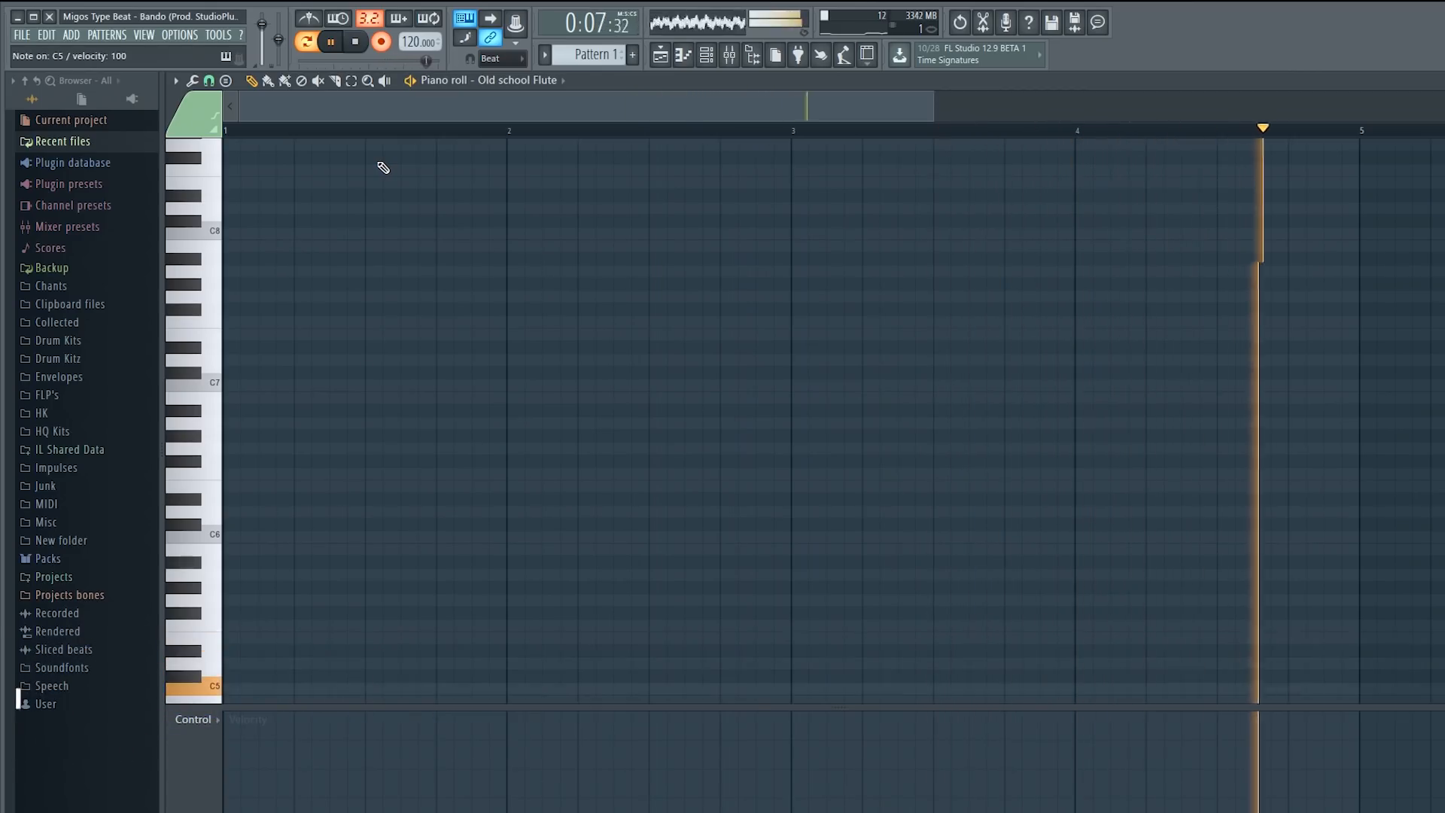
{"action": "key", "text": "space"}
{"action": "left_click", "coordinate": [381, 42]}
{"action": "key", "text": "space"}
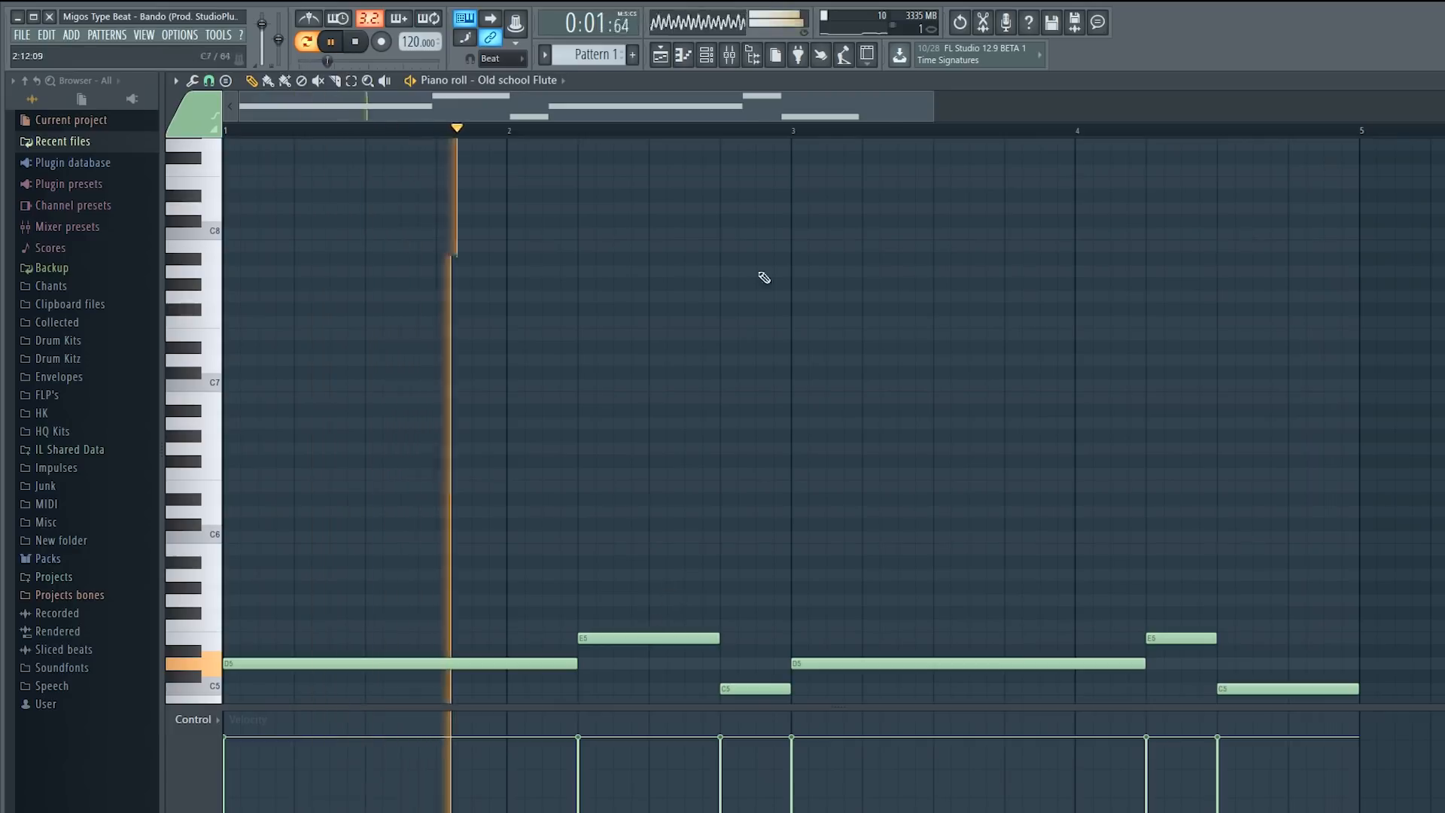
- Adjust the E5 and C5 flute notes in bars 2 and 4 so each lasts one and a half beats
{"action": "left_click_drag", "start_coordinate": [933, 111], "coordinate": [1159, 162]}
{"action": "left_click_drag", "start_coordinate": [599, 639], "coordinate": [654, 686]}
{"action": "left_click_drag", "start_coordinate": [992, 687], "coordinate": [1001, 639]}
{"action": "left_click_drag", "start_coordinate": [1108, 688], "coordinate": [1081, 703]}
{"action": "key", "text": "space"}
- Link all channels to mixer tracks 1 to 11 in order, and disable the Fruity Limiter on the Master track
{"action": "key", "text": "F6"}
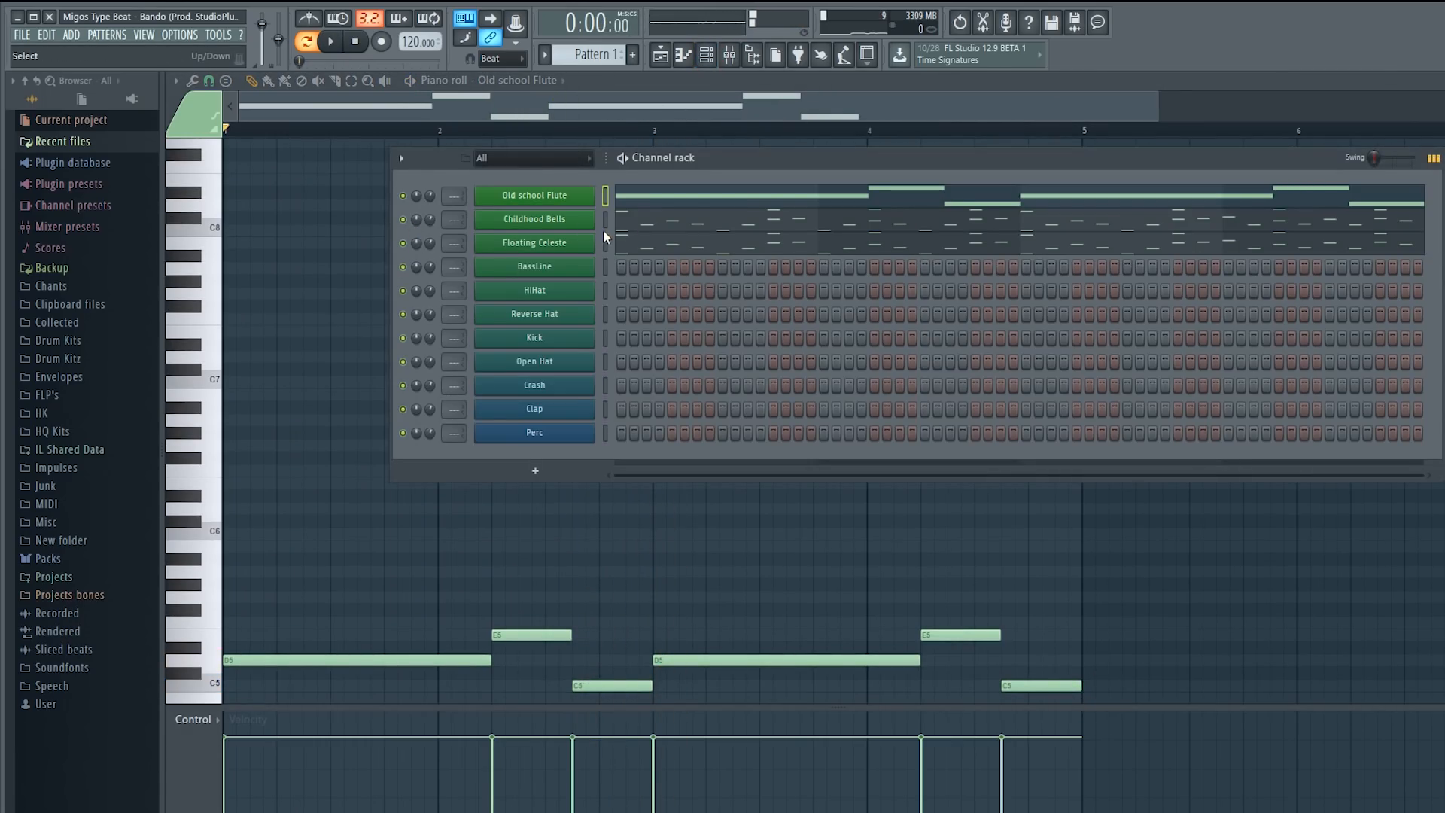
{"action": "key", "text": "F9"}
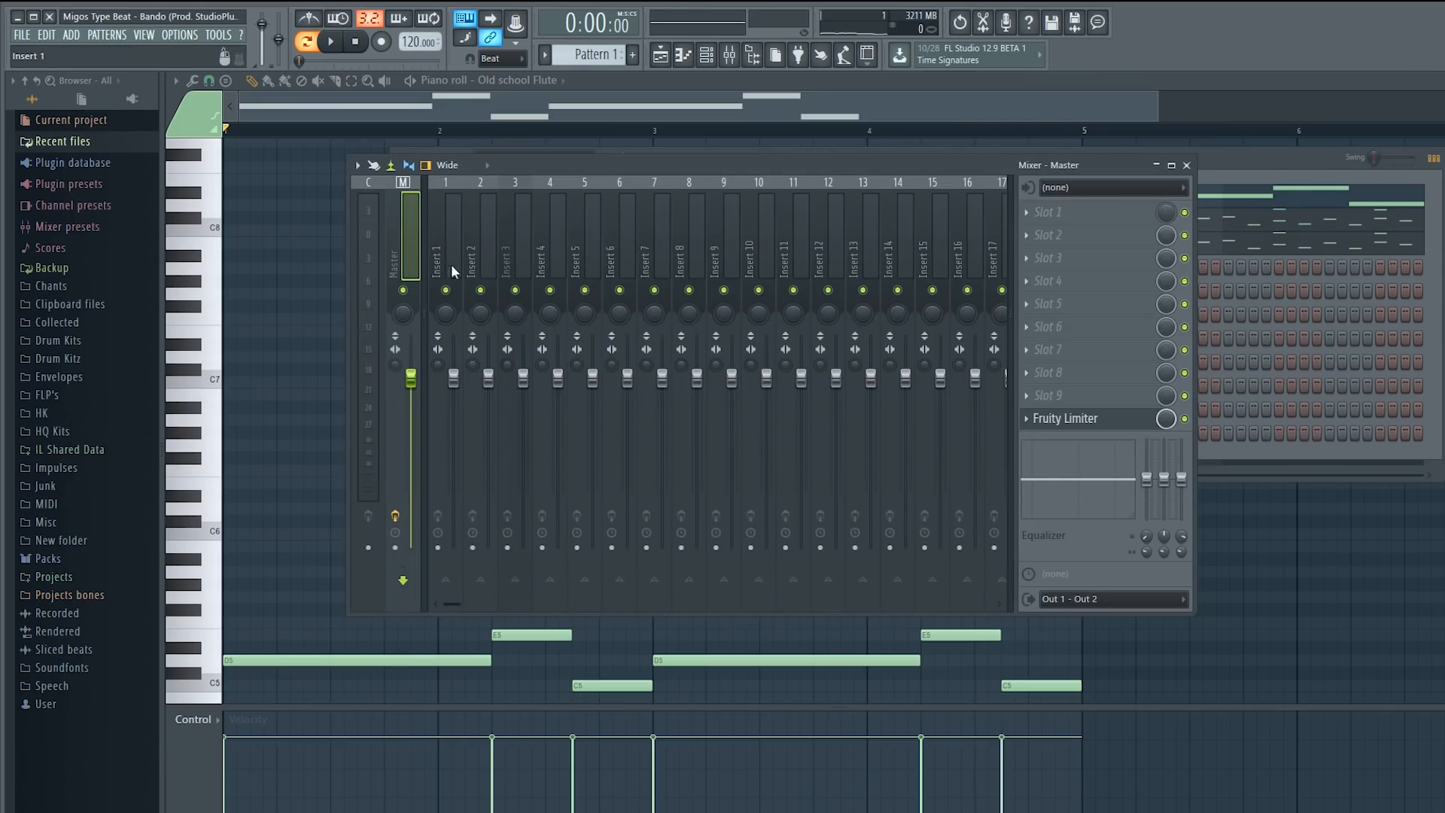
{"action": "left_click", "coordinate": [450, 260]}
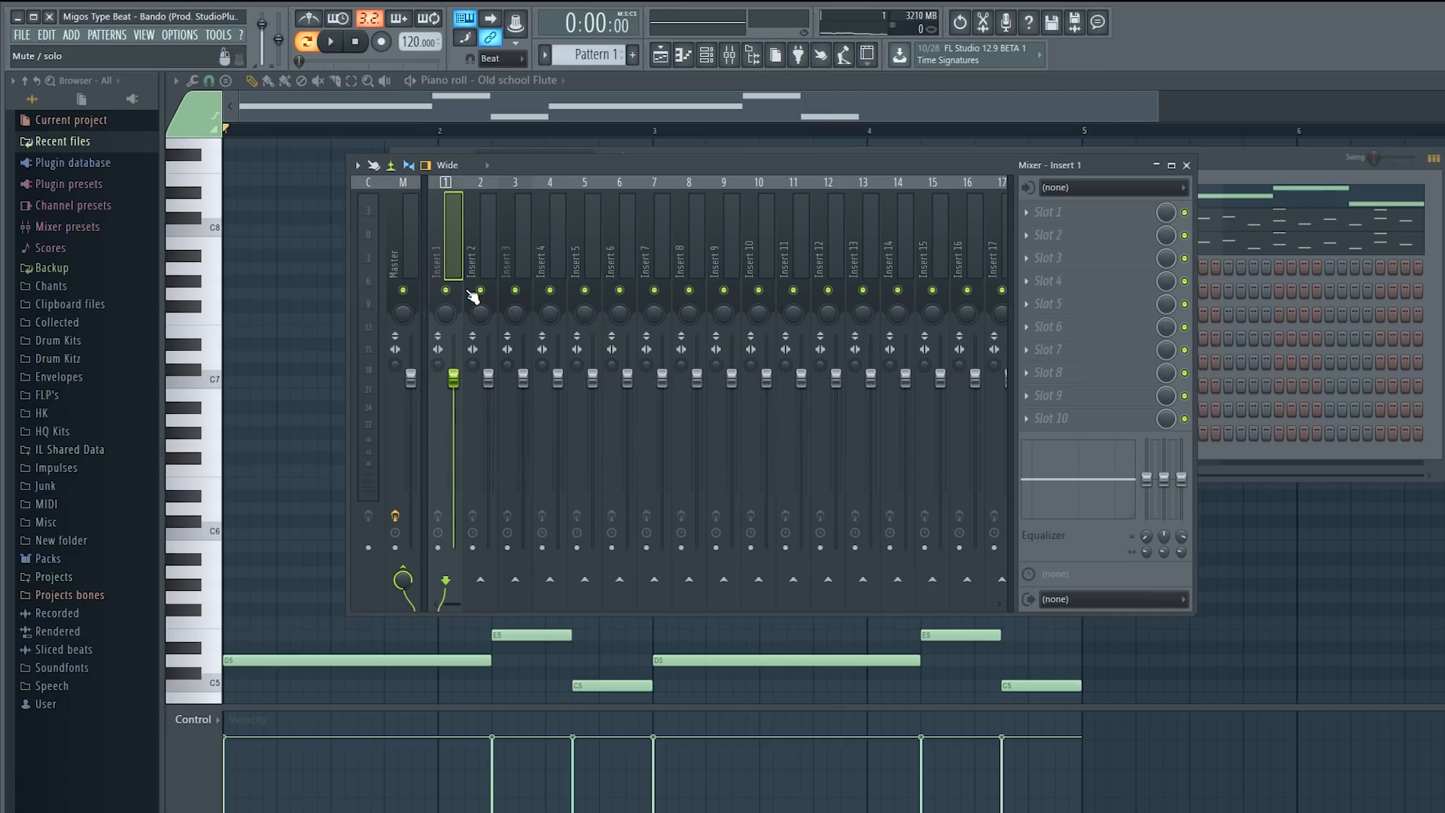
{"action": "key", "text": "ctrl+shift+l"}
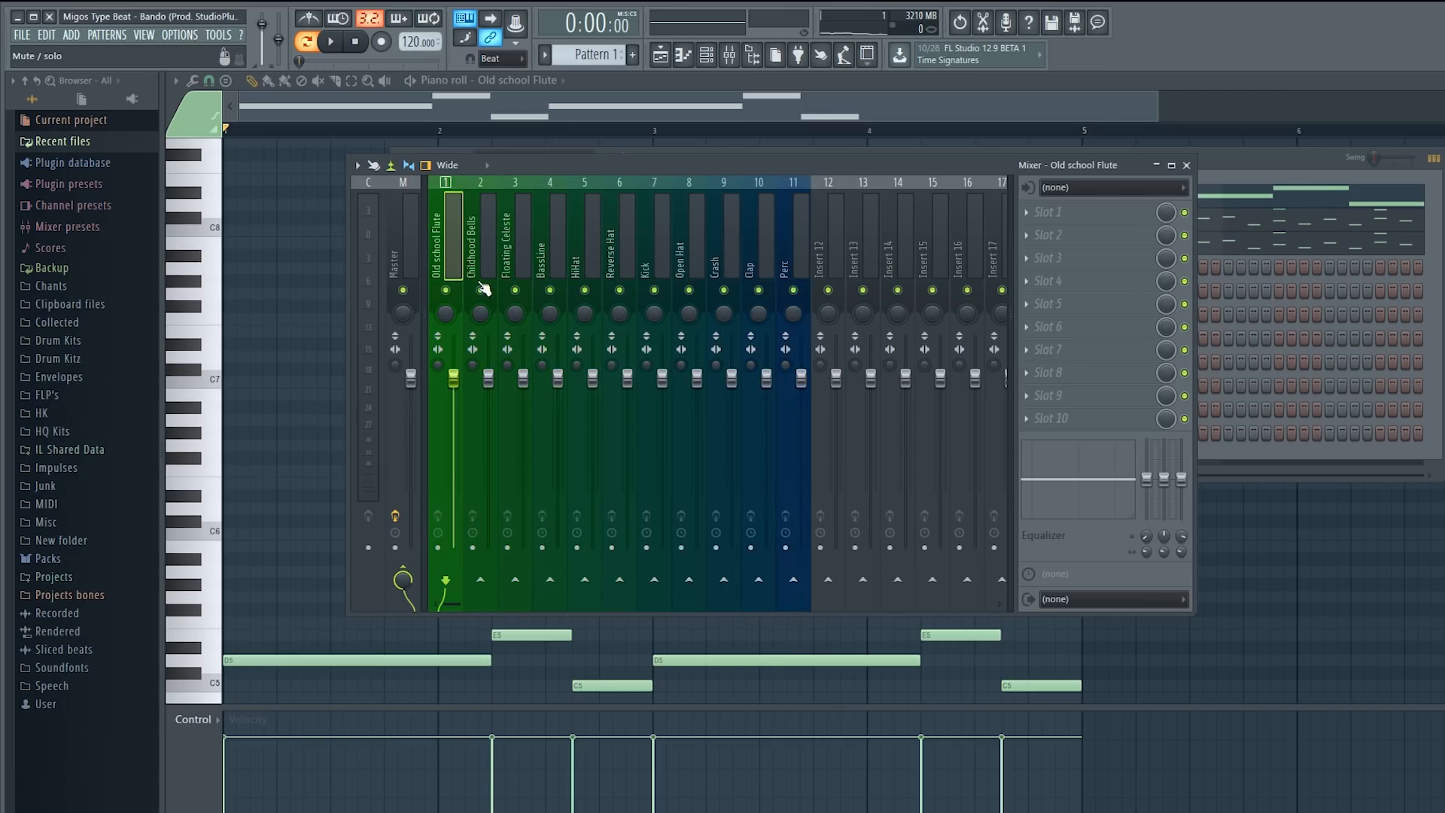
{"action": "left_click", "coordinate": [404, 271]}
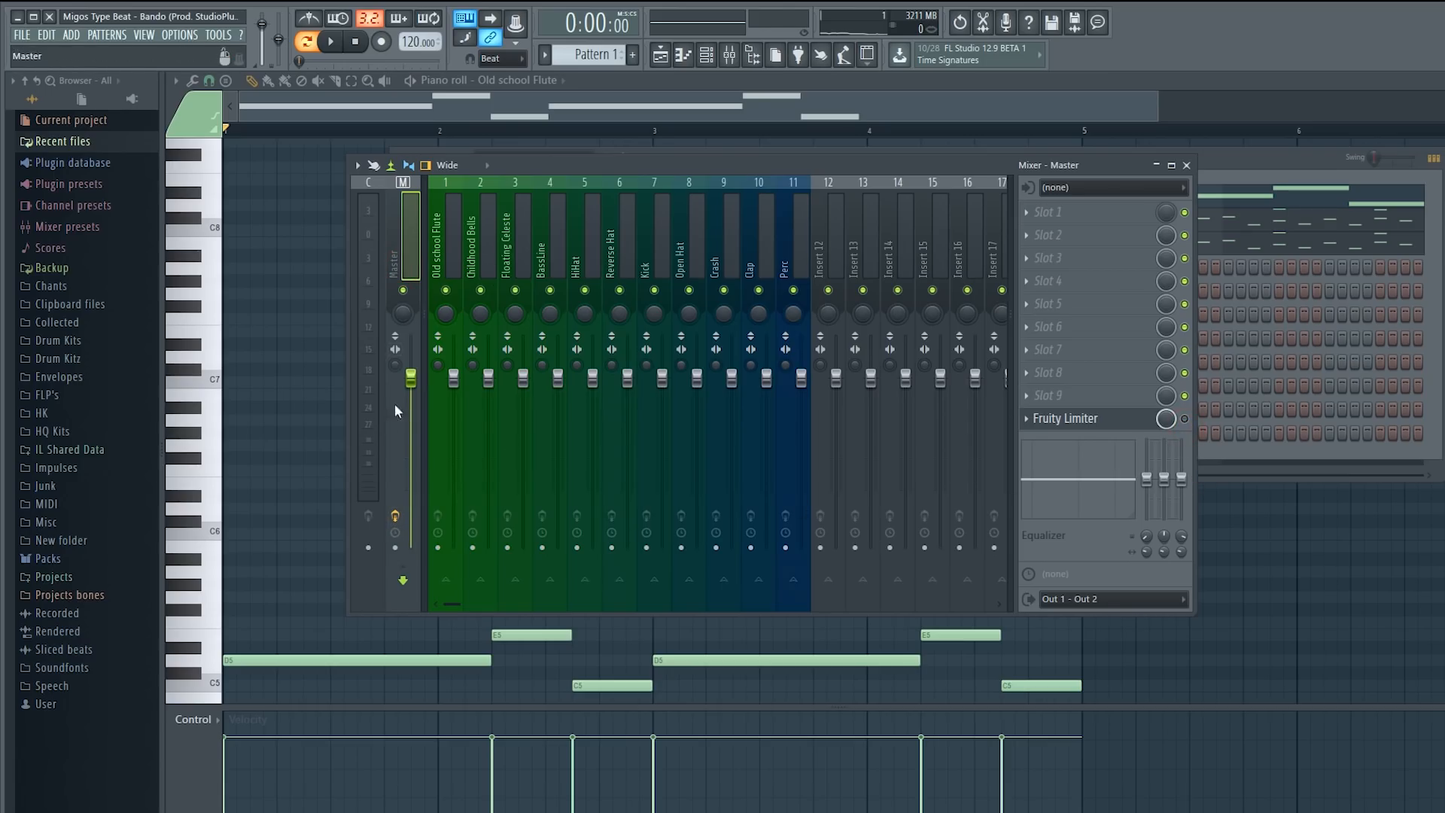
- Solo Childhood Bells in the mixer during playback and load Gross Beat in its first effect slot
{"action": "left_click", "coordinate": [450, 263]}
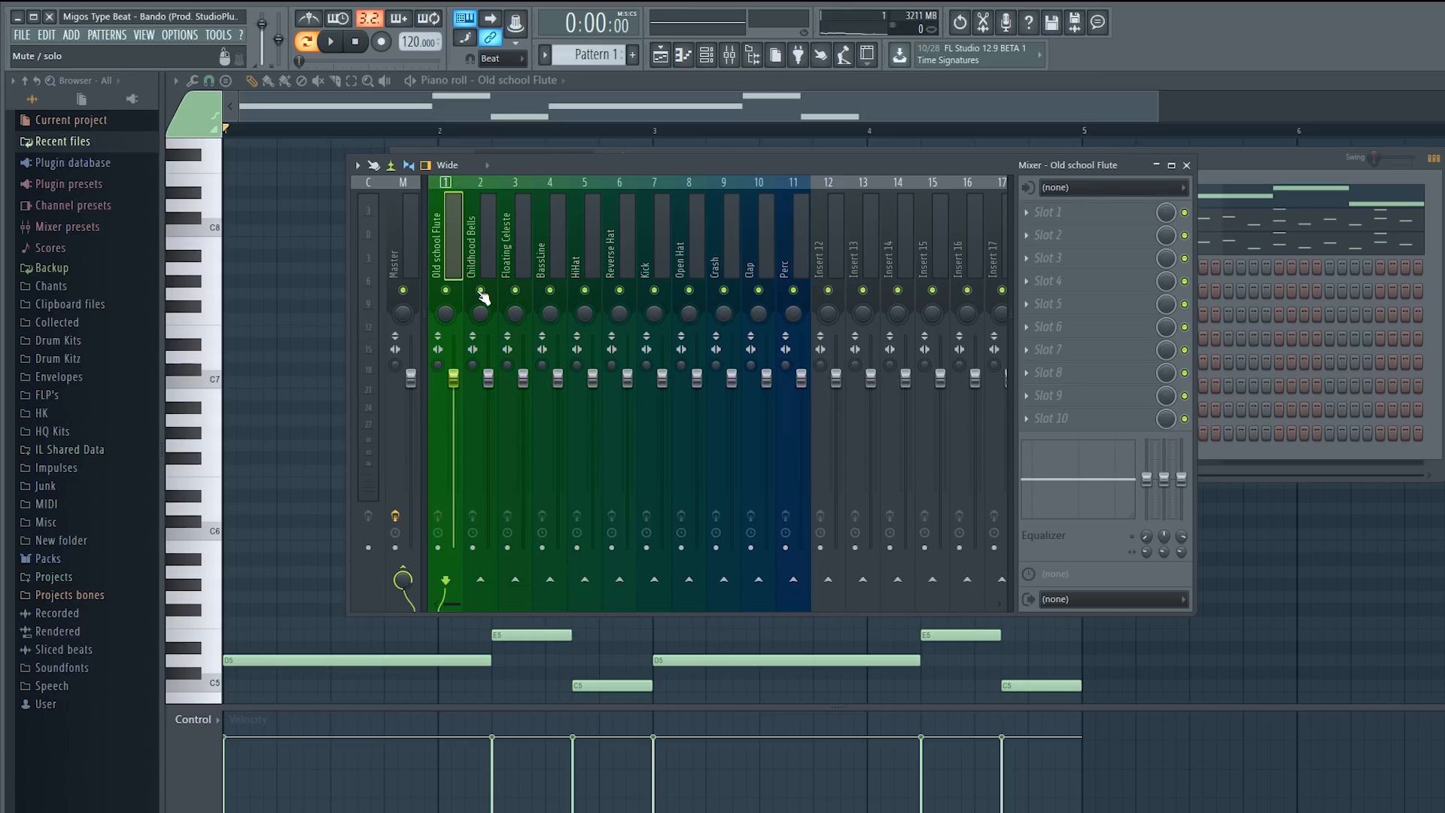
{"action": "left_click", "coordinate": [478, 283]}
{"action": "key", "text": "space"}
{"action": "left_click", "coordinate": [1044, 213]}
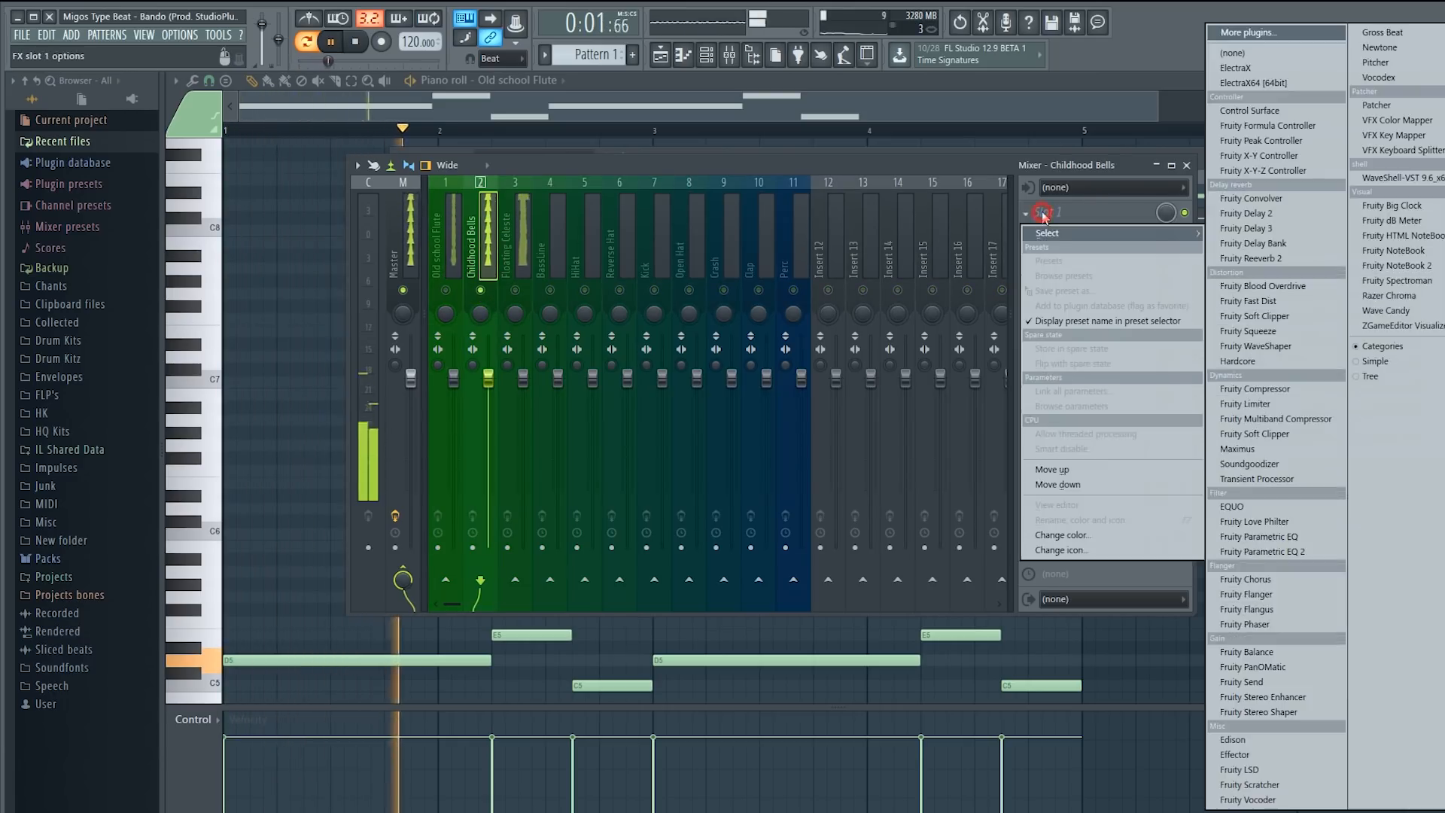
{"action": "left_click", "coordinate": [1383, 33]}
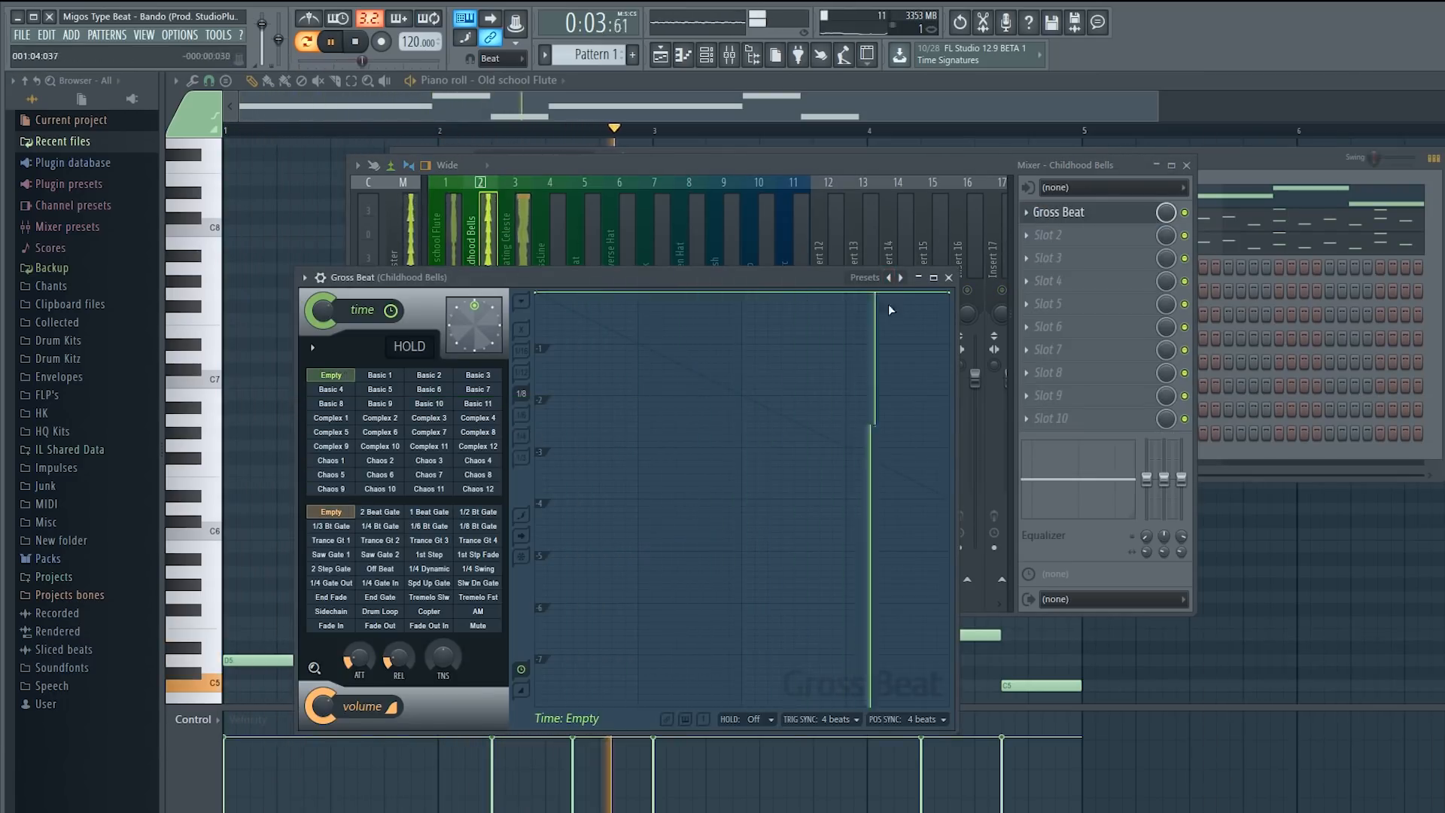
- Shape the Gross Beat time envelope for Childhood Bells into a straight half-speed slope by lowering its end point to 2
{"action": "right_click", "coordinate": [949, 293]}
{"action": "left_click", "coordinate": [960, 370]}
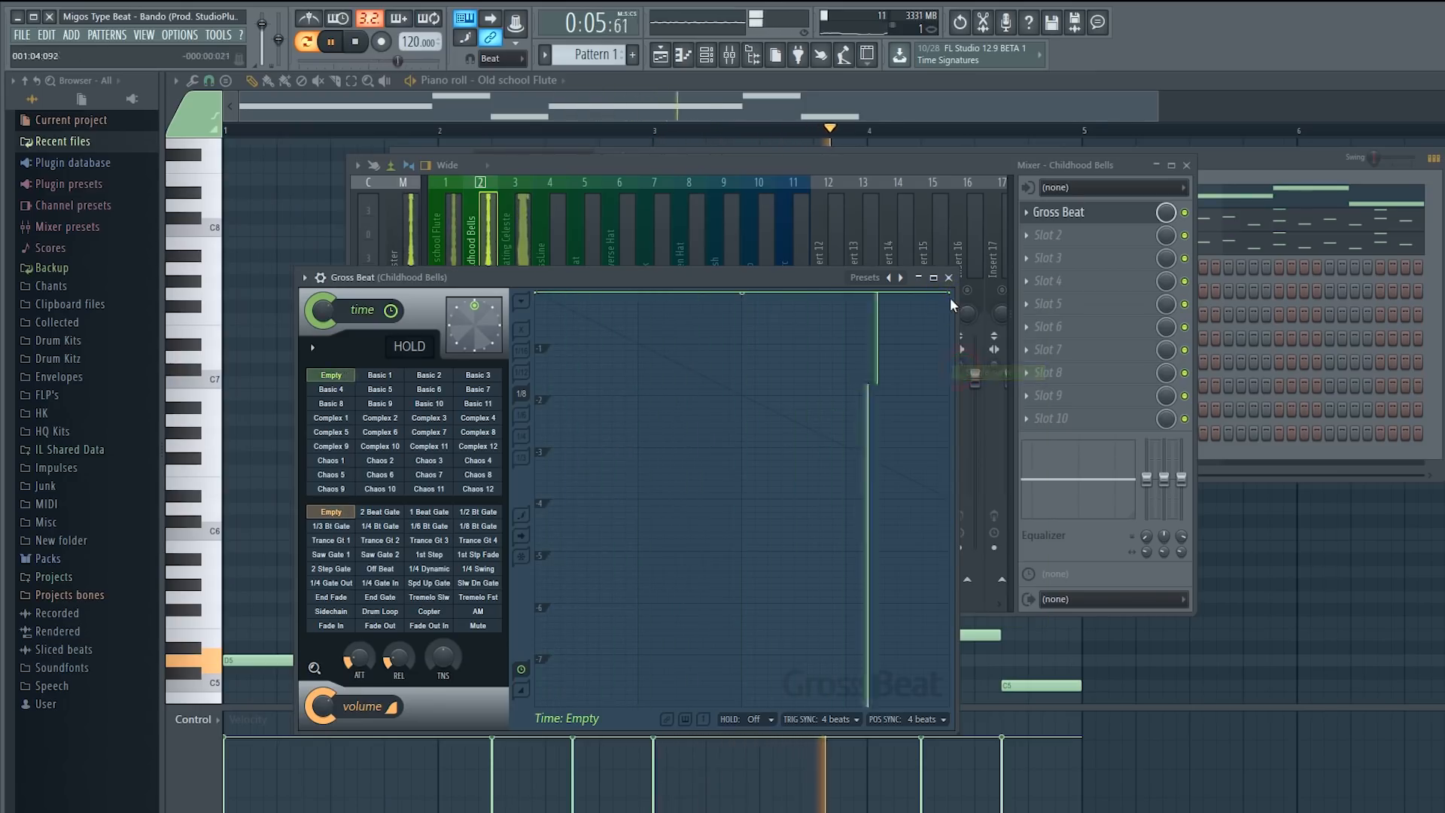
{"action": "left_click_drag", "start_coordinate": [950, 293], "coordinate": [952, 397]}
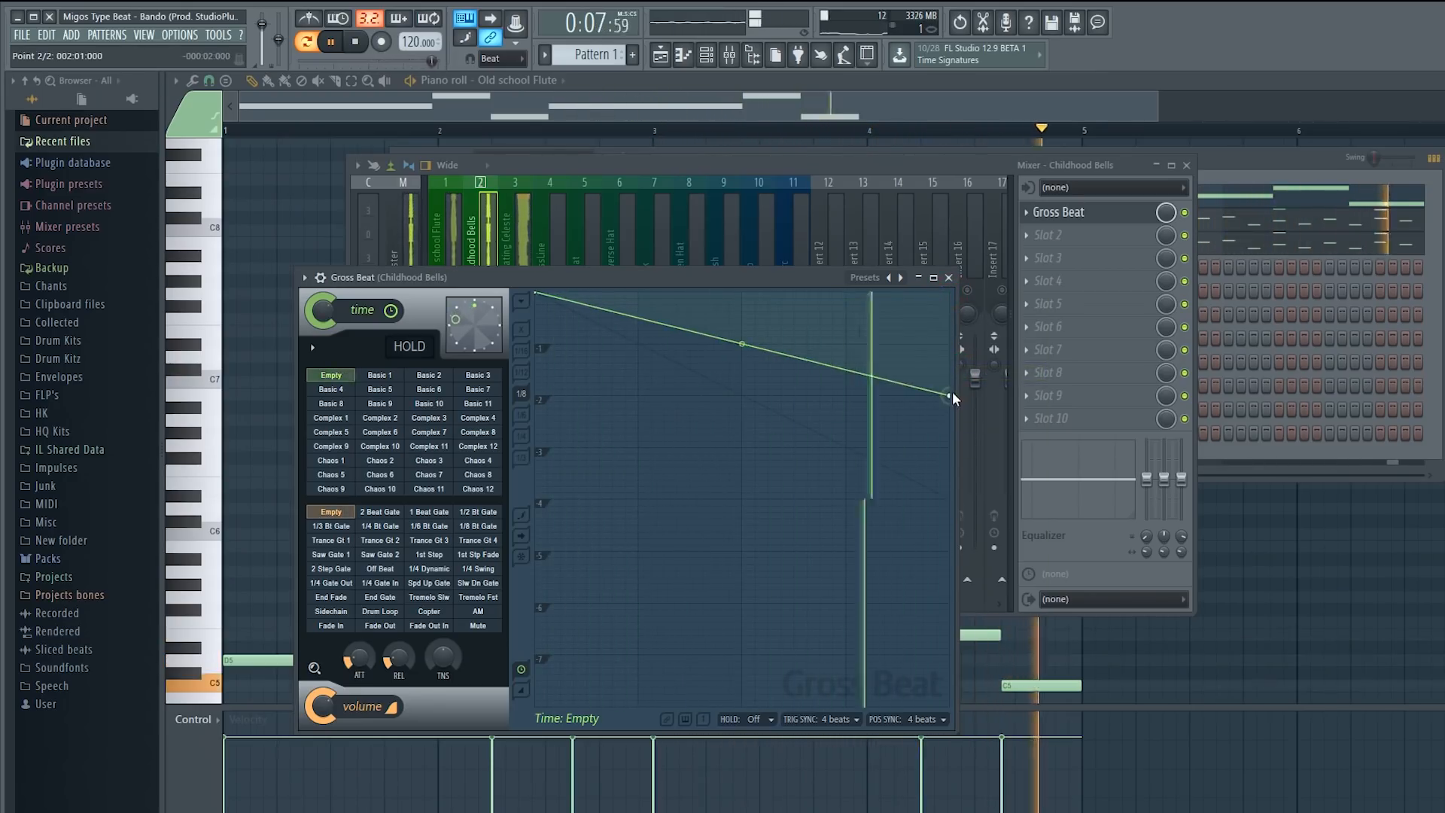
- Solo Floating Celeste, load Gross Beat in its first effect slot, and choose the Momentary preset with the 1/2 Speed time slot
{"action": "left_click", "coordinate": [647, 233]}
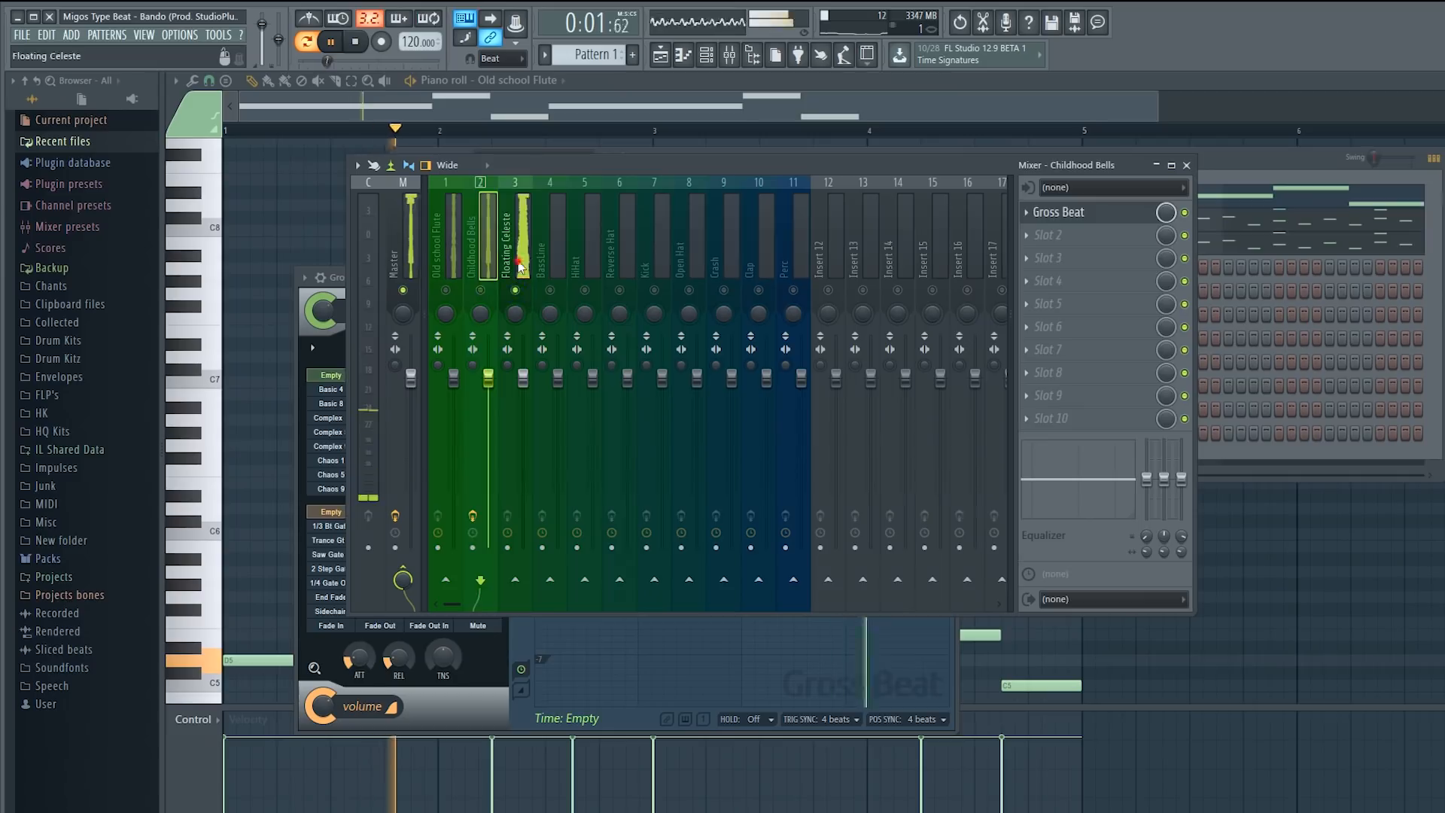
{"action": "left_click", "coordinate": [520, 264]}
{"action": "left_click", "coordinate": [1031, 213]}
{"action": "left_click", "coordinate": [1383, 32]}
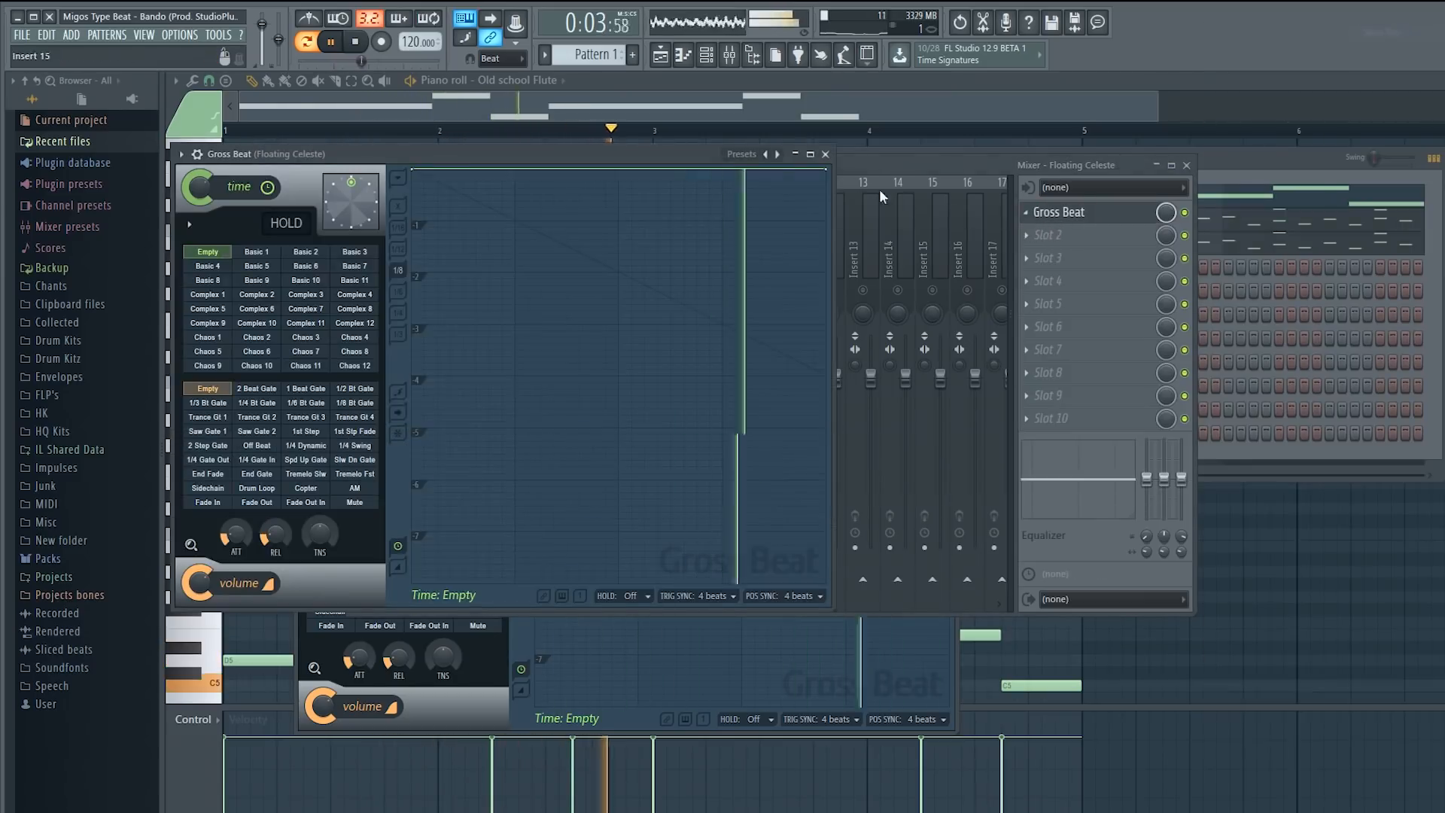
{"action": "left_click", "coordinate": [778, 154]}
{"action": "left_click", "coordinate": [797, 195]}
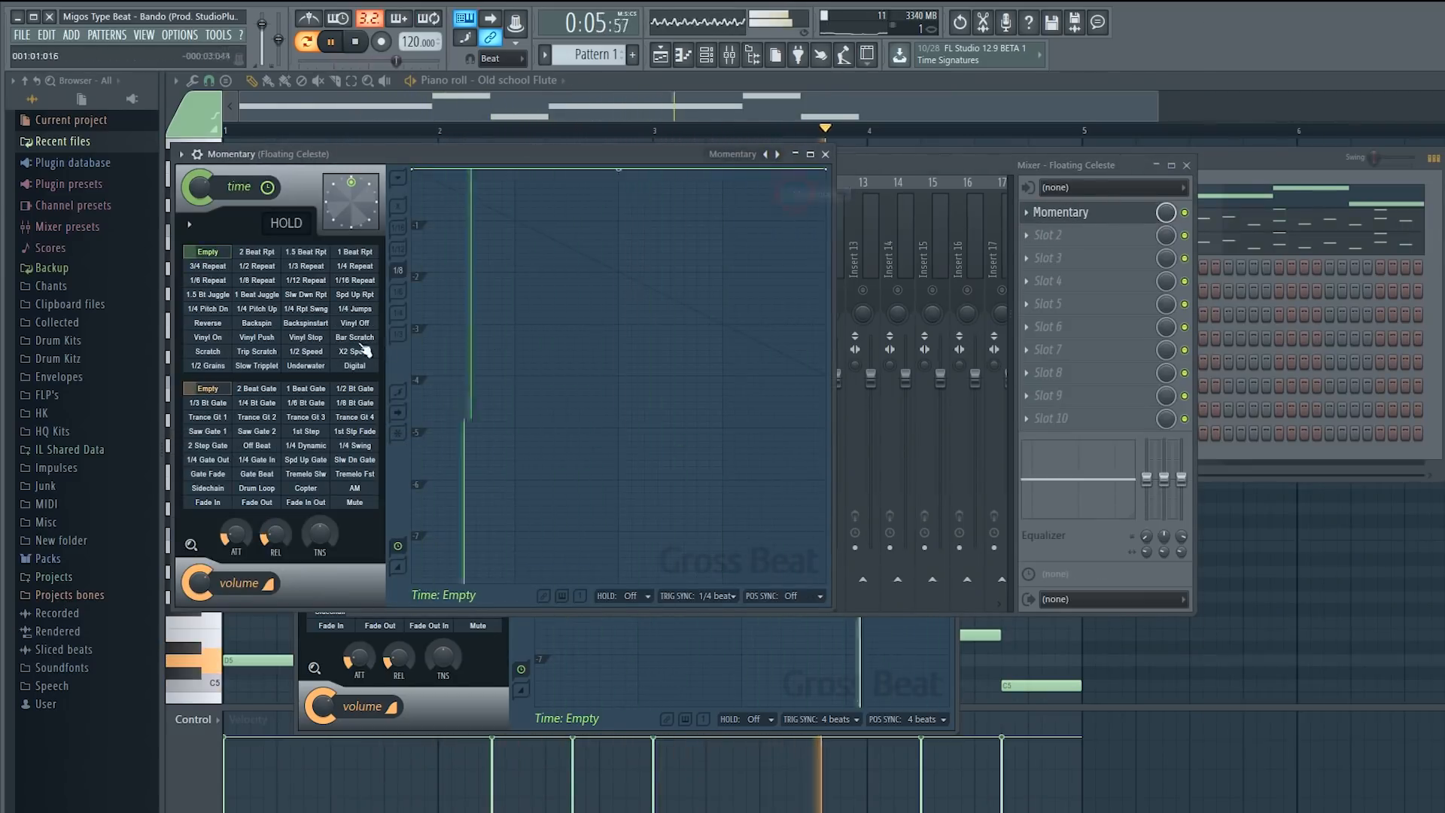
{"action": "left_click", "coordinate": [906, 164]}
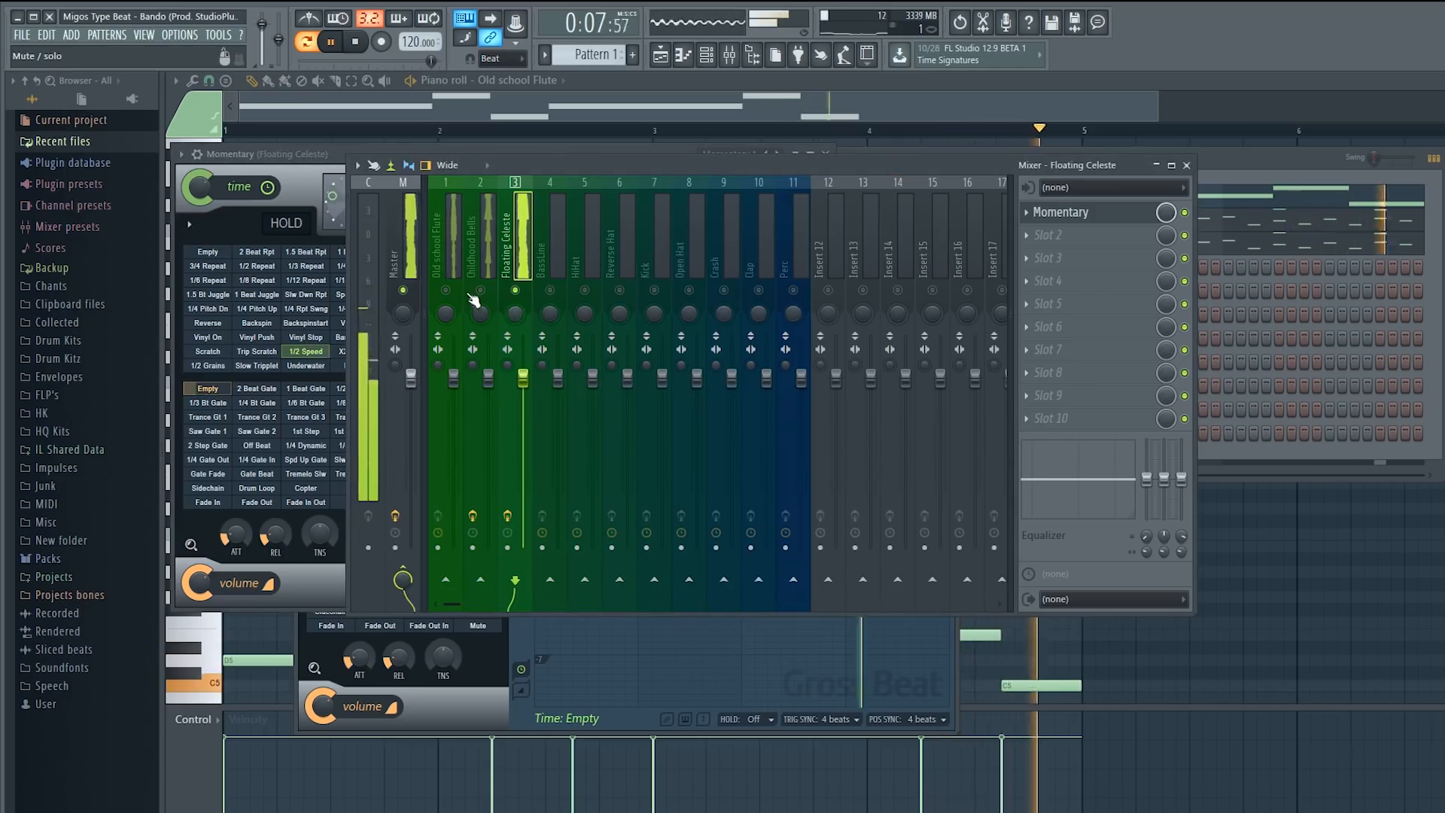
- Take the mixer out of solo so that all tracks play together, and select the Floating Celeste track
{"action": "right_click", "coordinate": [446, 289]}
{"action": "right_click", "coordinate": [446, 290]}
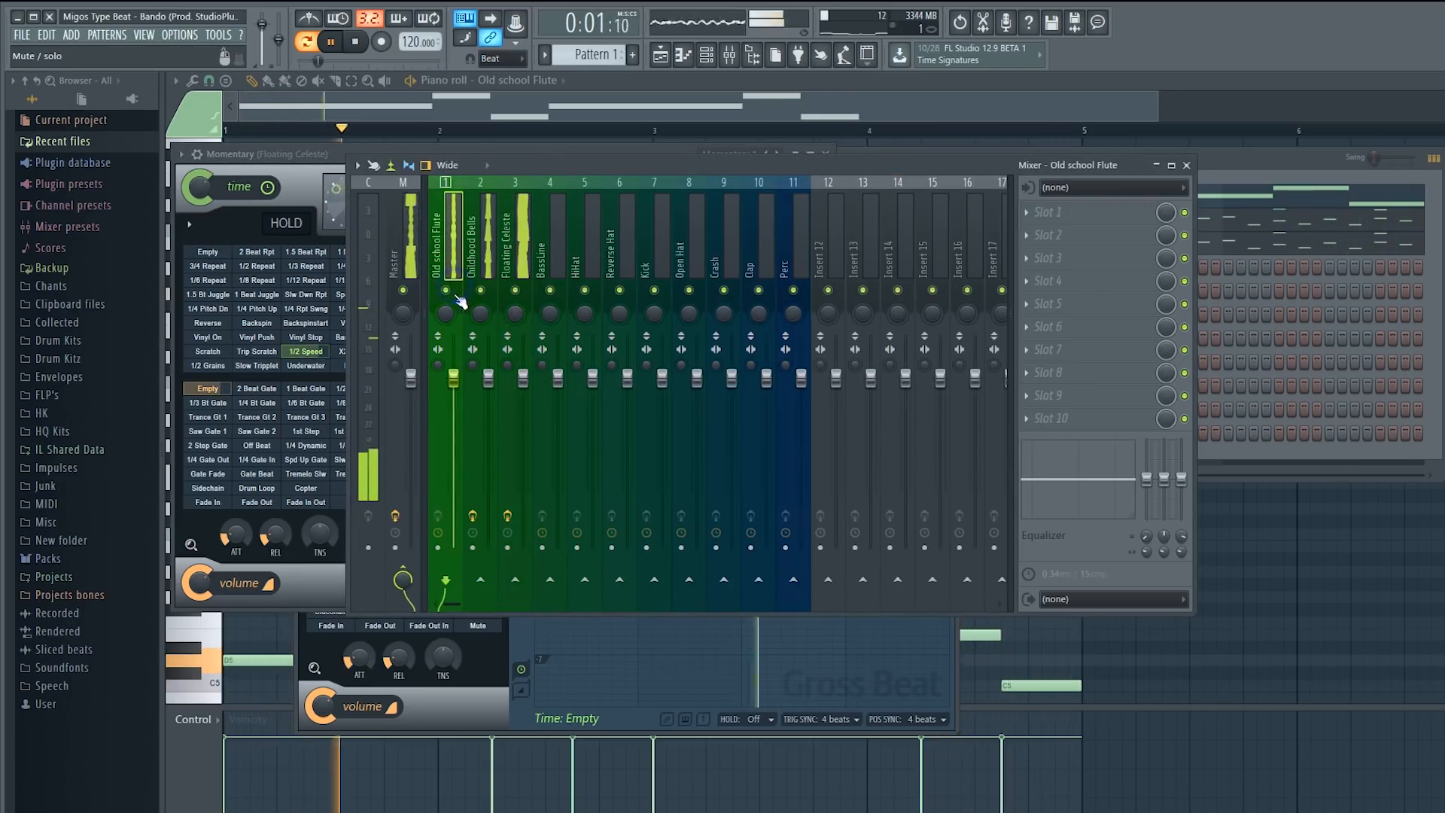
{"action": "left_click", "coordinate": [505, 256]}
- Transpose all Old school Flute notes up one octave and restart playback to hear them
{"action": "left_click", "coordinate": [1234, 178]}
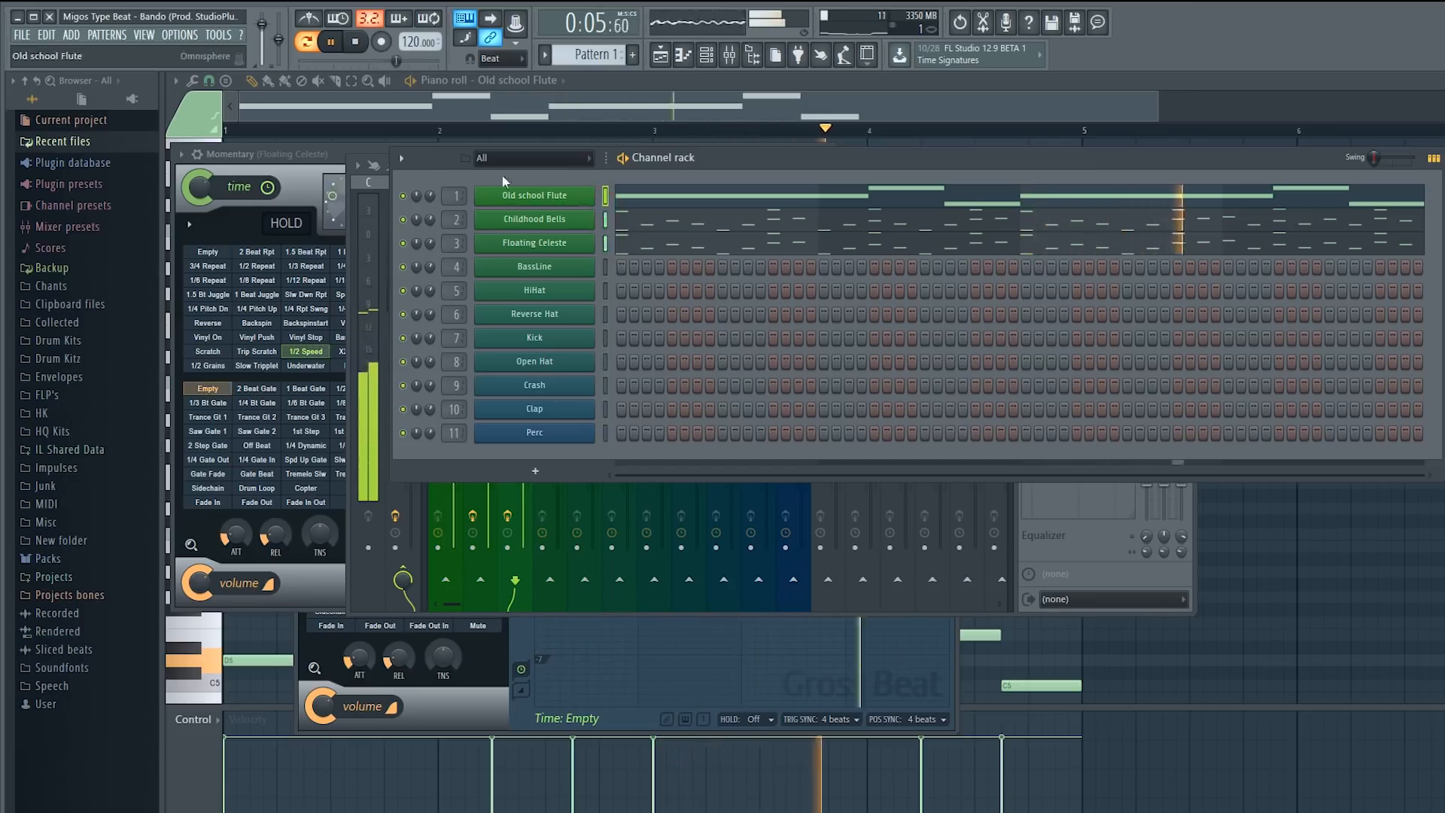
{"action": "left_click_drag", "start_coordinate": [712, 160], "coordinate": [657, 261]}
{"action": "left_click", "coordinate": [626, 301]}
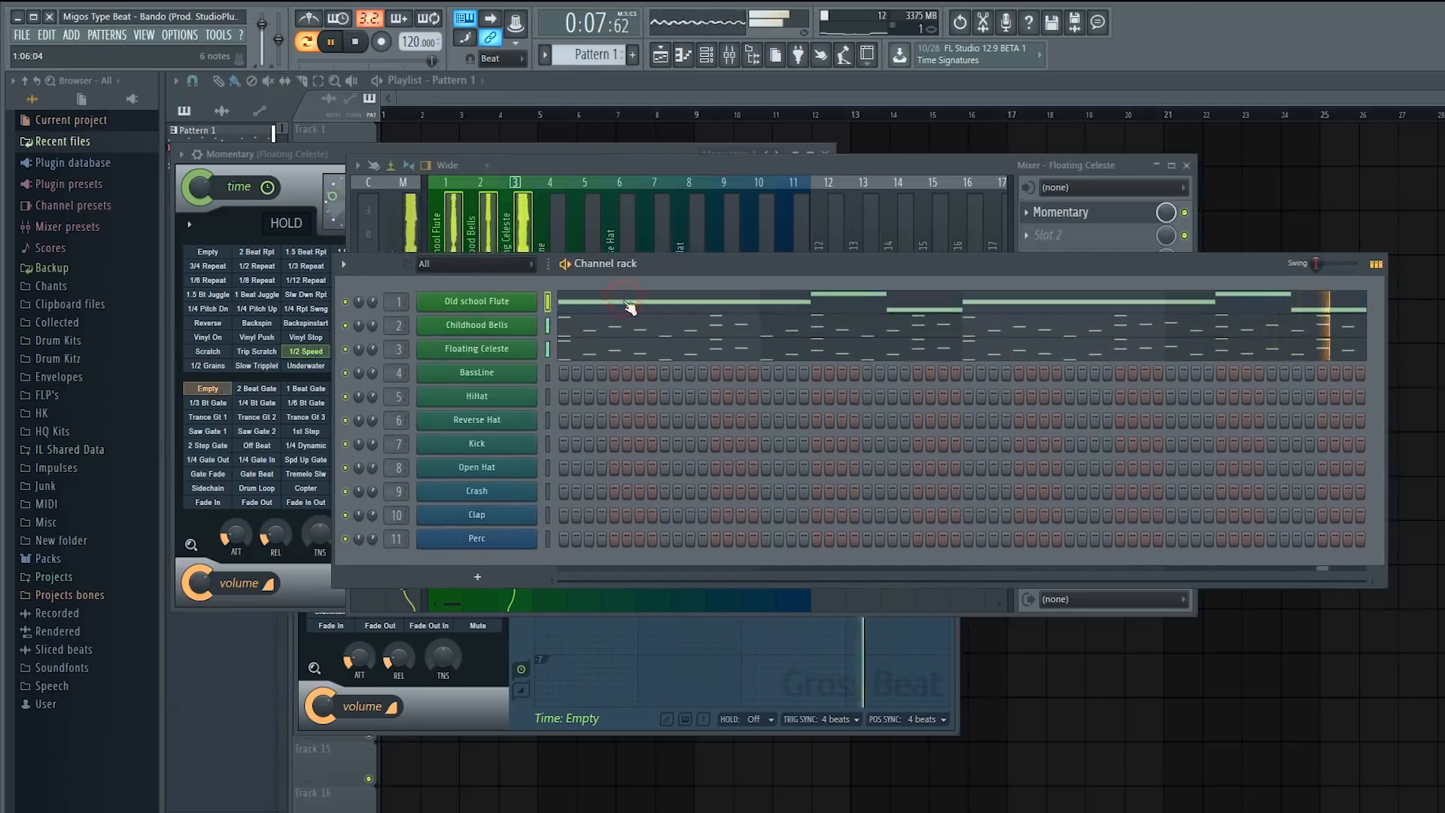
{"action": "left_click", "coordinate": [626, 302]}
{"action": "key", "text": "space"}
{"action": "key", "text": "ctrl+Up"}
{"action": "key", "text": "space"}
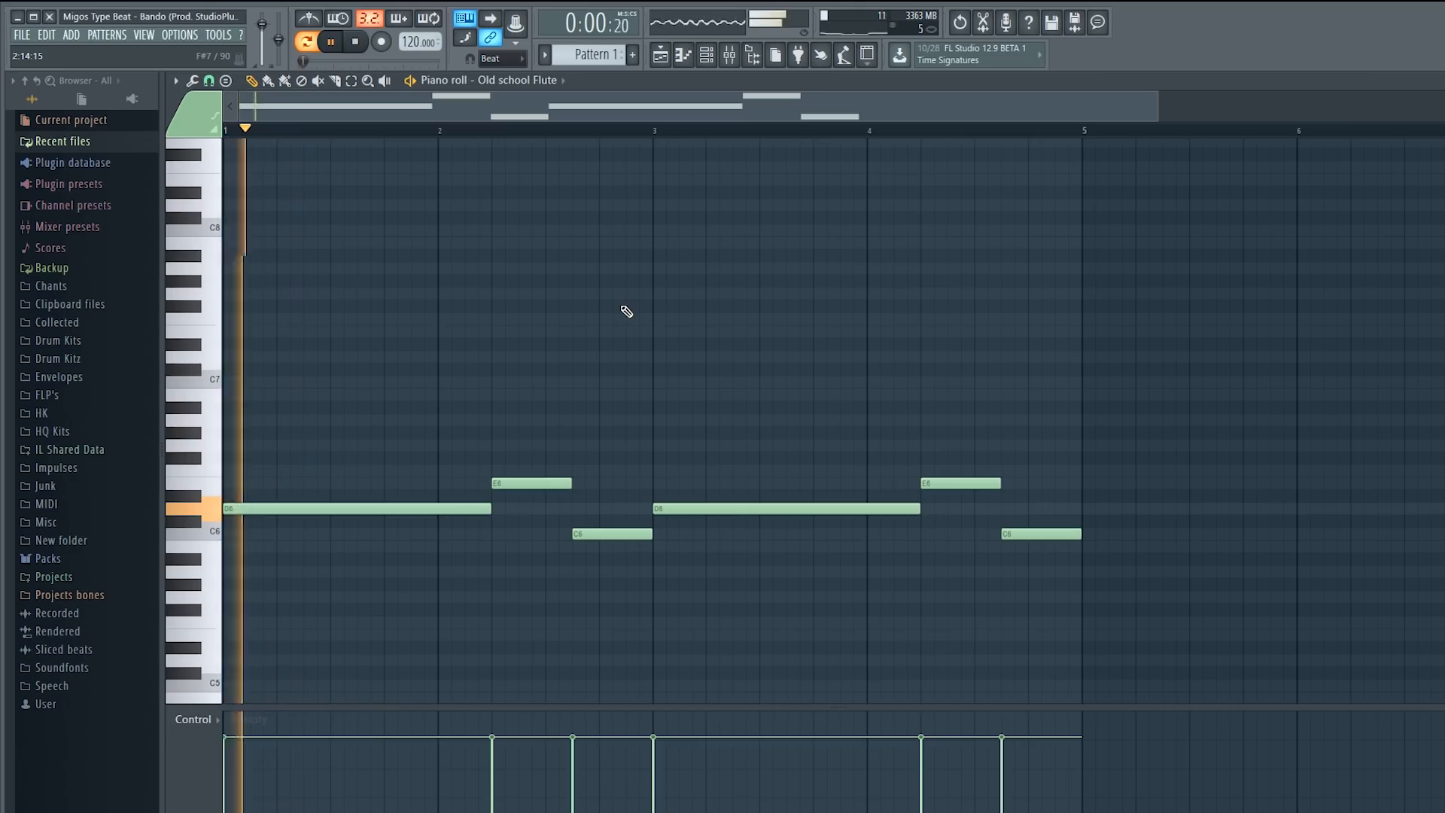
- Lower the Childhood Bells and Floating Celeste mixer tracks together to about 72% (-6.8 dB) while the loop plays
{"action": "left_click", "coordinate": [719, 59]}
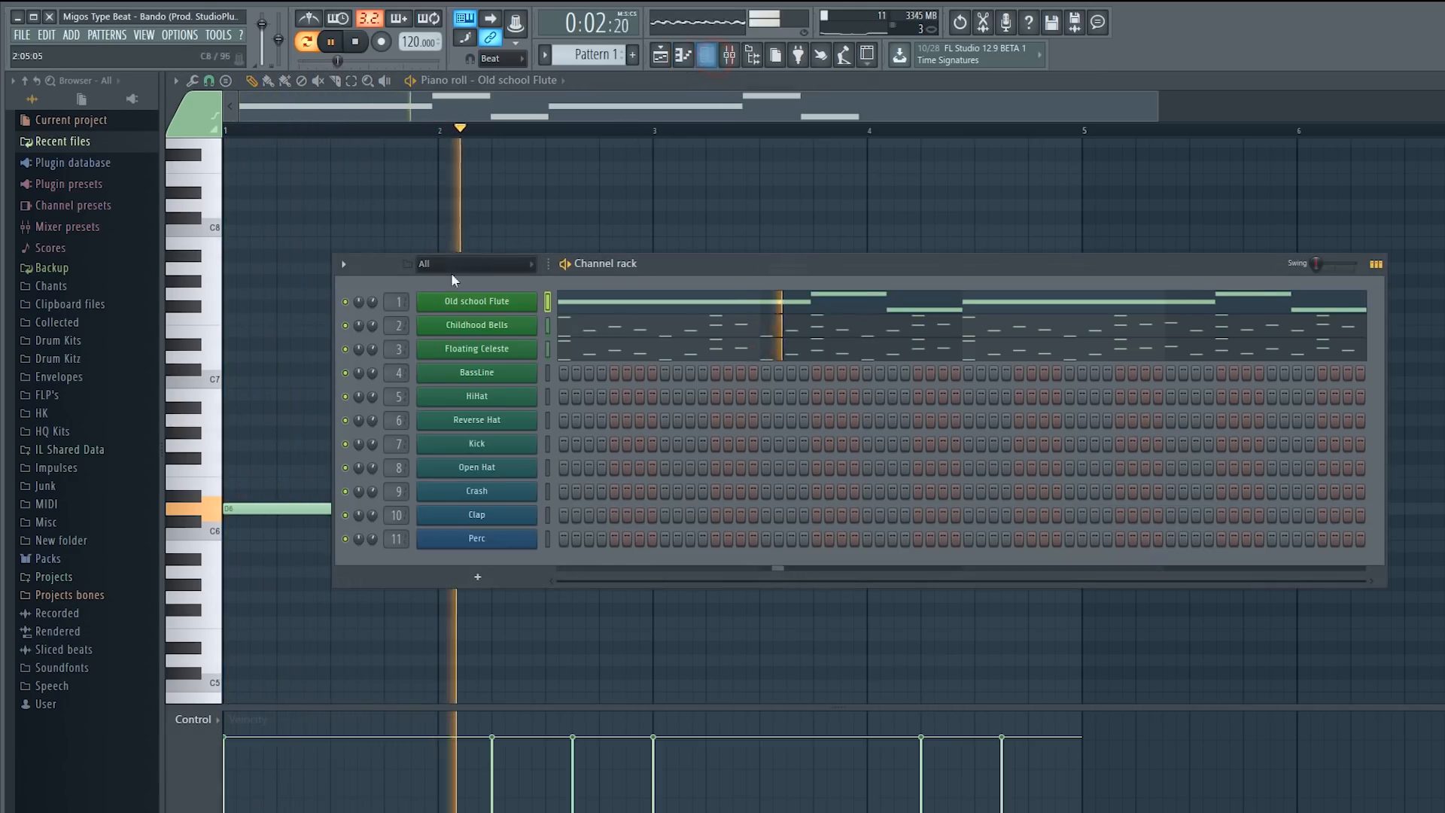
{"action": "key", "text": "space"}
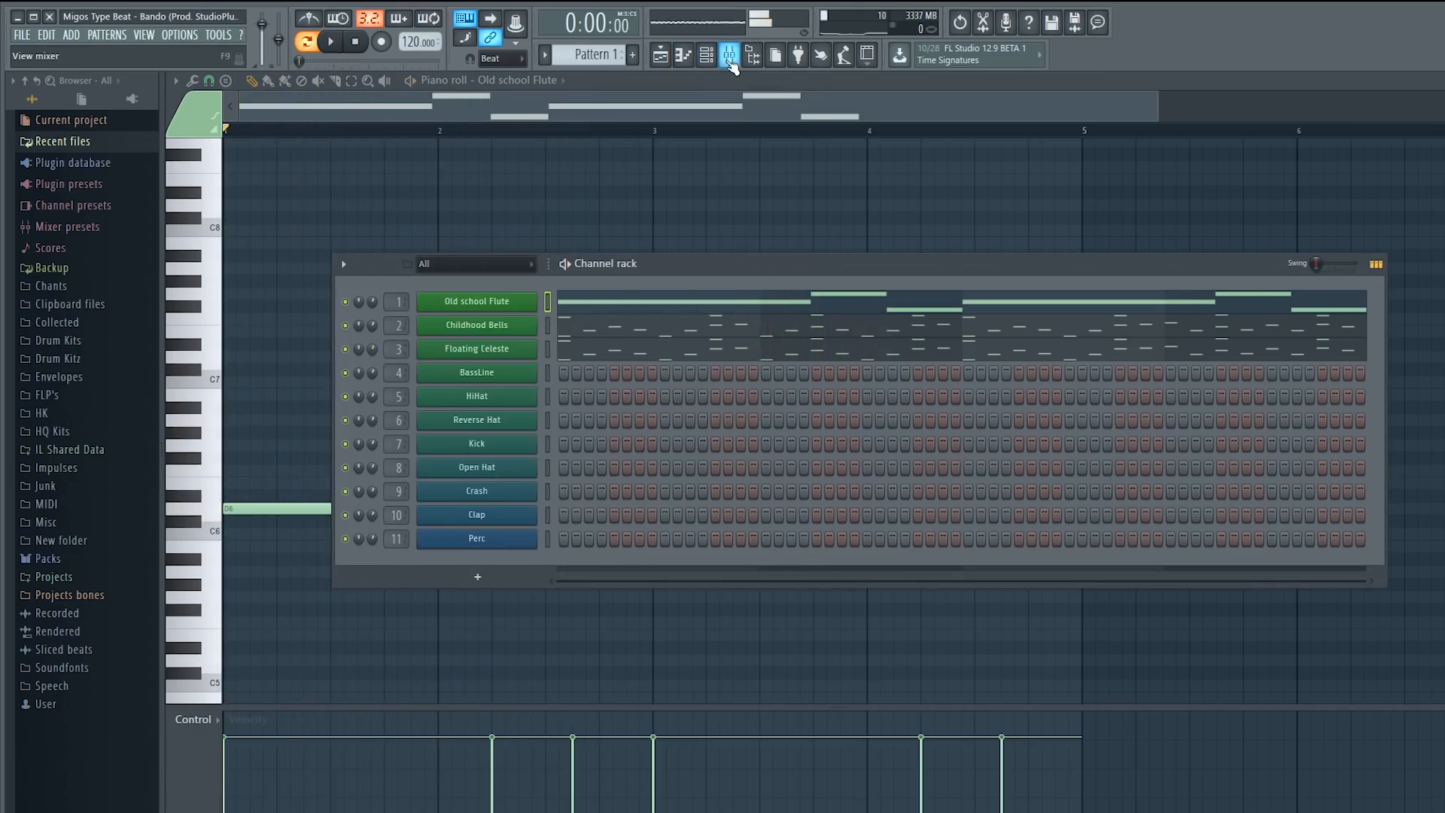
{"action": "left_click", "coordinate": [730, 63]}
{"action": "left_click", "coordinate": [516, 359]}
{"action": "left_click", "coordinate": [454, 269]}
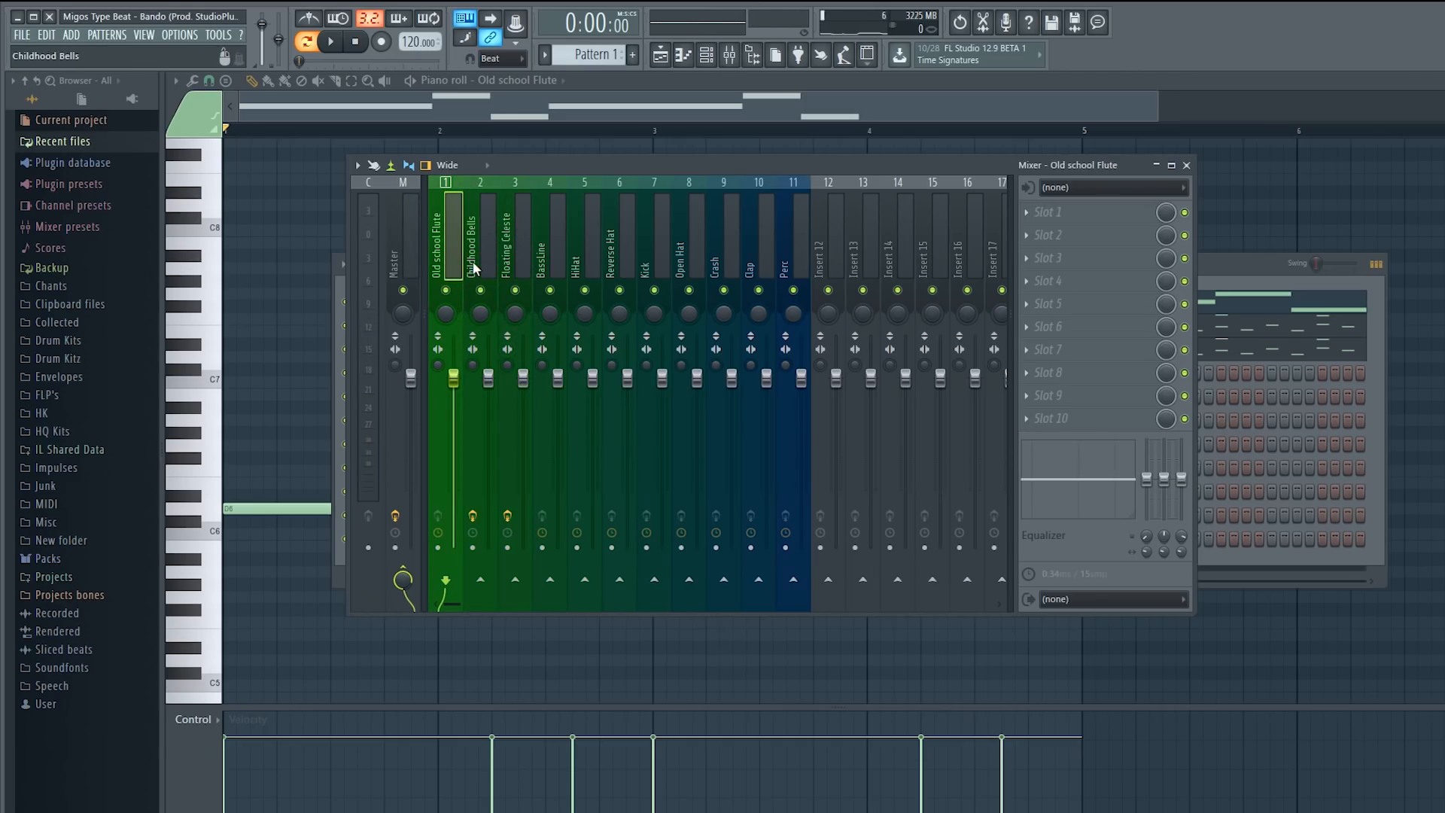
{"action": "left_click", "coordinate": [469, 258]}
{"action": "left_click", "coordinate": [502, 265]}
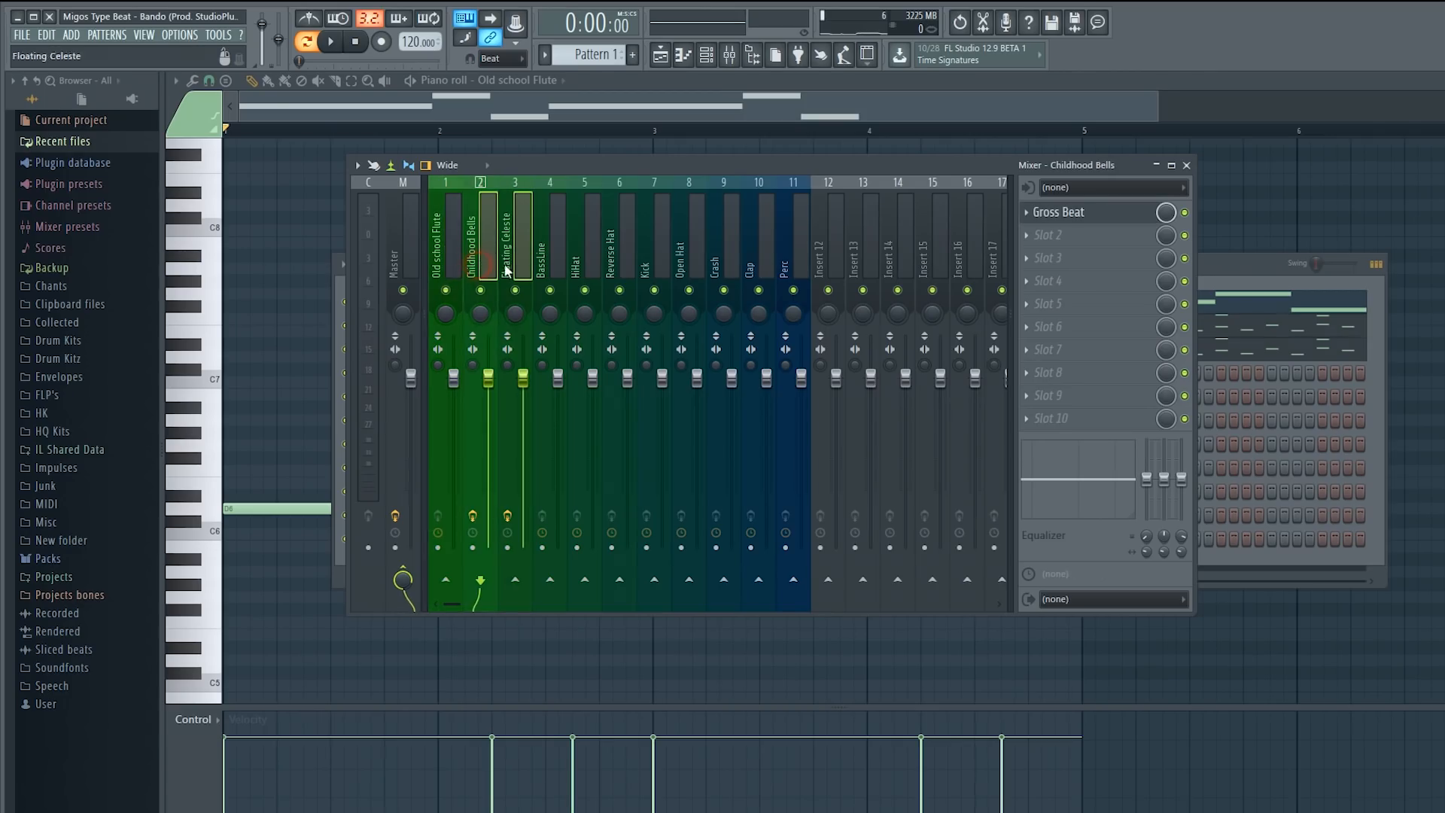
{"action": "key", "text": "space"}
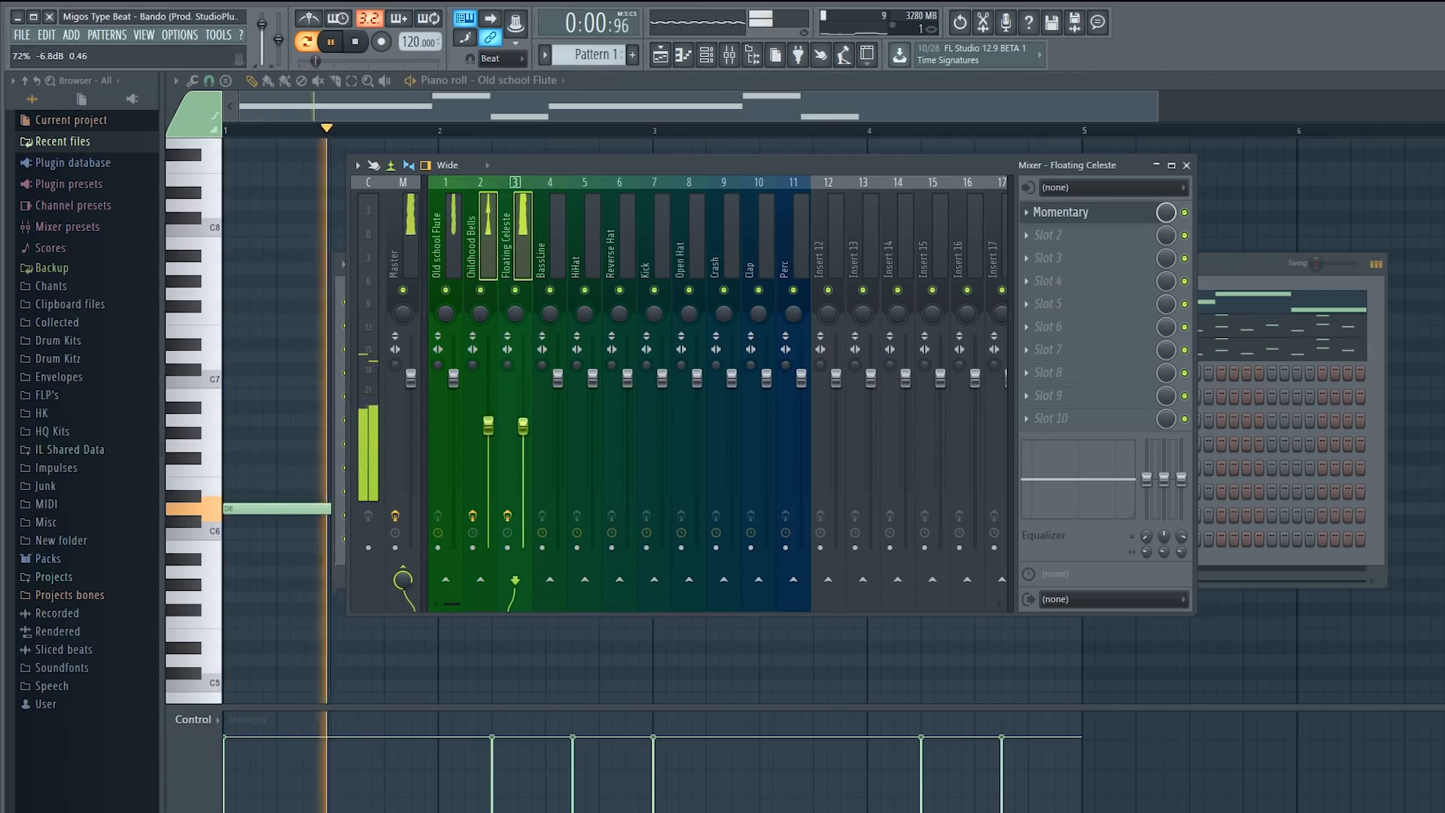
- Compare the mix with Floating Celeste muted, then unmute it and lower its volume well below Childhood Bells
{"action": "left_click", "coordinate": [515, 290]}
{"action": "left_click", "coordinate": [477, 269]}
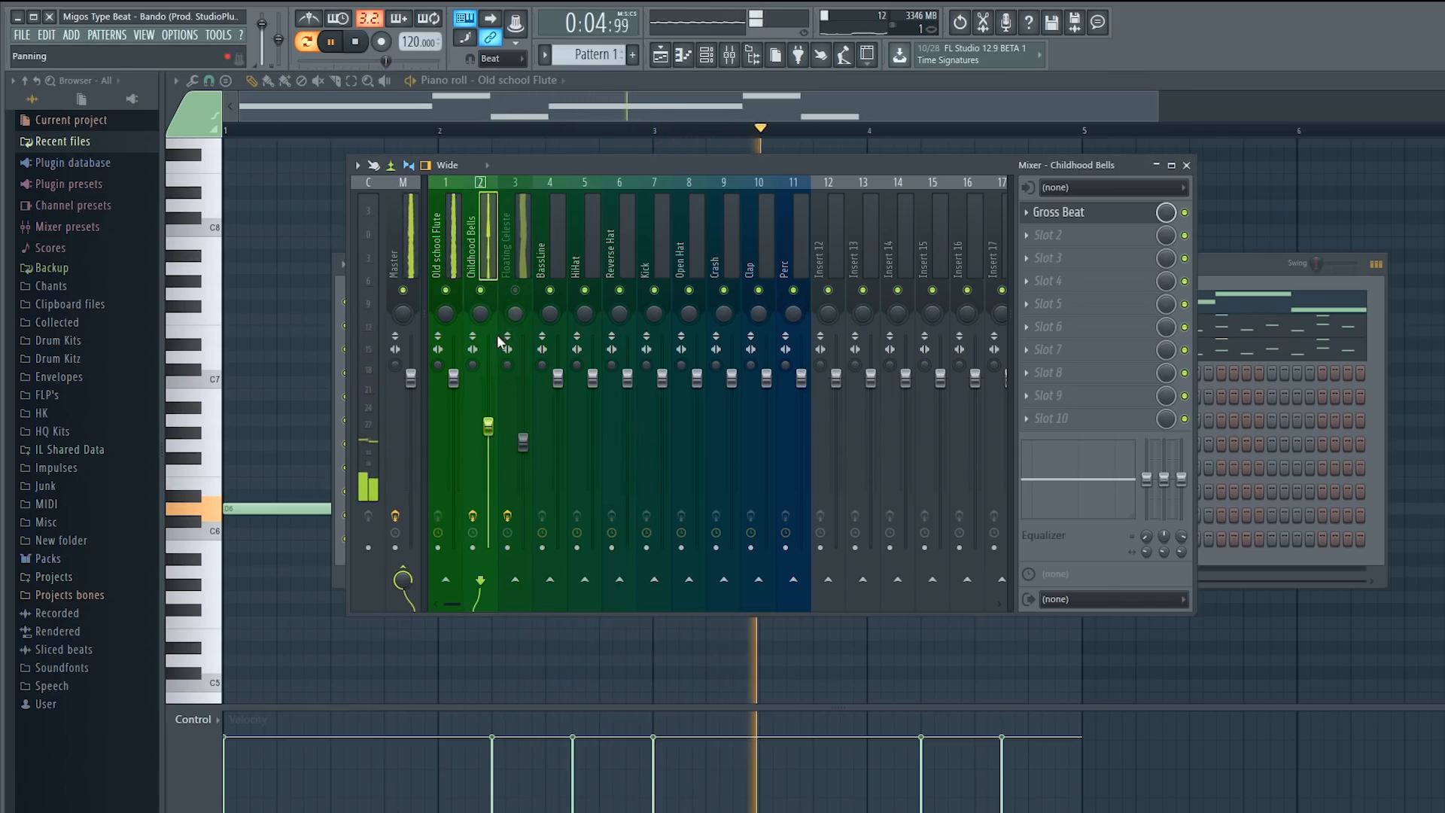
{"action": "left_click", "coordinate": [516, 290]}
{"action": "left_click_drag", "start_coordinate": [523, 442], "coordinate": [527, 492]}
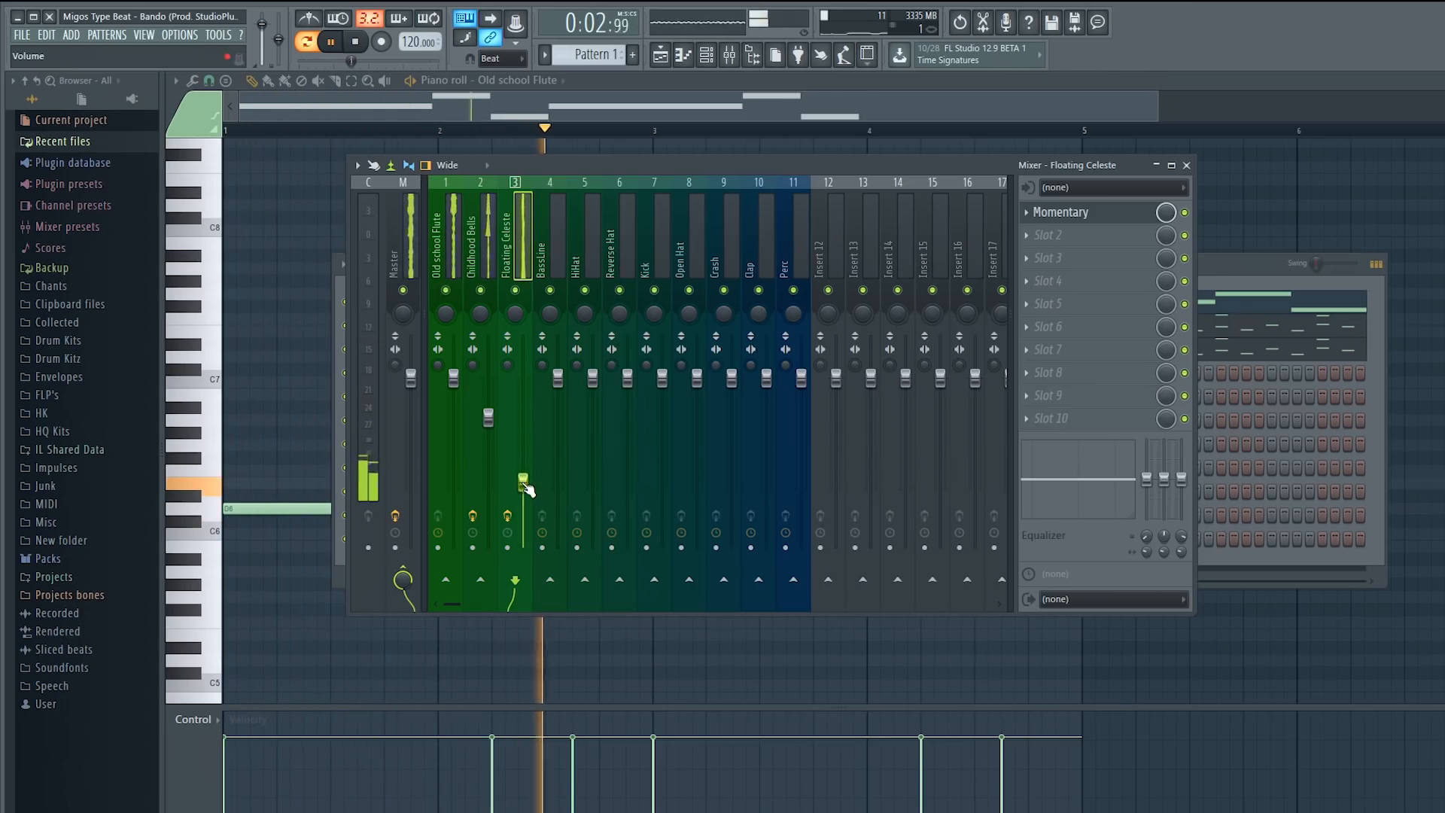
- Set the Childhood Bells level to about 66% (-8.2 dB) and the Old school Flute level to about 83% (-4.0 dB)
{"action": "left_click", "coordinate": [481, 249]}
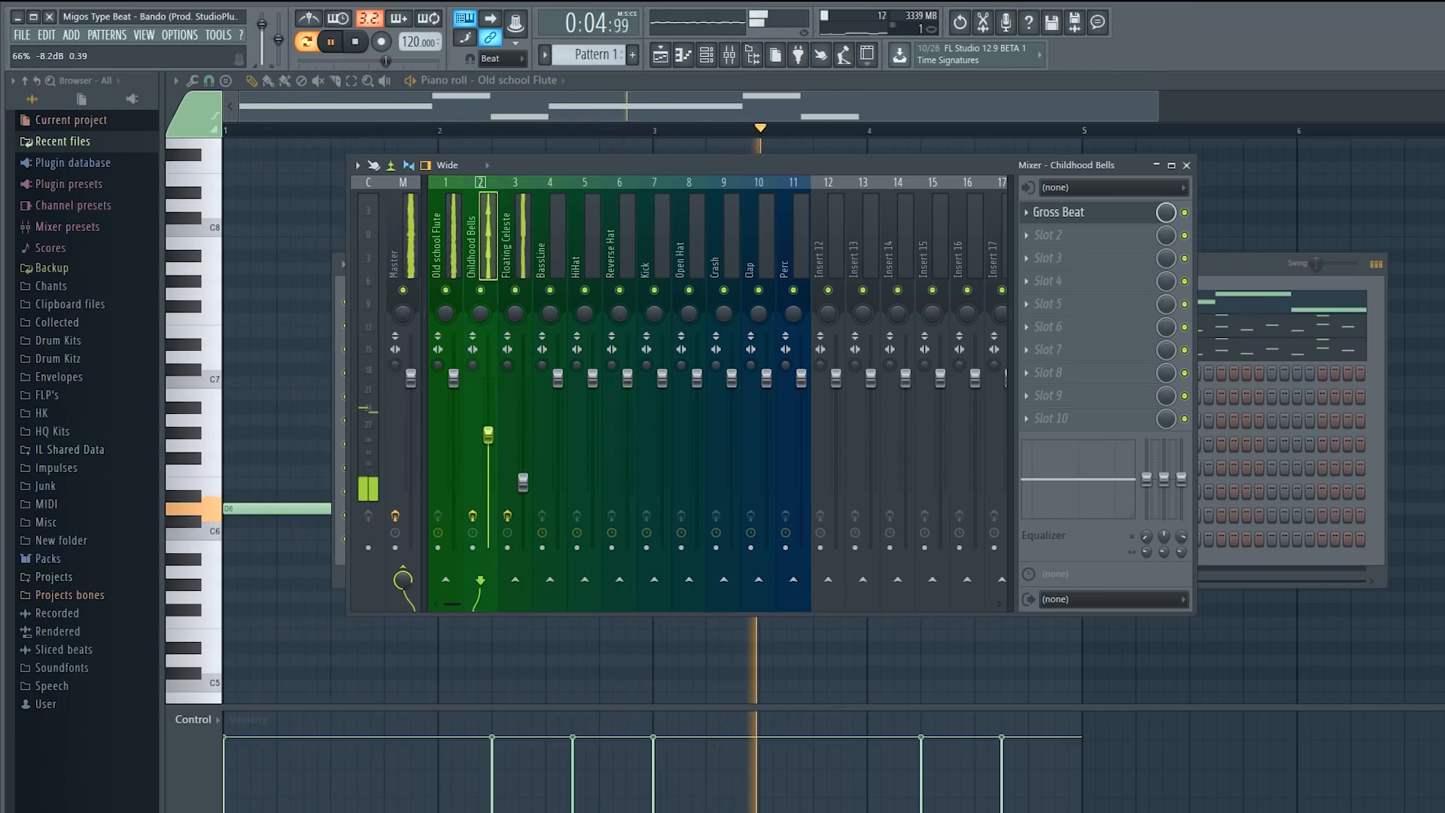
{"action": "left_click", "coordinate": [454, 272]}
{"action": "left_click_drag", "start_coordinate": [453, 376], "coordinate": [453, 406]}
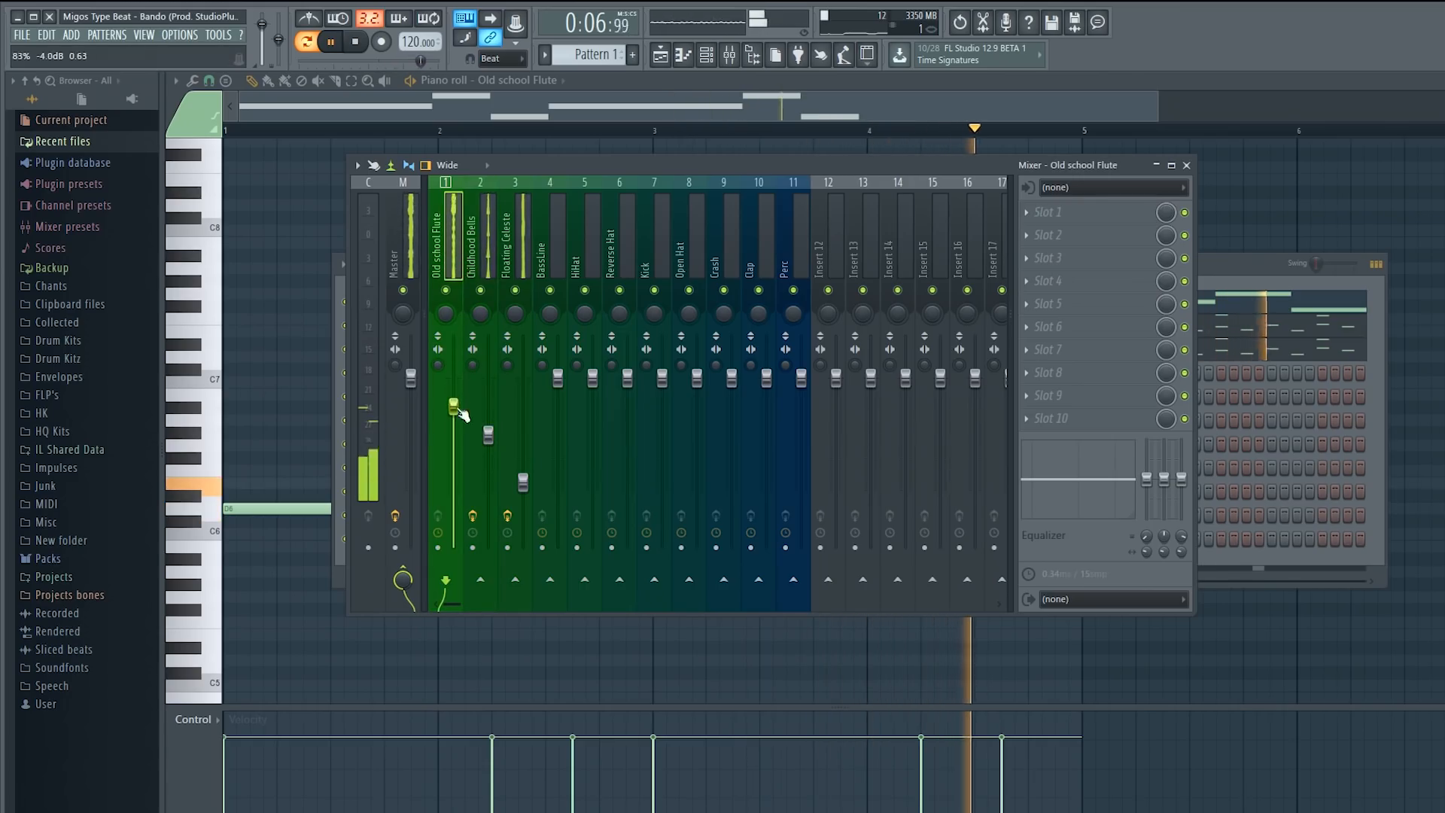
- Stop playback and open the empty BassLine channel in the piano roll
{"action": "left_click", "coordinate": [342, 305]}
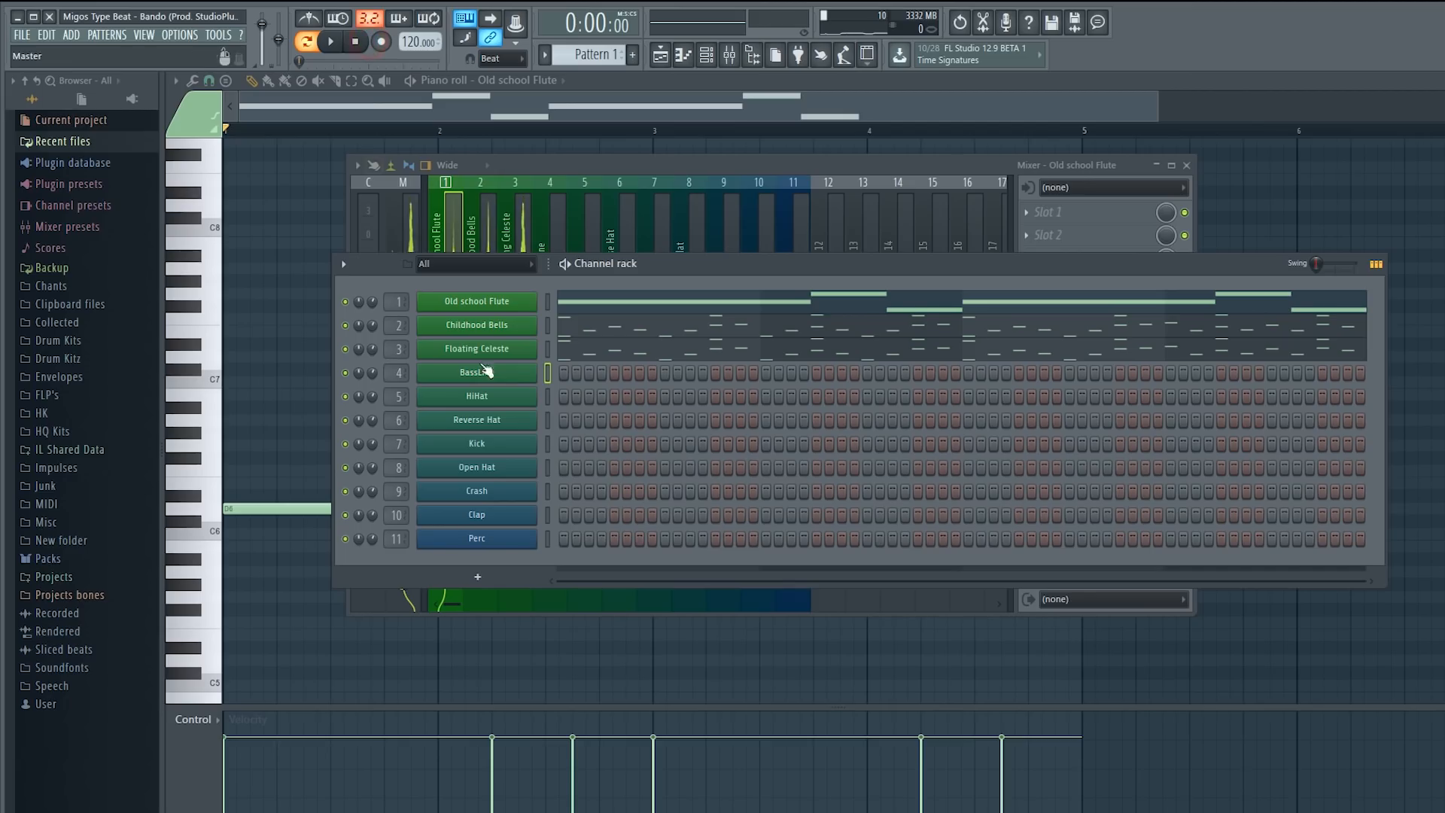
{"action": "right_click", "coordinate": [527, 380]}
{"action": "left_click", "coordinate": [561, 370]}
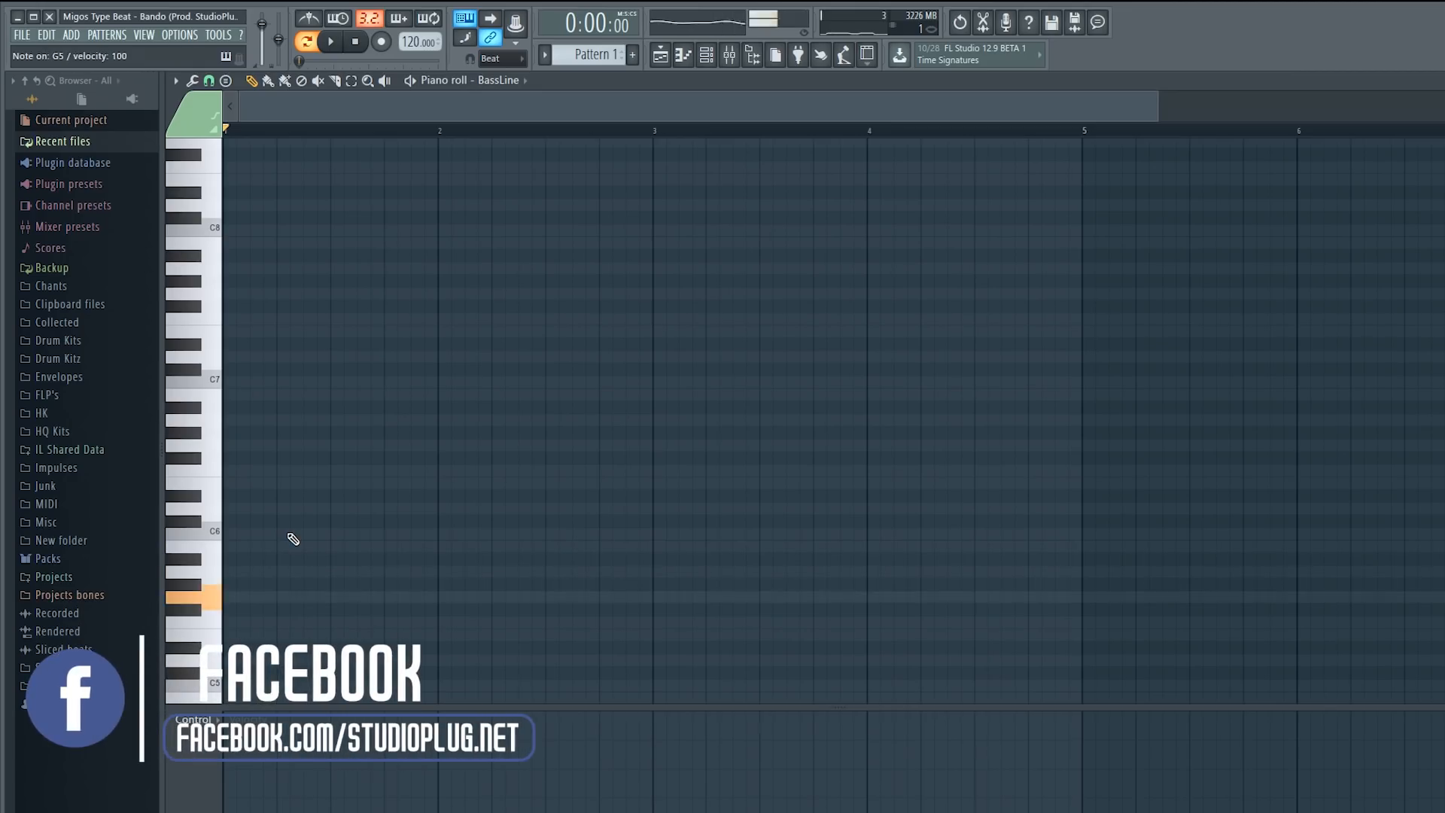
- Place a G#5 bass note at the start of bar 1 and extend it to eight steps, checking it against the playing loop
{"action": "key", "text": "space"}
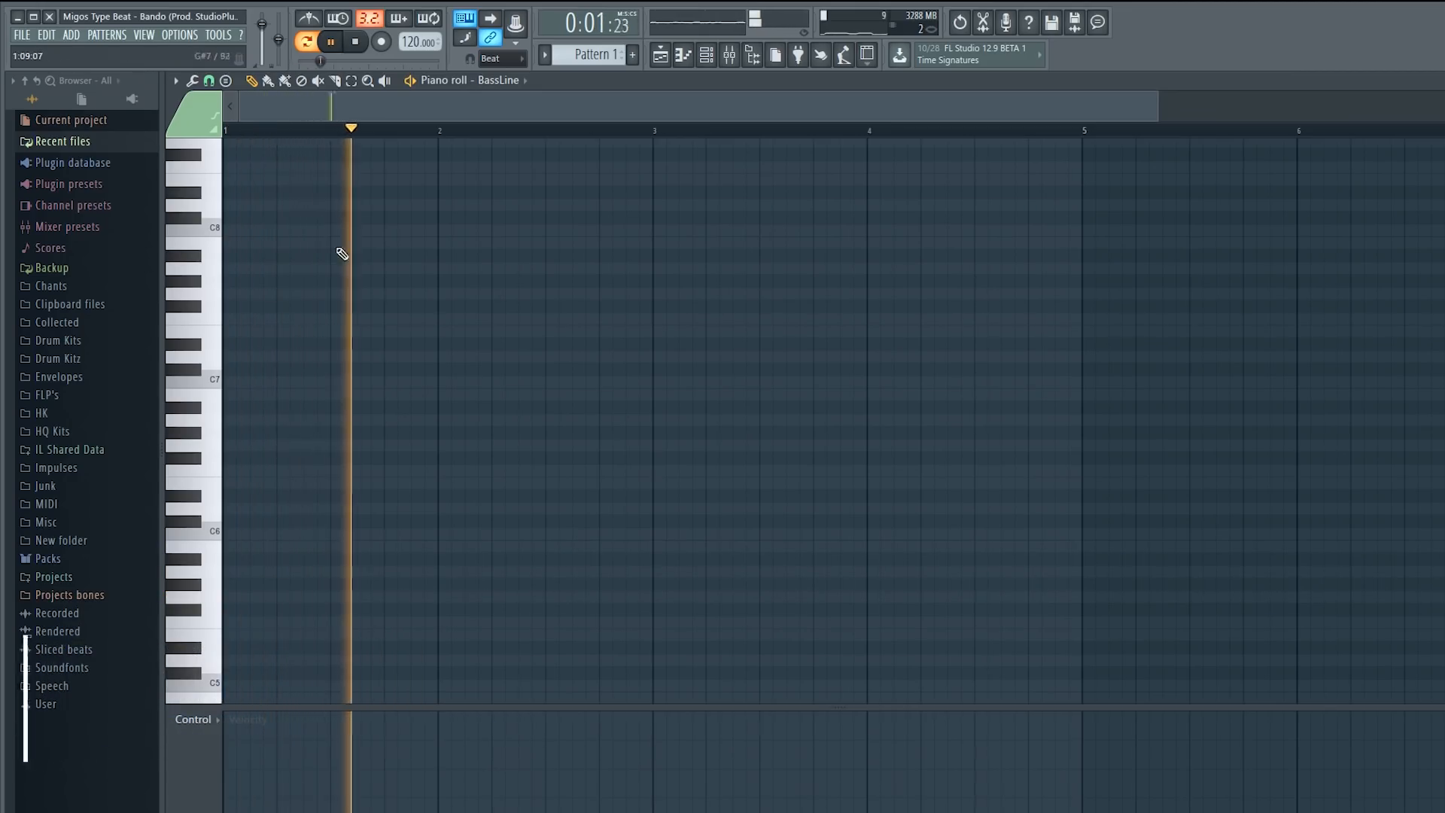
{"action": "scroll", "coordinate": [284, 491], "scroll_direction": "down", "scroll_amount": 2}
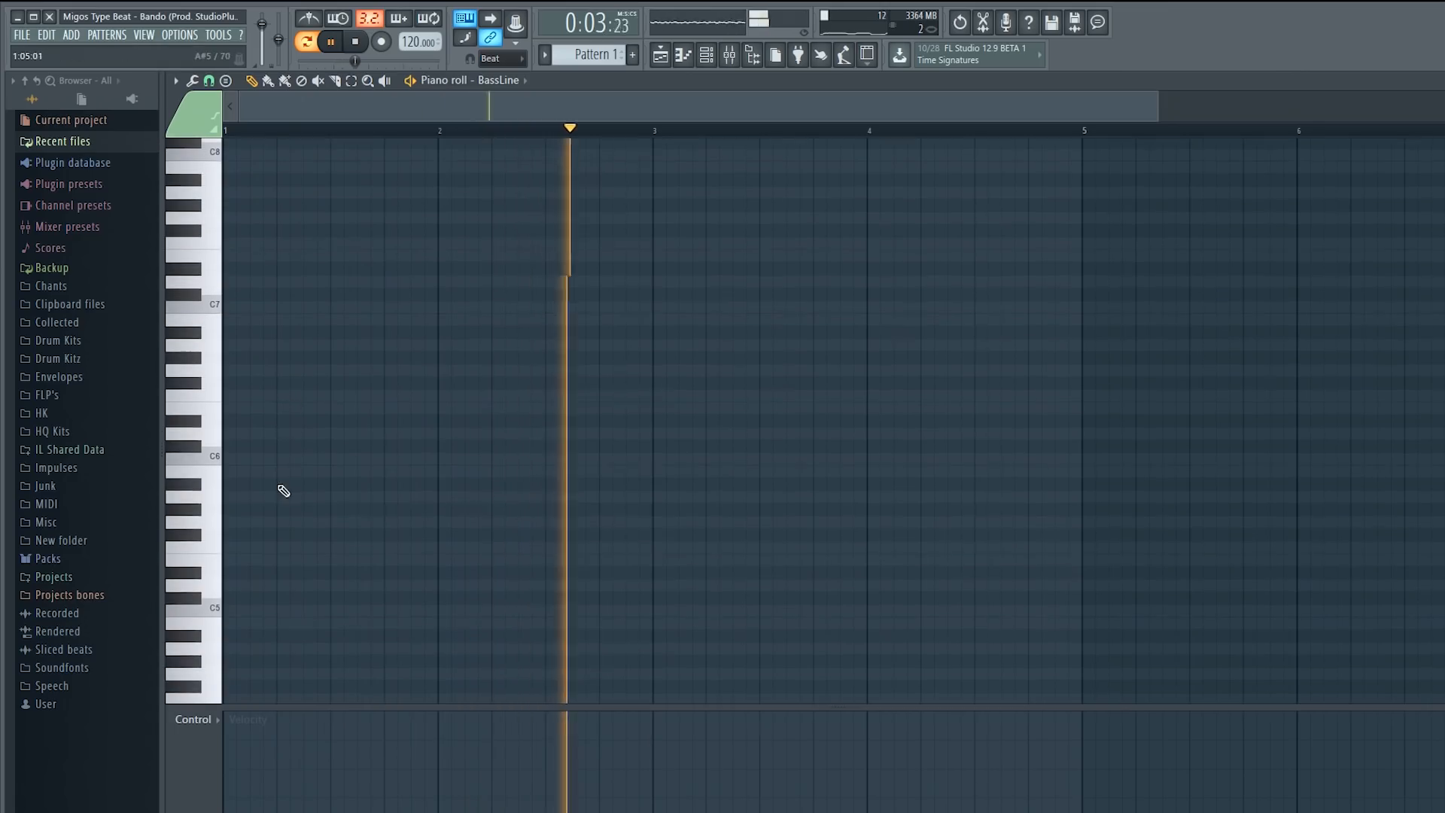
{"action": "left_click", "coordinate": [236, 521]}
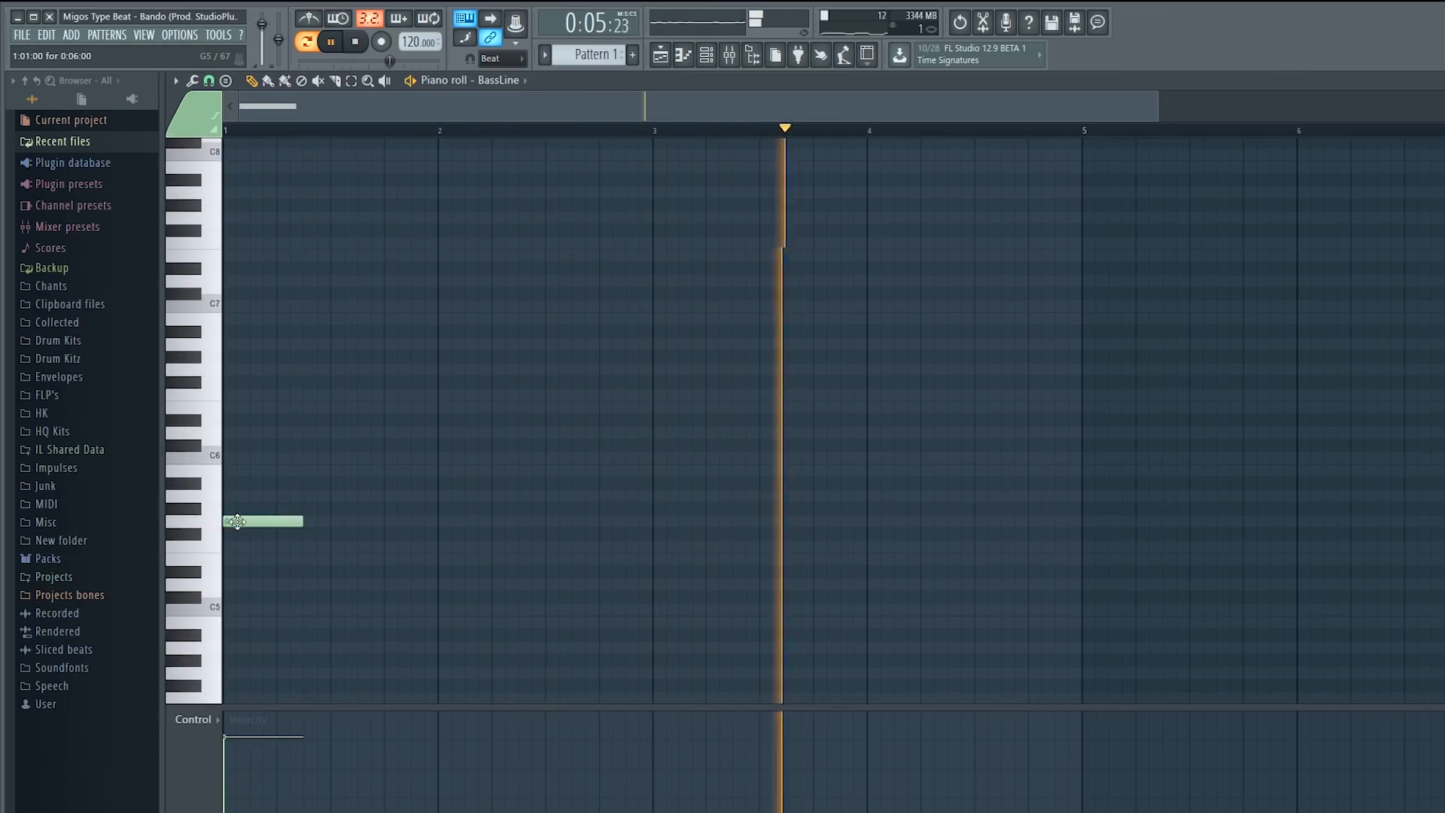
{"action": "left_click_drag", "start_coordinate": [237, 522], "coordinate": [237, 508]}
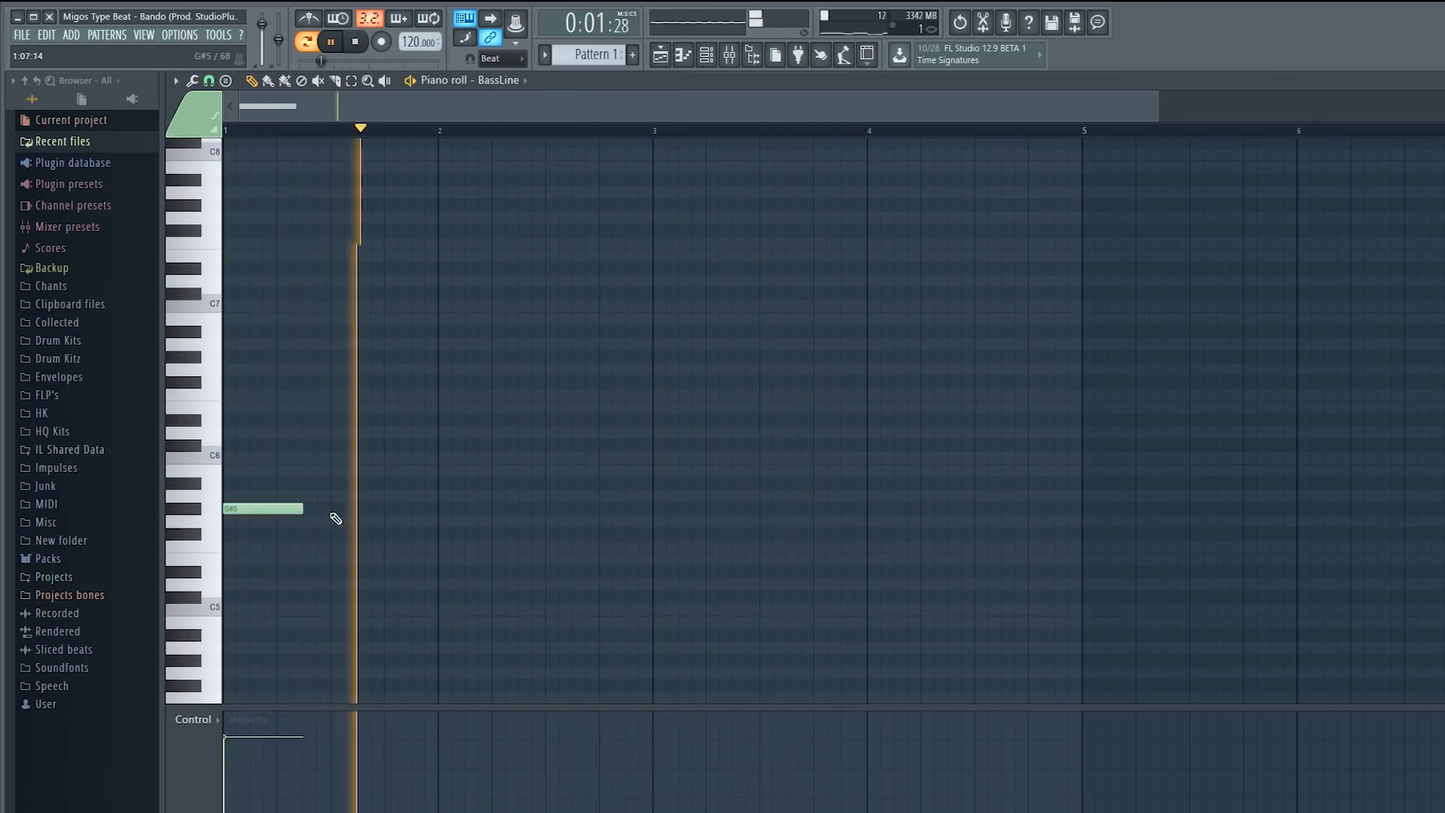
{"action": "mouse_move", "coordinate": [302, 509]}
{"action": "left_mouse_down"}
{"action": "mouse_move", "coordinate": [329, 510]}
{"action": "mouse_move", "coordinate": [274, 531]}
{"action": "mouse_move", "coordinate": [298, 510]}
{"action": "left_mouse_up"}
{"action": "key", "text": "space"}
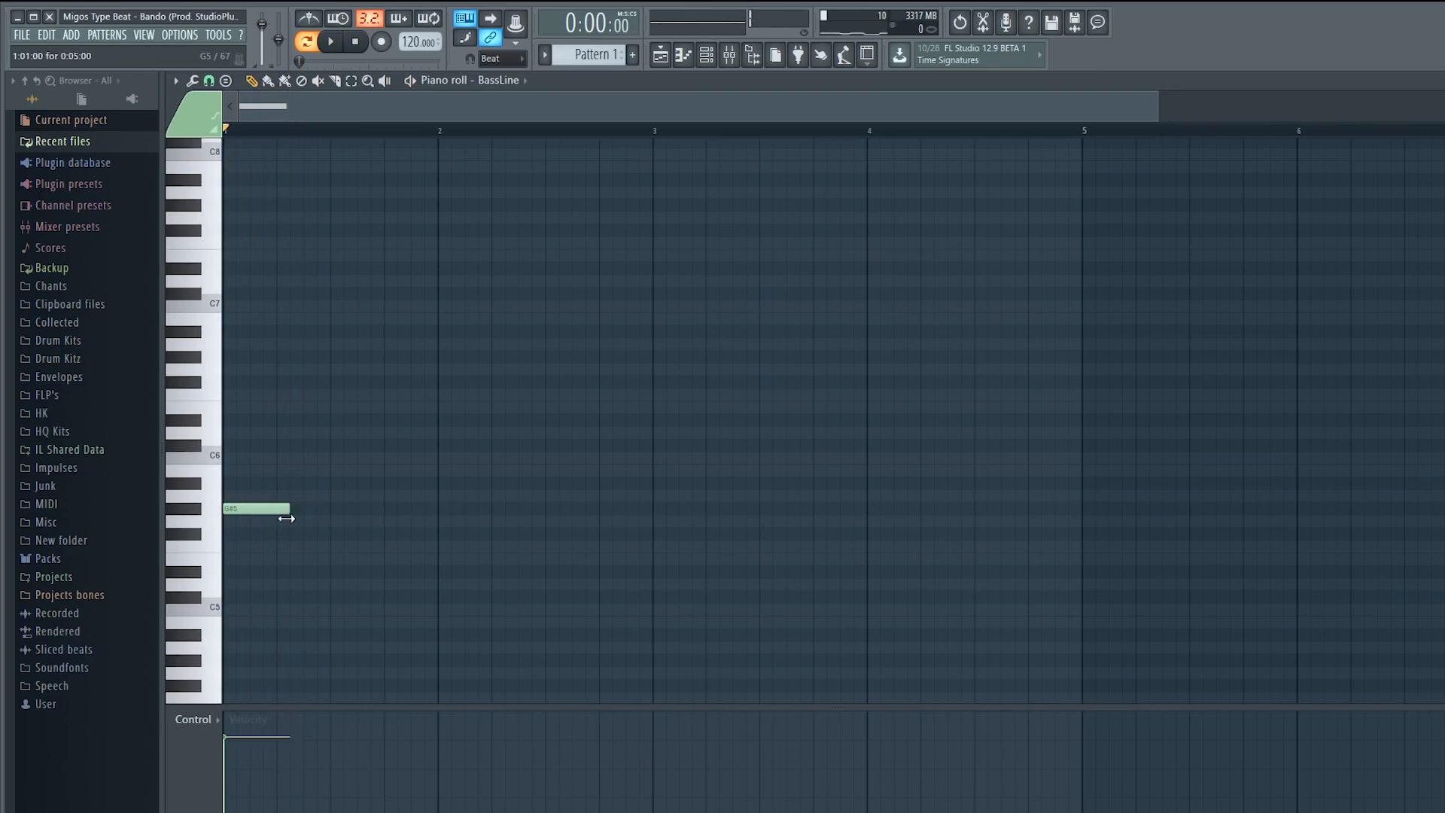
{"action": "key", "text": "space"}
{"action": "left_click_drag", "start_coordinate": [317, 515], "coordinate": [331, 516]}
{"action": "key", "text": "space"}
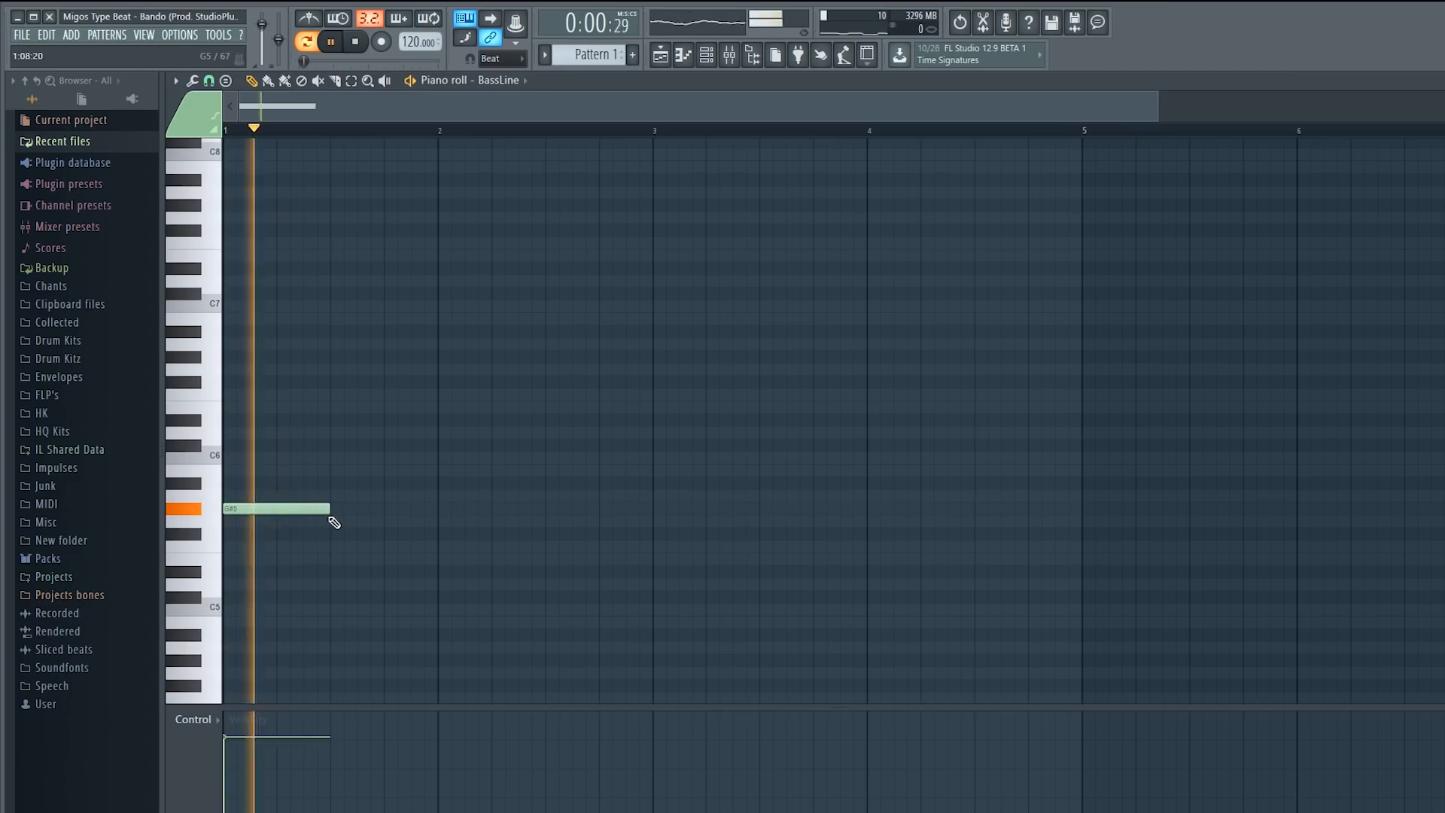
- Add three four-step G#5 bass notes starting at bar 1 step 13, bar 2 step 5 and bar 2 step 11
{"action": "left_click", "coordinate": [384, 509]}
{"action": "left_click", "coordinate": [490, 520]}
{"action": "right_click", "coordinate": [492, 521]}
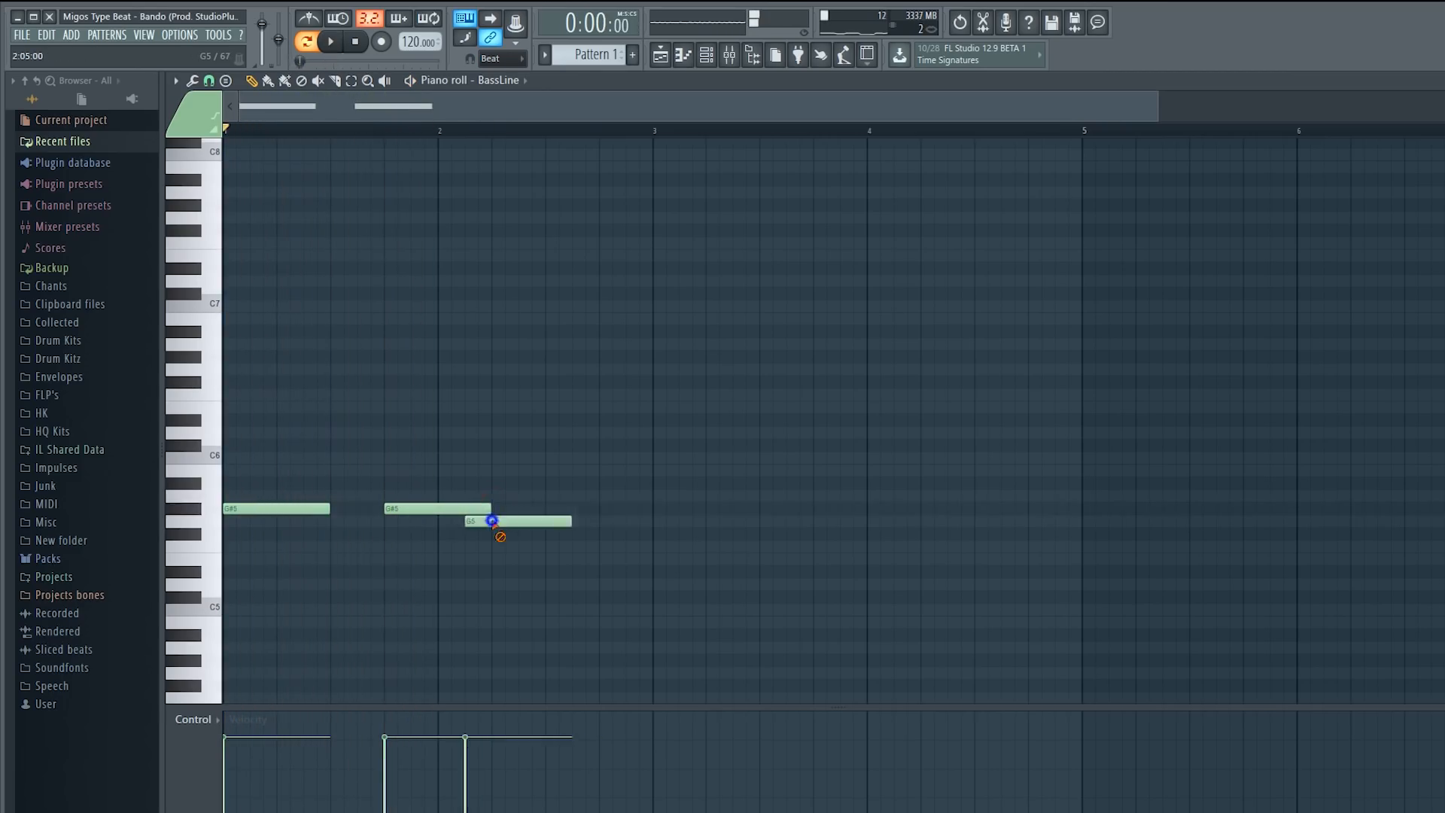
{"action": "left_click_drag", "start_coordinate": [491, 509], "coordinate": [430, 510]}
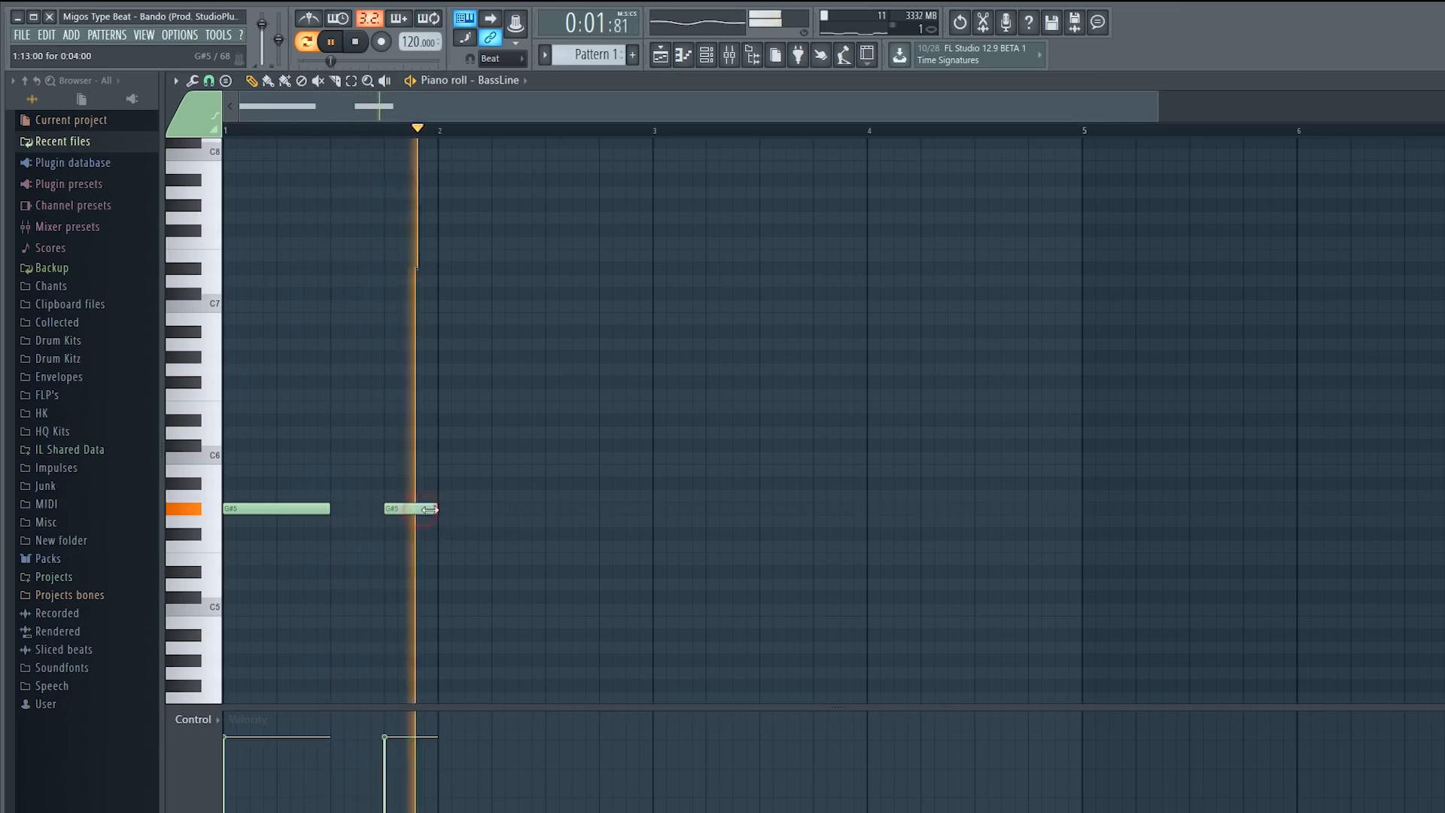
{"action": "left_click", "coordinate": [491, 509]}
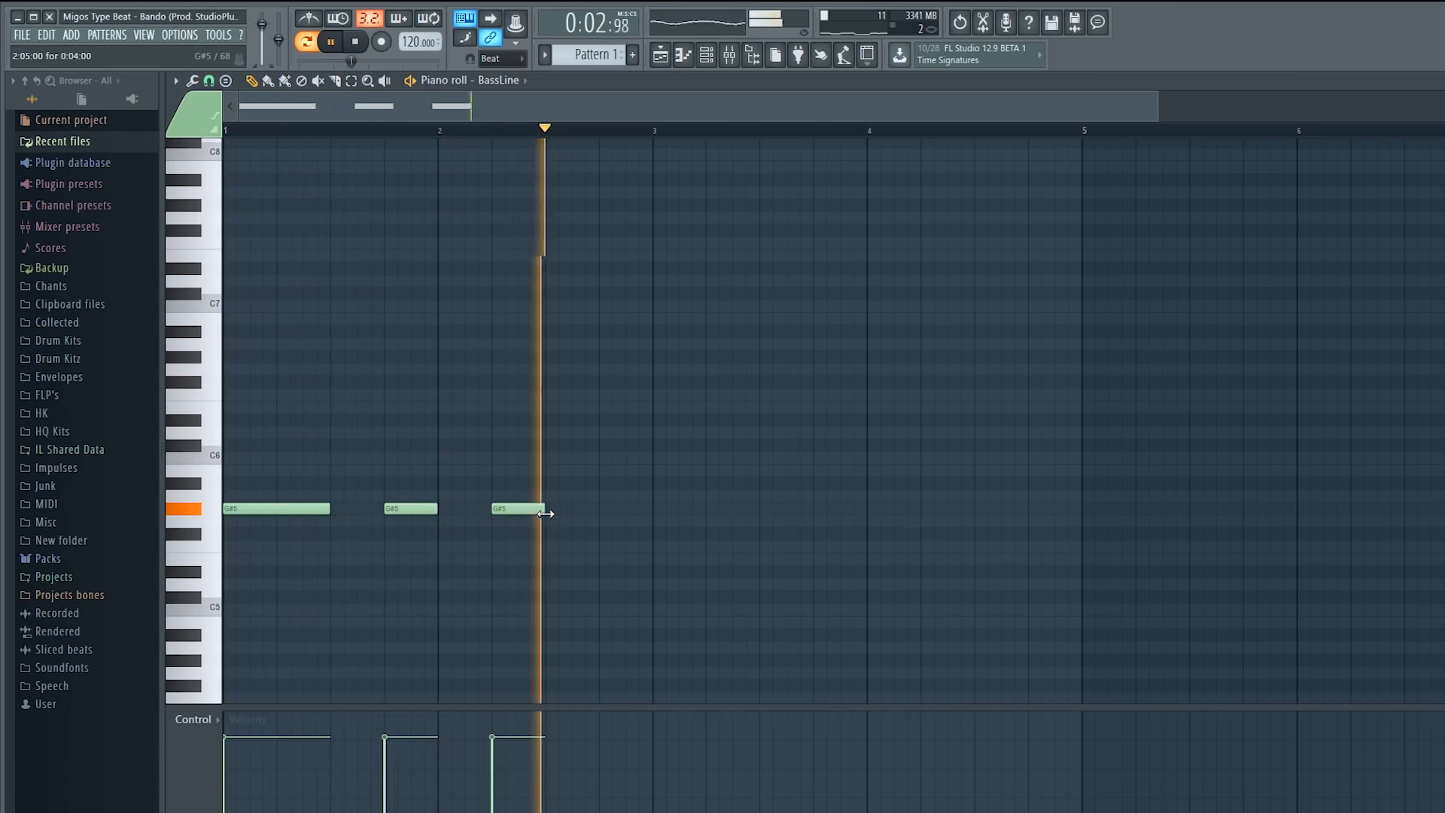
{"action": "left_click", "coordinate": [578, 512]}
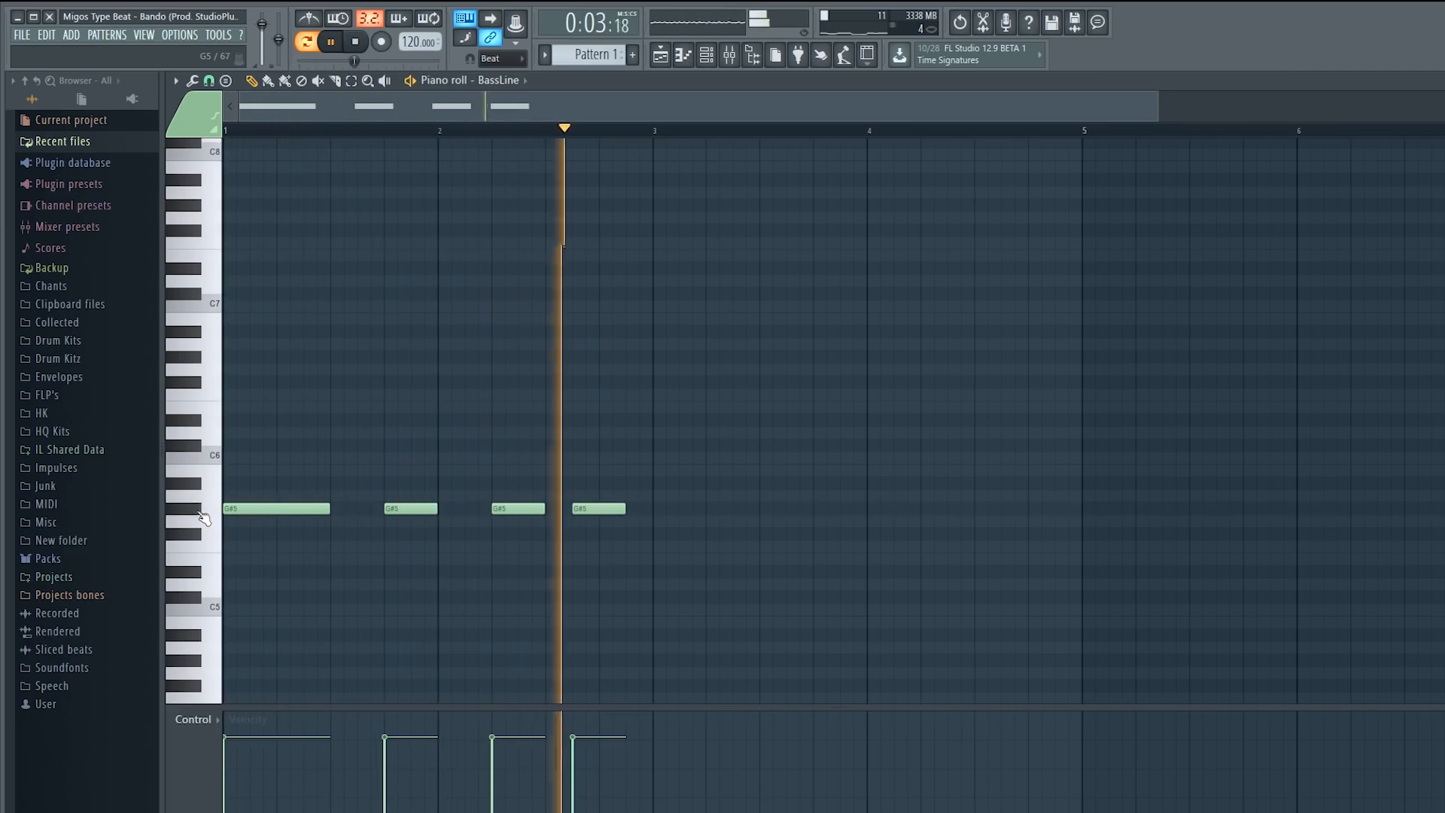
- Duplicate the whole two-bar bass pattern into bars 3 and 4, show the channel rack and stop playback
{"action": "key", "text": "ctrl+a"}
{"action": "key", "text": "ctrl+b"}
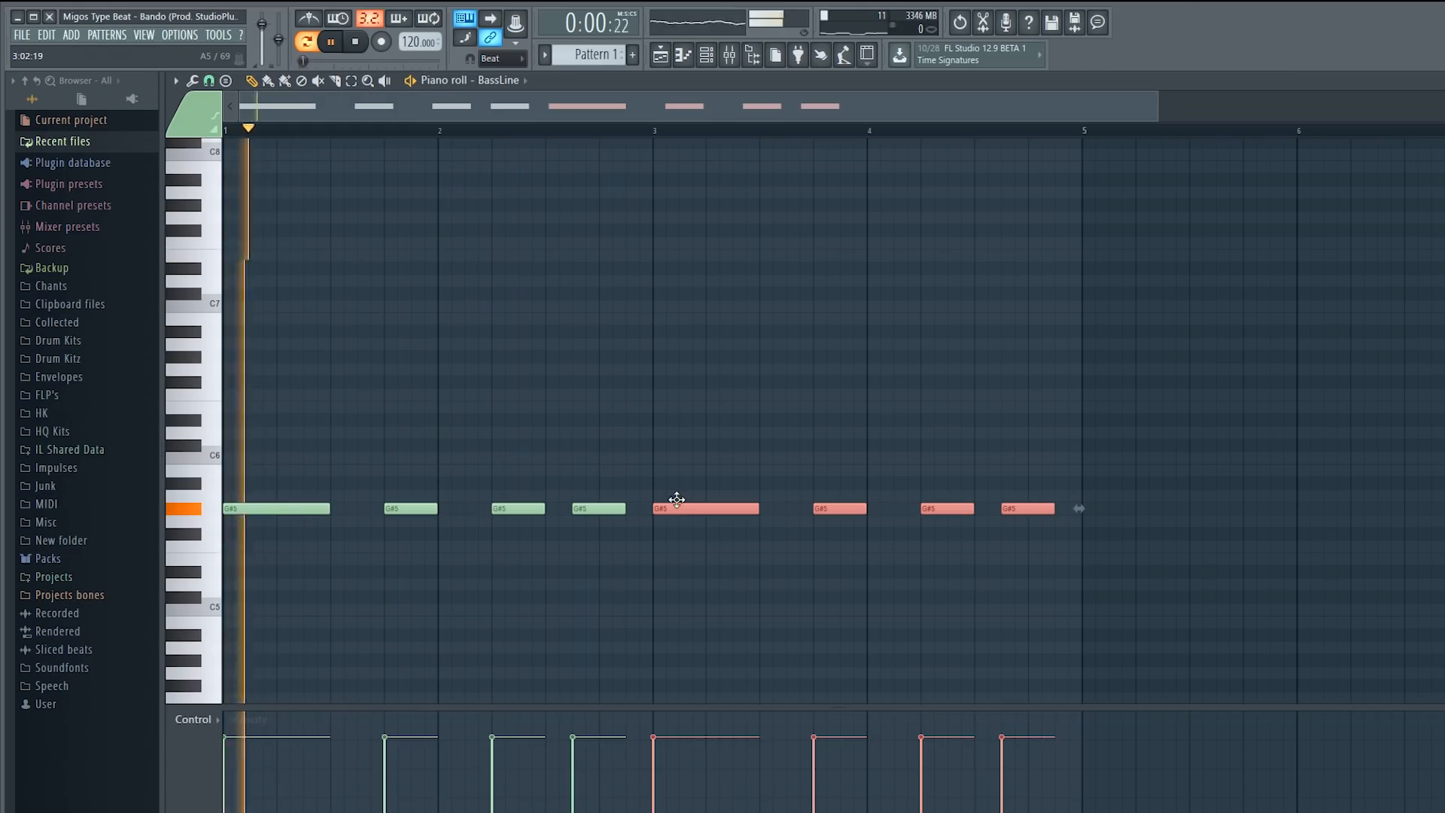
{"action": "left_click", "coordinate": [706, 54]}
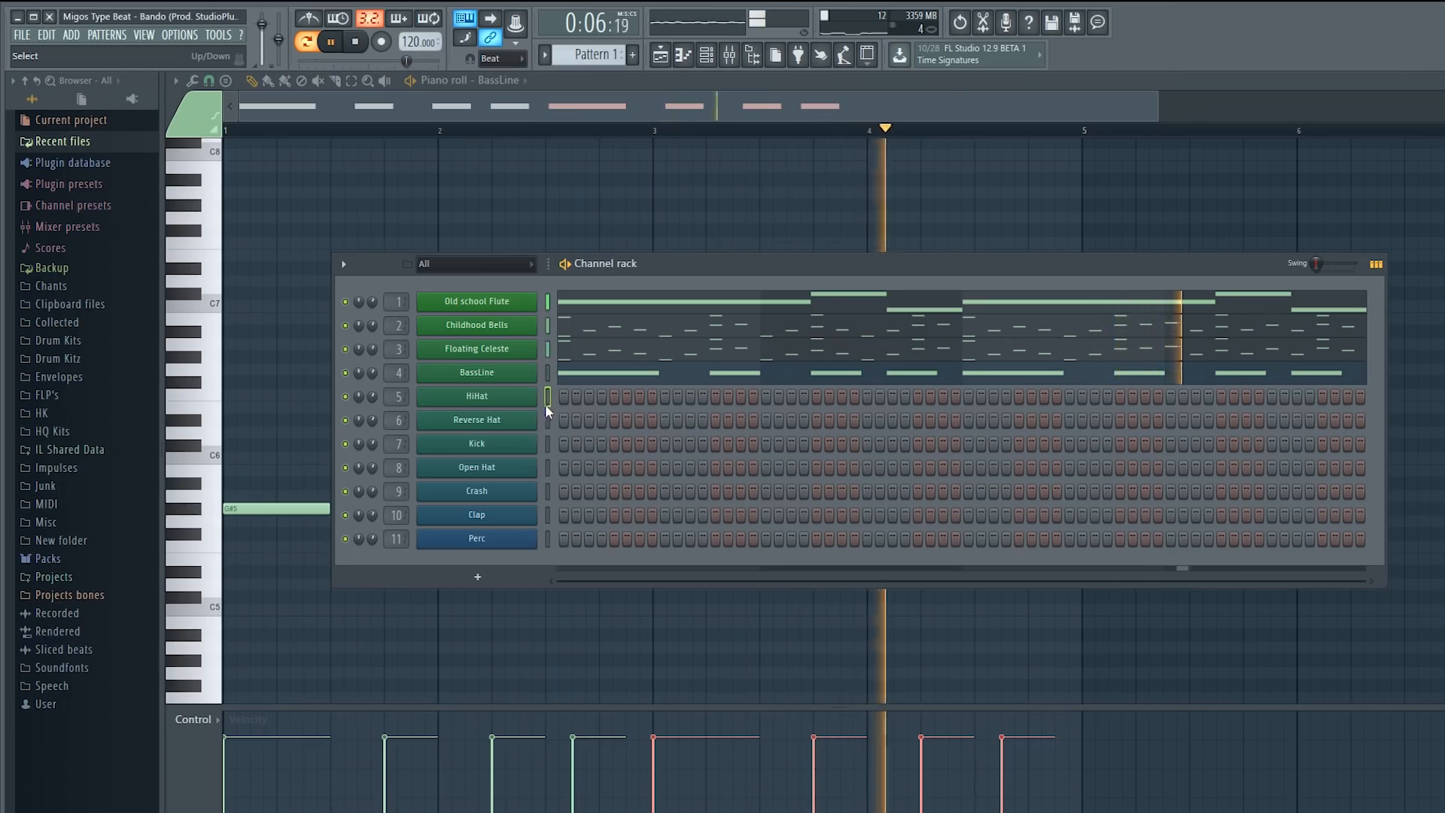
{"action": "key", "text": "space"}
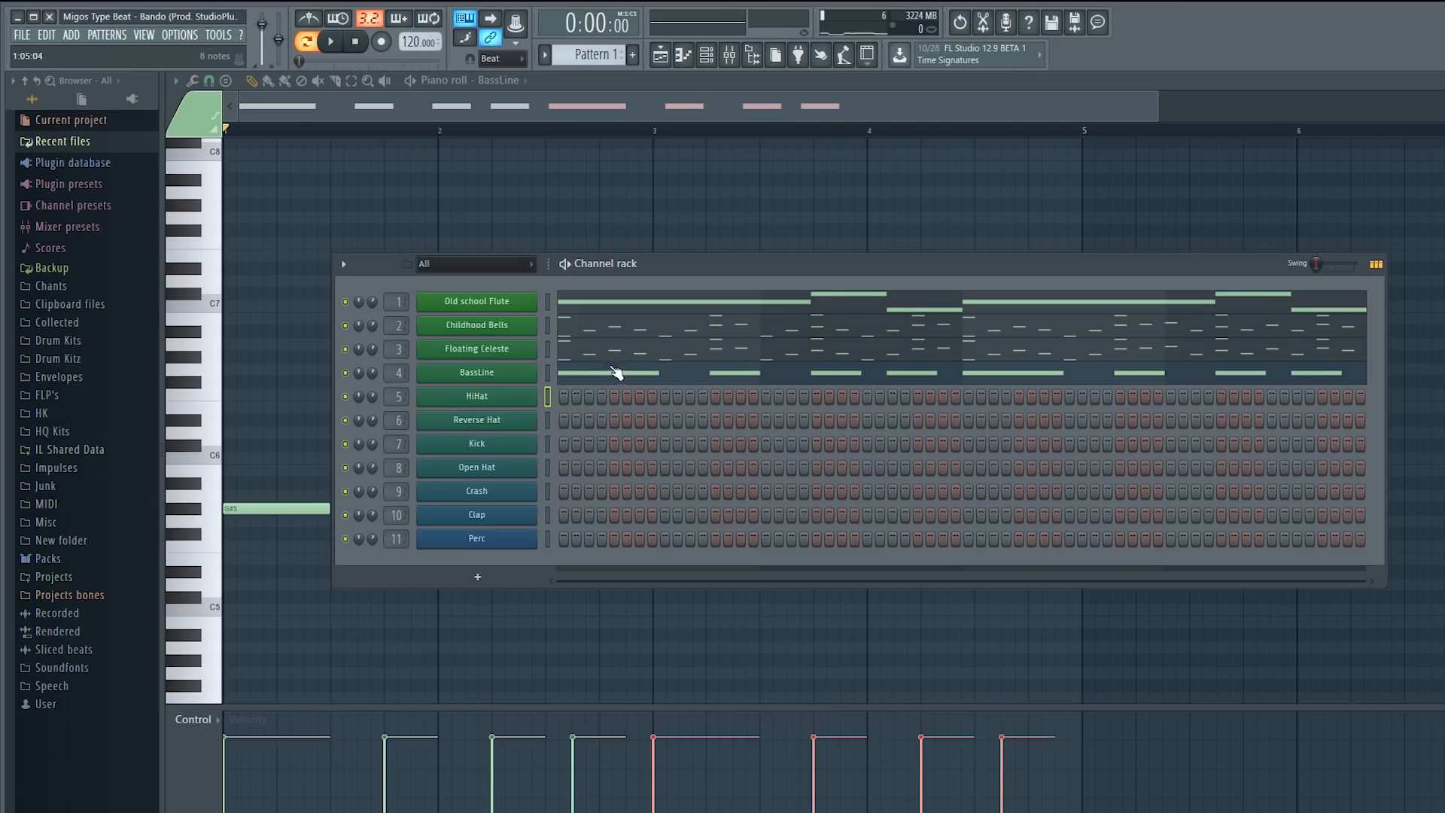
- Open the HiHat channel in the piano roll and collapse the velocity lane to enlarge the note grid
{"action": "right_click", "coordinate": [525, 407]}
{"action": "left_click", "coordinate": [550, 397]}
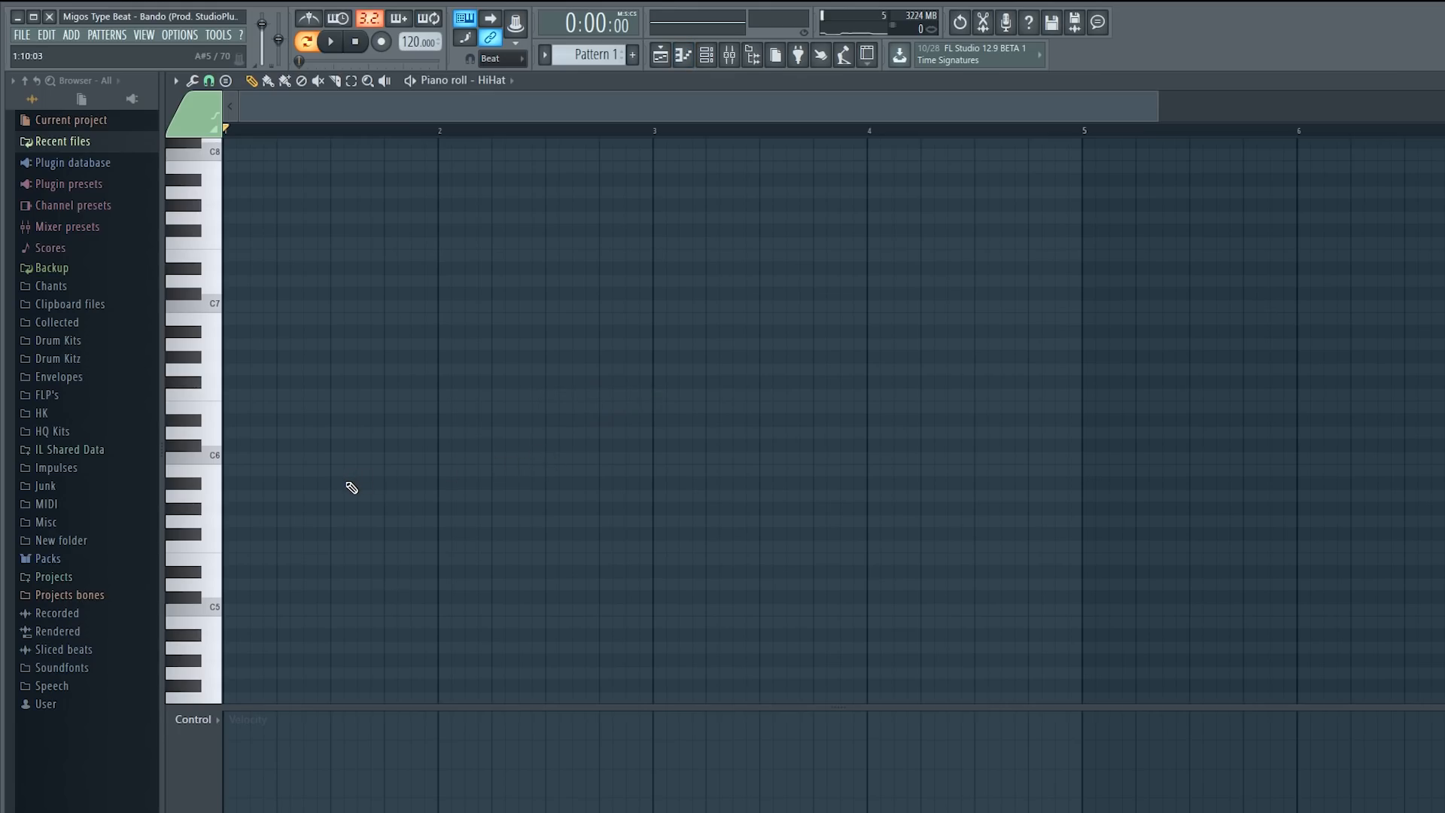
{"action": "scroll", "coordinate": [264, 365], "scroll_direction": "down", "scroll_amount": 2}
{"action": "left_click_drag", "start_coordinate": [381, 707], "coordinate": [382, 809]}
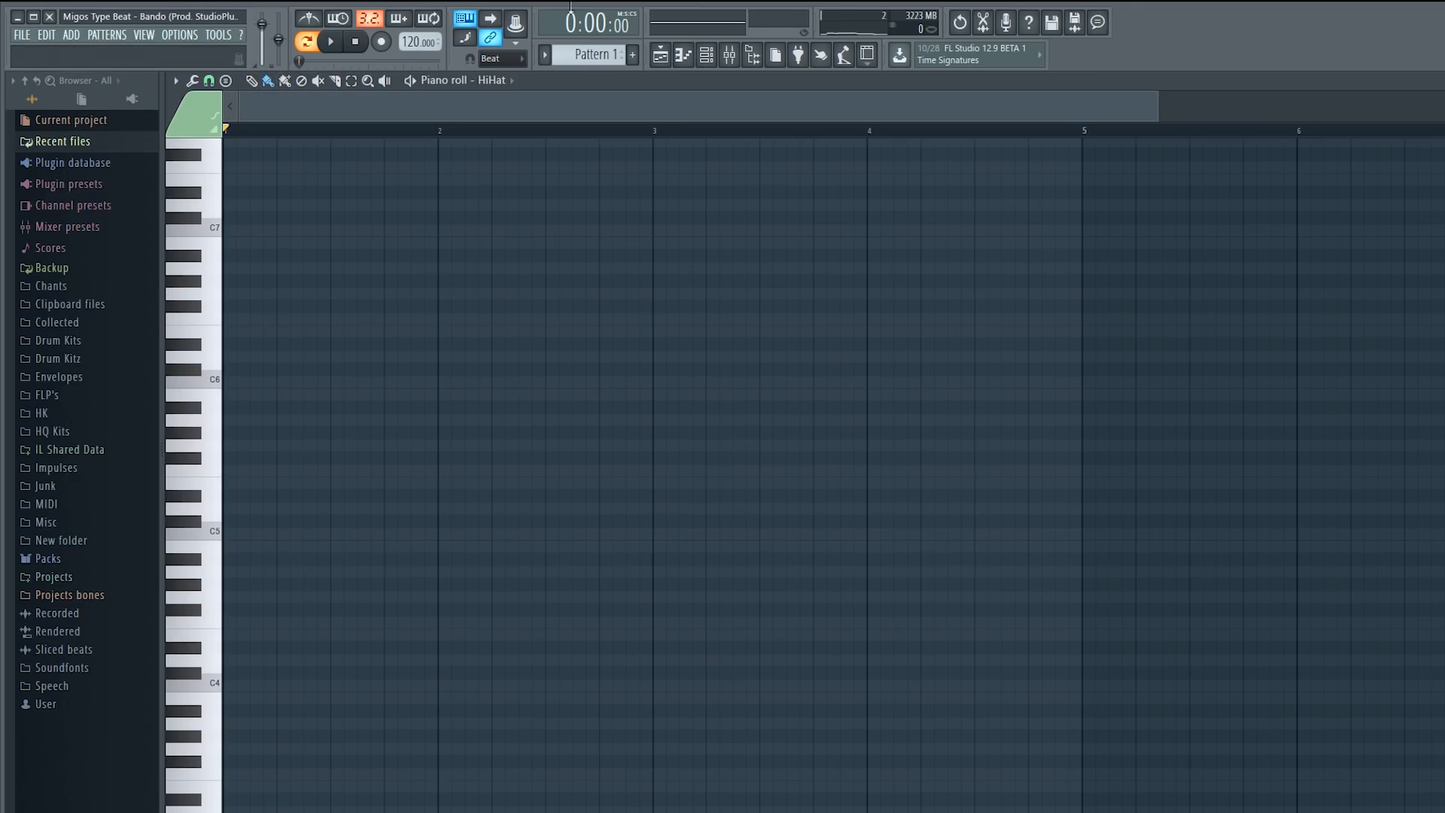
- Lower the HiHat channel's volume and audition it, returning to its piano roll
{"action": "left_click", "coordinate": [706, 54]}
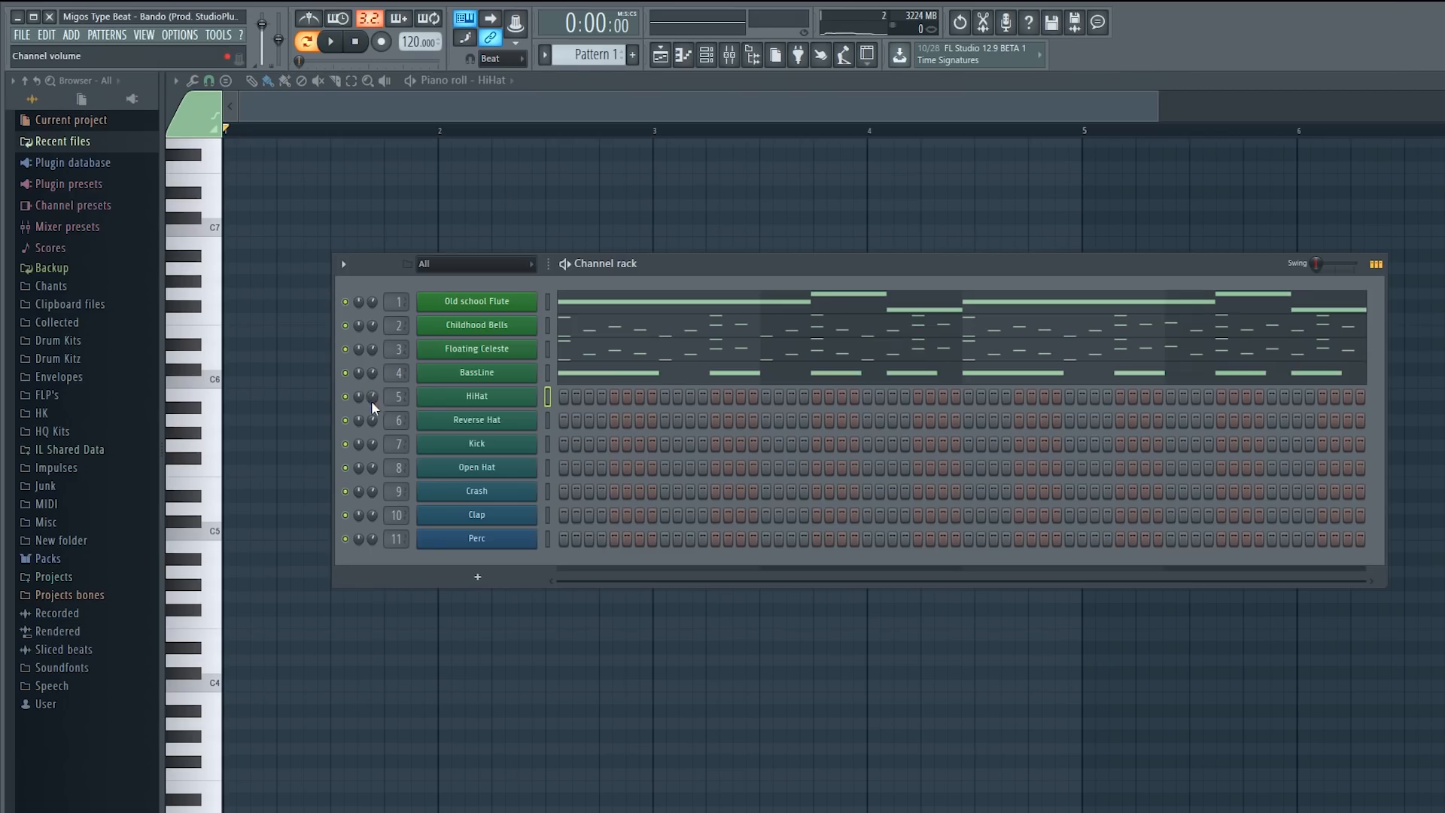
{"action": "left_click_drag", "start_coordinate": [372, 397], "coordinate": [371, 409]}
{"action": "key", "text": "z"}
{"action": "left_click", "coordinate": [367, 132]}
{"action": "key", "text": "space"}
{"action": "key", "text": "space"}
- Draw one-step C5 hi-hat notes on steps 1, 2, 3 and 5 of bar 1
{"action": "left_click", "coordinate": [241, 535]}
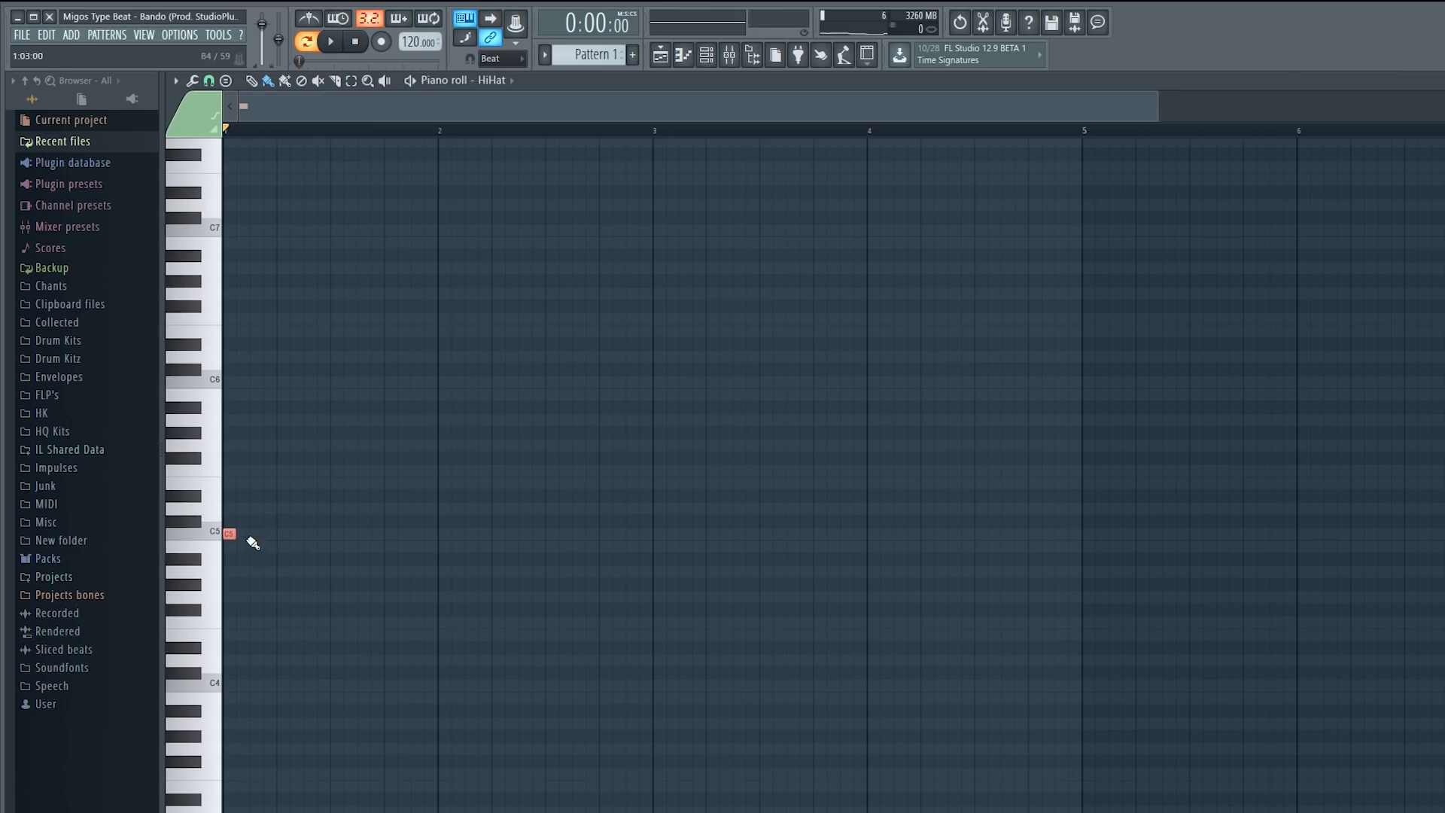
{"action": "key", "text": "space"}
{"action": "scroll", "coordinate": [541, 300], "scroll_direction": "up", "scroll_amount": 3}
{"action": "left_click_drag", "start_coordinate": [632, 113], "coordinate": [193, 172]}
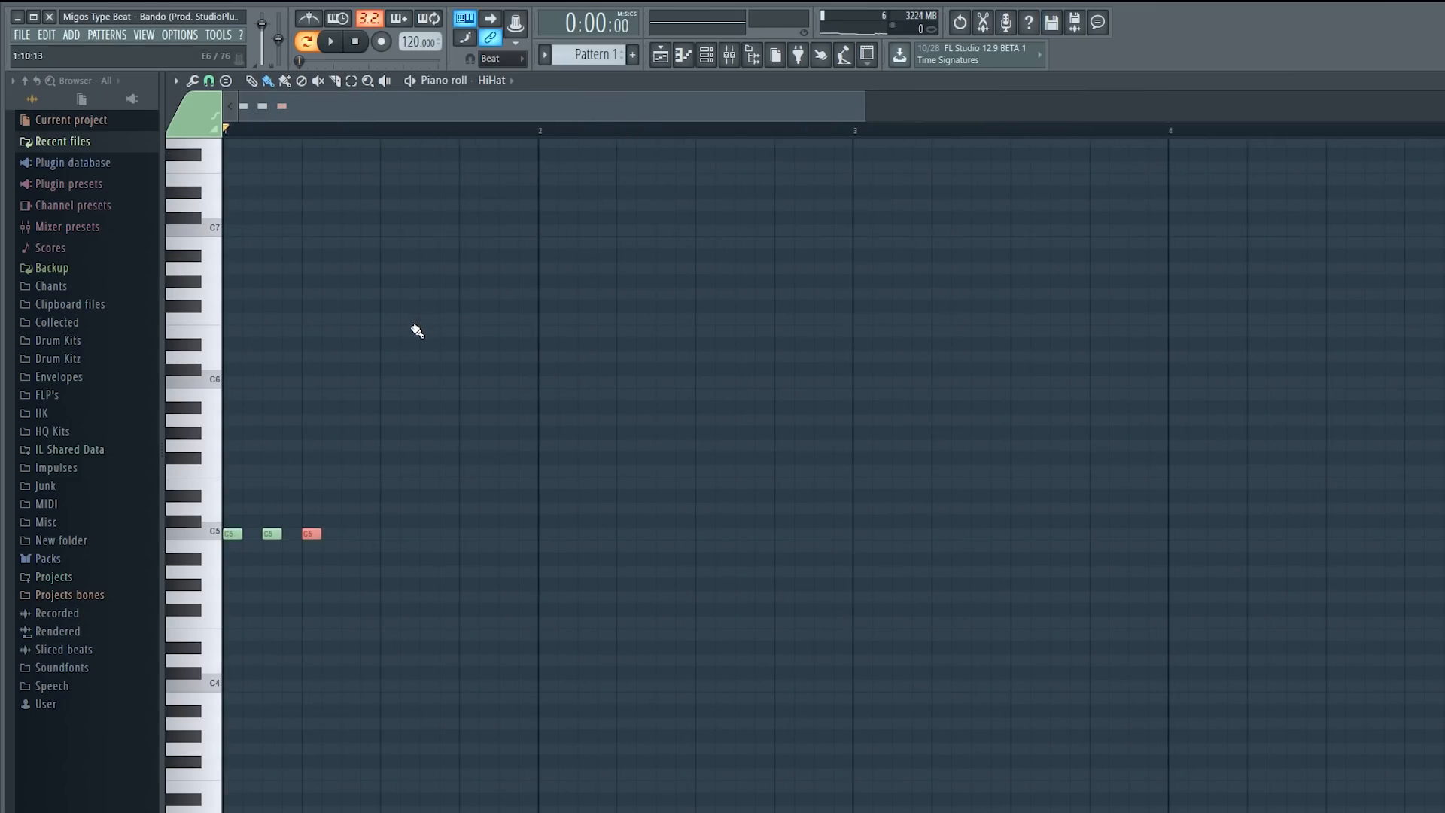
{"action": "left_click_drag", "start_coordinate": [272, 533], "coordinate": [253, 534]}
{"action": "left_click", "coordinate": [308, 539]}
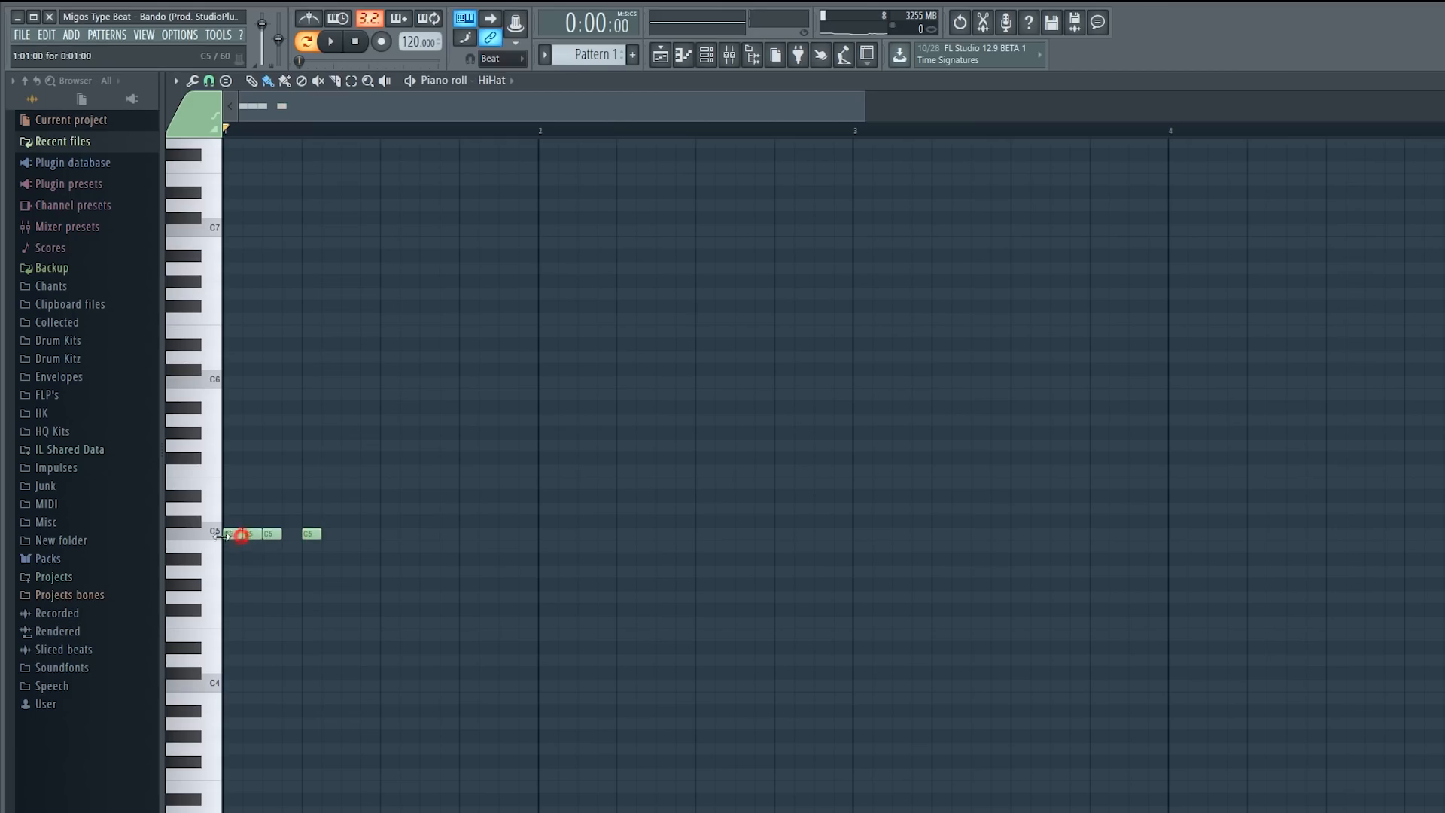
- Set the snap to 1/4 step and rework the opening hats into three consecutive half-step C5 hits plus one on step 3, deleting the step 5 note
{"action": "left_click", "coordinate": [208, 81]}
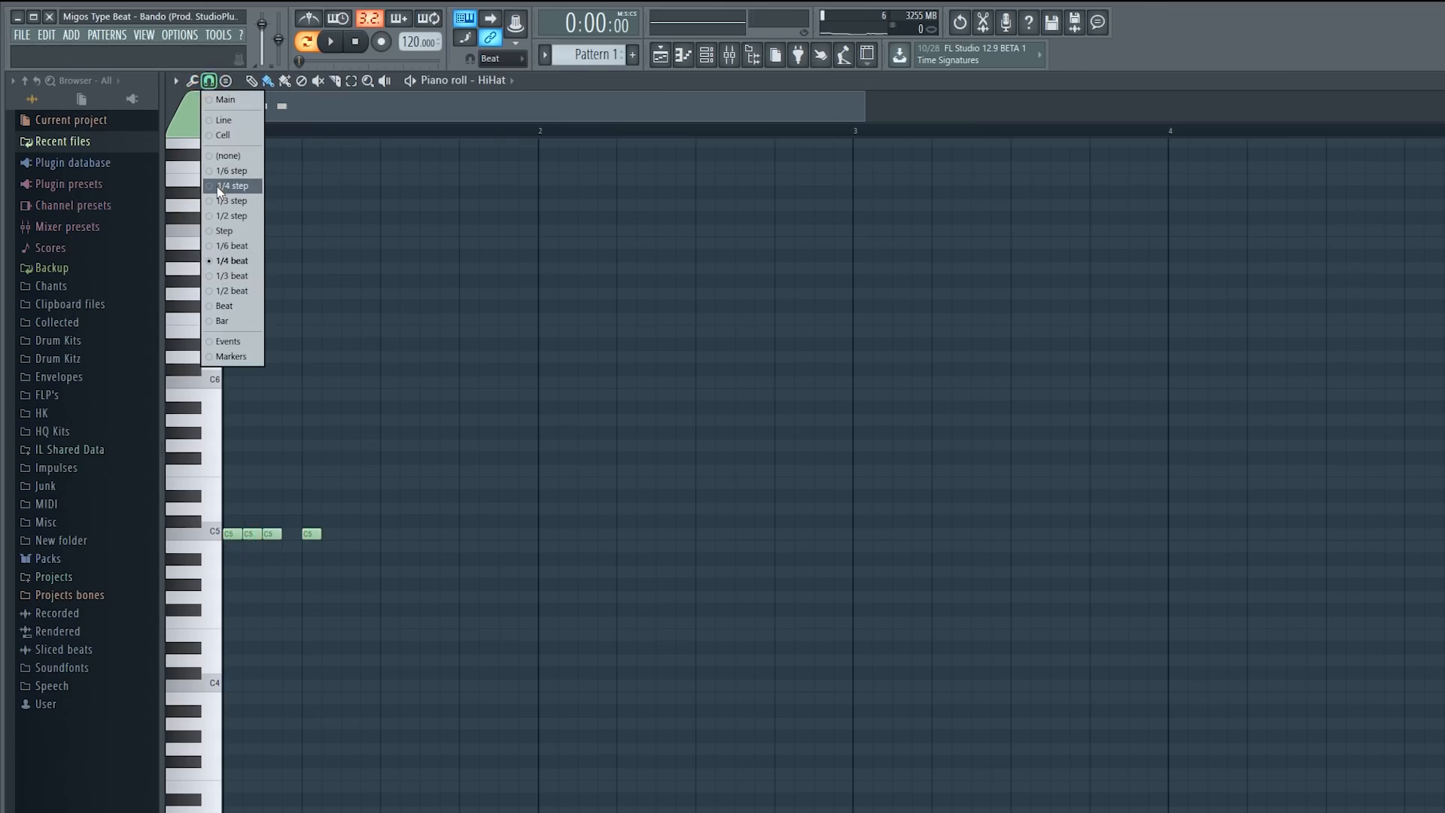
{"action": "left_click", "coordinate": [217, 185]}
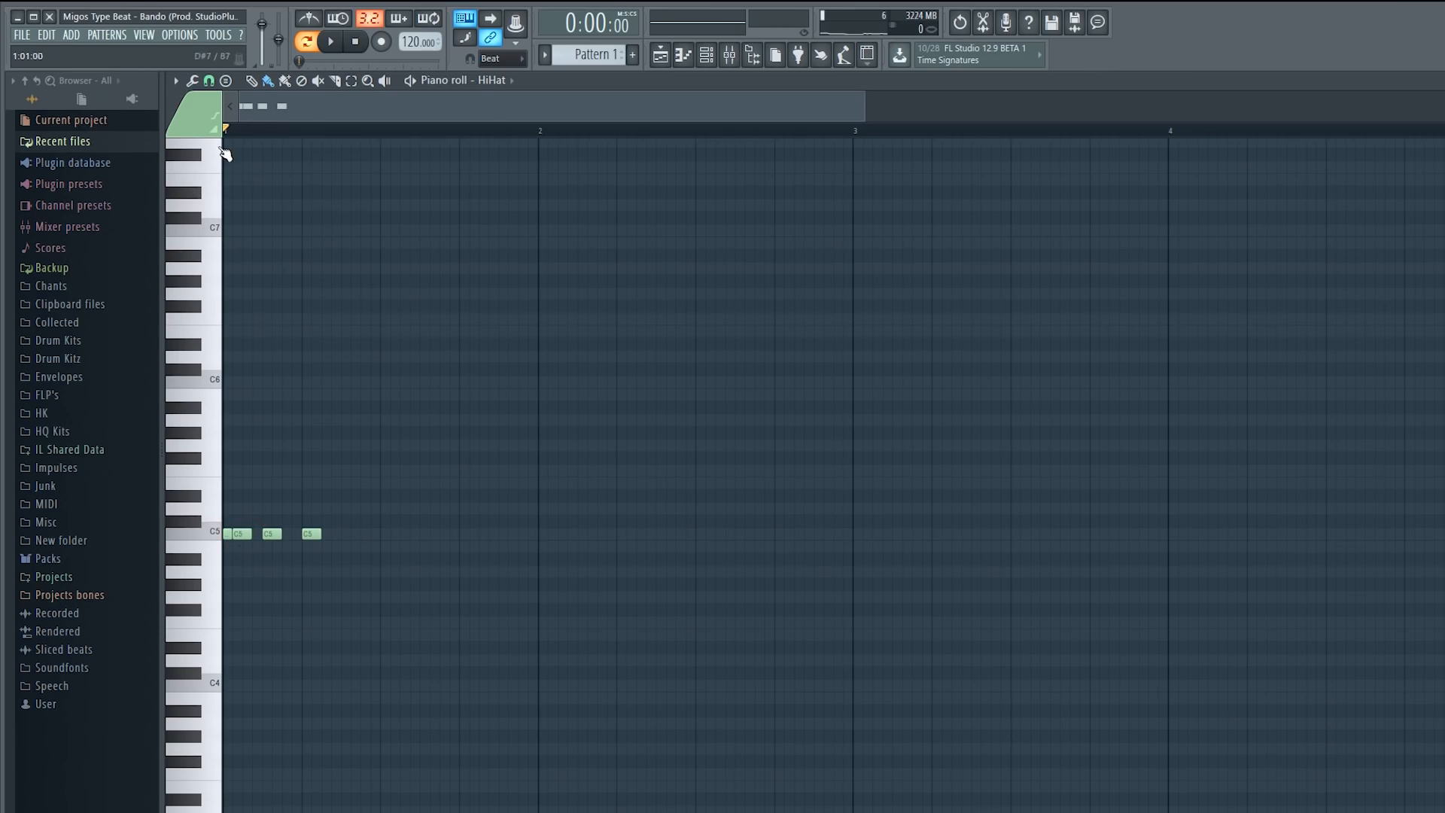
{"action": "left_click", "coordinate": [208, 80]}
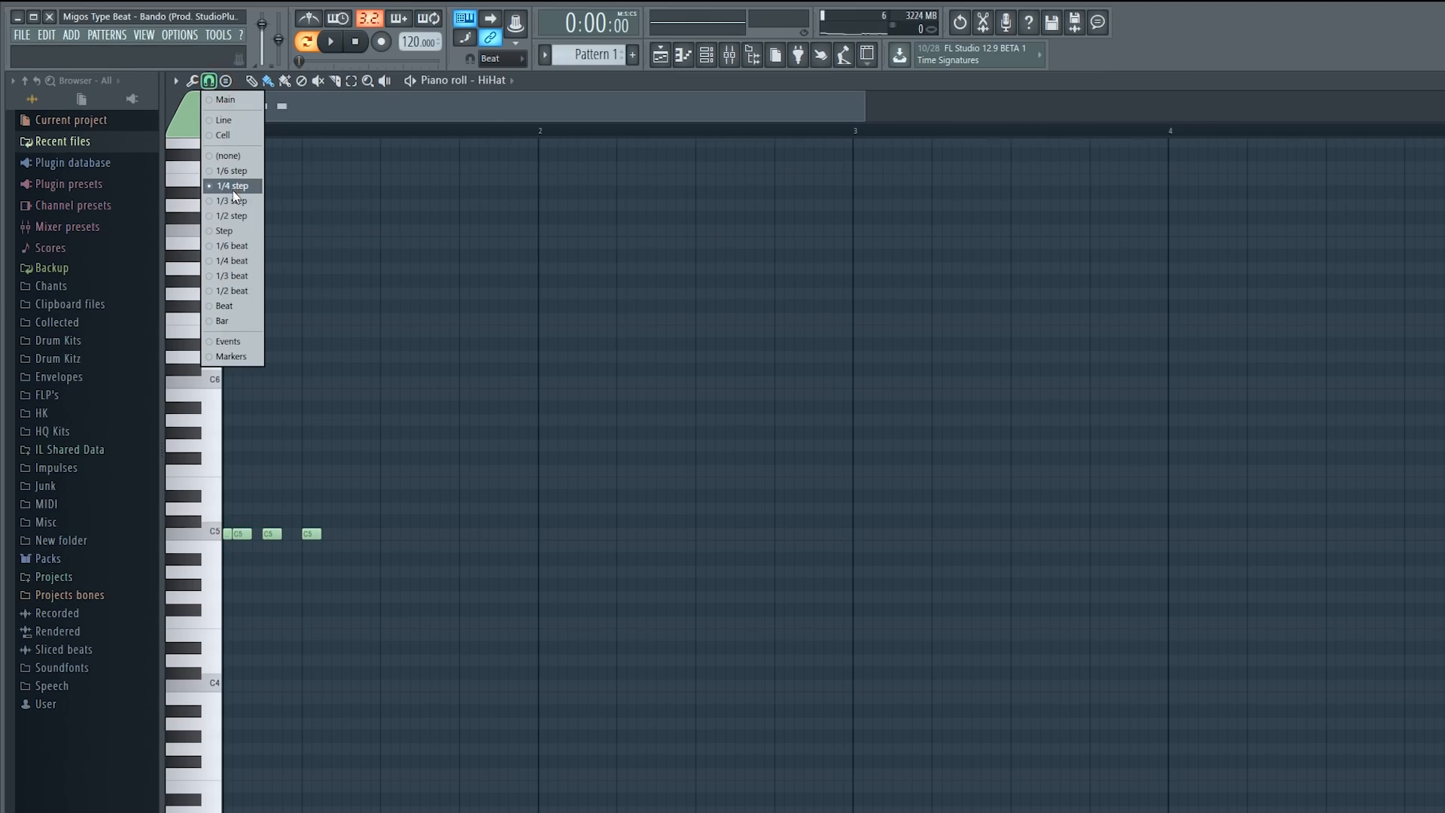
{"action": "left_click", "coordinate": [244, 261]}
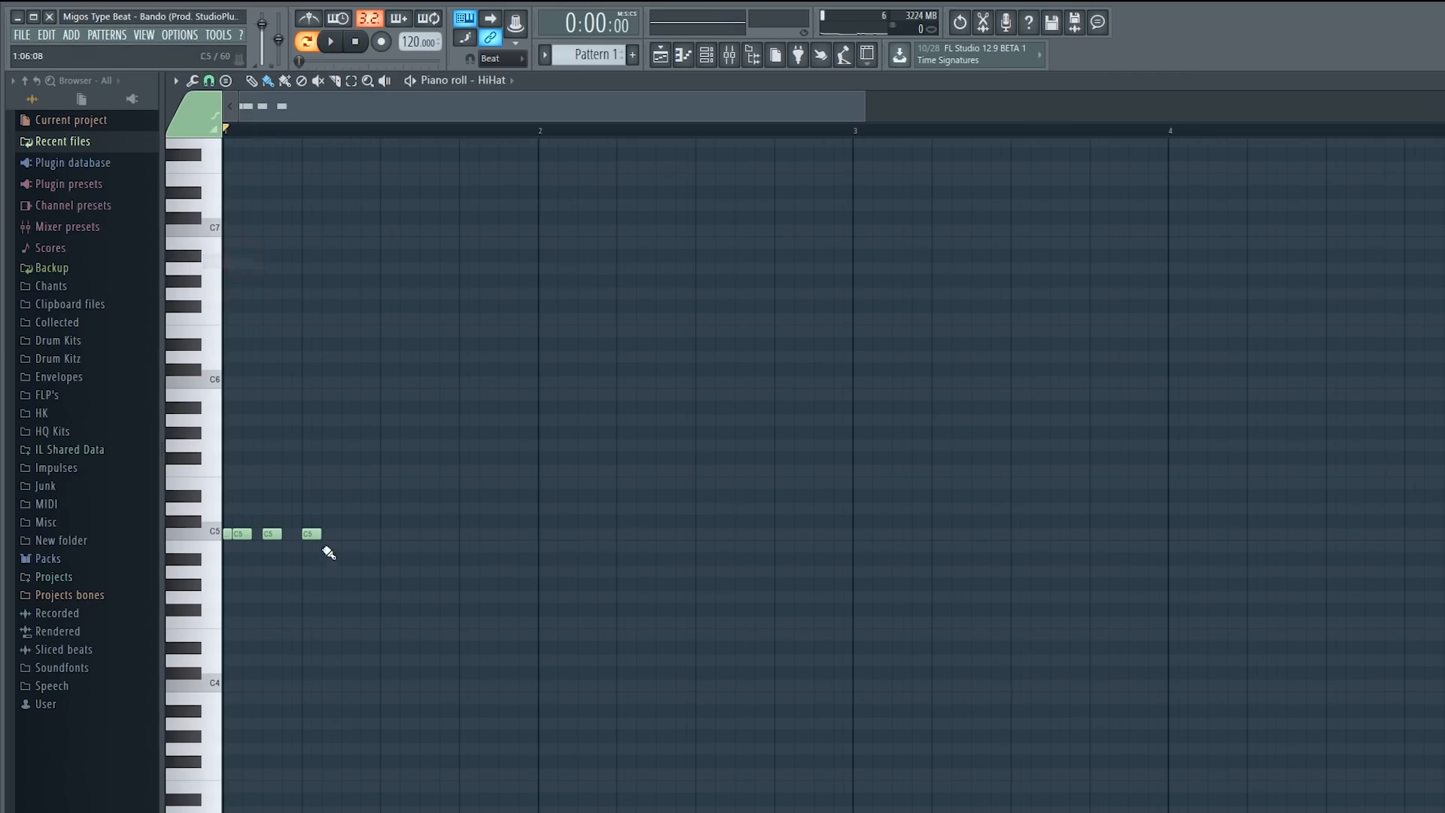
{"action": "mouse_move", "coordinate": [319, 538]}
{"action": "left_mouse_down"}
{"action": "mouse_move", "coordinate": [552, 555]}
{"action": "mouse_move", "coordinate": [318, 557]}
{"action": "left_mouse_up"}
{"action": "left_click", "coordinate": [208, 81]}
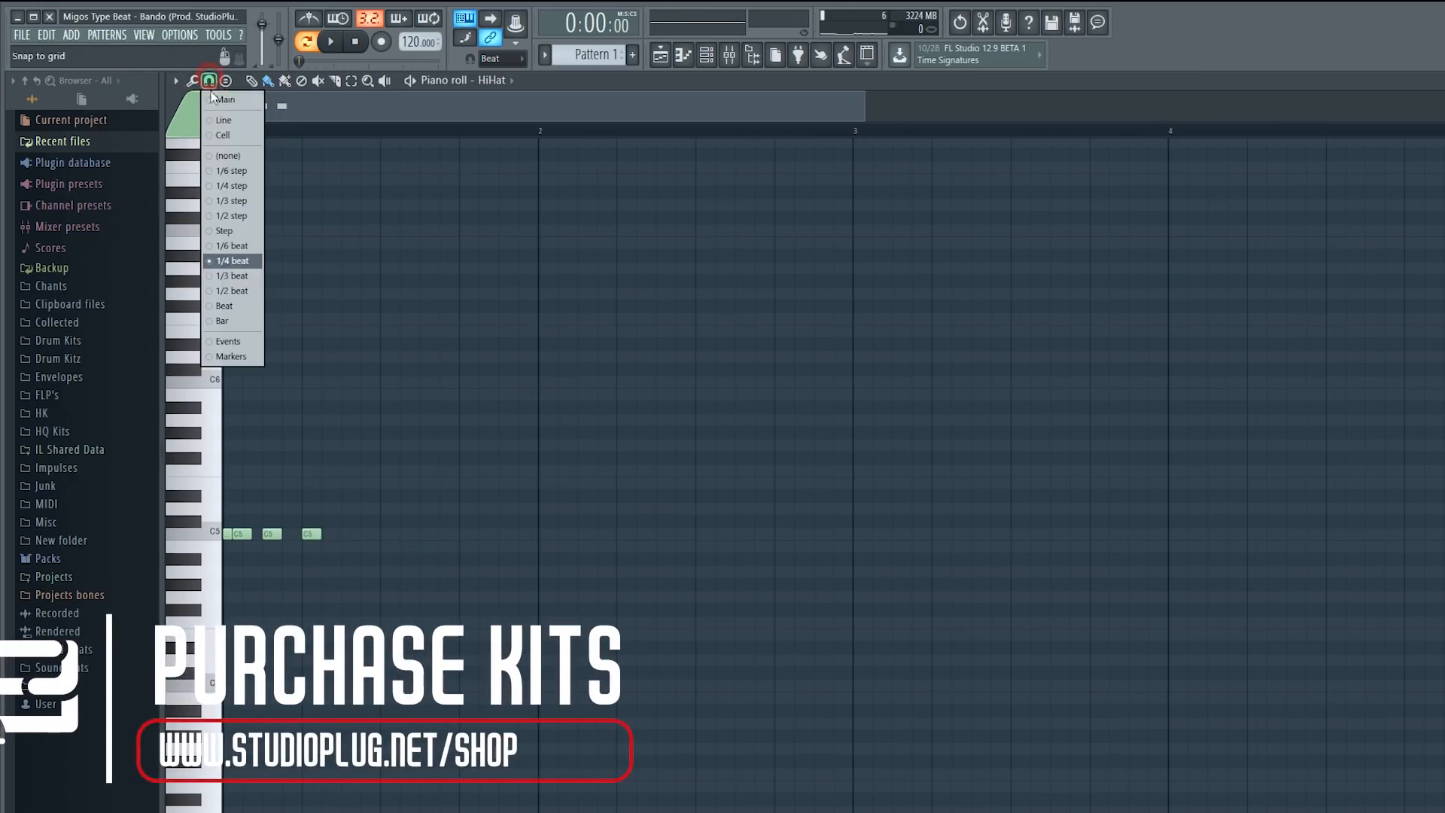
{"action": "left_click", "coordinate": [228, 186]}
{"action": "left_click_drag", "start_coordinate": [317, 535], "coordinate": [312, 537]}
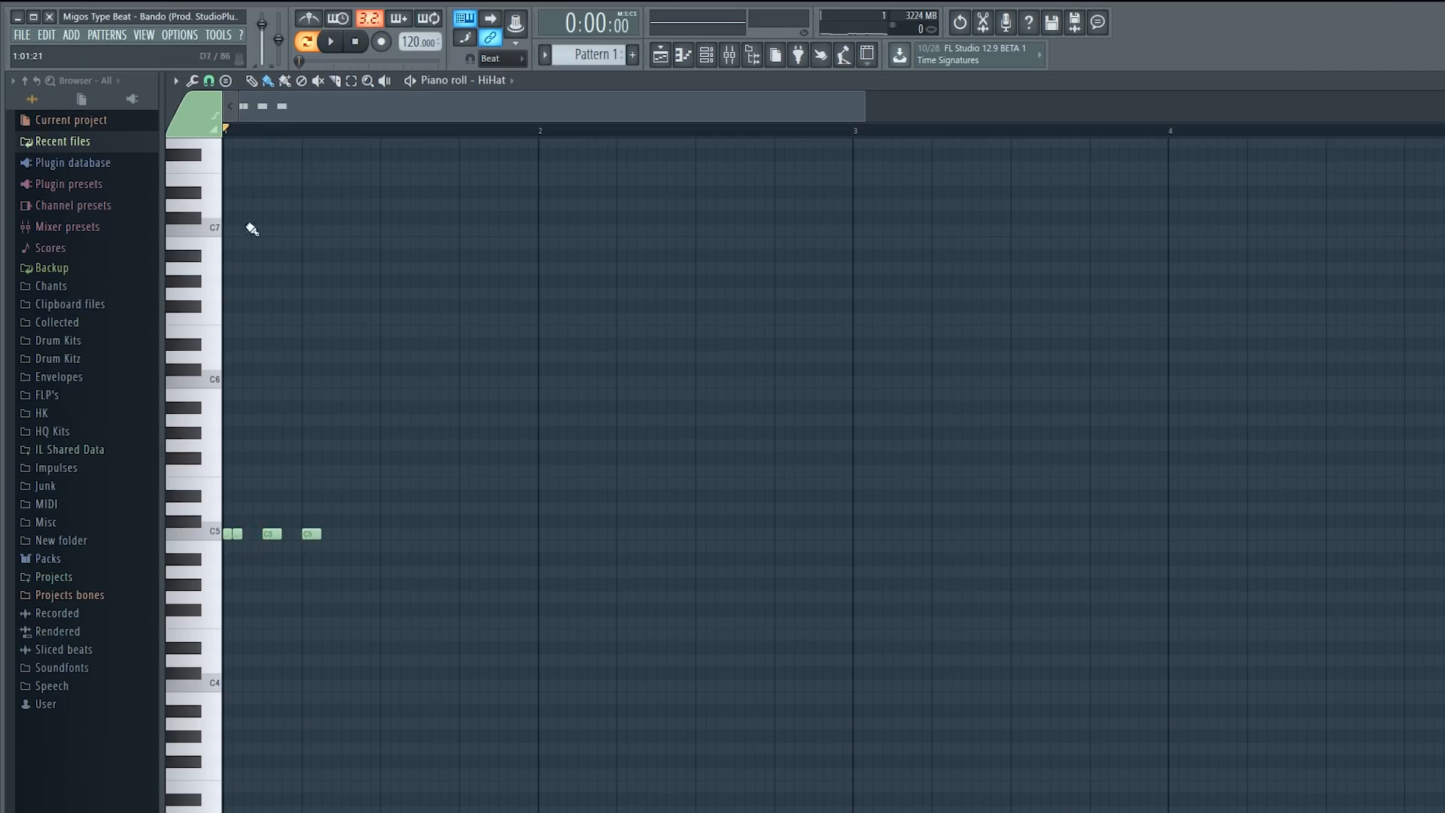
{"action": "left_click_drag", "start_coordinate": [249, 536], "coordinate": [268, 536]}
{"action": "right_click", "coordinate": [312, 534]}
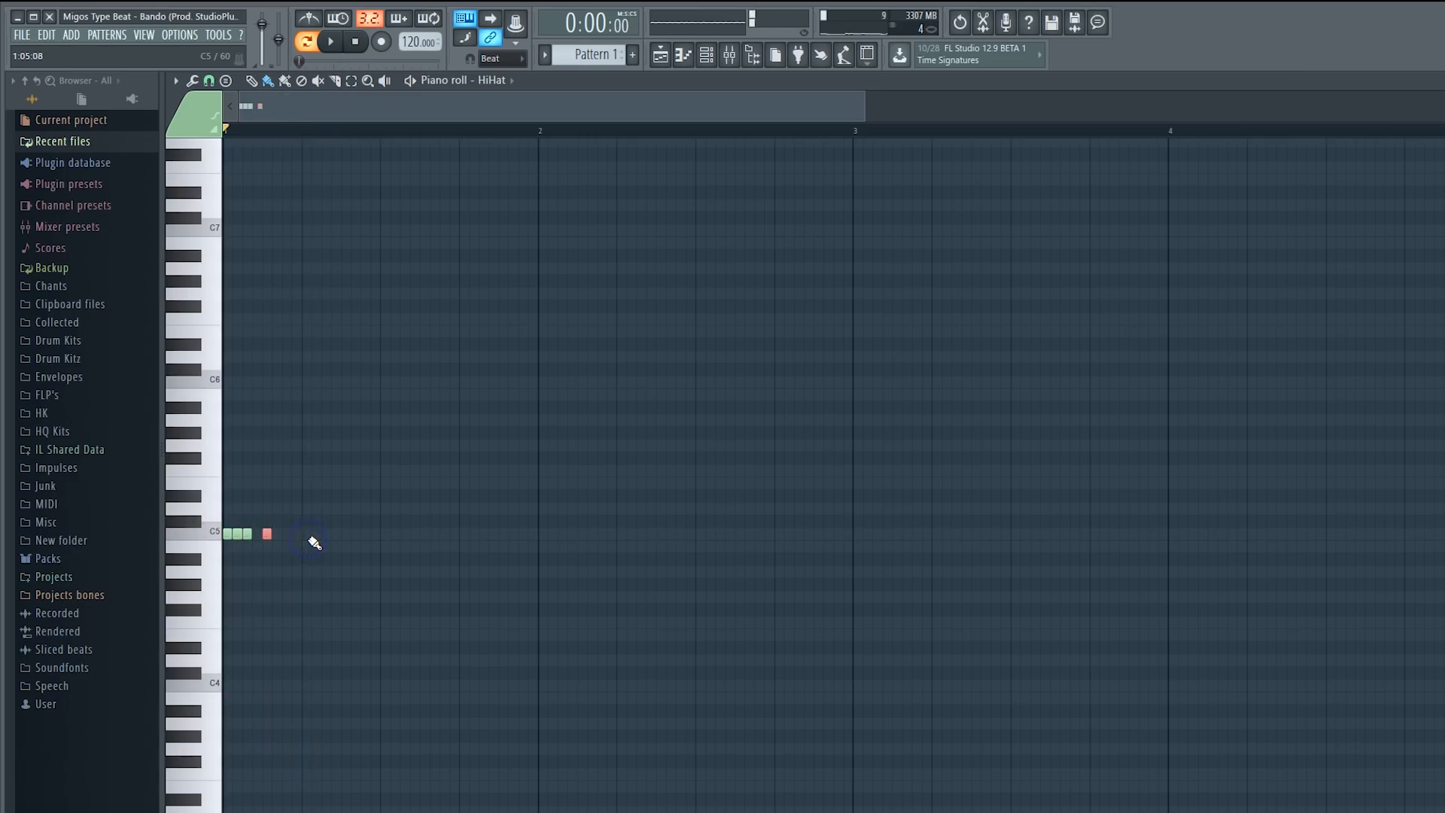
- Add single half-step C5 hi-hats around steps 7 and 15 of bar 1 and replay the loop
{"action": "left_click", "coordinate": [348, 536]}
{"action": "key", "text": "space"}
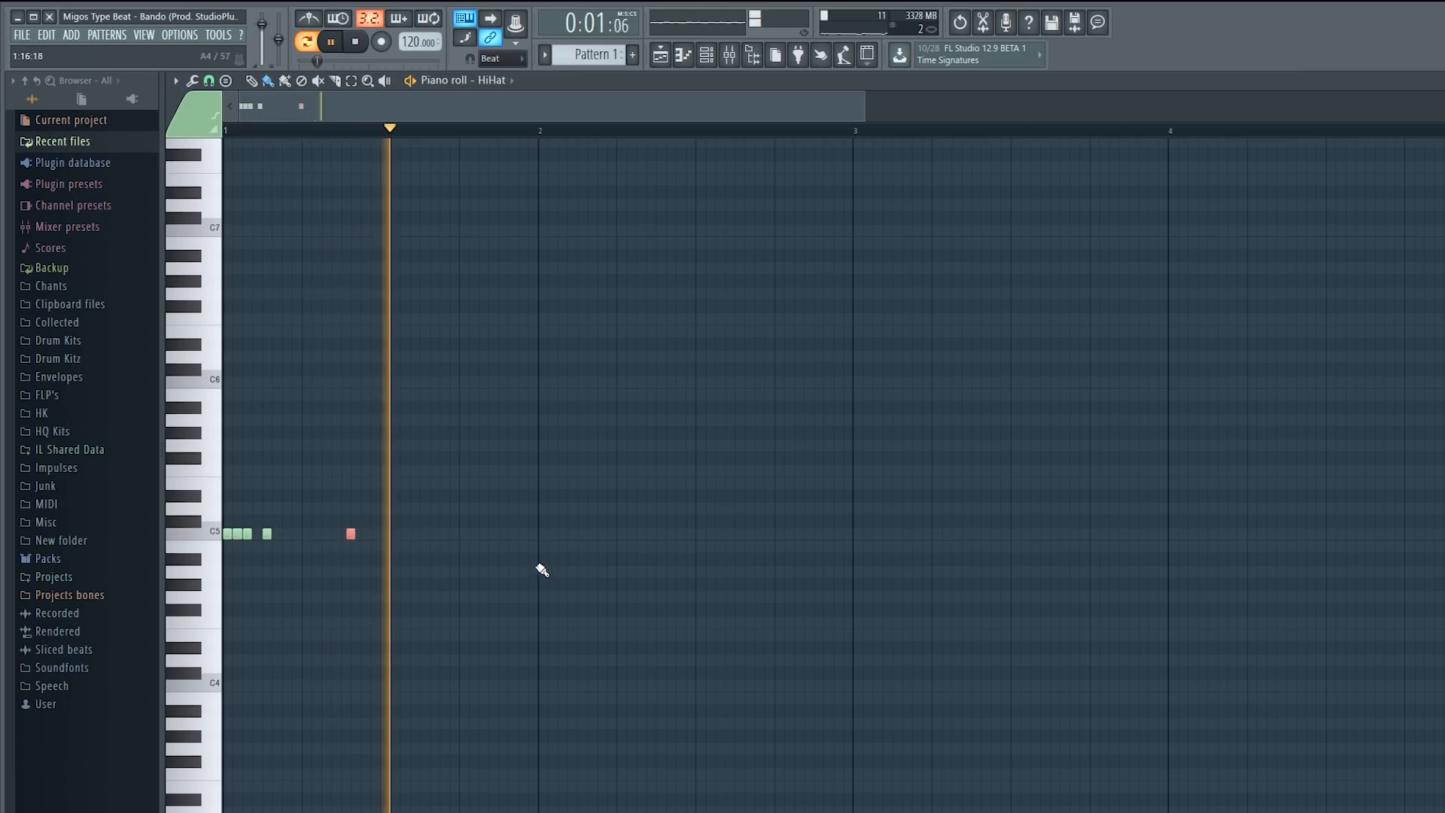
{"action": "left_click", "coordinate": [501, 536]}
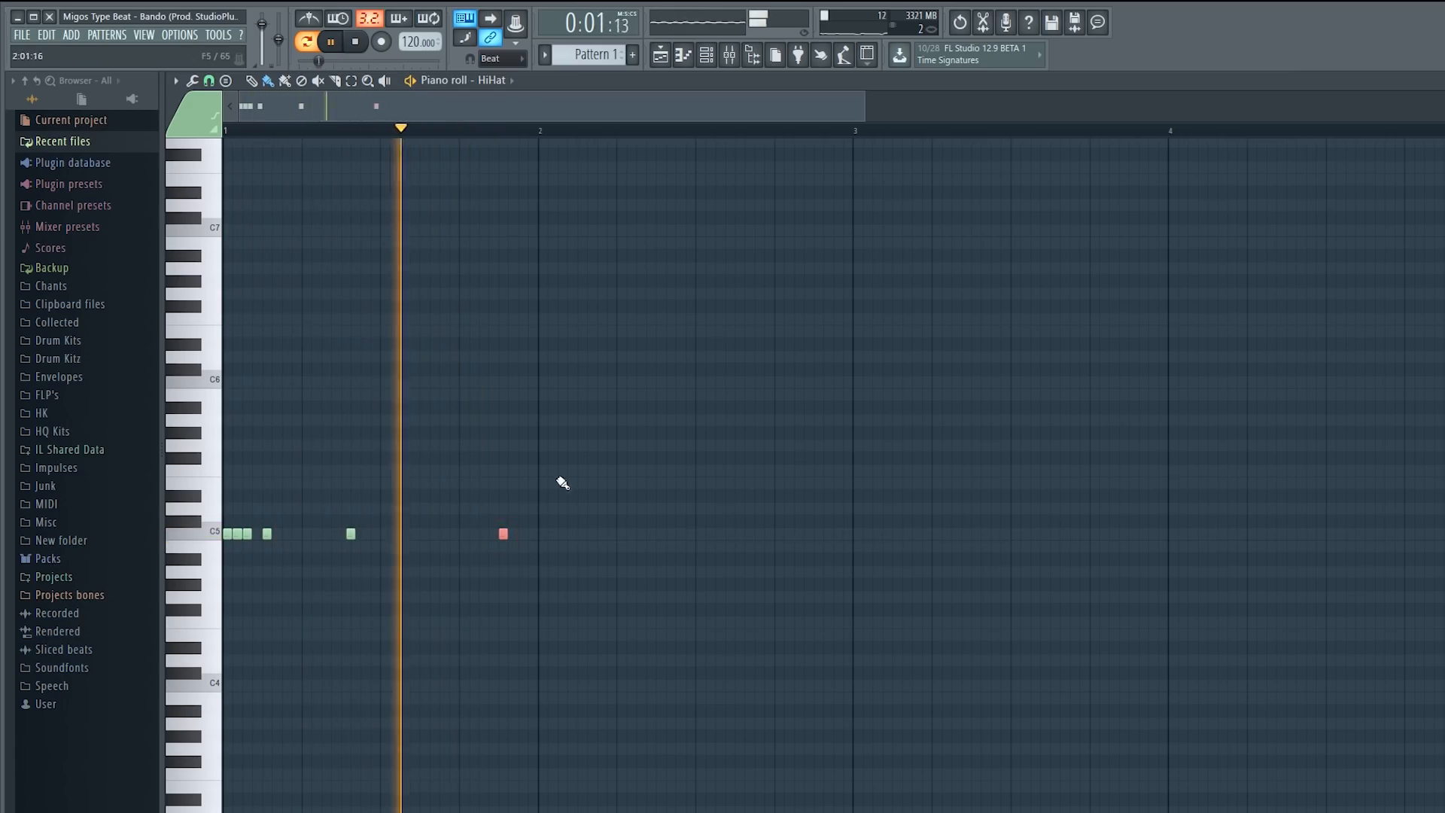
{"action": "key", "text": "space"}
{"action": "key", "text": "space"}
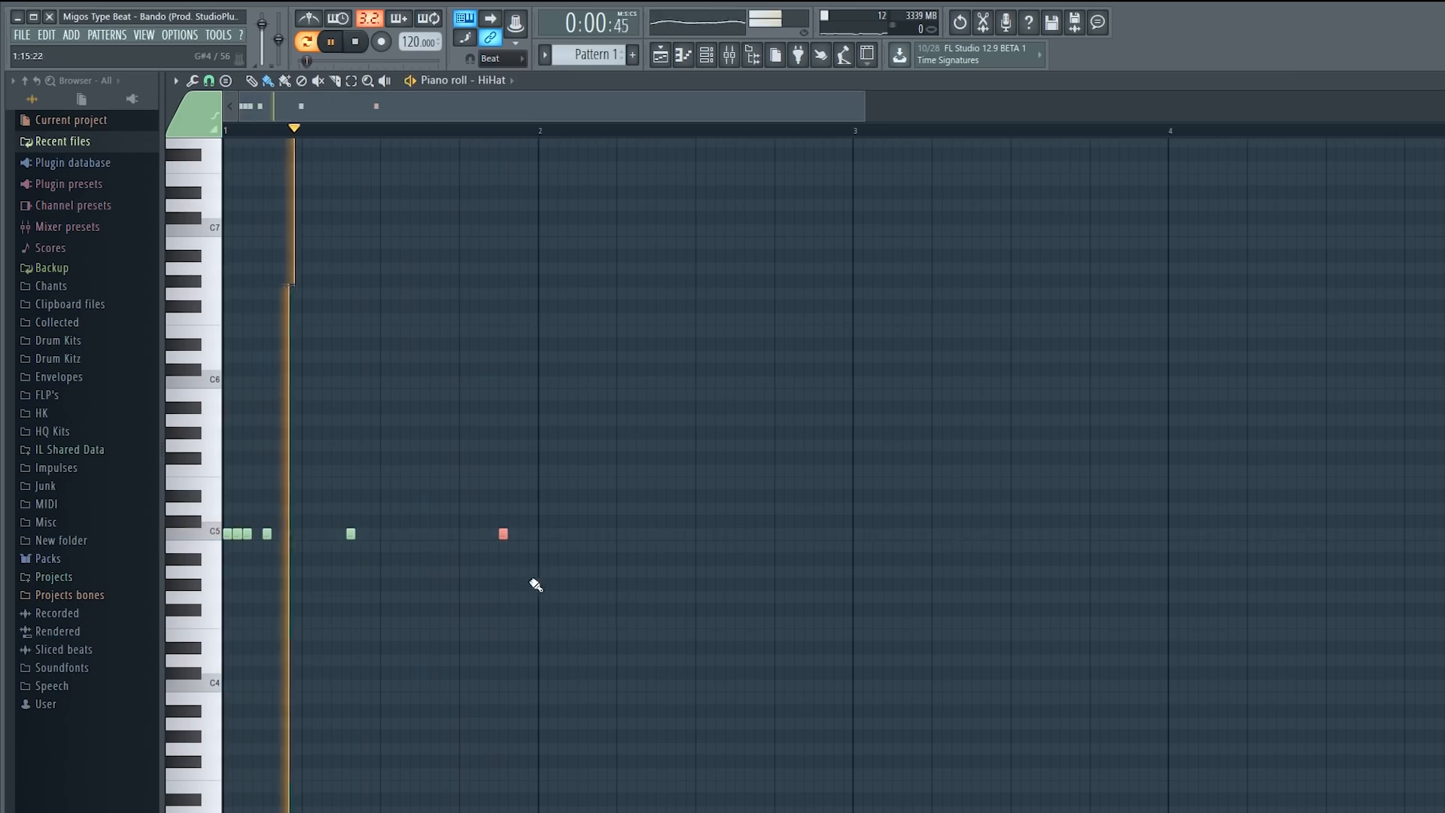
- Add a three-hit C5 hi-hat roll at the start of bar 2 with a single hit on step 3, and replay the loop
{"action": "left_click", "coordinate": [543, 535]}
{"action": "left_click", "coordinate": [562, 534]}
{"action": "left_click", "coordinate": [583, 535]}
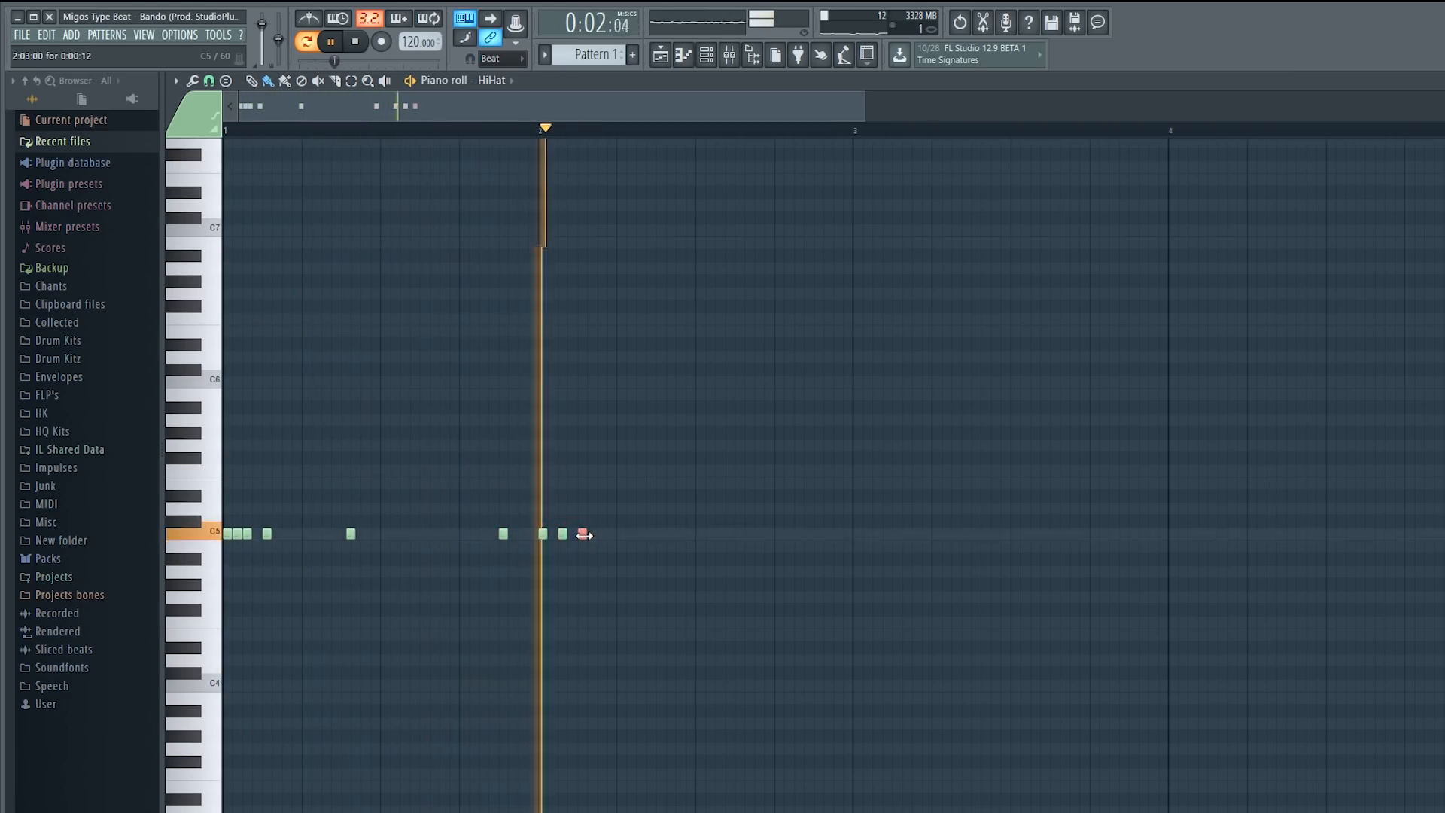
{"action": "left_click", "coordinate": [553, 535]}
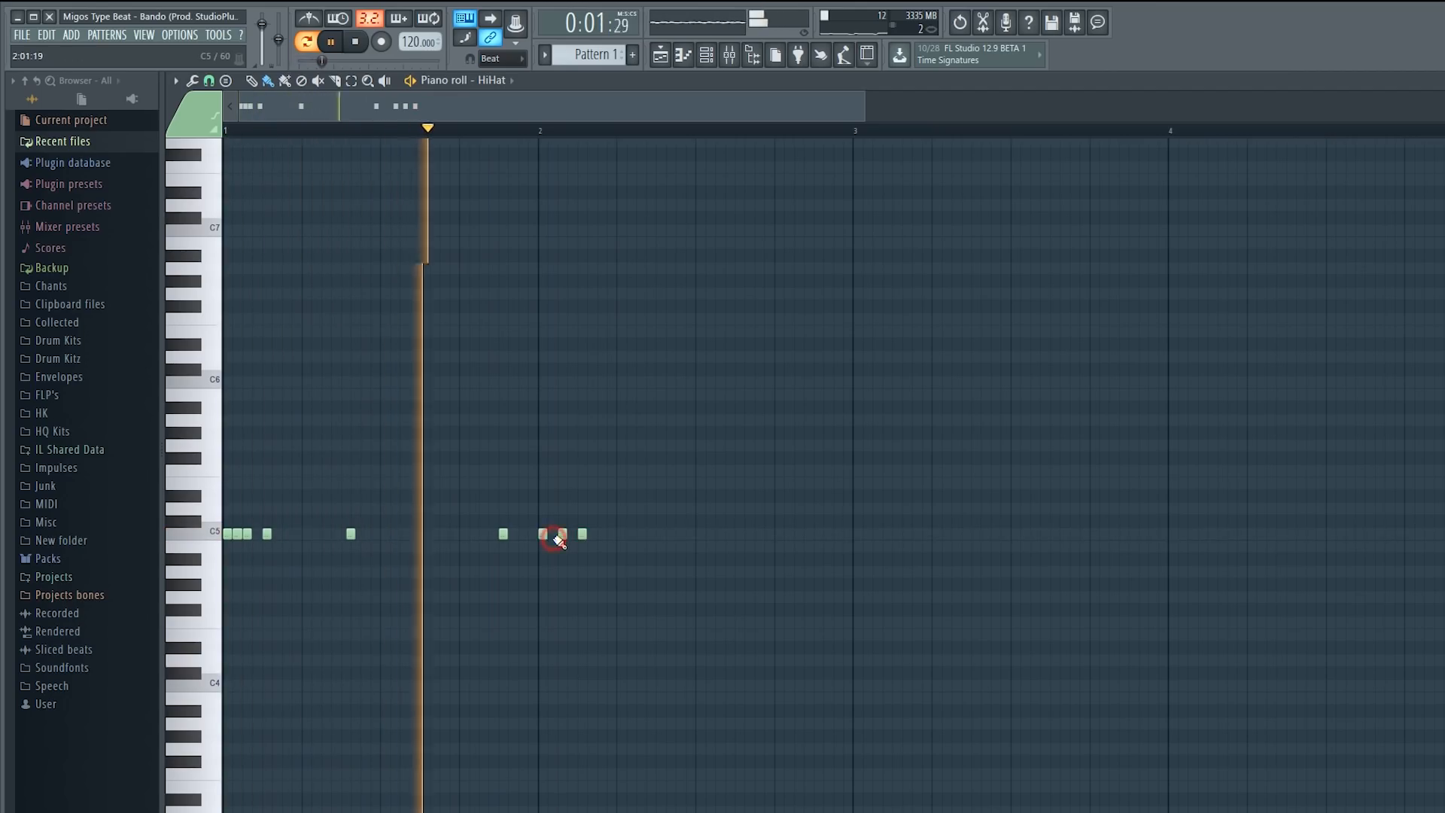
{"action": "key", "text": "space"}
{"action": "key", "text": "space"}
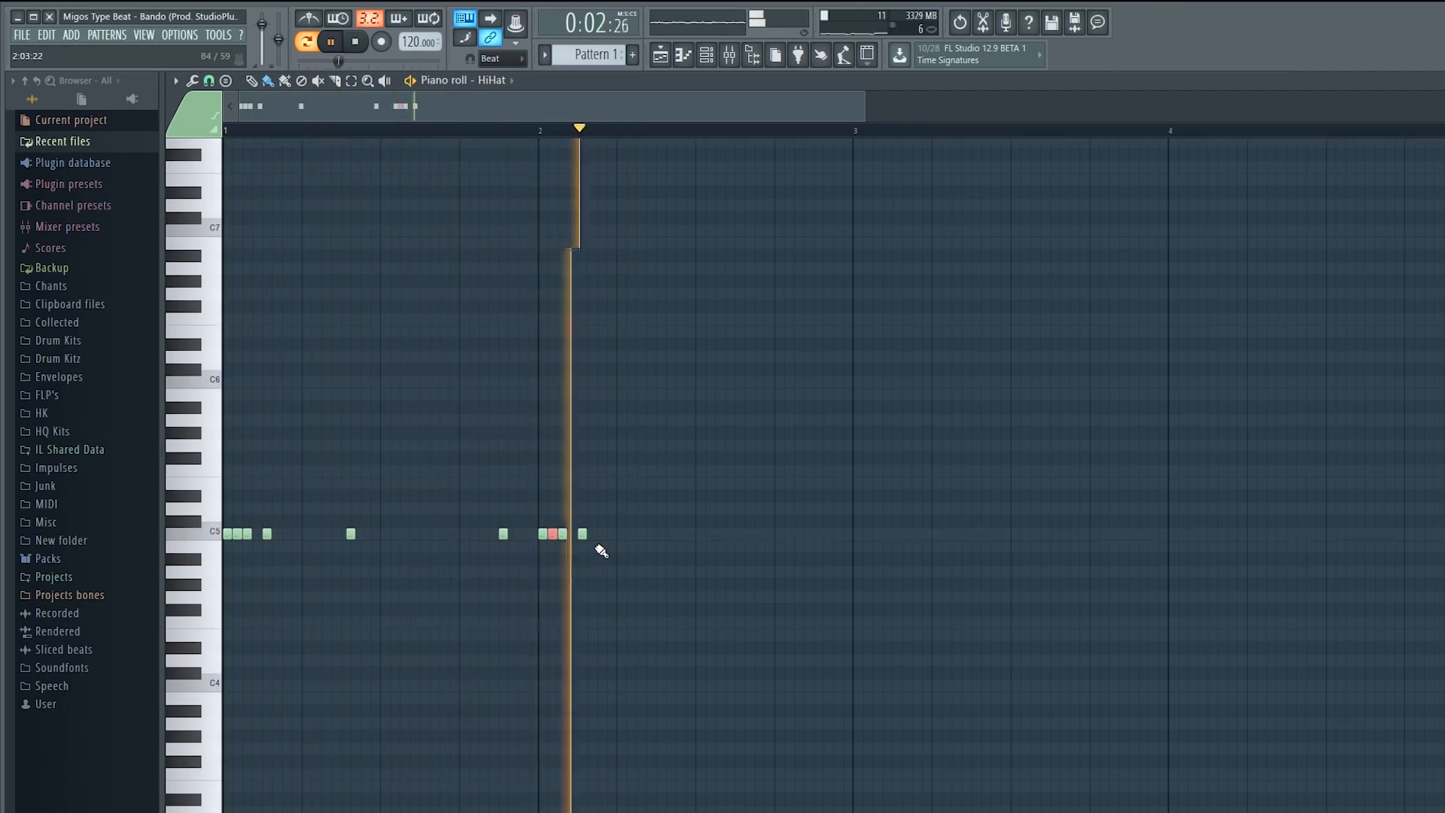
- Continue bar 2 with a C5 hi-hat on step 5, a three-hit roll from step 7, and single hits on steps 11, 13 and 15
{"action": "left_click", "coordinate": [621, 534]}
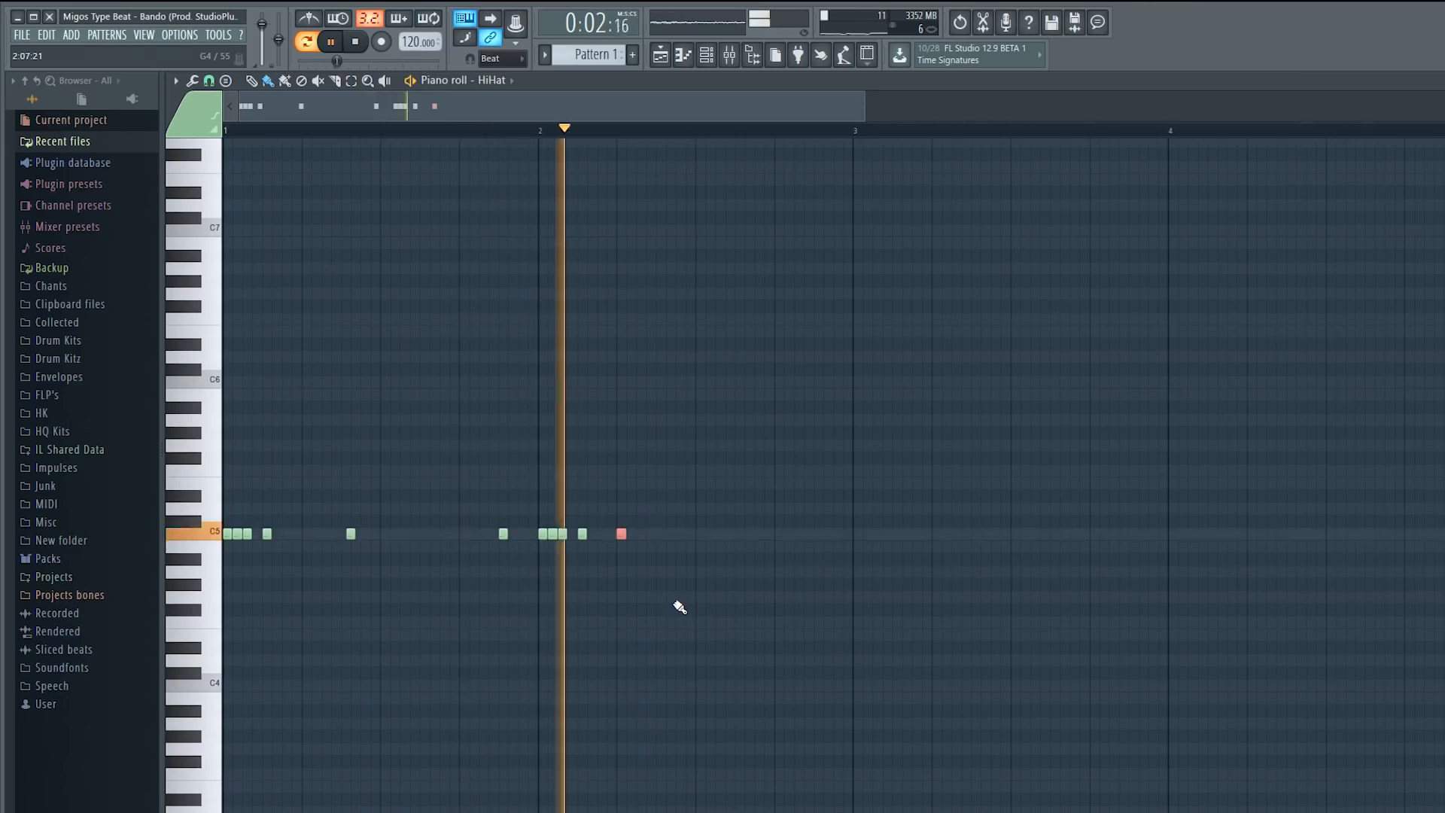
{"action": "left_click", "coordinate": [660, 534]}
{"action": "left_click_drag", "start_coordinate": [668, 534], "coordinate": [677, 536]}
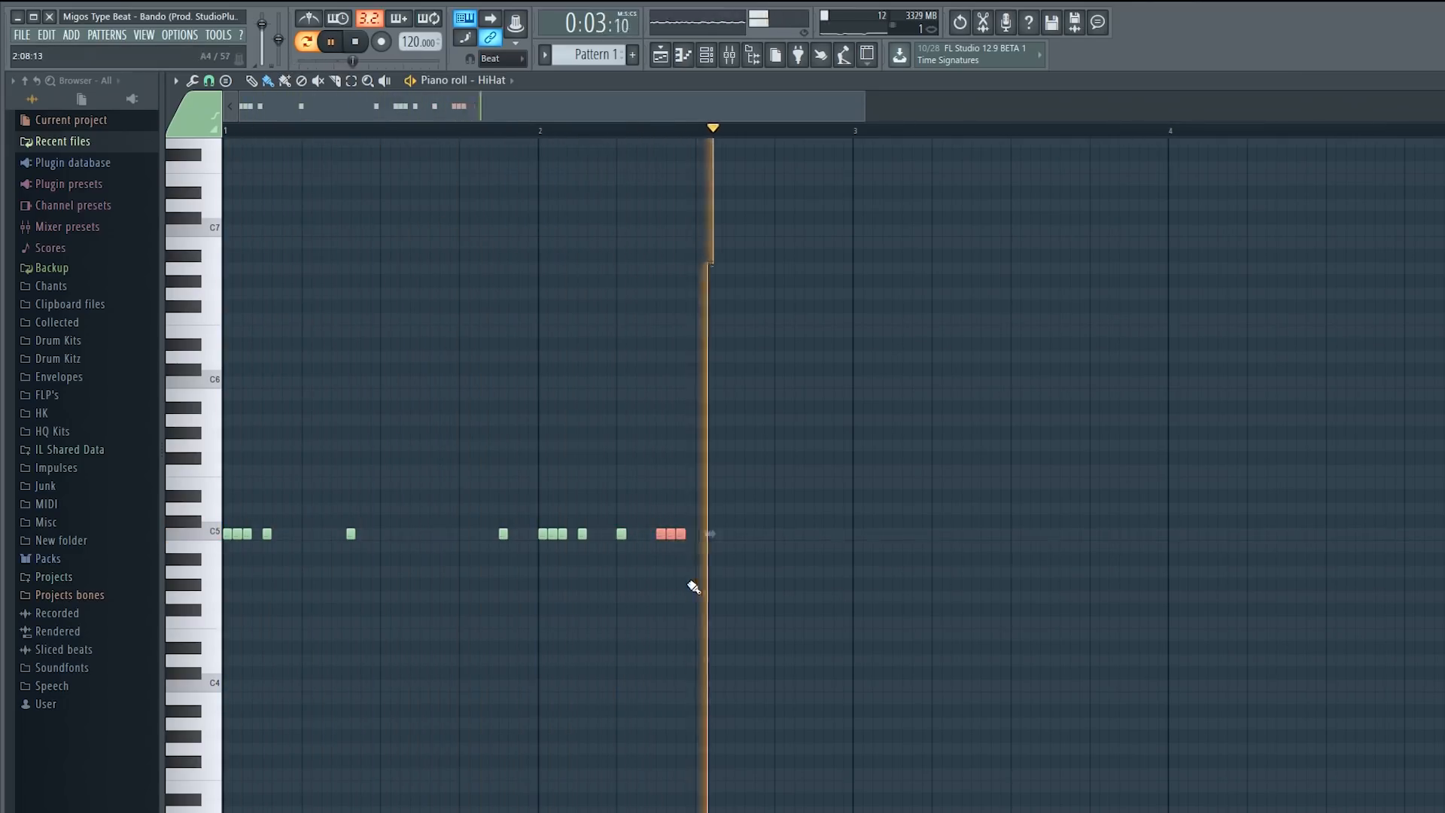
{"action": "left_click", "coordinate": [739, 535]}
{"action": "left_click", "coordinate": [779, 535]}
{"action": "left_click", "coordinate": [817, 534]}
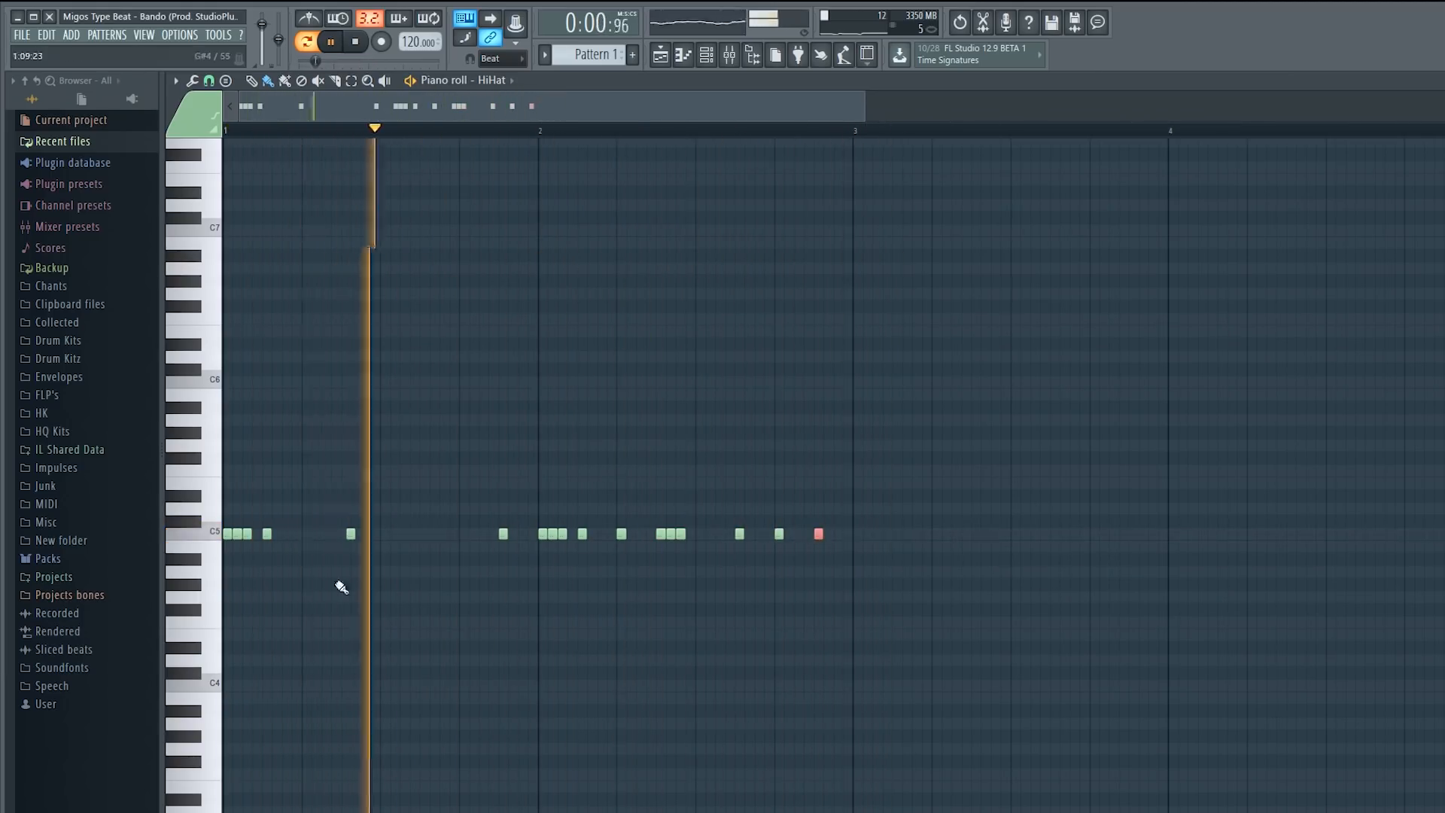
- Duplicate the two-bar hi-hat pattern into bars 3 and 4 of the HiHat piano roll
{"action": "left_click", "coordinate": [201, 534], "text": "ctrl"}
{"action": "key", "text": "space"}
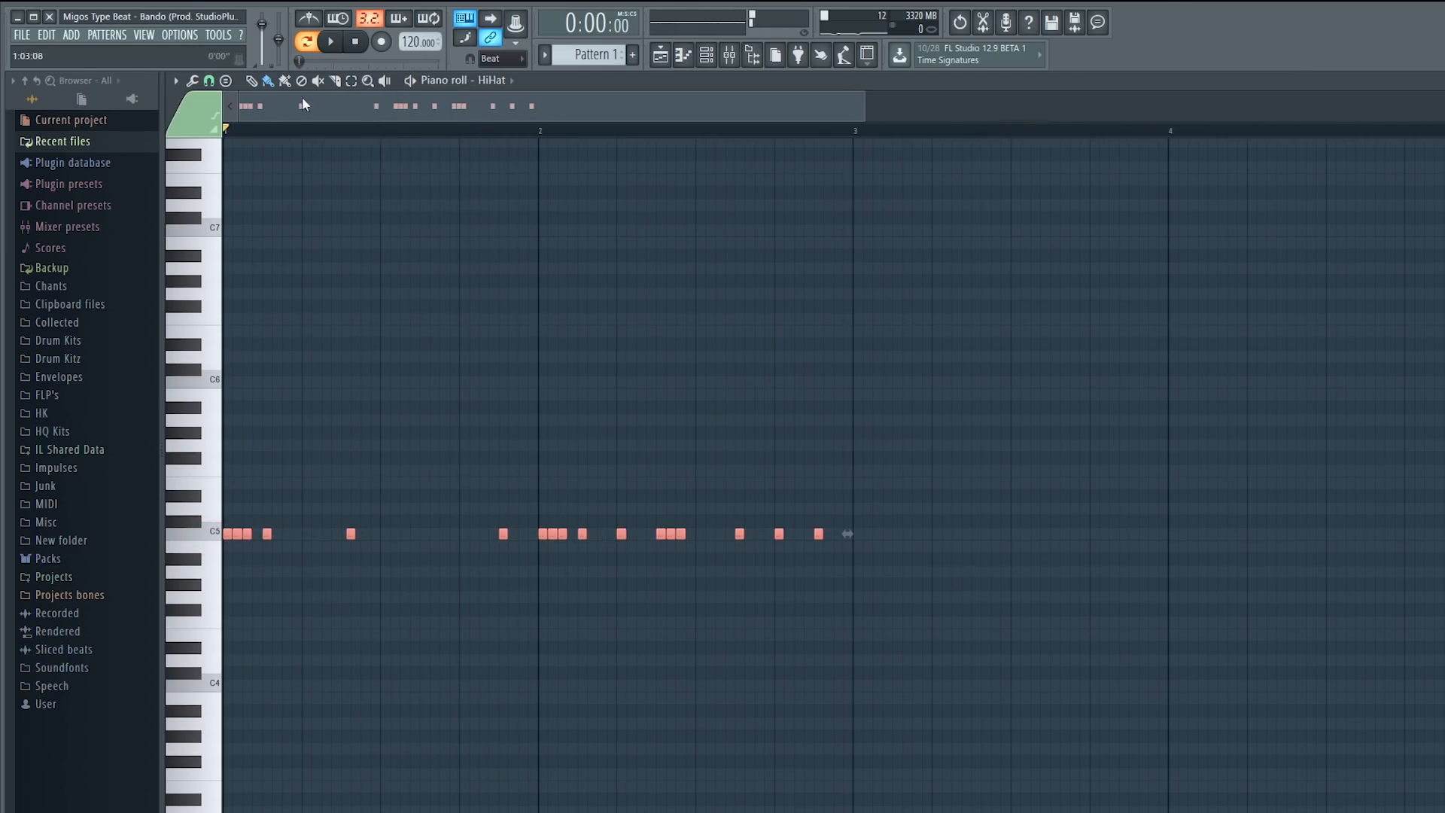
{"action": "left_click", "coordinate": [390, 419]}
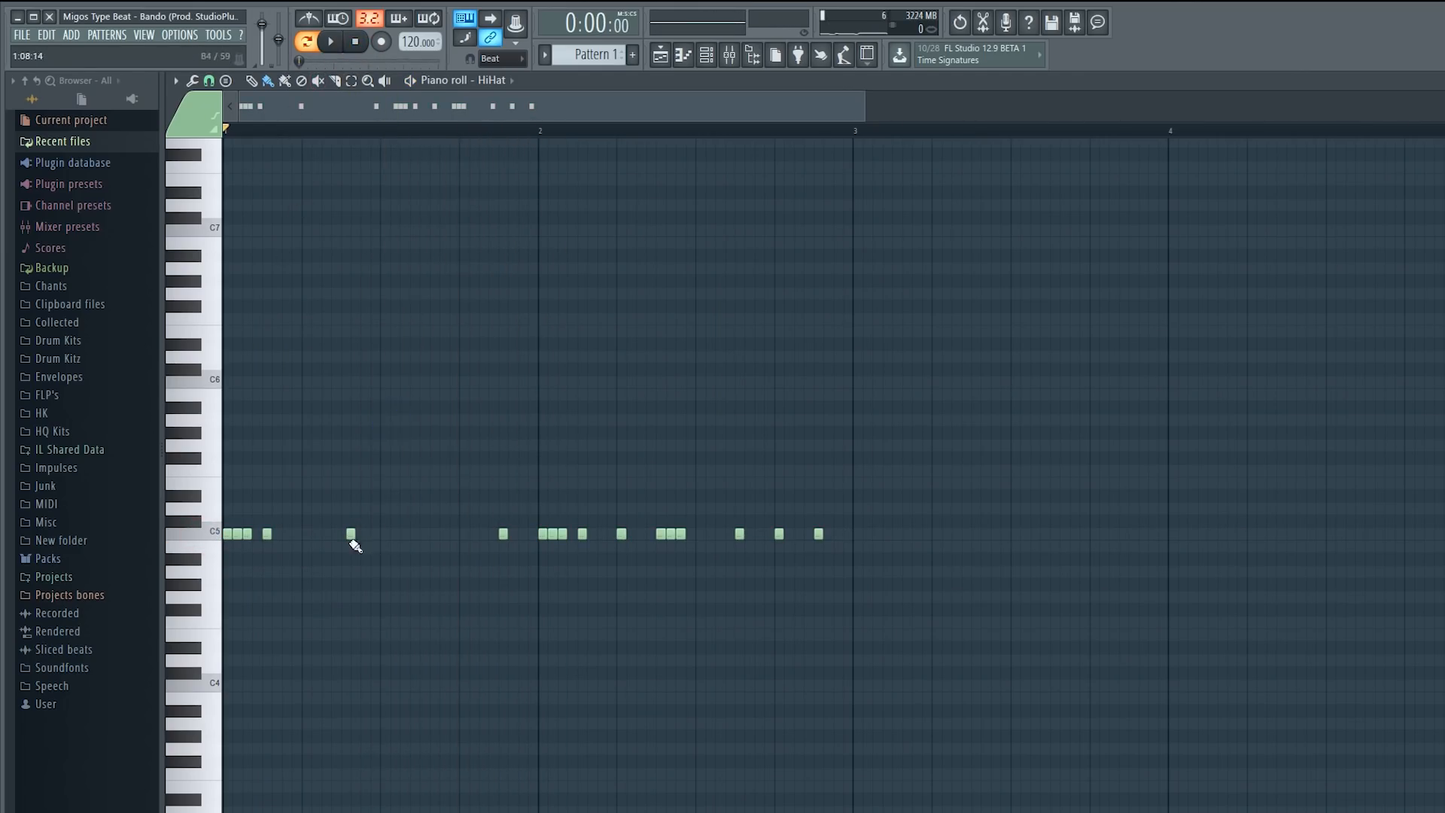
{"action": "left_click", "coordinate": [204, 536], "text": "ctrl"}
{"action": "left_click_drag", "start_coordinate": [235, 536], "coordinate": [867, 533]}
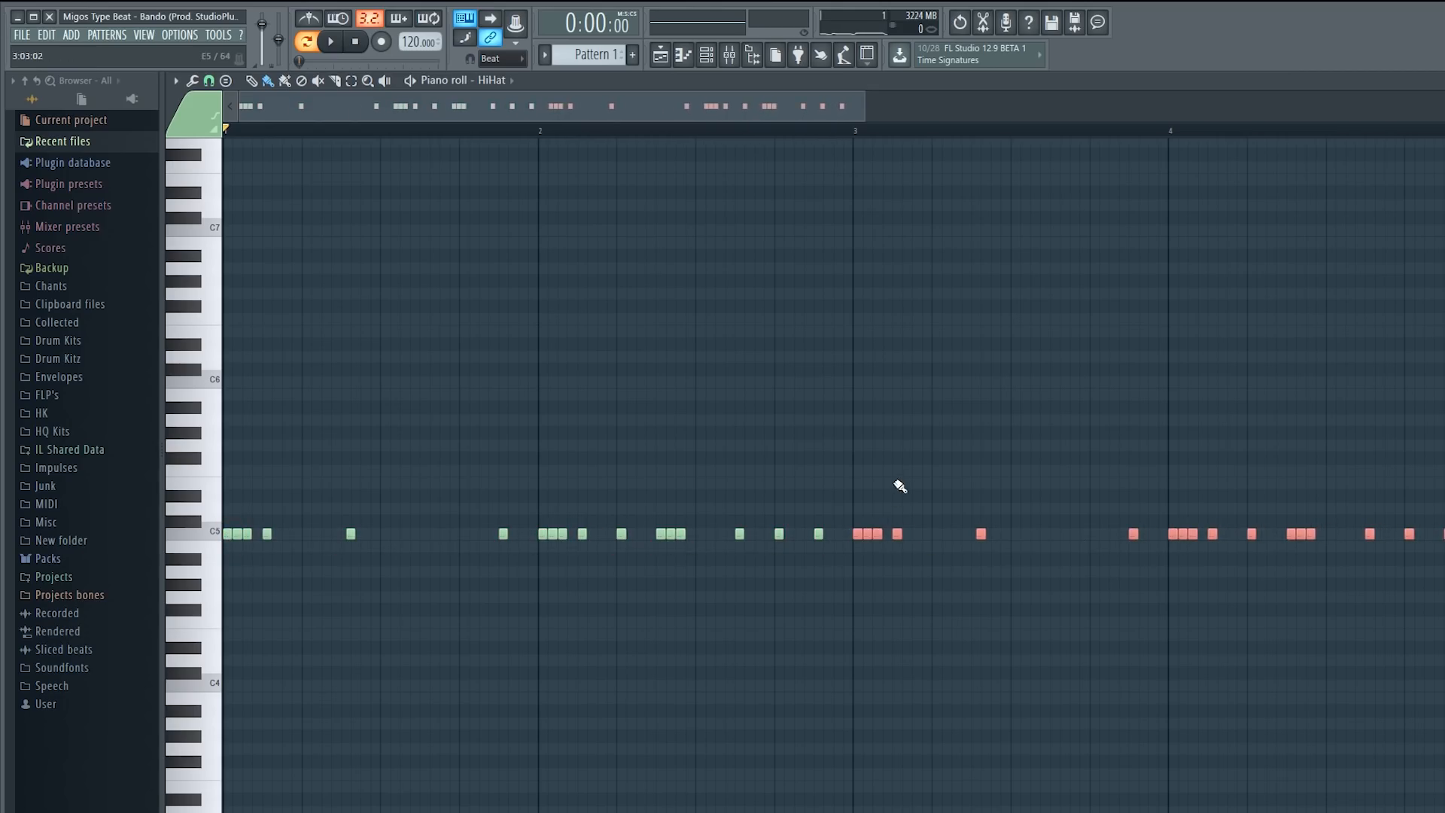
{"action": "left_click_drag", "start_coordinate": [867, 111], "coordinate": [918, 110]}
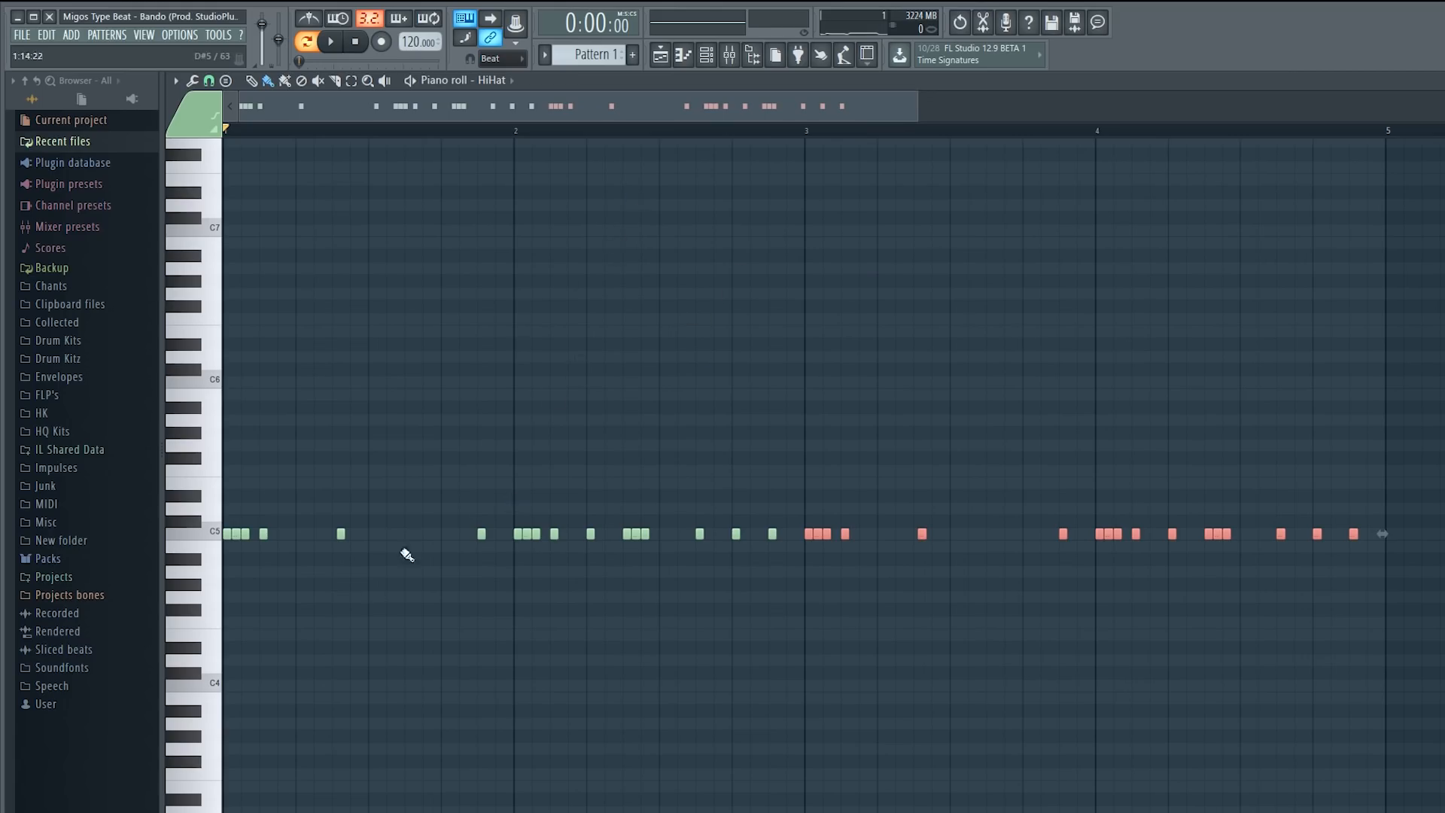
- Add a roll of three half-step D5 hi-hats from step 13 of bar 1, replay the loop, and copy the roll to step 13 of bar 3
{"action": "scroll", "coordinate": [471, 435], "scroll_direction": "down", "scroll_amount": 3}
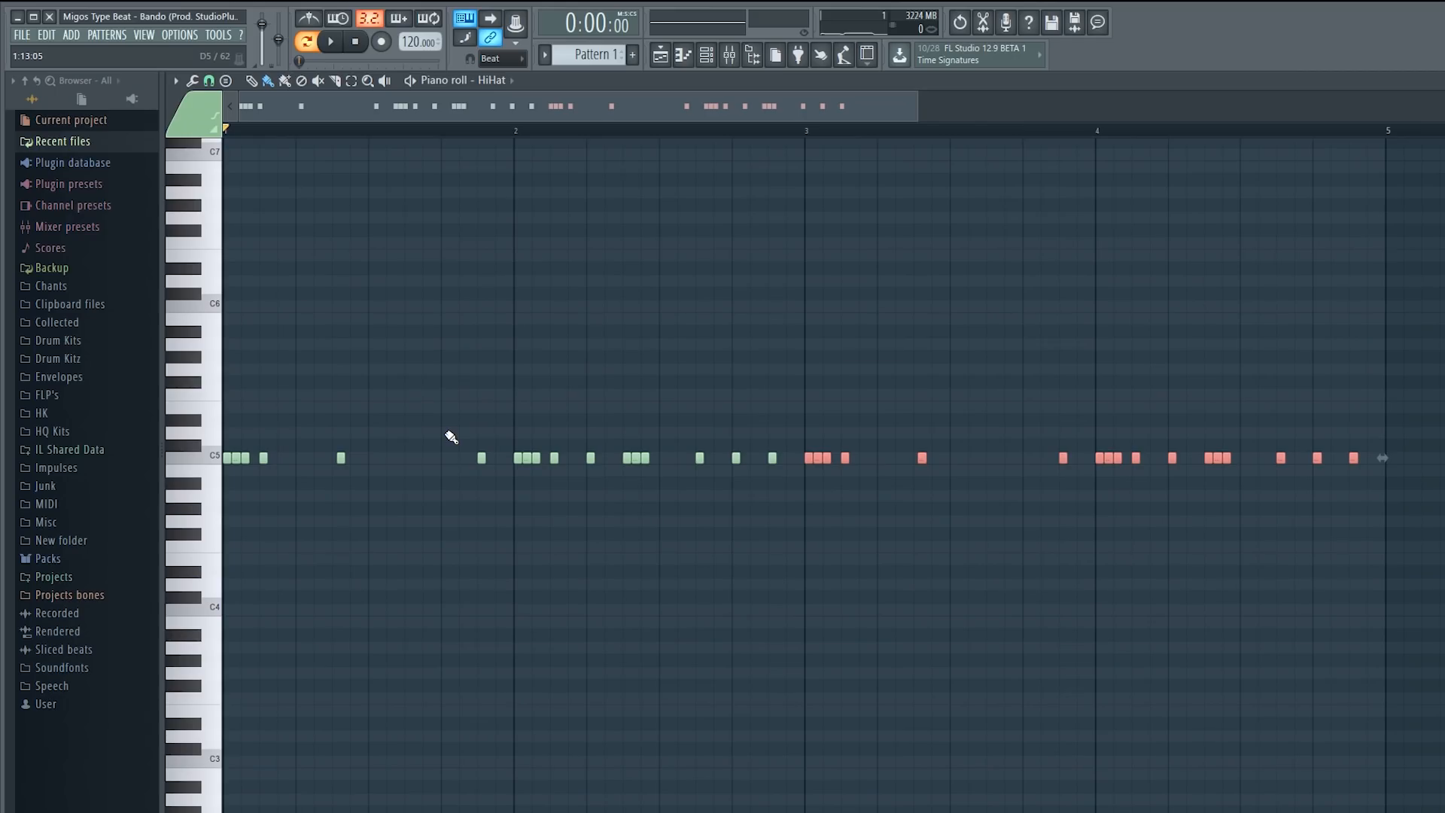
{"action": "left_click", "coordinate": [445, 435]}
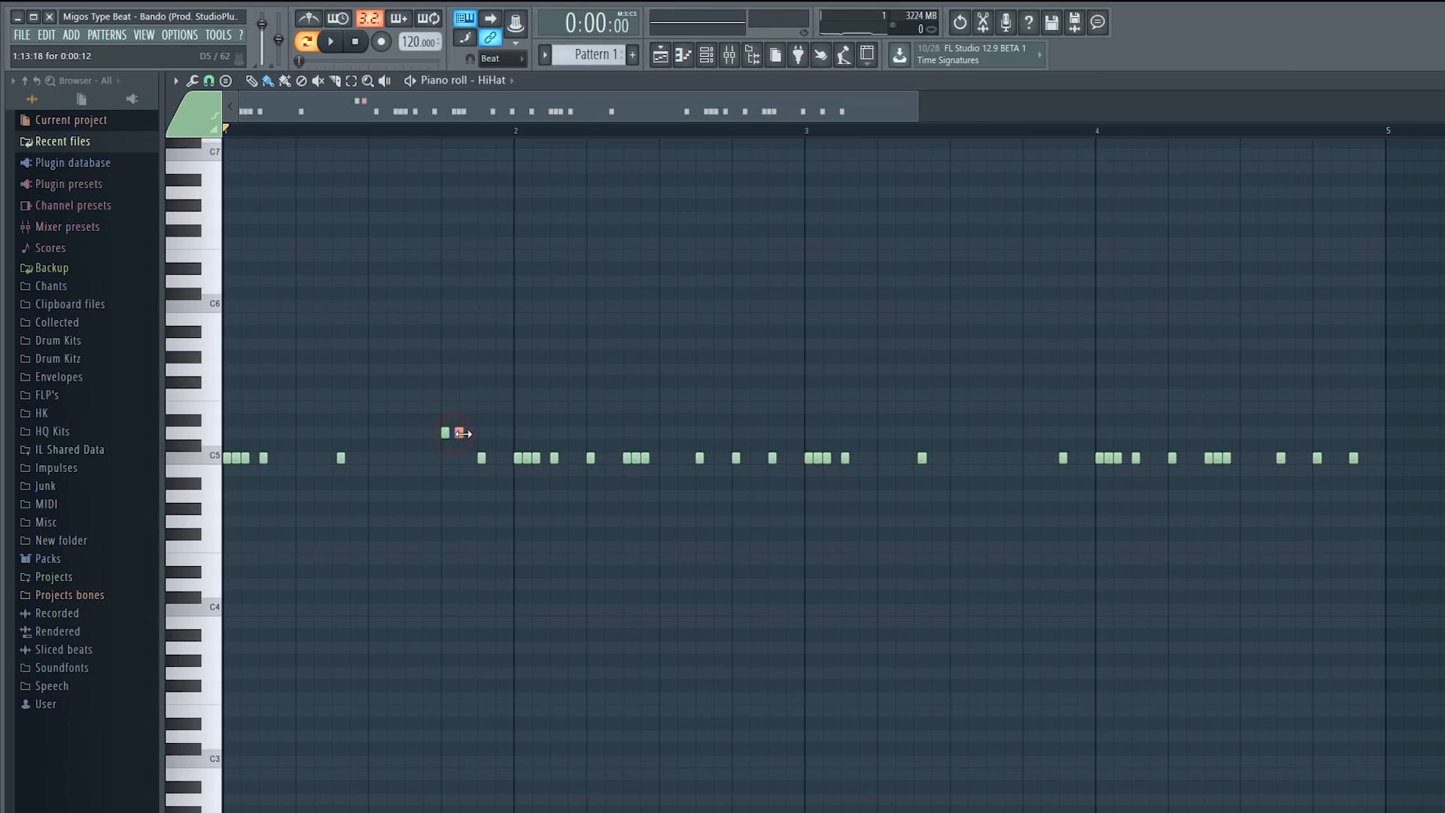
{"action": "key", "text": "space"}
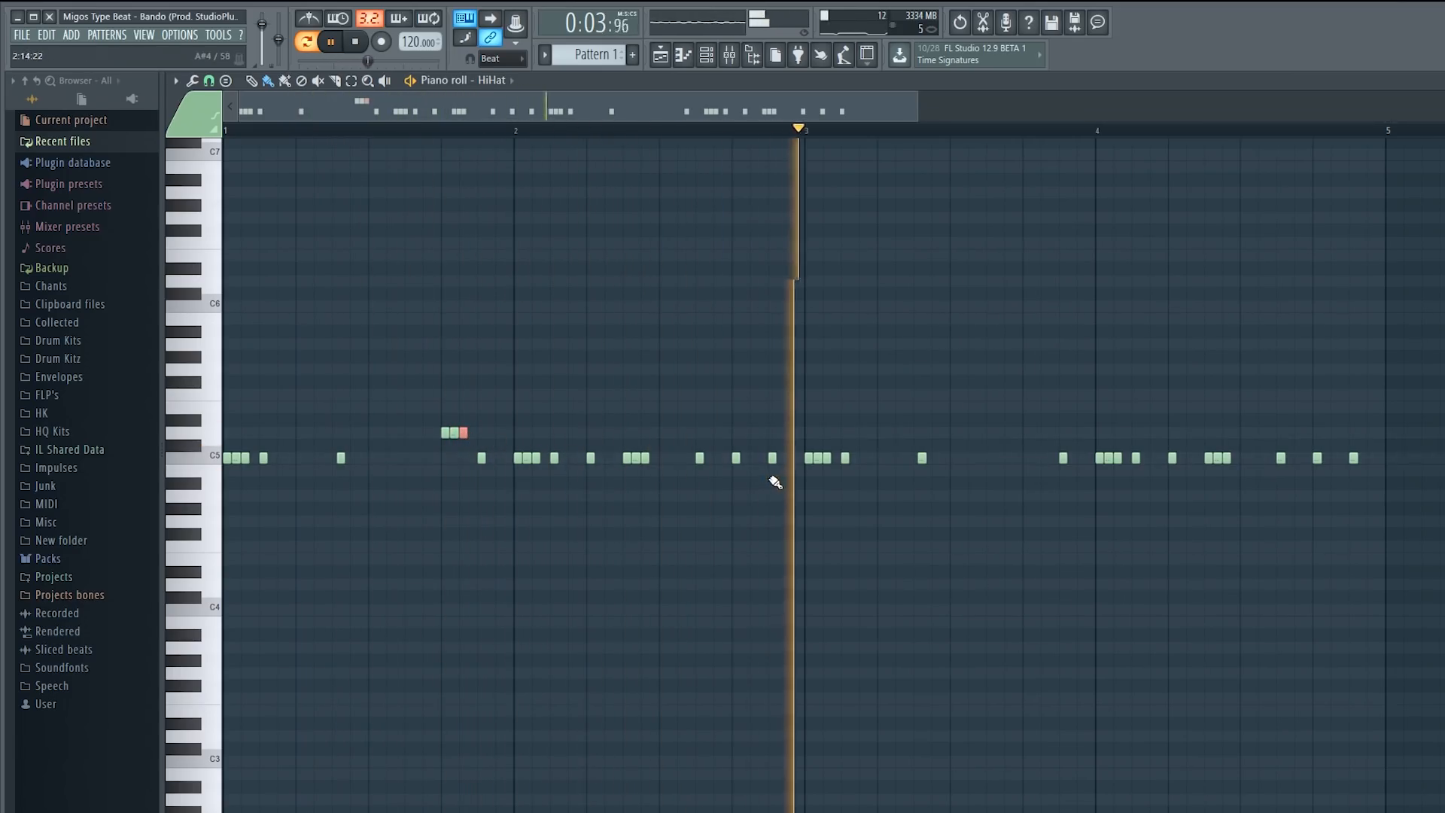
{"action": "key", "text": "space"}
{"action": "key", "text": "space"}
{"action": "left_click_drag", "start_coordinate": [1023, 437], "coordinate": [1039, 434]}
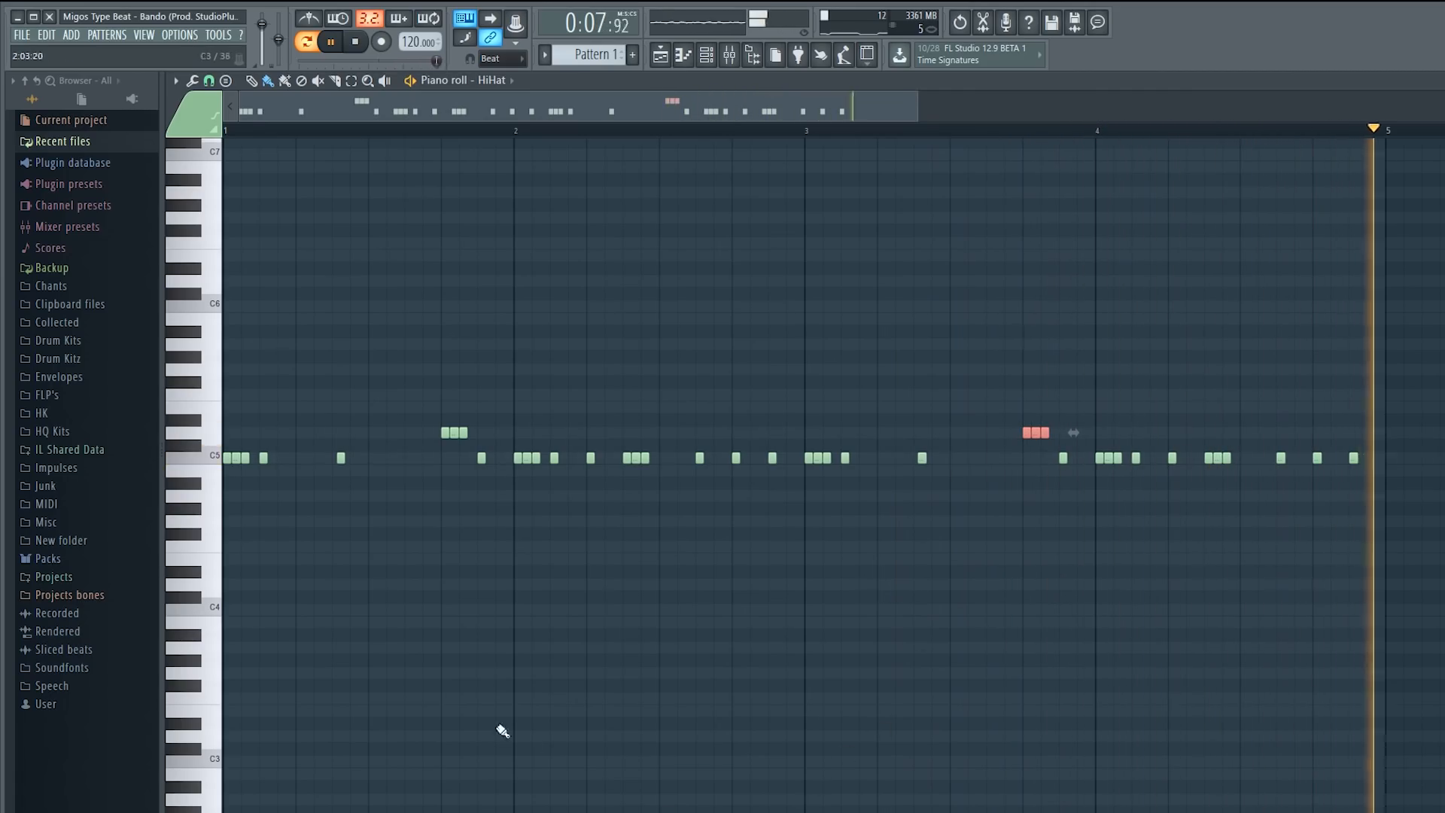
{"action": "key", "text": "space"}
- Set the snap to 1/3 beat and add two C4 hi-hats in bar 1, starting on step 9 and spaced two-thirds of a beat apart
{"action": "left_click", "coordinate": [208, 81]}
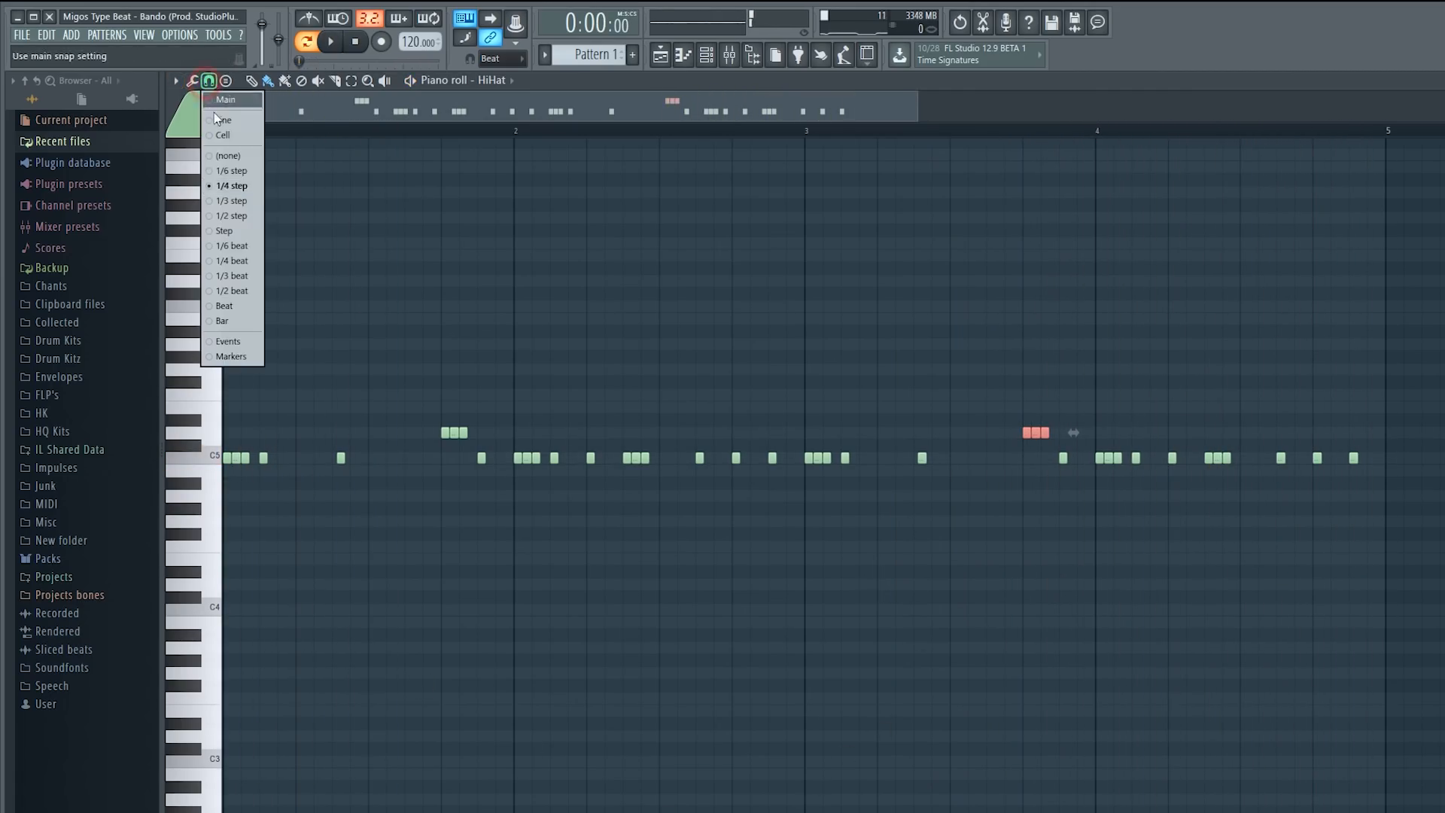
{"action": "left_click", "coordinate": [233, 277]}
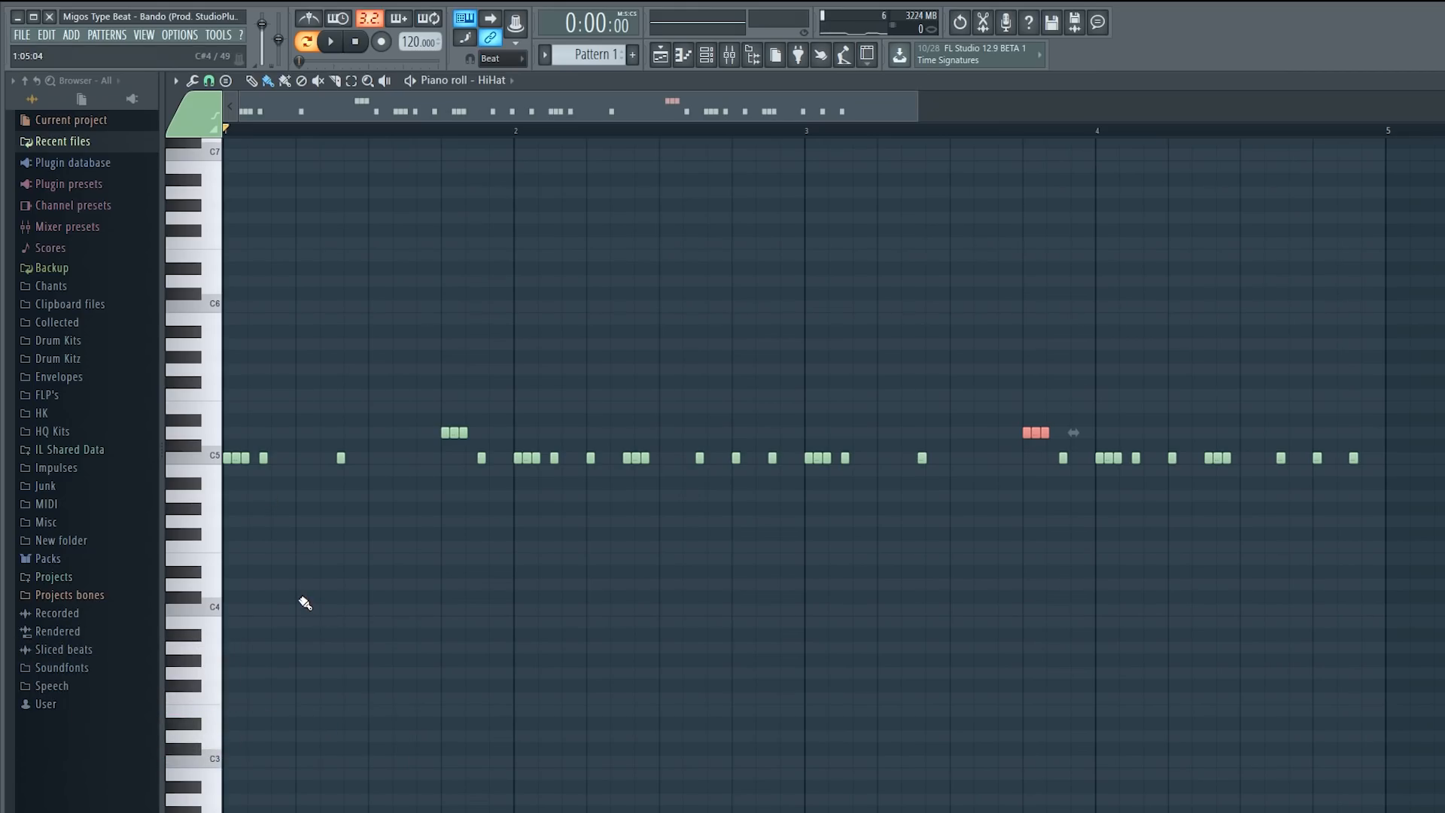
{"action": "left_click", "coordinate": [371, 610]}
{"action": "key", "text": "space"}
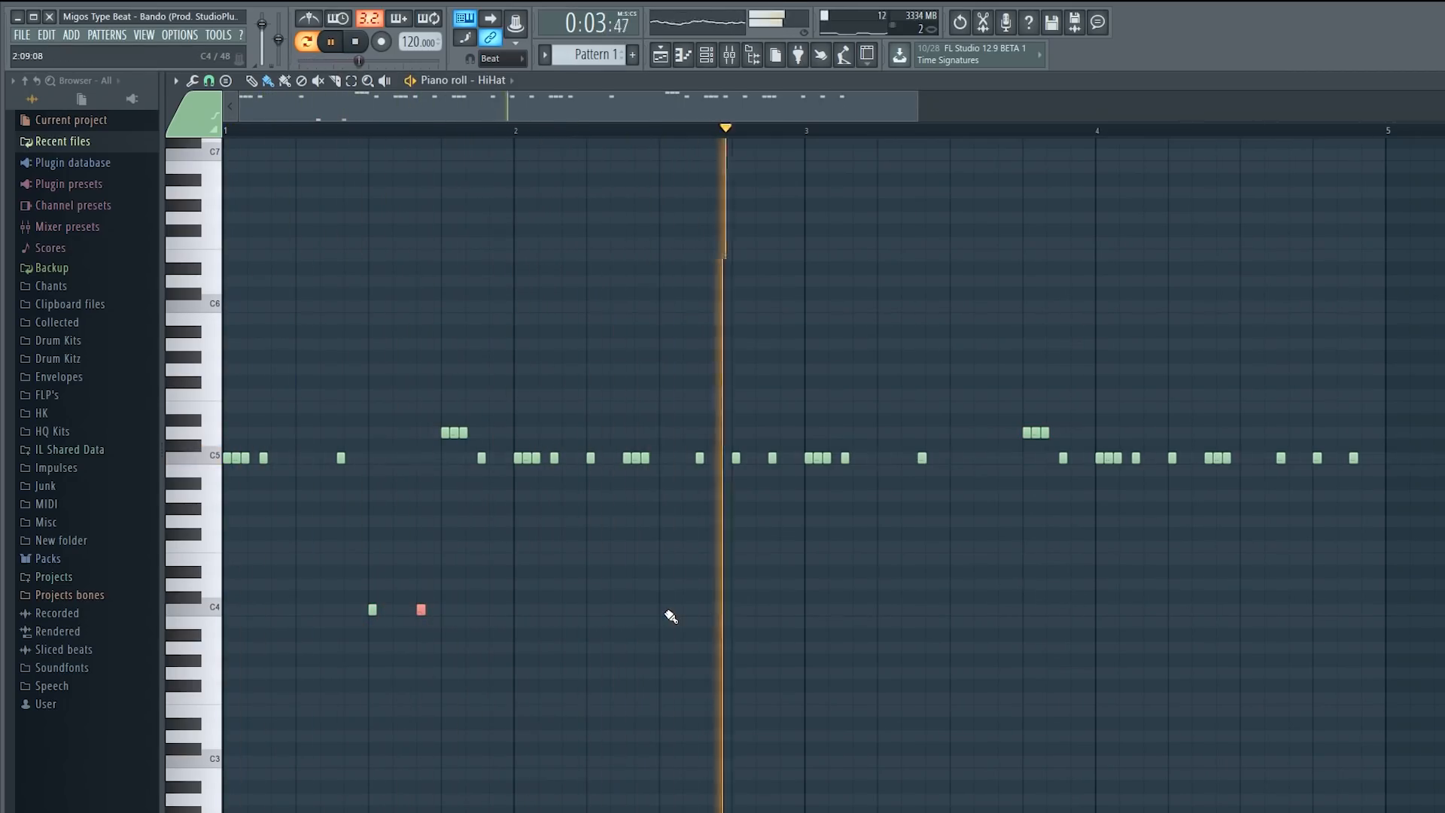
- From step 9 of each remaining bar, add C4 hi-hats two-thirds of a beat apart: three in bar 2, two in bar 3, three in bar 4
{"action": "left_click", "coordinate": [665, 610]}
{"action": "left_click", "coordinate": [712, 611]}
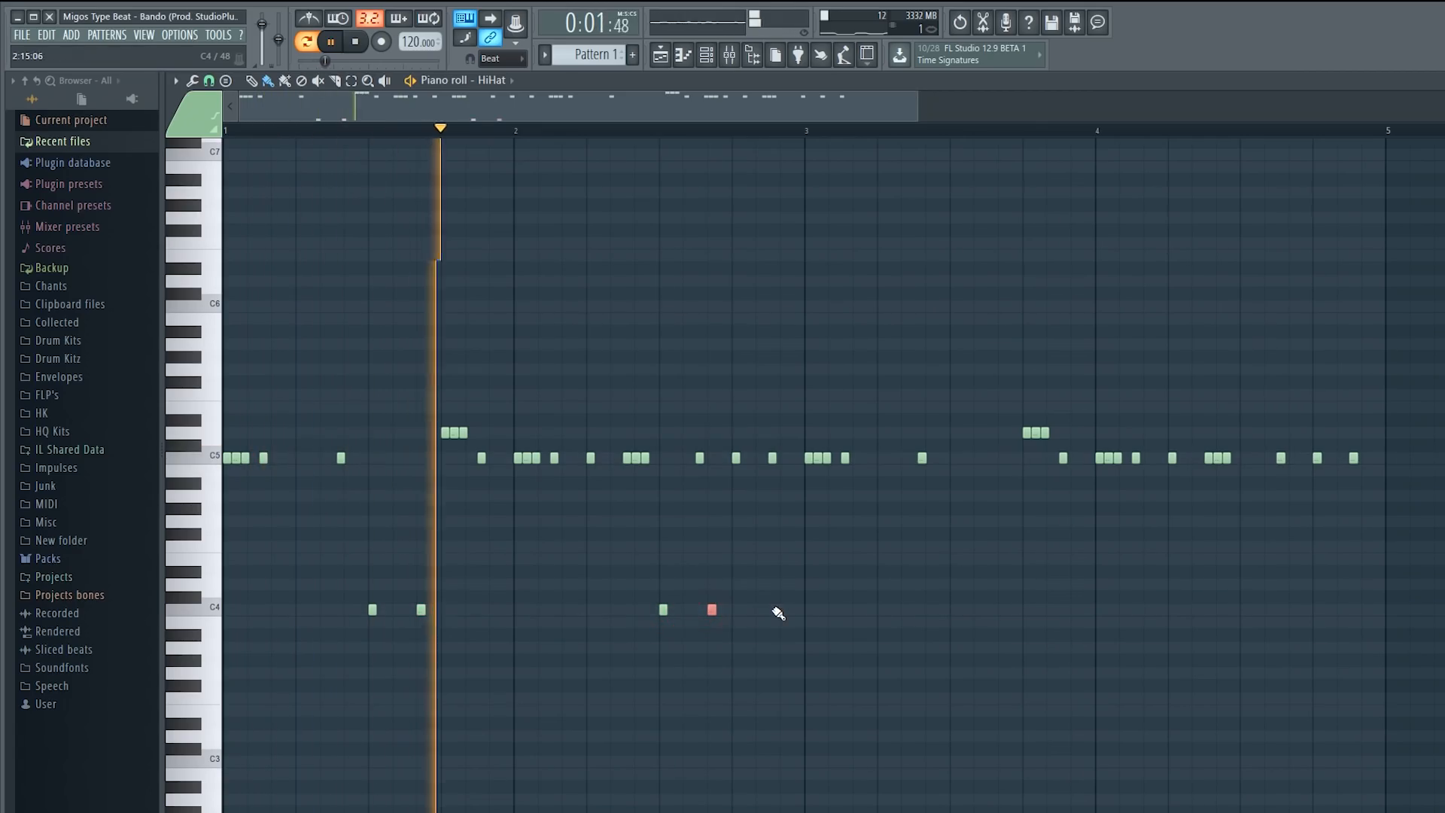
{"action": "left_click", "coordinate": [761, 611]}
{"action": "left_click", "coordinate": [953, 610]}
{"action": "left_click", "coordinate": [1002, 610]}
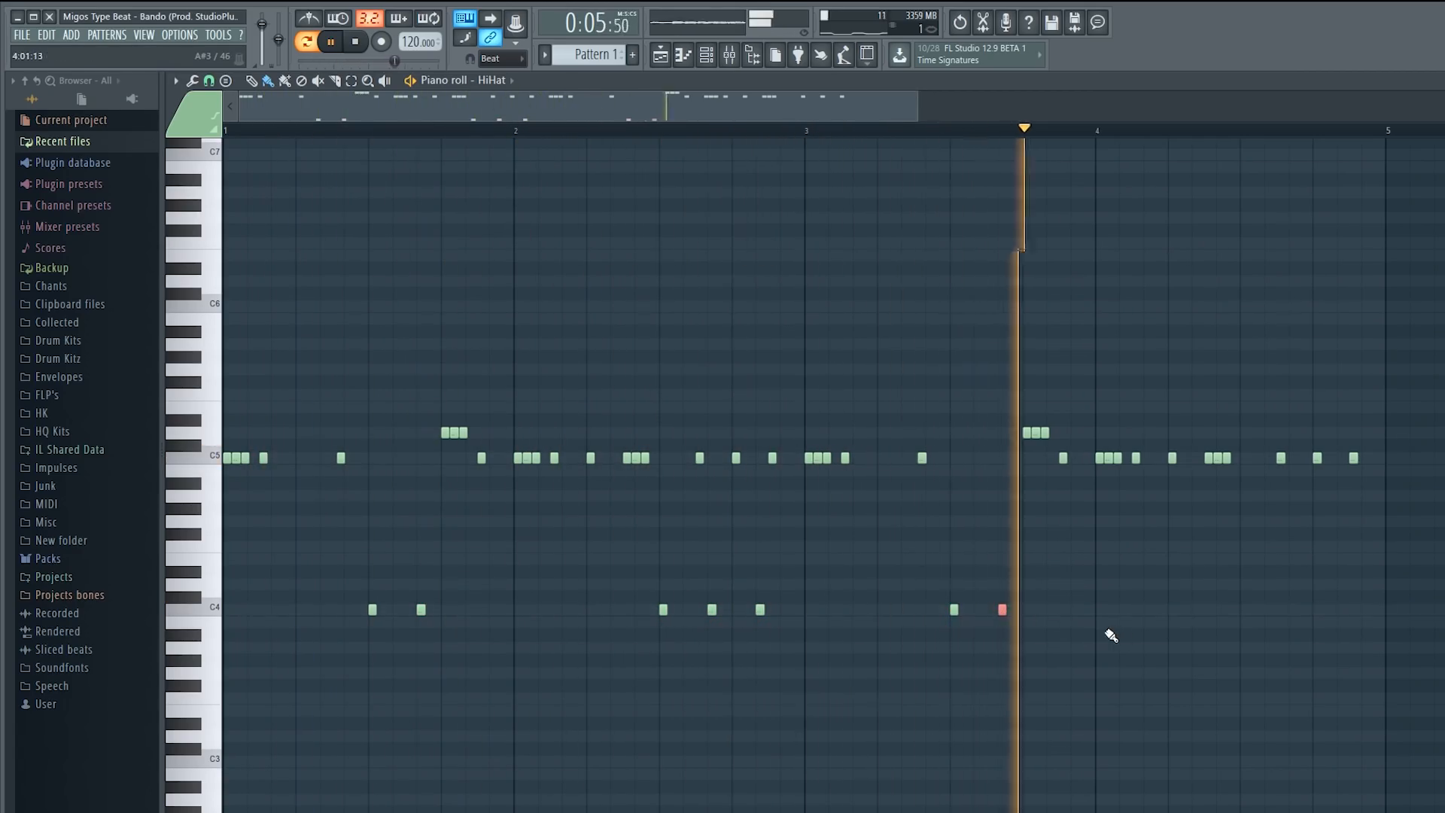
{"action": "left_click", "coordinate": [1244, 610]}
{"action": "left_click", "coordinate": [1293, 610]}
{"action": "left_click", "coordinate": [1341, 610]}
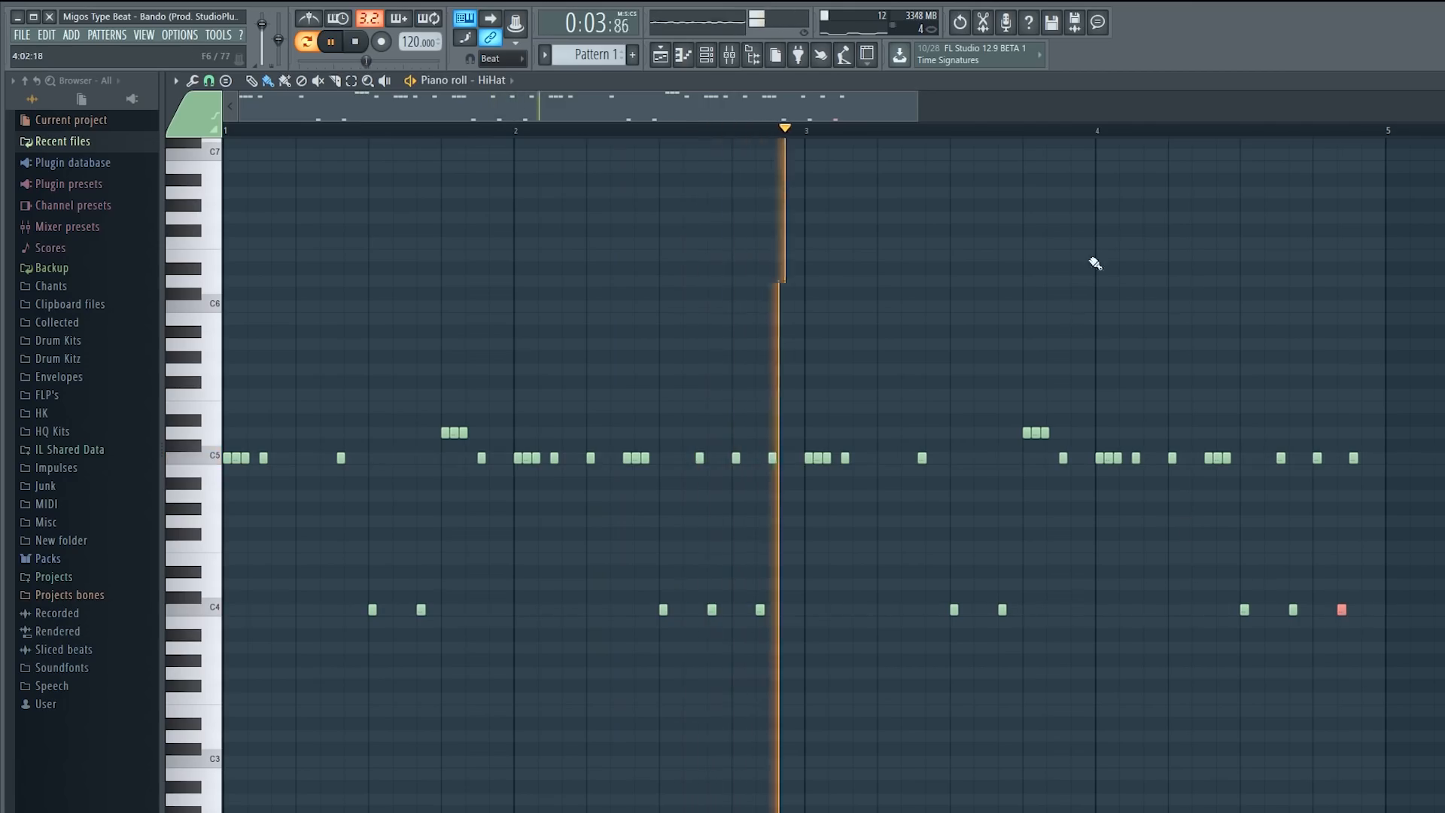
- In the Reverse Hat piano roll, place three consecutive half-step C5 notes from step 5 of bar 1 and play the loop
{"action": "left_click", "coordinate": [706, 66]}
{"action": "key", "text": "space"}
{"action": "left_click", "coordinate": [547, 420]}
{"action": "right_click", "coordinate": [533, 429]}
{"action": "left_click", "coordinate": [564, 420]}
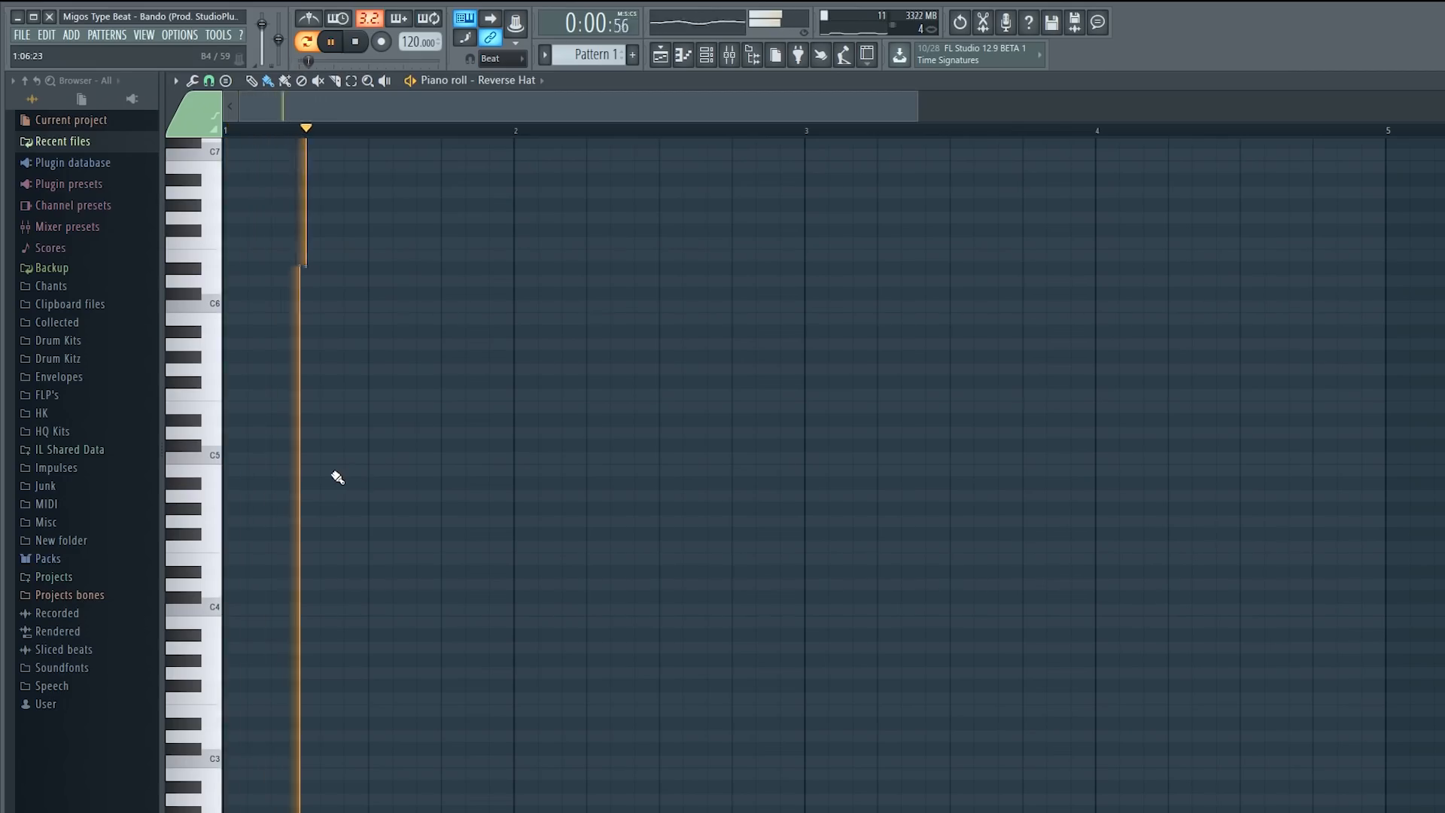
{"action": "left_click", "coordinate": [207, 83]}
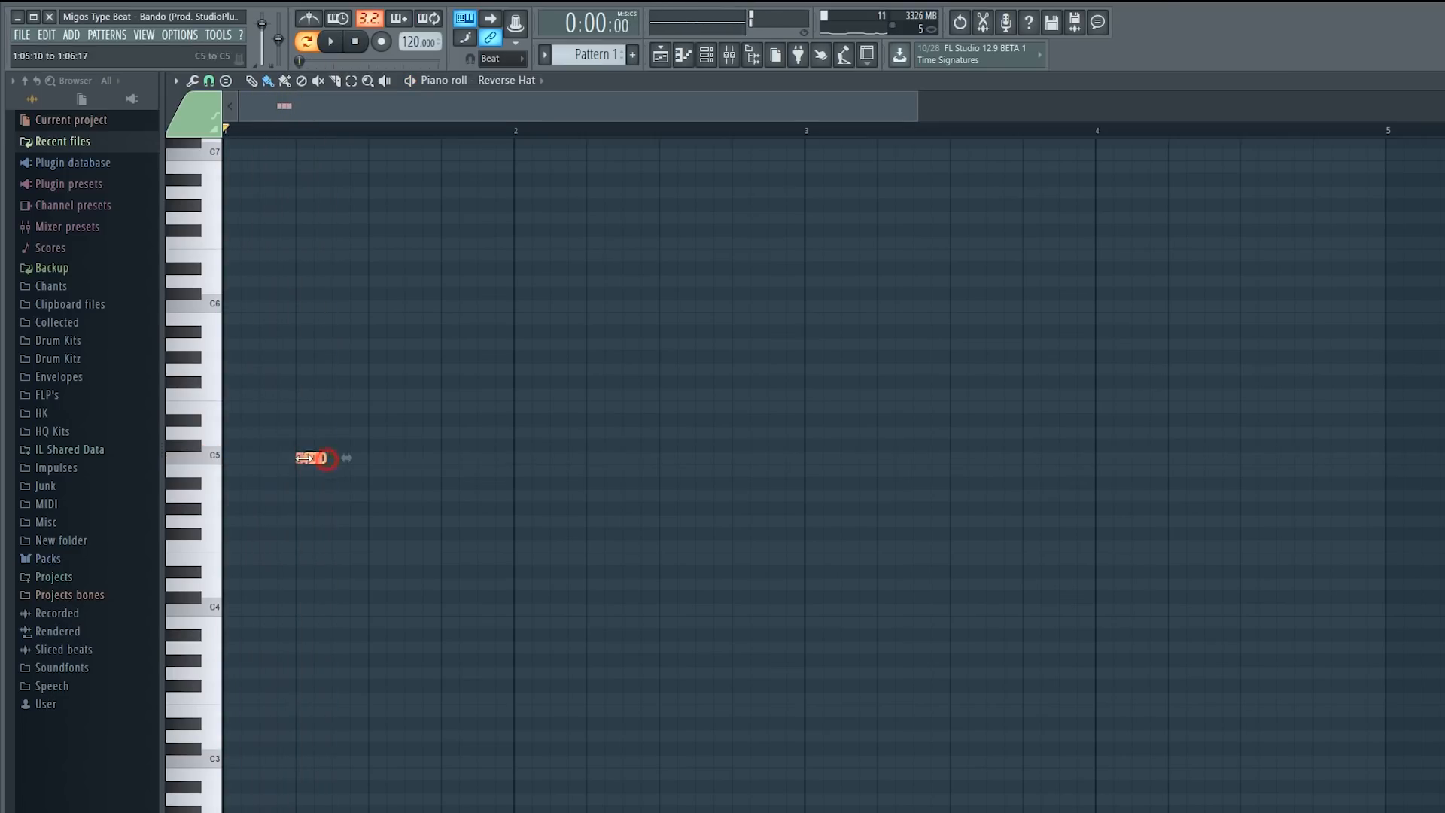
{"action": "key", "text": "space"}
- Transpose the three reverse hat notes down to G4 and show their velocity lane
{"action": "left_click_drag", "start_coordinate": [309, 458], "coordinate": [307, 499]}
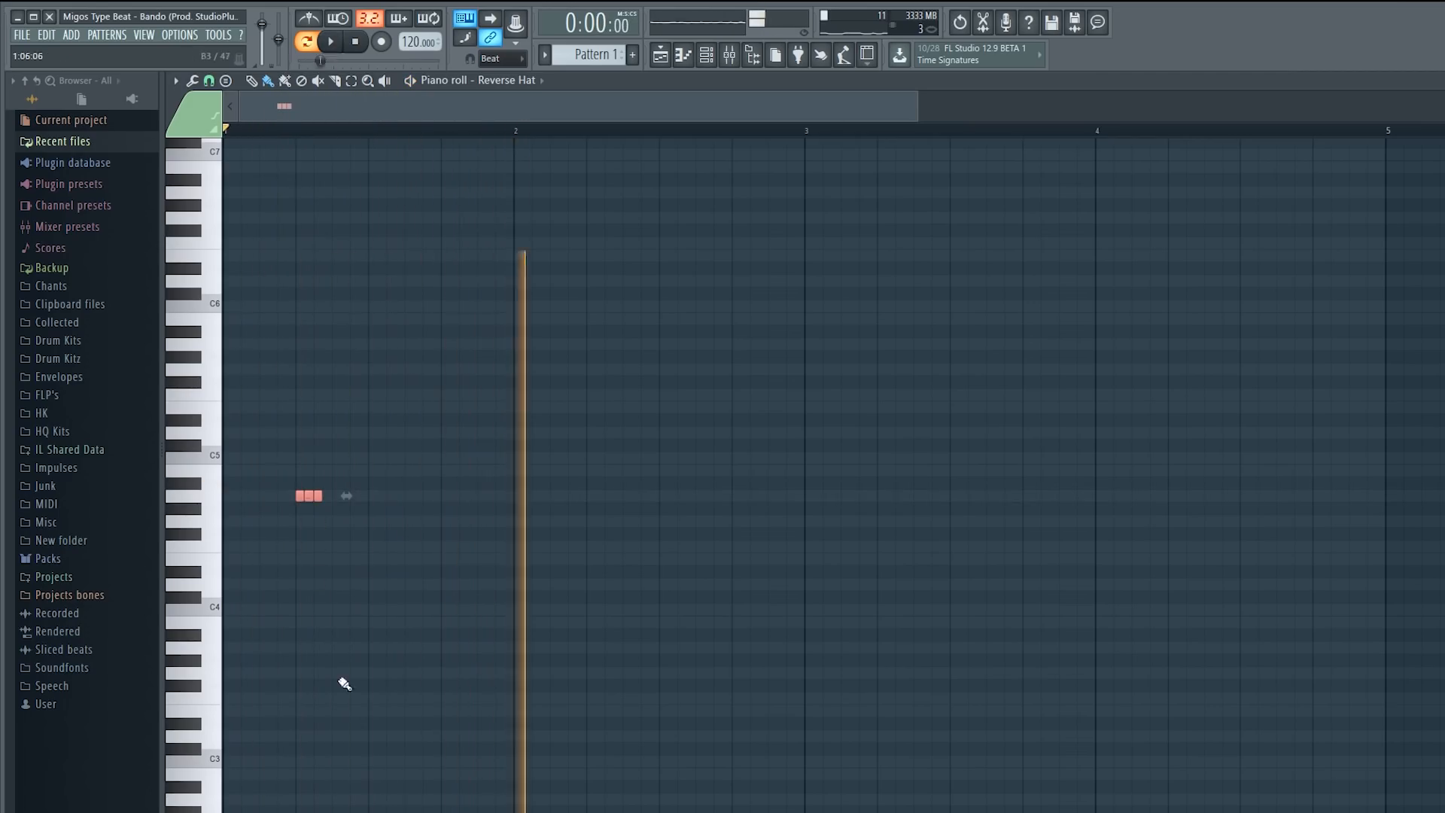
{"action": "left_click_drag", "start_coordinate": [451, 811], "coordinate": [377, 630]}
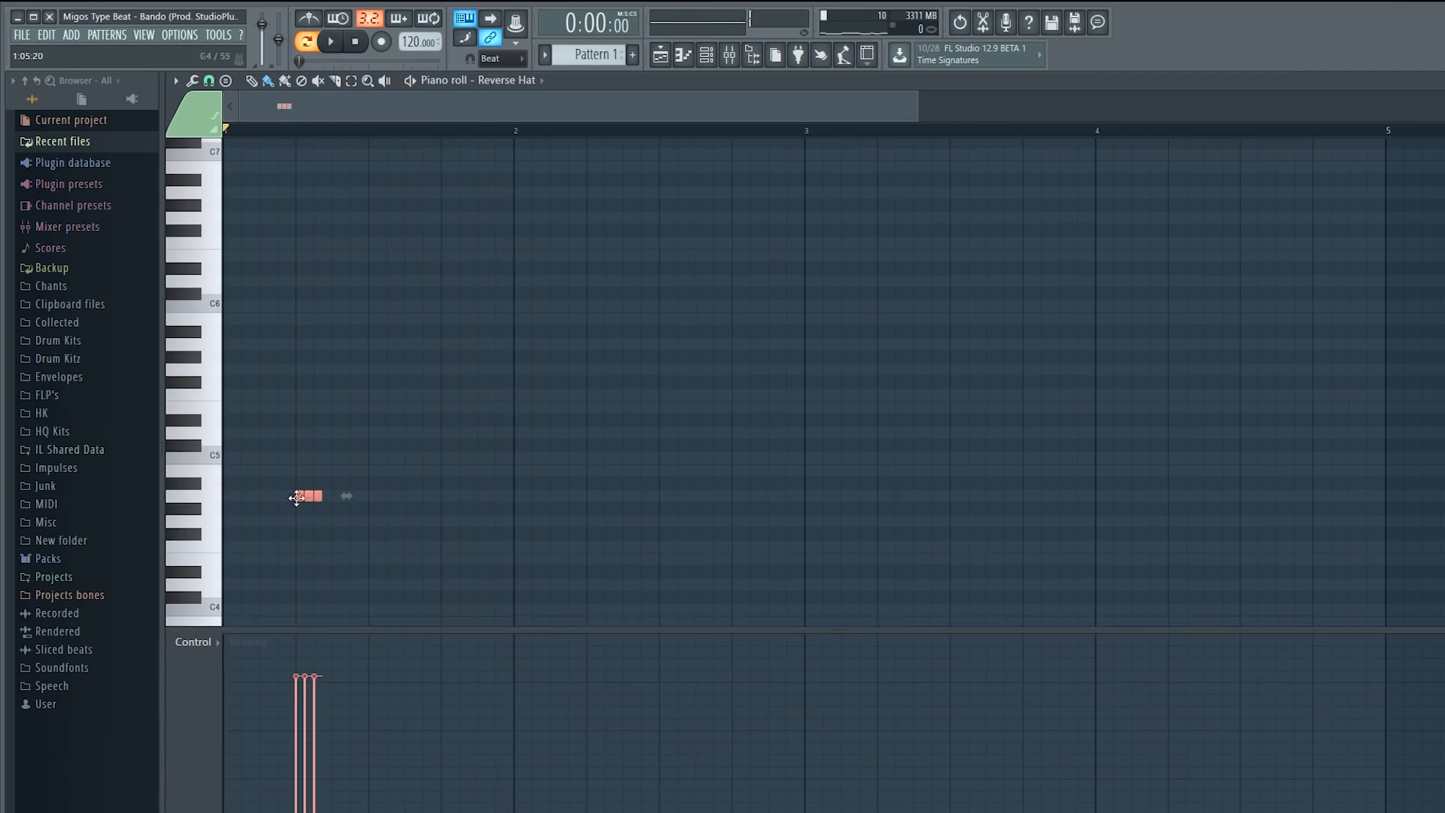
{"action": "left_click_drag", "start_coordinate": [304, 496], "coordinate": [306, 521]}
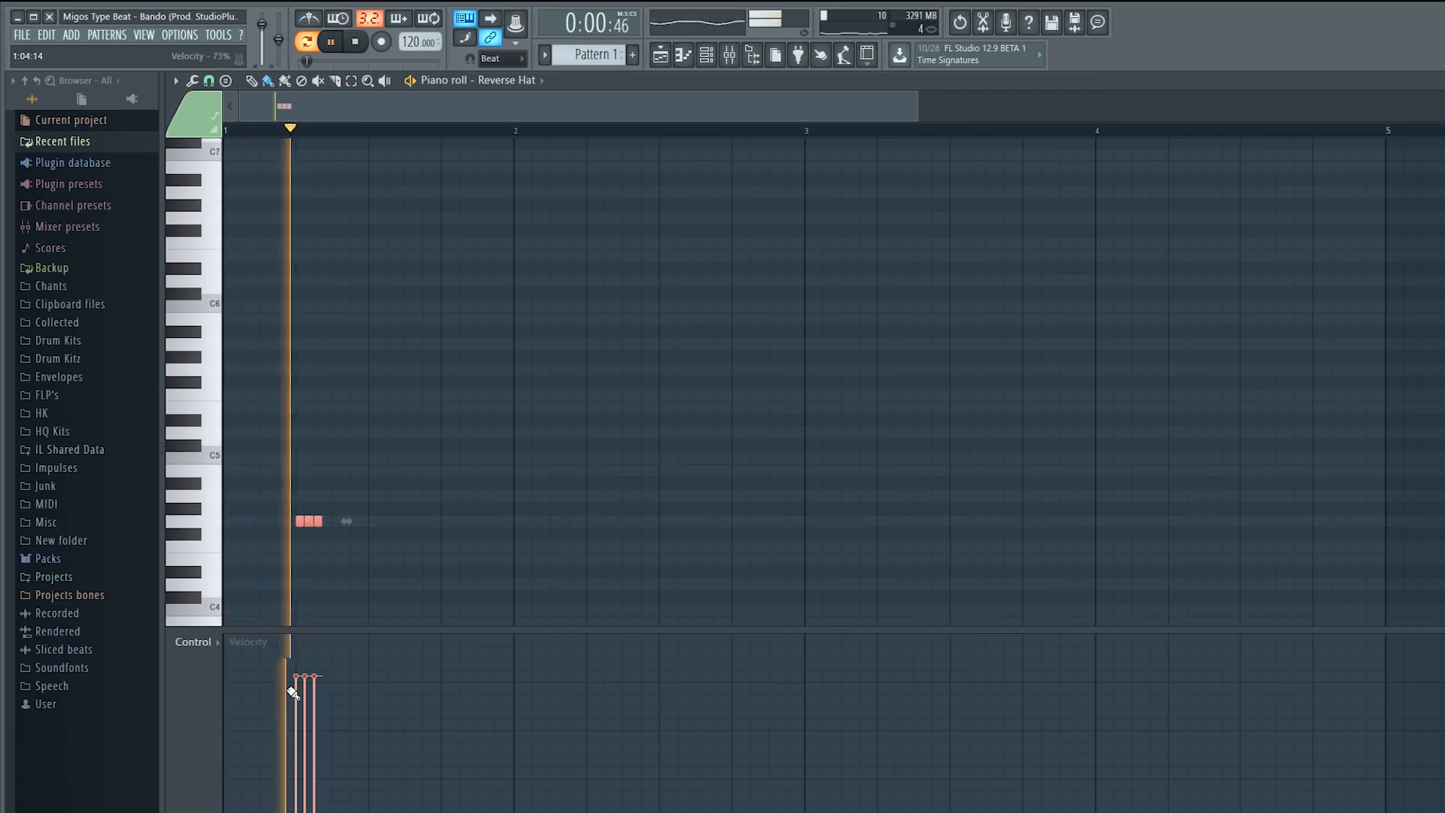
- Lower the velocities of the three reverse hat notes slightly and copy the roll to step 5 of bar 3
{"action": "left_click_drag", "start_coordinate": [336, 702], "coordinate": [300, 703]}
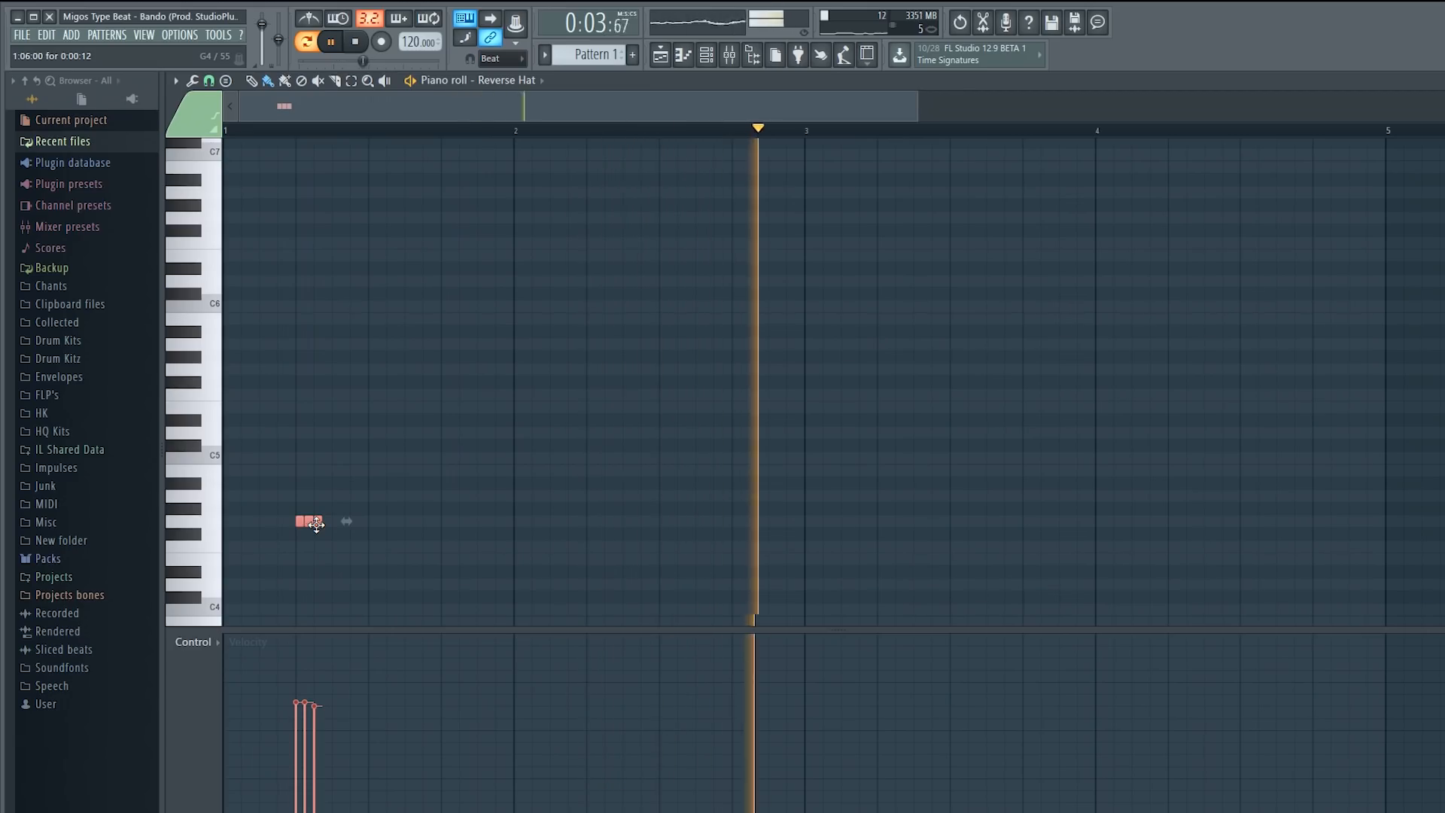
{"action": "left_click_drag", "start_coordinate": [316, 525], "coordinate": [893, 518]}
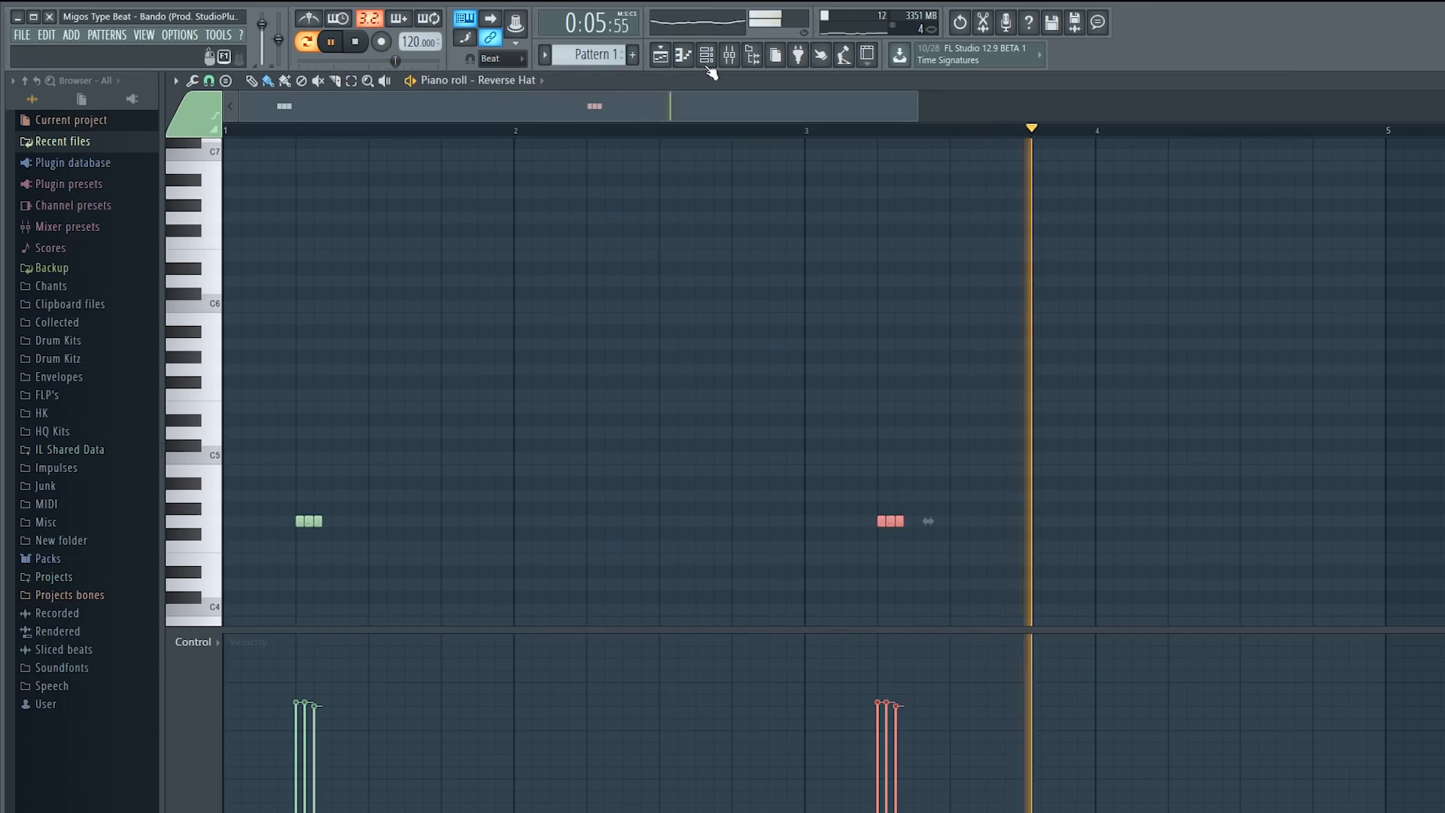
- Place kicks on steps 1, 13, 21 and 27 of the Kick channel in the channel rack
{"action": "key", "text": "F6"}
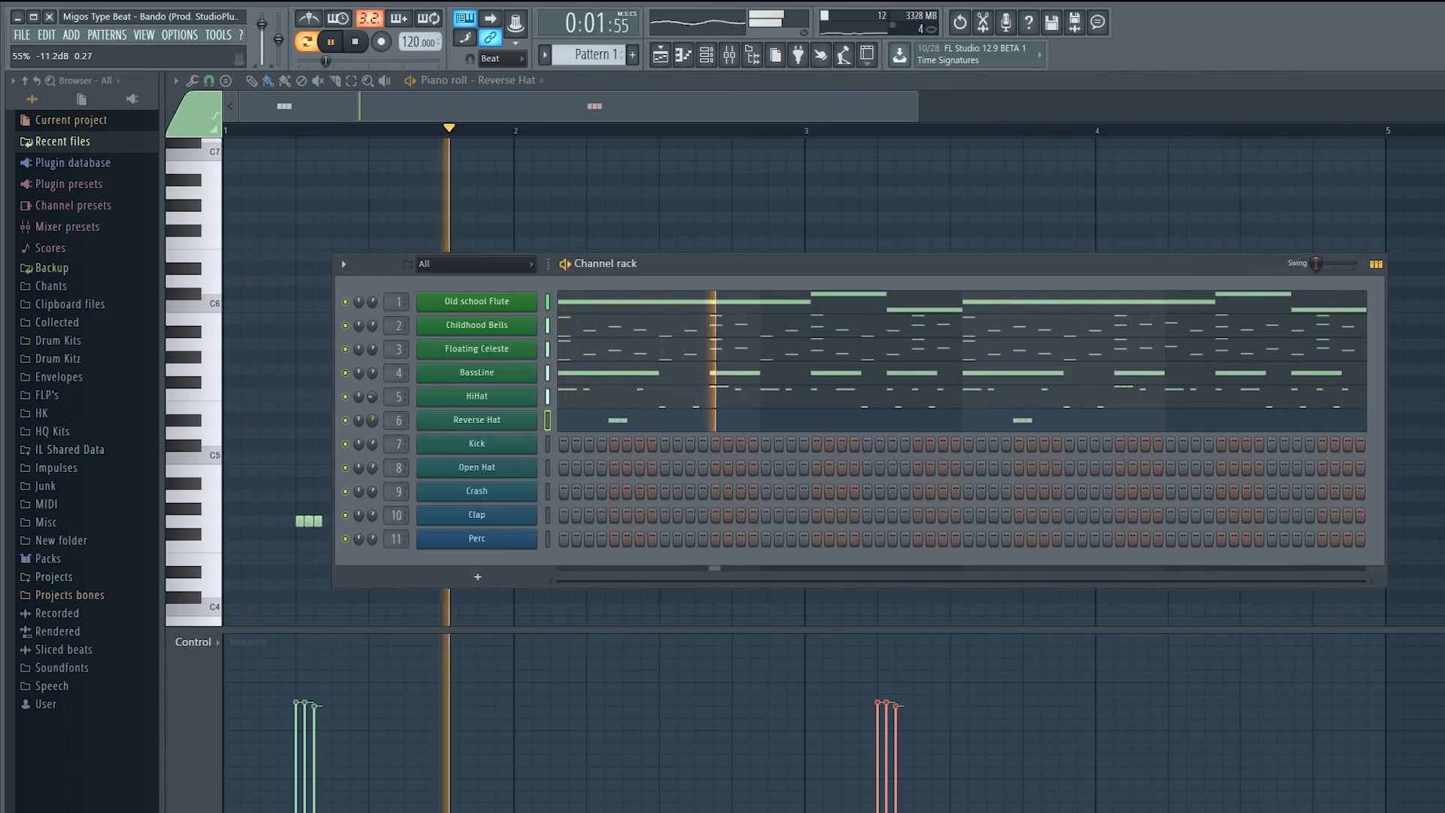
{"action": "left_click", "coordinate": [547, 444]}
{"action": "key", "text": "space"}
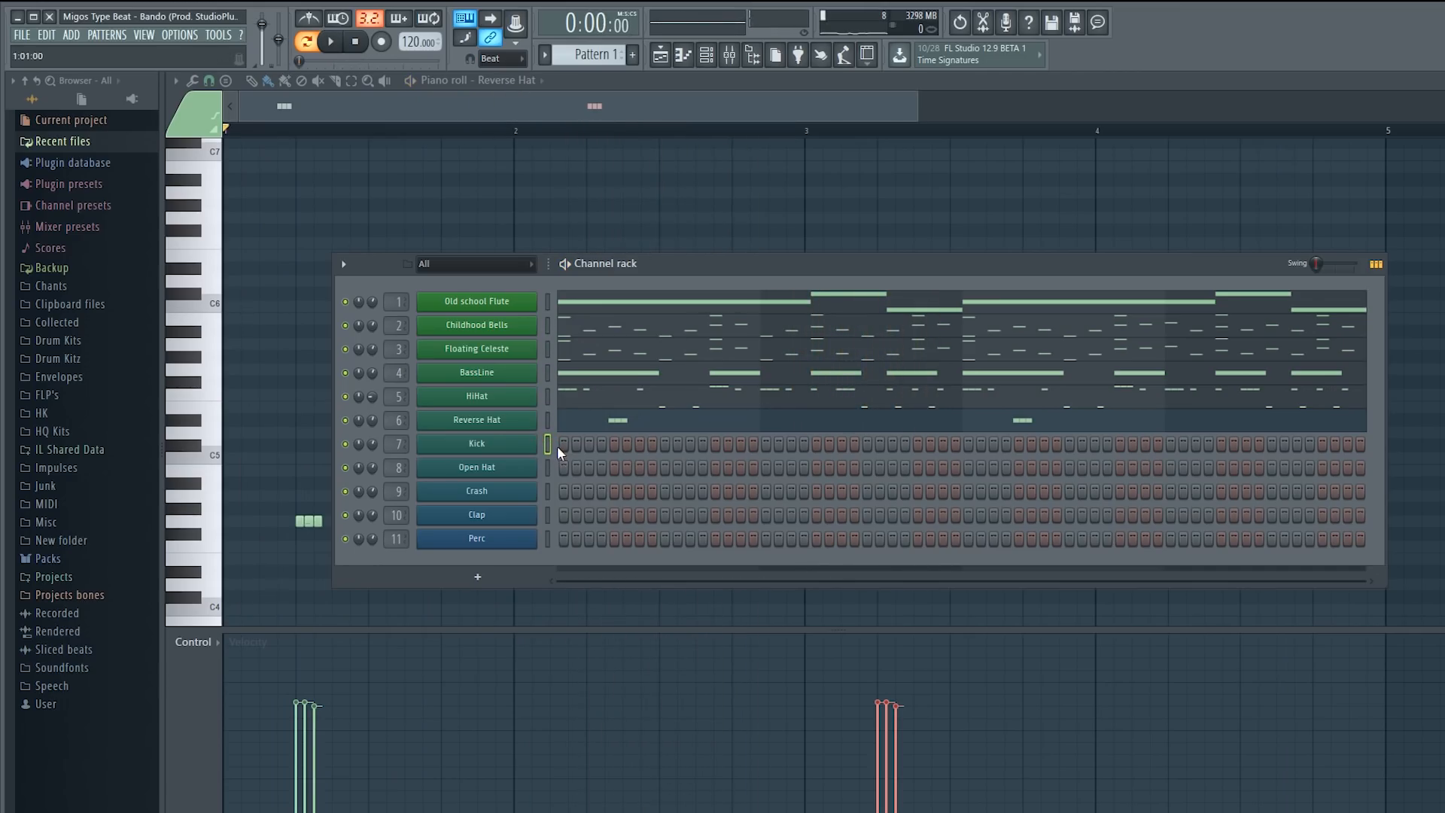
{"action": "left_click", "coordinate": [560, 444]}
{"action": "key", "text": "space"}
{"action": "left_click", "coordinate": [716, 444]}
{"action": "left_click", "coordinate": [817, 445]}
{"action": "left_click", "coordinate": [893, 444]}
- Continue the Kick pattern in the second half with hits on steps 33, 45, 53, 59 and 63
{"action": "left_click", "coordinate": [968, 444]}
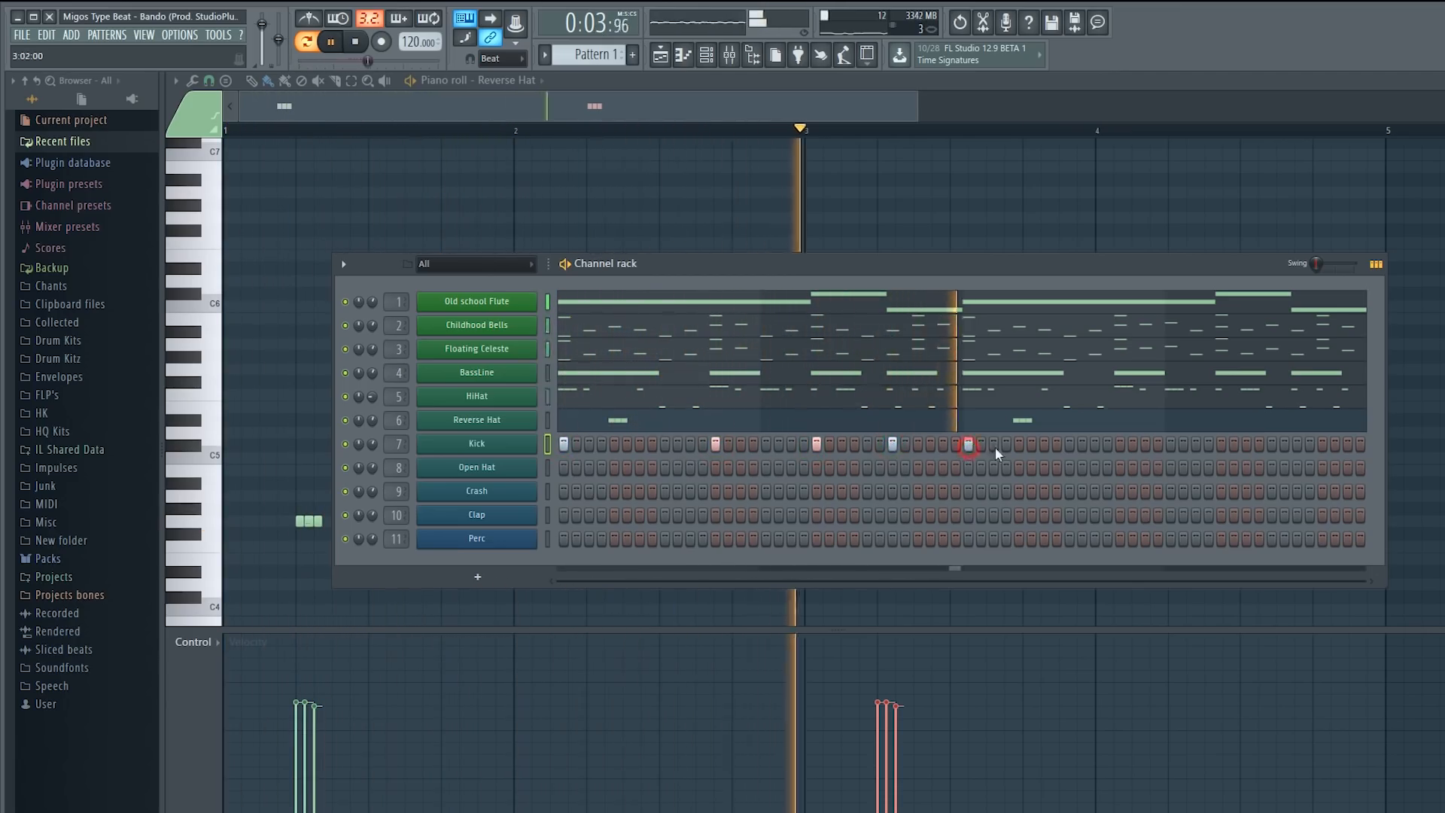
{"action": "left_click", "coordinate": [1121, 444]}
{"action": "left_click", "coordinate": [1220, 444]}
{"action": "left_click", "coordinate": [1322, 444]}
{"action": "right_click", "coordinate": [1322, 448]}
{"action": "left_click", "coordinate": [1297, 444]}
{"action": "left_click", "coordinate": [1348, 444]}
- In the Open Hat piano roll, hide the velocity lane, place a one-step C5 note on step 5 of bar 1 and replay the loop
{"action": "left_click", "coordinate": [548, 469]}
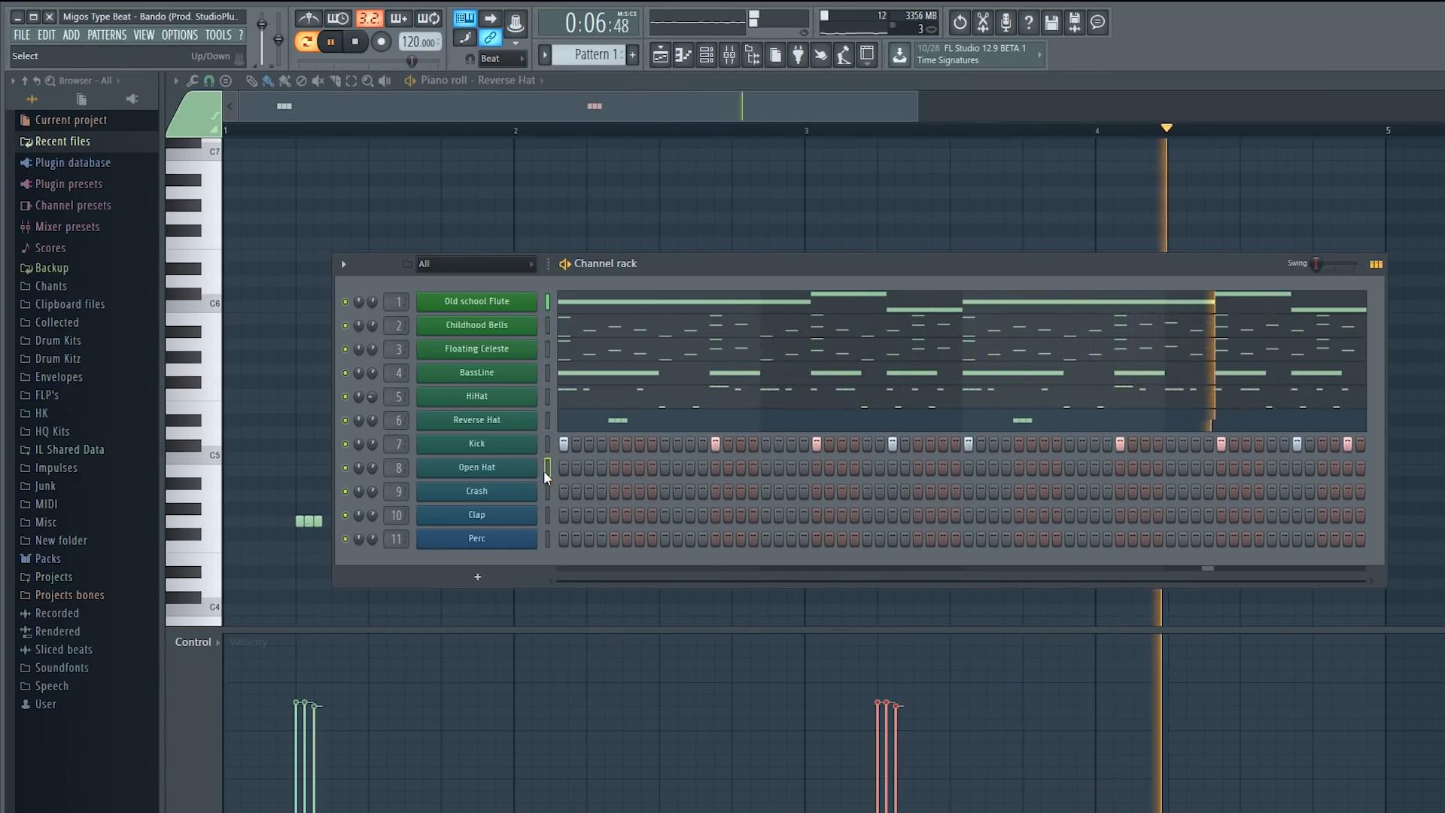
{"action": "key", "text": "space"}
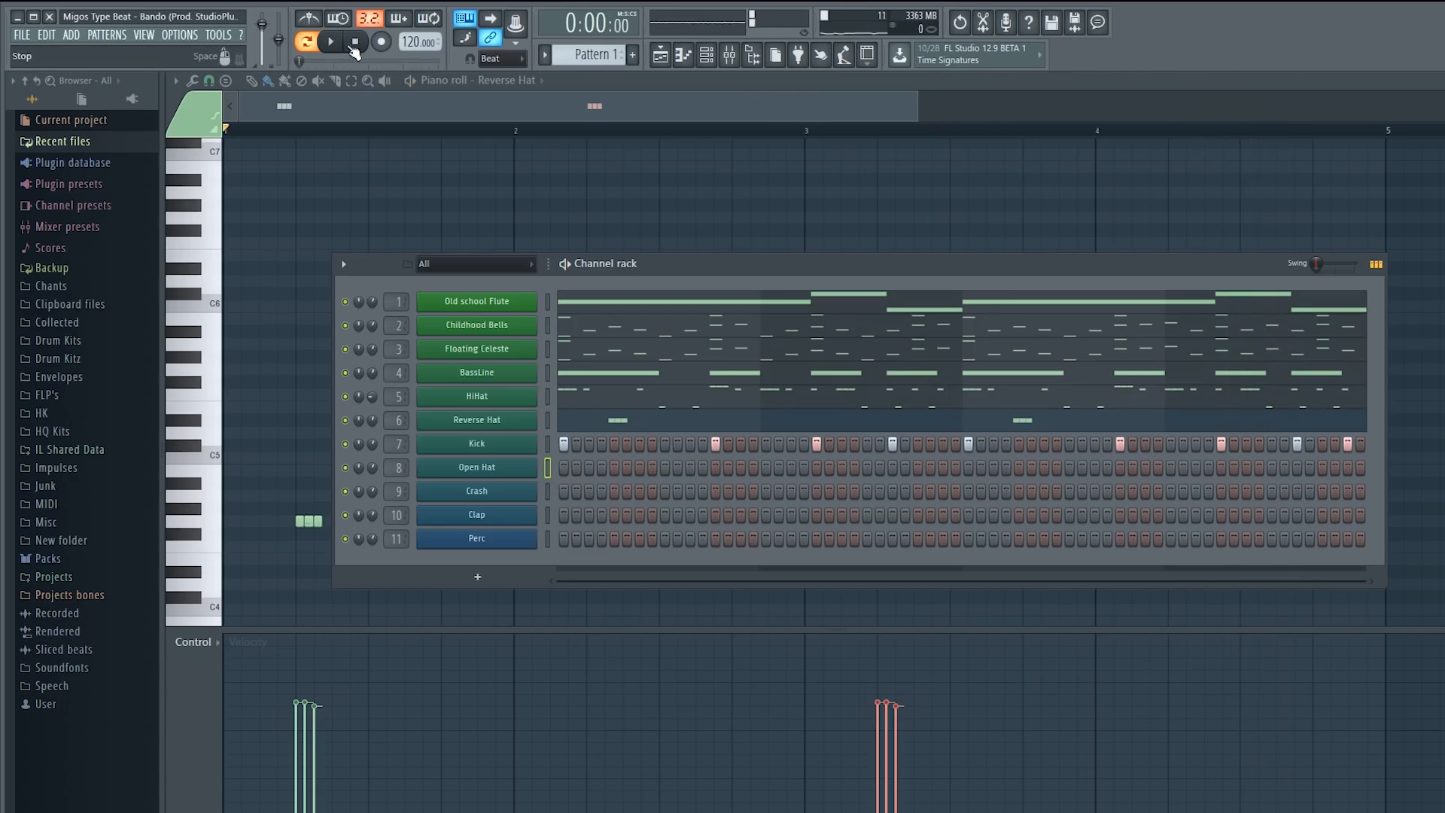
{"action": "right_click", "coordinate": [531, 474]}
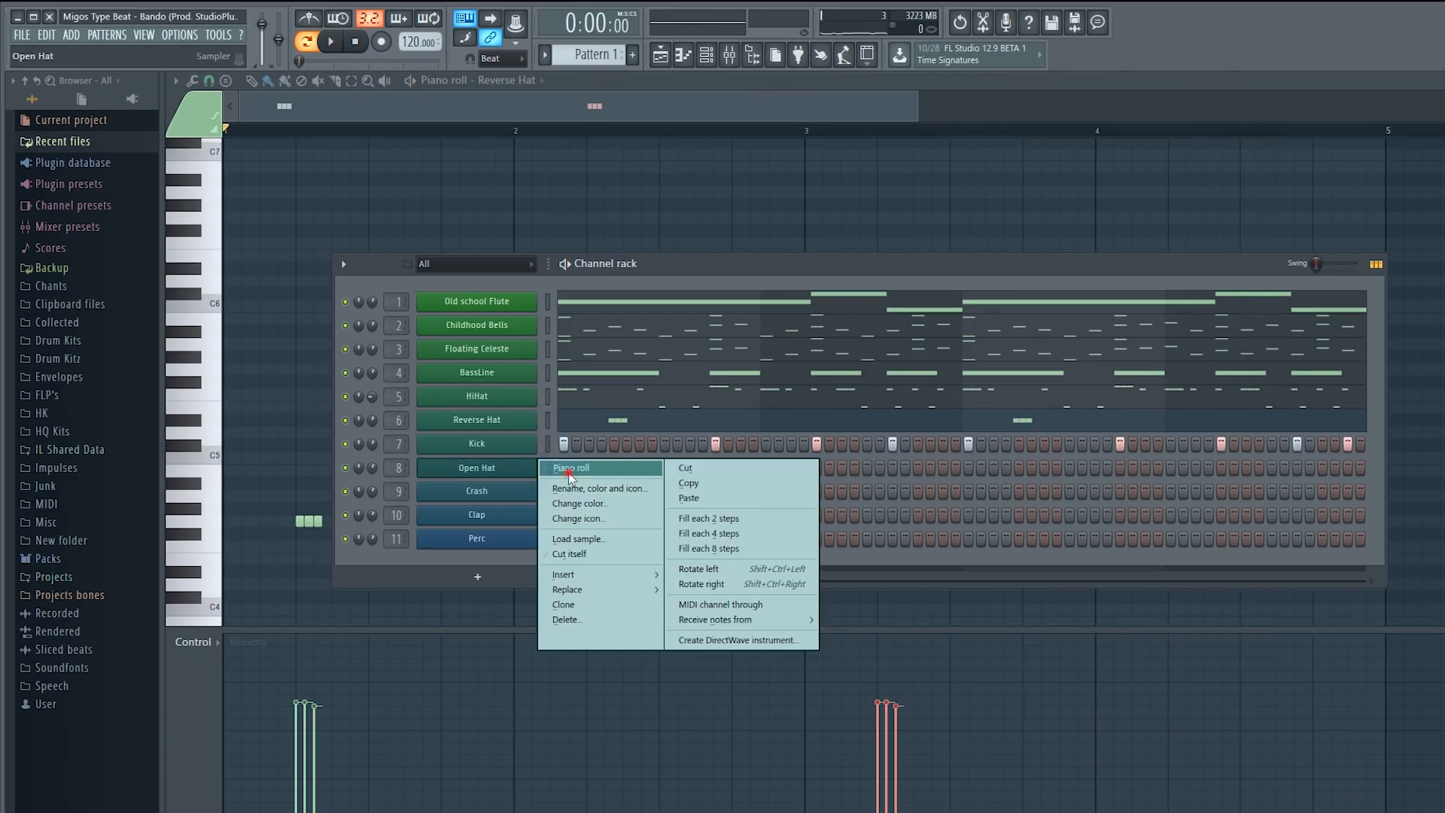
{"action": "left_click", "coordinate": [568, 468]}
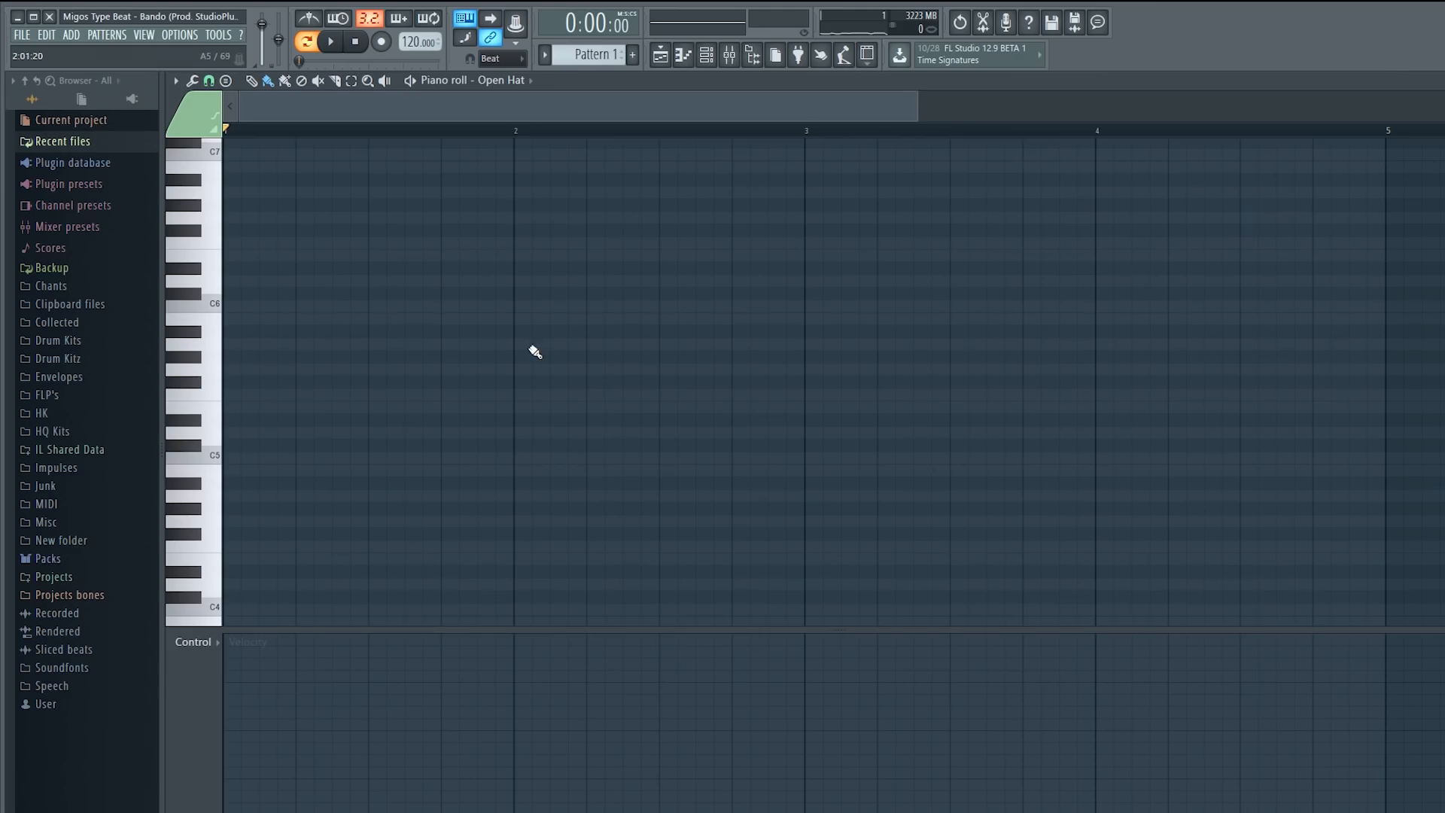
{"action": "scroll", "coordinate": [491, 550], "scroll_direction": "down", "scroll_amount": 2}
{"action": "left_click_drag", "start_coordinate": [525, 629], "coordinate": [489, 809]}
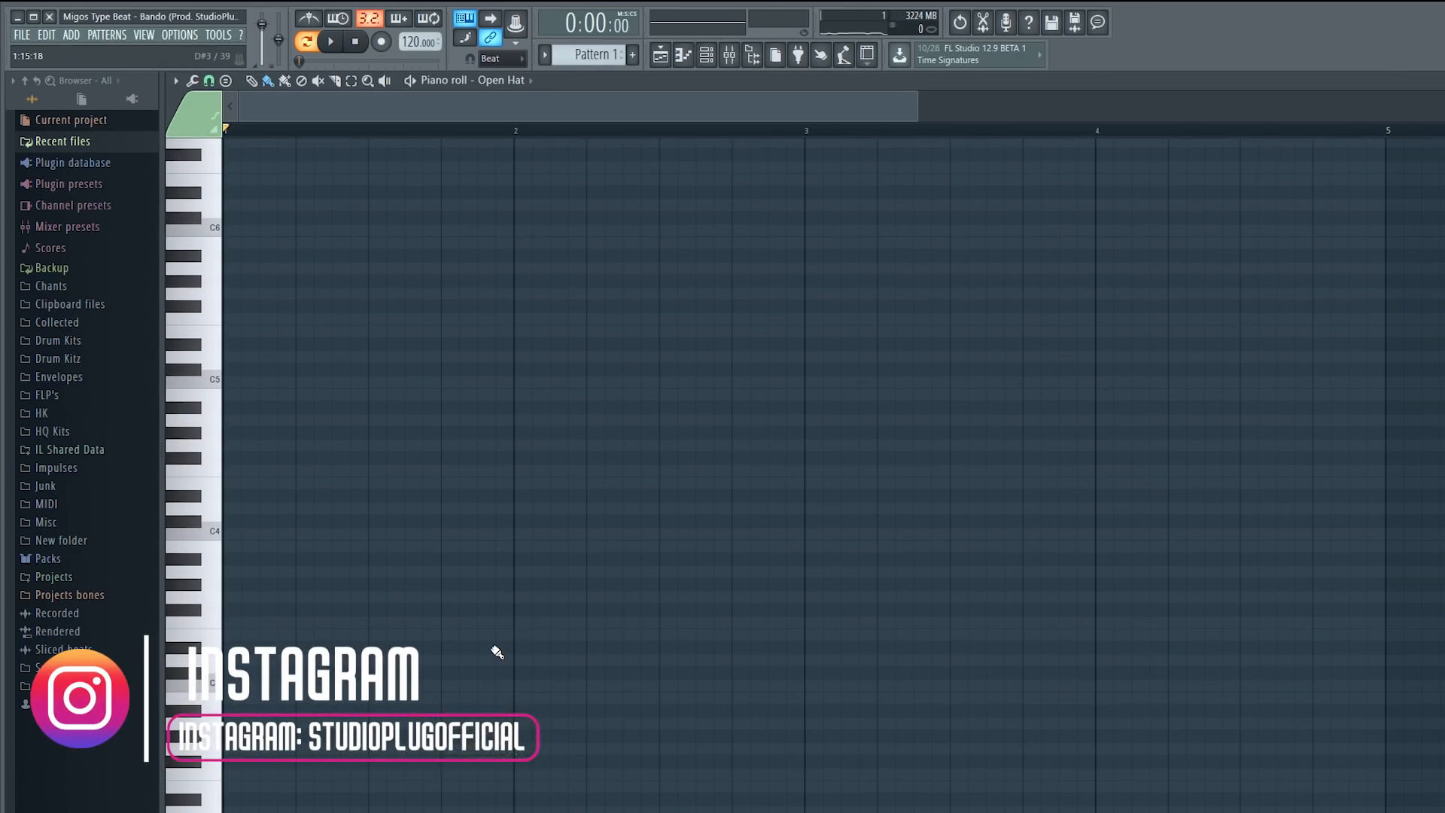
{"action": "key", "text": "q"}
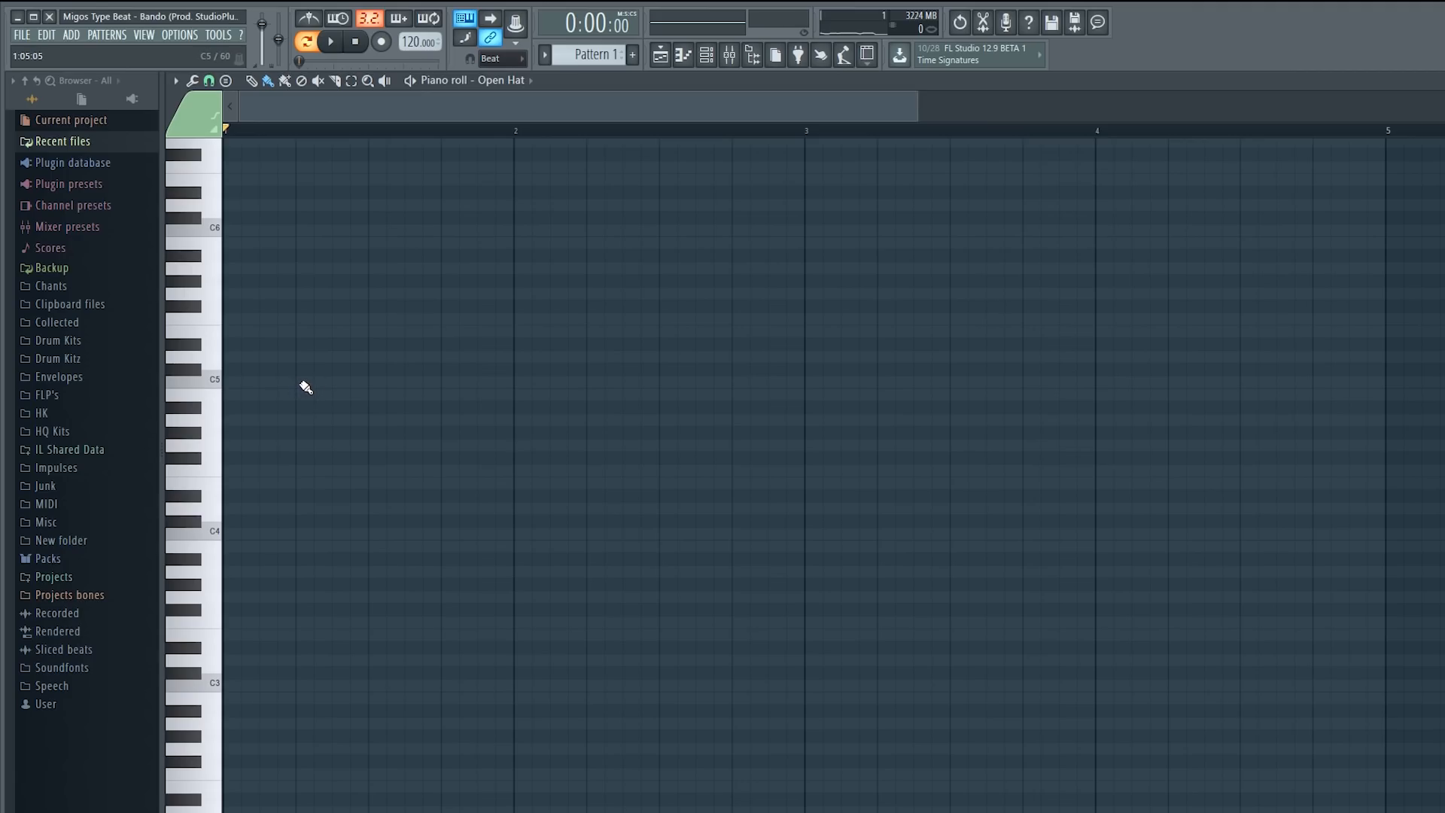
{"action": "key", "text": "space"}
{"action": "left_click_drag", "start_coordinate": [305, 385], "coordinate": [314, 384]}
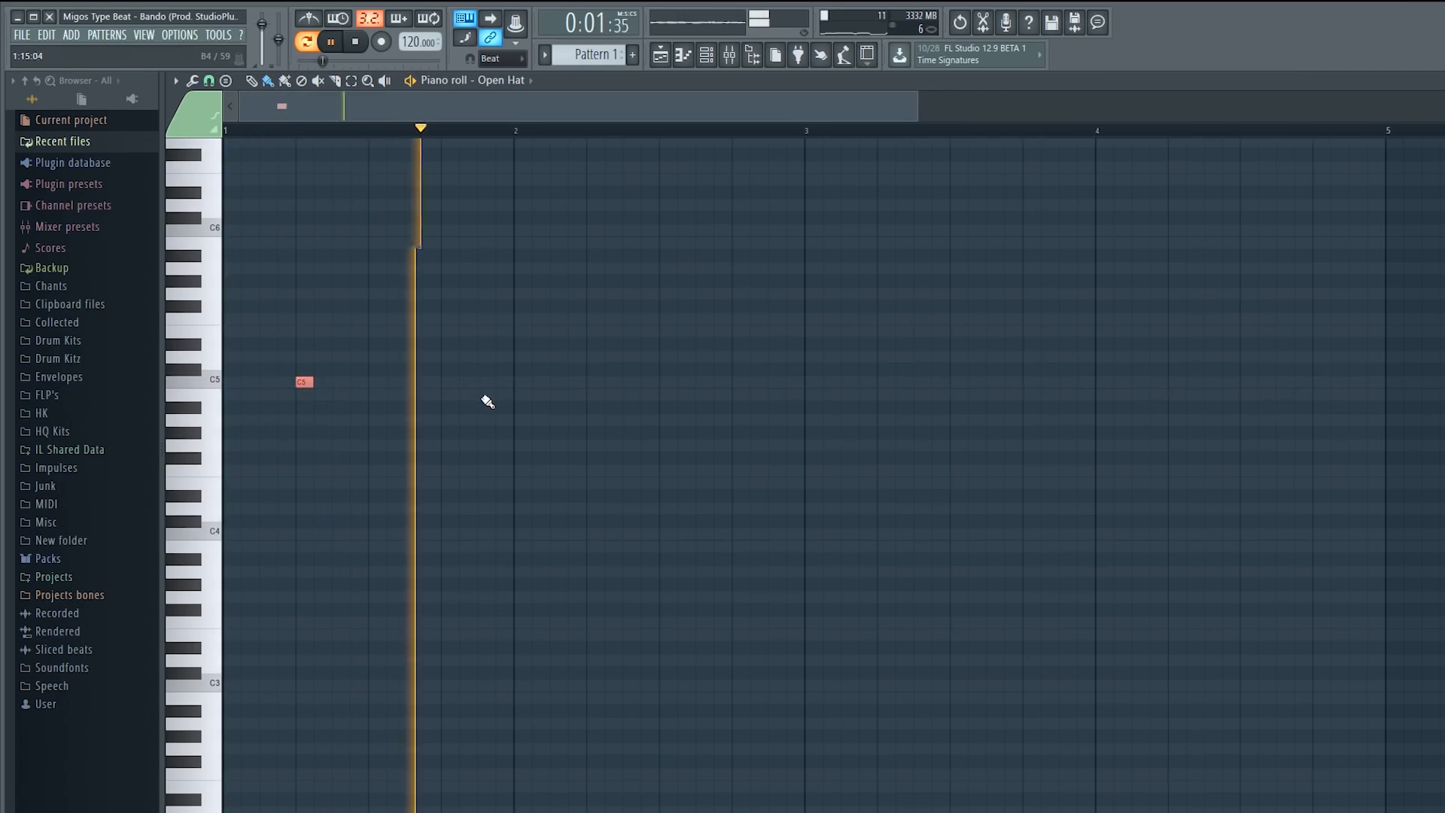
{"action": "key", "text": "space"}
{"action": "key", "text": "space"}
- Add a two-step C5 open hat on step 5 of bar 2 and a four-step C5 open hat on step 13
{"action": "left_click", "coordinate": [593, 383]}
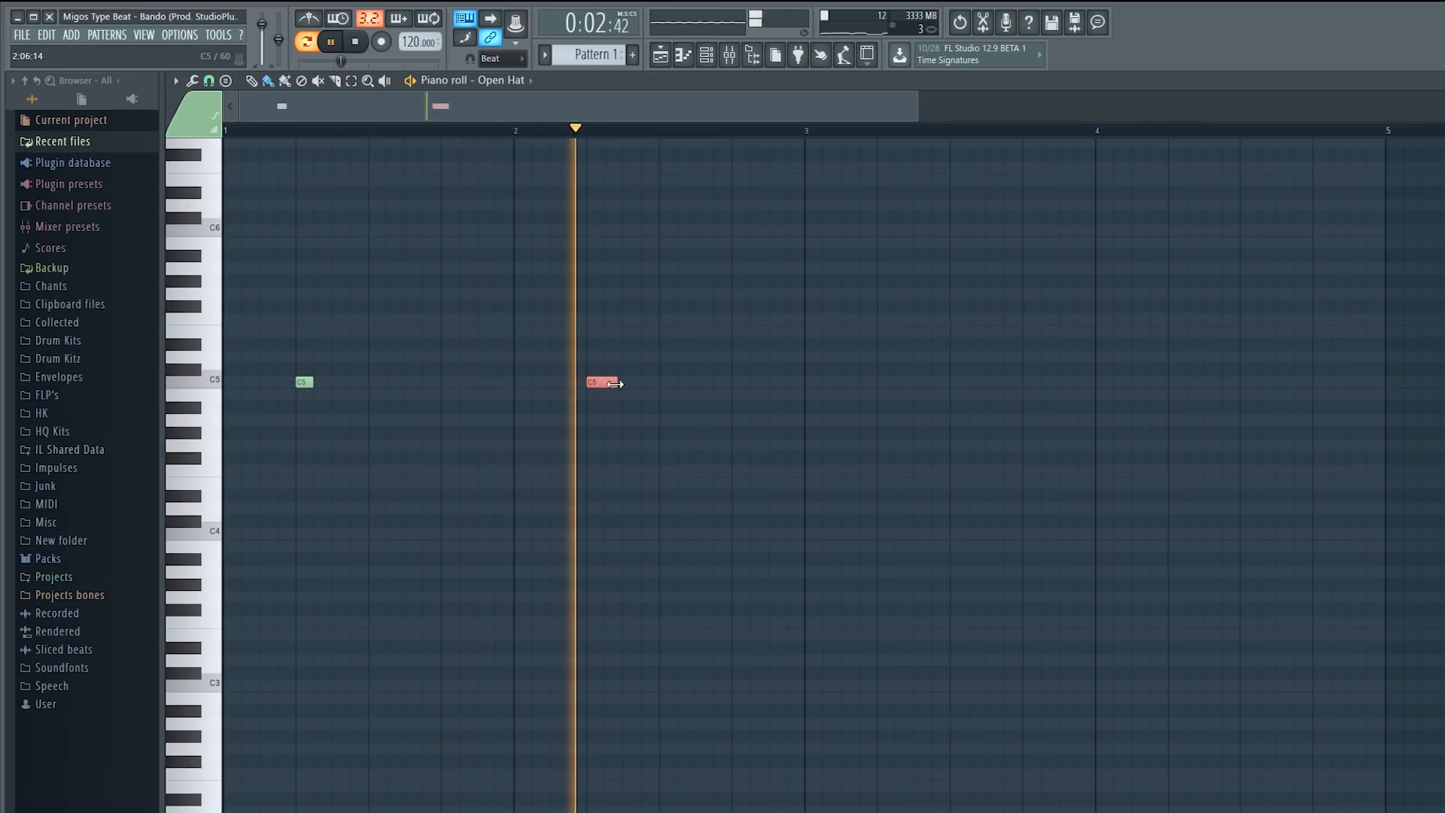
{"action": "left_click_drag", "start_coordinate": [614, 383], "coordinate": [619, 384]}
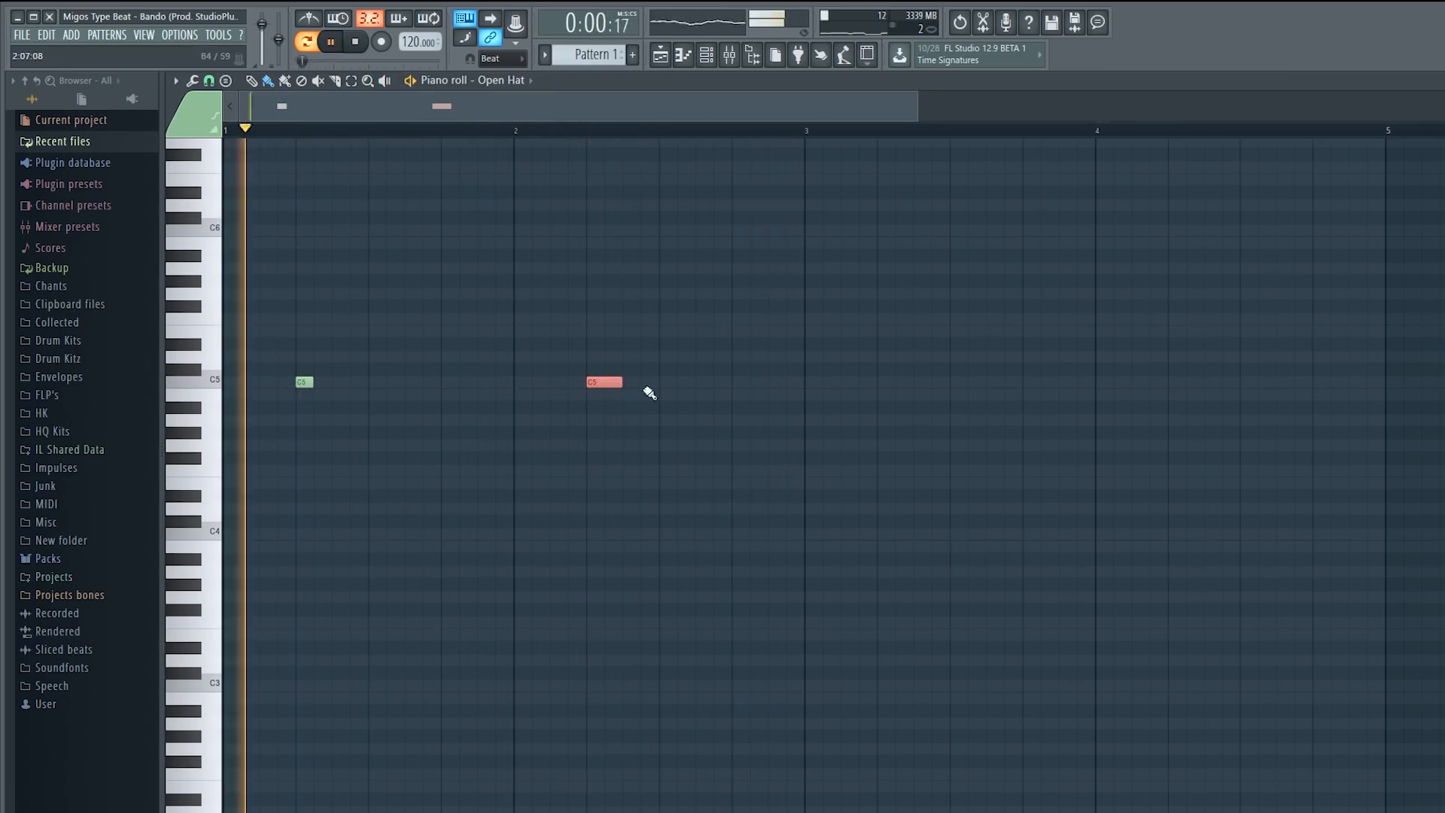
{"action": "left_click", "coordinate": [735, 385]}
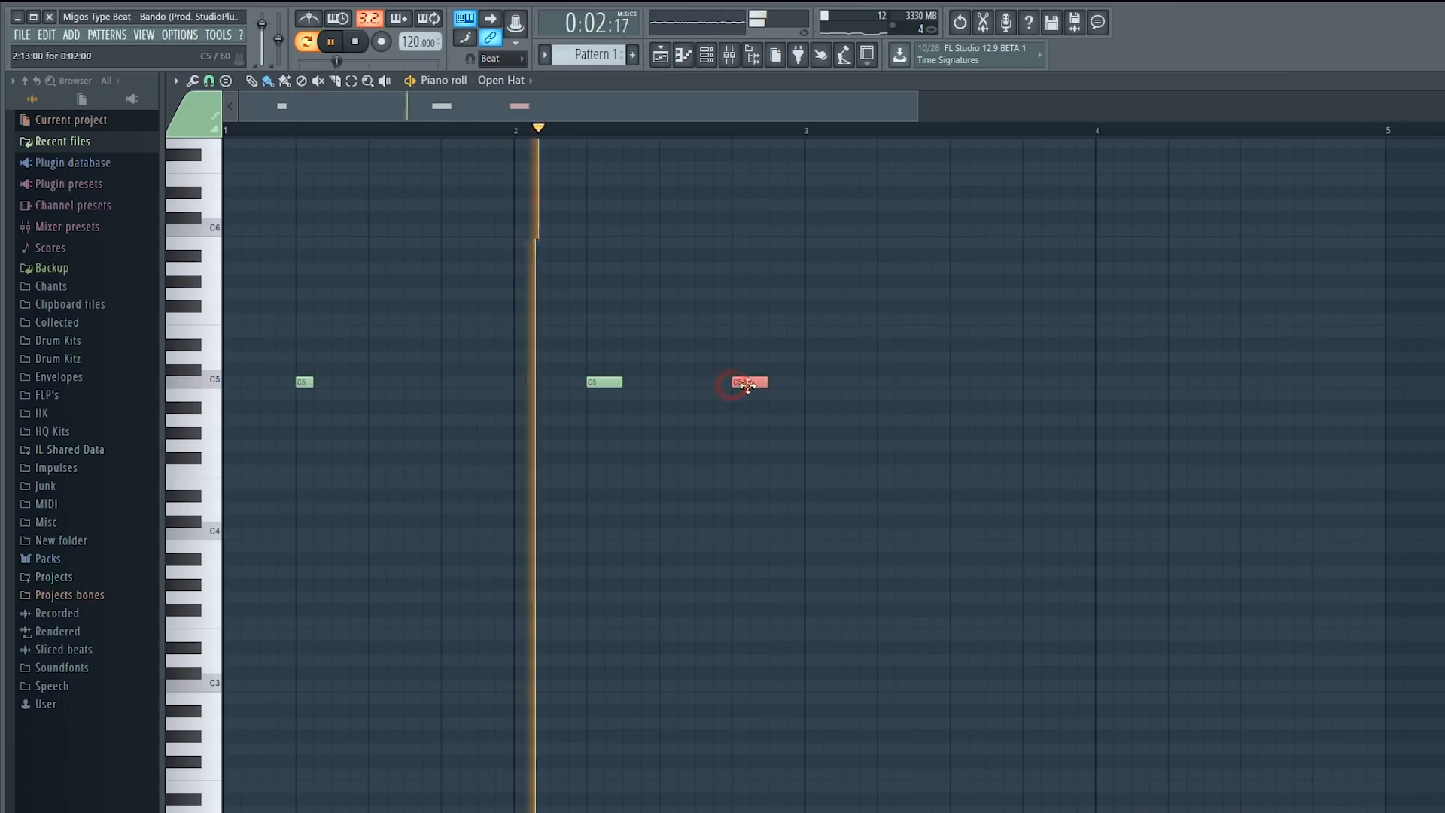
{"action": "left_click_drag", "start_coordinate": [769, 384], "coordinate": [804, 383]}
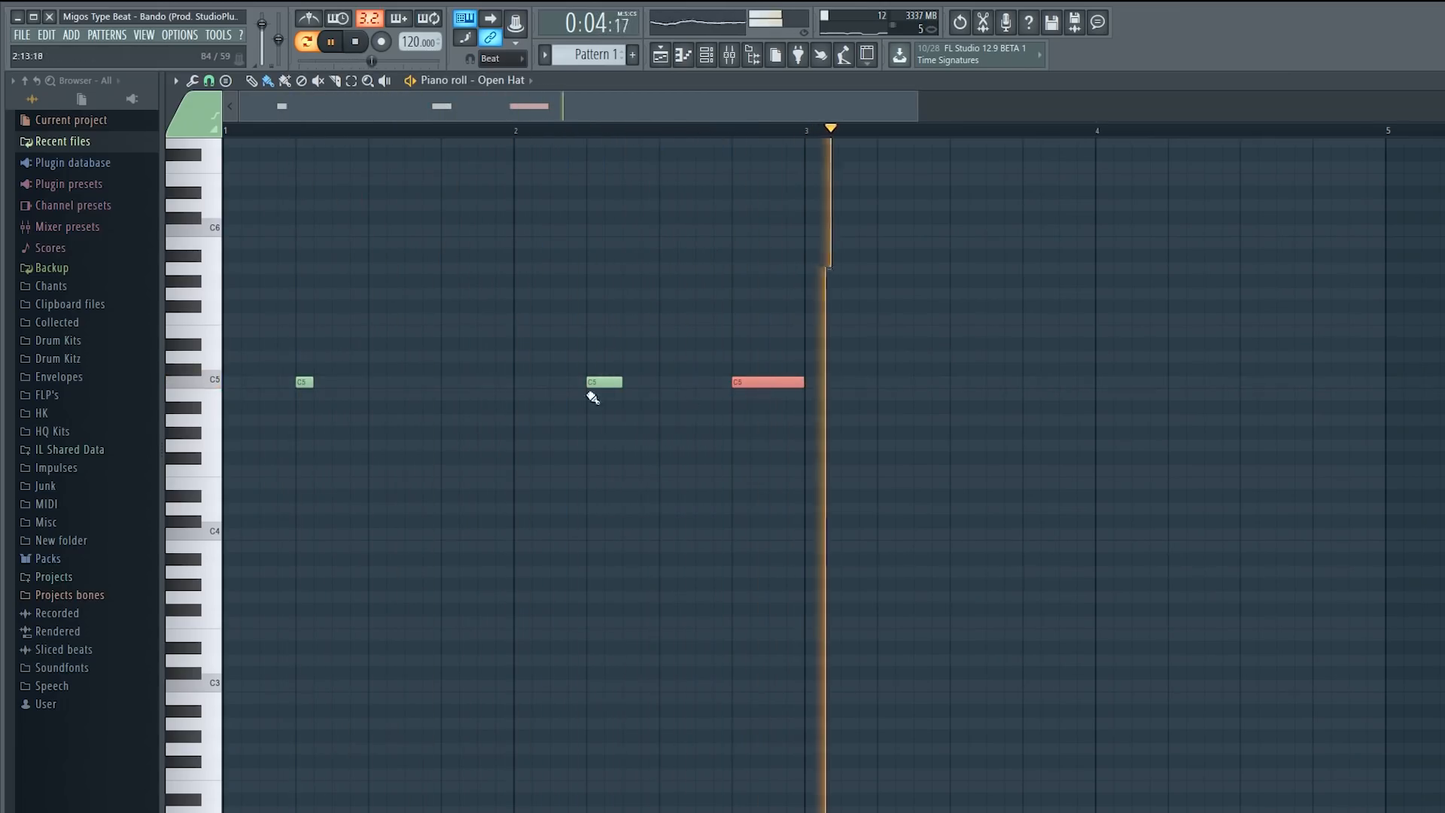
- Duplicate the three open hat notes into bars 3 and 4, aligning the first copy with step 5 of bar 3
{"action": "key", "text": "ctrl+a"}
{"action": "left_click_drag", "start_coordinate": [305, 384], "coordinate": [860, 399]}
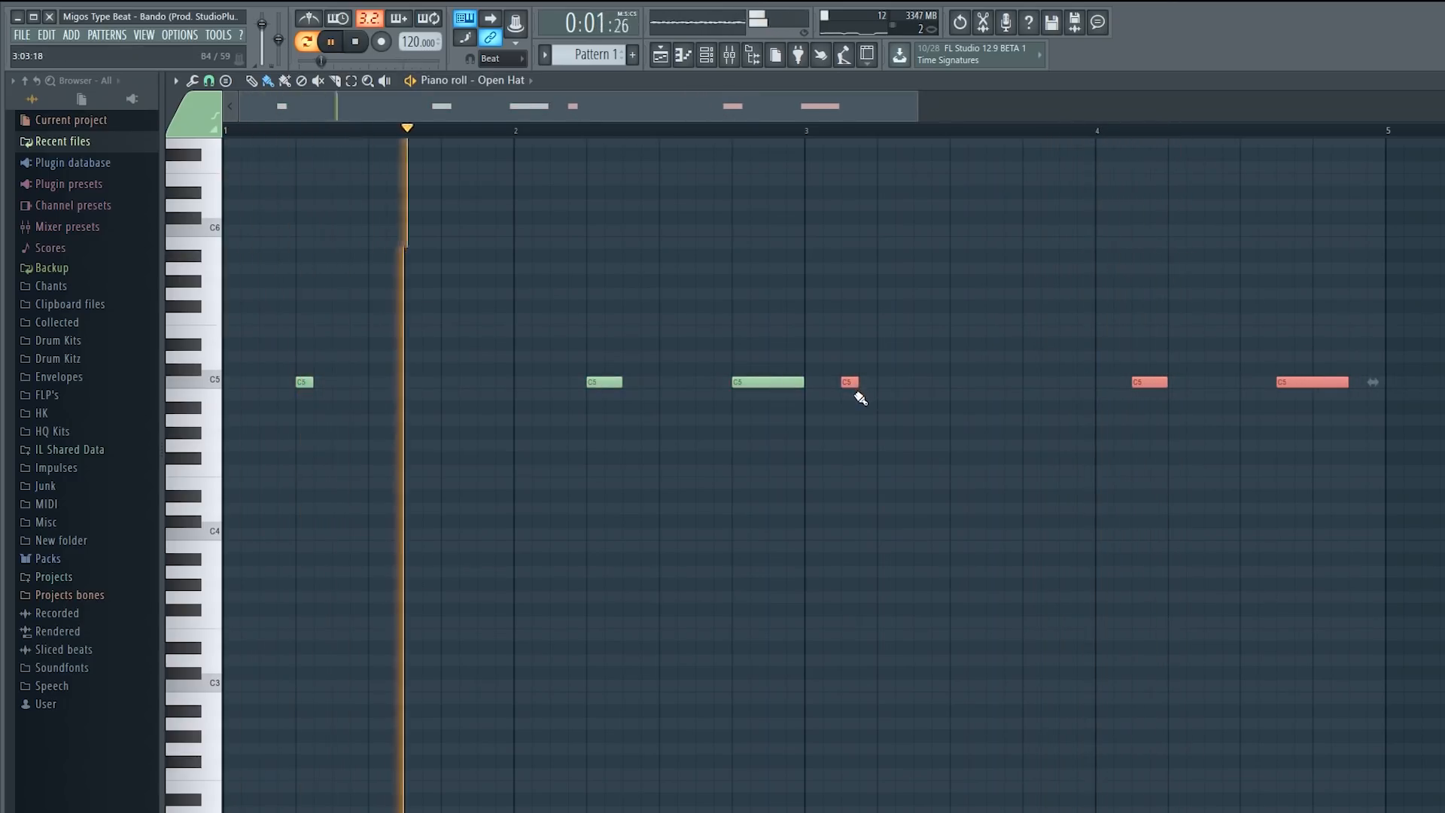
{"action": "left_click_drag", "start_coordinate": [916, 109], "coordinate": [1156, 162]}
{"action": "key", "text": "space"}
{"action": "key", "text": "space"}
{"action": "left_click_drag", "start_coordinate": [684, 381], "coordinate": [714, 380]}
{"action": "key", "text": "space"}
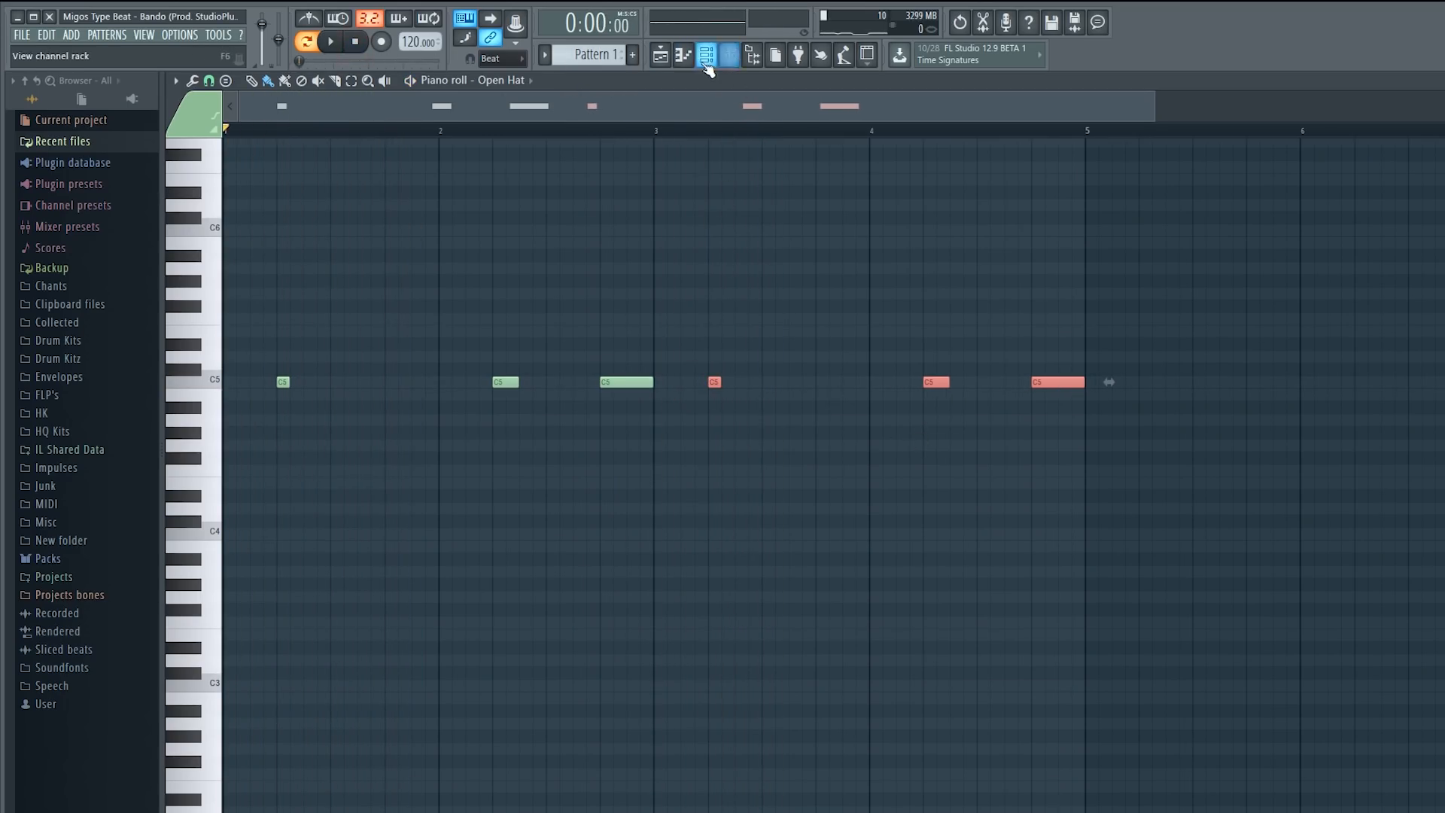
- Show the channel rack, place a Crash hit on step 1 and preview the loop
{"action": "left_click", "coordinate": [706, 63]}
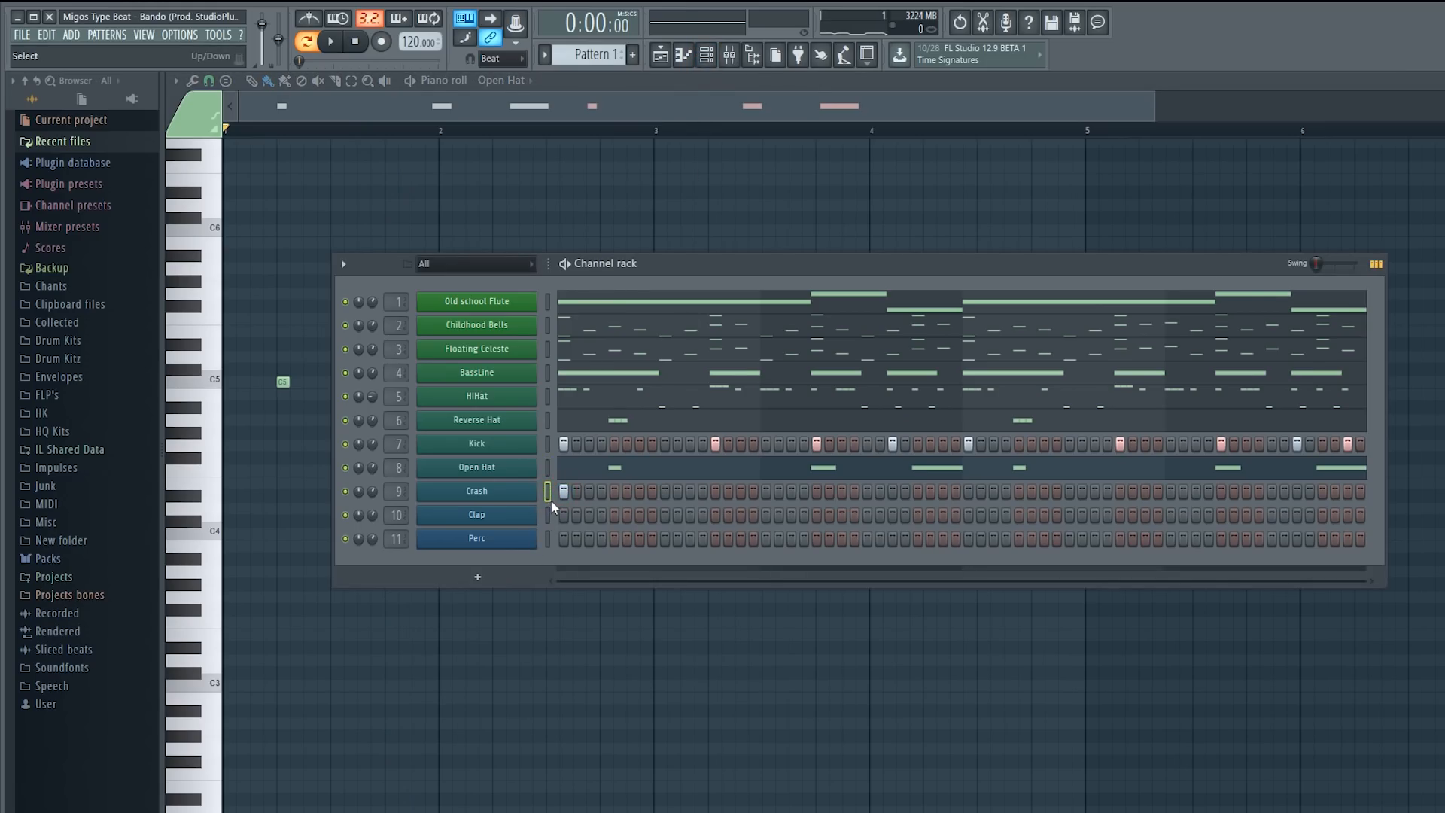
{"action": "key", "text": "space"}
{"action": "key", "text": "space"}
{"action": "key", "text": "space"}
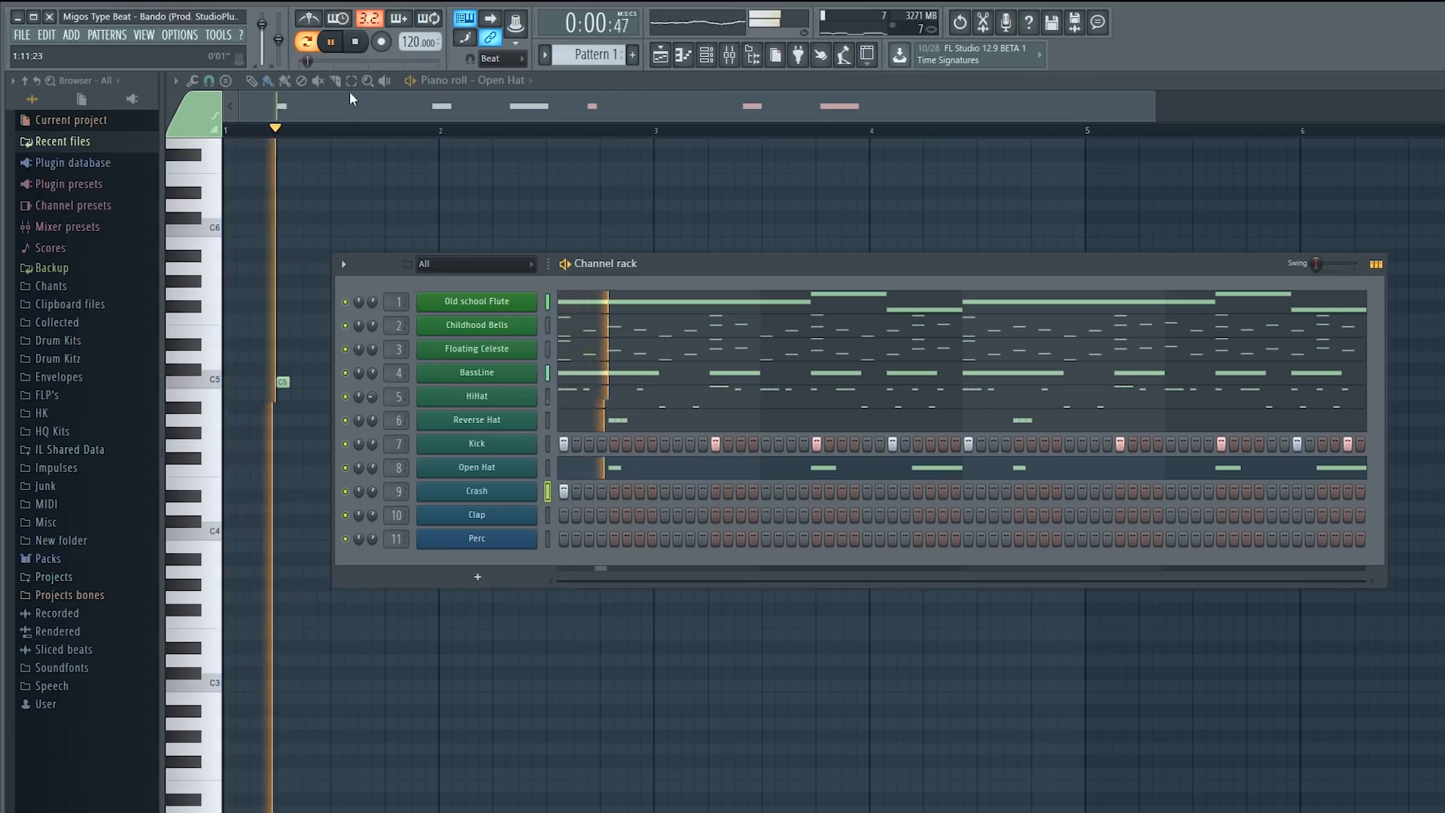
{"action": "left_click", "coordinate": [356, 43]}
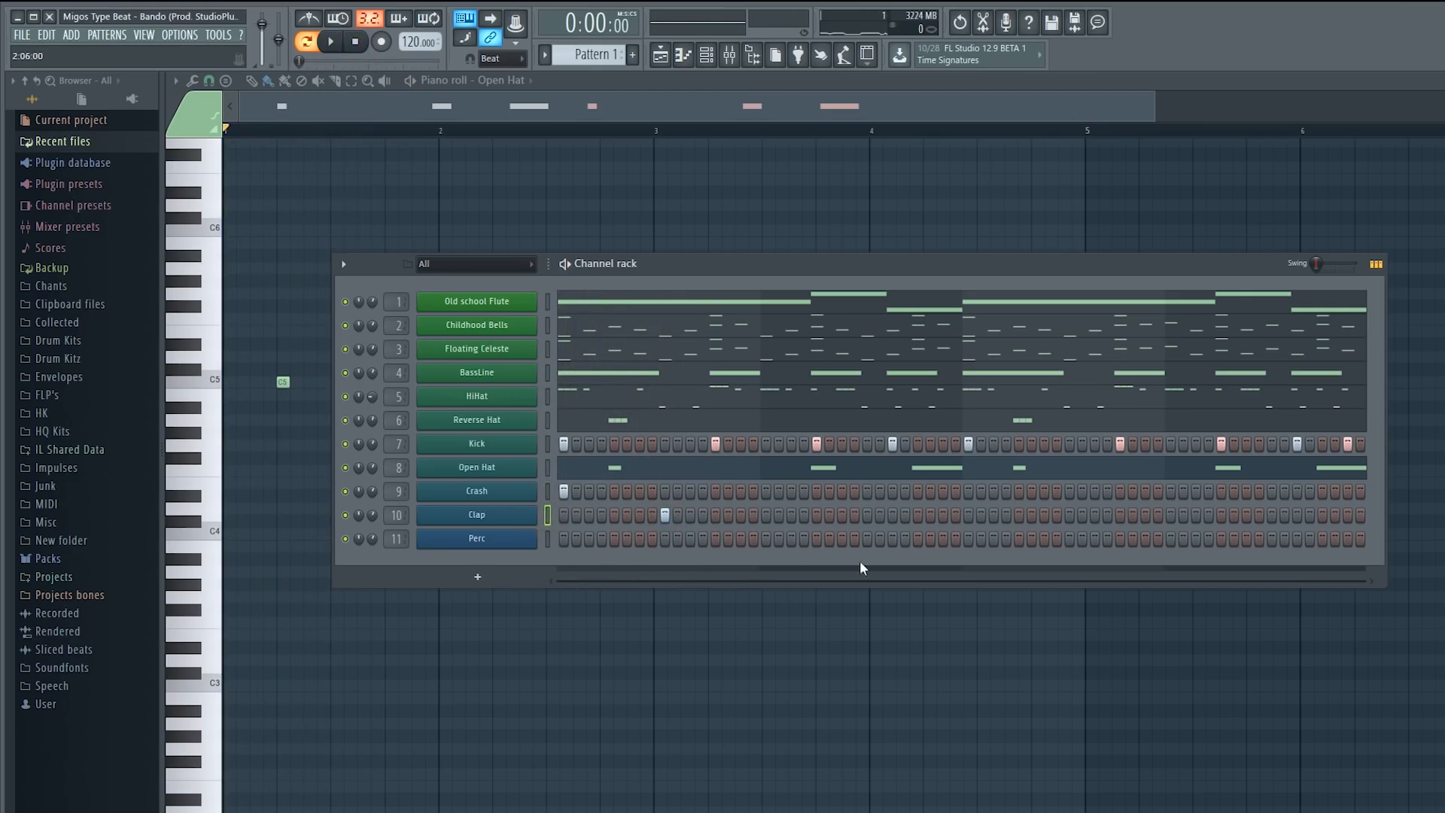
- Place claps on steps 9, 25, 41 and 57 of the Clap channel
{"action": "left_click", "coordinate": [867, 515]}
{"action": "left_click", "coordinate": [1068, 515]}
{"action": "left_click", "coordinate": [1272, 515]}
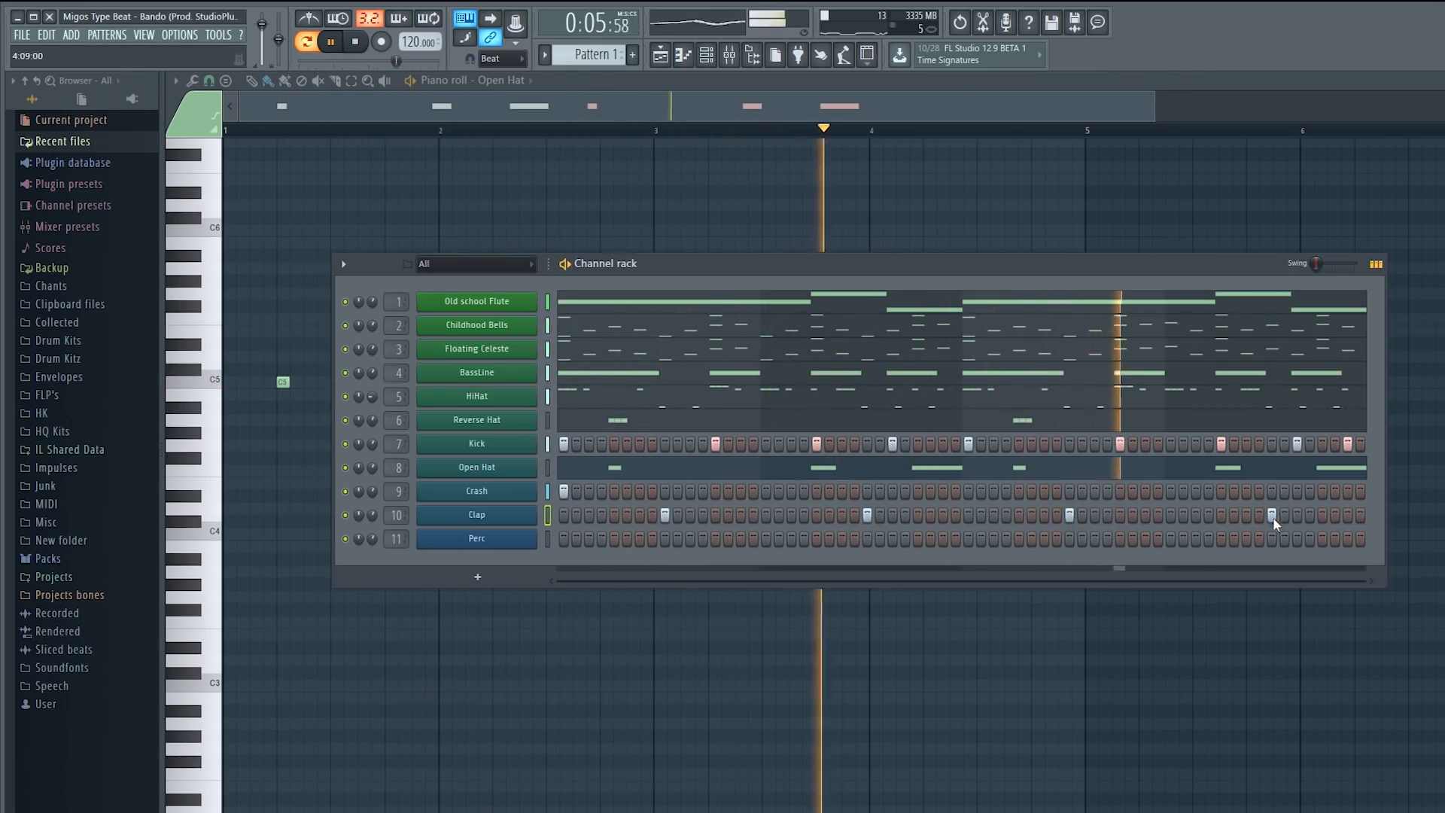
{"action": "key", "text": "space"}
- Place percussion hits on steps 7, 19, 39 and 51 of the Perc channel and stop playback
{"action": "left_click", "coordinate": [639, 539]}
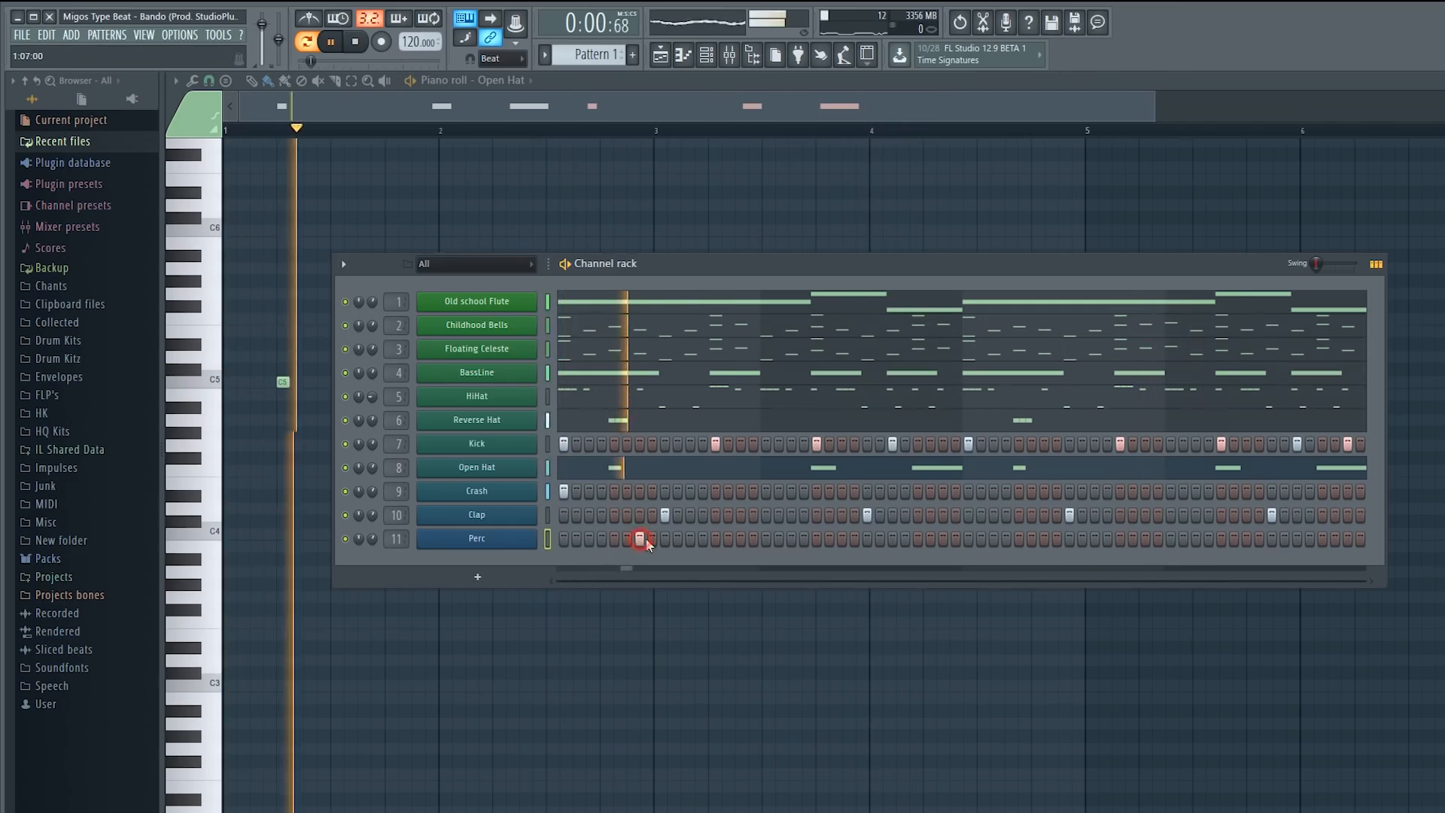
{"action": "left_click", "coordinate": [793, 539]}
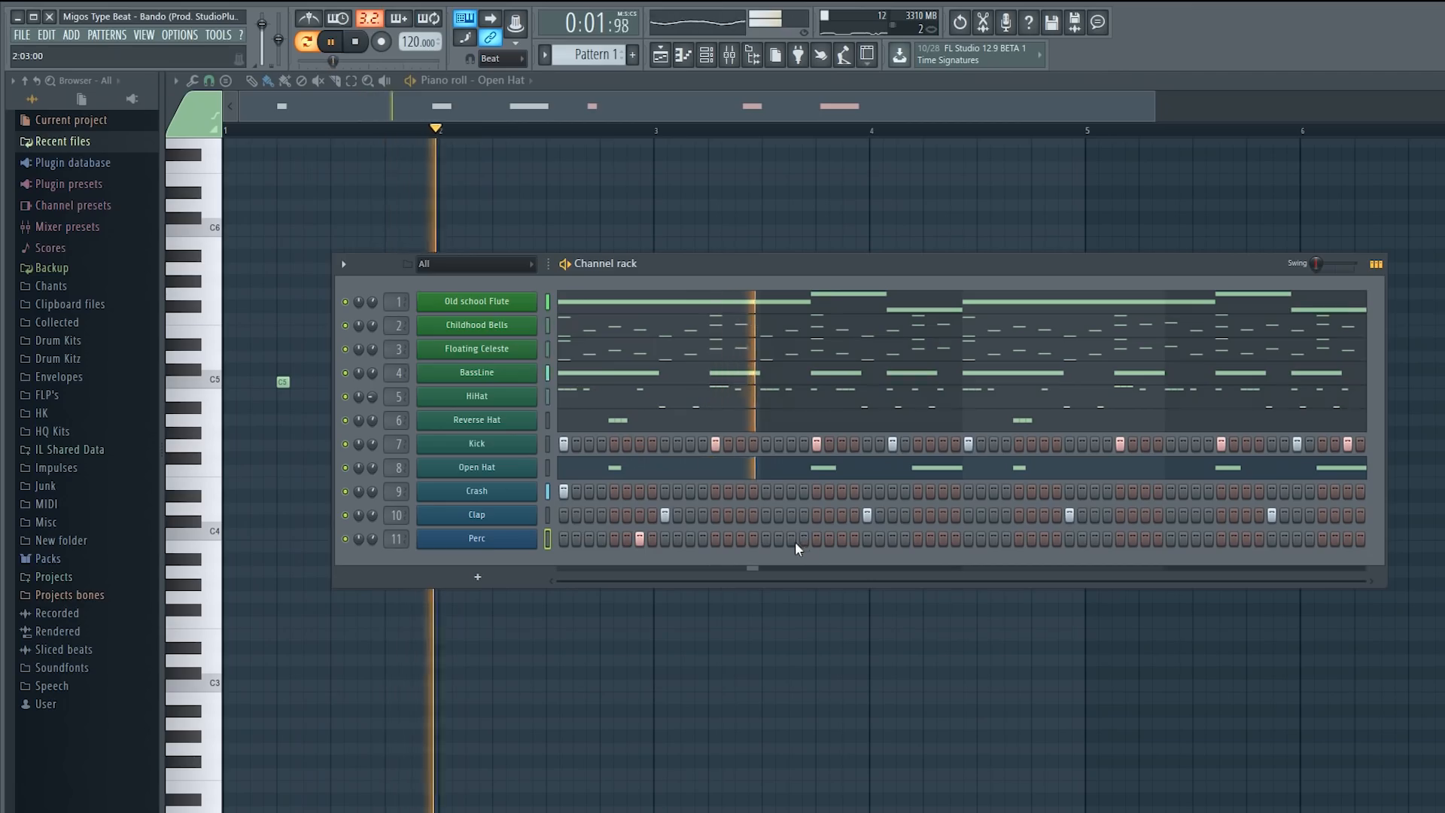
{"action": "left_click", "coordinate": [1045, 543]}
{"action": "left_click", "coordinate": [1197, 540]}
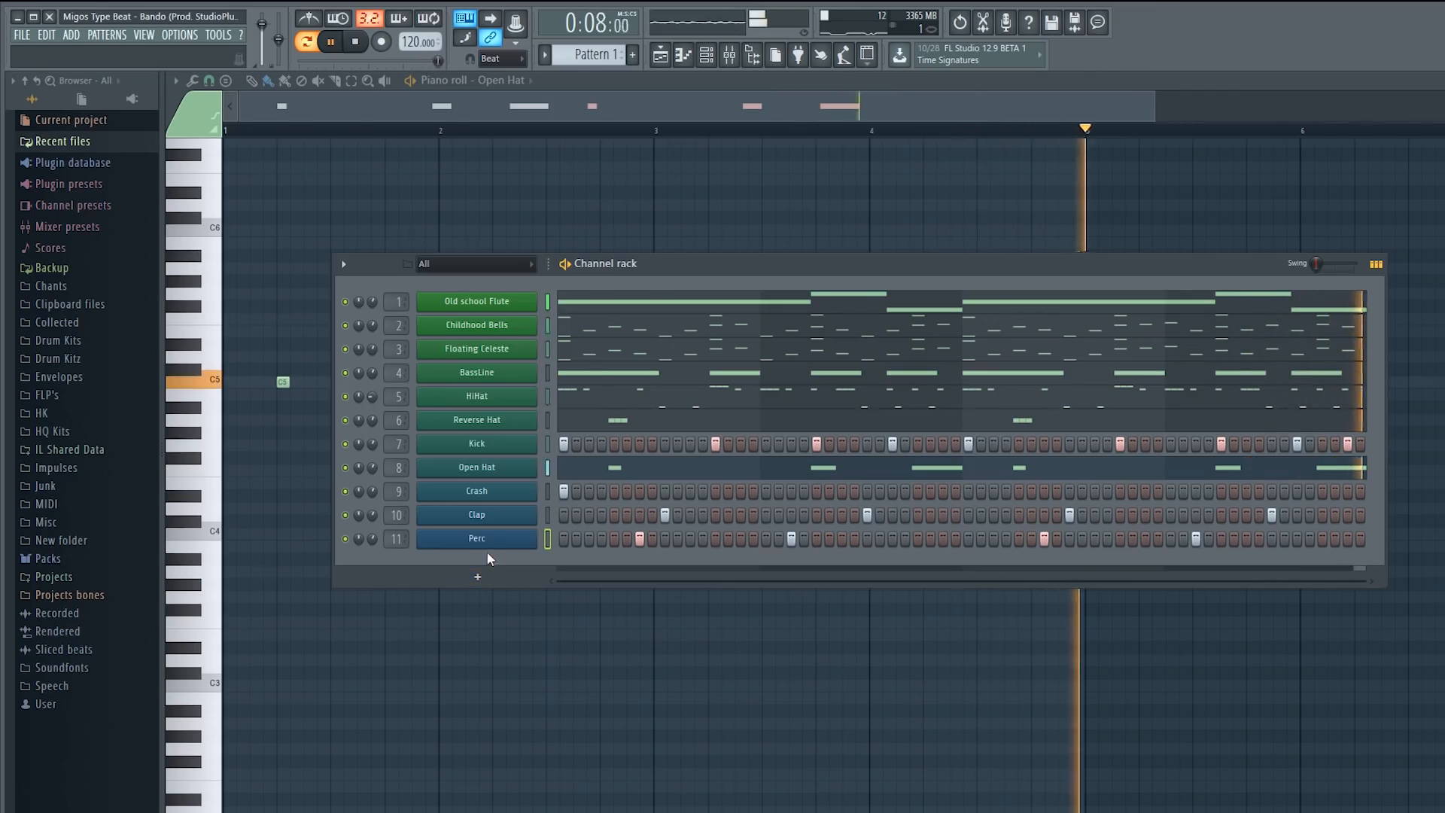
{"action": "key", "text": "space"}
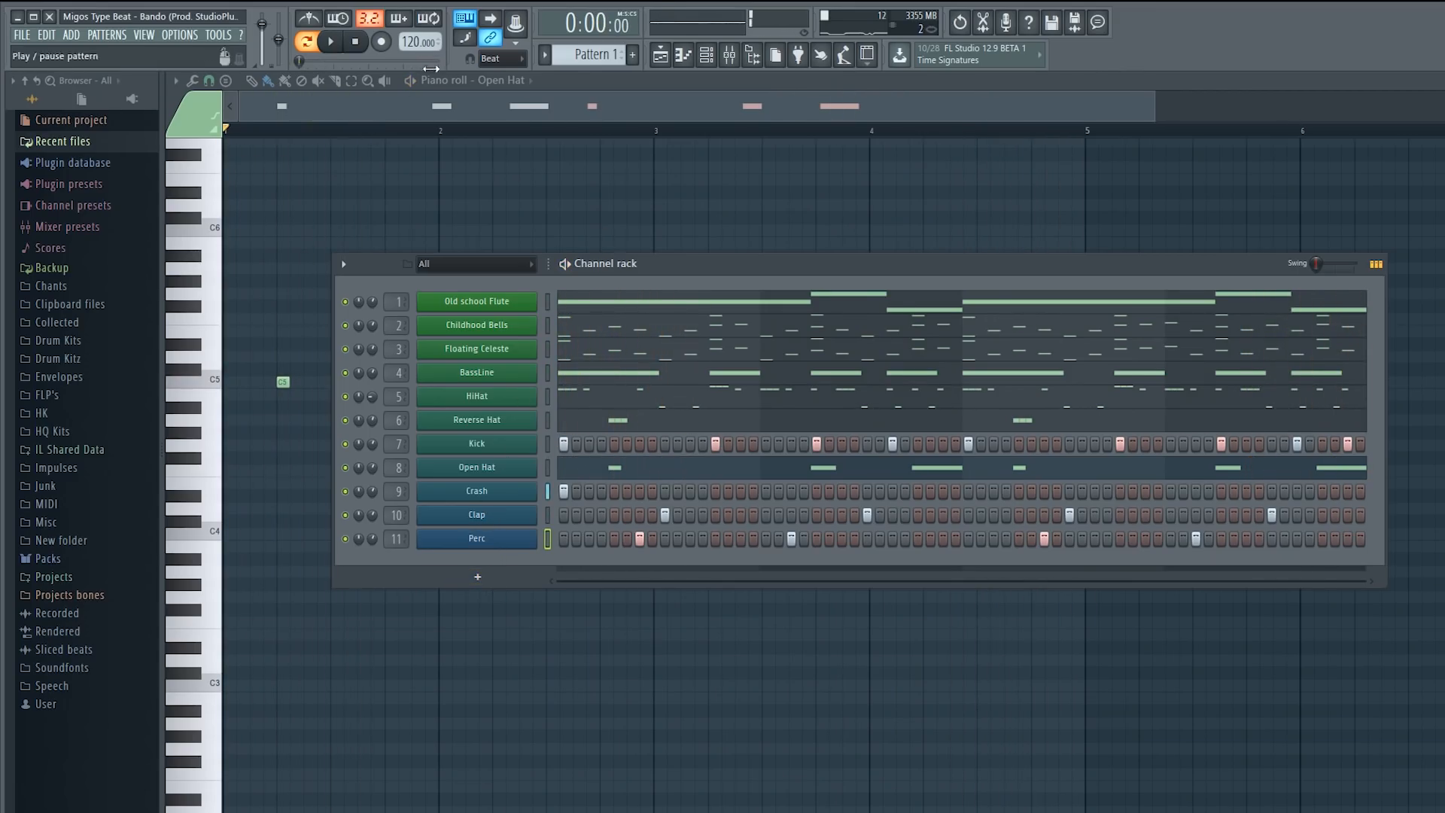
- Show the mixer and solo the Old school Flute track
{"action": "left_click", "coordinate": [729, 56]}
{"action": "left_click_drag", "start_coordinate": [734, 172], "coordinate": [817, 162]}
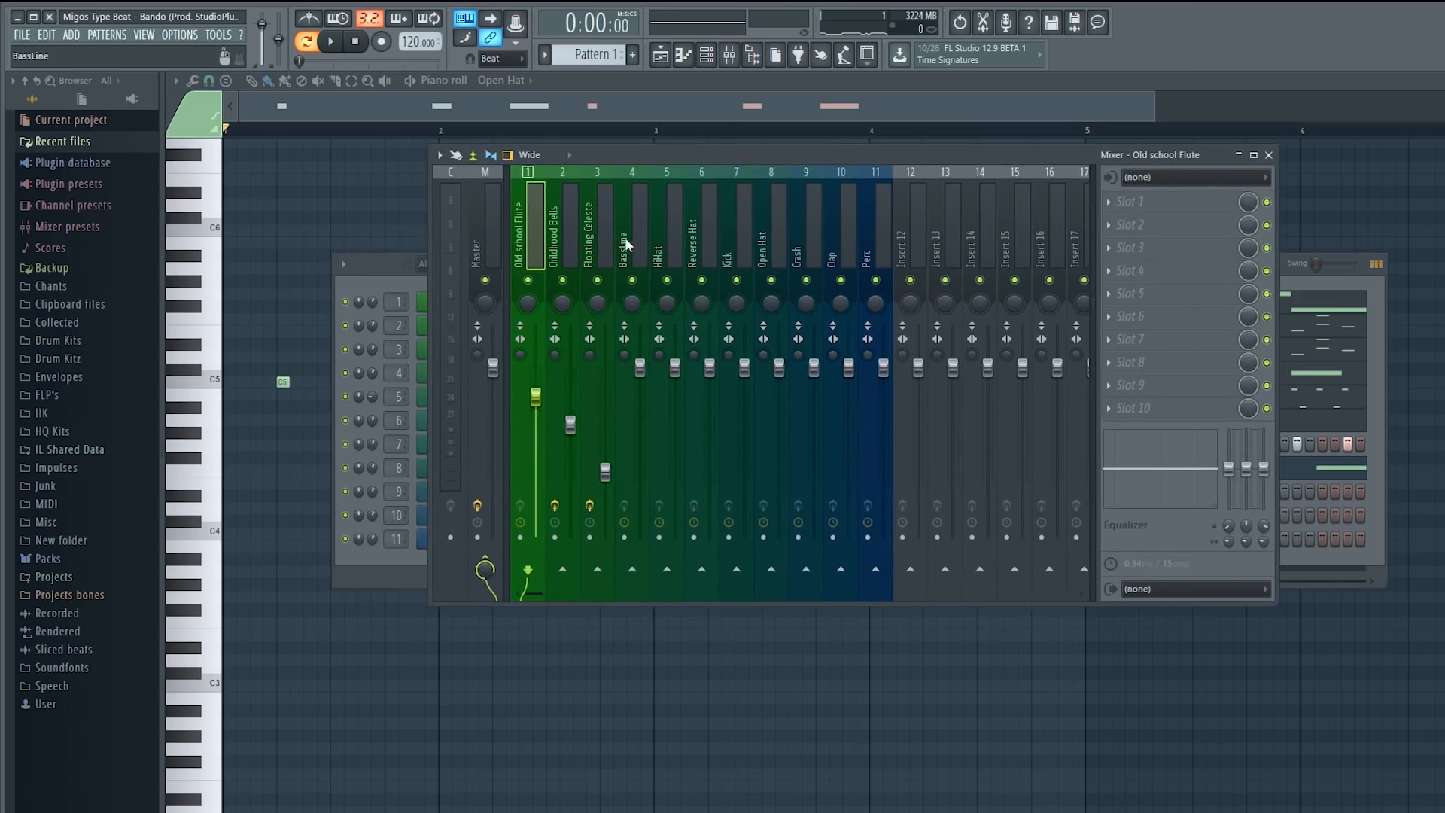
{"action": "left_click_drag", "start_coordinate": [622, 173], "coordinate": [552, 174]}
{"action": "left_click", "coordinate": [466, 235]}
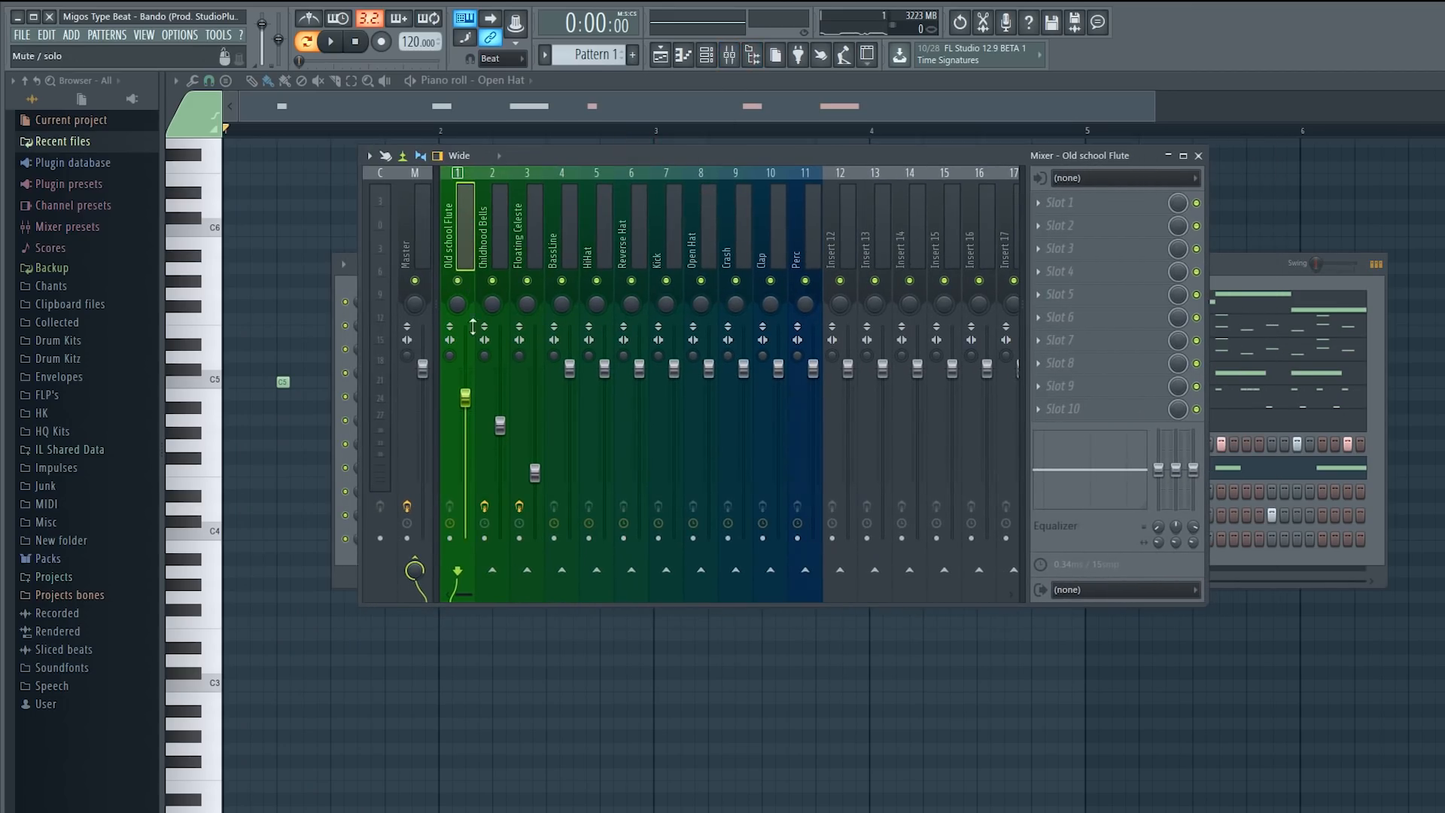
{"action": "right_click", "coordinate": [461, 285]}
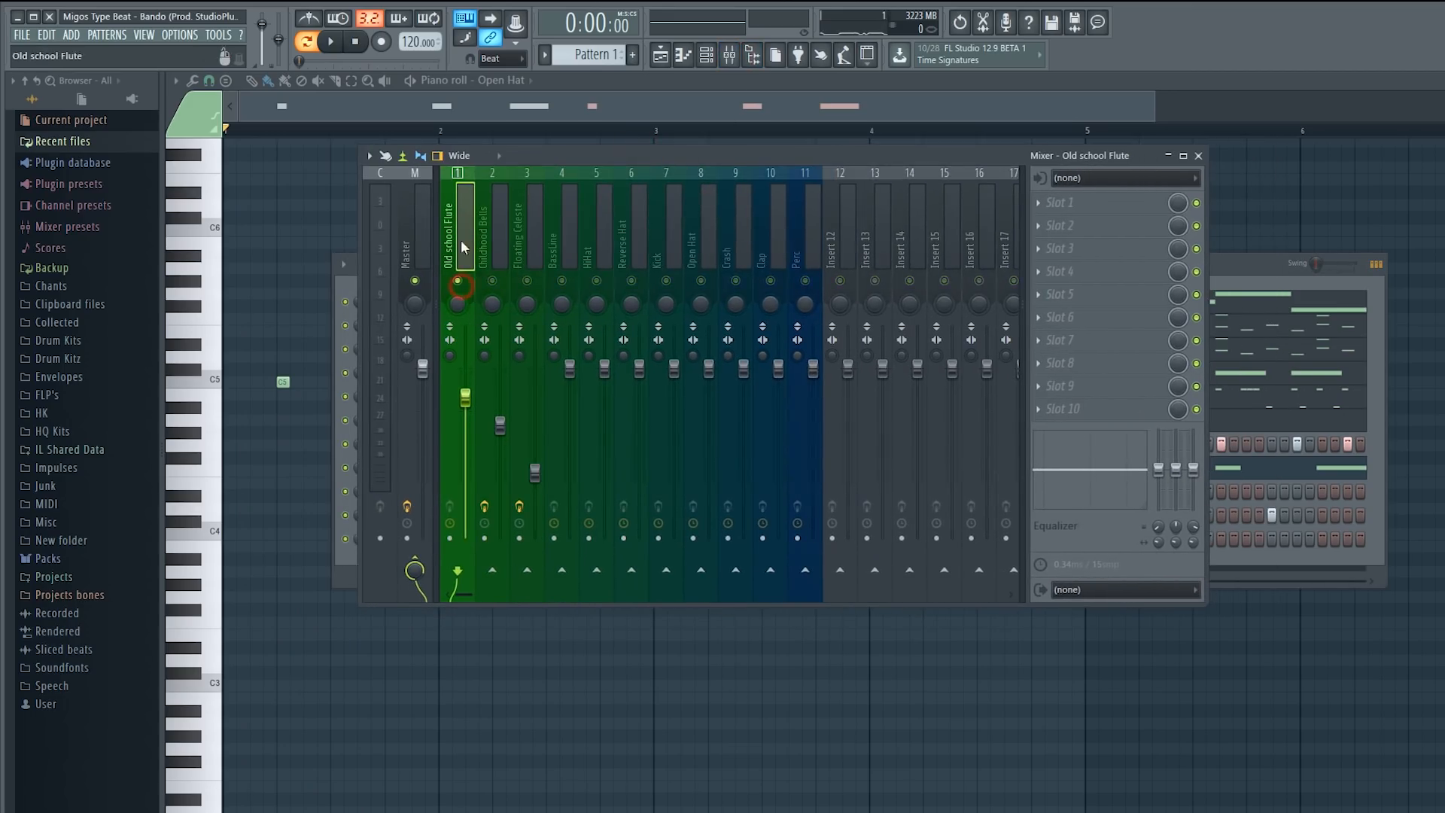
- Load Fruity Parametric EQ 2 in the flute's first effect slot and cut the lows with band 1 and the highs with band 7
{"action": "left_click", "coordinate": [1073, 203]}
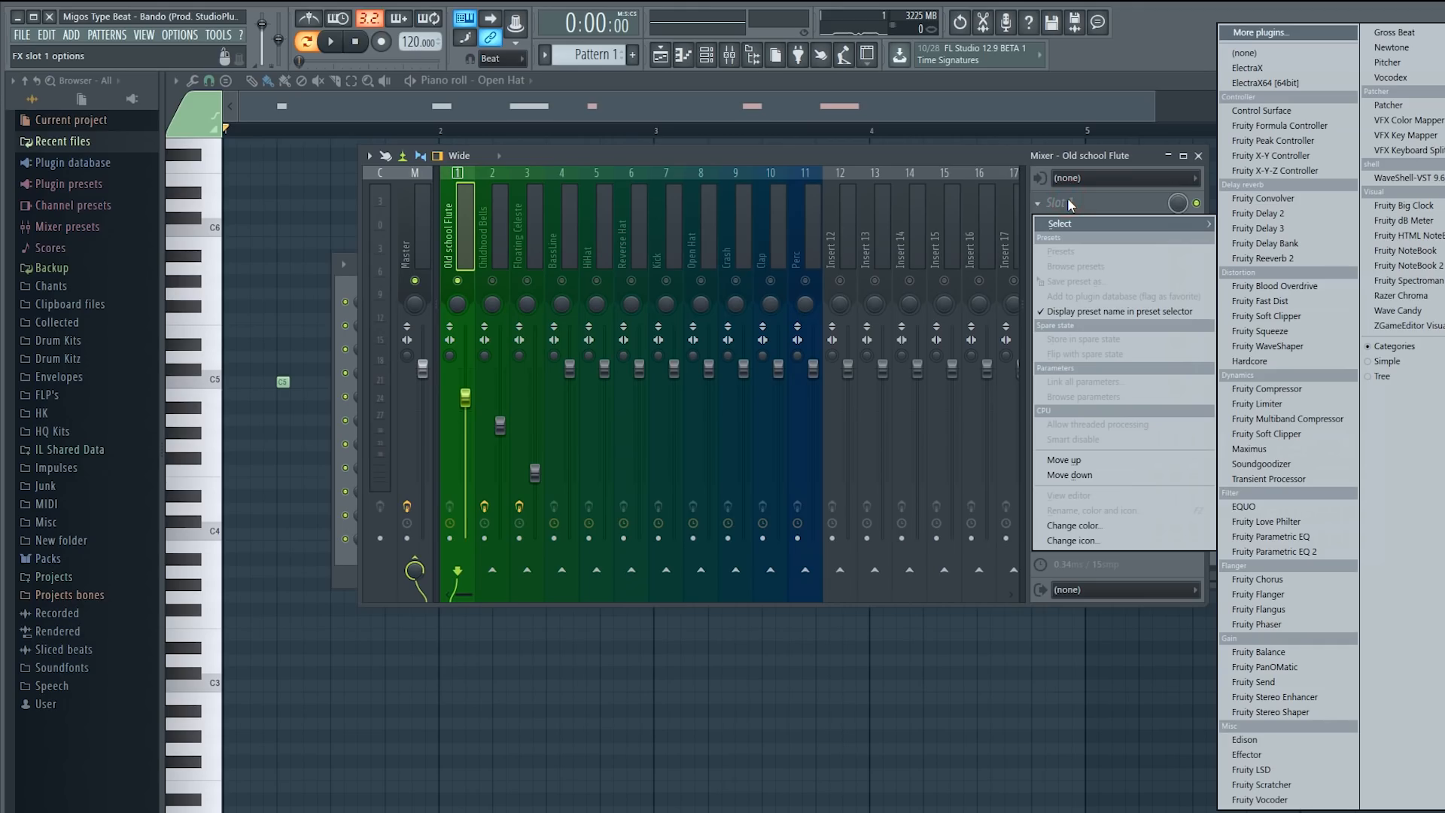
{"action": "left_click", "coordinate": [1314, 552]}
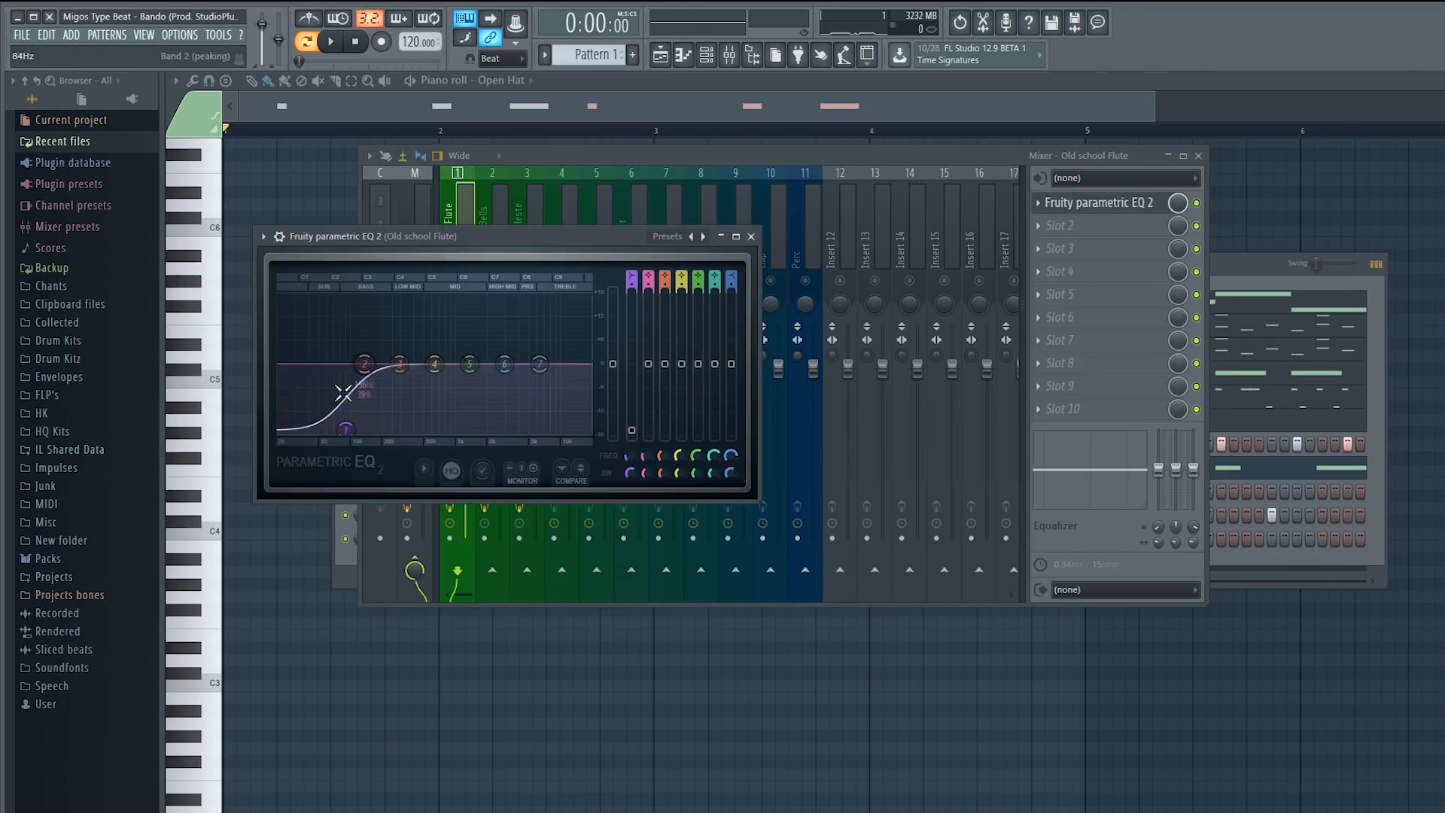
{"action": "left_click_drag", "start_coordinate": [561, 369], "coordinate": [571, 382]}
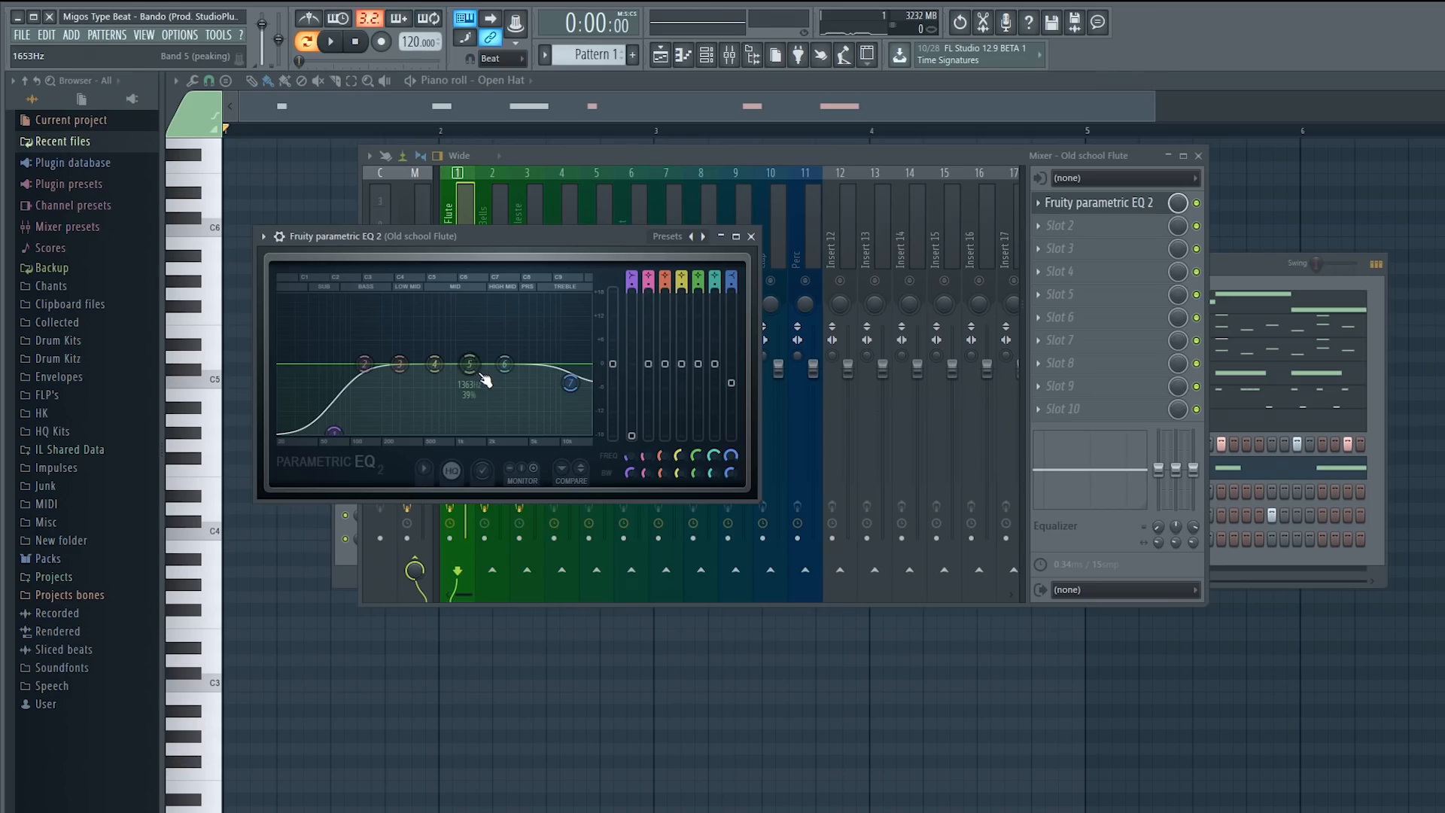
- Refine the flute's EQ during playback: band 1 at 128 Hz and -18 dB, band 2 lowered, band 5 boosted and band 7 fully cut
{"action": "key", "text": "space"}
{"action": "mouse_move", "coordinate": [337, 432]}
{"action": "left_mouse_down"}
{"action": "mouse_move", "coordinate": [360, 433]}
{"action": "mouse_move", "coordinate": [339, 412]}
{"action": "left_mouse_up"}
{"action": "left_click_drag", "start_coordinate": [434, 365], "coordinate": [435, 363]}
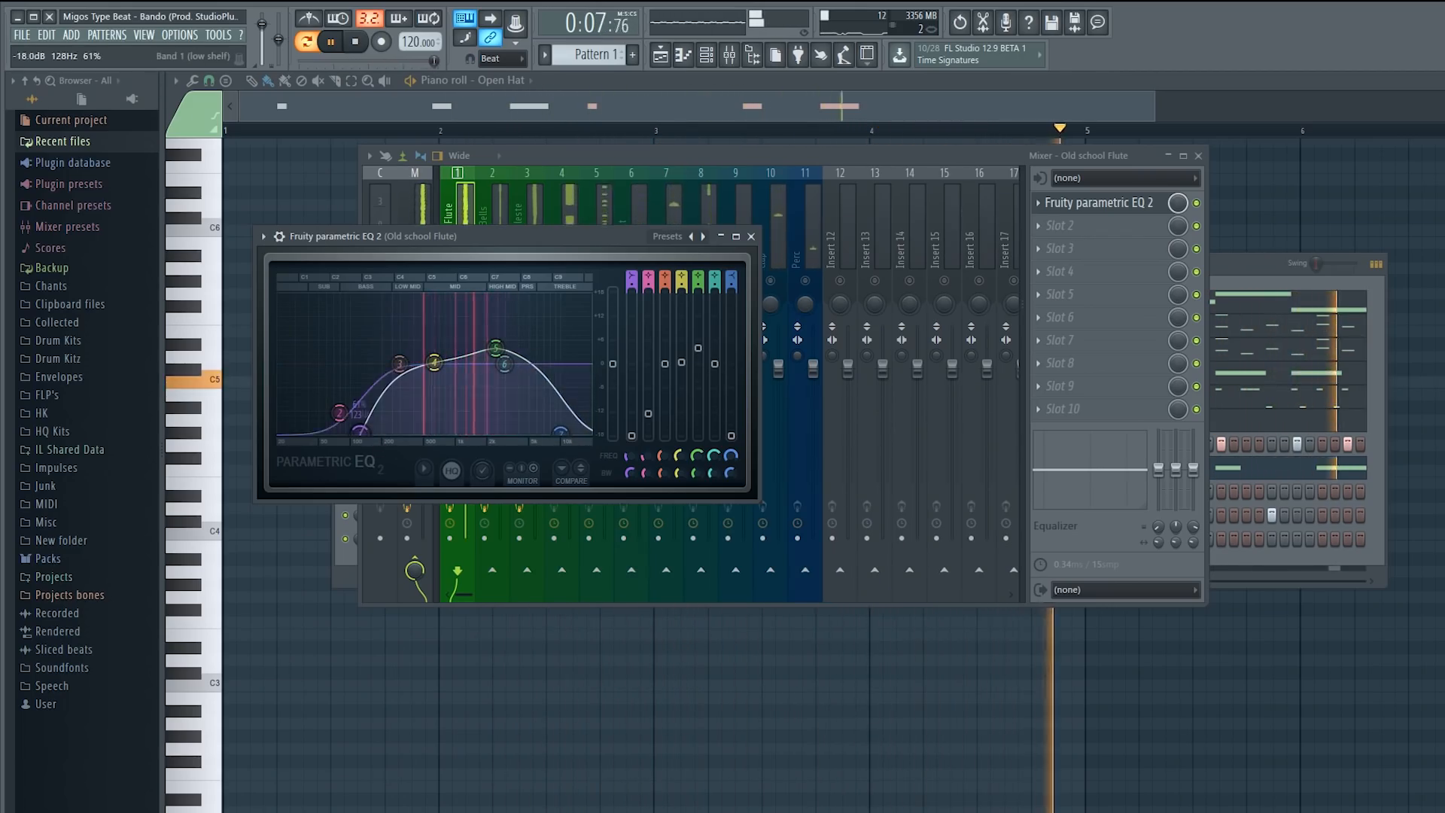
{"action": "left_click", "coordinate": [449, 207]}
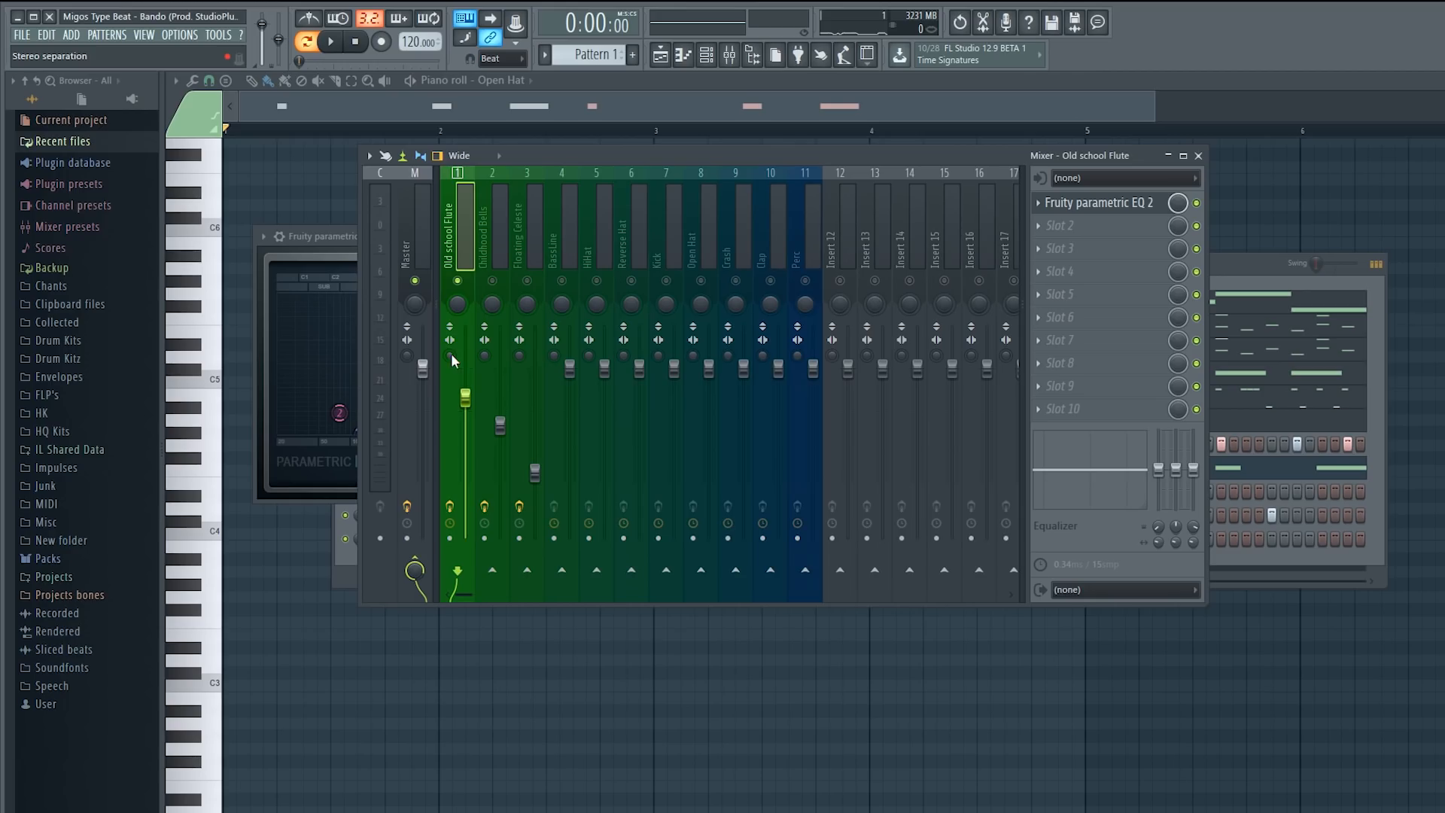
- Set the flute track's stereo separation to about 28% separated and lower its fader to about -4.9 dB
{"action": "left_click", "coordinate": [464, 230]}
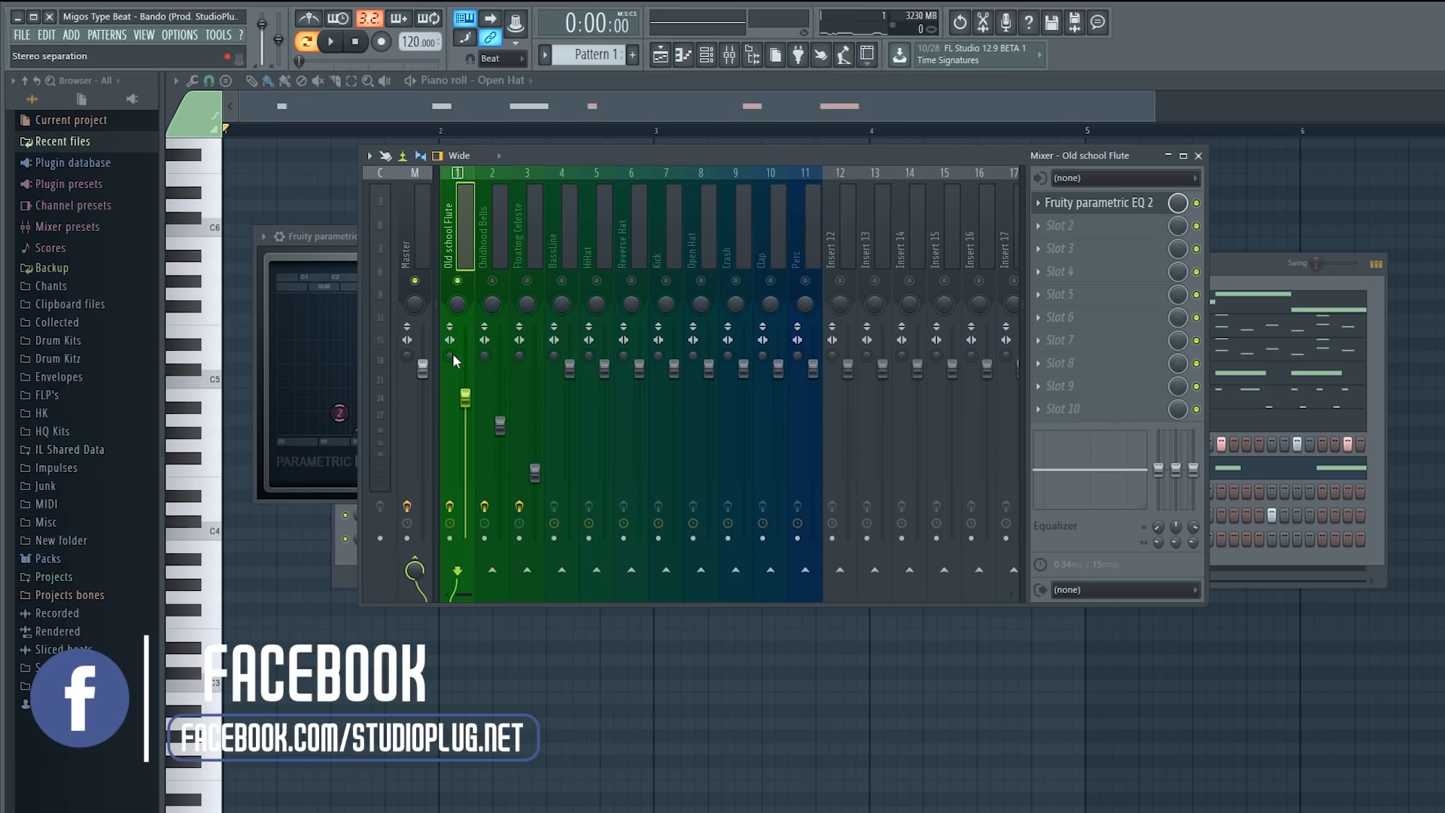
{"action": "left_click_drag", "start_coordinate": [450, 355], "coordinate": [450, 350]}
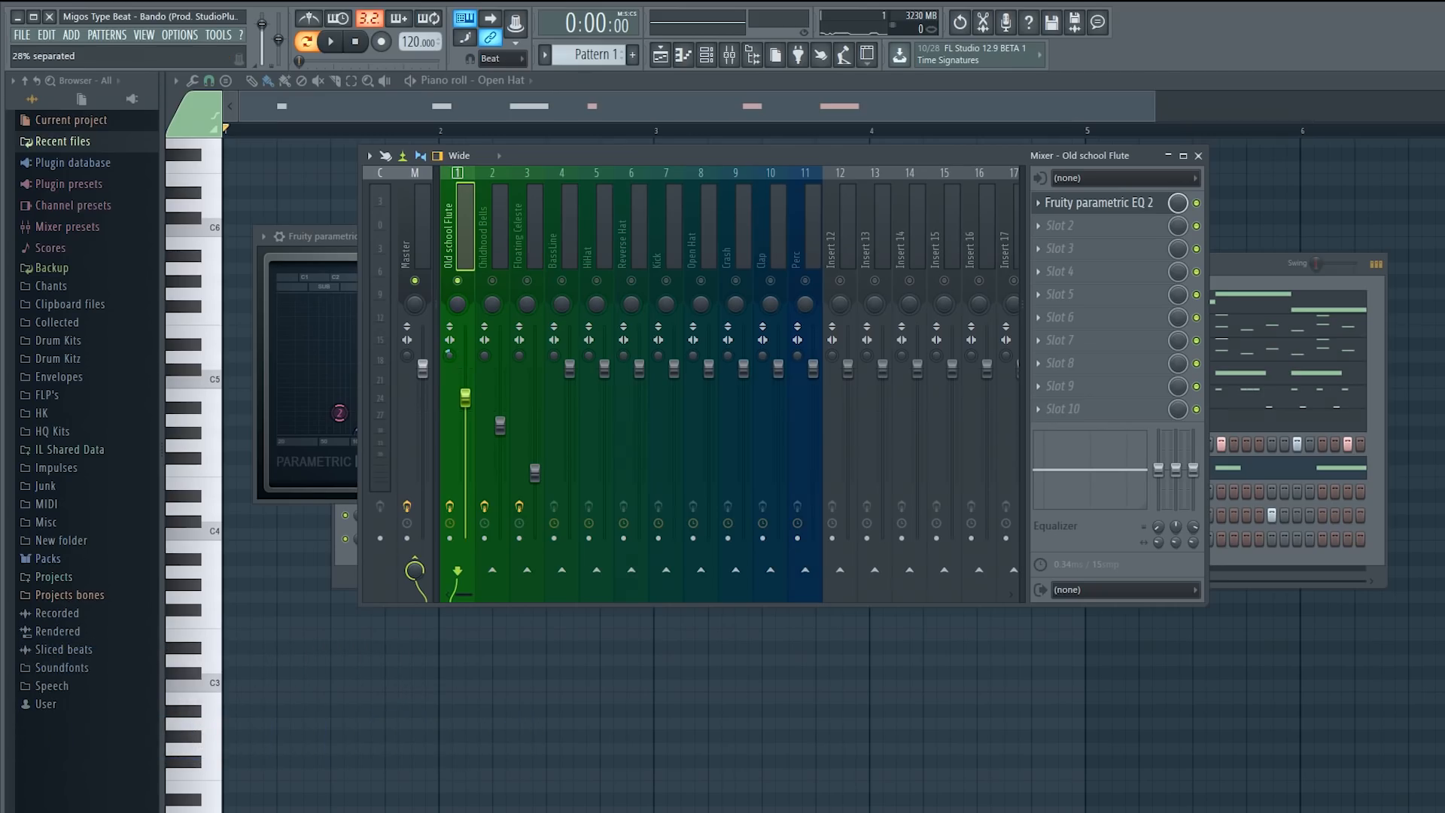
{"action": "key", "text": "space"}
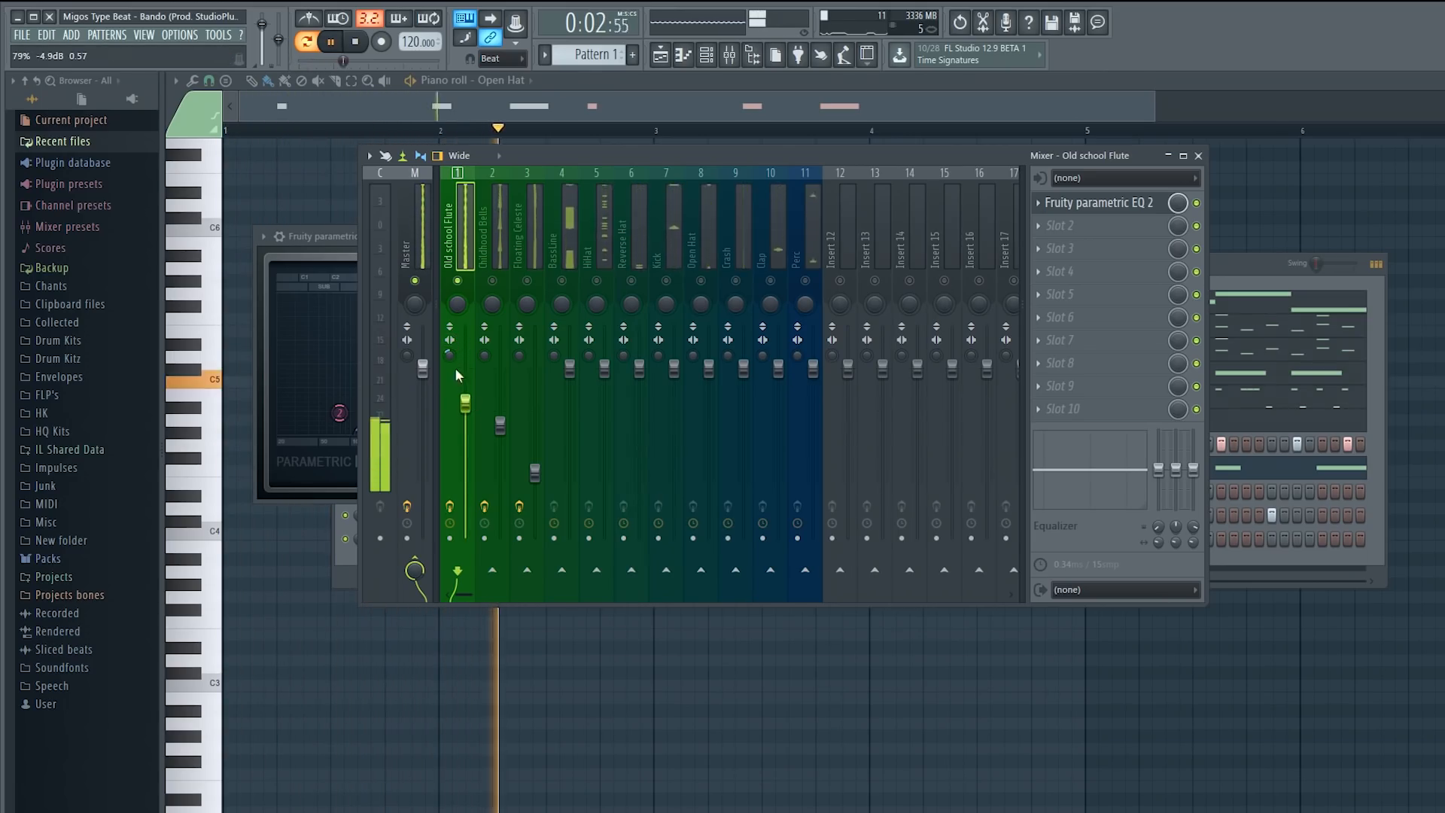
{"action": "left_click_drag", "start_coordinate": [450, 356], "coordinate": [450, 343]}
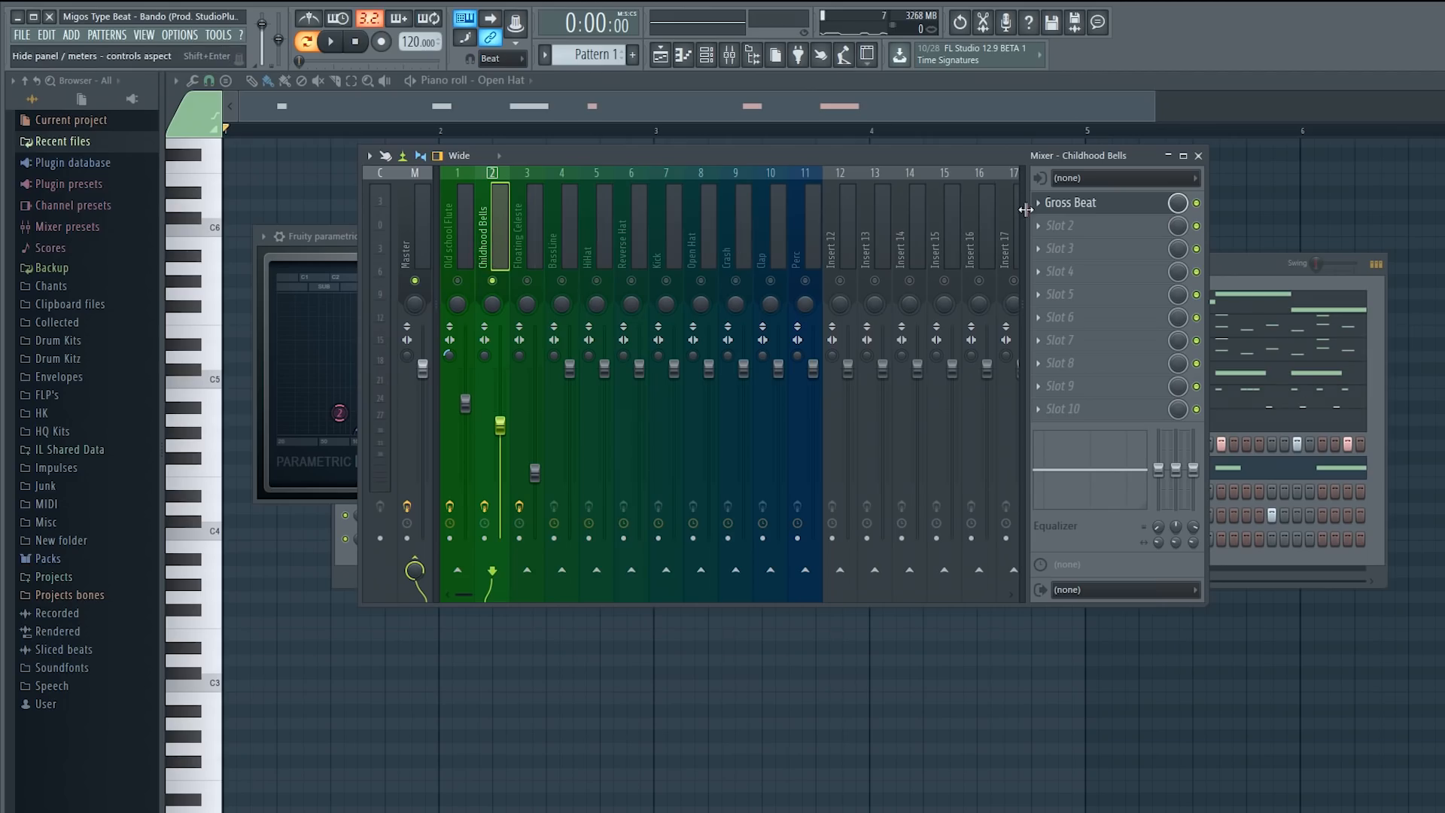
- Load Fruity Parametric EQ 2 in slot 2 of the soloed Childhood Bells track and roll off its low and high ends
{"action": "left_click", "coordinate": [1056, 226]}
{"action": "left_click", "coordinate": [1267, 539]}
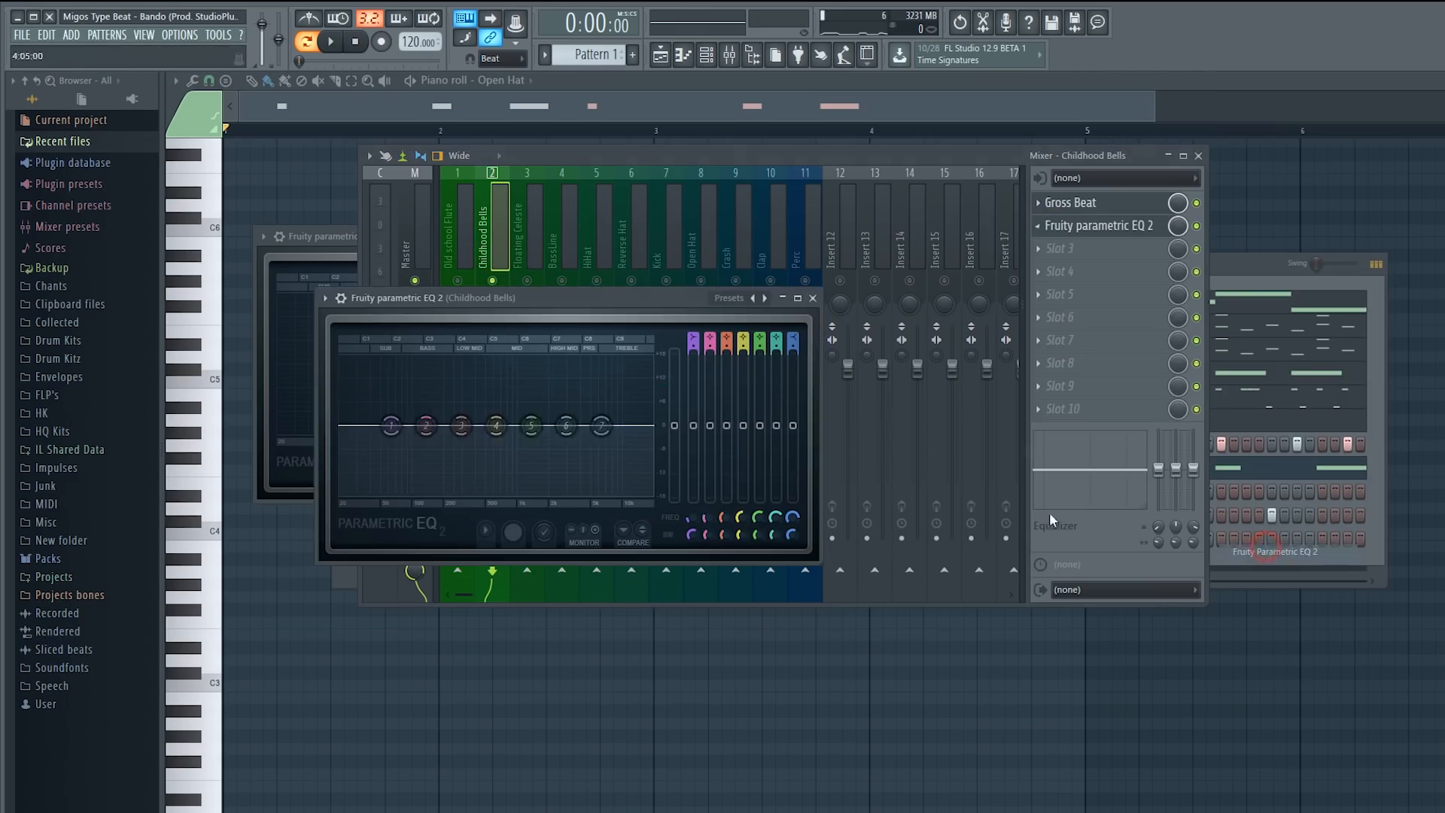
{"action": "left_click_drag", "start_coordinate": [391, 426], "coordinate": [420, 498]}
{"action": "left_click_drag", "start_coordinate": [426, 426], "coordinate": [436, 496]}
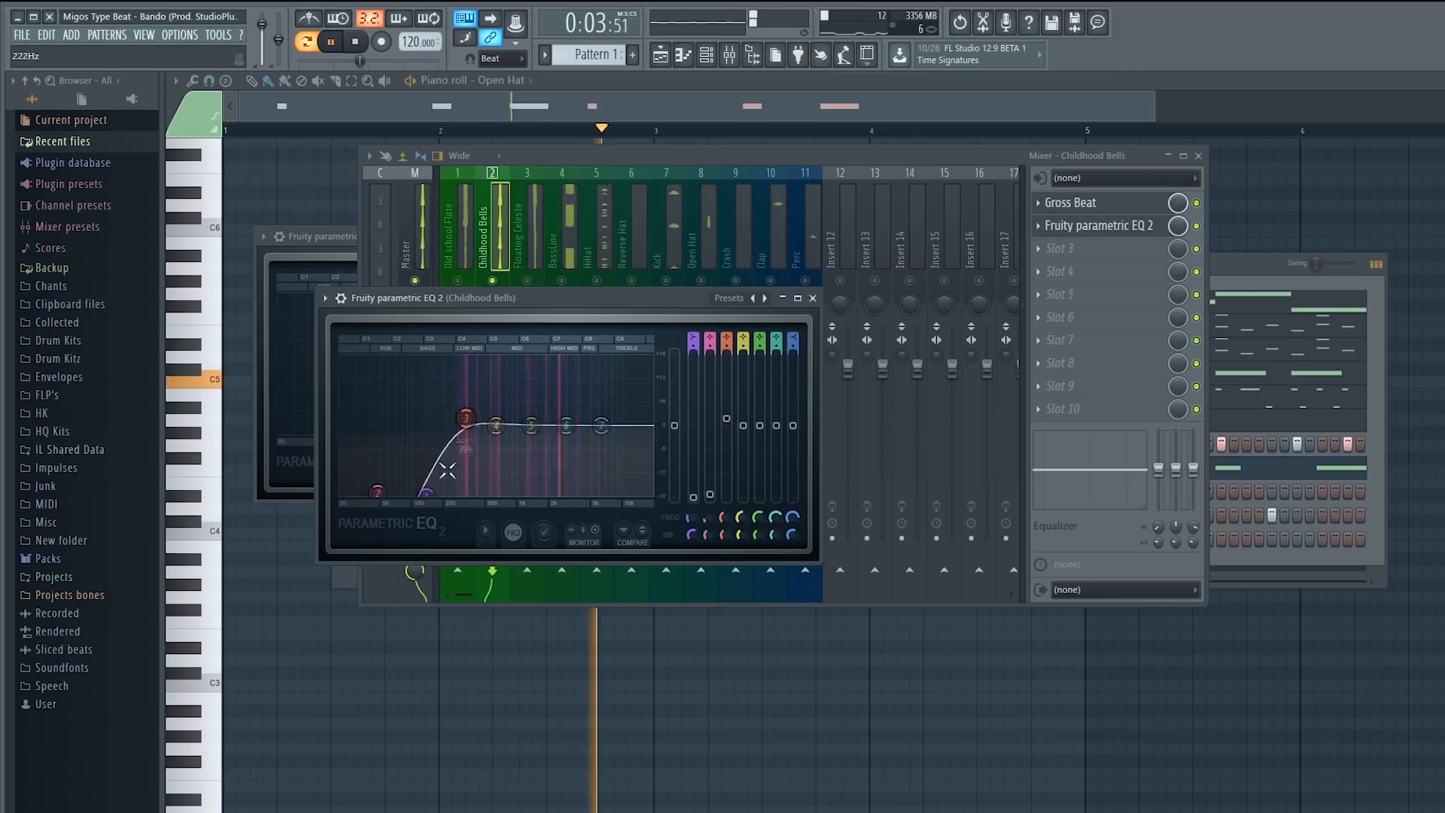
{"action": "left_click_drag", "start_coordinate": [531, 425], "coordinate": [626, 502]}
- Adjust the Childhood Bells track's stereo separation and slightly lower its fader
{"action": "left_click", "coordinate": [493, 240]}
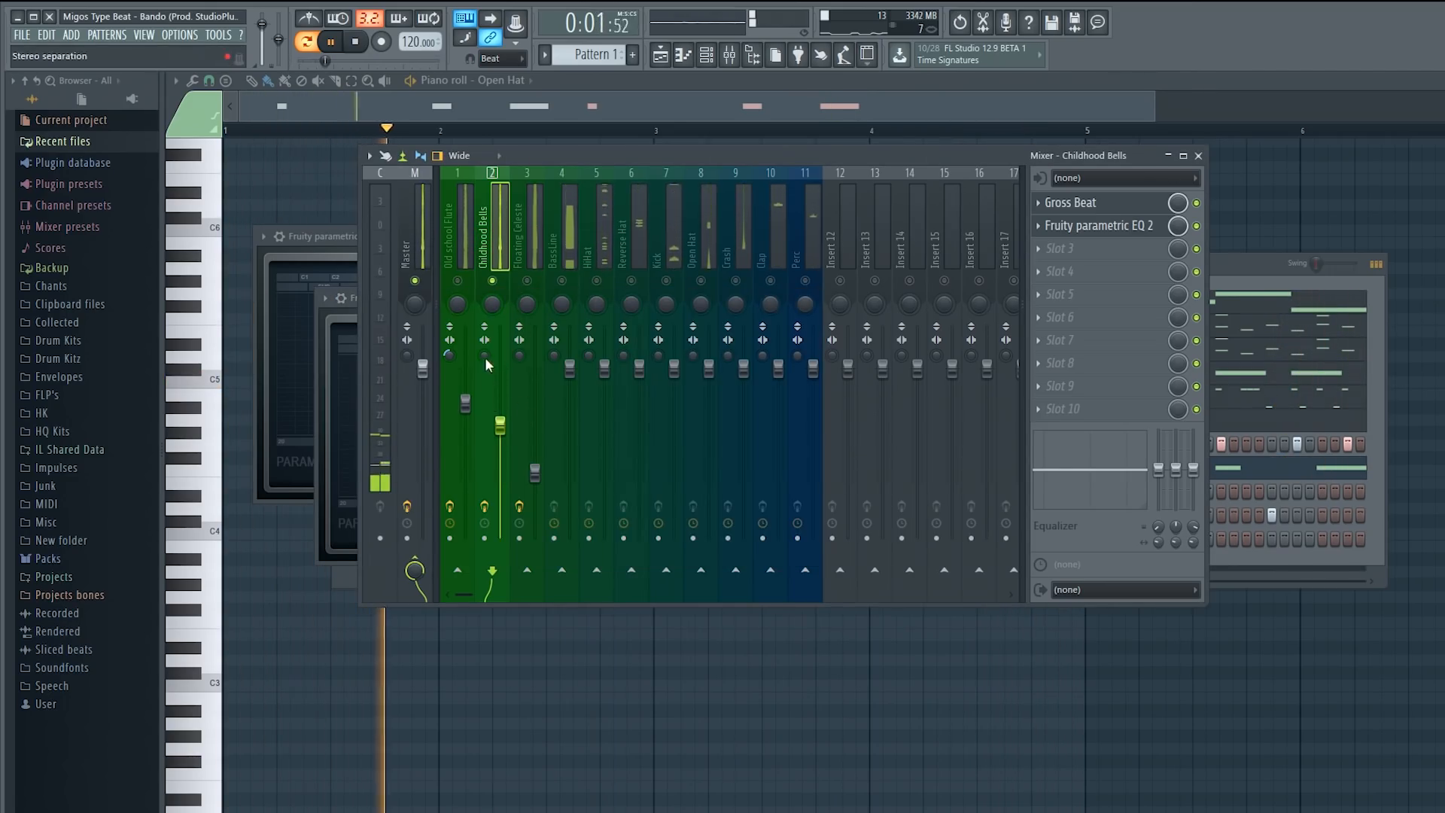
{"action": "left_click_drag", "start_coordinate": [500, 425], "coordinate": [500, 435]}
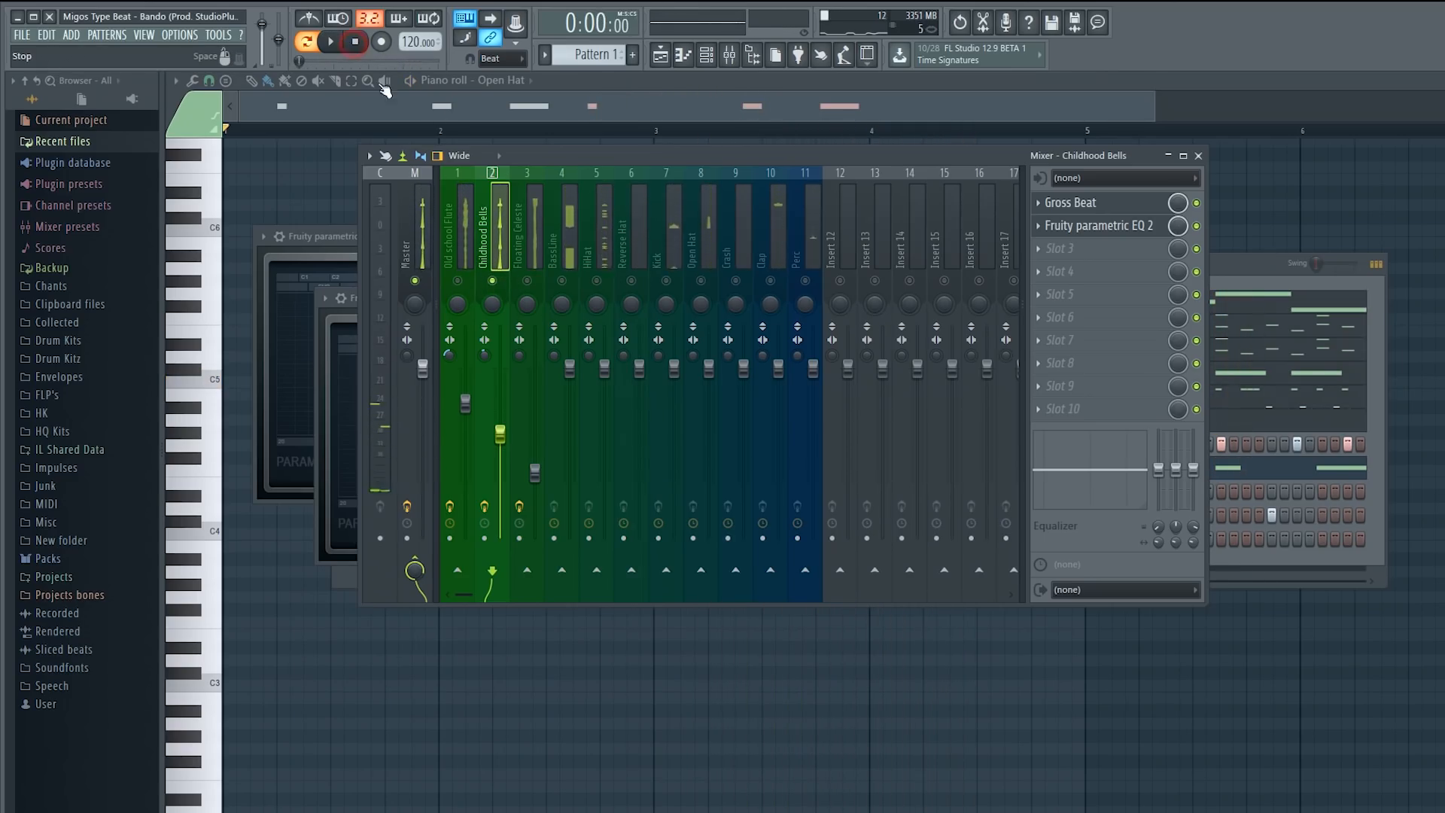
- Solo the Old school Flute track and lower its fader to about -9.0 dB while the loop plays
{"action": "left_click", "coordinate": [467, 267]}
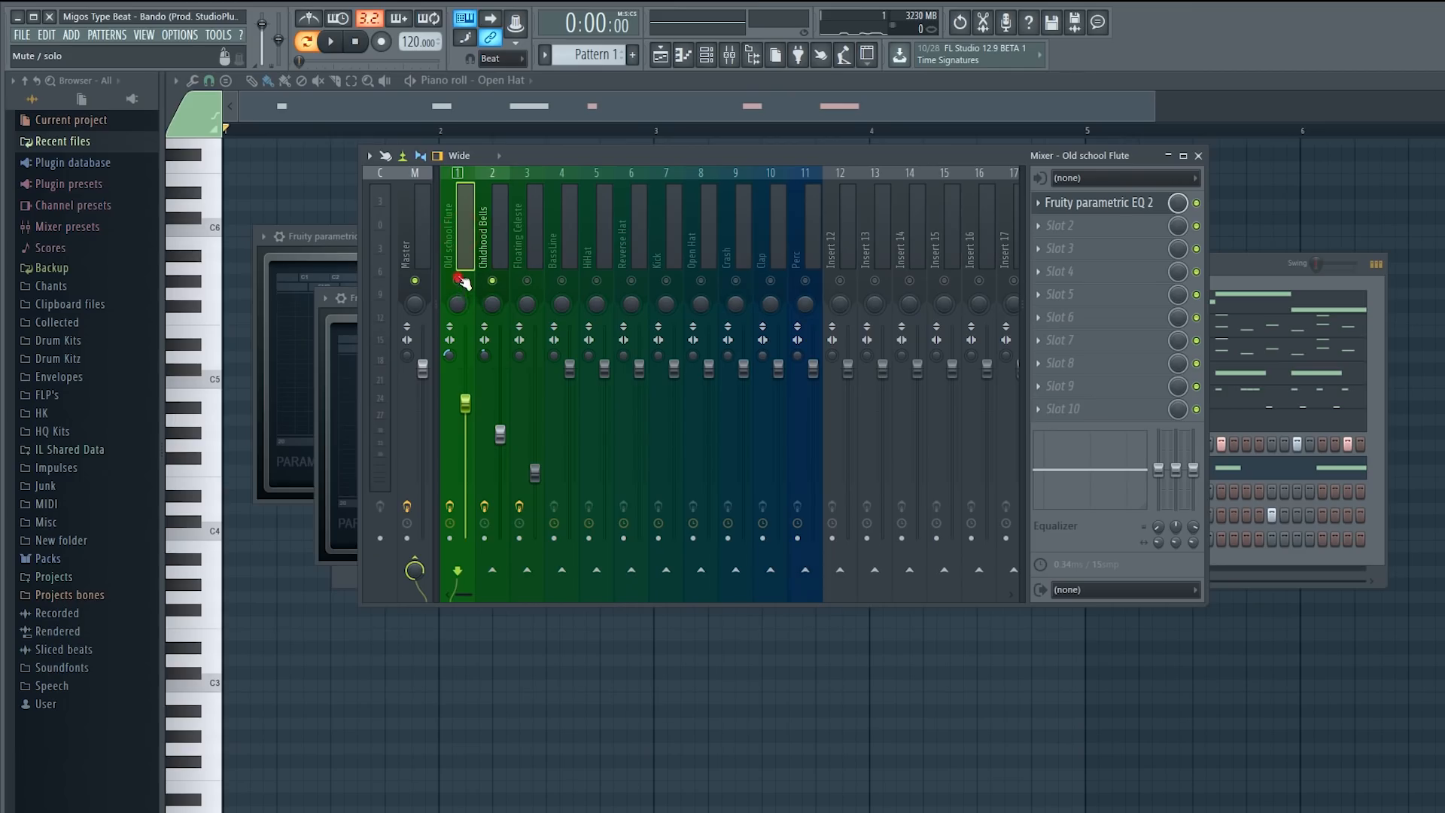
{"action": "key", "text": "space"}
{"action": "left_click_drag", "start_coordinate": [466, 402], "coordinate": [466, 418]}
{"action": "key", "text": "space"}
{"action": "left_click_drag", "start_coordinate": [465, 422], "coordinate": [466, 427]}
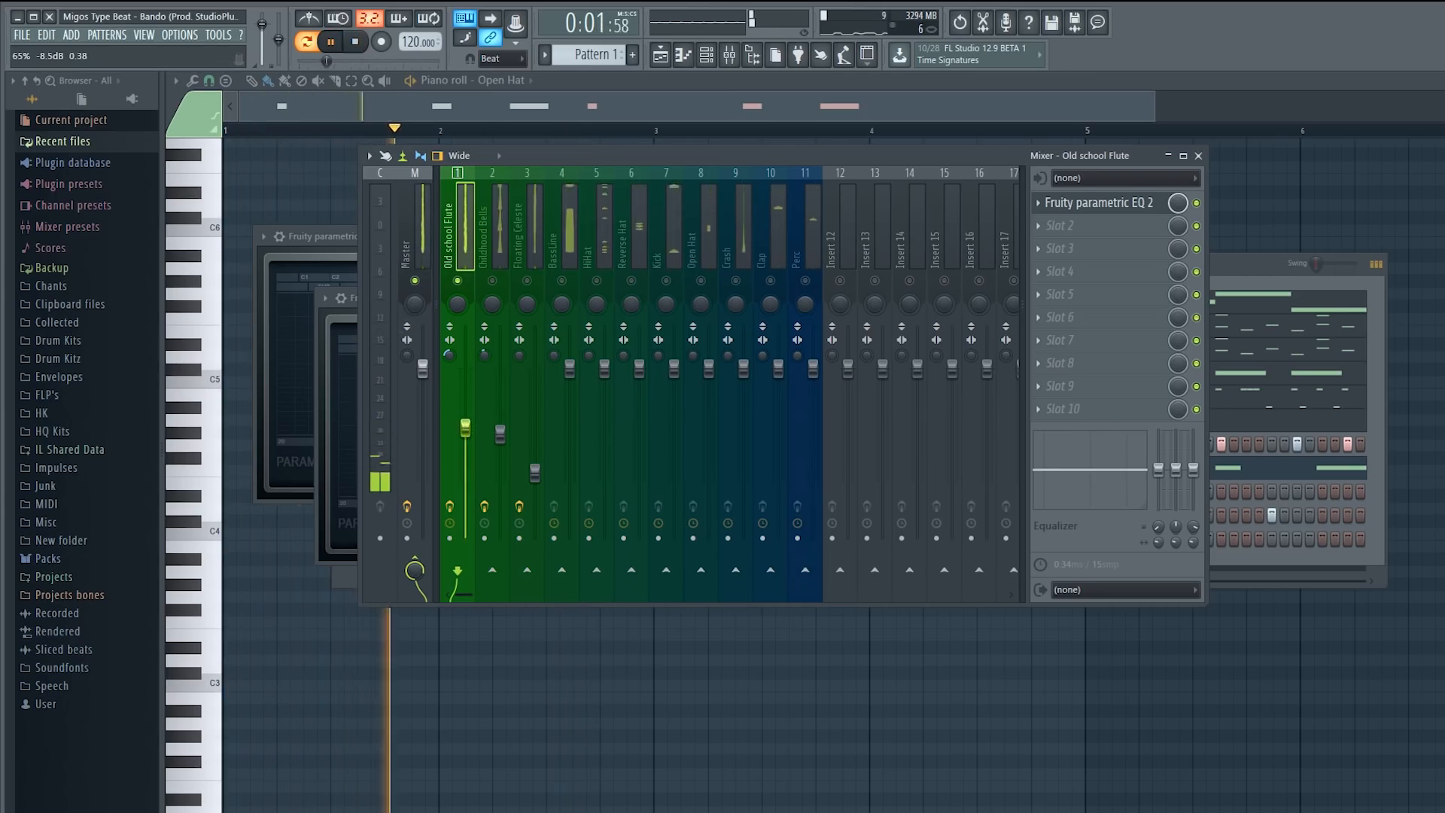
{"action": "left_click_drag", "start_coordinate": [465, 427], "coordinate": [468, 434]}
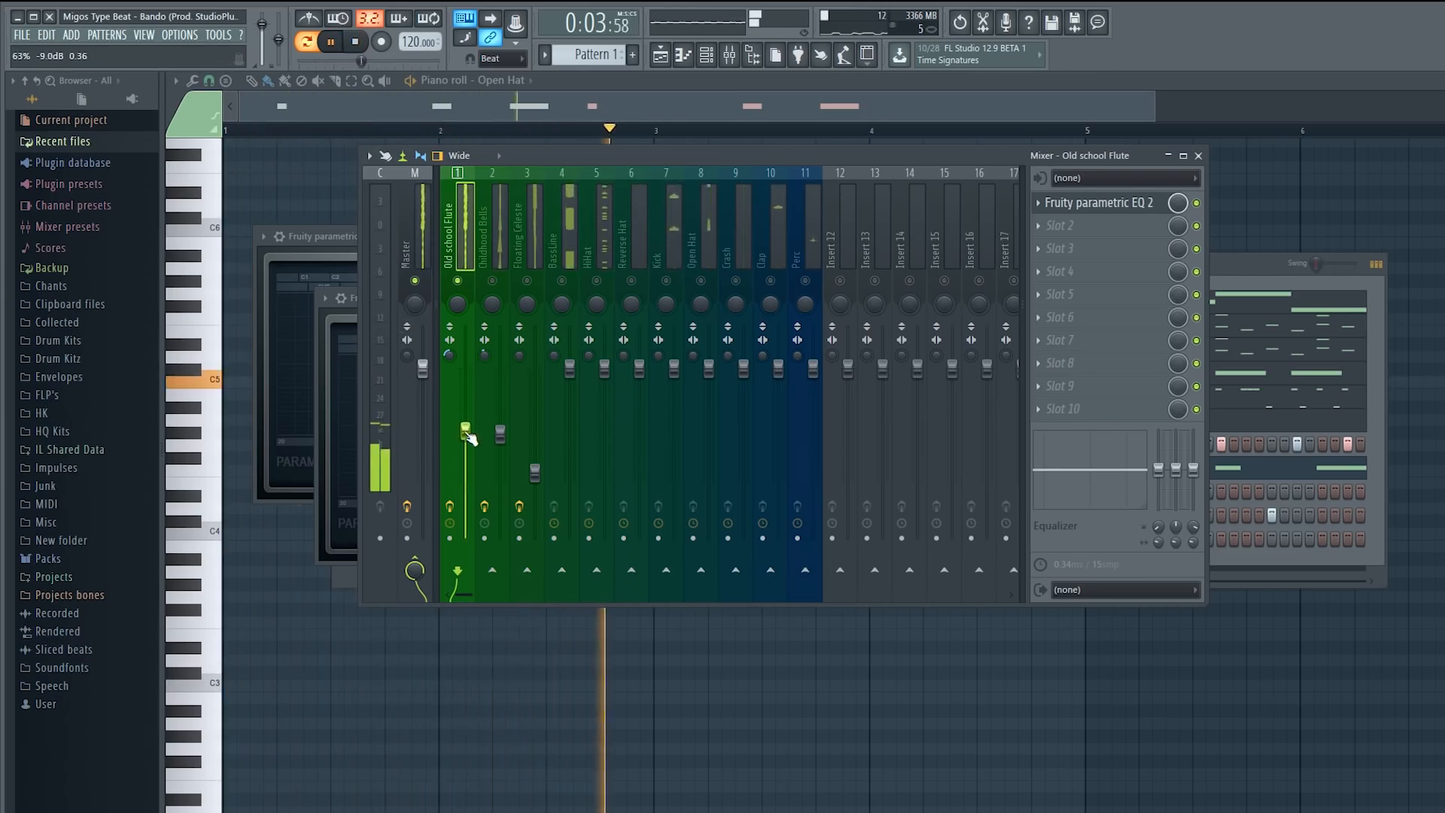
- Bring Floating Celeste and Childhood Bells back in, balancing the faders at about -19.9 dB for celeste, -9.7 dB for bells and -12.0 dB for flute
{"action": "left_click", "coordinate": [532, 247]}
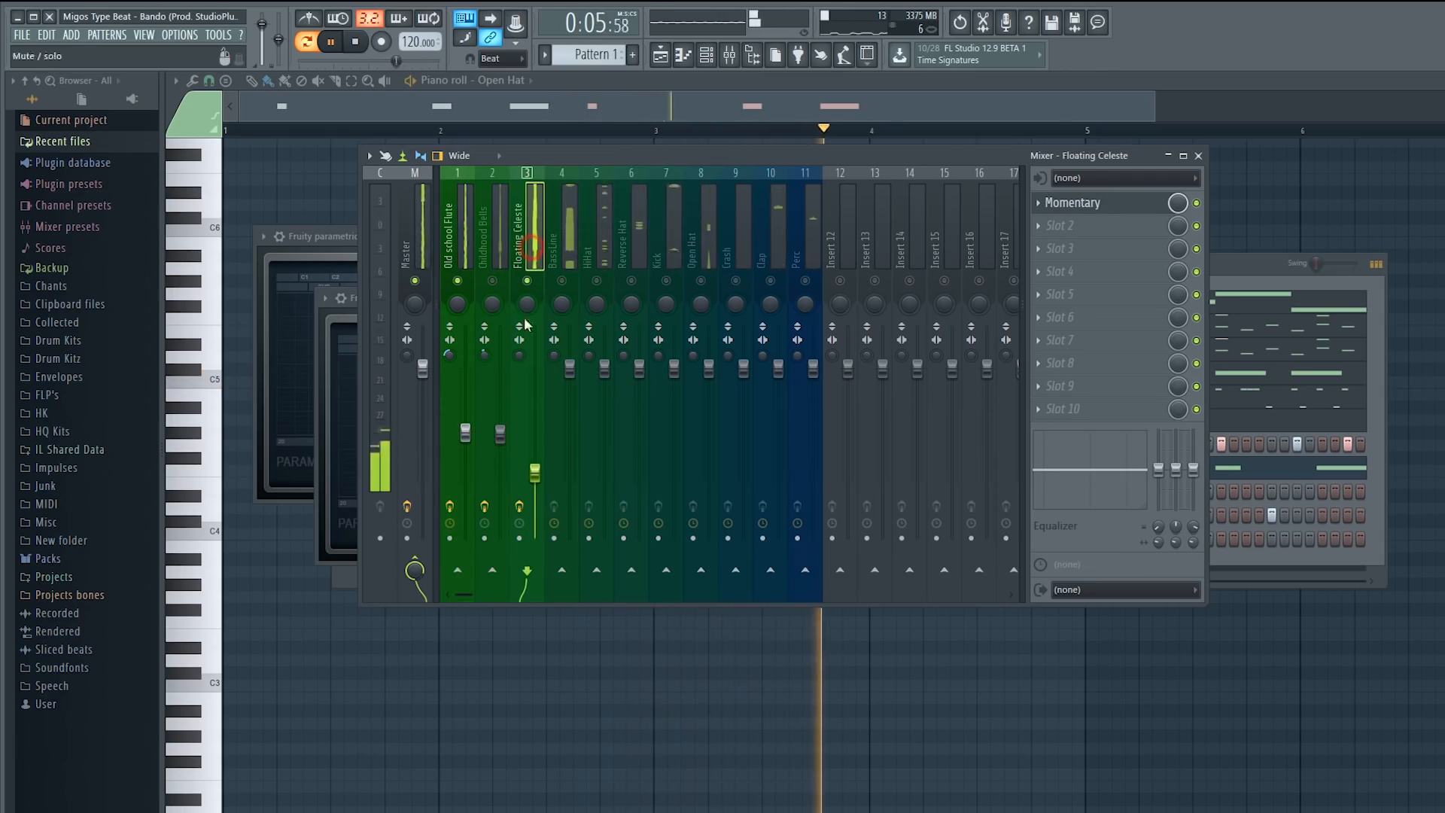
{"action": "left_click_drag", "start_coordinate": [532, 472], "coordinate": [536, 493]}
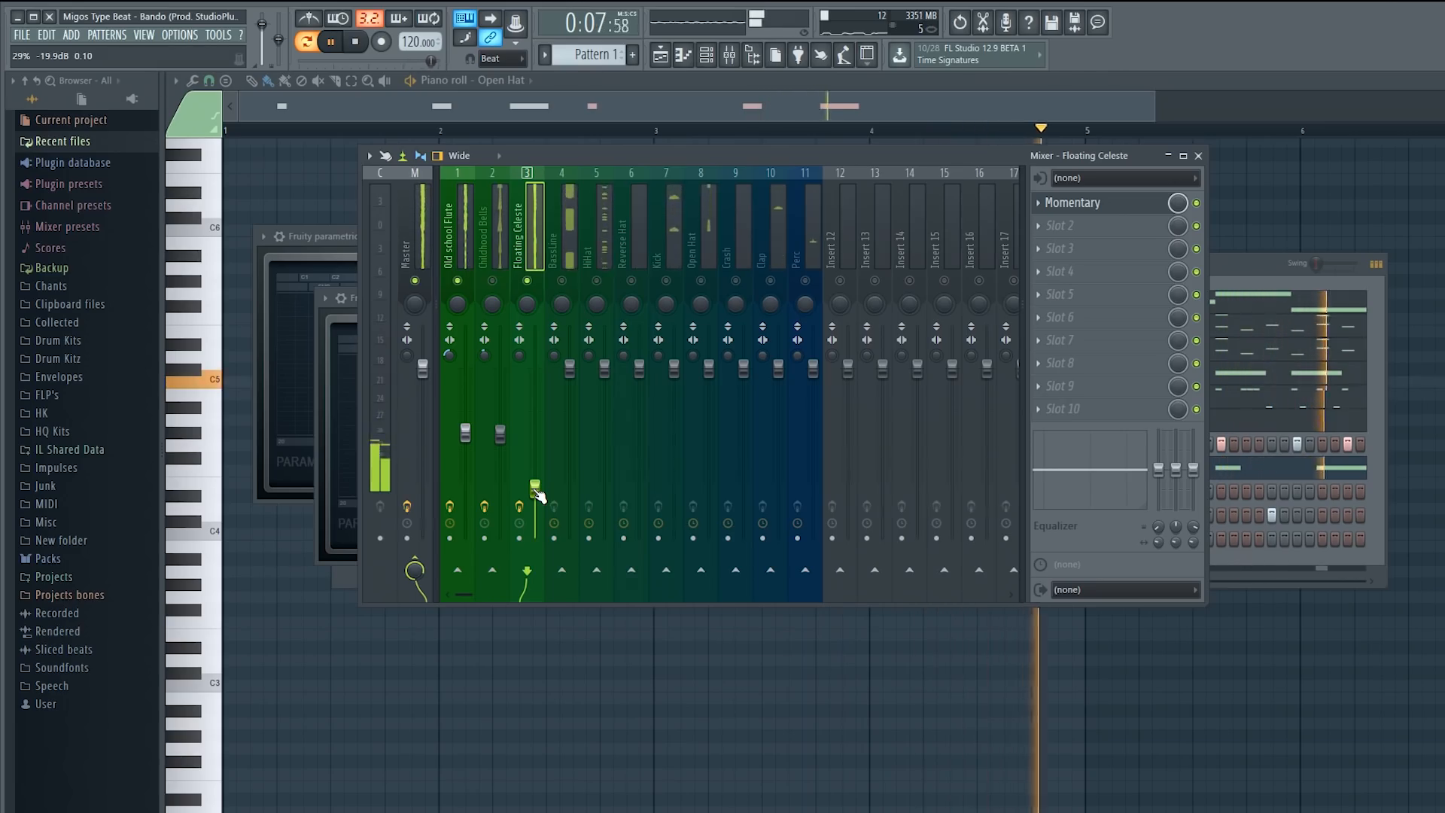
{"action": "left_click", "coordinate": [496, 256]}
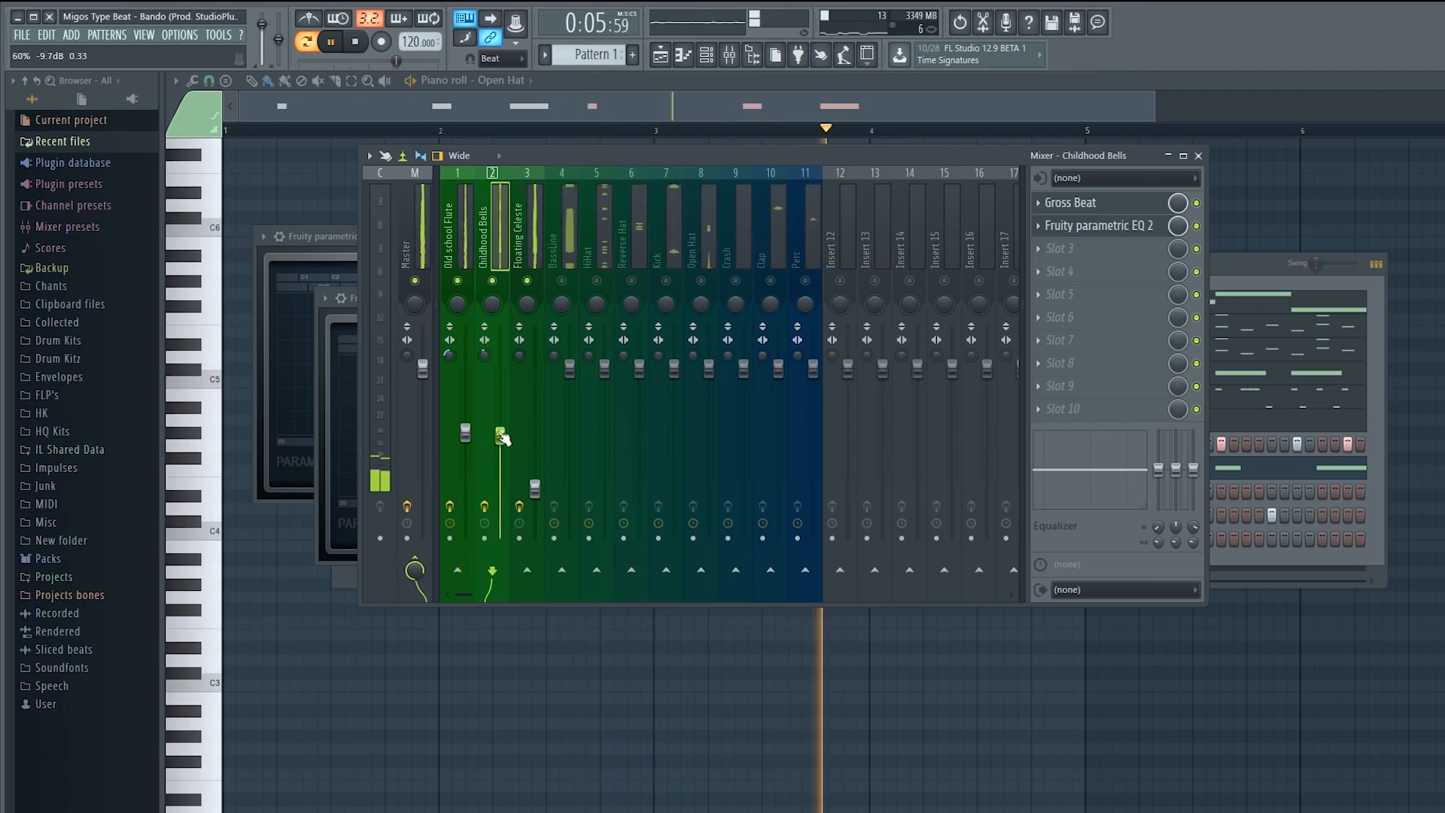
{"action": "left_click_drag", "start_coordinate": [465, 432], "coordinate": [466, 448]}
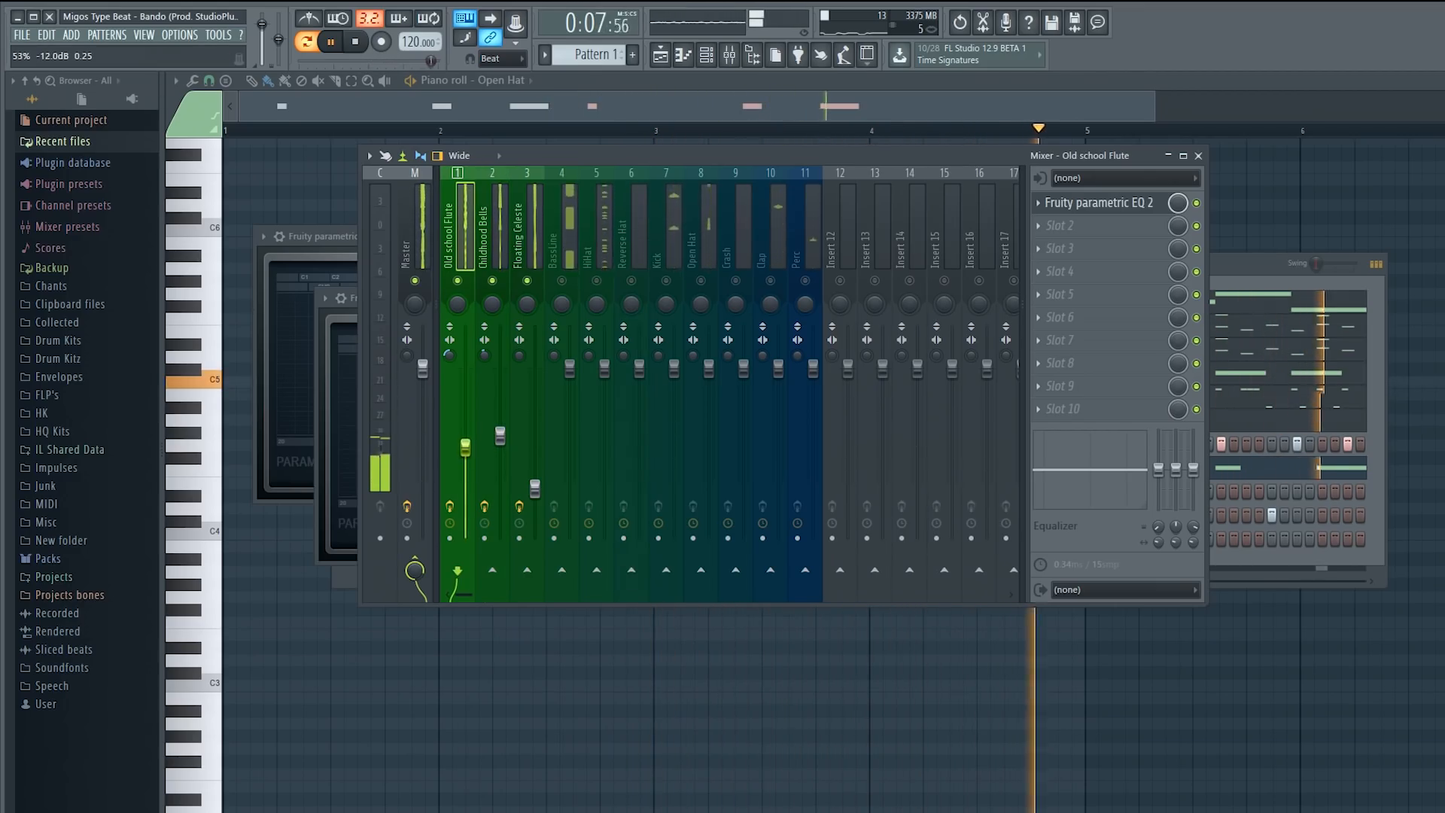
- Unmute the BassLine track and lower its fader to about -5.5 dB
{"action": "left_click", "coordinate": [565, 252]}
{"action": "left_click_drag", "start_coordinate": [570, 369], "coordinate": [570, 392]}
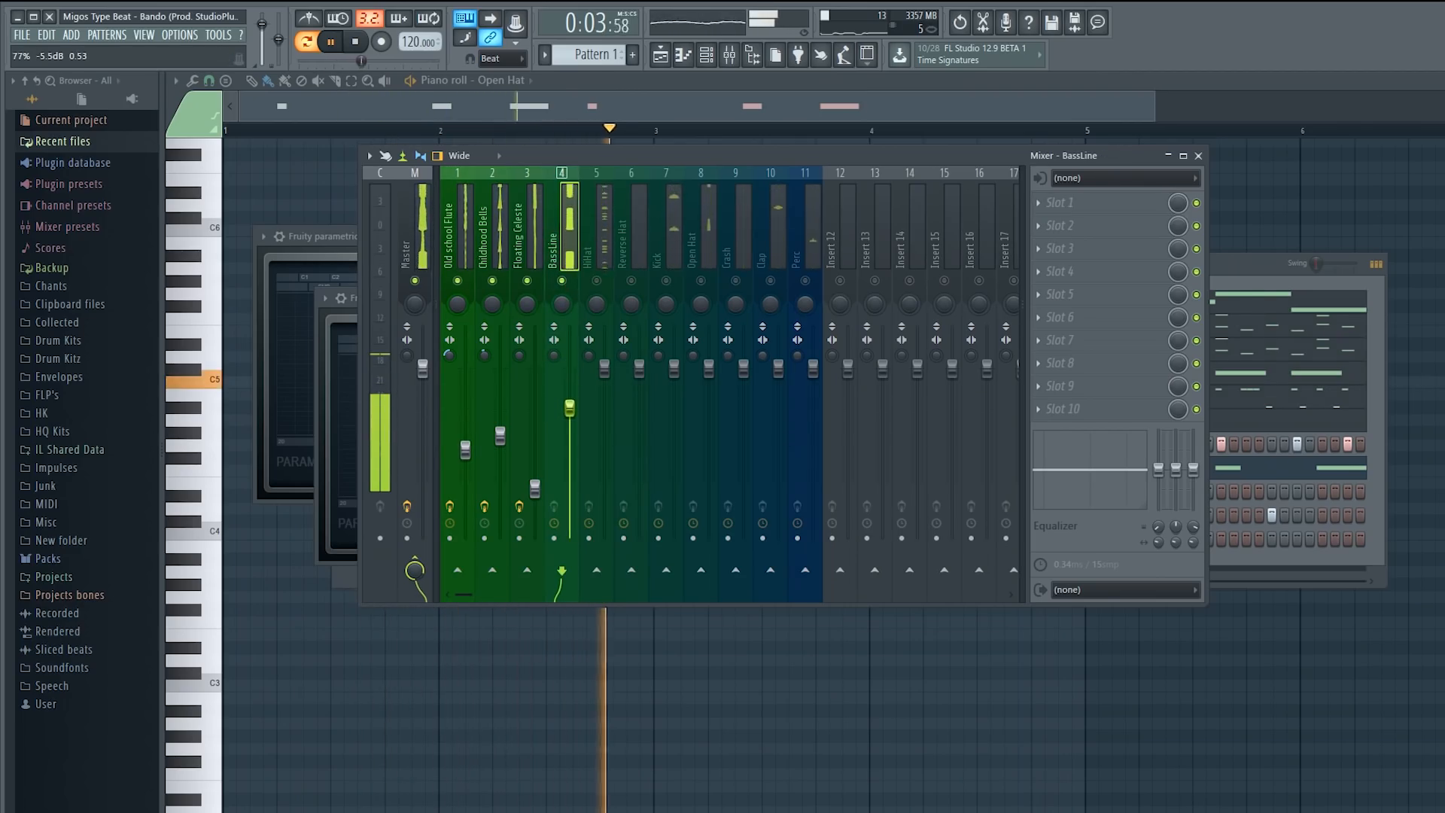
- Stop playback and load Fruity Parametric EQ 2 into the first effect slot of the BassLine mixer track
{"action": "left_click", "coordinate": [1040, 203]}
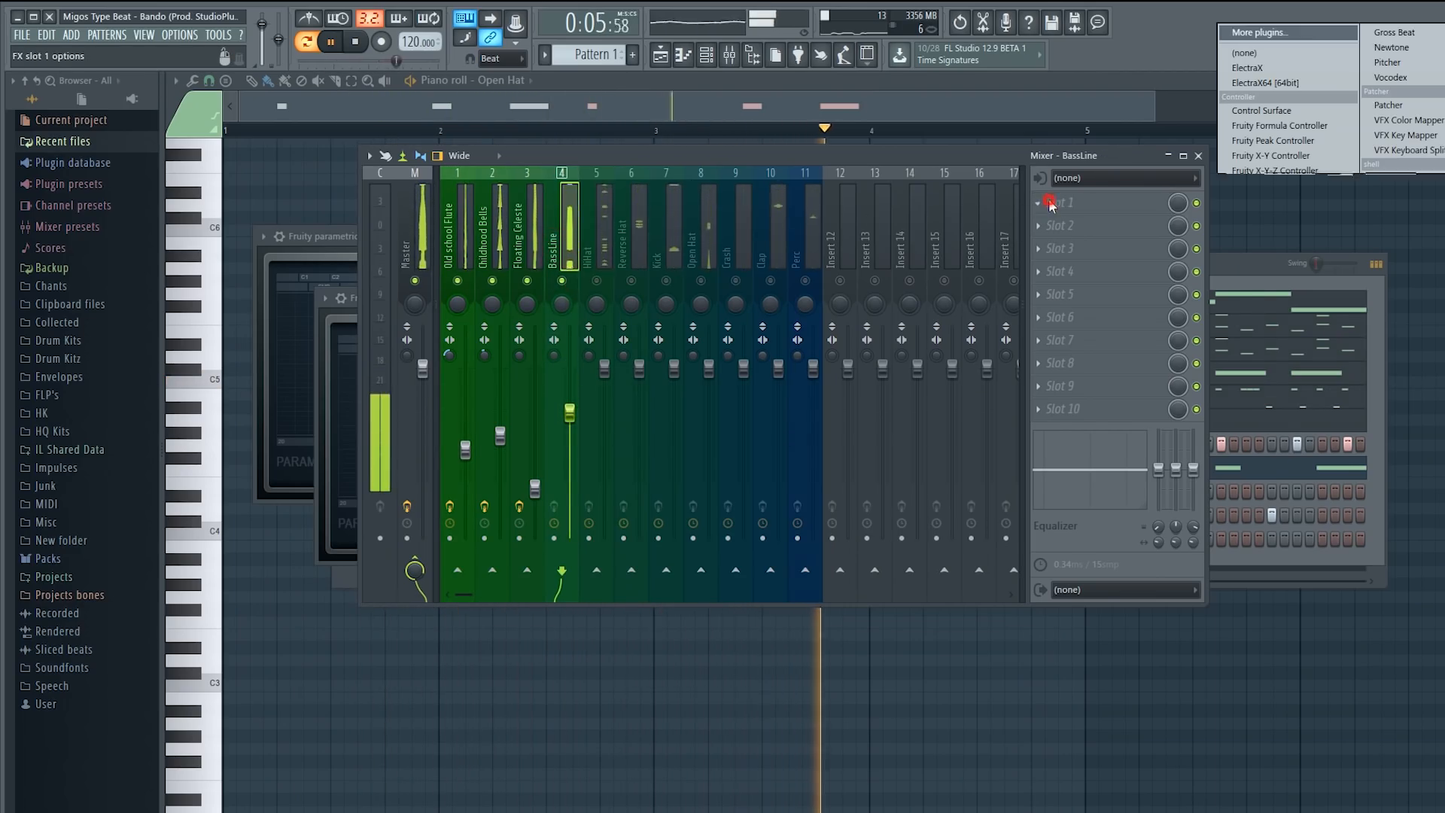
{"action": "left_click", "coordinate": [576, 240]}
{"action": "key", "text": "space"}
{"action": "right_click", "coordinate": [568, 247]}
{"action": "left_click", "coordinate": [566, 256]}
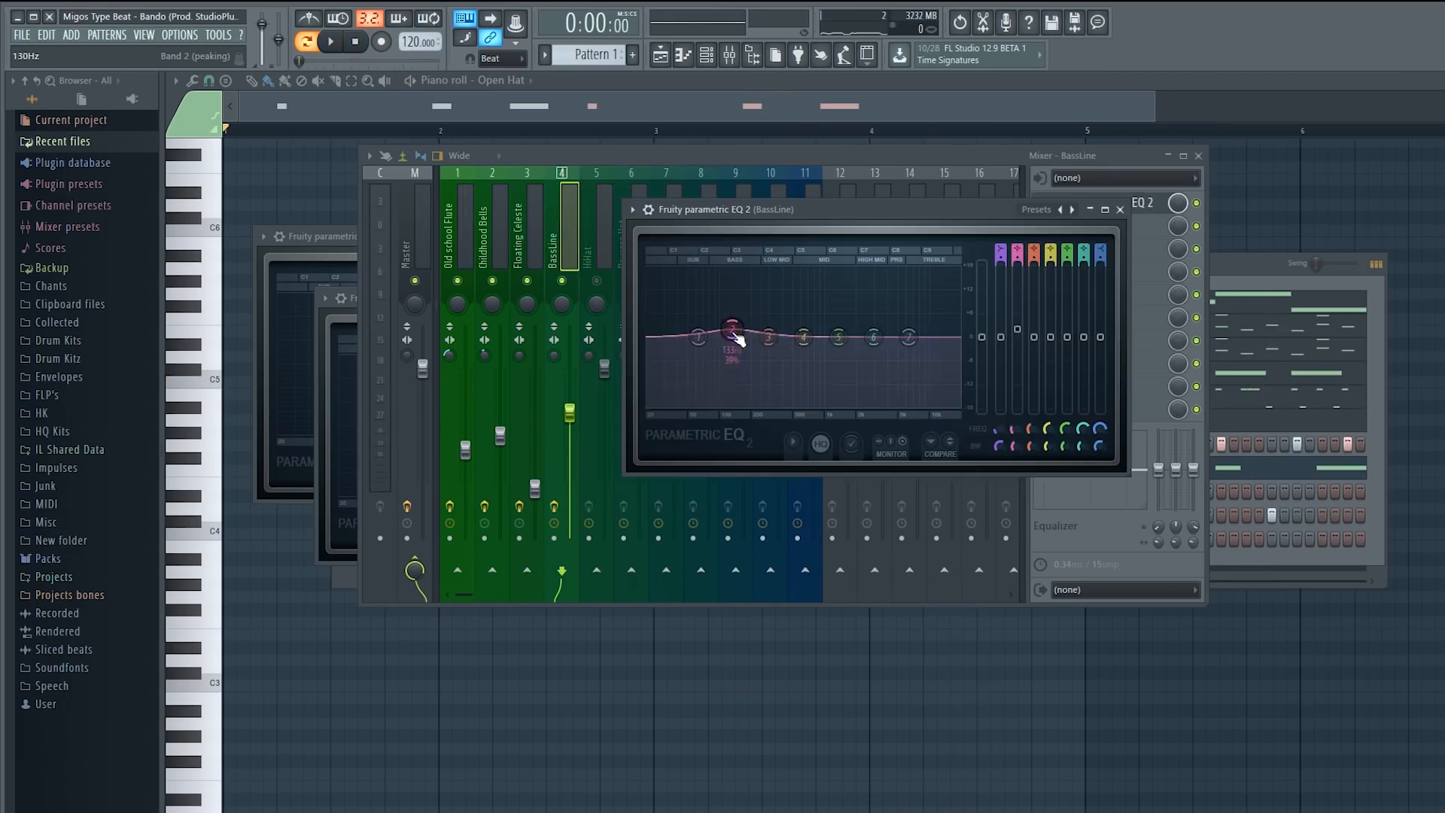
- Reset band 2 of the bass EQ, shift band 1 lower in frequency, and play the loop with the BassLine track soloed
{"action": "right_click", "coordinate": [733, 332]}
{"action": "left_click", "coordinate": [765, 349]}
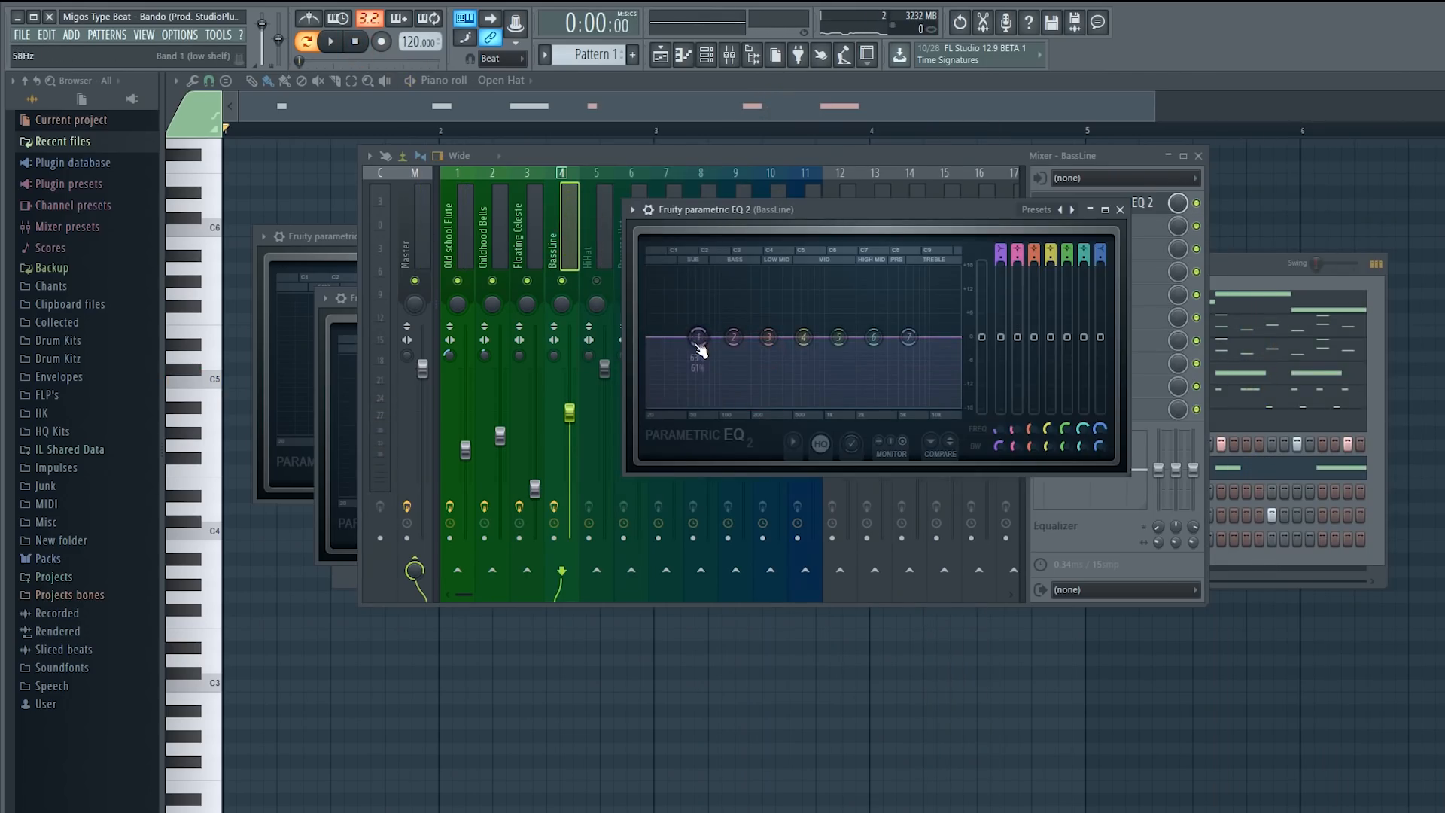
{"action": "left_click_drag", "start_coordinate": [696, 341], "coordinate": [689, 342]}
{"action": "key", "text": "space"}
{"action": "key", "text": "space"}
{"action": "right_click", "coordinate": [561, 280]}
{"action": "key", "text": "space"}
{"action": "left_click", "coordinate": [1084, 208]}
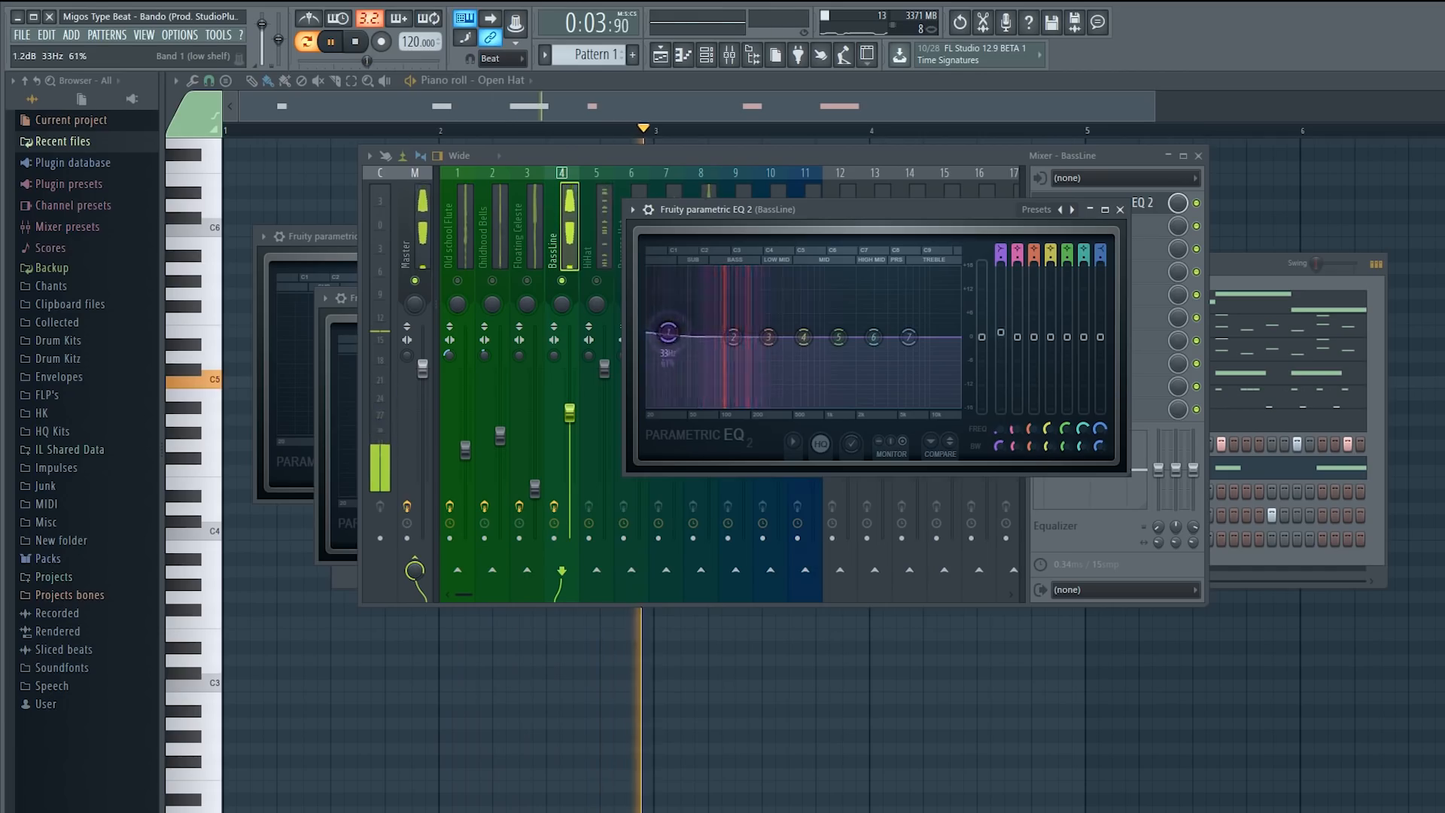
- Turn band 1 of the bass EQ into a steep cut of the lowest frequencies and boost the bass range with band 2
{"action": "left_click_drag", "start_coordinate": [1002, 257], "coordinate": [1001, 295]}
{"action": "left_click_drag", "start_coordinate": [999, 429], "coordinate": [999, 414]}
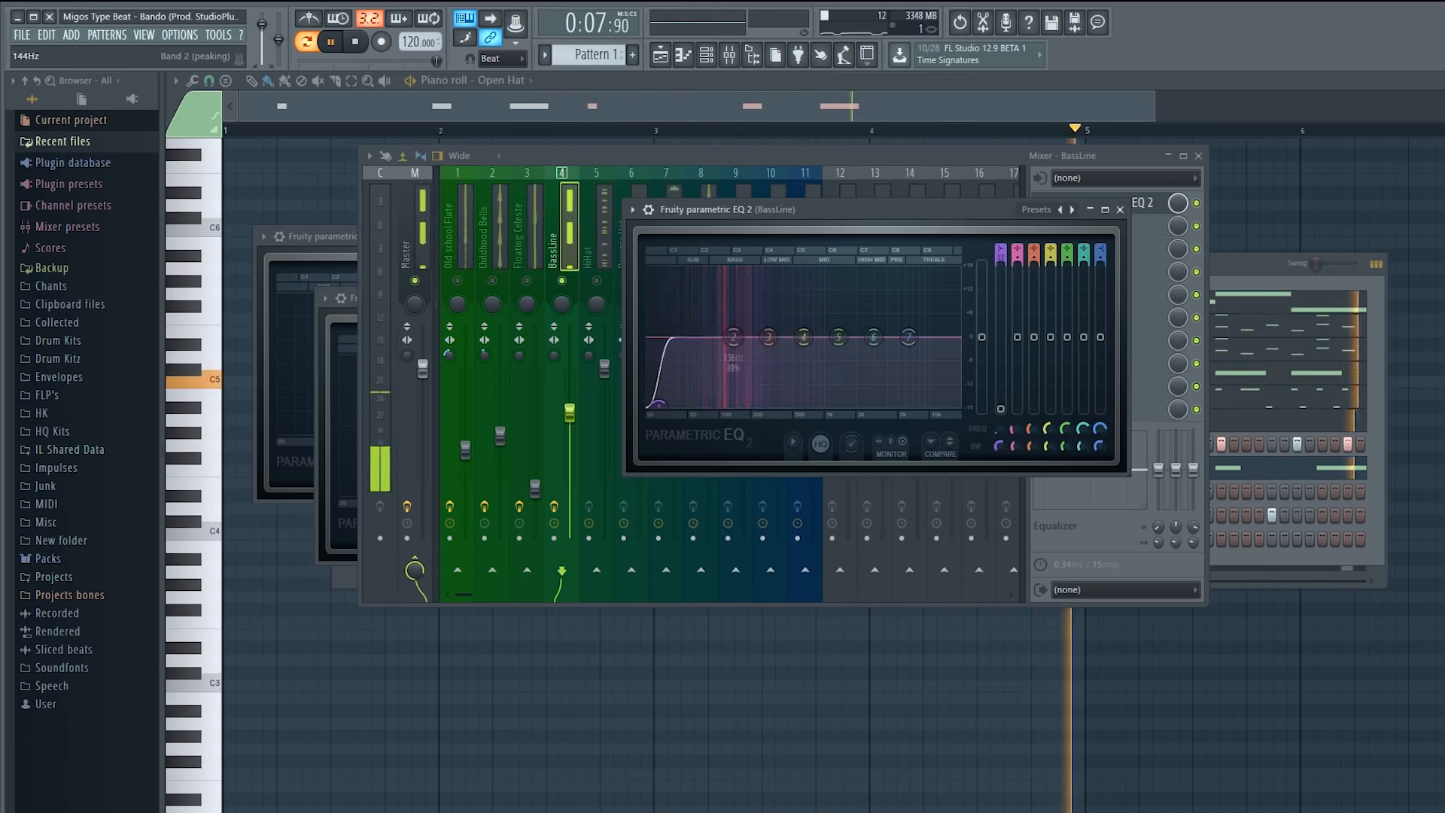
{"action": "left_click_drag", "start_coordinate": [741, 347], "coordinate": [691, 301]}
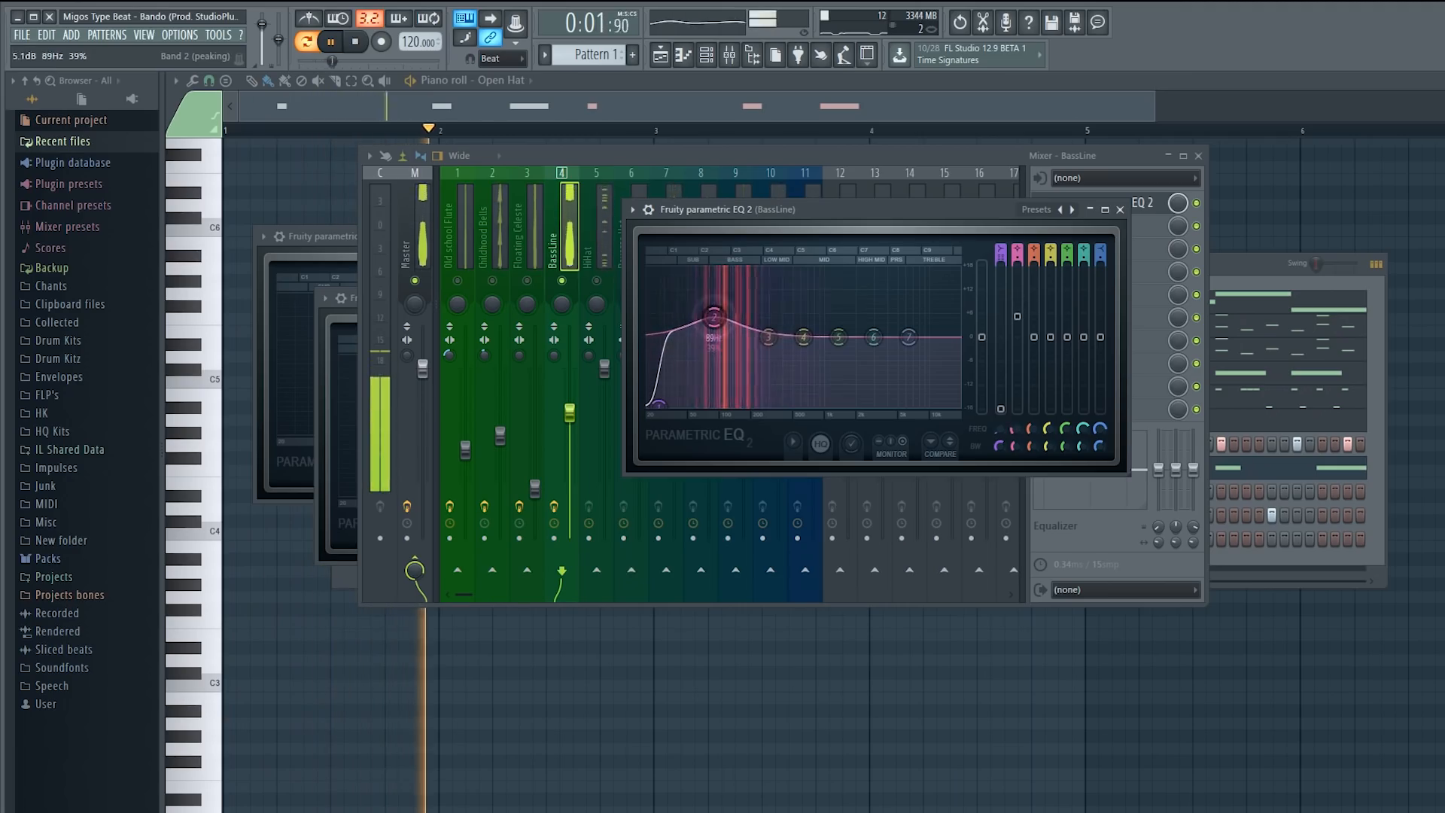
{"action": "left_click_drag", "start_coordinate": [686, 410], "coordinate": [689, 409]}
- Cut the bass highs steeply with band 7 at about 565 Hz, refine the band 2 boost, and close the EQ
{"action": "left_click_drag", "start_coordinate": [925, 347], "coordinate": [813, 411]}
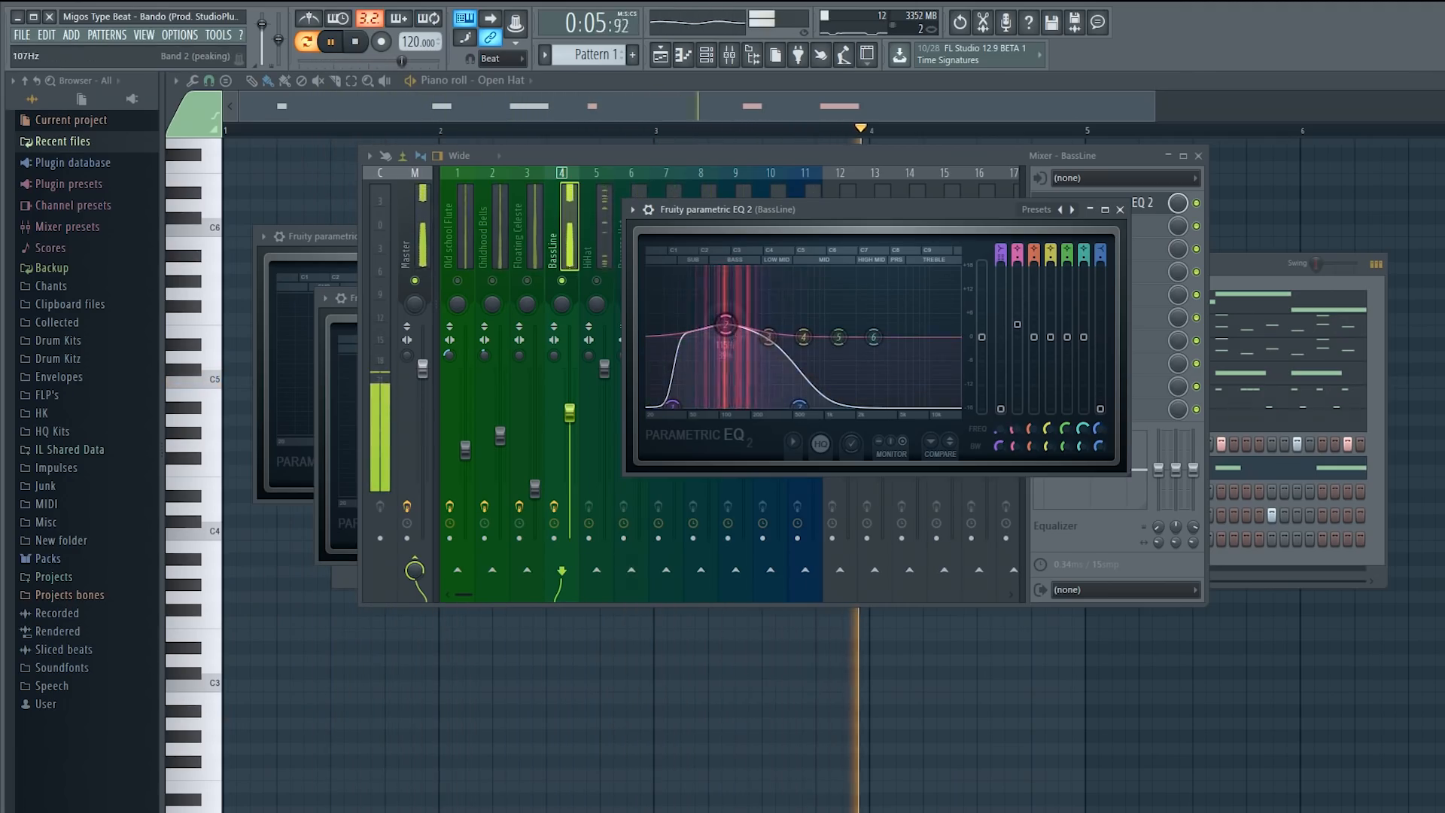
{"action": "left_click_drag", "start_coordinate": [714, 325], "coordinate": [703, 307]}
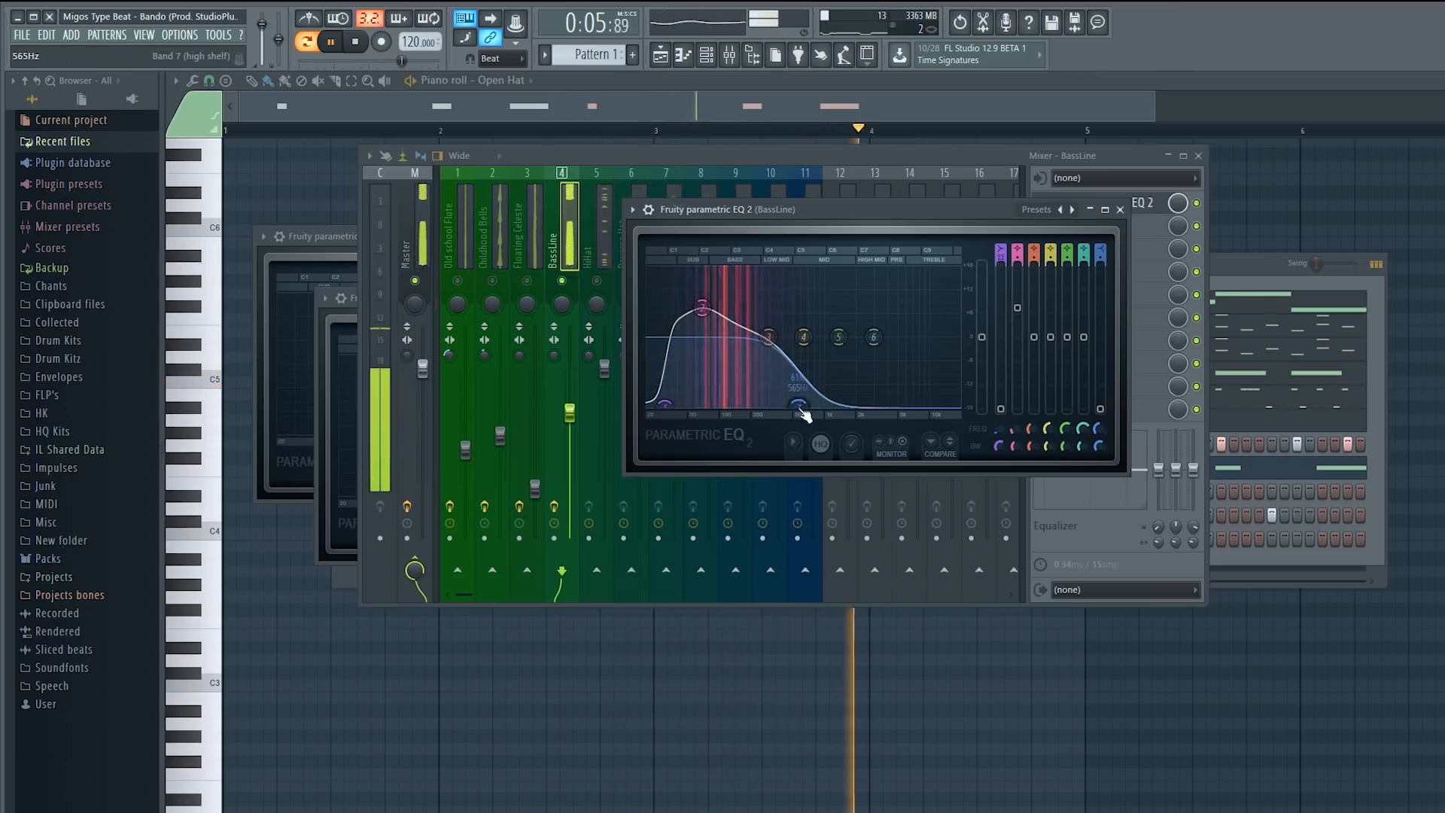
{"action": "left_click_drag", "start_coordinate": [874, 338], "coordinate": [888, 394]}
{"action": "left_click", "coordinate": [565, 241]}
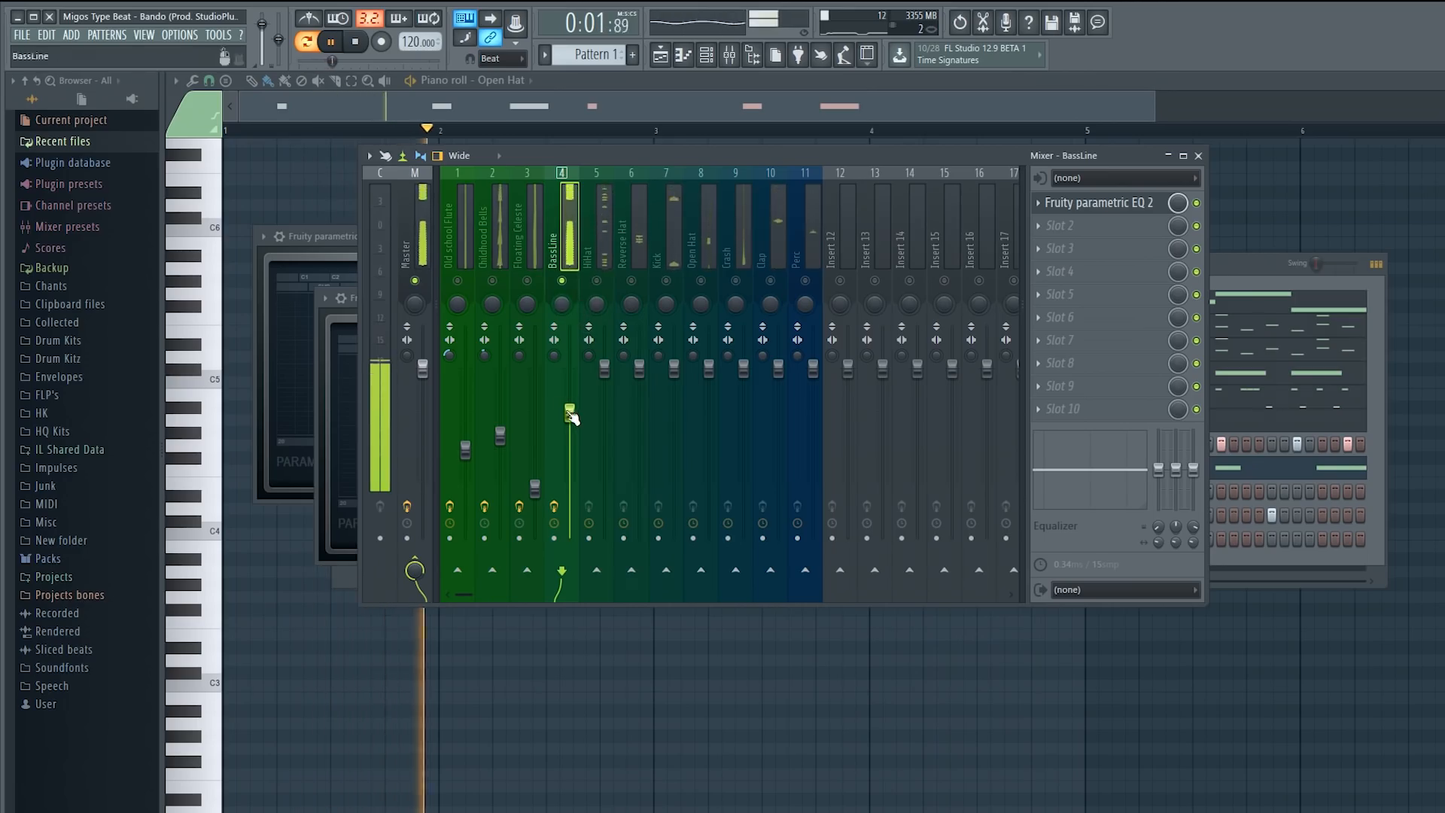
- Lower the BassLine fader to about -11.4 dB, balancing it against the flute, bells and celeste with the drums muted
{"action": "left_click_drag", "start_coordinate": [574, 419], "coordinate": [574, 429]}
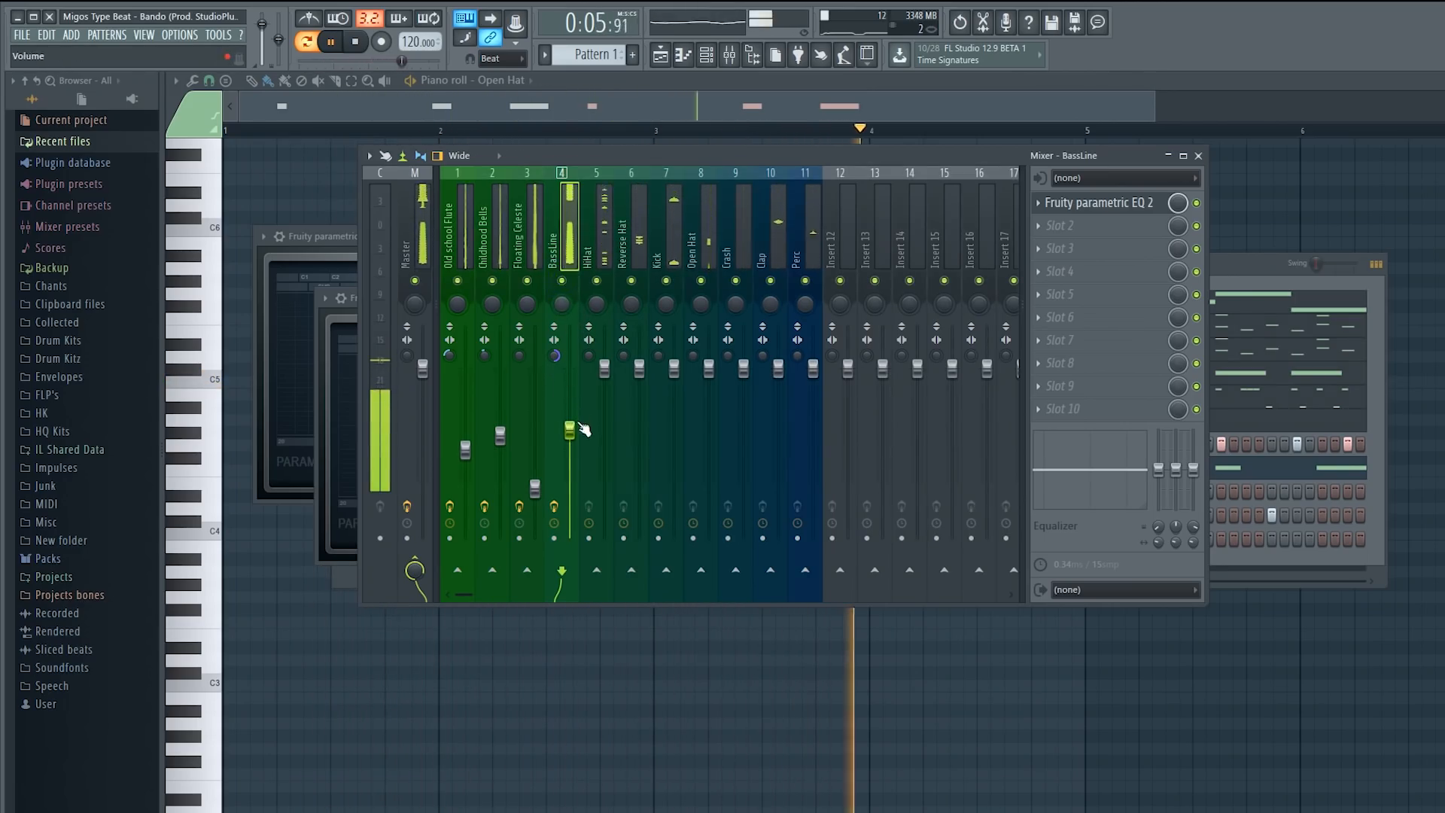
{"action": "left_click_drag", "start_coordinate": [584, 429], "coordinate": [579, 451]}
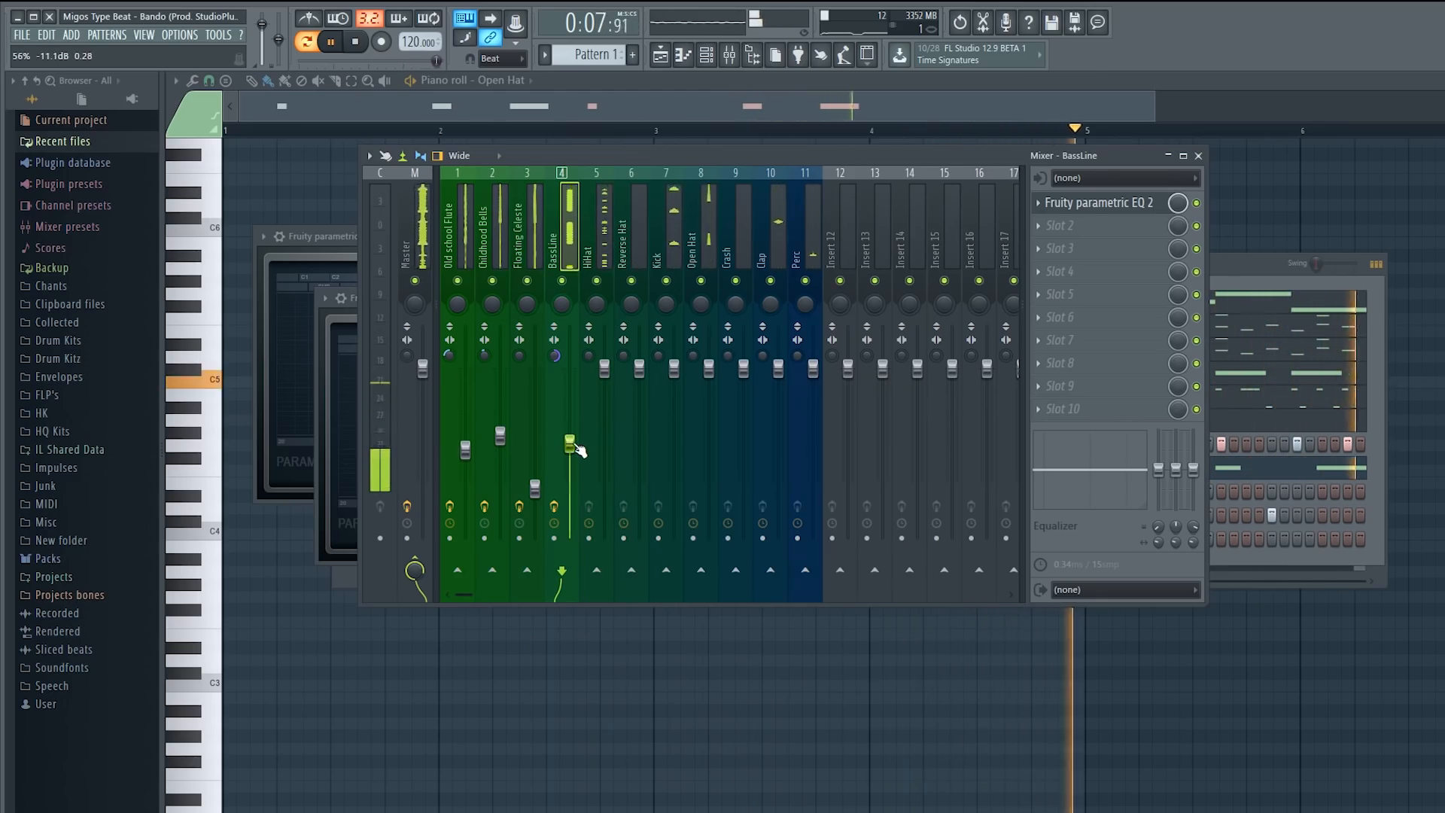
{"action": "right_click", "coordinate": [493, 281]}
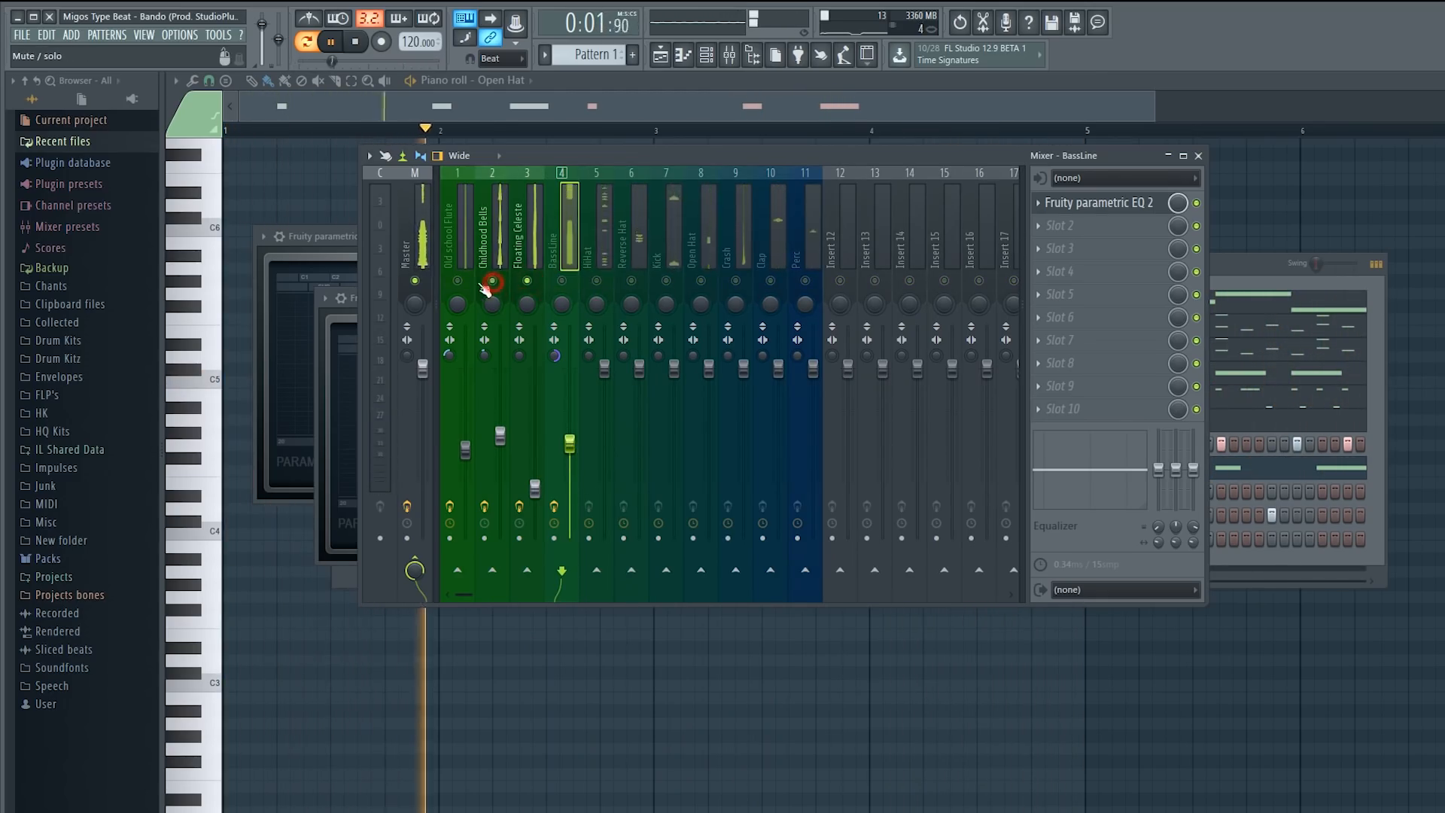
{"action": "right_click", "coordinate": [562, 281]}
{"action": "left_click", "coordinate": [575, 448]}
{"action": "left_click_drag", "start_coordinate": [575, 447], "coordinate": [575, 449]}
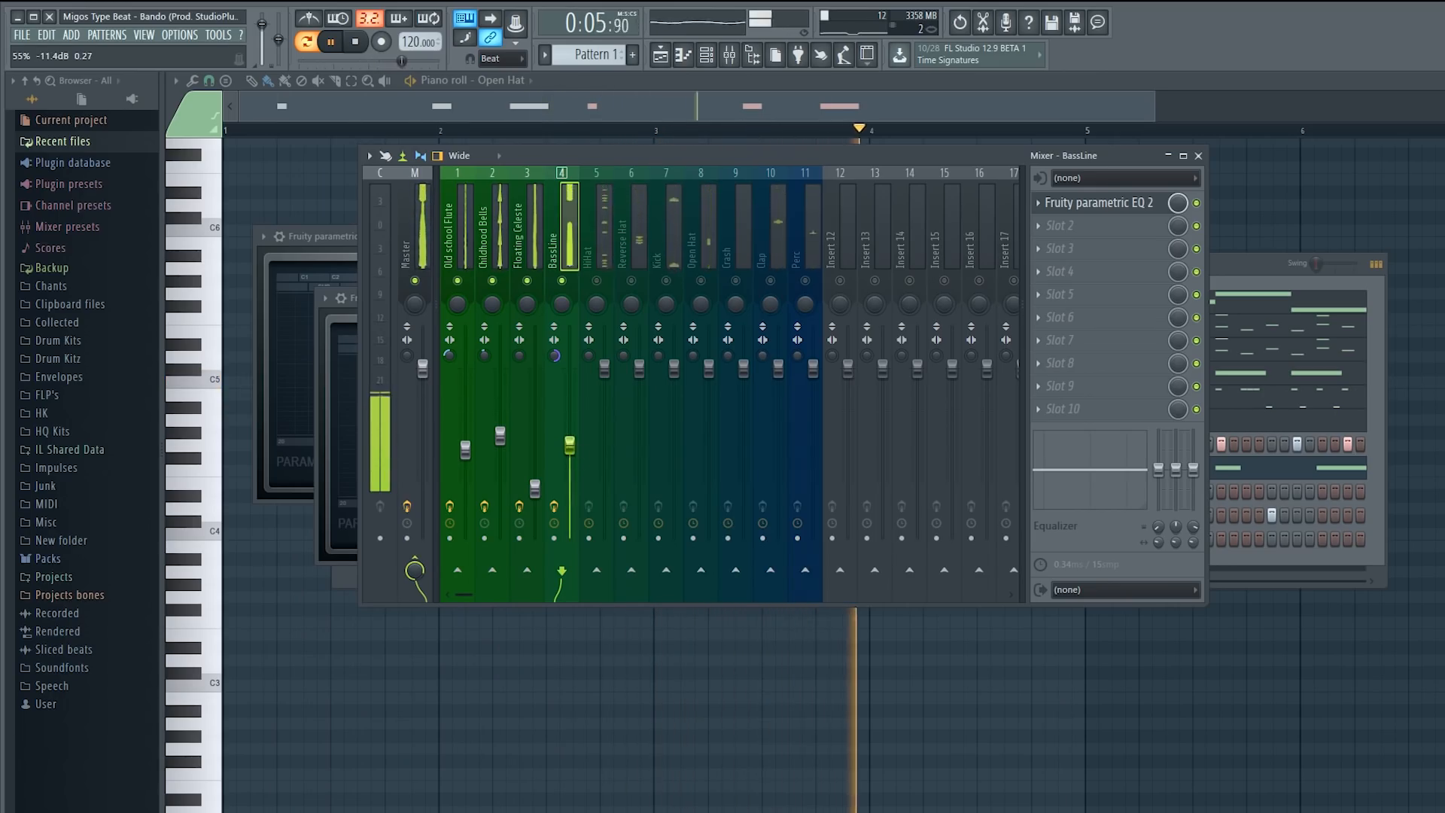
{"action": "left_click", "coordinate": [525, 263]}
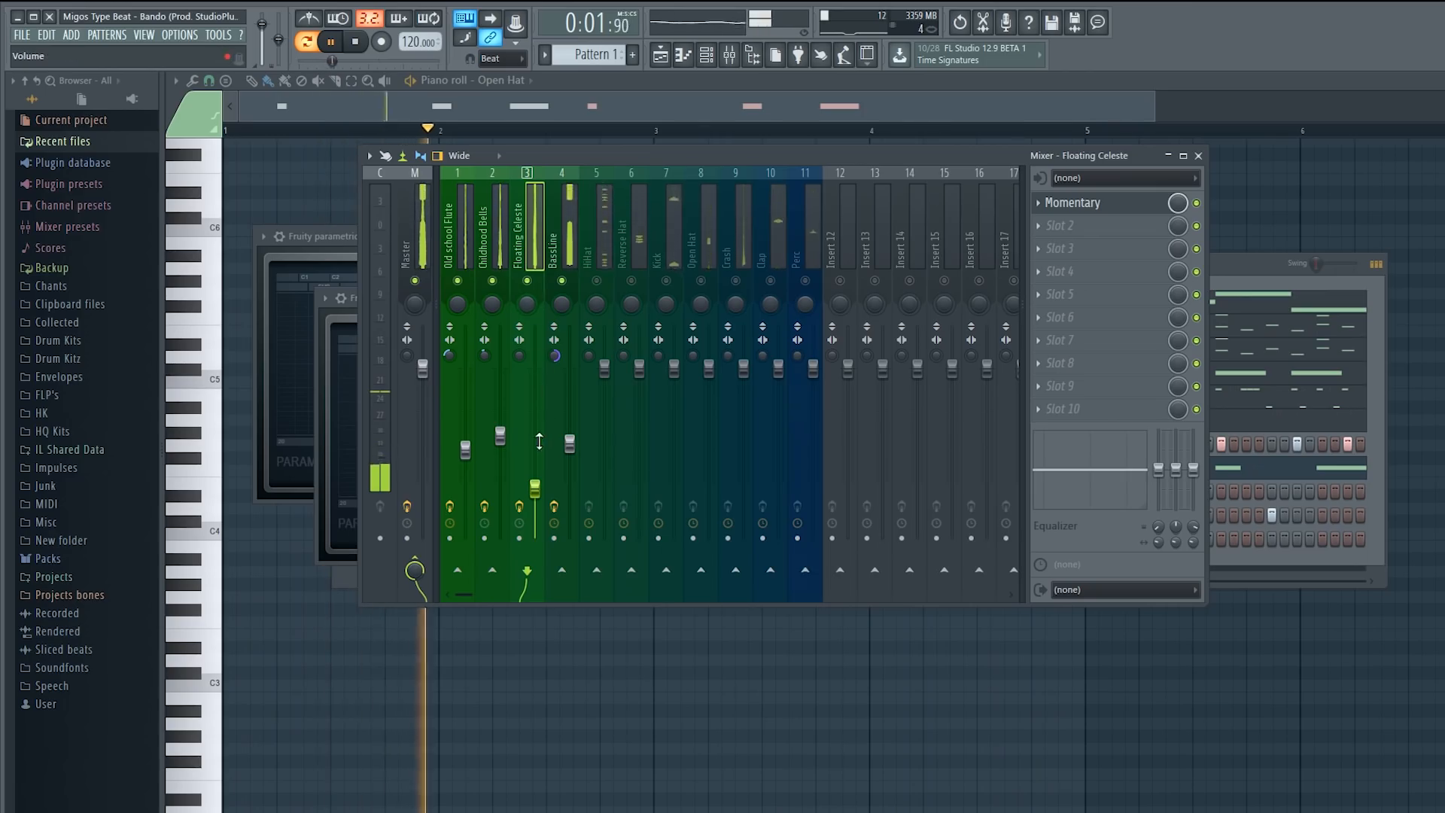
- Unmute the HiHat track, lower its fader slightly, solo it and stop playback
{"action": "left_click", "coordinate": [599, 248]}
{"action": "left_click", "coordinate": [597, 282]}
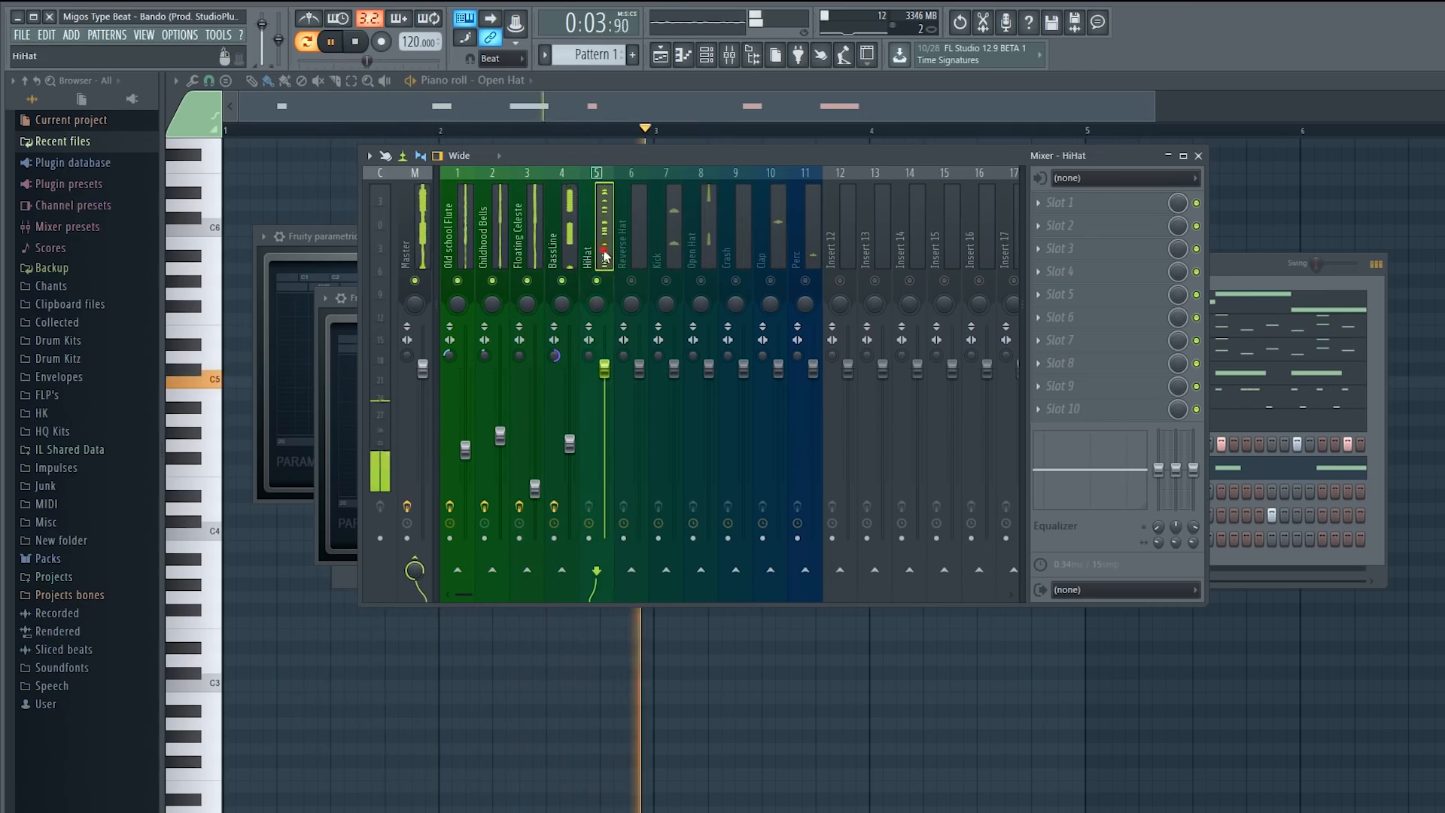
{"action": "left_click_drag", "start_coordinate": [604, 369], "coordinate": [604, 405]}
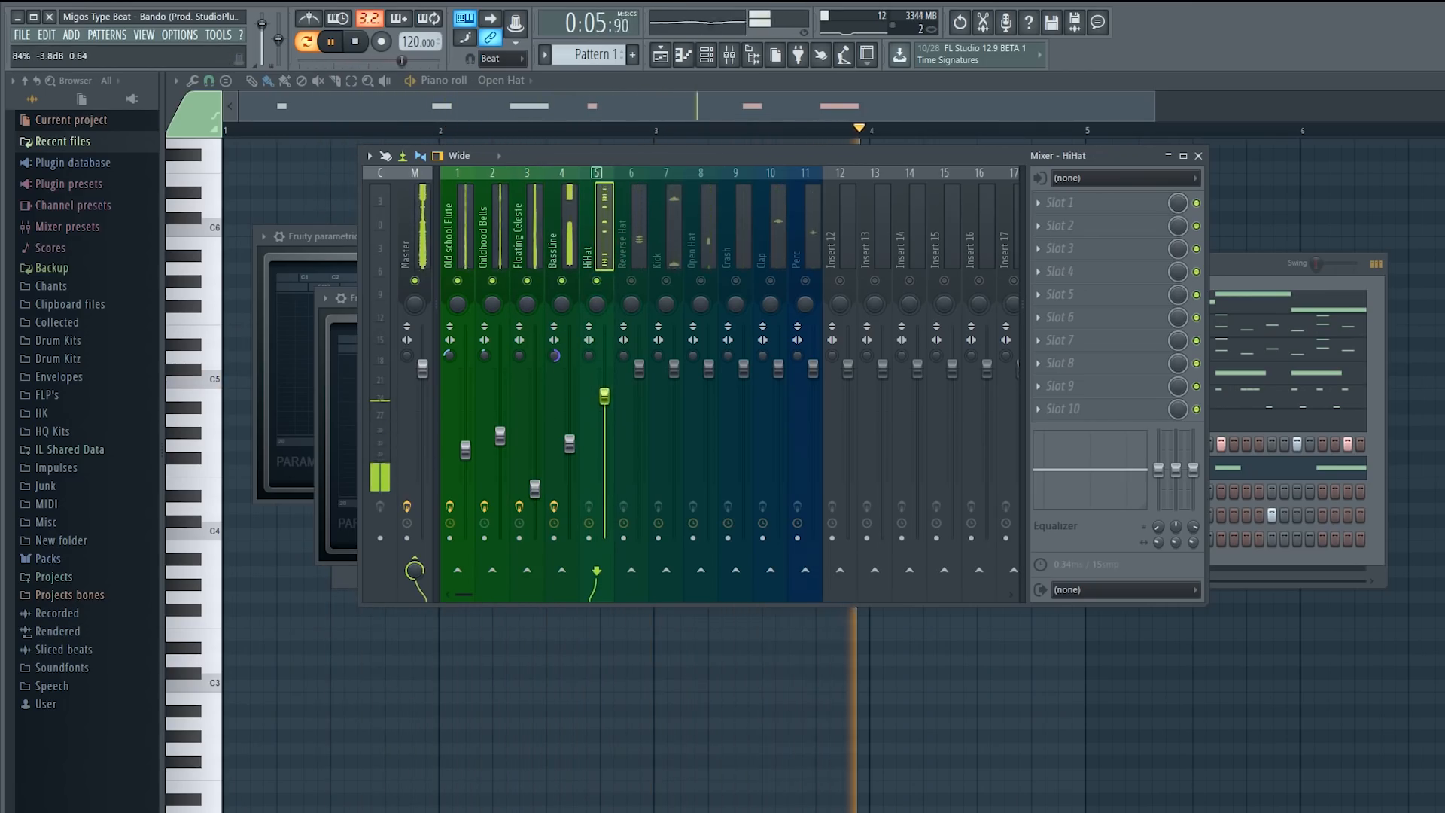
{"action": "key", "text": "space"}
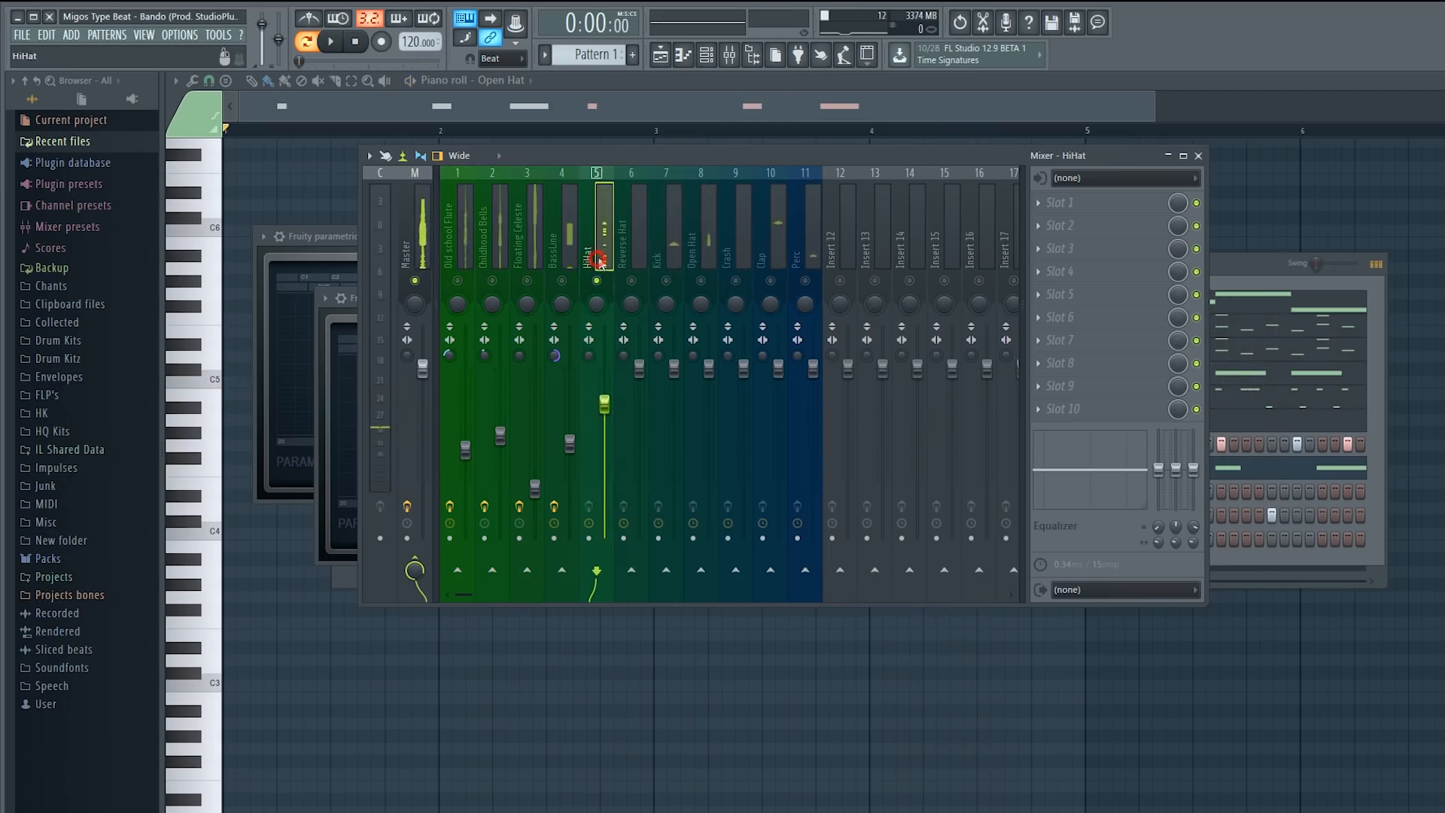
- Open the HiHat channel's notes in the piano roll from the channel rack
{"action": "left_click", "coordinate": [1270, 266]}
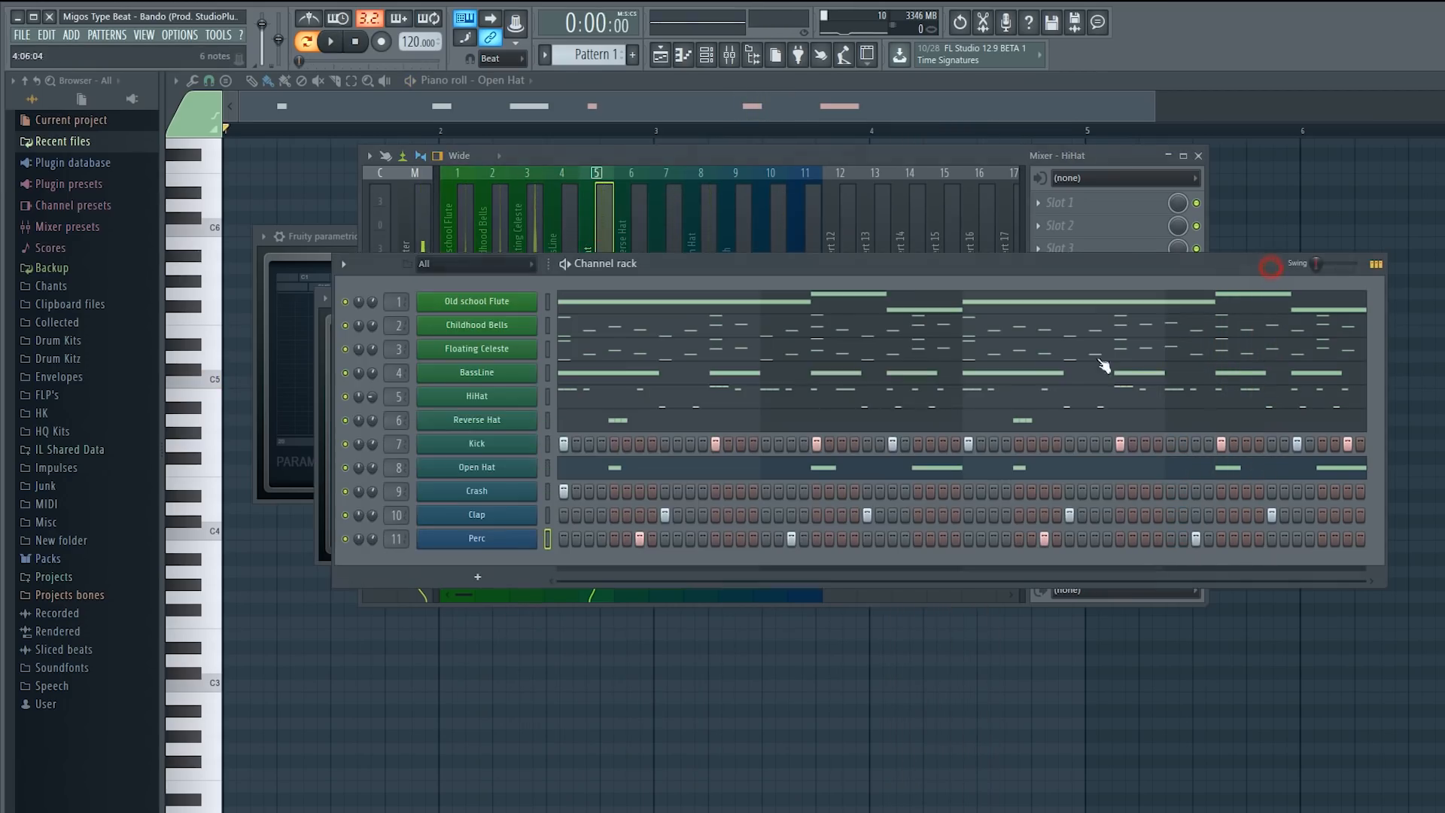
{"action": "left_click", "coordinate": [603, 424]}
{"action": "left_click", "coordinate": [708, 58]}
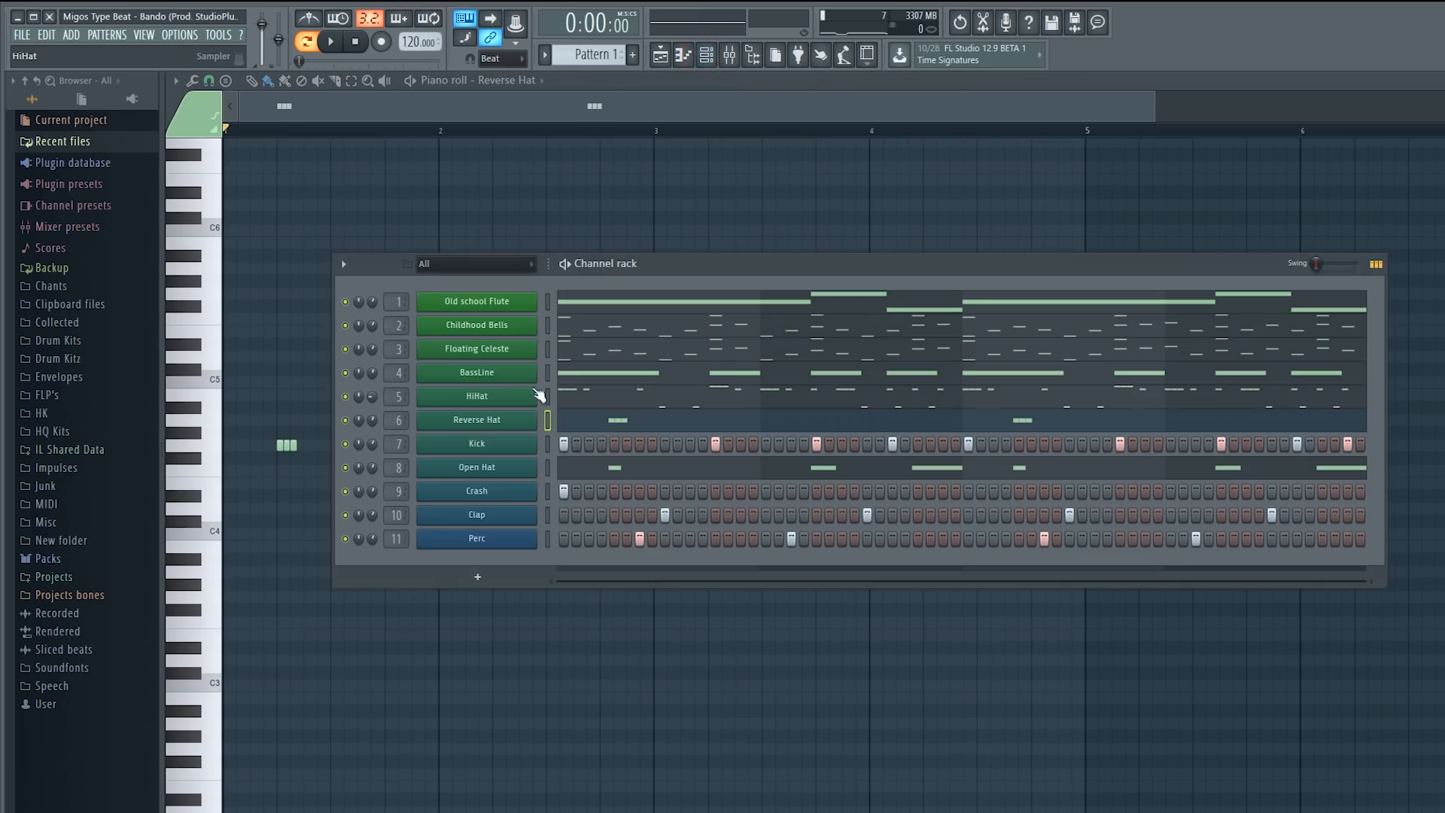
{"action": "left_click", "coordinate": [583, 397]}
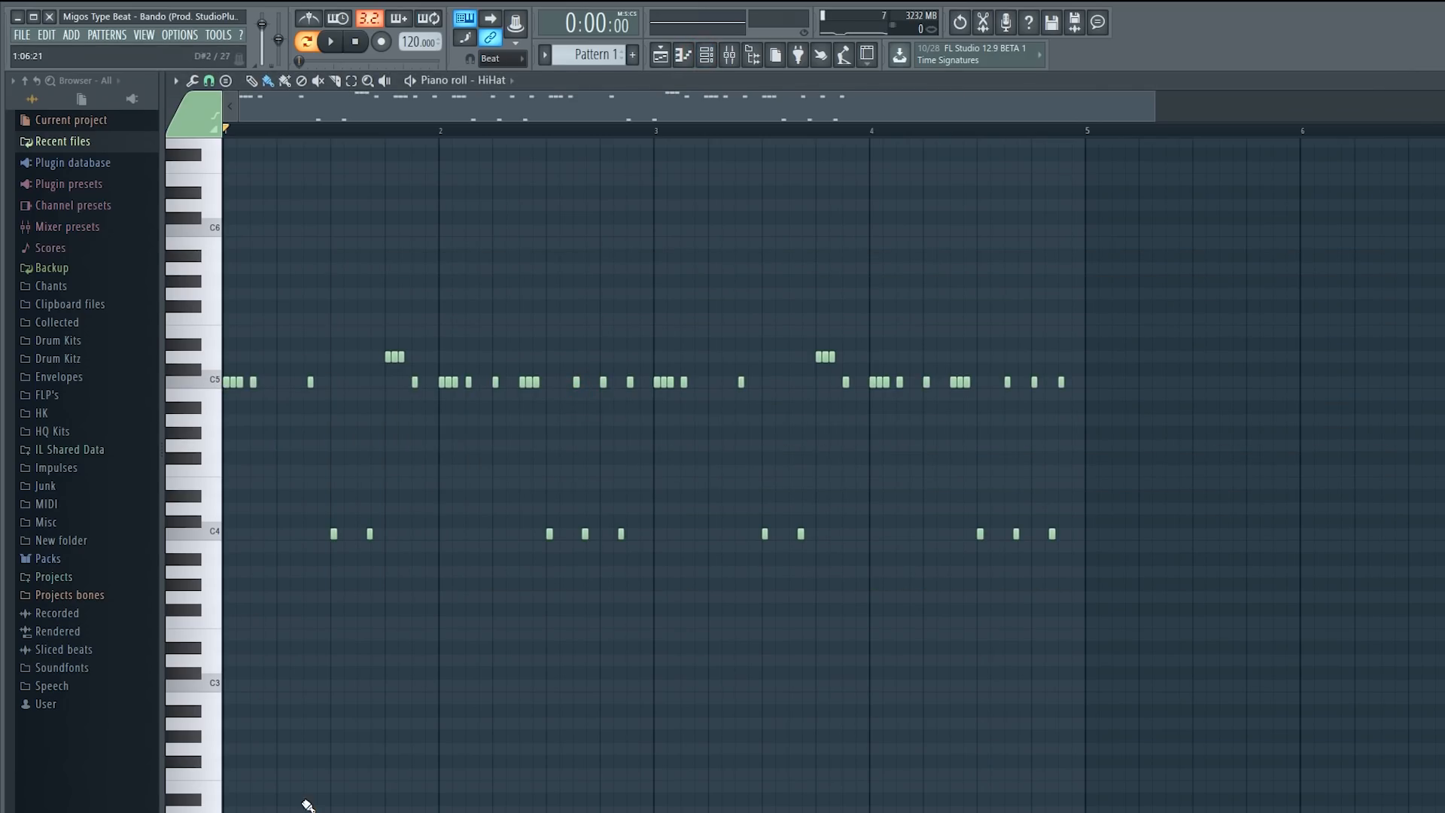
- Enlarge the piano roll's control lane, switch it to note pan, and select only the C5 hi-hat notes
{"action": "left_click_drag", "start_coordinate": [319, 809], "coordinate": [322, 704]}
{"action": "key", "text": "ctrl+a"}
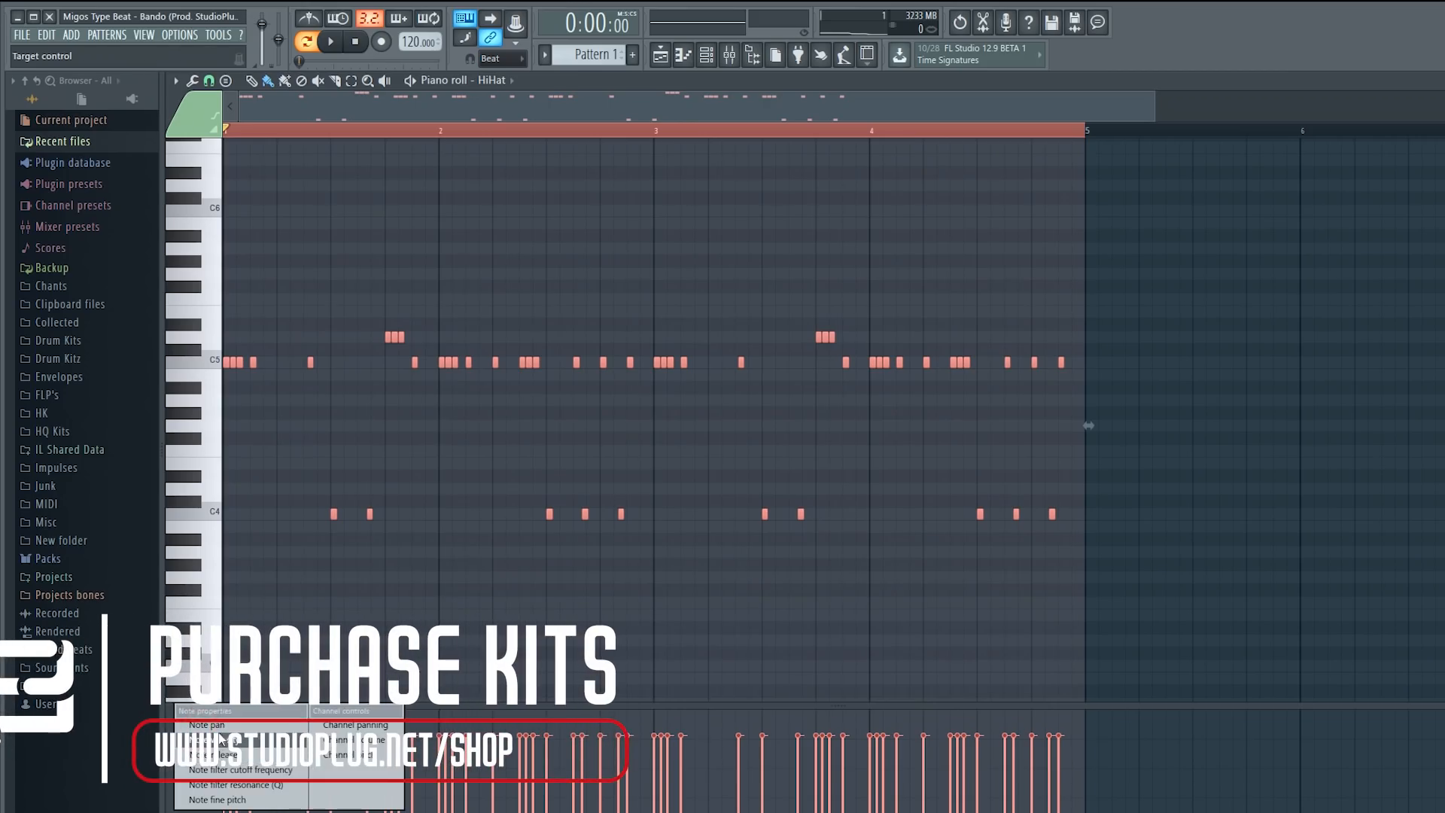
{"action": "left_click", "coordinate": [202, 719]}
{"action": "left_click", "coordinate": [202, 718]}
{"action": "left_click", "coordinate": [202, 719]}
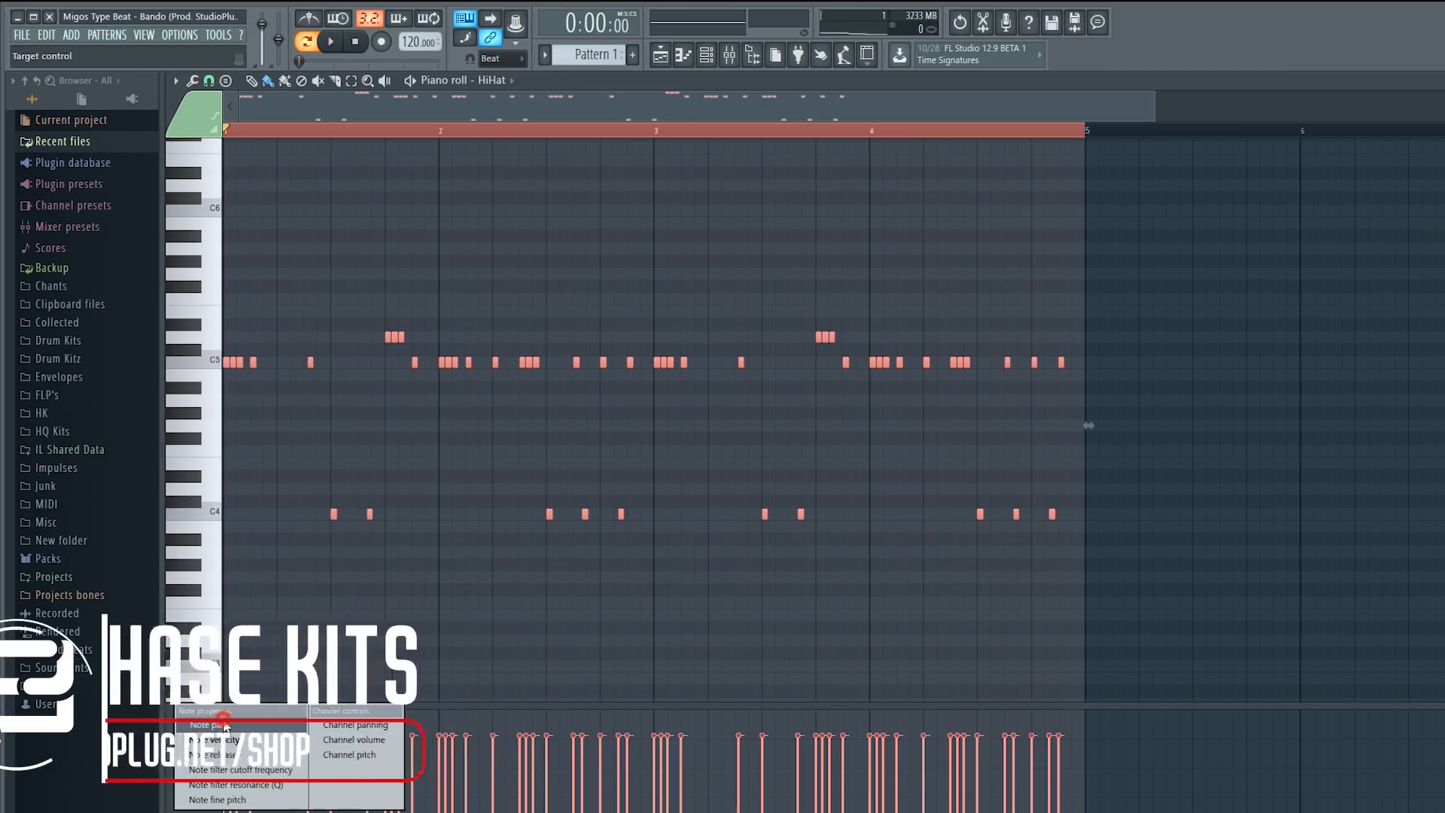
{"action": "left_click", "coordinate": [226, 733]}
{"action": "left_click", "coordinate": [274, 620]}
{"action": "left_click", "coordinate": [193, 361]}
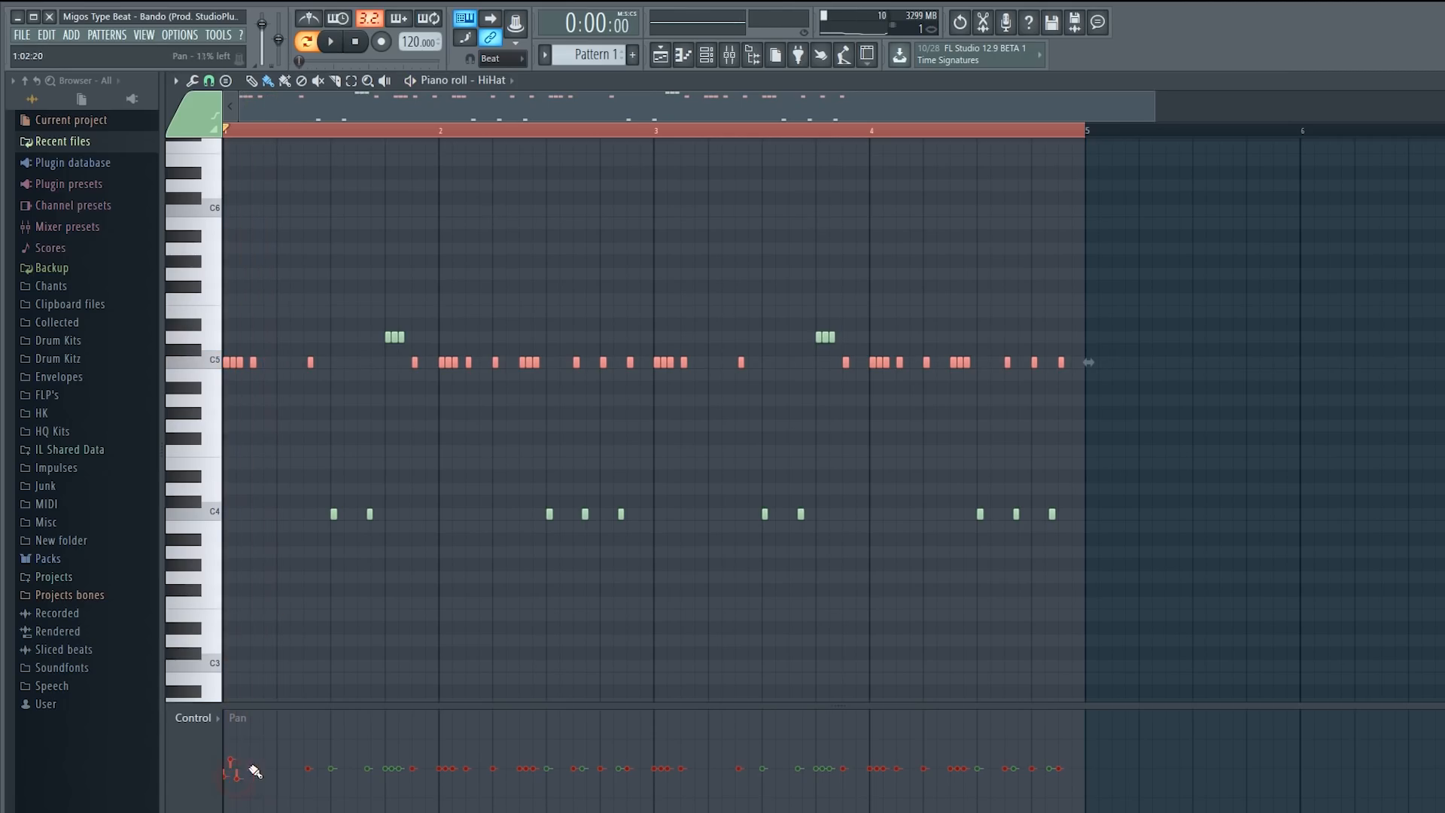
- Pan the C5 hi-hat notes of bar 1 and early bar 2 alternately left and right, with the opening triplet about 14% left
{"action": "key", "text": "space"}
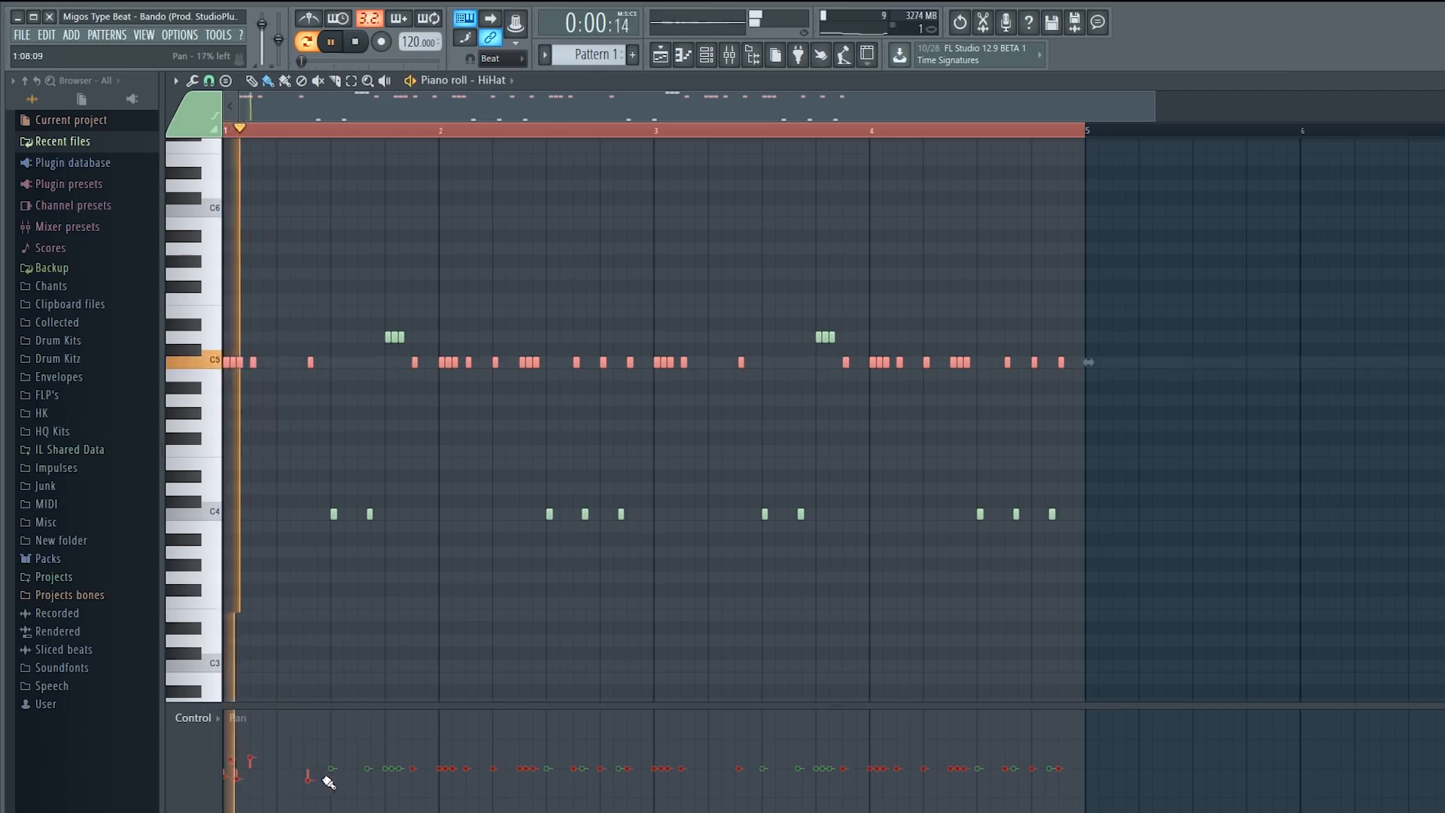
{"action": "left_click", "coordinate": [413, 762]}
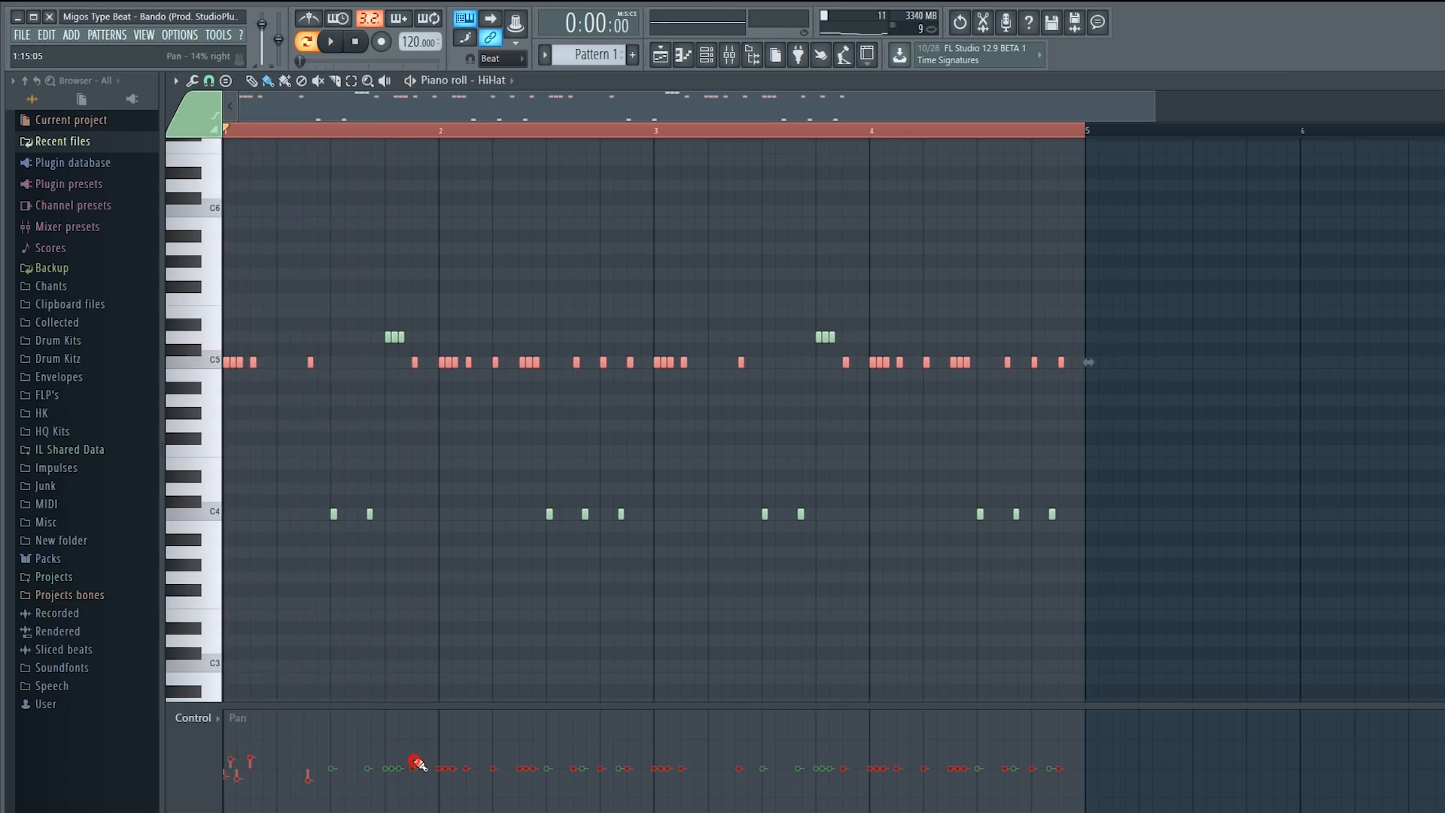
{"action": "left_click_drag", "start_coordinate": [444, 786], "coordinate": [500, 758]}
{"action": "key", "text": "space"}
{"action": "left_click", "coordinate": [233, 777]}
{"action": "key", "text": "space"}
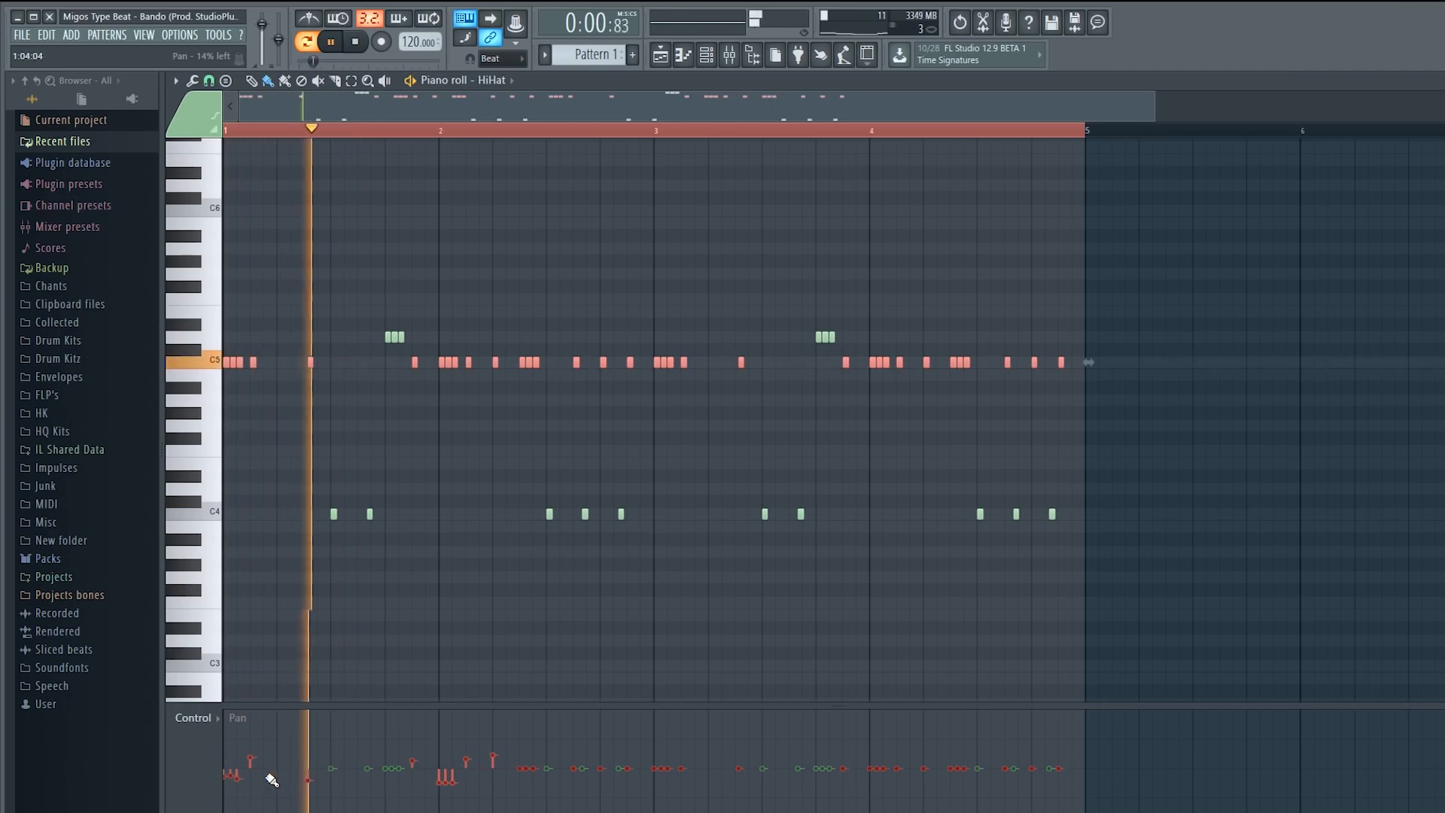
- Alternate the C5 hi-hat panning from mid bar 2 through bar 3, setting the last bar 3 note about 42% left
{"action": "key", "text": "space"}
{"action": "key", "text": "space"}
{"action": "left_click_drag", "start_coordinate": [519, 781], "coordinate": [539, 783]}
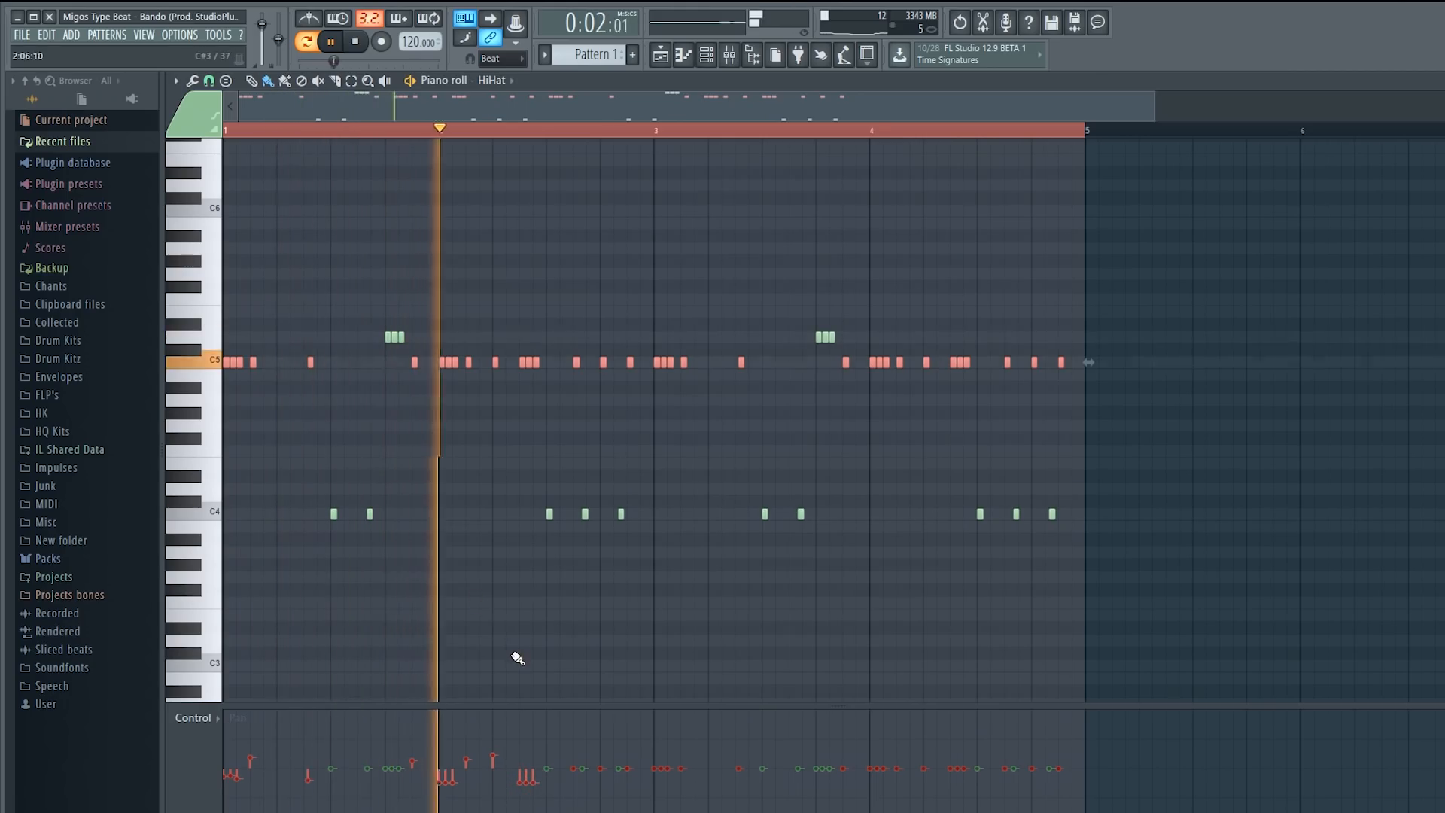
{"action": "mouse_move", "coordinate": [574, 793]}
{"action": "left_mouse_down"}
{"action": "mouse_move", "coordinate": [574, 755]}
{"action": "mouse_move", "coordinate": [612, 783]}
{"action": "mouse_move", "coordinate": [678, 757]}
{"action": "mouse_move", "coordinate": [678, 778]}
{"action": "left_mouse_up"}
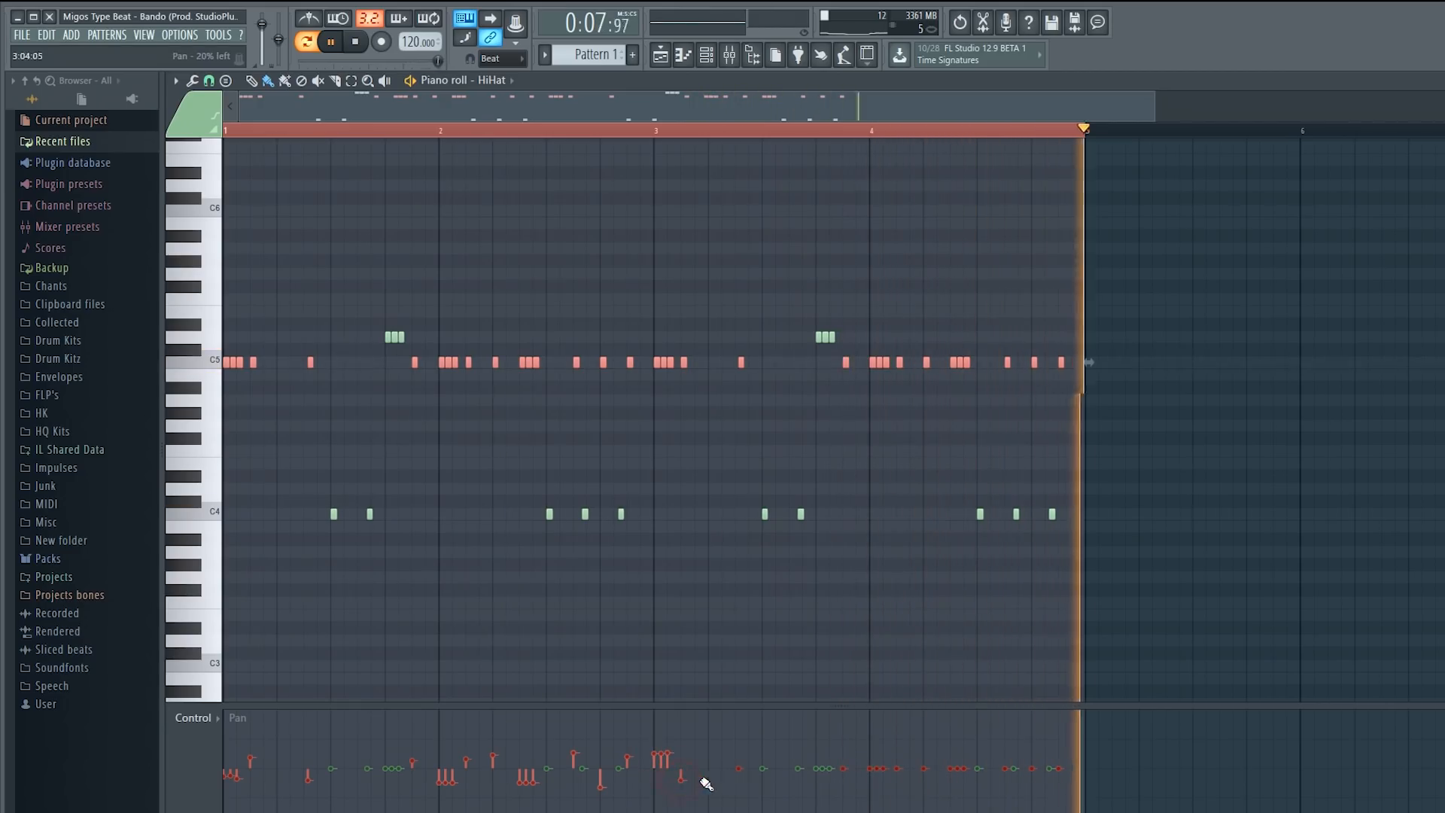
{"action": "left_click", "coordinate": [748, 758]}
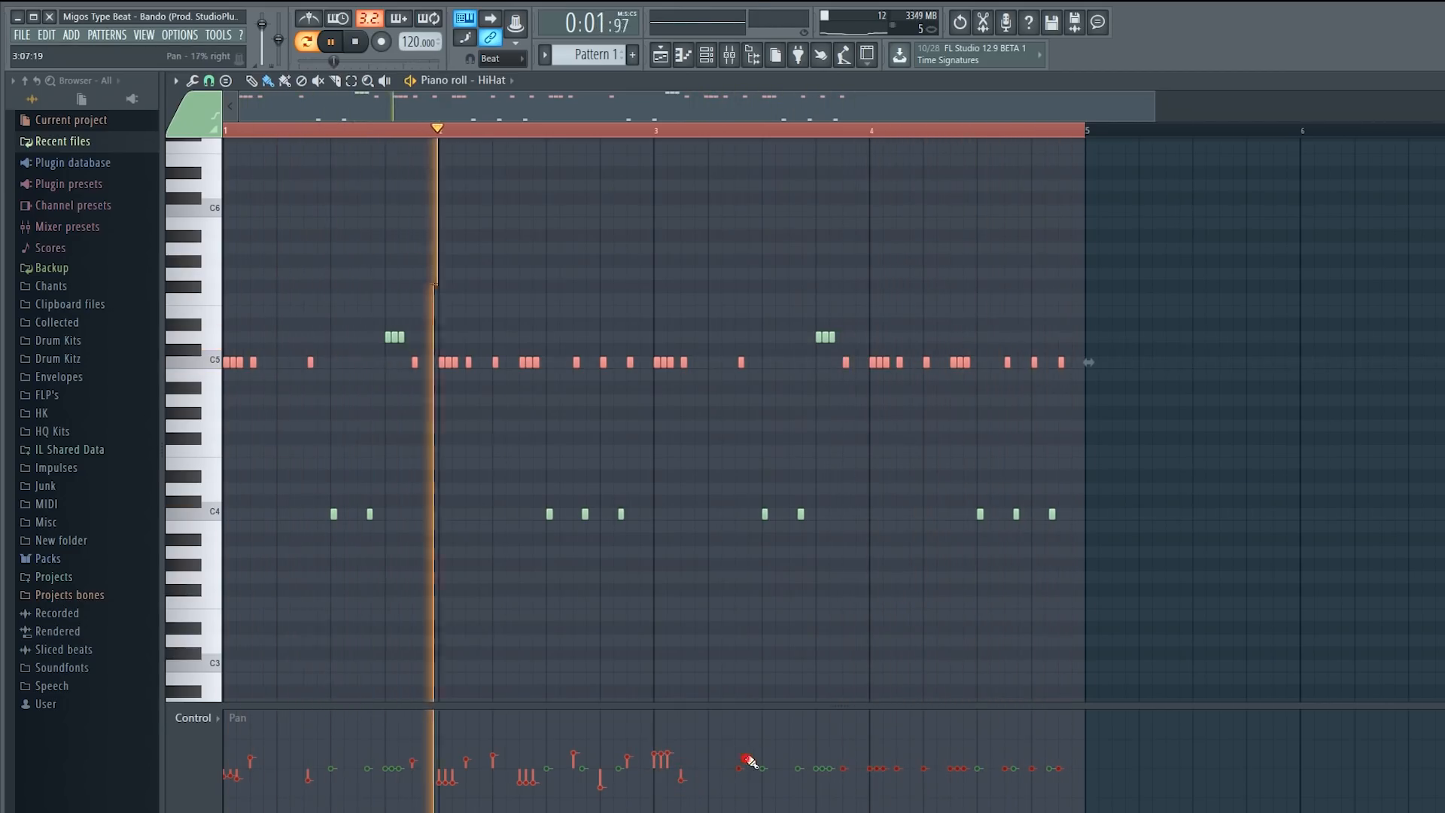
{"action": "left_click", "coordinate": [844, 792]}
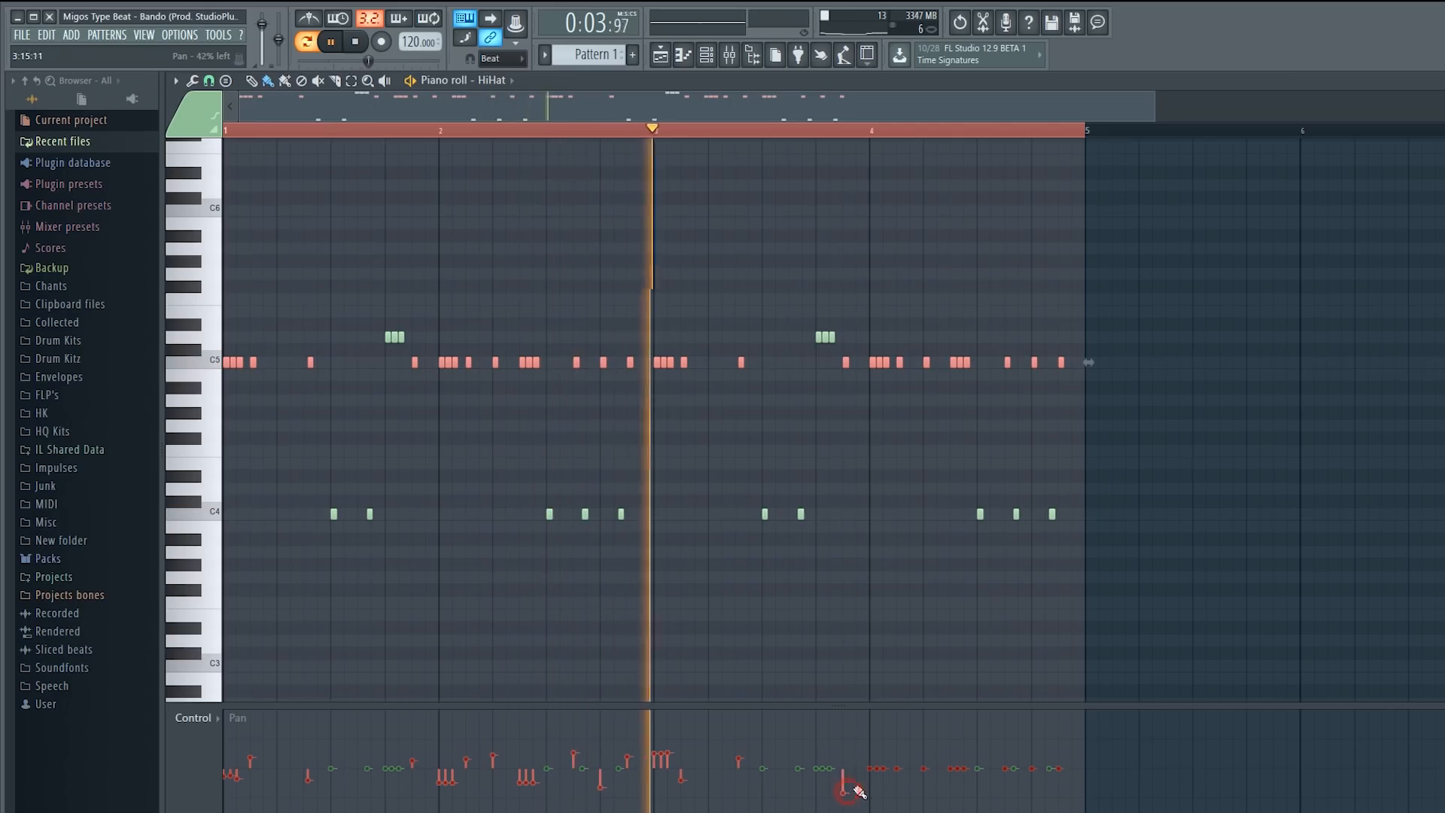
- Vary the panning of the C5 hi-hat notes in bar 4 between left and right, giving the second three-note roll a right pan
{"action": "left_click", "coordinate": [871, 782]}
{"action": "left_click_drag", "start_coordinate": [877, 749], "coordinate": [895, 744]}
{"action": "left_click", "coordinate": [900, 776]}
{"action": "left_click", "coordinate": [925, 786]}
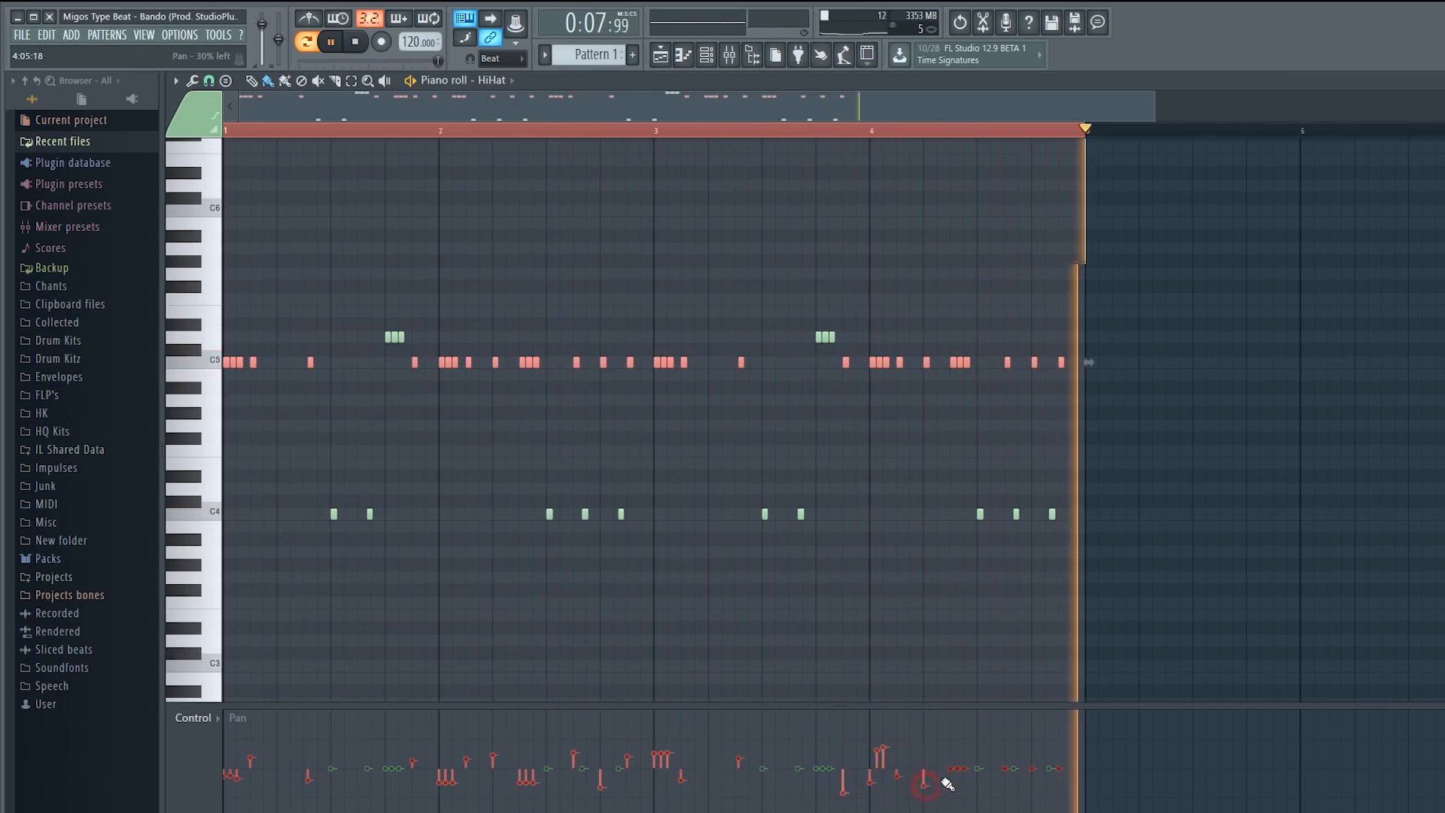
{"action": "left_click_drag", "start_coordinate": [950, 755], "coordinate": [966, 753]}
{"action": "left_click", "coordinate": [1005, 779]}
{"action": "left_click", "coordinate": [1032, 753]}
{"action": "left_click", "coordinate": [1059, 749]}
{"action": "left_click", "coordinate": [1060, 788]}
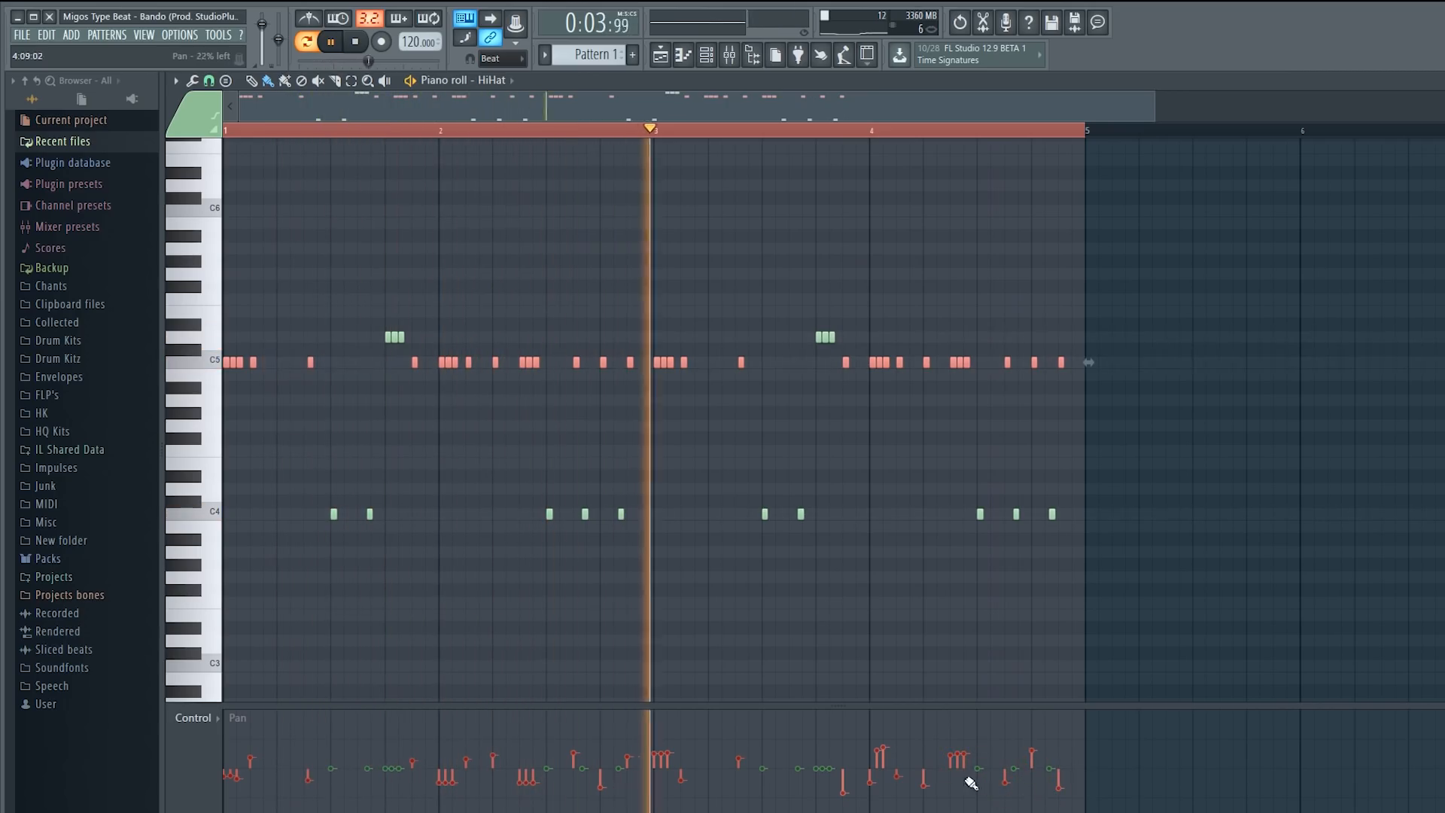
- Select all C4 hi-hat notes and spread their panning to both sides across the four bars, moving the first pair left
{"action": "left_click", "coordinate": [198, 515], "text": "ctrl"}
{"action": "key", "text": "space"}
{"action": "mouse_move", "coordinate": [337, 799]}
{"action": "left_mouse_down"}
{"action": "mouse_move", "coordinate": [371, 802]}
{"action": "mouse_move", "coordinate": [365, 791]}
{"action": "left_mouse_up"}
{"action": "mouse_move", "coordinate": [493, 769]}
{"action": "left_mouse_down"}
{"action": "mouse_move", "coordinate": [554, 749]}
{"action": "mouse_move", "coordinate": [332, 781]}
{"action": "mouse_move", "coordinate": [384, 792]}
{"action": "left_mouse_up"}
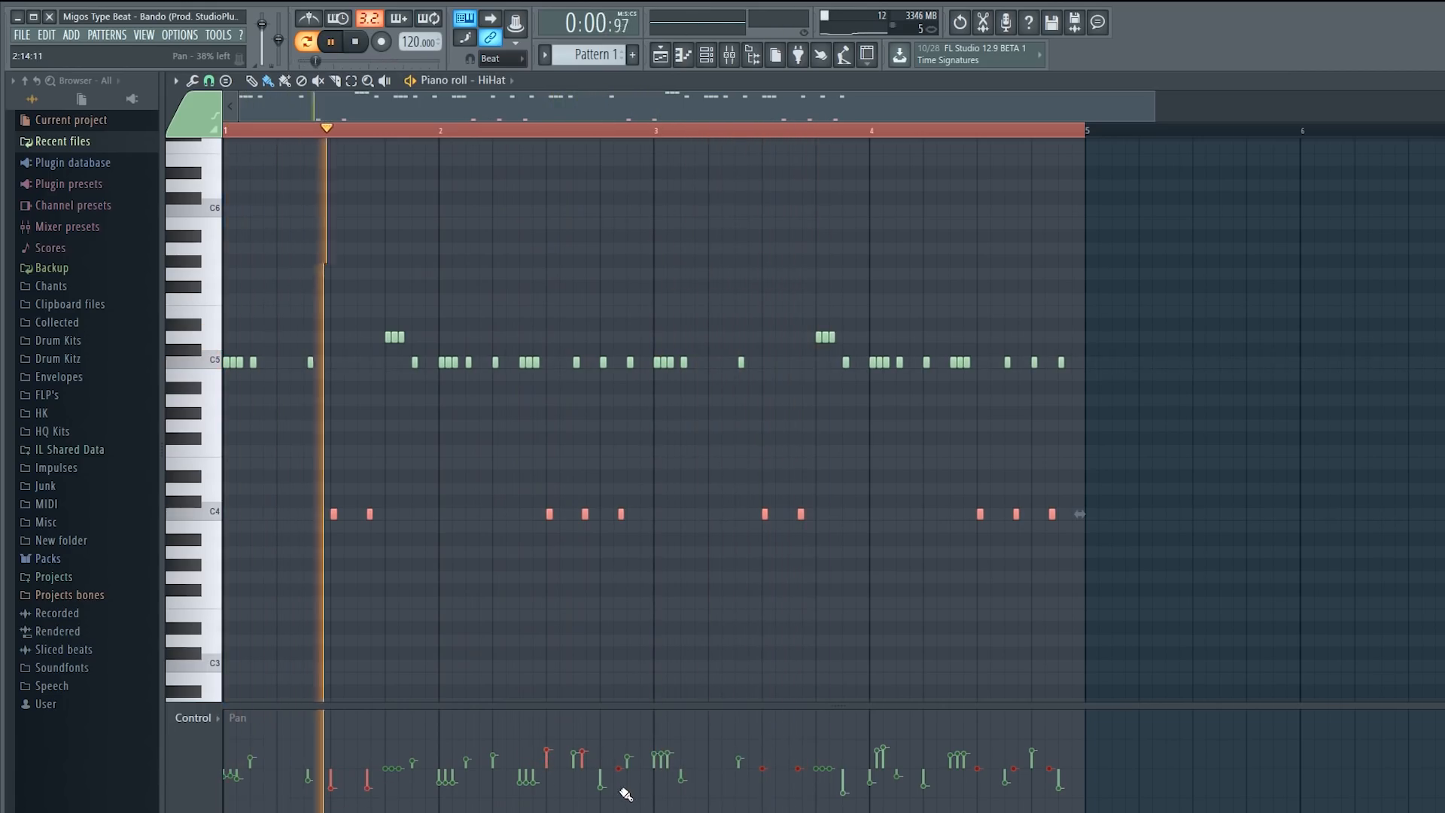
{"action": "mouse_move", "coordinate": [613, 787]}
{"action": "left_mouse_down"}
{"action": "mouse_move", "coordinate": [580, 767]}
{"action": "mouse_move", "coordinate": [636, 793]}
{"action": "left_mouse_up"}
{"action": "mouse_move", "coordinate": [787, 765]}
{"action": "left_mouse_down"}
{"action": "mouse_move", "coordinate": [775, 784]}
{"action": "mouse_move", "coordinate": [774, 761]}
{"action": "mouse_move", "coordinate": [837, 761]}
{"action": "mouse_move", "coordinate": [974, 783]}
{"action": "mouse_move", "coordinate": [1061, 753]}
{"action": "mouse_move", "coordinate": [1049, 758]}
{"action": "left_mouse_up"}
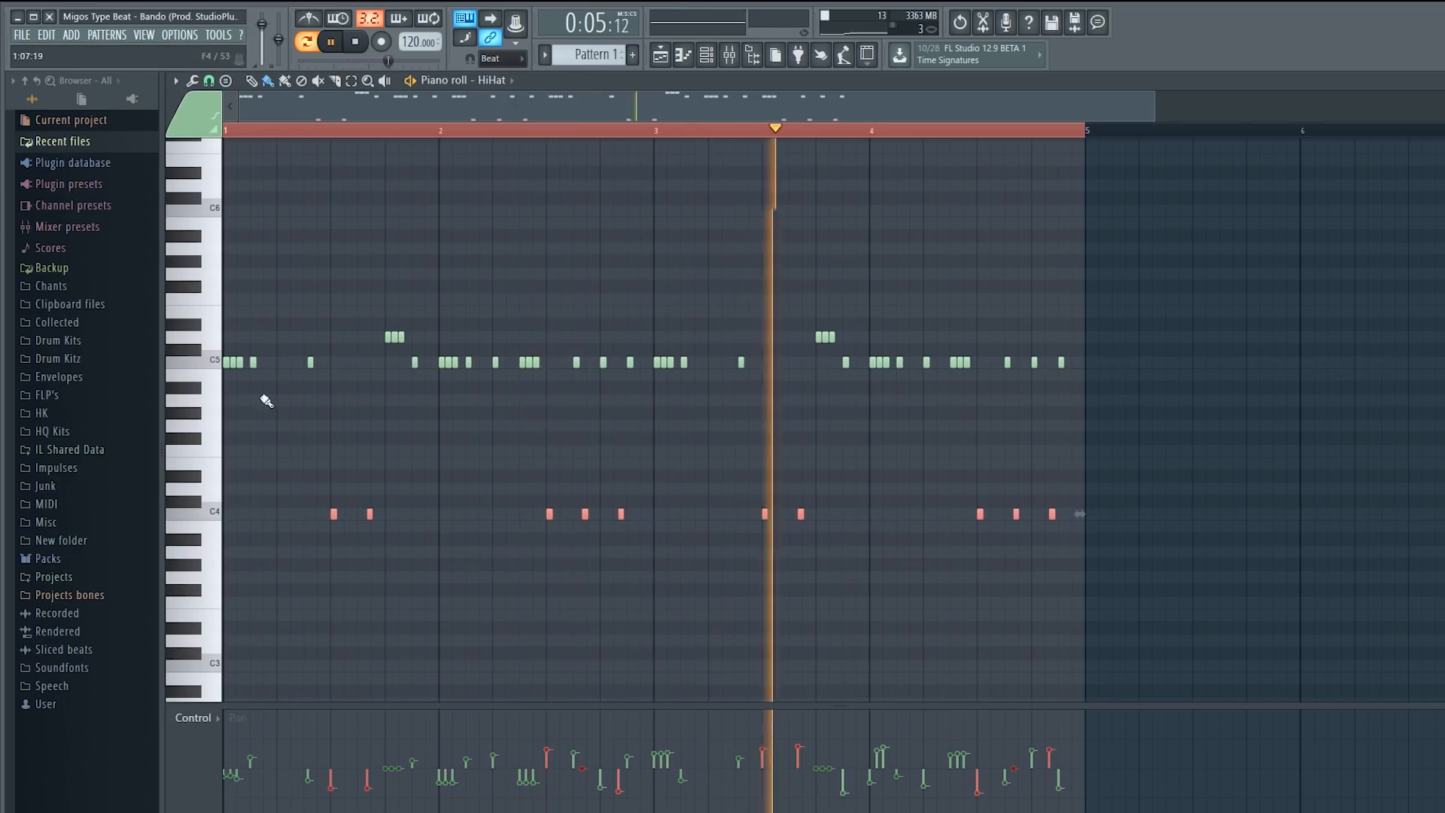
- Select the D5 hi-hat rolls and pan the first from left to right and the second from right to left
{"action": "left_click", "coordinate": [200, 337], "text": "ctrl"}
{"action": "key", "text": "space"}
{"action": "left_click", "coordinate": [392, 788]}
{"action": "key", "text": "space"}
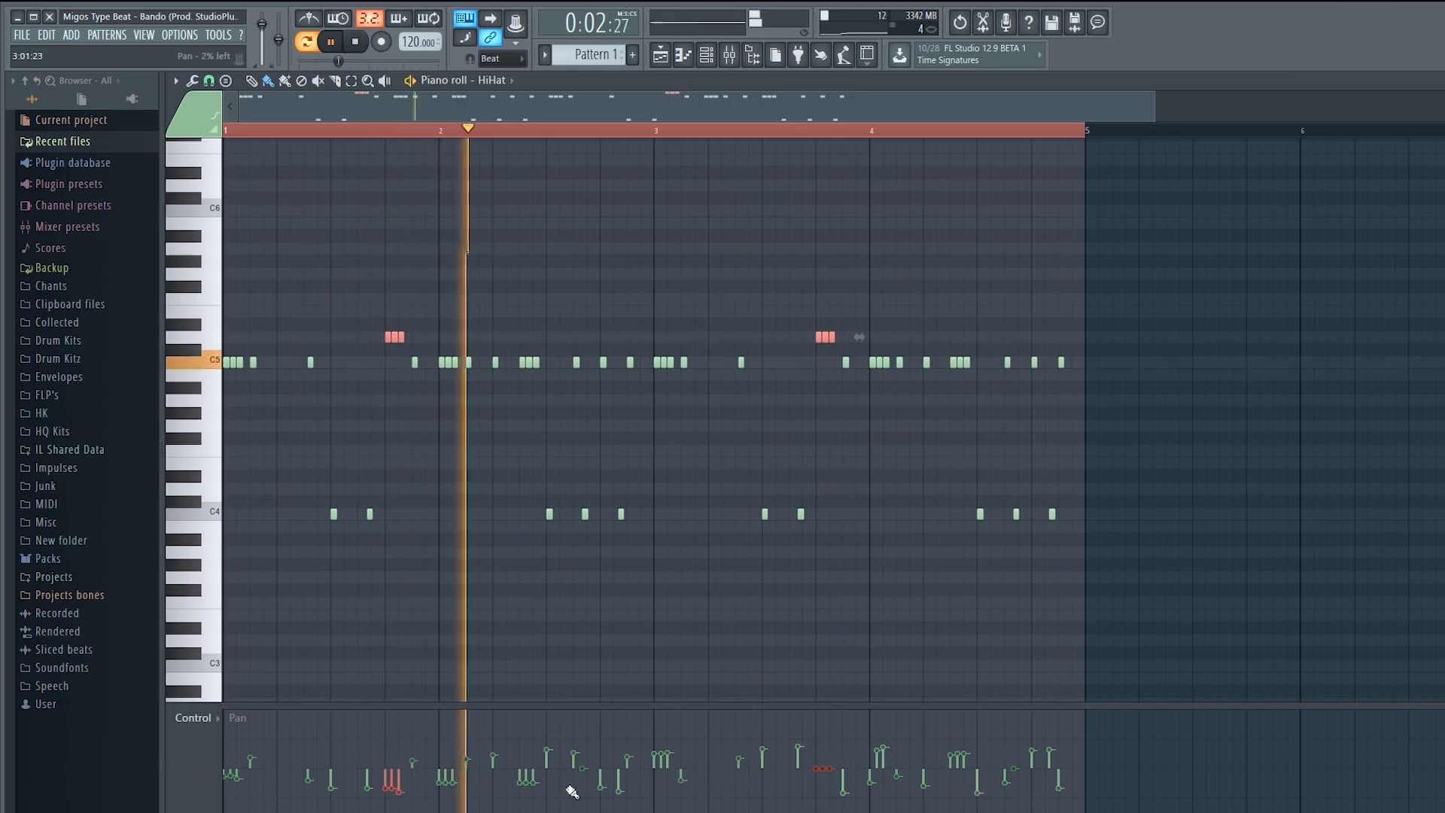
{"action": "left_click_drag", "start_coordinate": [387, 780], "coordinate": [399, 741]}
{"action": "mouse_move", "coordinate": [823, 759]}
{"action": "left_mouse_down"}
{"action": "mouse_move", "coordinate": [815, 750]}
{"action": "mouse_move", "coordinate": [836, 796]}
{"action": "left_mouse_up"}
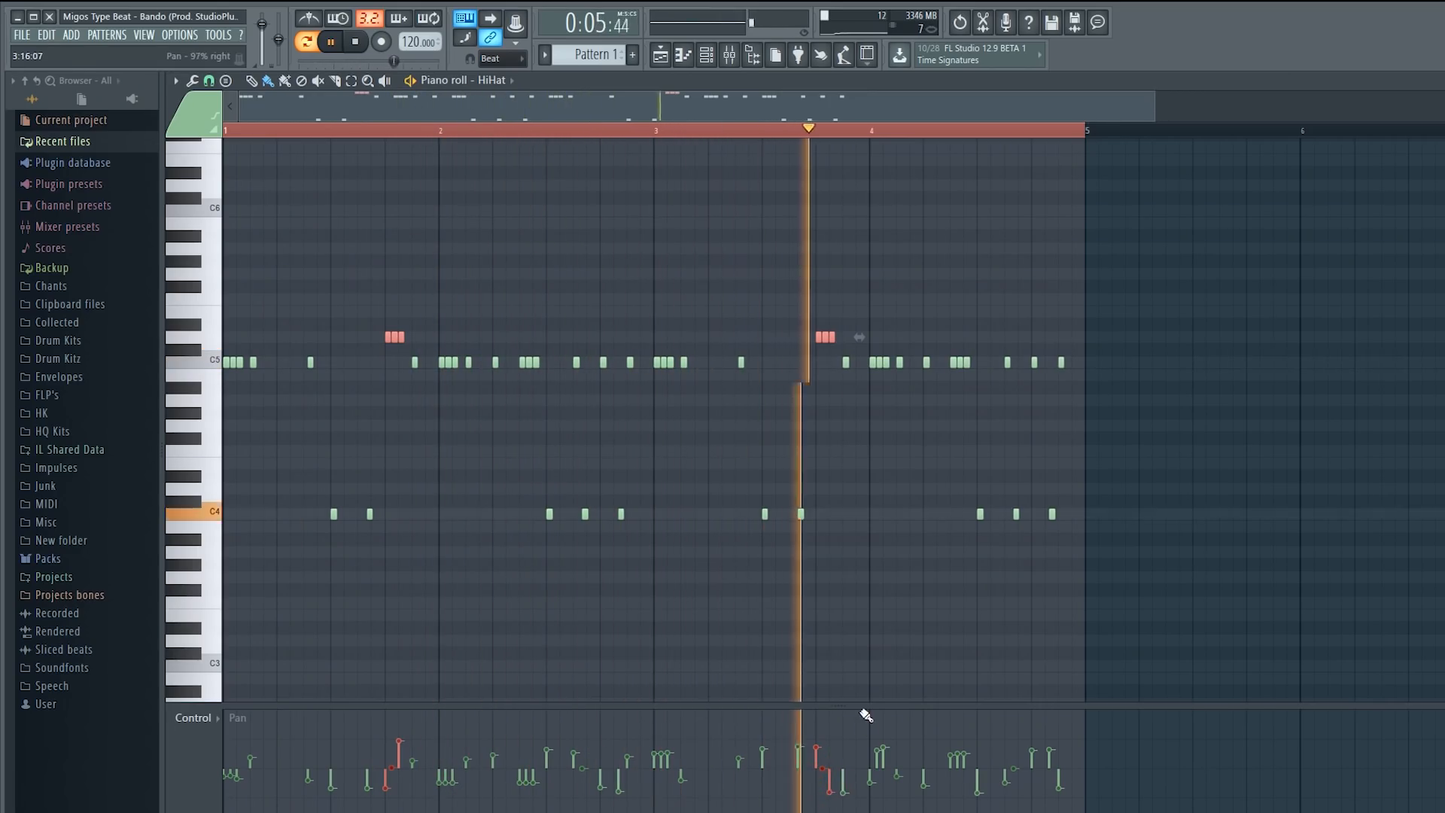
{"action": "key", "text": "space"}
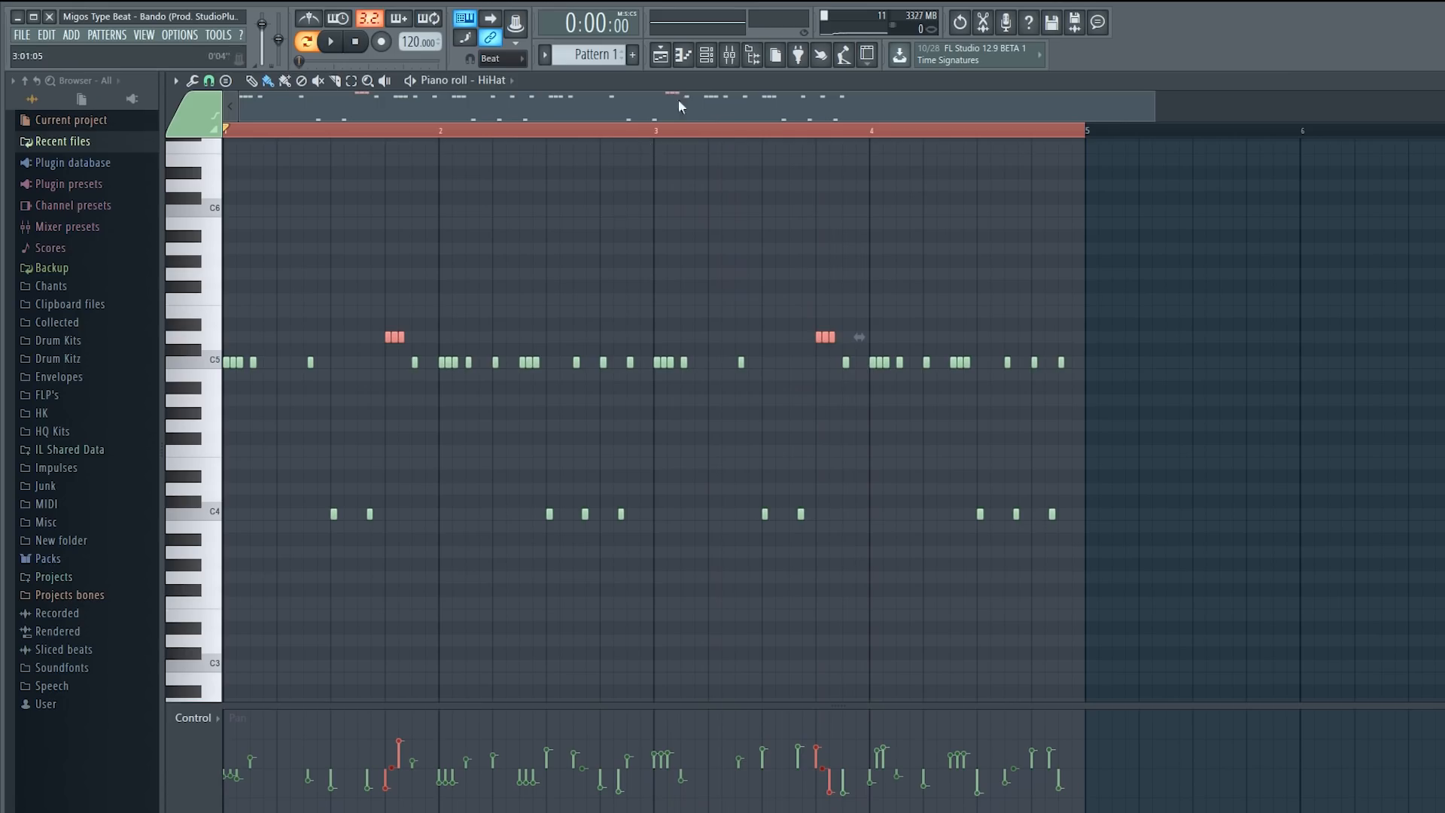
- Open the mixer and load Fruity Parametric EQ 2 into the HiHat track's first effect slot
{"action": "left_click", "coordinate": [730, 58]}
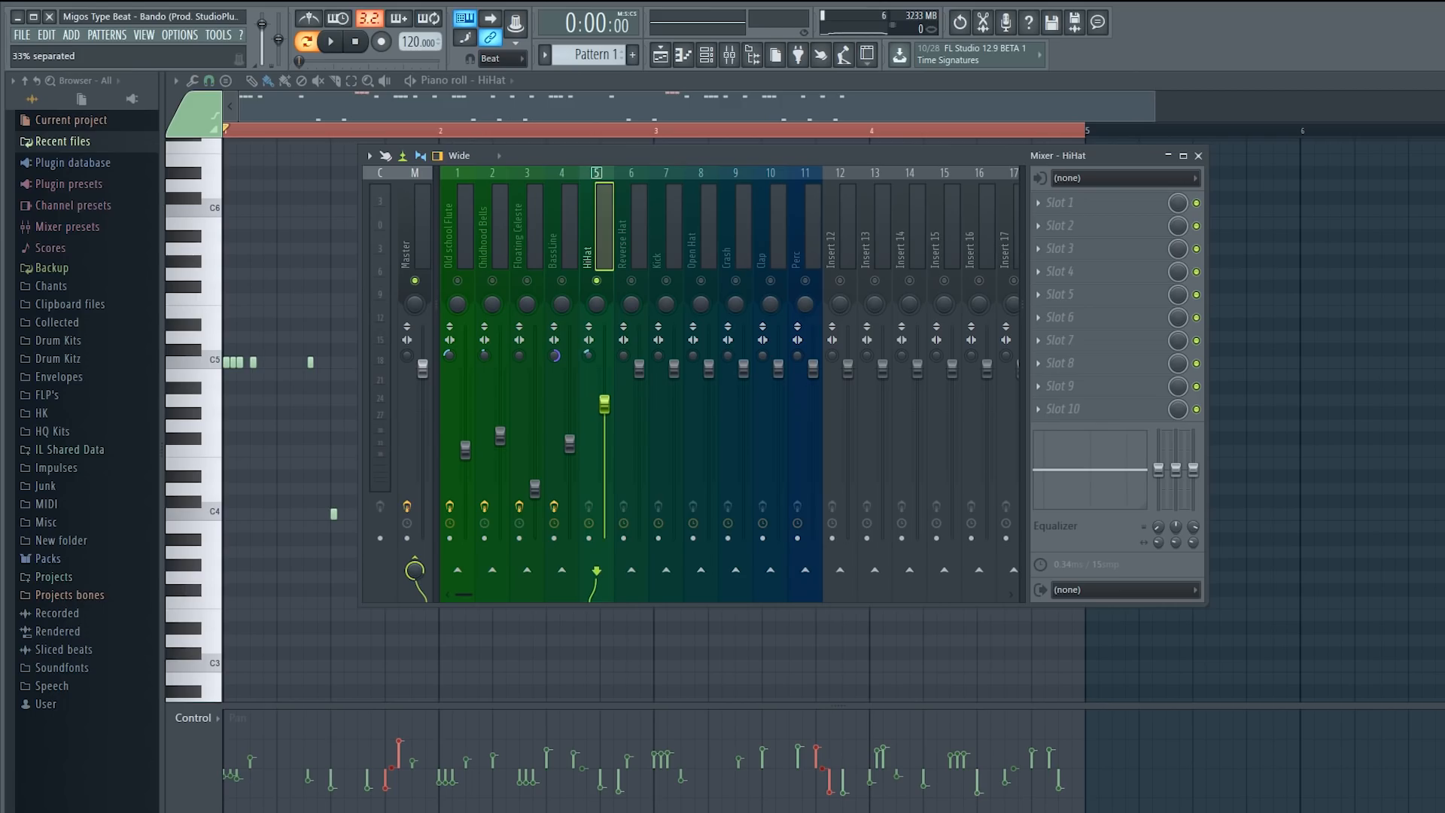
{"action": "key", "text": "space"}
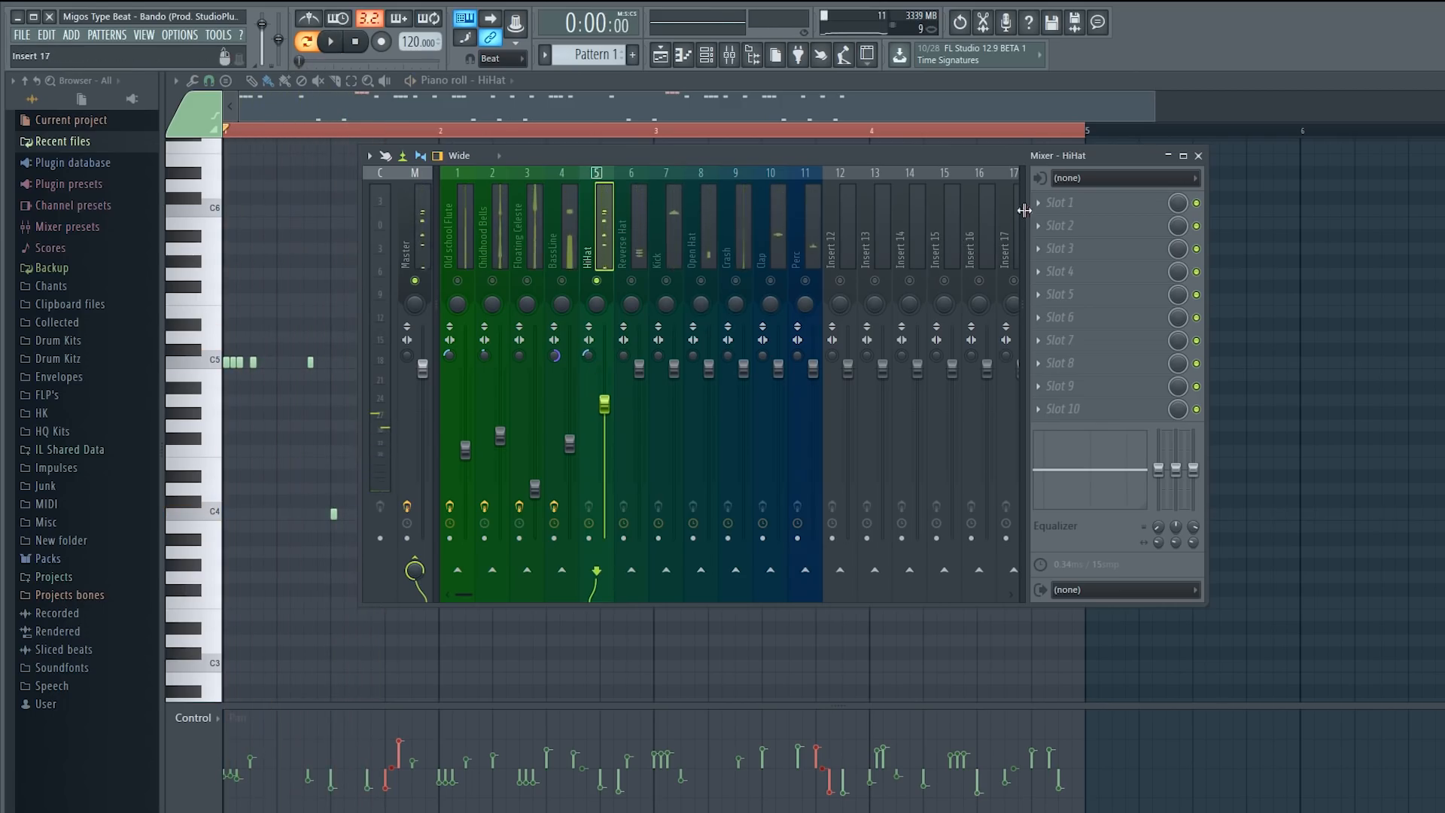
{"action": "left_click", "coordinate": [1058, 202]}
{"action": "left_click", "coordinate": [1272, 553]}
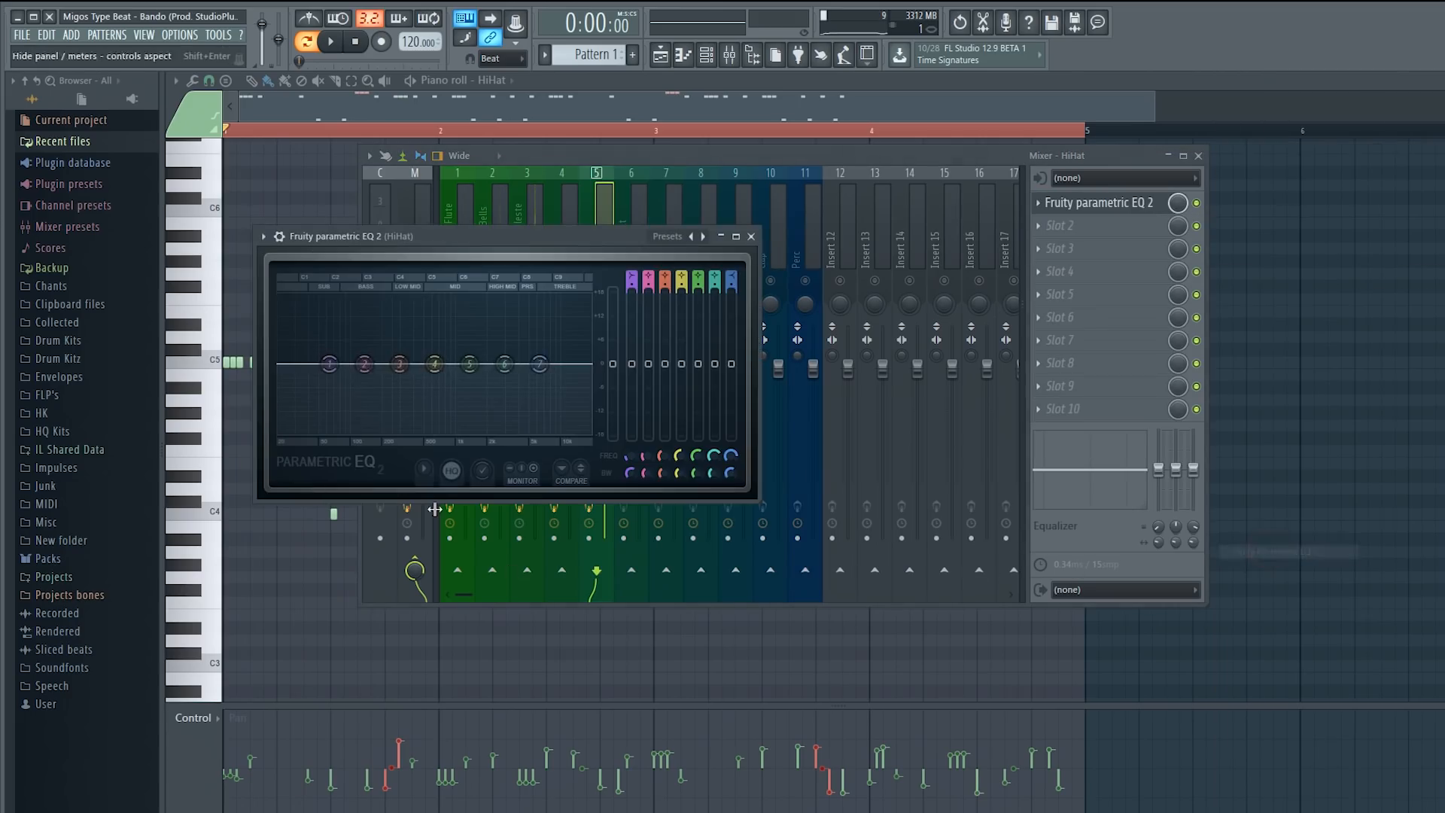
- Cut the hi-hat's lows by pulling EQ band 1 down to -18 dB near 1 kHz and lowering bands 2 to 4
{"action": "left_click_drag", "start_coordinate": [323, 374], "coordinate": [484, 432]}
{"action": "key", "text": "space"}
{"action": "left_click_drag", "start_coordinate": [364, 364], "coordinate": [394, 416]}
{"action": "left_click_drag", "start_coordinate": [434, 364], "coordinate": [461, 442]}
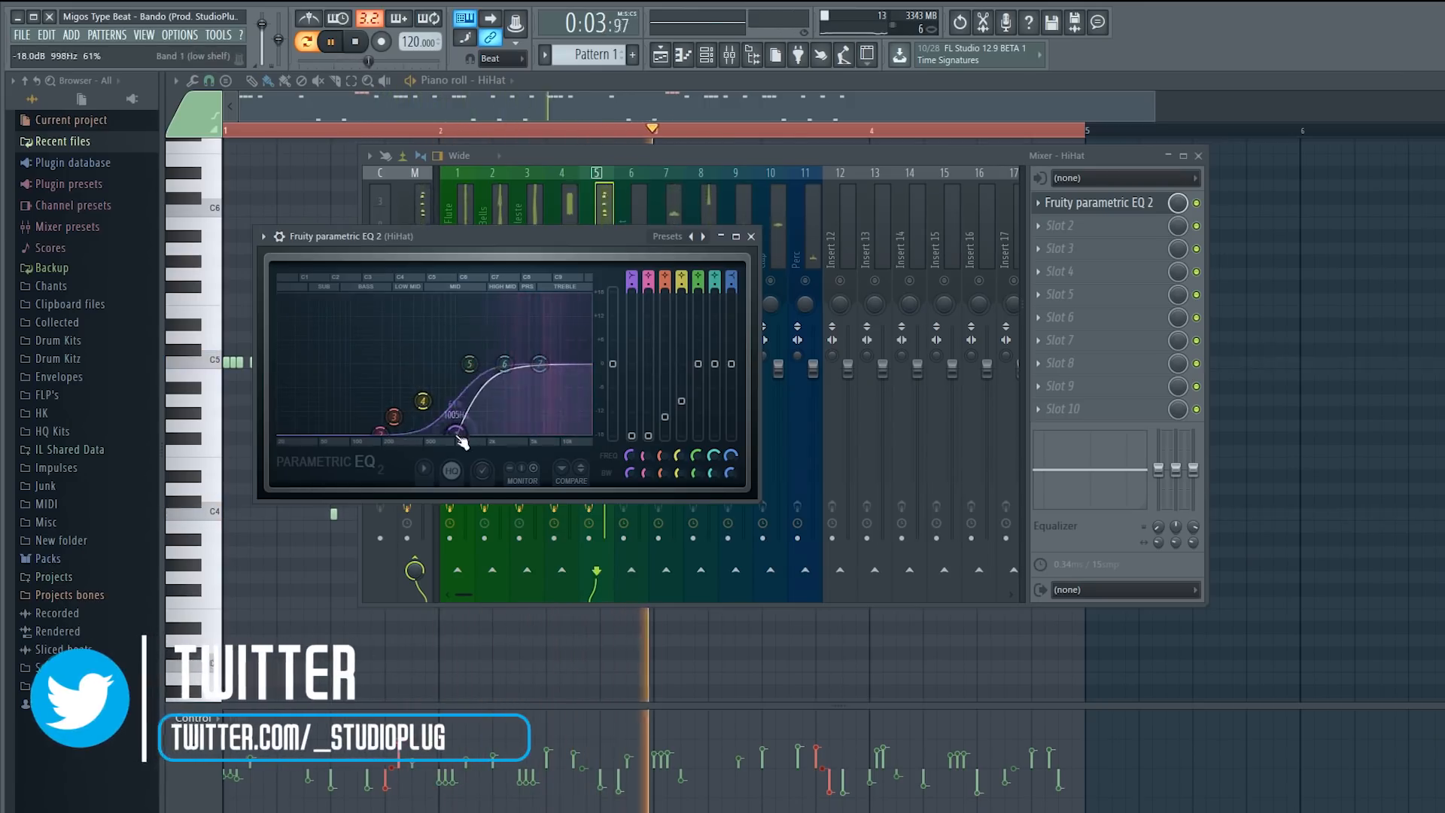
- Raise the hi-hat's low cut to about 1800 Hz and tame its highs by pulling band 7 fully down and lowering bands 5 and 6
{"action": "left_click_drag", "start_coordinate": [504, 364], "coordinate": [512, 356]}
{"action": "left_click_drag", "start_coordinate": [456, 435], "coordinate": [472, 435]}
{"action": "left_click_drag", "start_coordinate": [540, 365], "coordinate": [591, 434]}
{"action": "left_click_drag", "start_coordinate": [470, 432], "coordinate": [481, 432]}
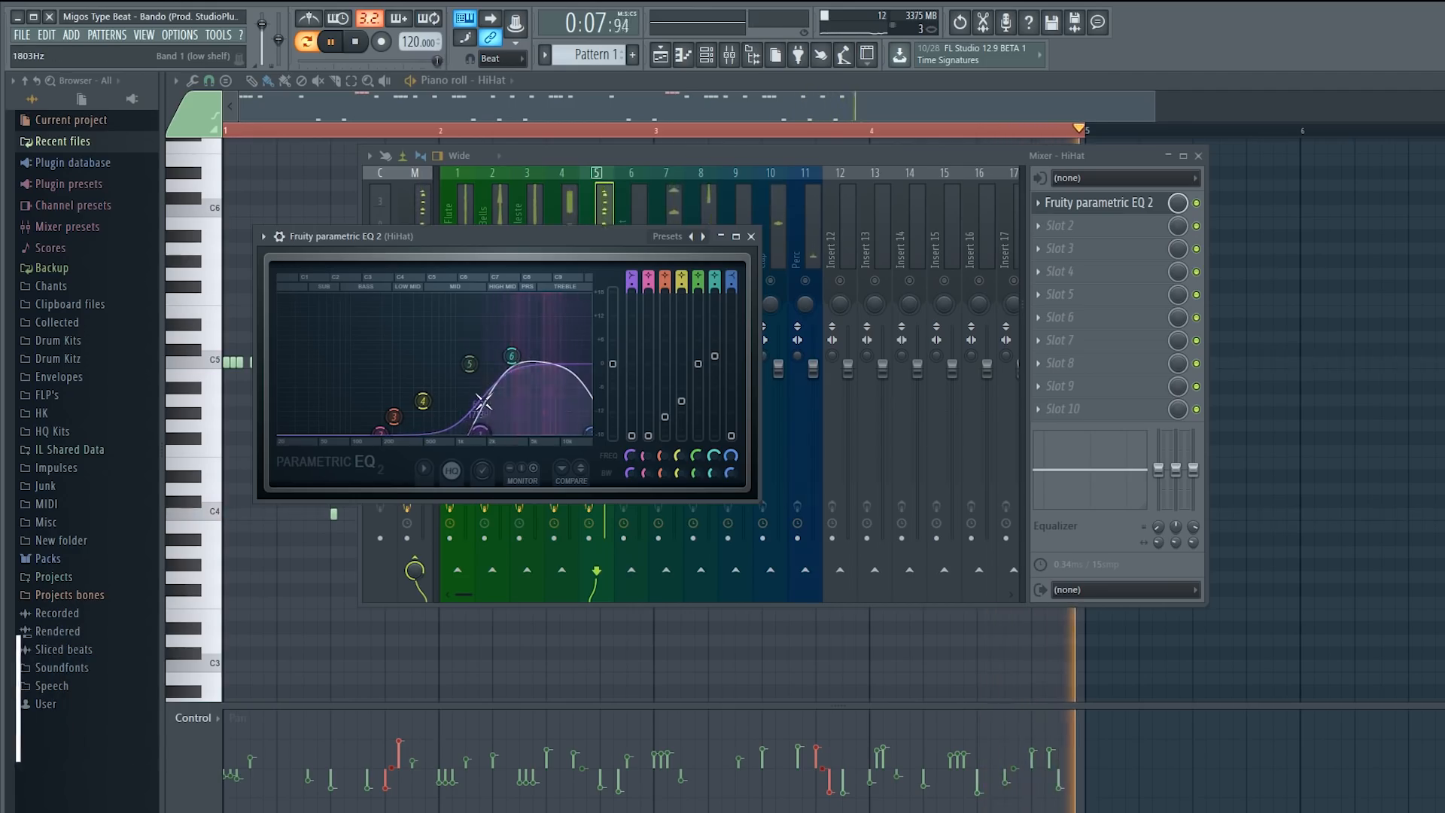
{"action": "left_click_drag", "start_coordinate": [512, 356], "coordinate": [565, 380]}
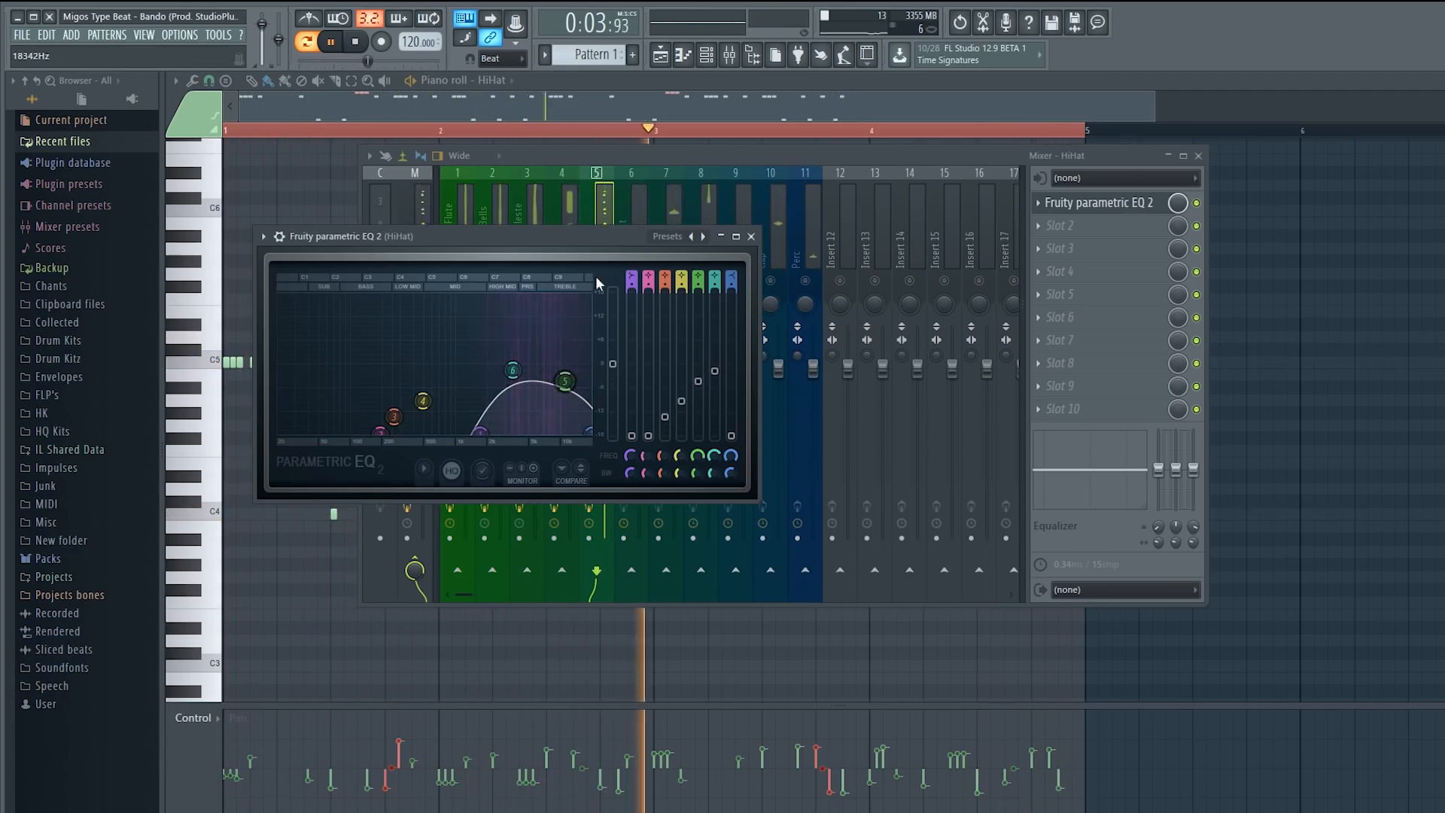
{"action": "left_click", "coordinate": [605, 224]}
{"action": "key", "text": "space"}
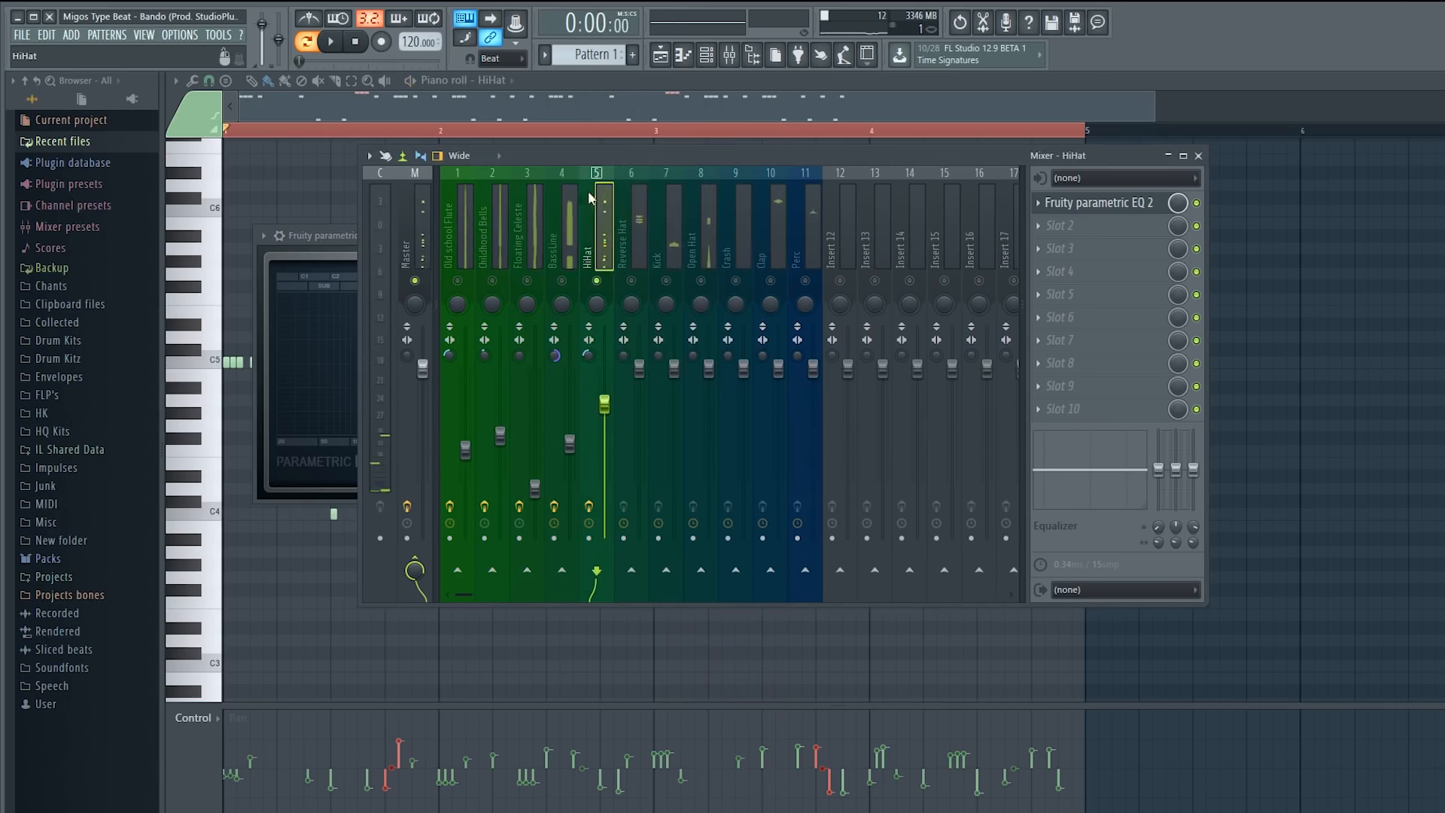
- Load Fruity Reeverb 2 into the HiHat track's second effect slot and audition the hi-hat with it
{"action": "left_click", "coordinate": [1058, 227]}
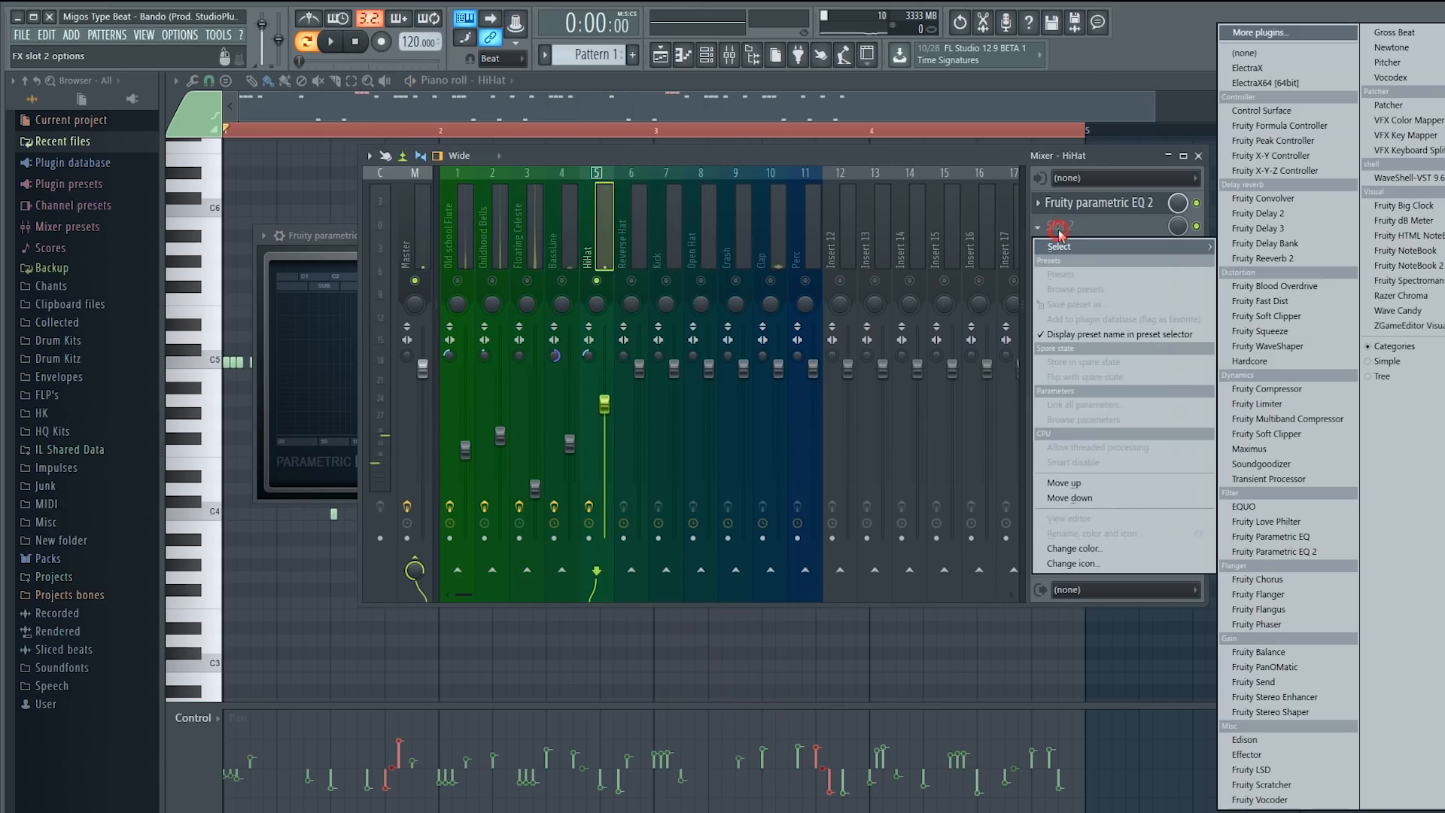
{"action": "left_click", "coordinate": [1278, 259]}
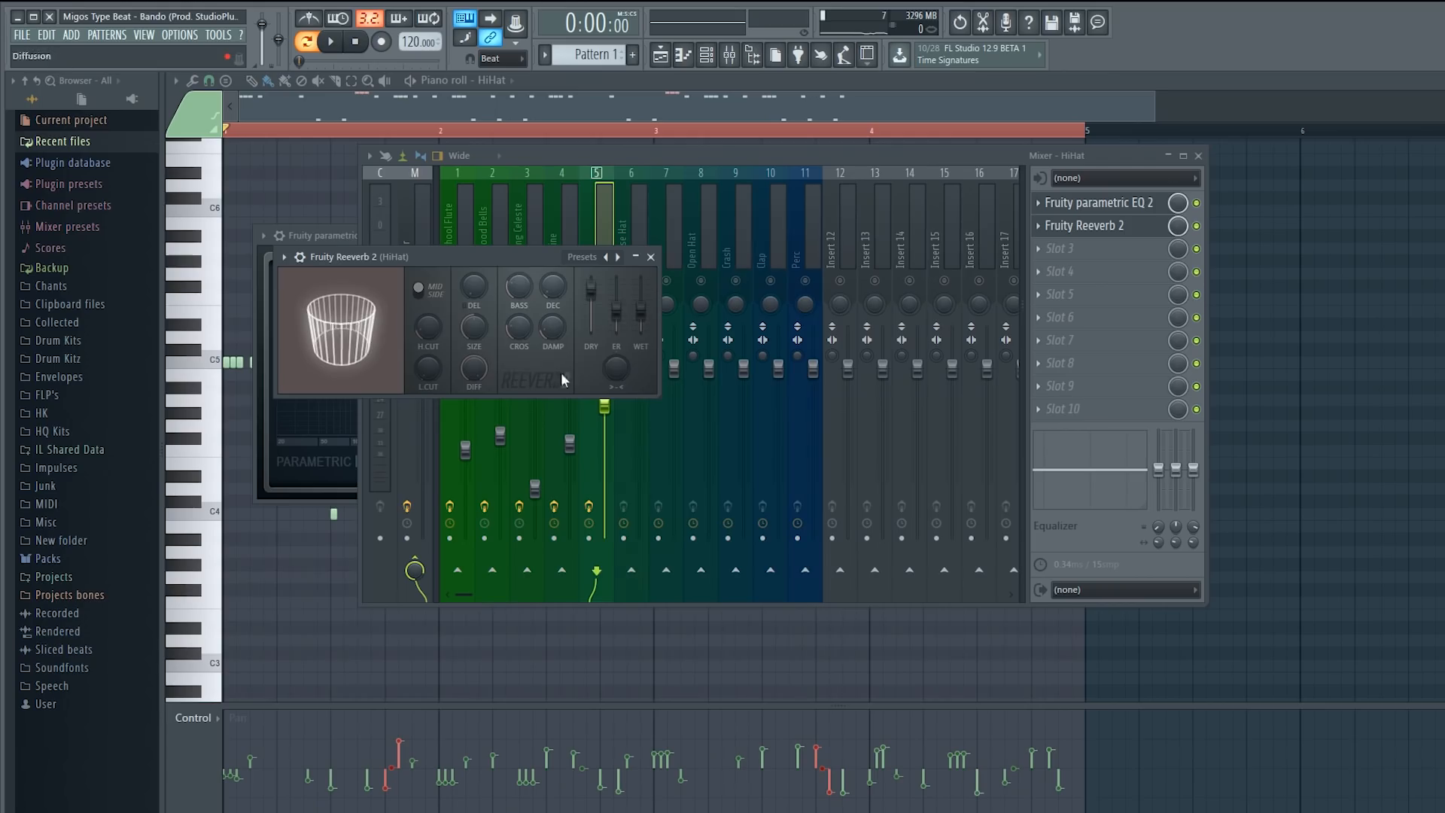
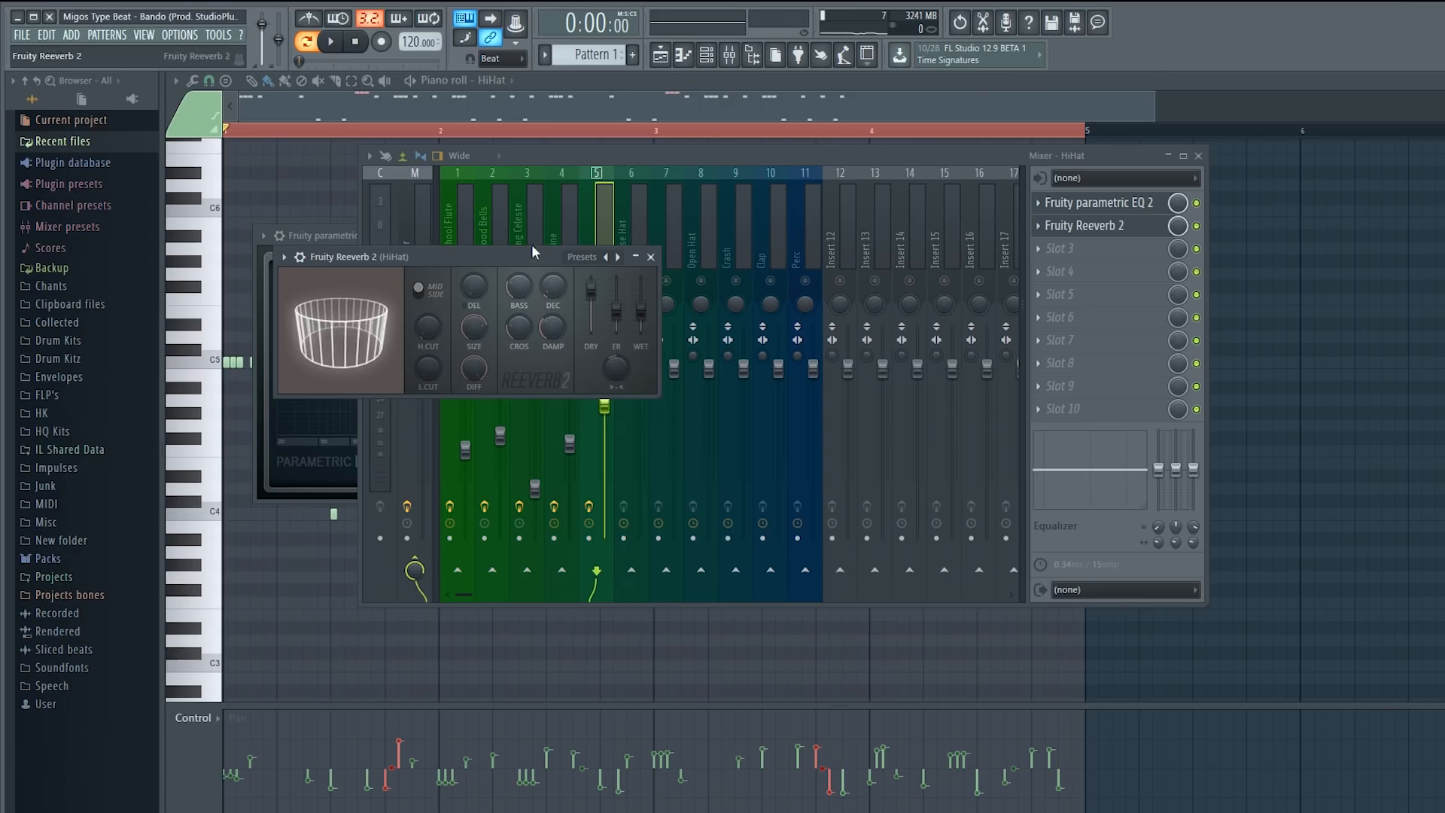
{"action": "left_click_drag", "start_coordinate": [532, 249], "coordinate": [621, 249]}
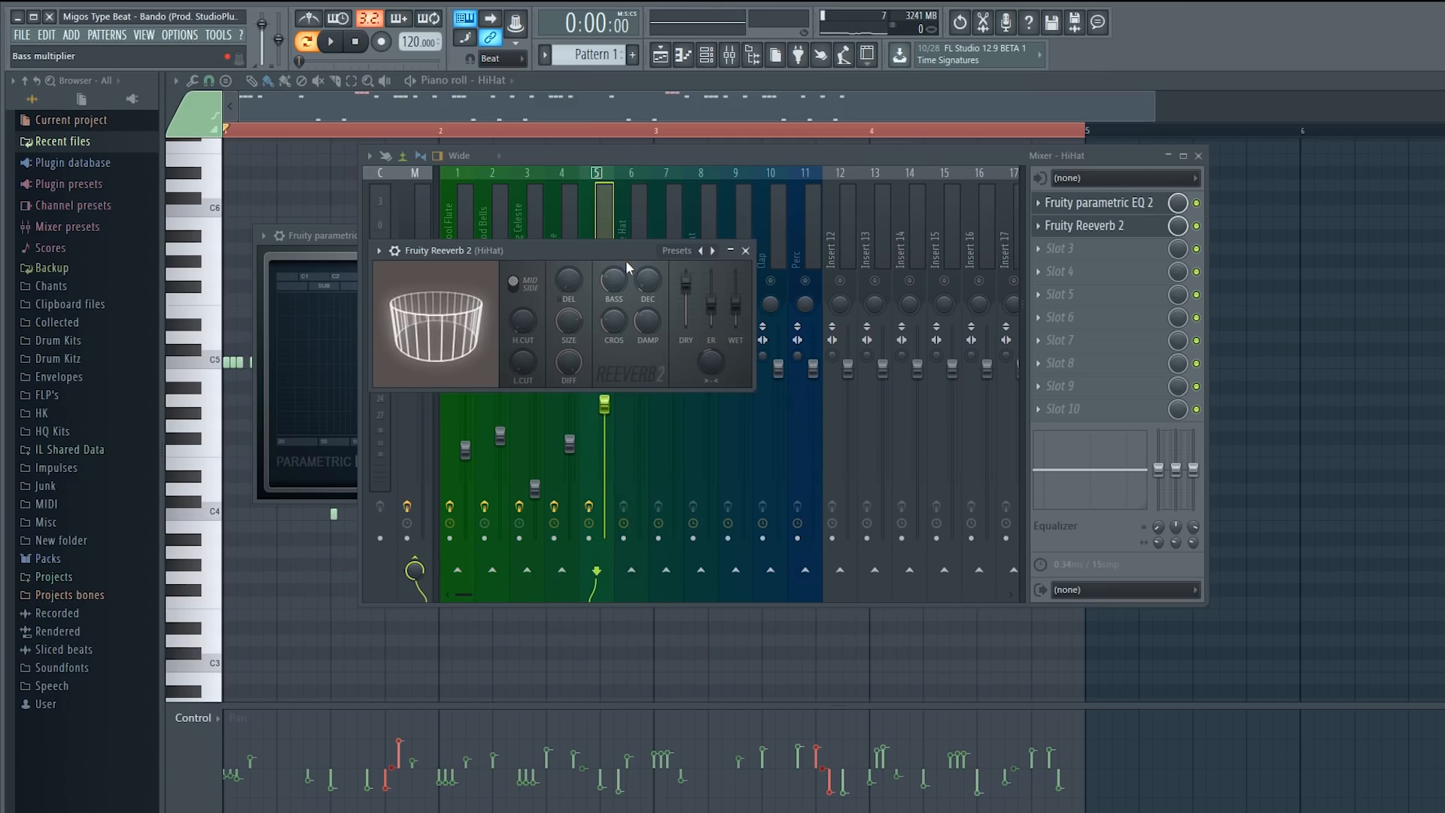
{"action": "left_click_drag", "start_coordinate": [620, 246], "coordinate": [683, 250]}
{"action": "key", "text": "space"}
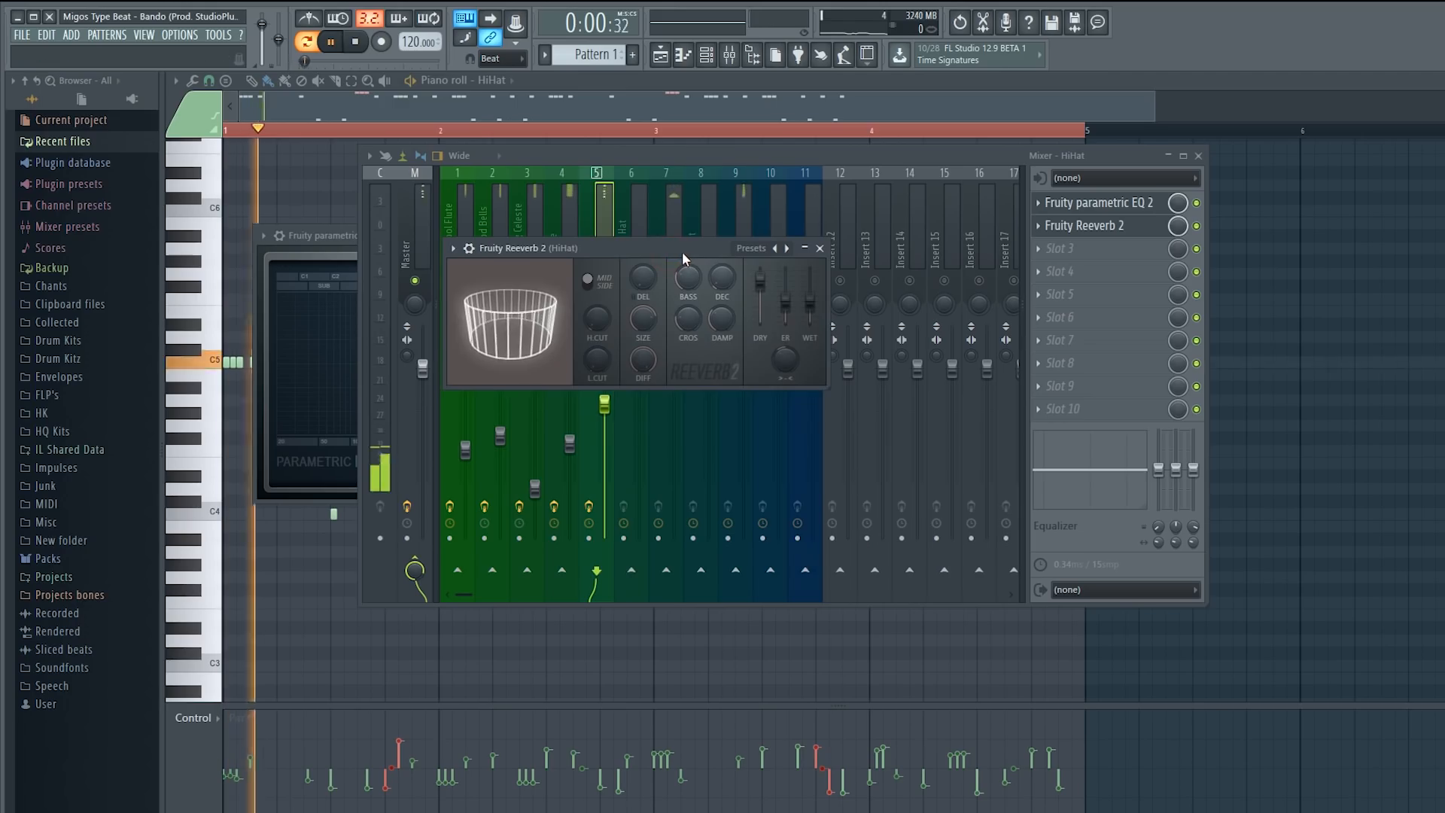
{"action": "left_click", "coordinate": [608, 223]}
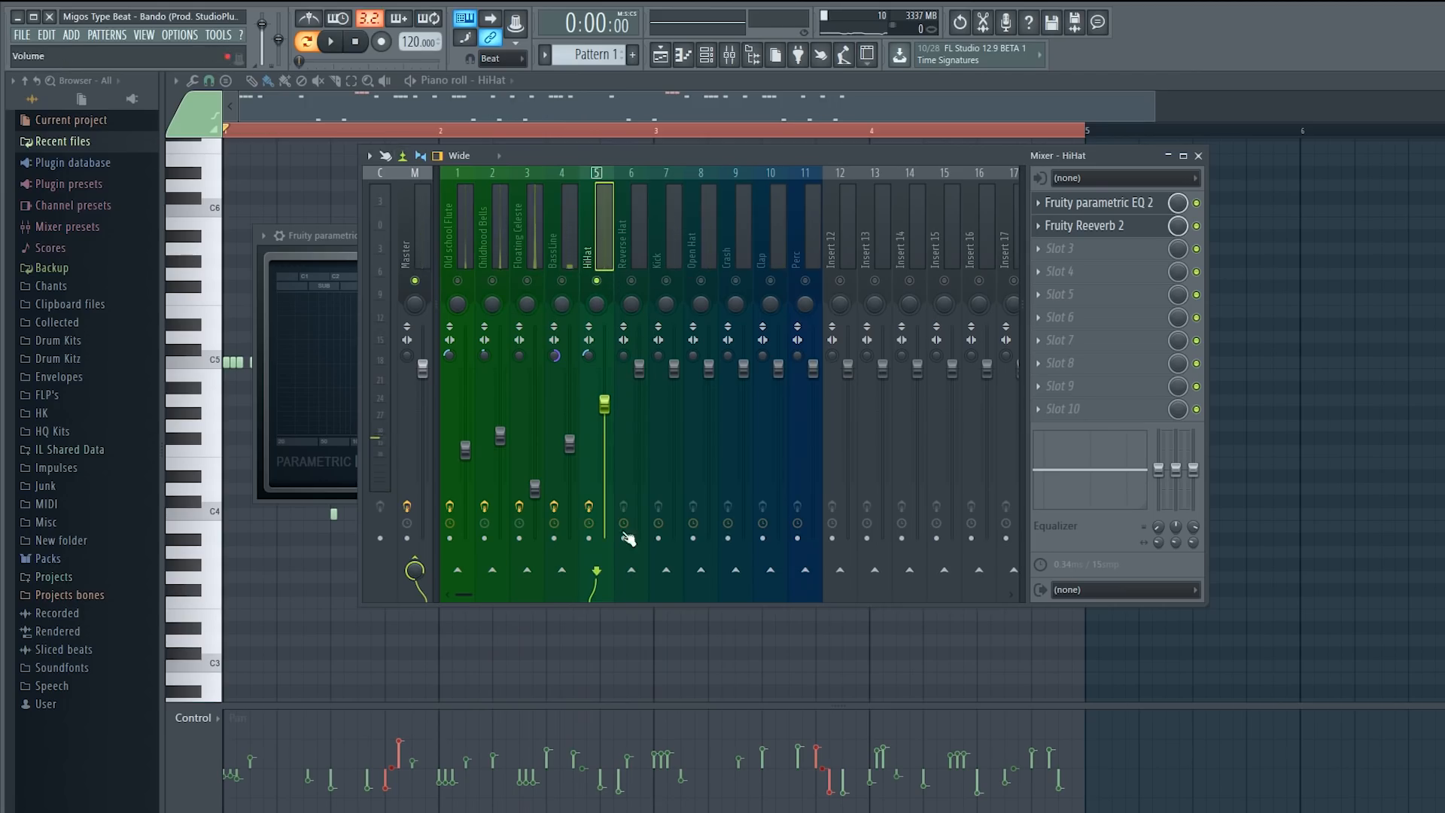
- Unmute mixer tracks 1 to 4 during playback and raise the HiHat volume to 82% (-4.8 dB)
{"action": "key", "text": "space"}
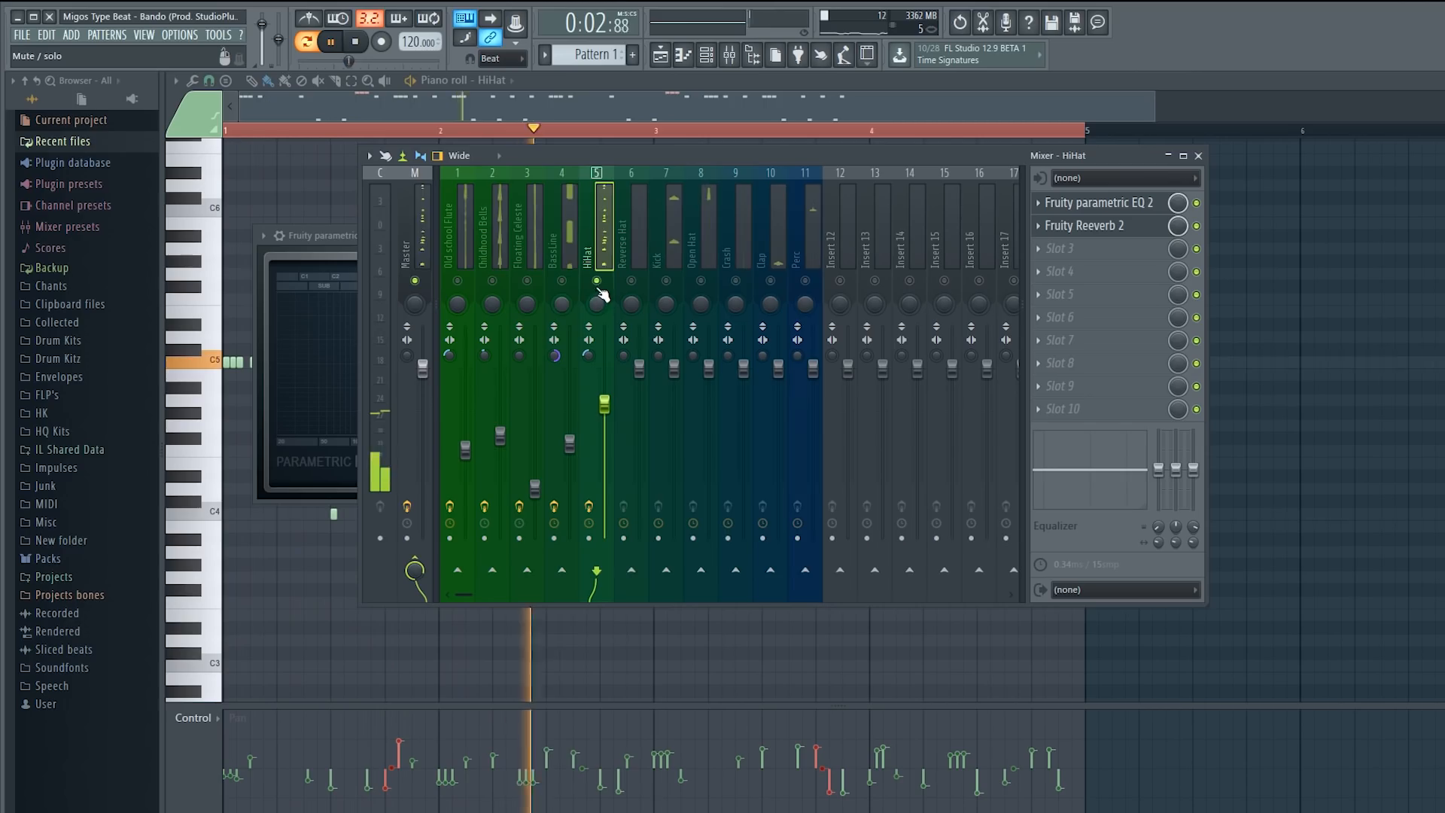
{"action": "left_click_drag", "start_coordinate": [561, 281], "coordinate": [457, 284]}
{"action": "scroll", "coordinate": [606, 403], "scroll_direction": "up", "scroll_amount": 2}
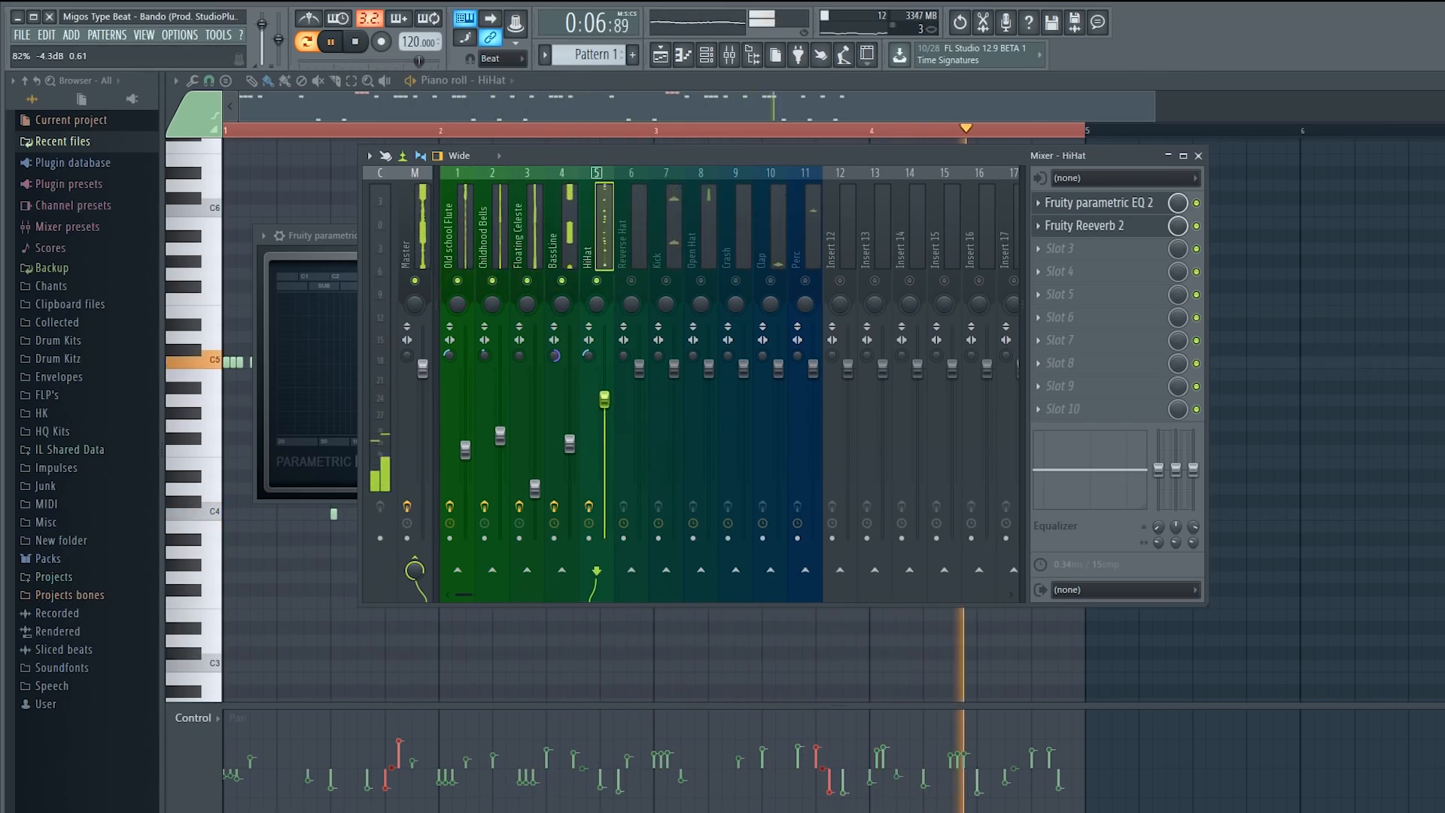
{"action": "key", "text": "space"}
- Solo the Reverse Hat track and load Fruity Parametric EQ 2 into its first effect slot
{"action": "left_click", "coordinate": [632, 284]}
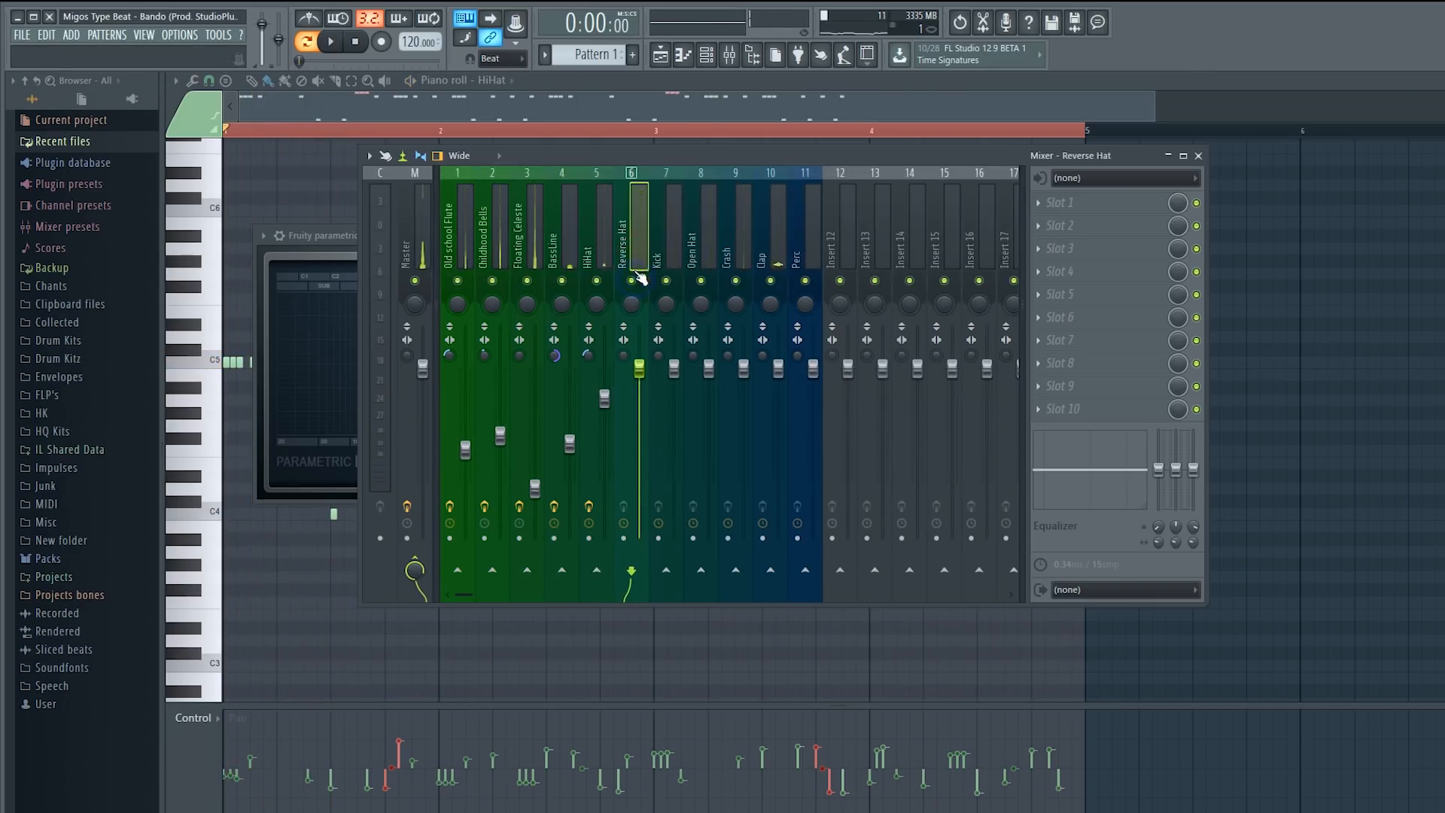
{"action": "key", "text": "space"}
{"action": "left_click", "coordinate": [1048, 202]}
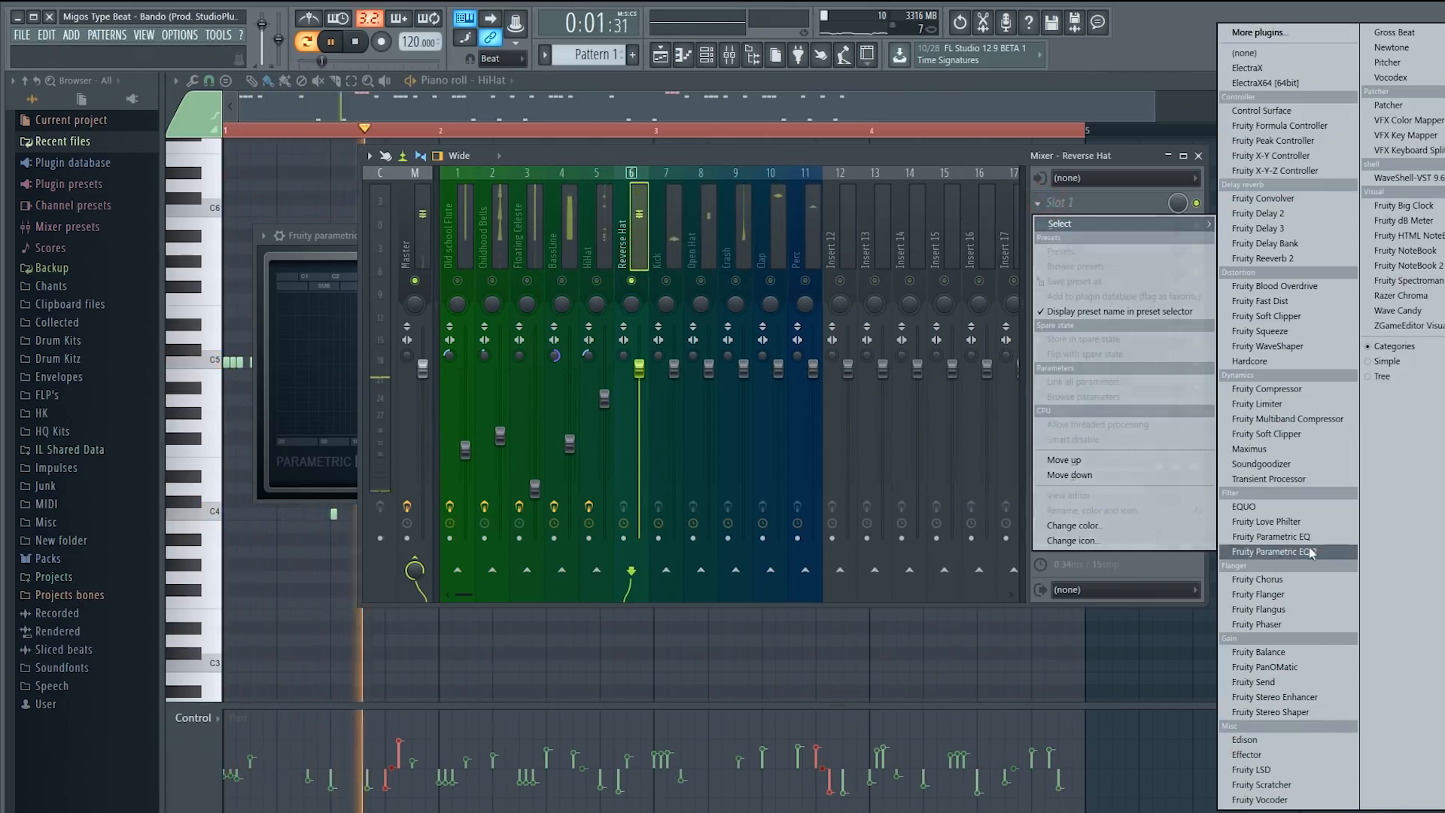
{"action": "left_click", "coordinate": [1270, 552]}
- Shape the Reverse Hat EQ with band 1 at -18 dB near 1 kHz, lowered bands 2 to 4, a high cut on band 7 and a slight band 6 dip
{"action": "left_click_drag", "start_coordinate": [371, 405], "coordinate": [497, 474]}
{"action": "key", "text": "space"}
{"action": "key", "text": "space"}
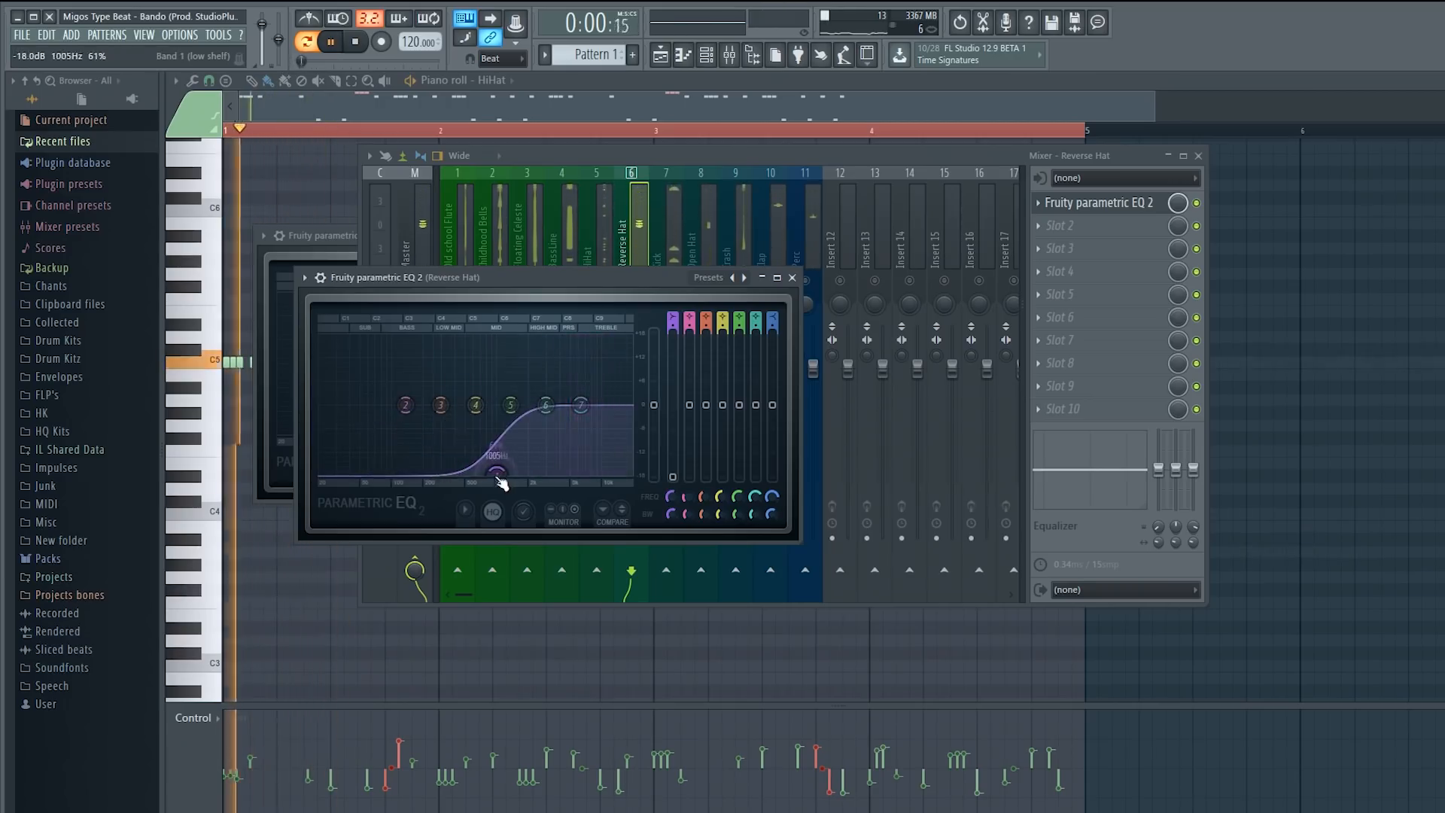
{"action": "left_click_drag", "start_coordinate": [405, 405], "coordinate": [498, 455]}
{"action": "left_click_drag", "start_coordinate": [580, 405], "coordinate": [629, 471]}
{"action": "left_click_drag", "start_coordinate": [546, 405], "coordinate": [572, 413]}
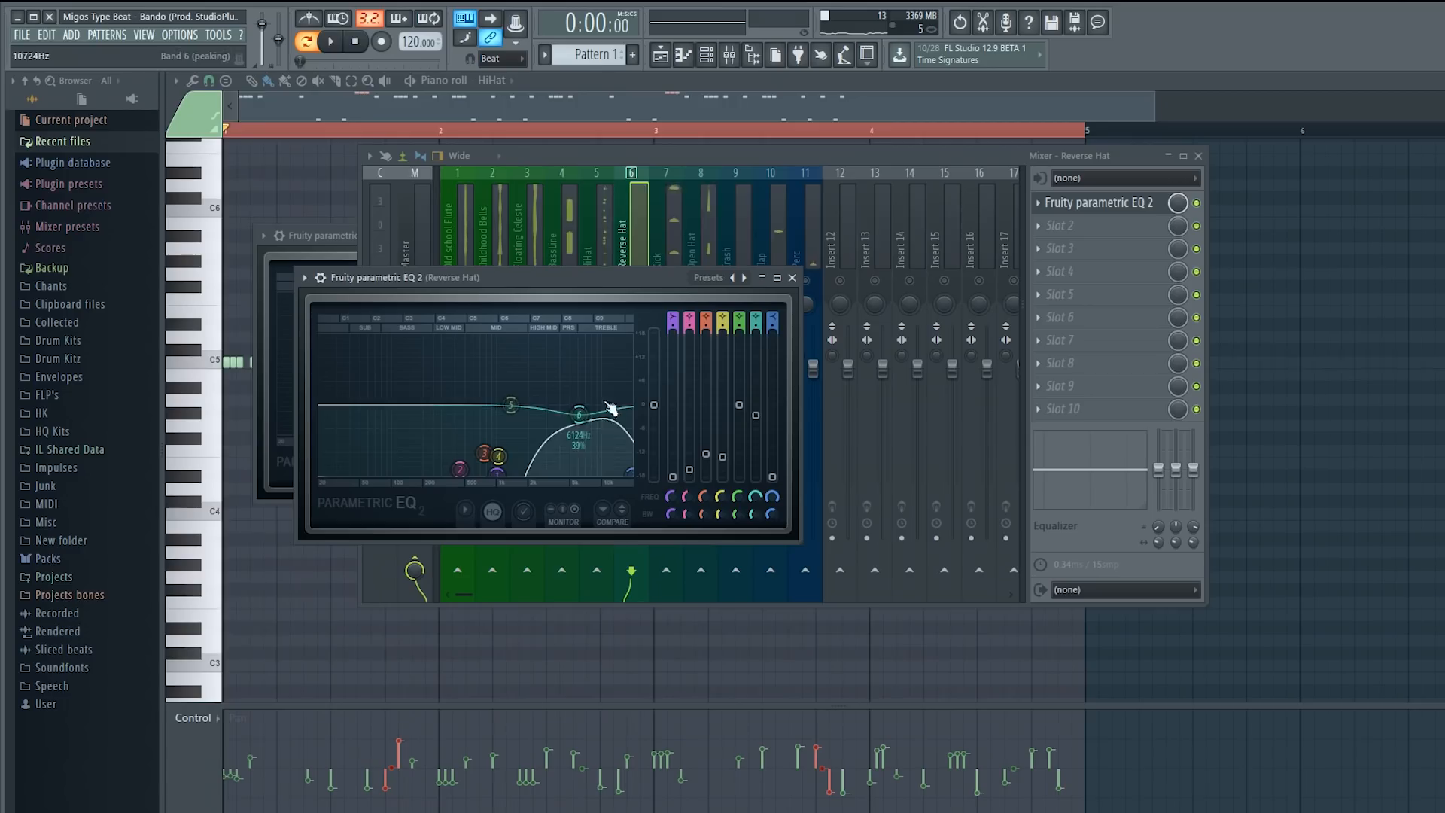
- Load Fruity Reeverb 2 into the Reverse Hat track's second effect slot, adjust its settings and play the result
{"action": "left_click", "coordinate": [1060, 225]}
{"action": "left_click", "coordinate": [1262, 259]}
{"action": "key", "text": "space"}
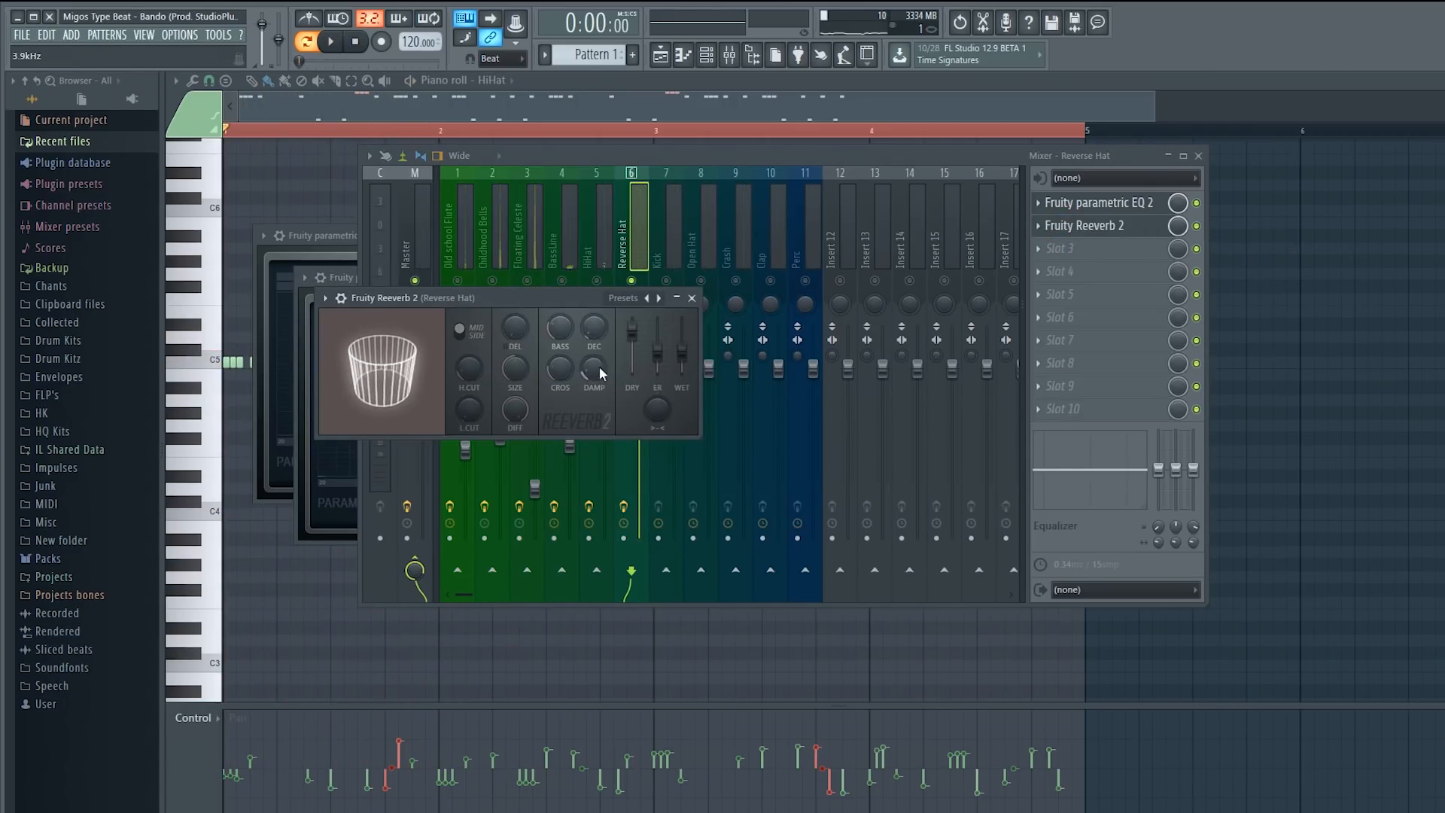
{"action": "scroll", "coordinate": [515, 370], "scroll_direction": "up", "scroll_amount": 3}
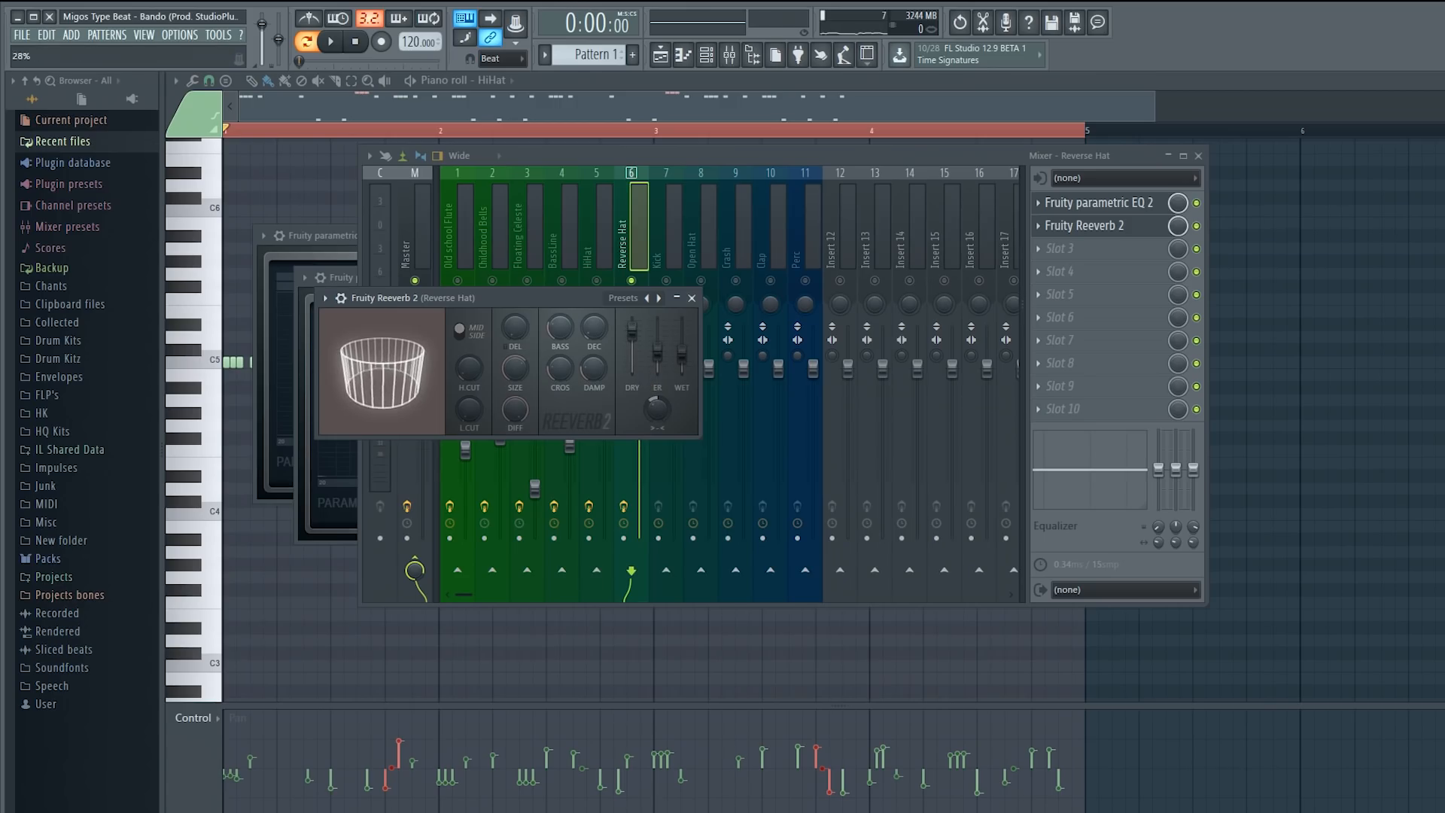
{"action": "key", "text": "space"}
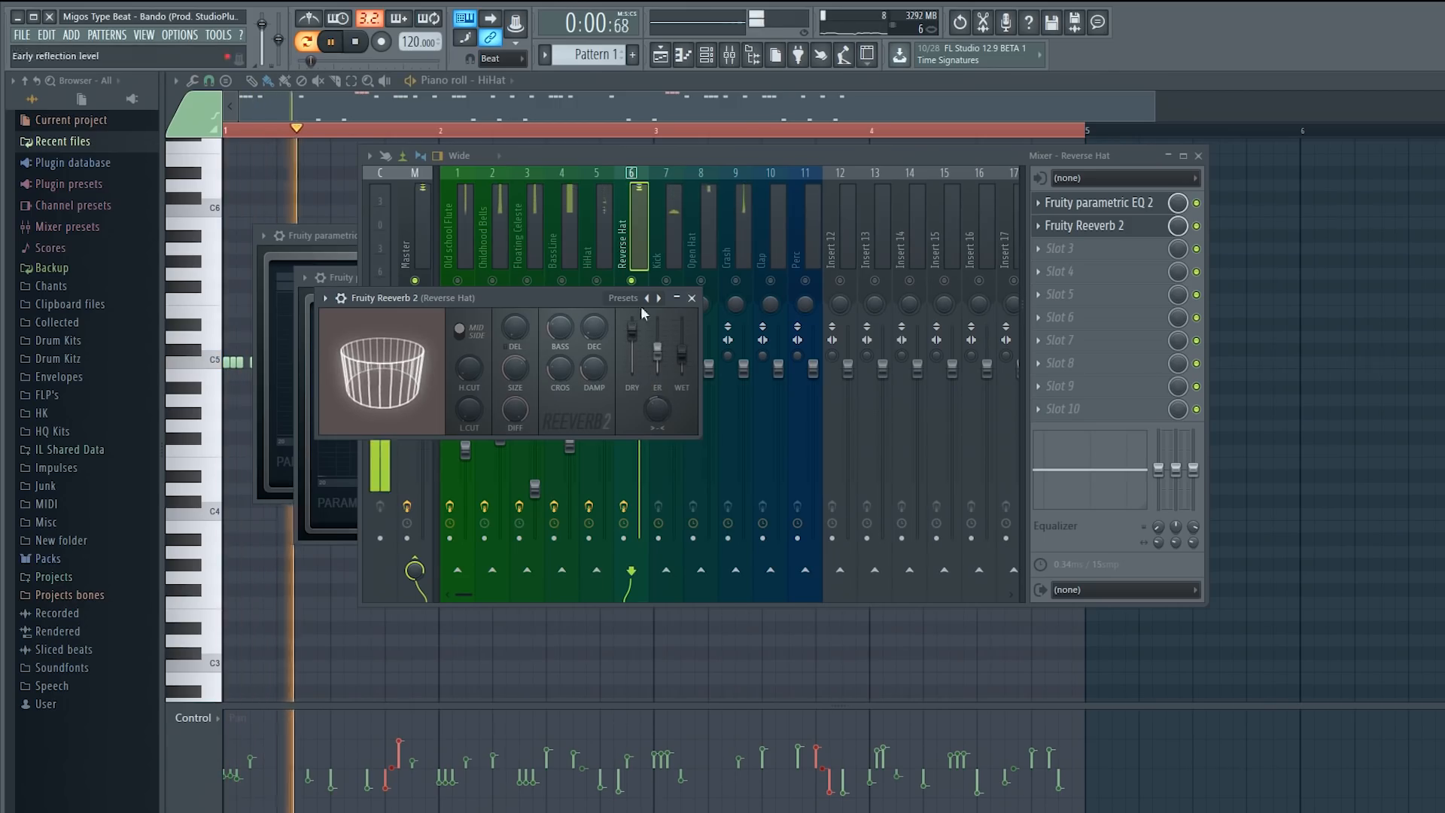
- Balance the Reverse Hat against the HiHat by lowering its volume and adjusting its stereo separation during playback
{"action": "left_click", "coordinate": [636, 260]}
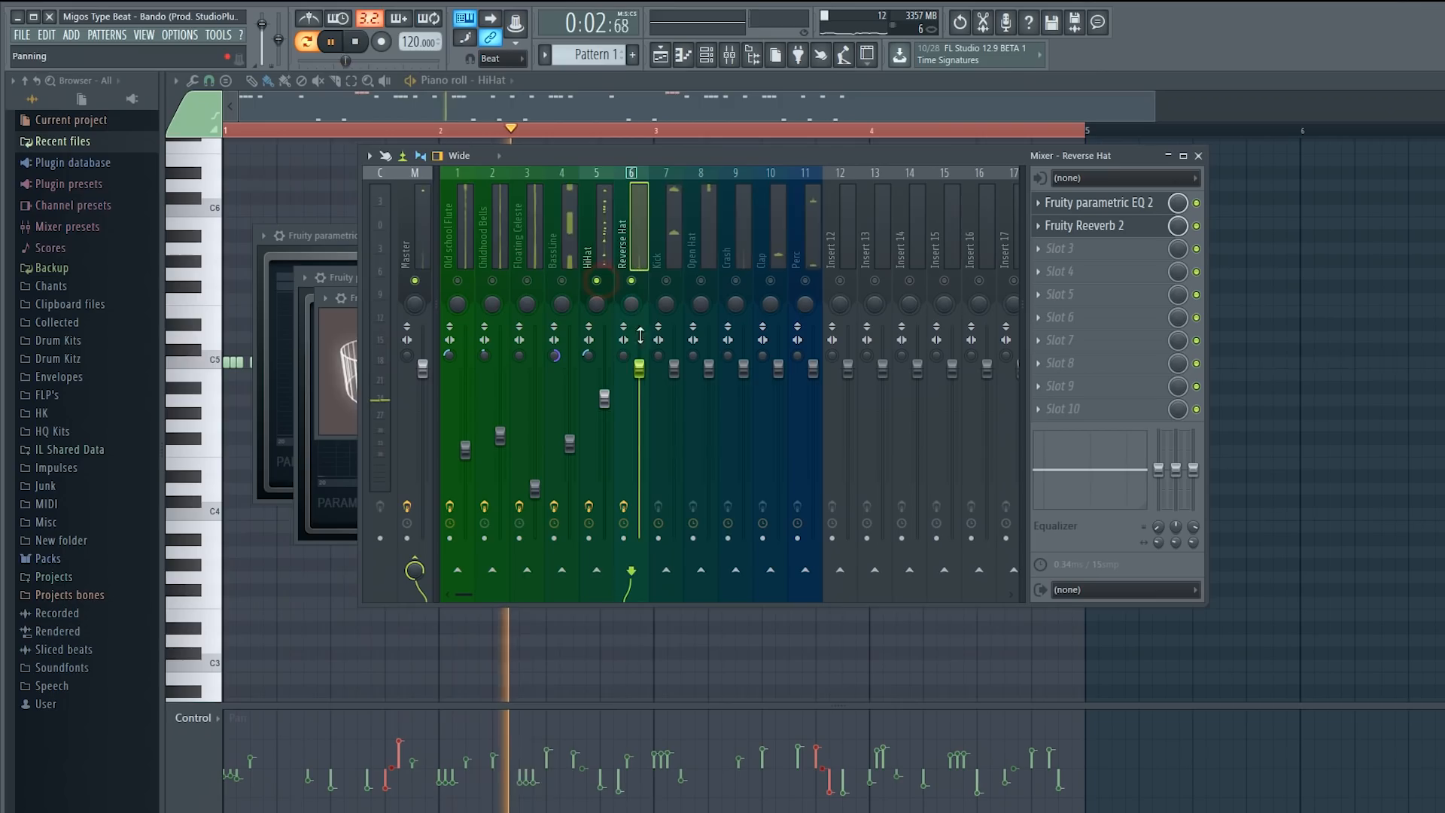
{"action": "left_click_drag", "start_coordinate": [639, 376], "coordinate": [639, 438]}
{"action": "key", "text": "space"}
{"action": "key", "text": "space"}
{"action": "key", "text": "space"}
{"action": "key", "text": "space"}
{"action": "key", "text": "space"}
{"action": "key", "text": "space"}
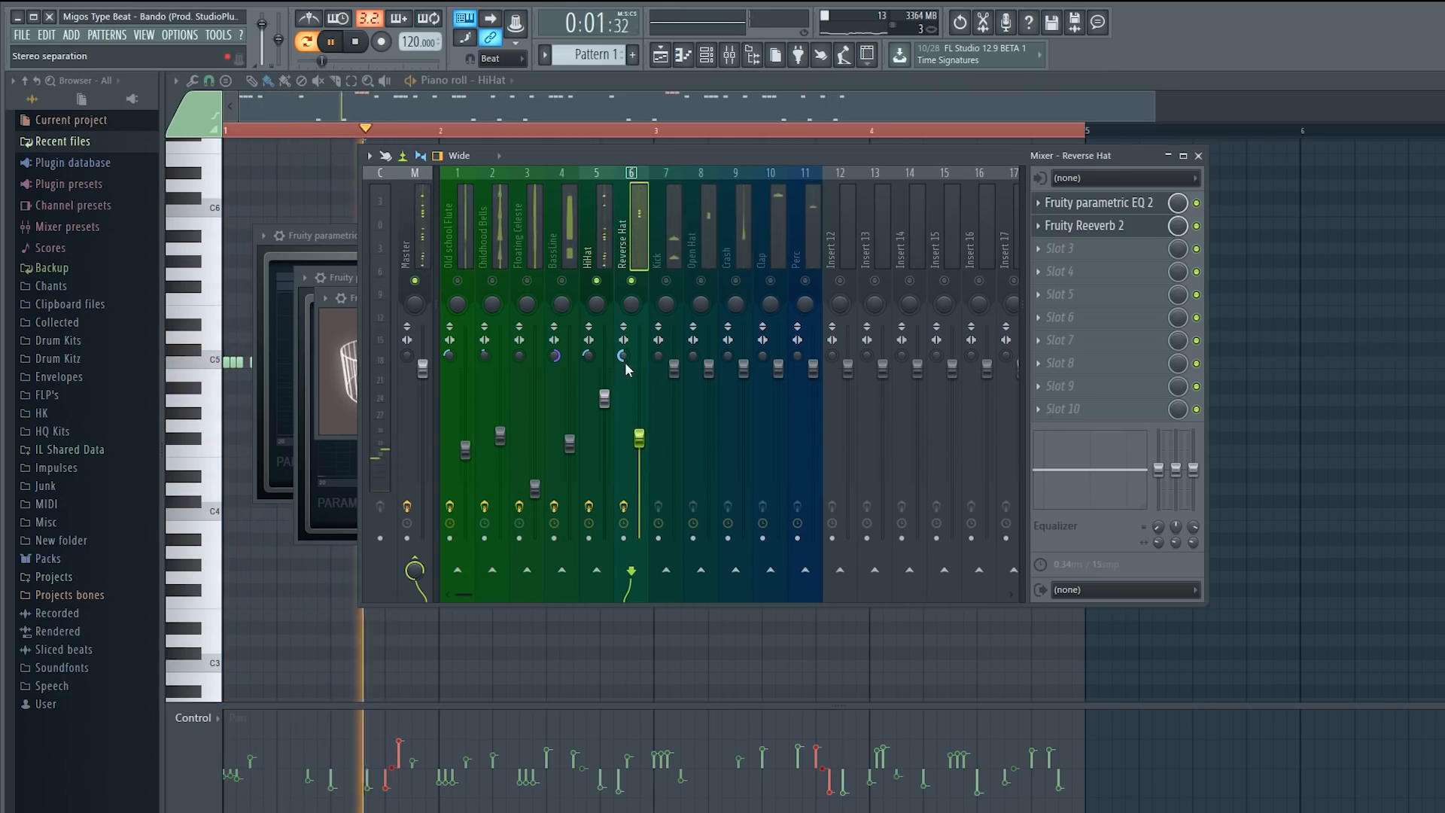
- Switch to the Kick mixer track and load Fruity Parametric EQ 2 into its first effect slot
{"action": "left_click", "coordinate": [669, 278]}
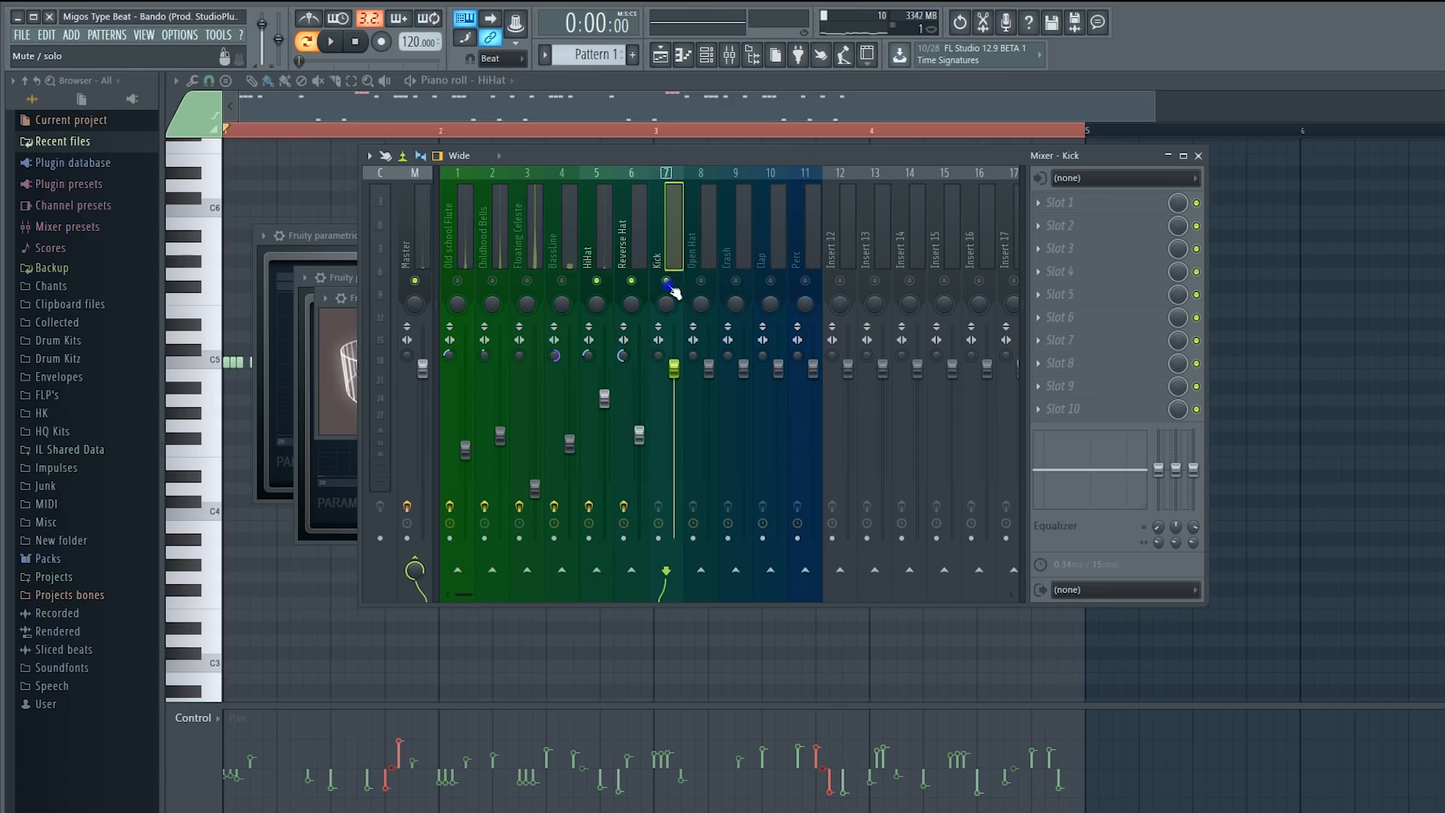
{"action": "left_click", "coordinate": [1050, 224]}
{"action": "left_click", "coordinate": [1279, 548]}
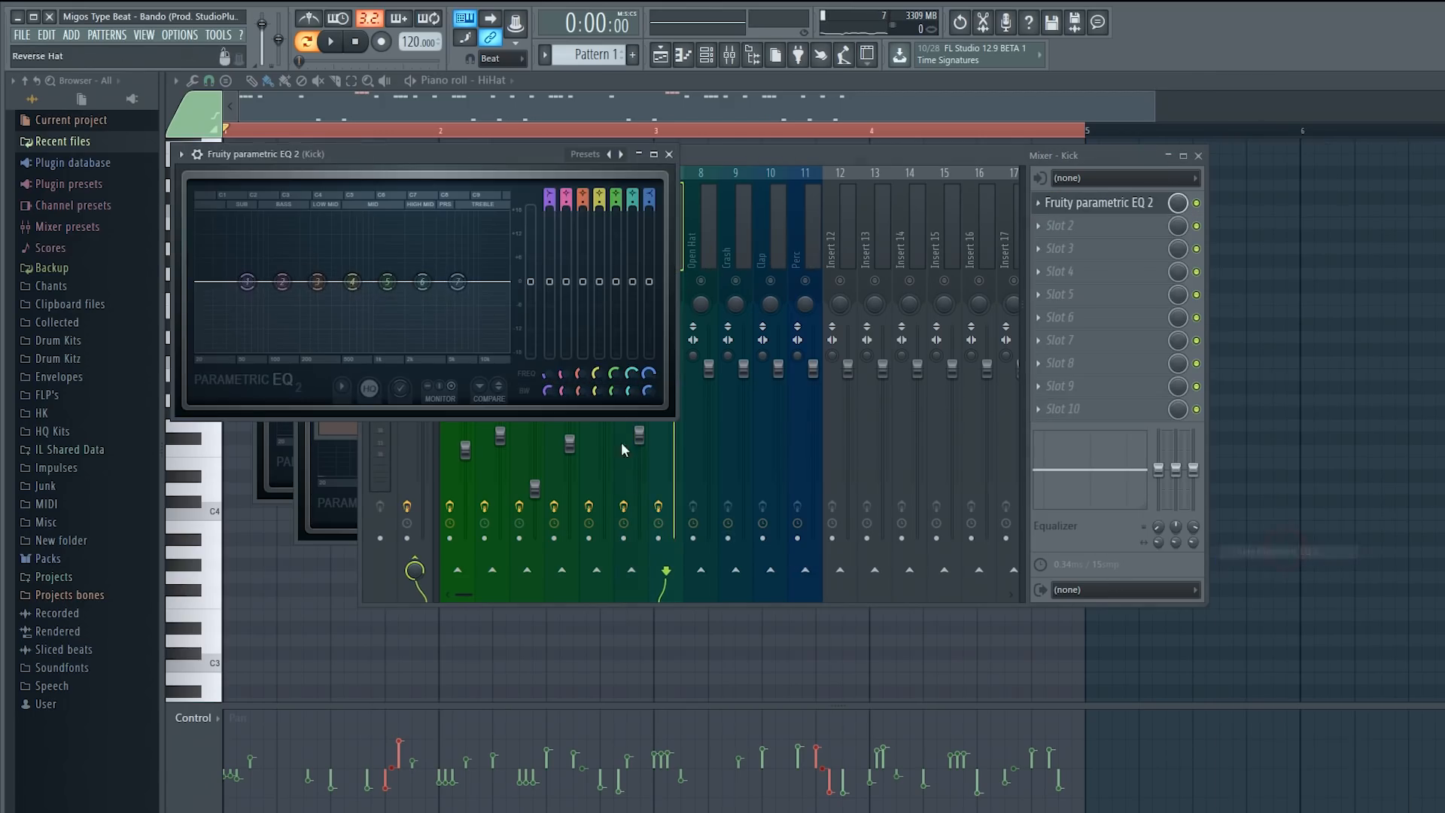
- Shape the Kick EQ with band 1 at -18 dB at 50 Hz, a high cut on band 7 and a slight low-end boost on band 2
{"action": "left_click_drag", "start_coordinate": [248, 339], "coordinate": [233, 348]}
{"action": "key", "text": "space"}
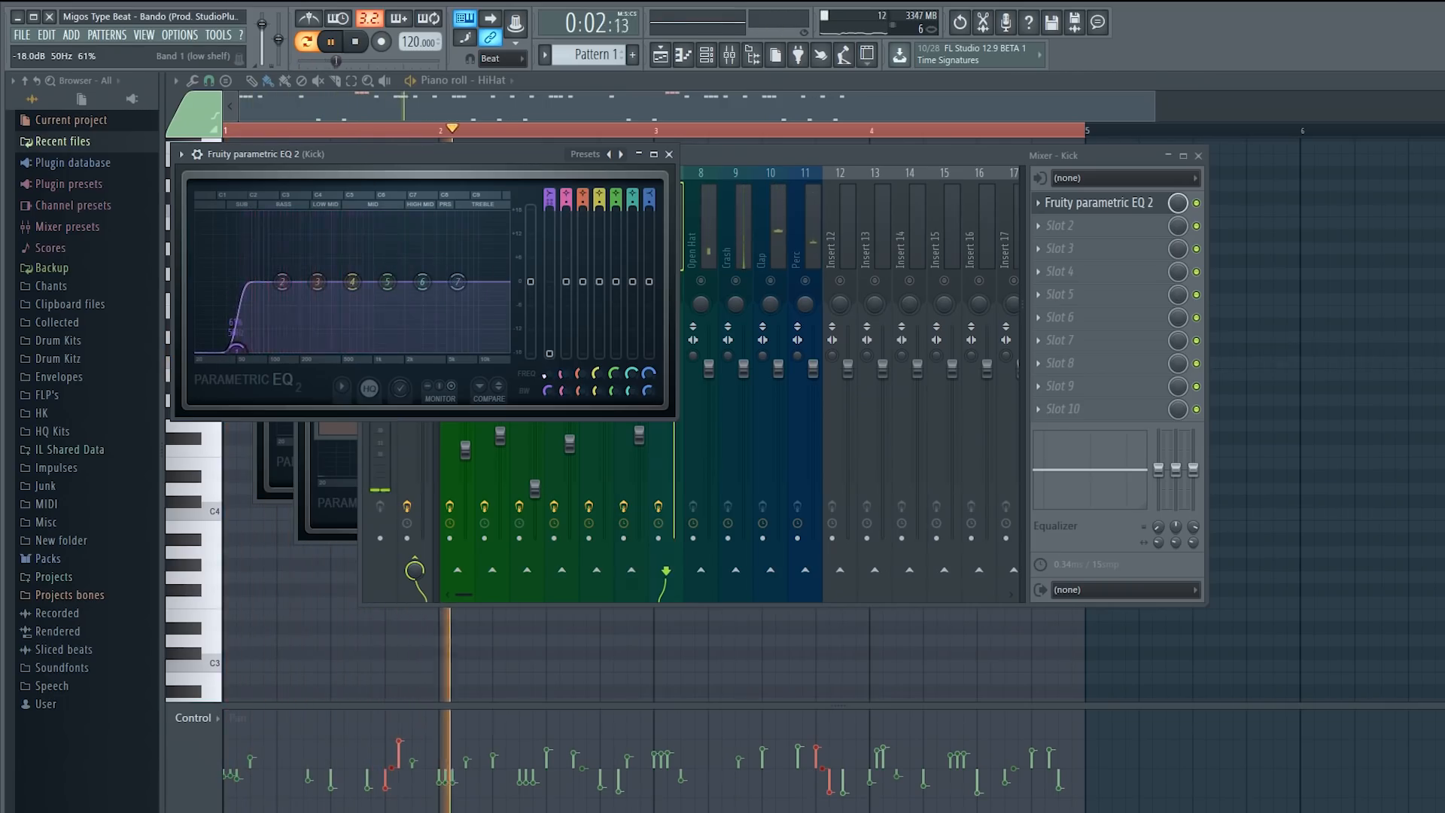
{"action": "left_click_drag", "start_coordinate": [457, 282], "coordinate": [423, 350]}
{"action": "left_click_drag", "start_coordinate": [282, 282], "coordinate": [240, 265]}
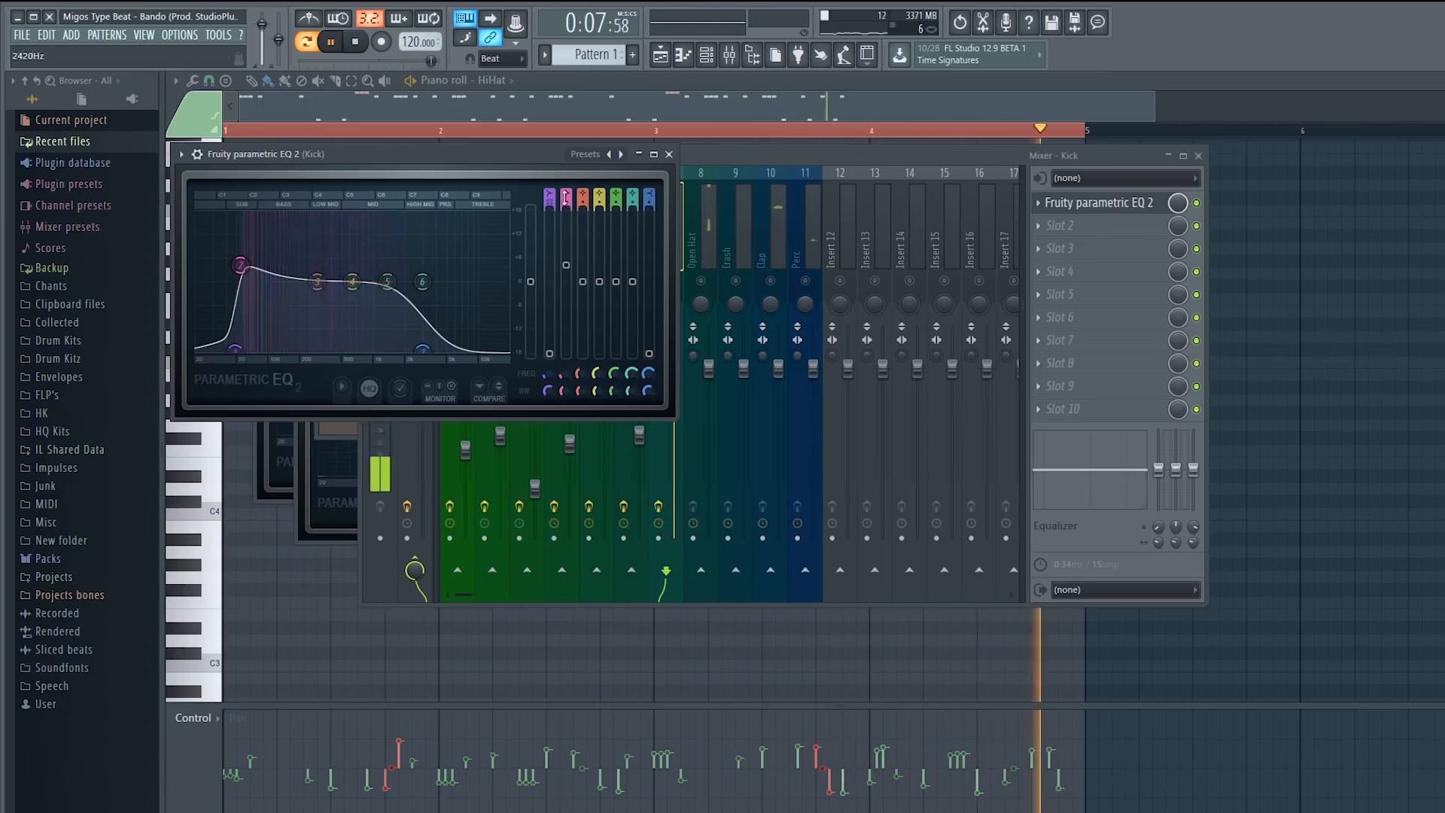
- Load Fruity Compressor into the Kick track's second effect slot and apply the Master 1 preset
{"action": "left_click", "coordinate": [707, 165]}
{"action": "left_click", "coordinate": [1060, 225]}
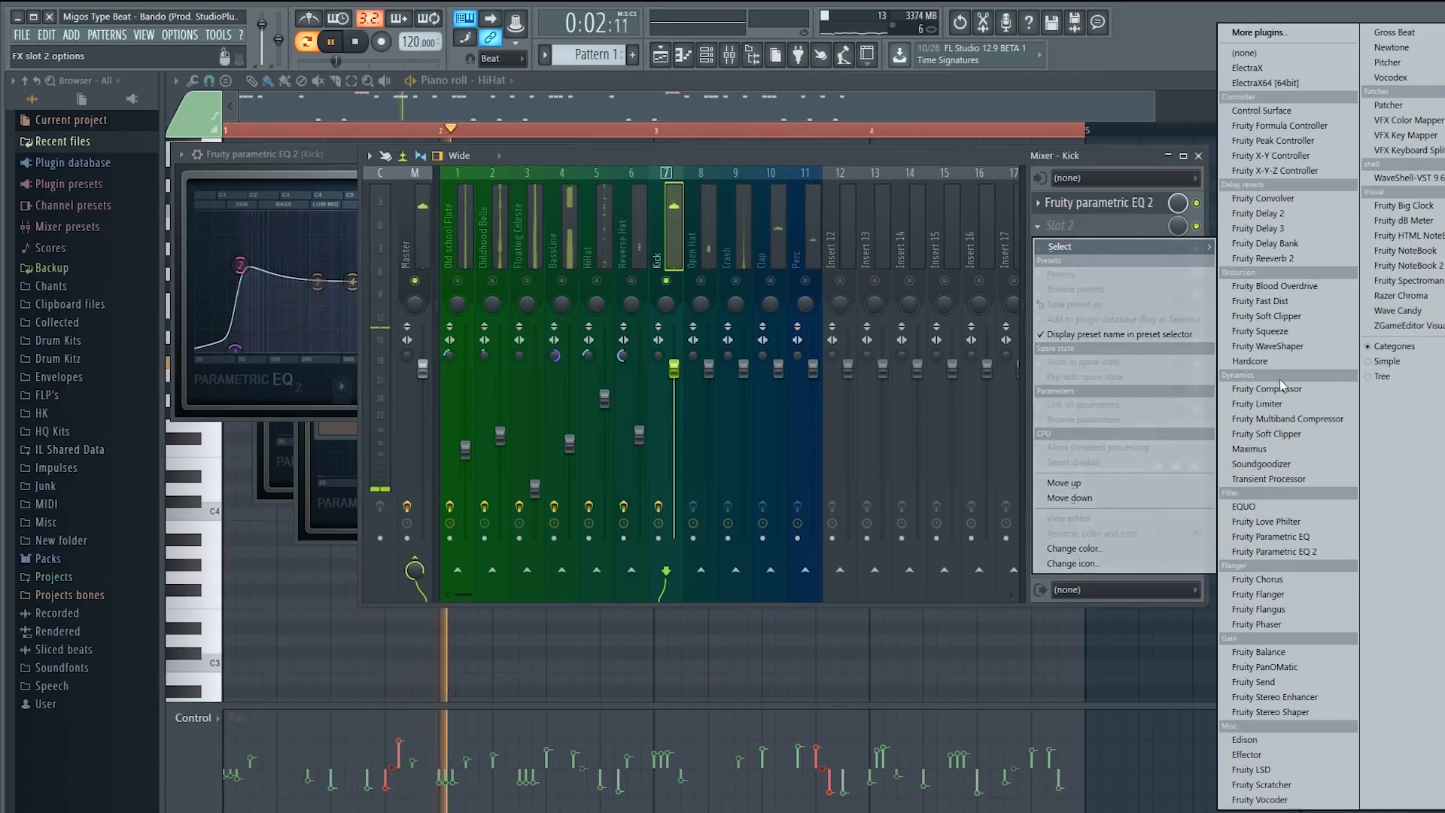
{"action": "left_click", "coordinate": [1257, 388]}
{"action": "left_click", "coordinate": [570, 176]}
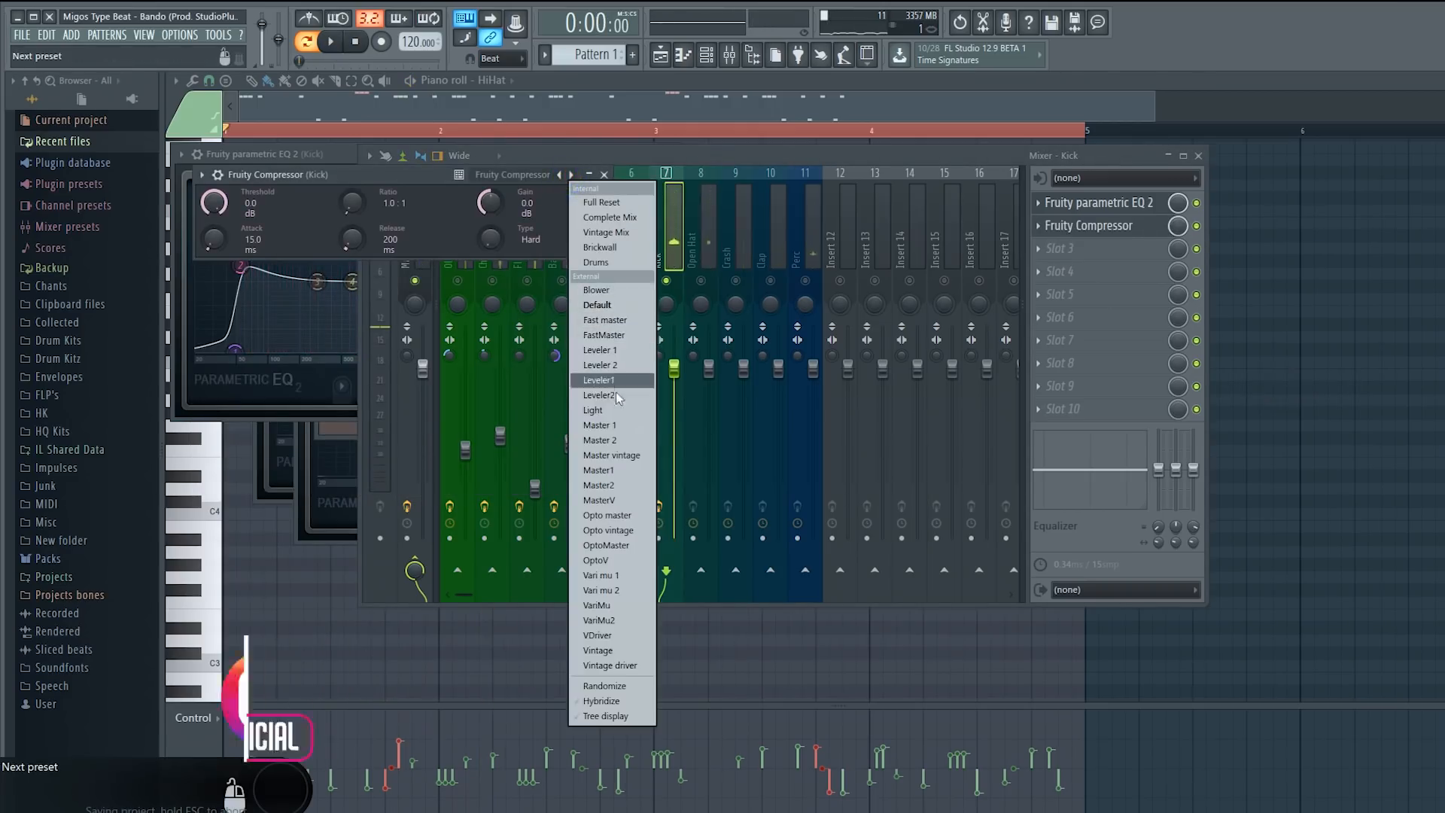
{"action": "left_click", "coordinate": [614, 424]}
- Lower the Kick track's volume and adjust its stereo separation during playback
{"action": "key", "text": "space"}
{"action": "left_click", "coordinate": [711, 174]}
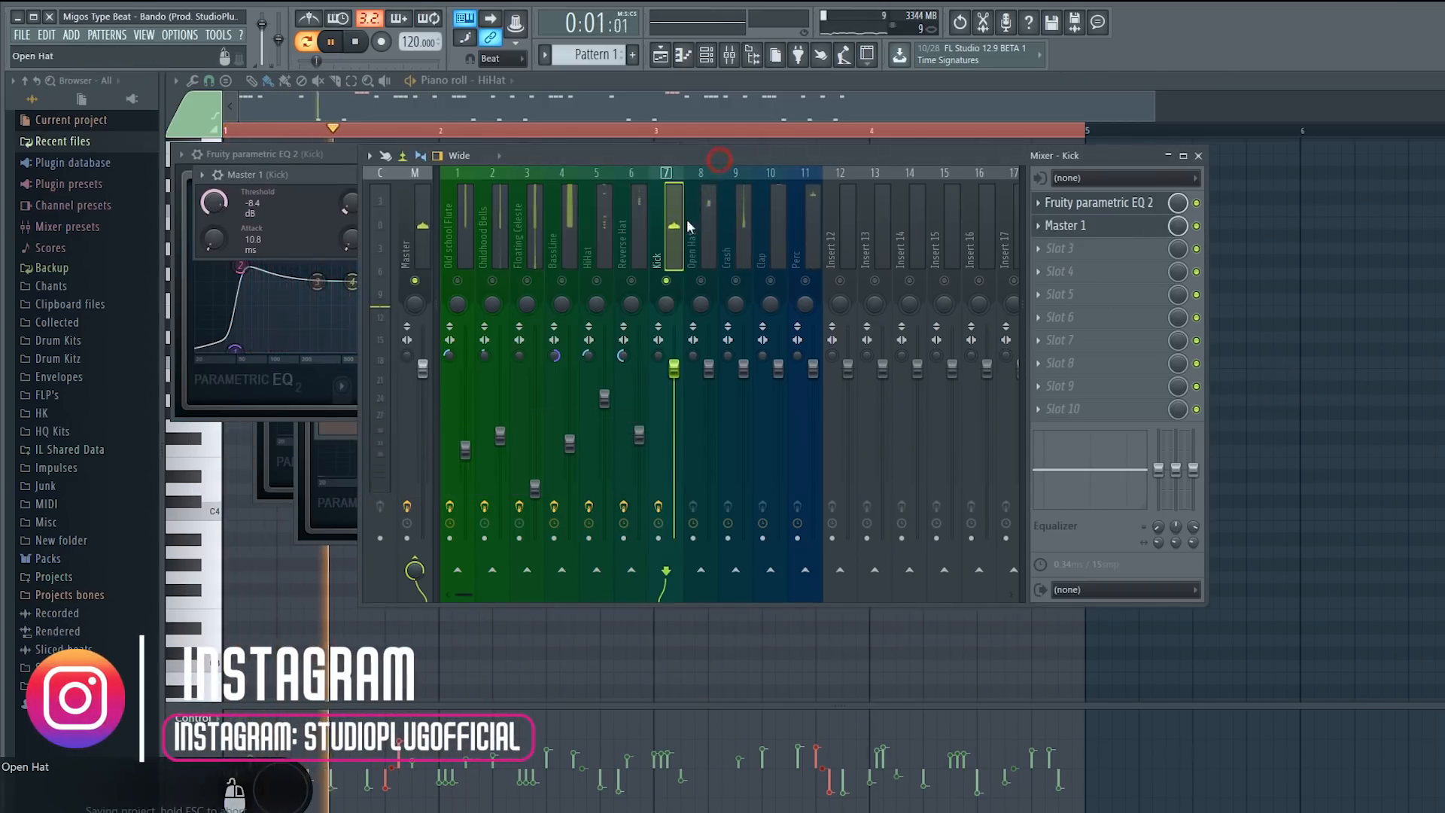
{"action": "left_click_drag", "start_coordinate": [677, 367], "coordinate": [677, 411]}
{"action": "key", "text": "space"}
- Solo the Open Hat track and load Fruity Parametric EQ 2 into its first effect slot
{"action": "left_click", "coordinate": [707, 252]}
{"action": "right_click", "coordinate": [705, 279]}
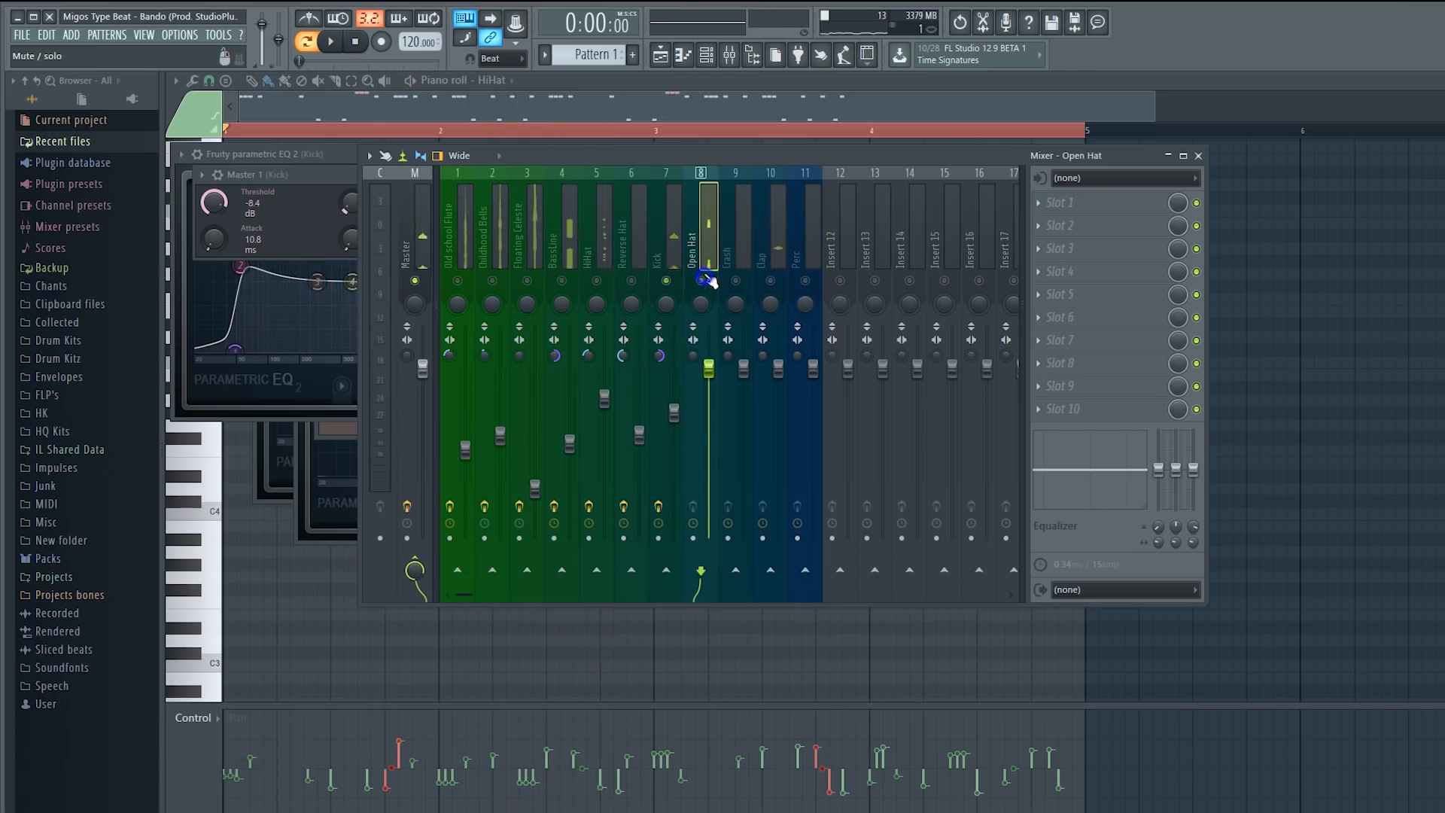
{"action": "left_click", "coordinate": [1046, 204]}
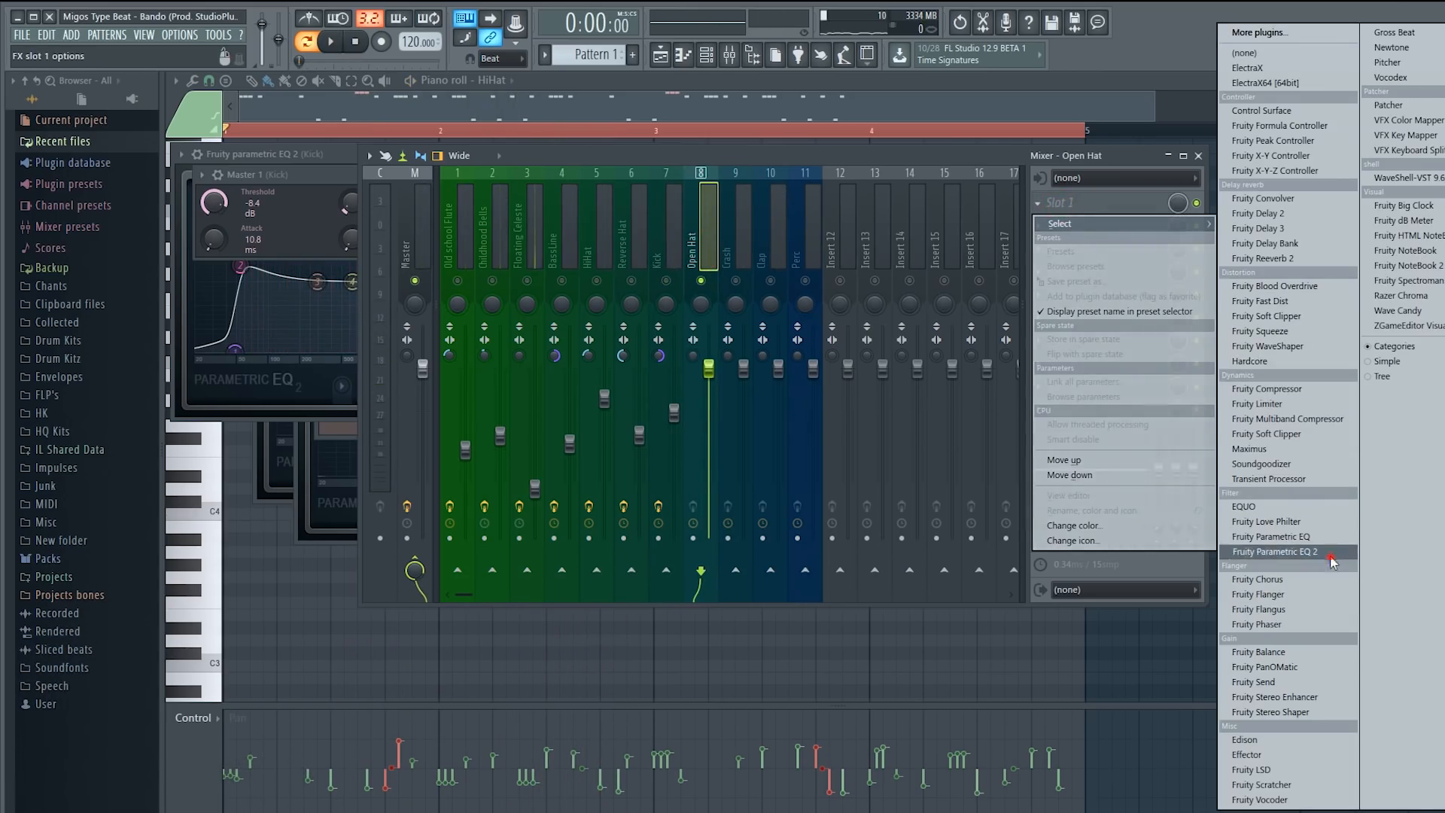
{"action": "left_click", "coordinate": [1280, 552]}
{"action": "left_click", "coordinate": [543, 158]}
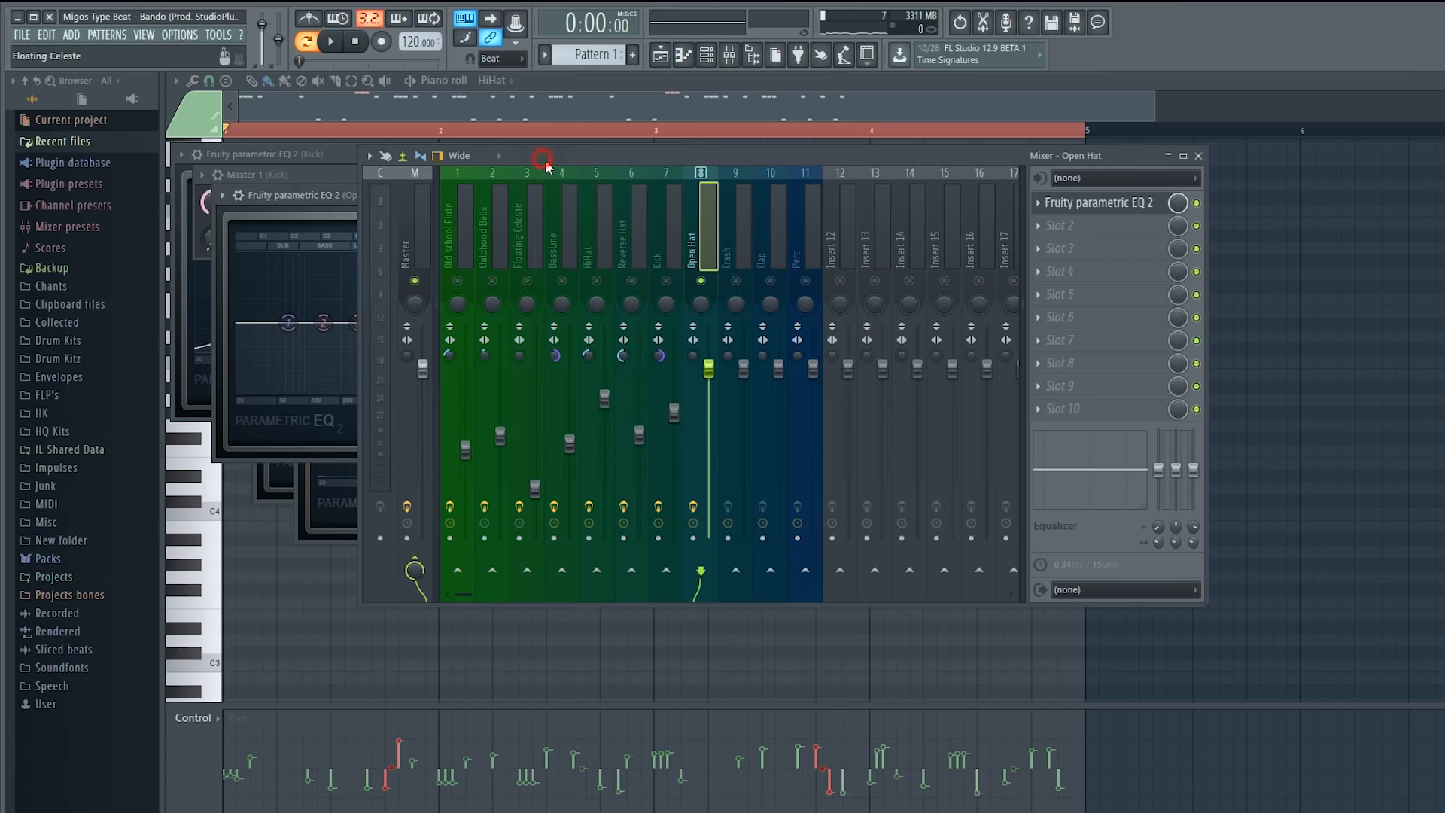
- Copy the HiHat track's mixer state with its EQ and reverb onto the Open Hat track
{"action": "right_click", "coordinate": [598, 253]}
{"action": "mouse_move", "coordinate": [636, 240]}
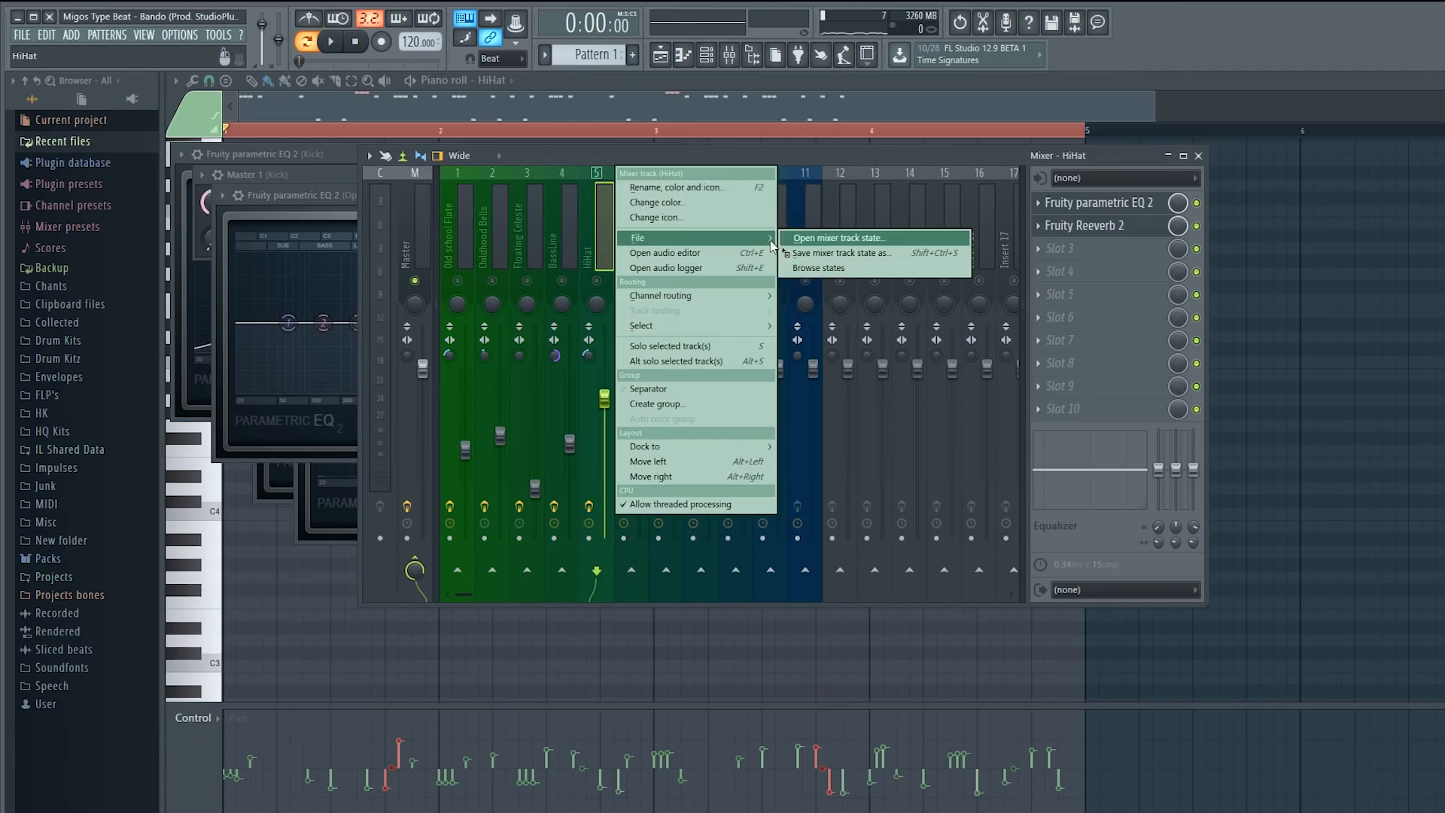
{"action": "left_click_drag", "start_coordinate": [788, 254], "coordinate": [807, 260]}
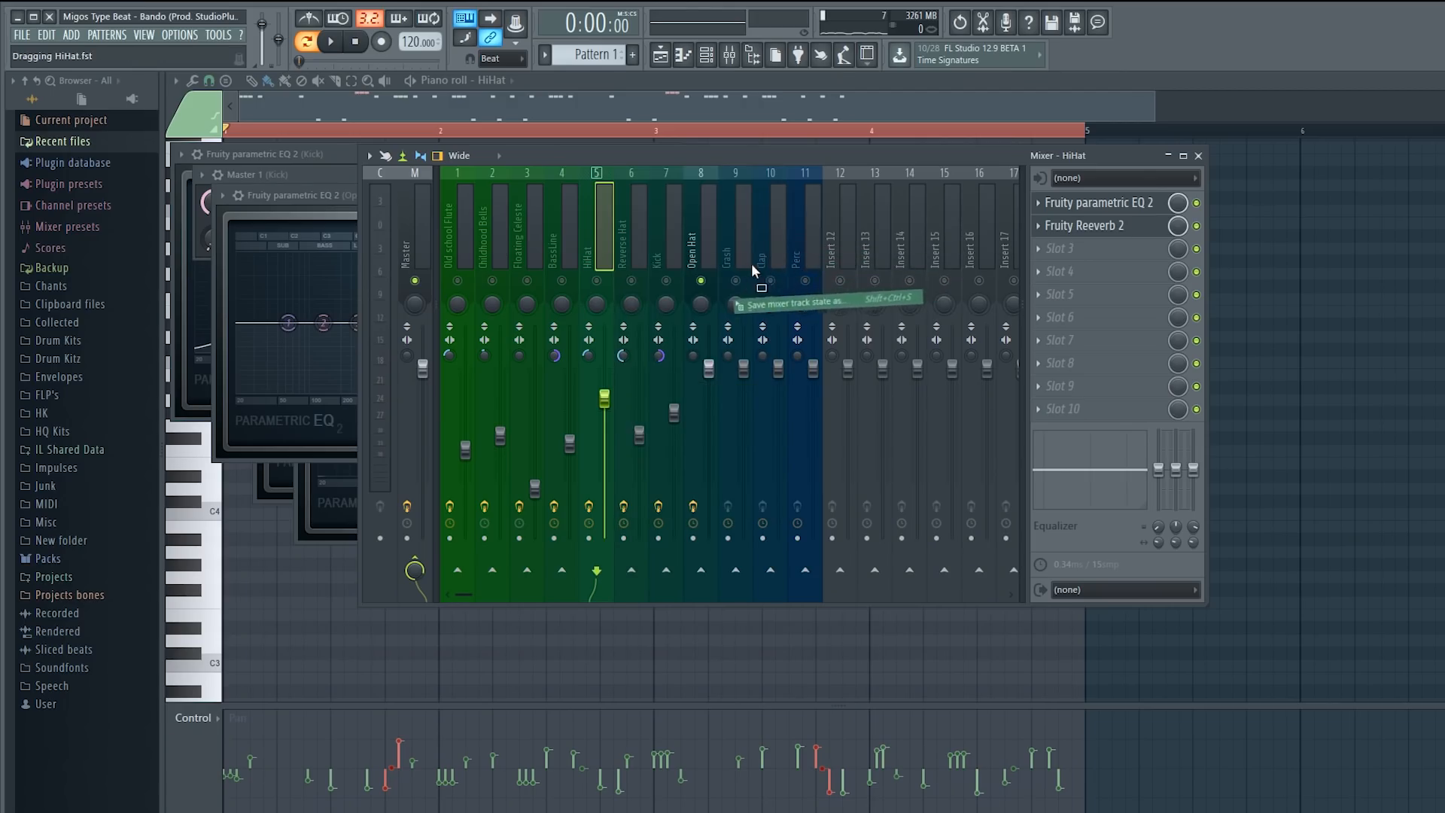
{"action": "left_click_drag", "start_coordinate": [701, 254], "coordinate": [700, 252]}
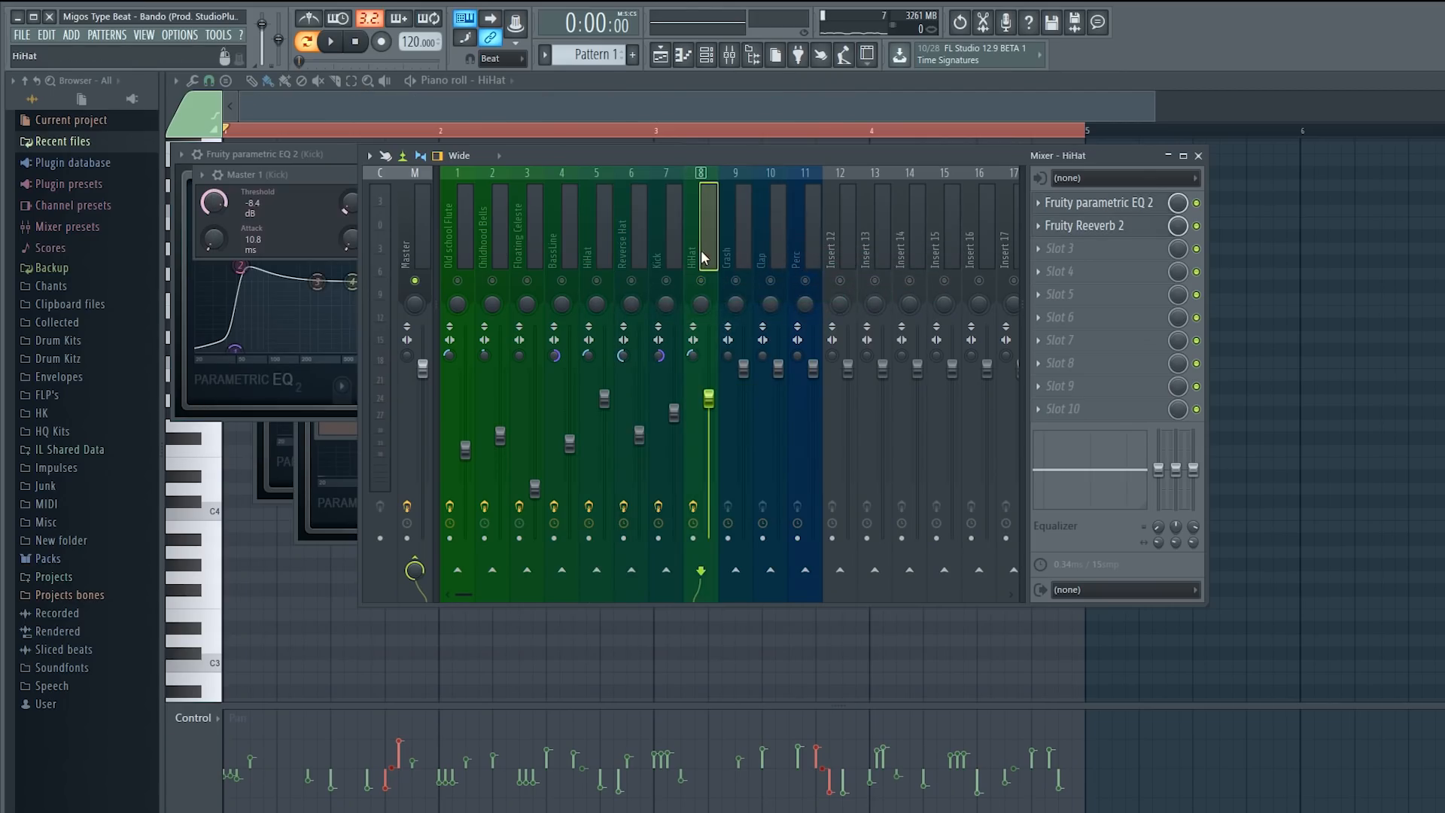
- Rename mixer track 8 to Open Hat
{"action": "right_click", "coordinate": [696, 254]}
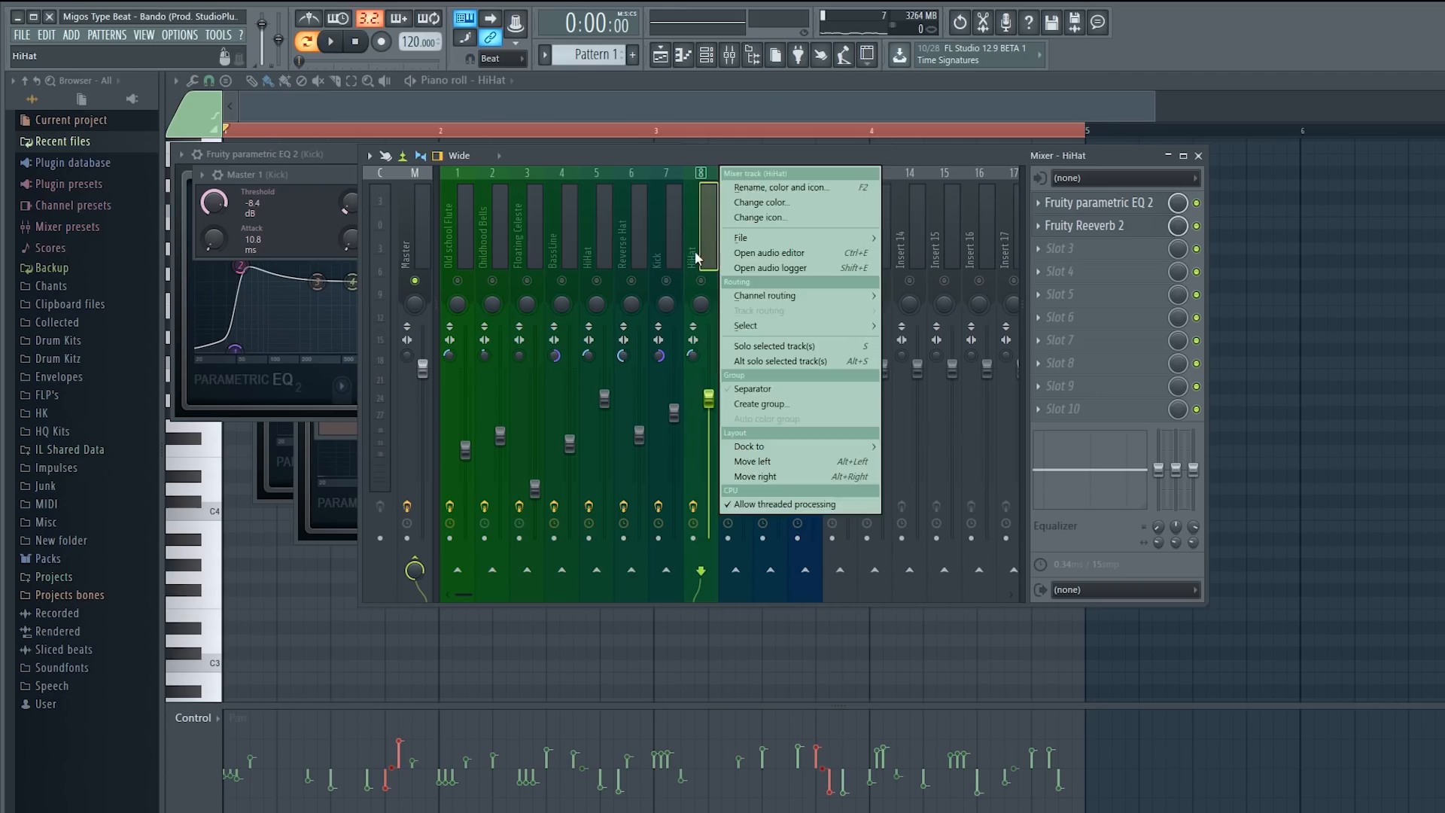
{"action": "key", "text": "F2"}
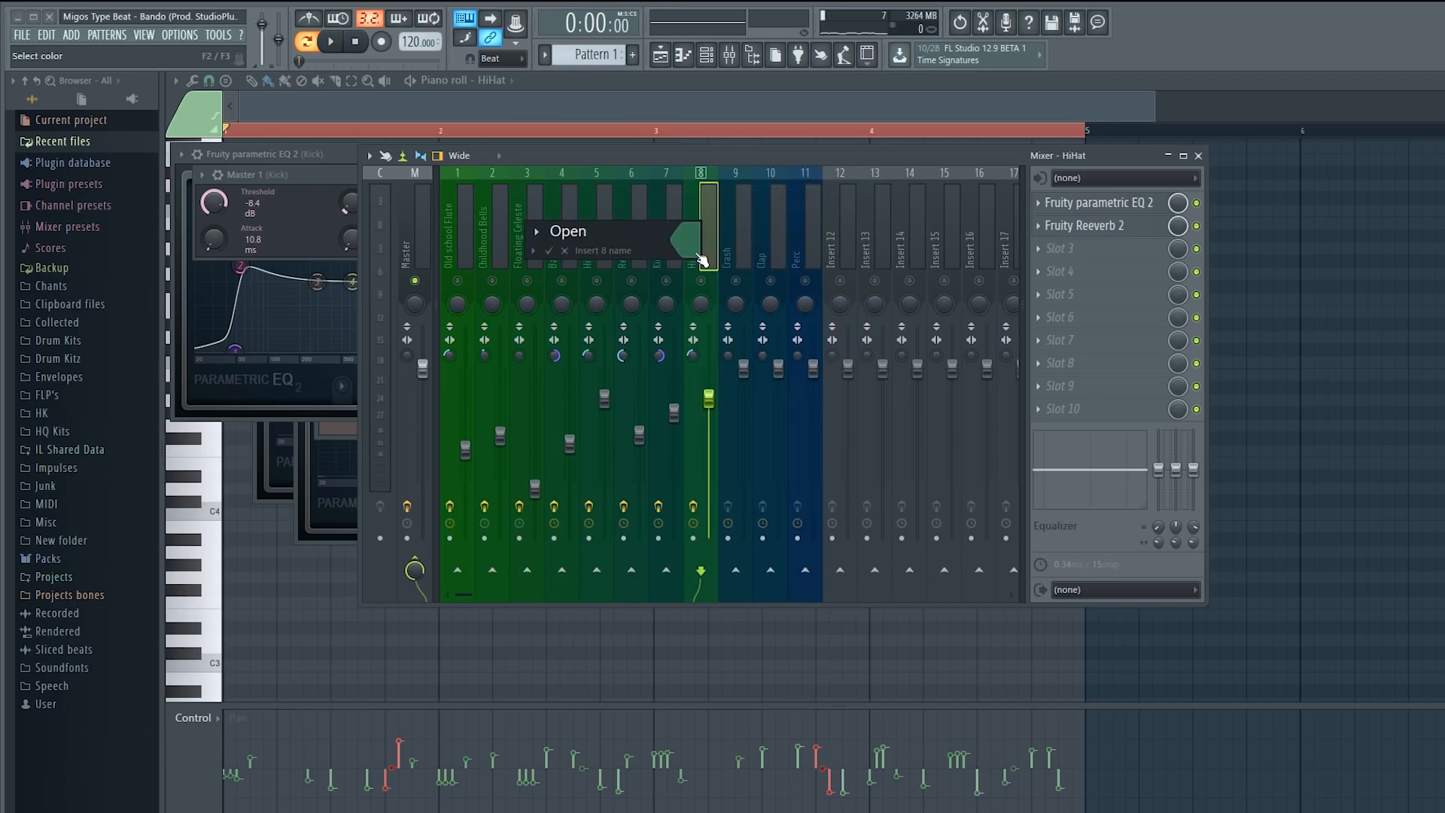
{"action": "key", "text": "Return"}
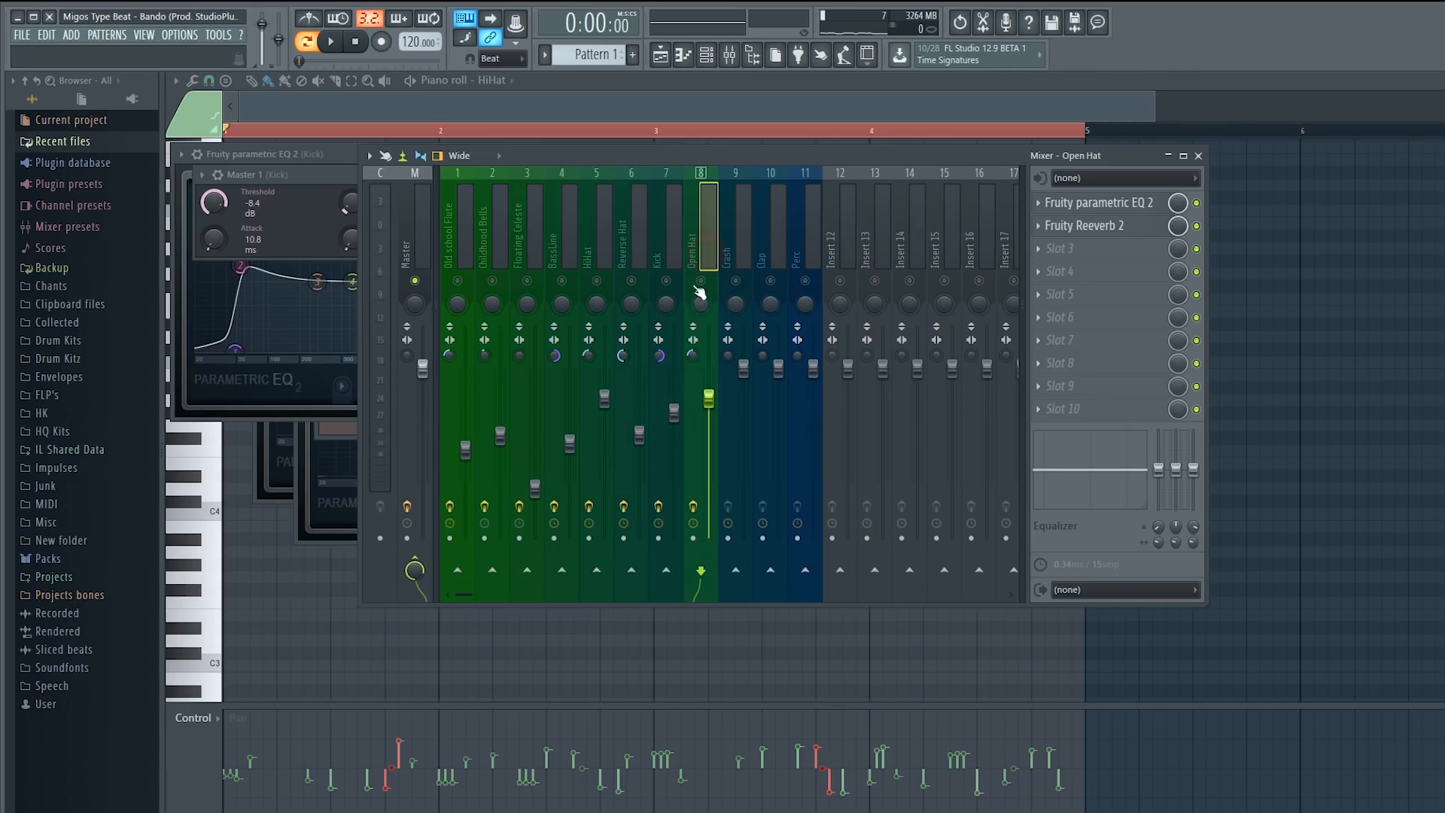
- Balance the Open Hat against the HiHat and Reverse Hat by raising its volume and panning it about 9% right during playback
{"action": "key", "text": "space"}
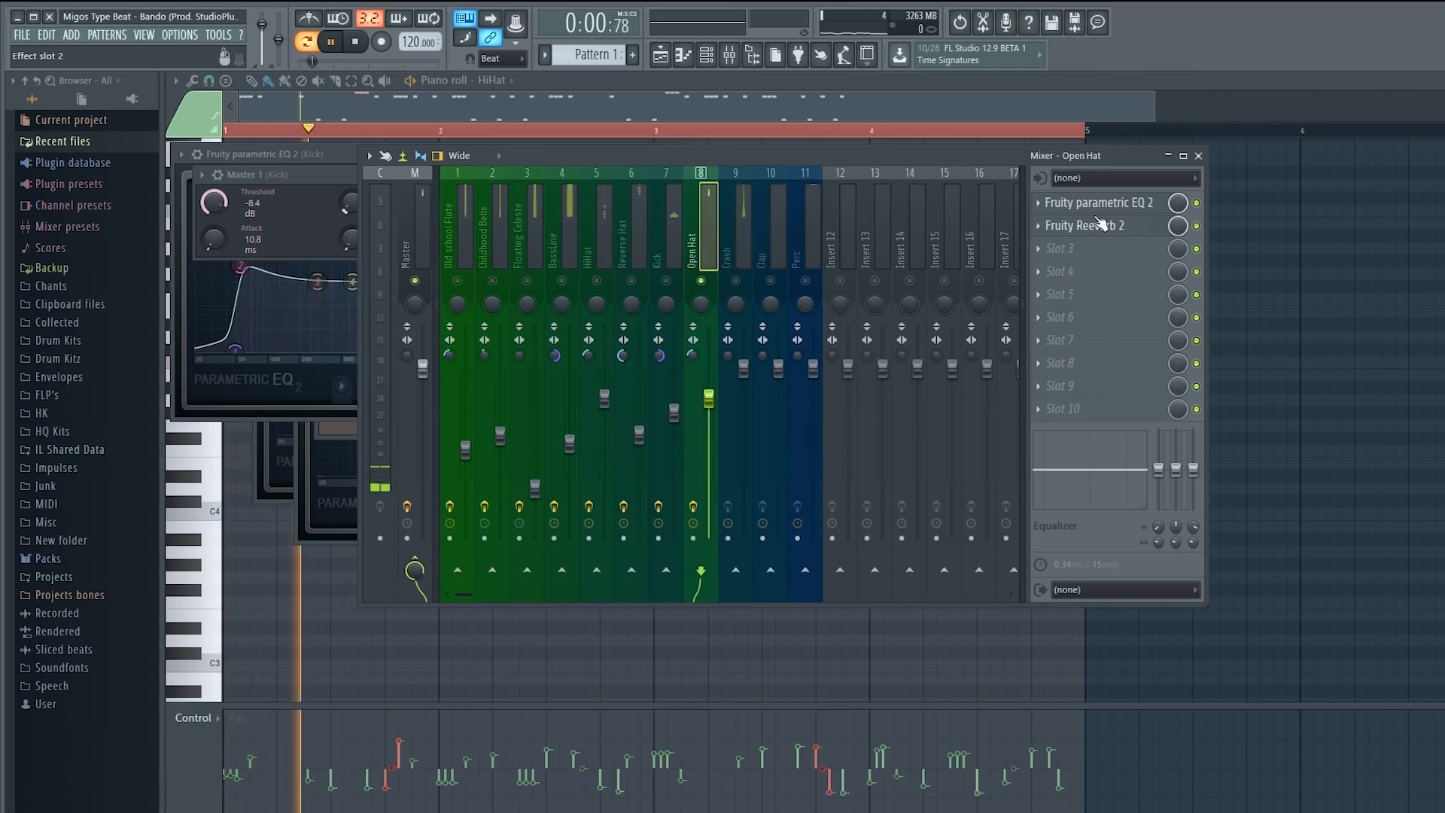
{"action": "key", "text": "space"}
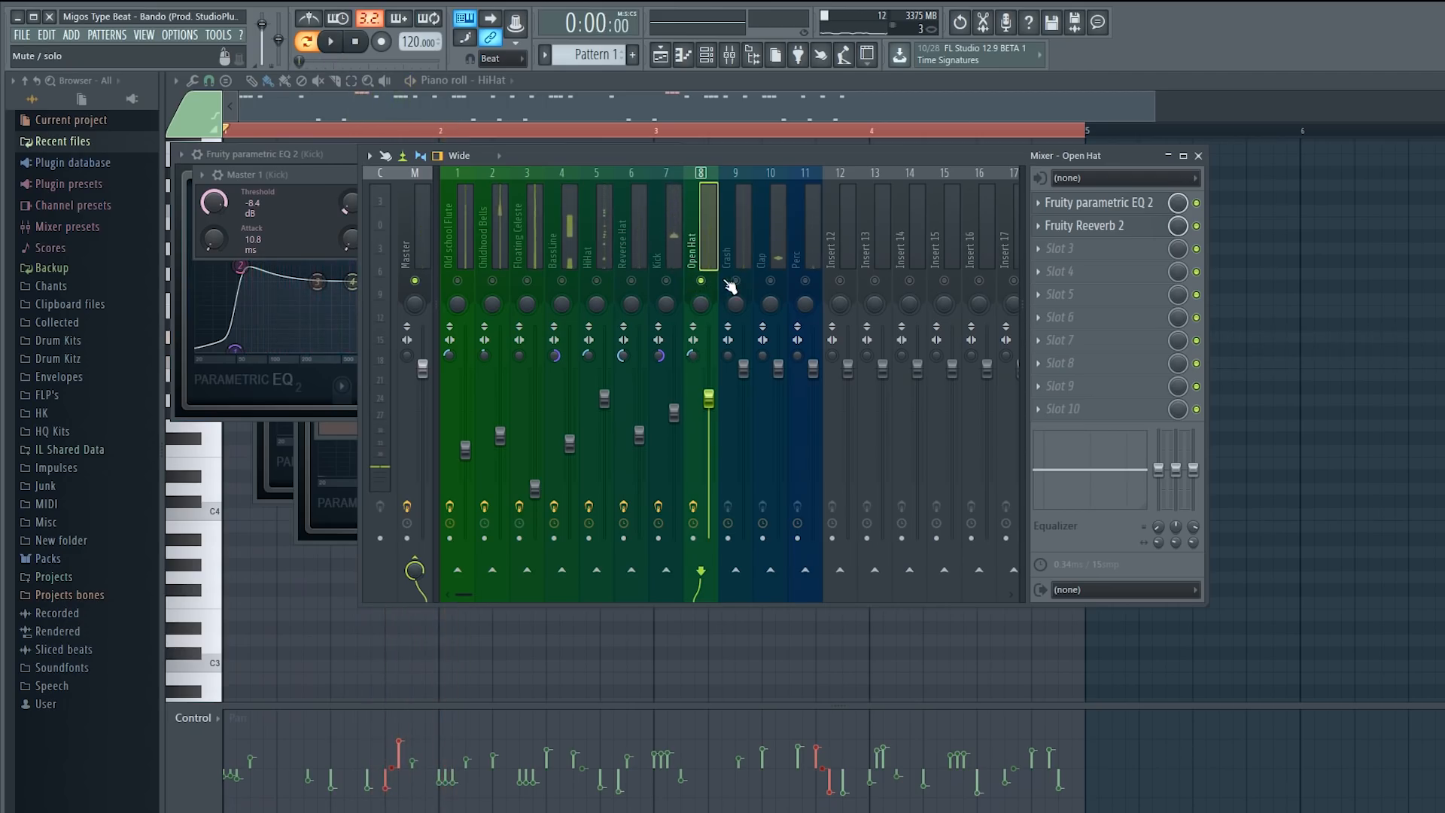
{"action": "key", "text": "space"}
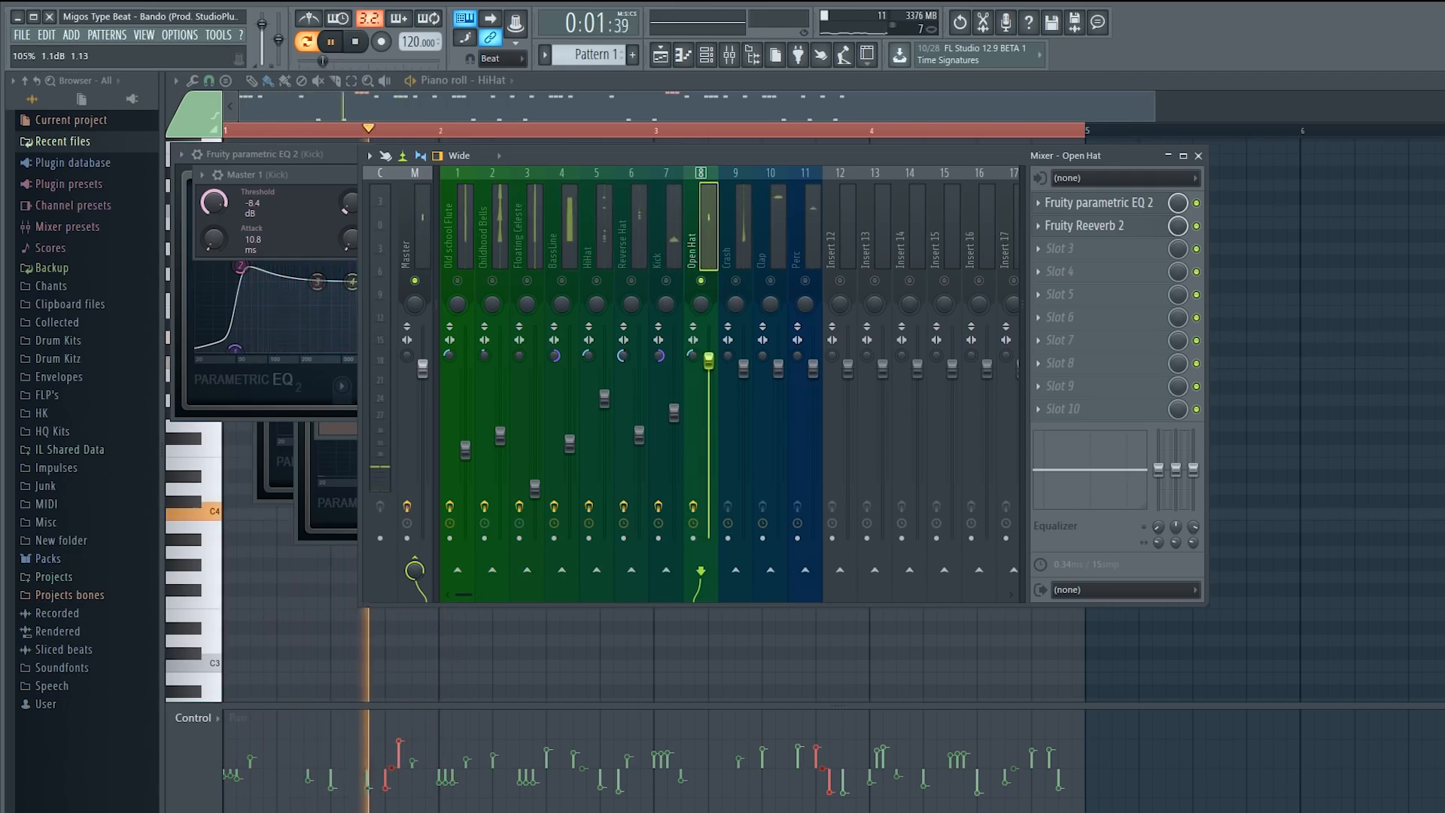
{"action": "left_click", "coordinate": [595, 280]}
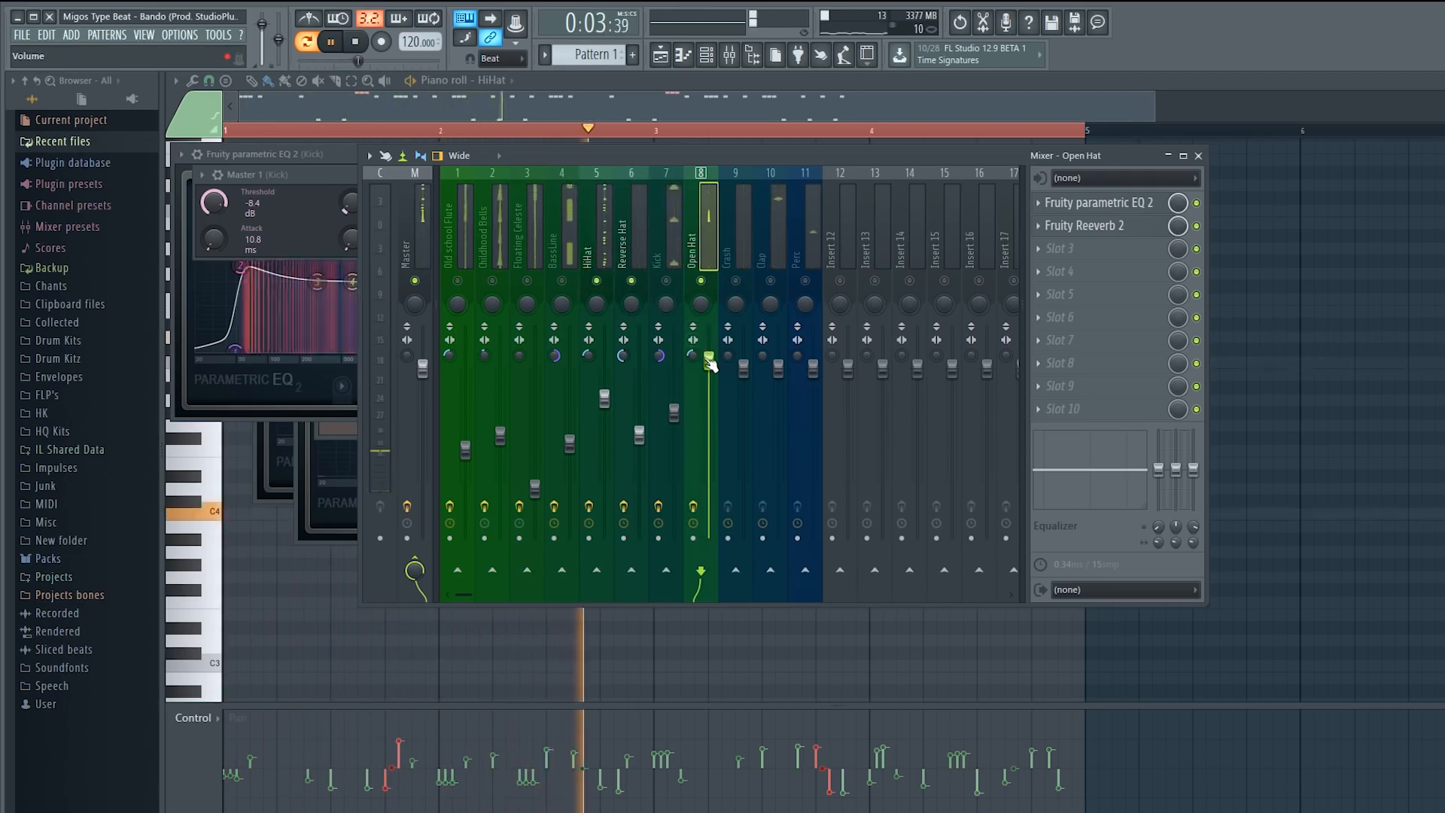
{"action": "left_click_drag", "start_coordinate": [708, 364], "coordinate": [708, 356]}
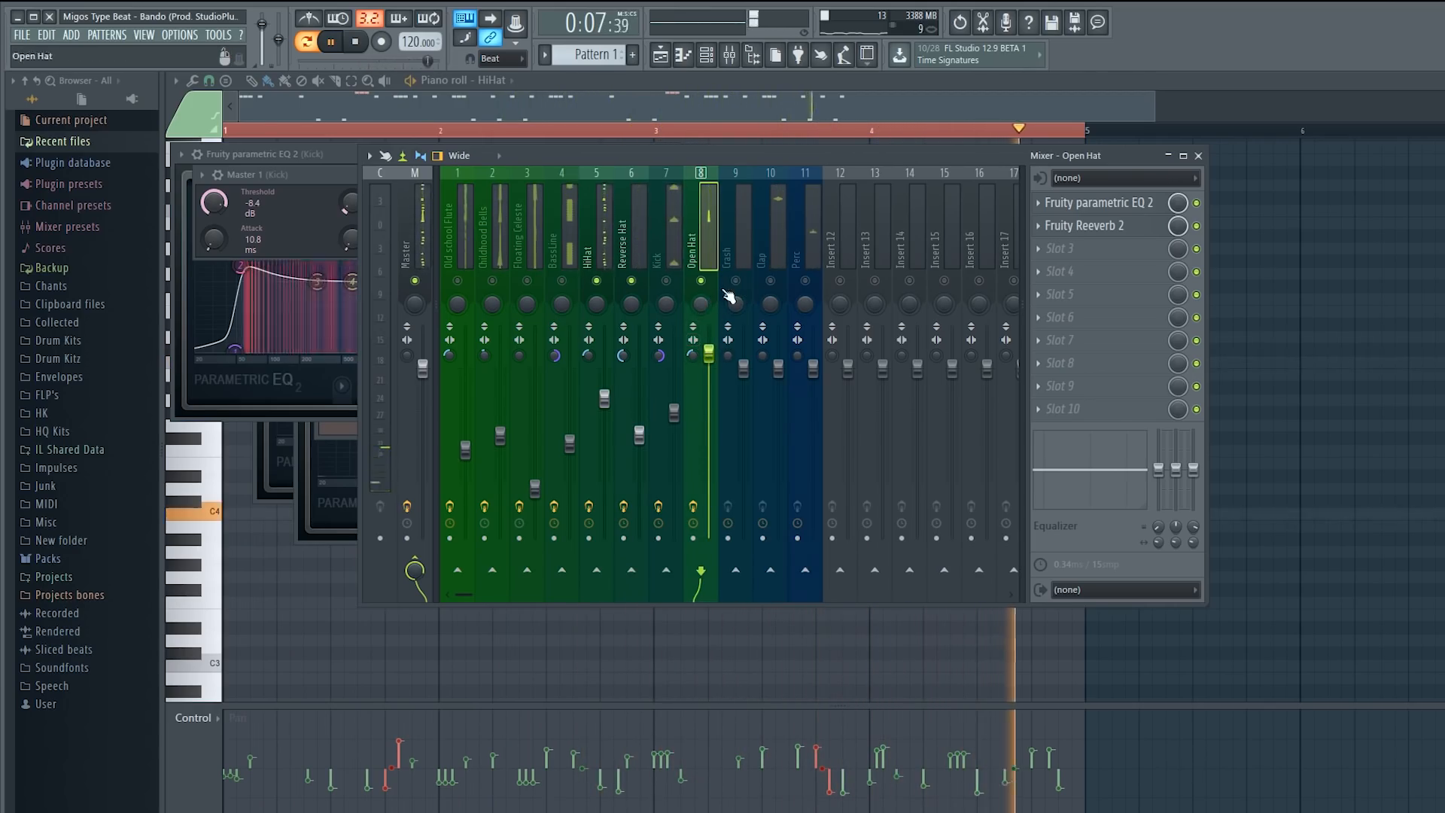
{"action": "left_click_drag", "start_coordinate": [704, 307], "coordinate": [705, 301]}
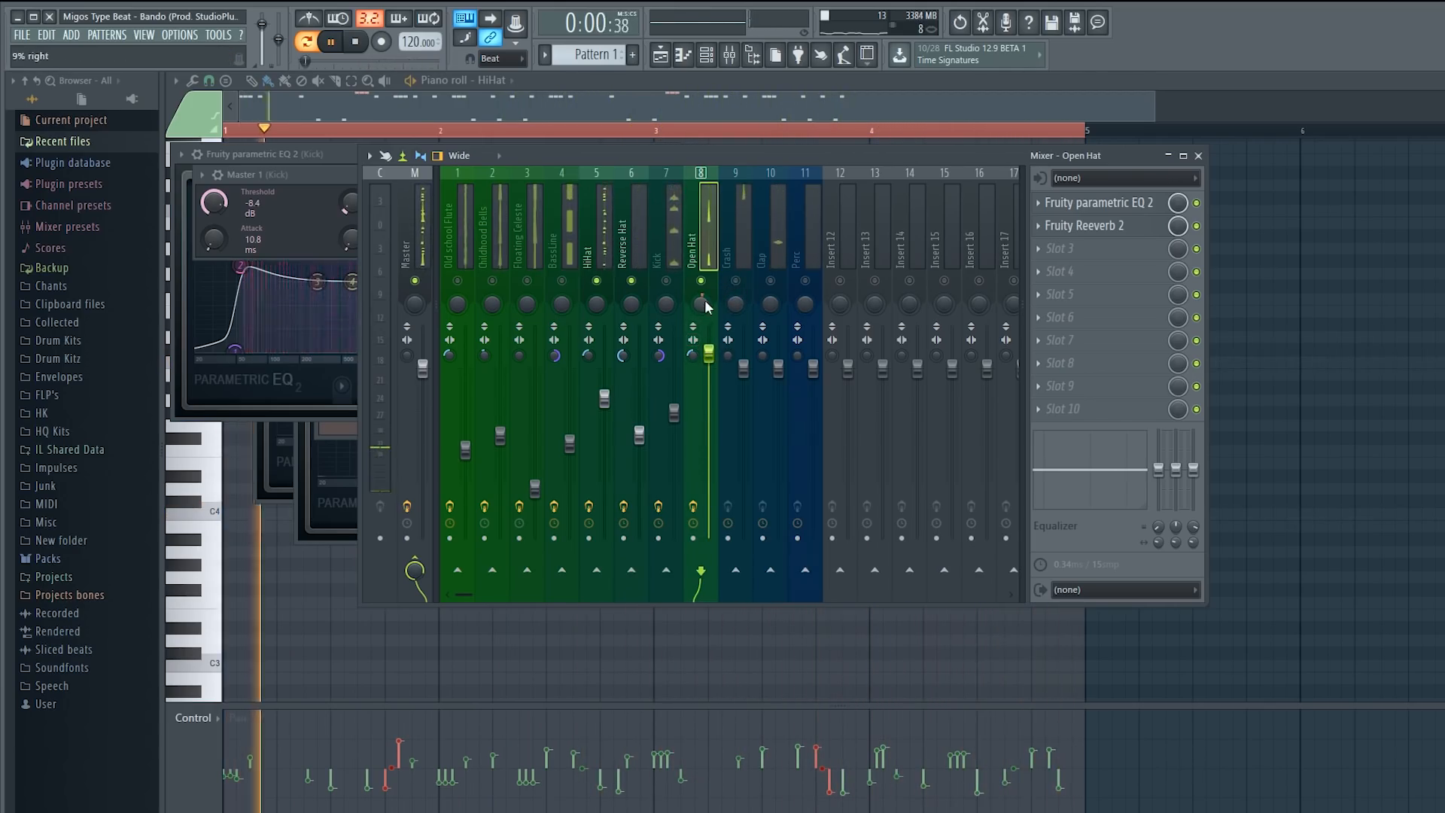
- Add the Crash track to the soloed tracks and load Fruity Parametric EQ 2 into its first effect slot
{"action": "left_click", "coordinate": [740, 264]}
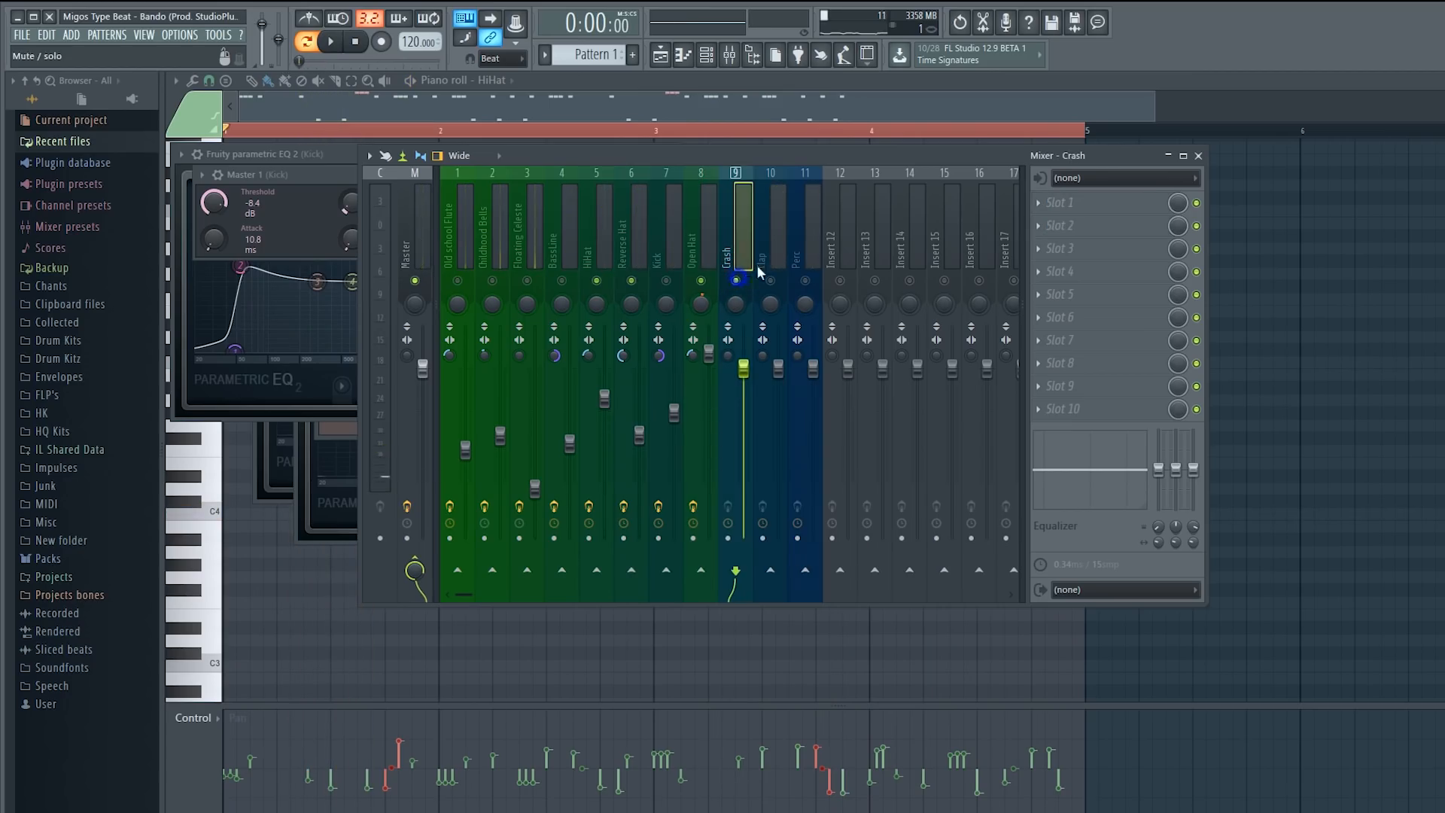
{"action": "key", "text": "space"}
{"action": "left_click", "coordinate": [1059, 203]}
{"action": "left_click", "coordinate": [1280, 552]}
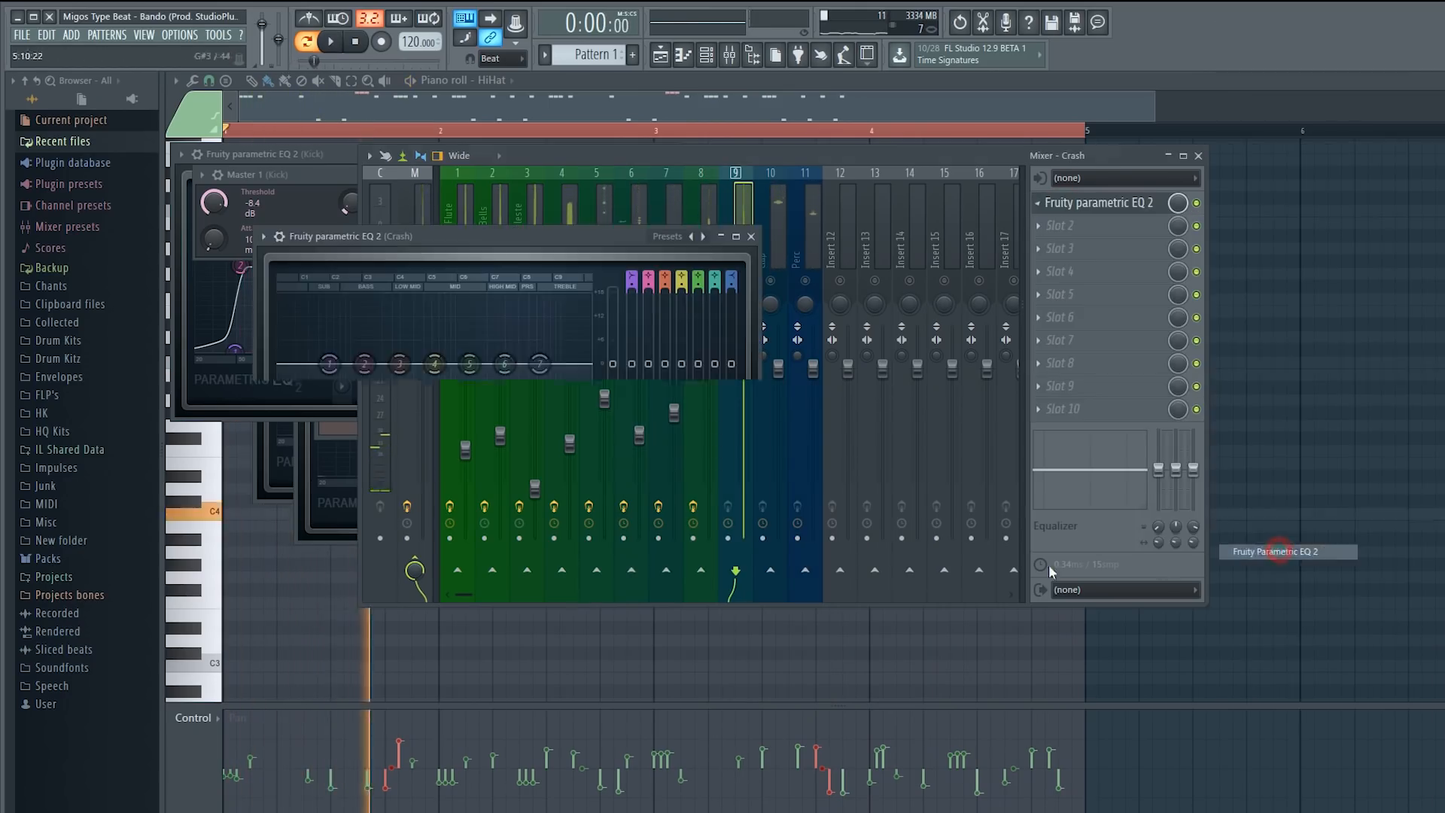
- Shape the Crash EQ by cutting the lows with bands 1 to 3 and the highs with band 7
{"action": "key", "text": "space"}
{"action": "left_click_drag", "start_coordinate": [364, 366], "coordinate": [393, 400]}
{"action": "left_click_drag", "start_coordinate": [539, 364], "coordinate": [553, 423]}
{"action": "key", "text": "space"}
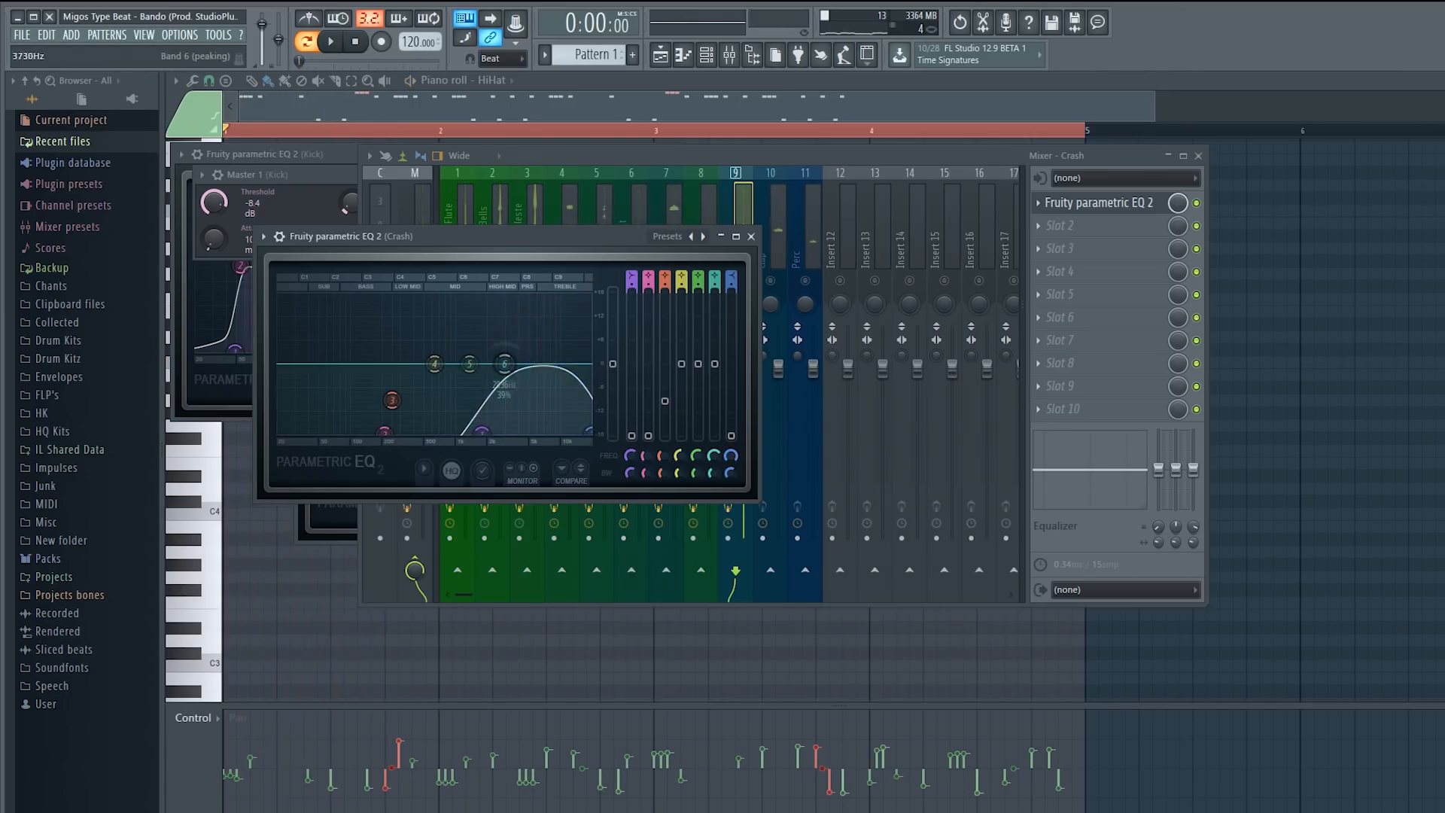
- Raise the Crash track's volume during playback
{"action": "key", "text": "space"}
{"action": "left_click", "coordinate": [749, 200]}
{"action": "scroll", "coordinate": [733, 364], "scroll_direction": "up", "scroll_amount": 5}
- Add the Kick and Clap to the soloed tracks and raise the Kick's volume to about 82% (-4.2 dB)
{"action": "left_click", "coordinate": [701, 280]}
{"action": "left_click", "coordinate": [666, 280]}
{"action": "left_click", "coordinate": [770, 280]}
{"action": "left_click", "coordinate": [661, 254]}
{"action": "left_click_drag", "start_coordinate": [674, 412], "coordinate": [673, 400]}
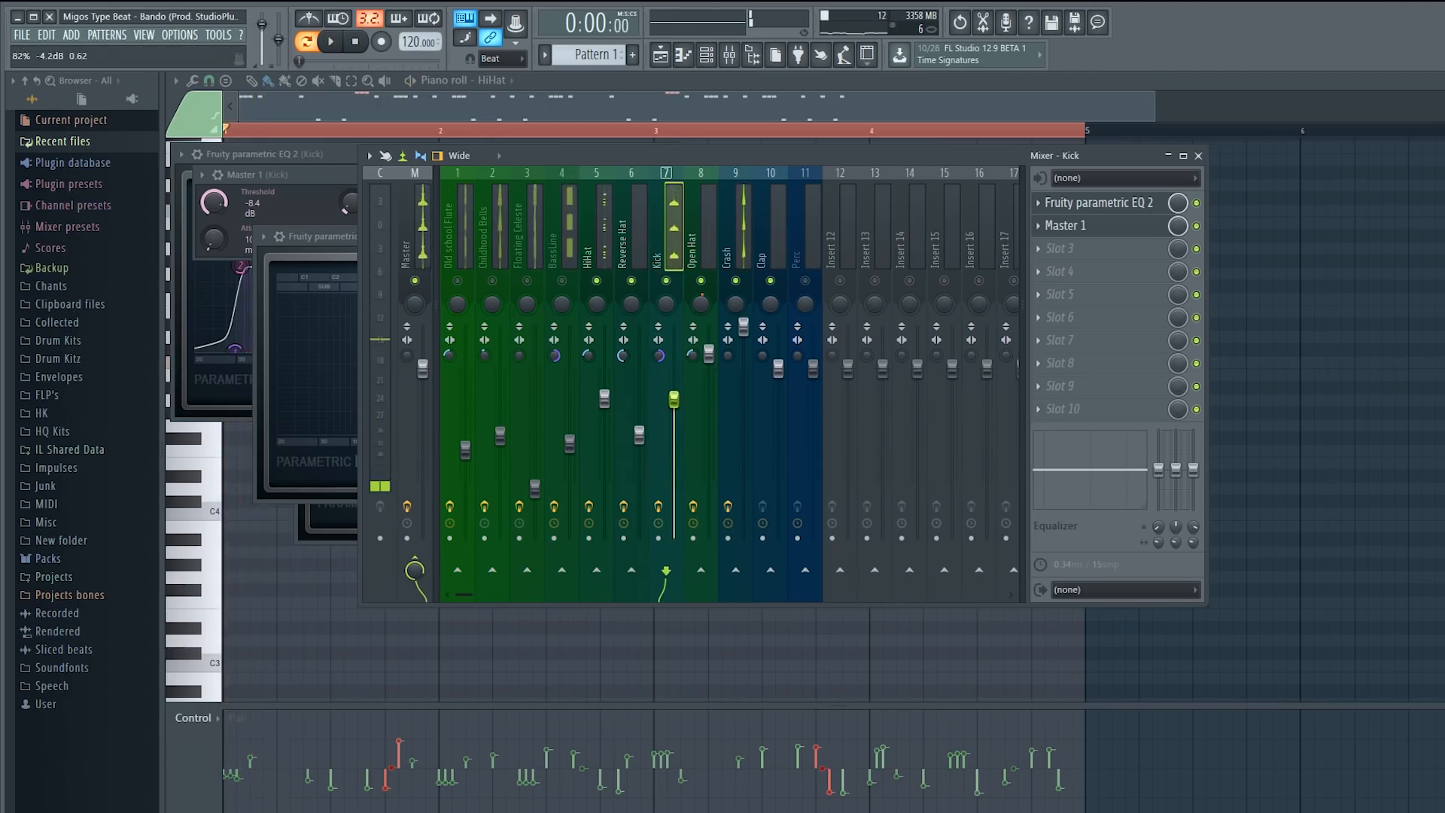
- Lower the Clap's volume to about 93% (-1.5 dB) and load Fruity Parametric EQ 2 into its first effect slot
{"action": "left_click", "coordinate": [747, 250]}
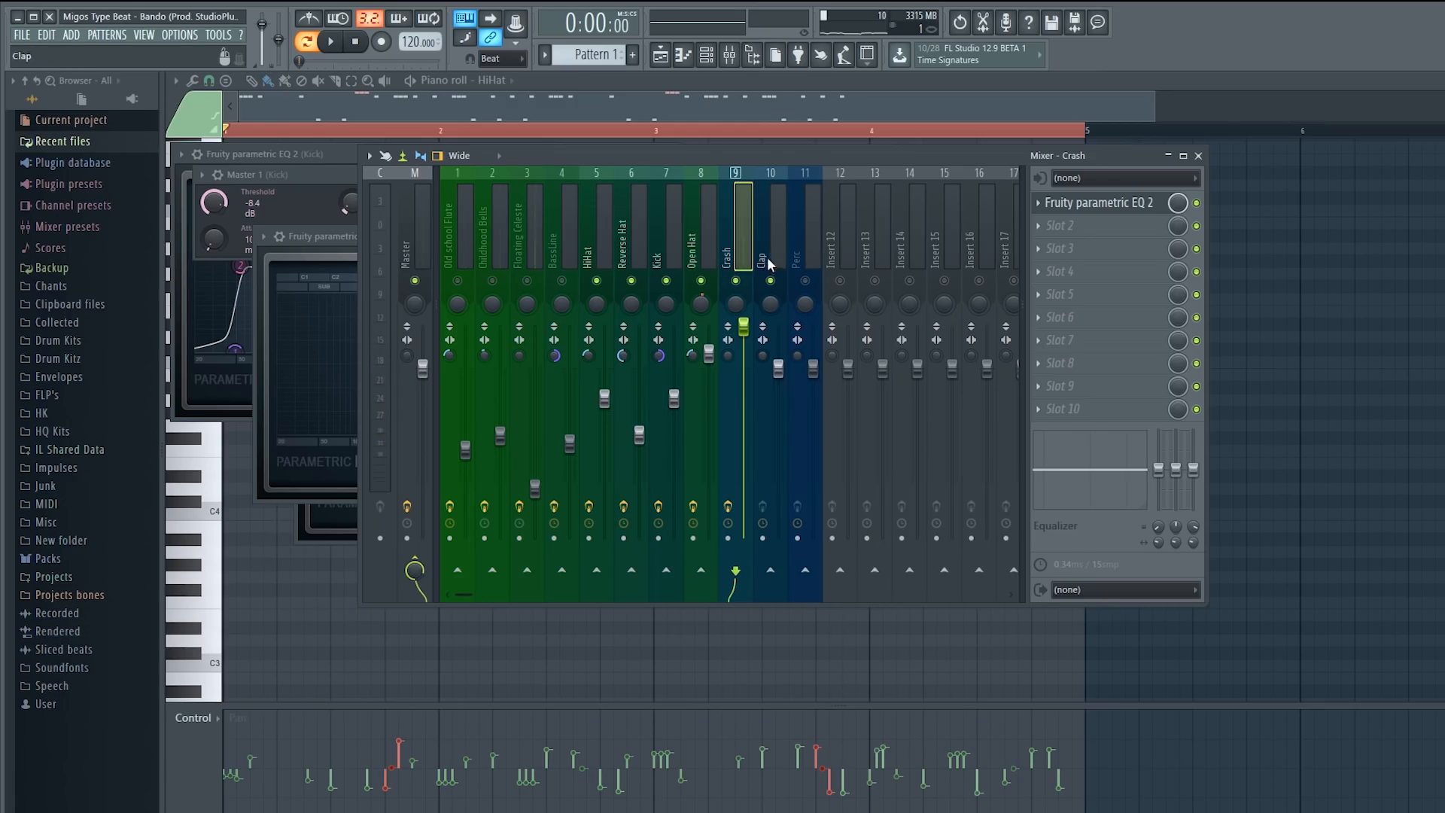
{"action": "left_click", "coordinate": [778, 367]}
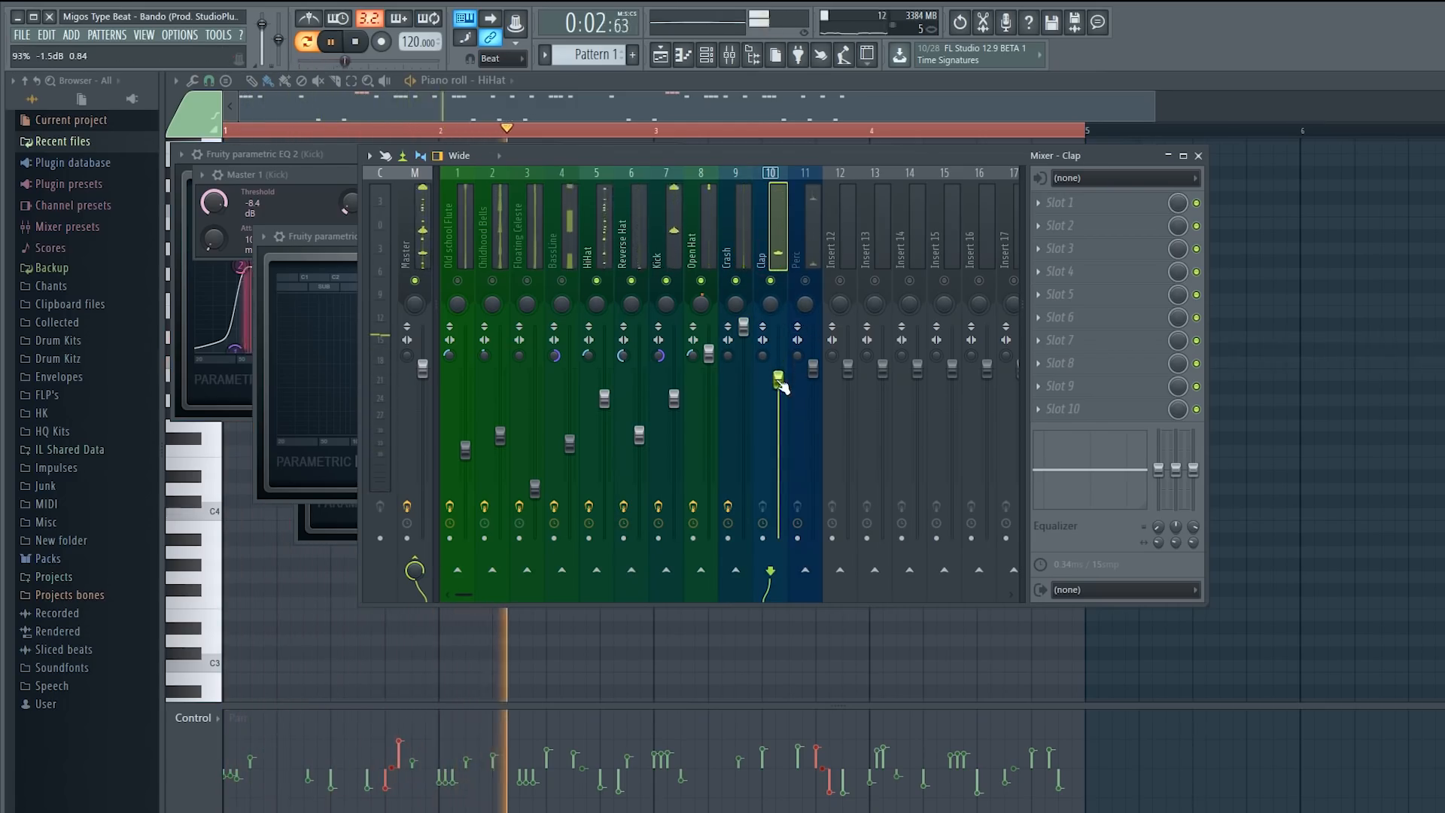
{"action": "left_click", "coordinate": [1038, 204]}
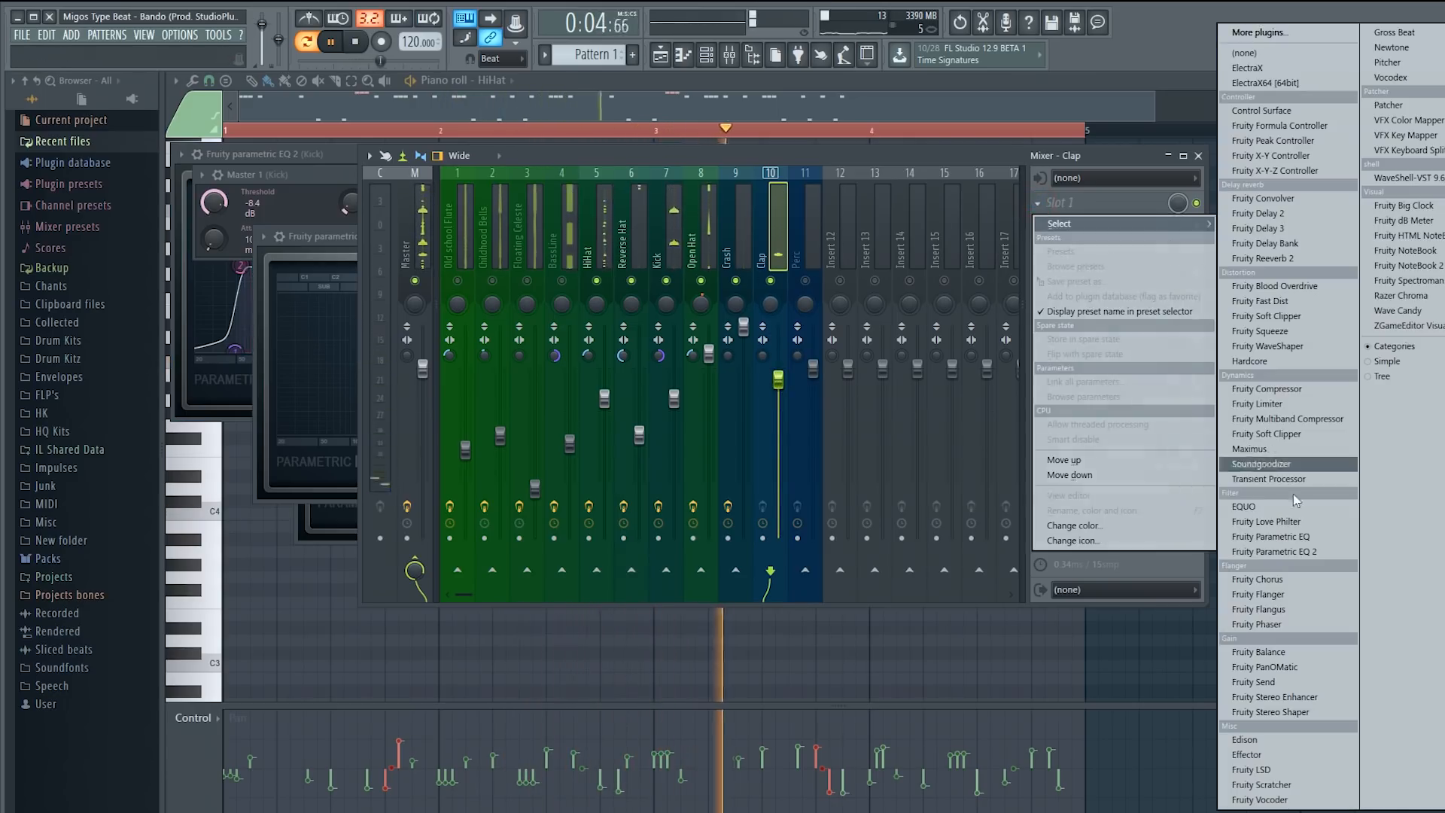
{"action": "left_click", "coordinate": [1280, 548]}
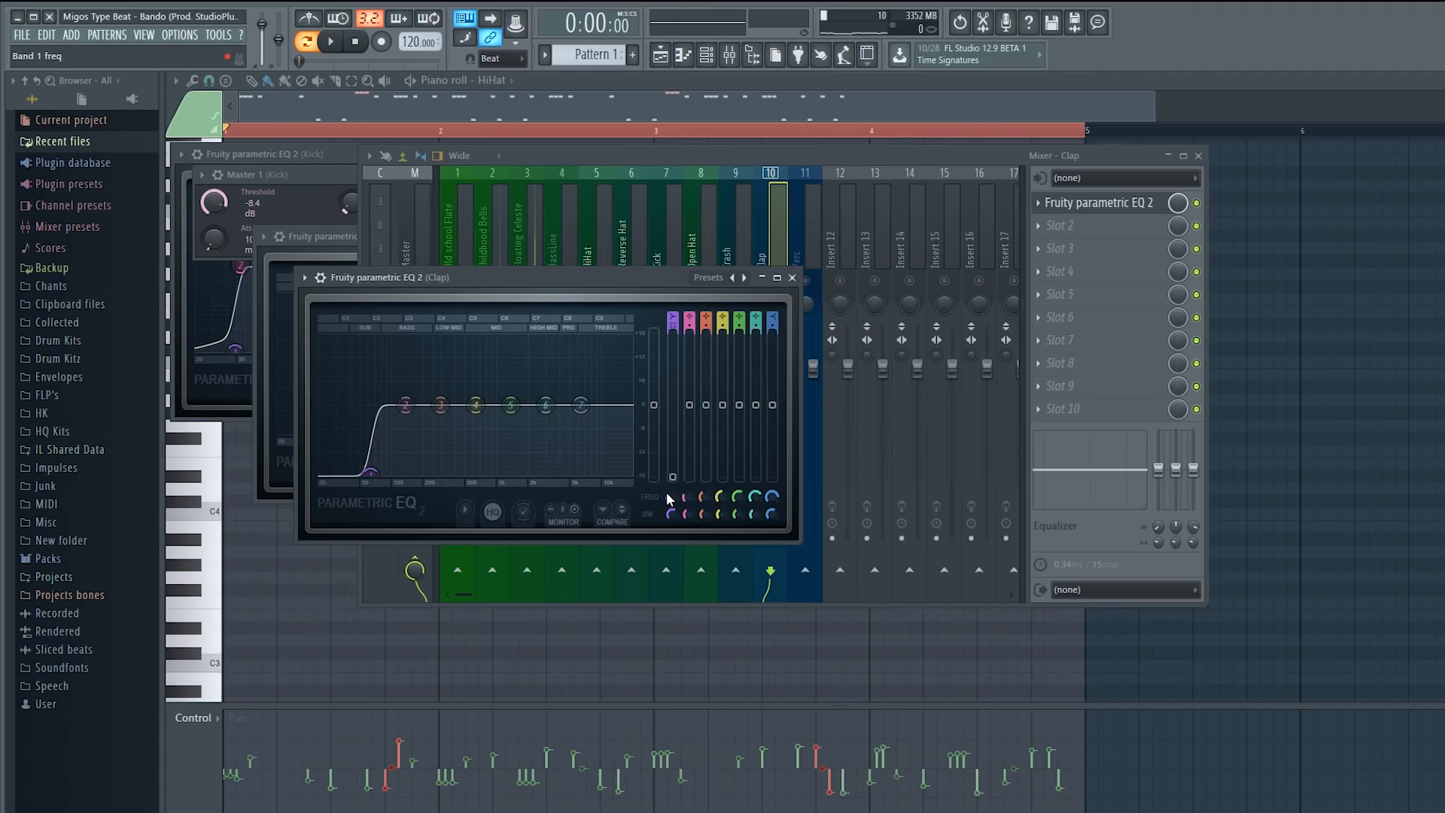
- Shape the Clap EQ with a band 1 low cut at -18 dB and about 317 Hz, and lower bands 2 and 3
{"action": "left_click_drag", "start_coordinate": [620, 274], "coordinate": [875, 244]}
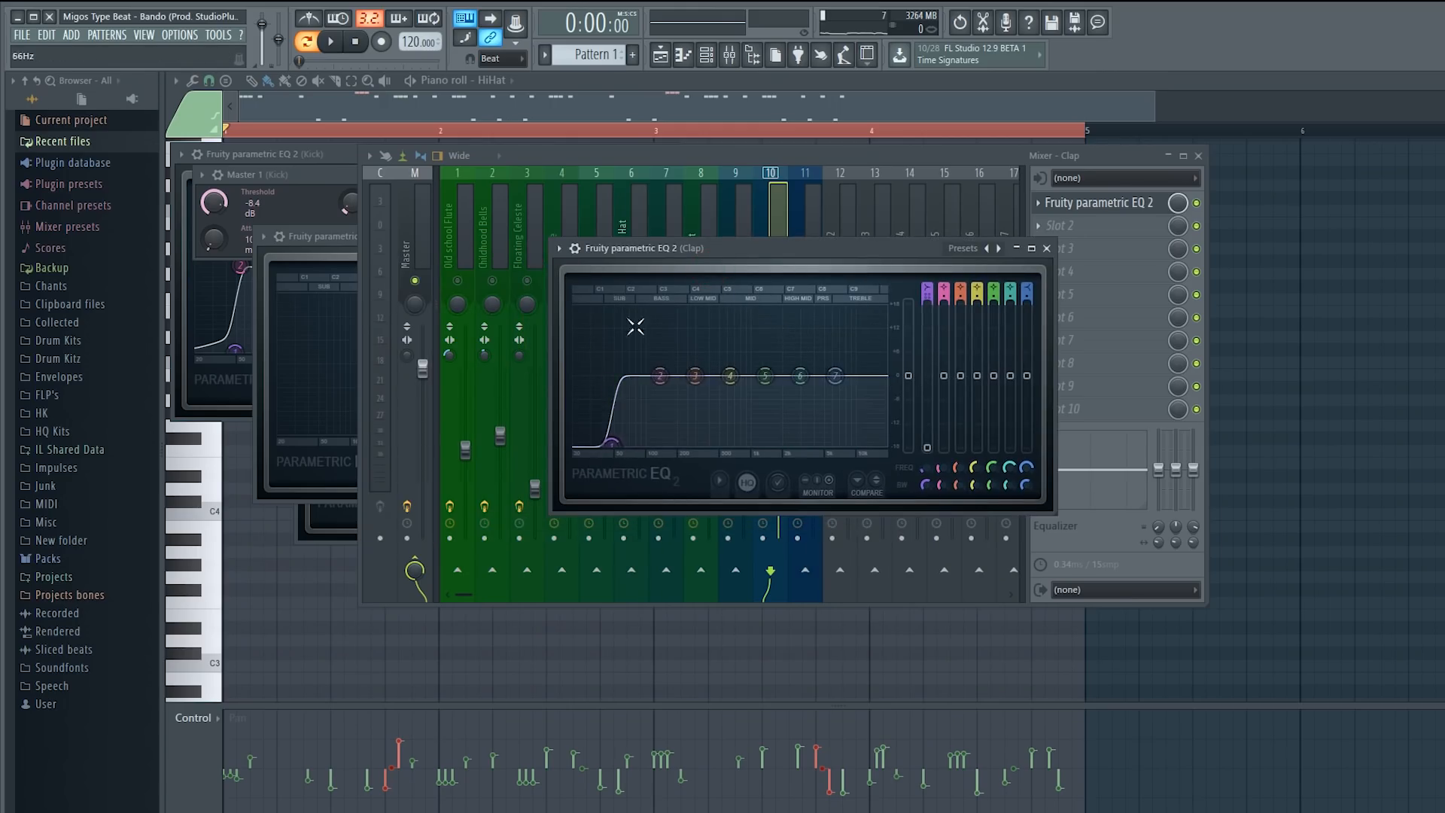
{"action": "left_click_drag", "start_coordinate": [711, 397], "coordinate": [718, 444]}
{"action": "key", "text": "space"}
{"action": "left_click_drag", "start_coordinate": [660, 375], "coordinate": [622, 440]}
{"action": "key", "text": "space"}
{"action": "left_click_drag", "start_coordinate": [701, 387], "coordinate": [653, 420]}
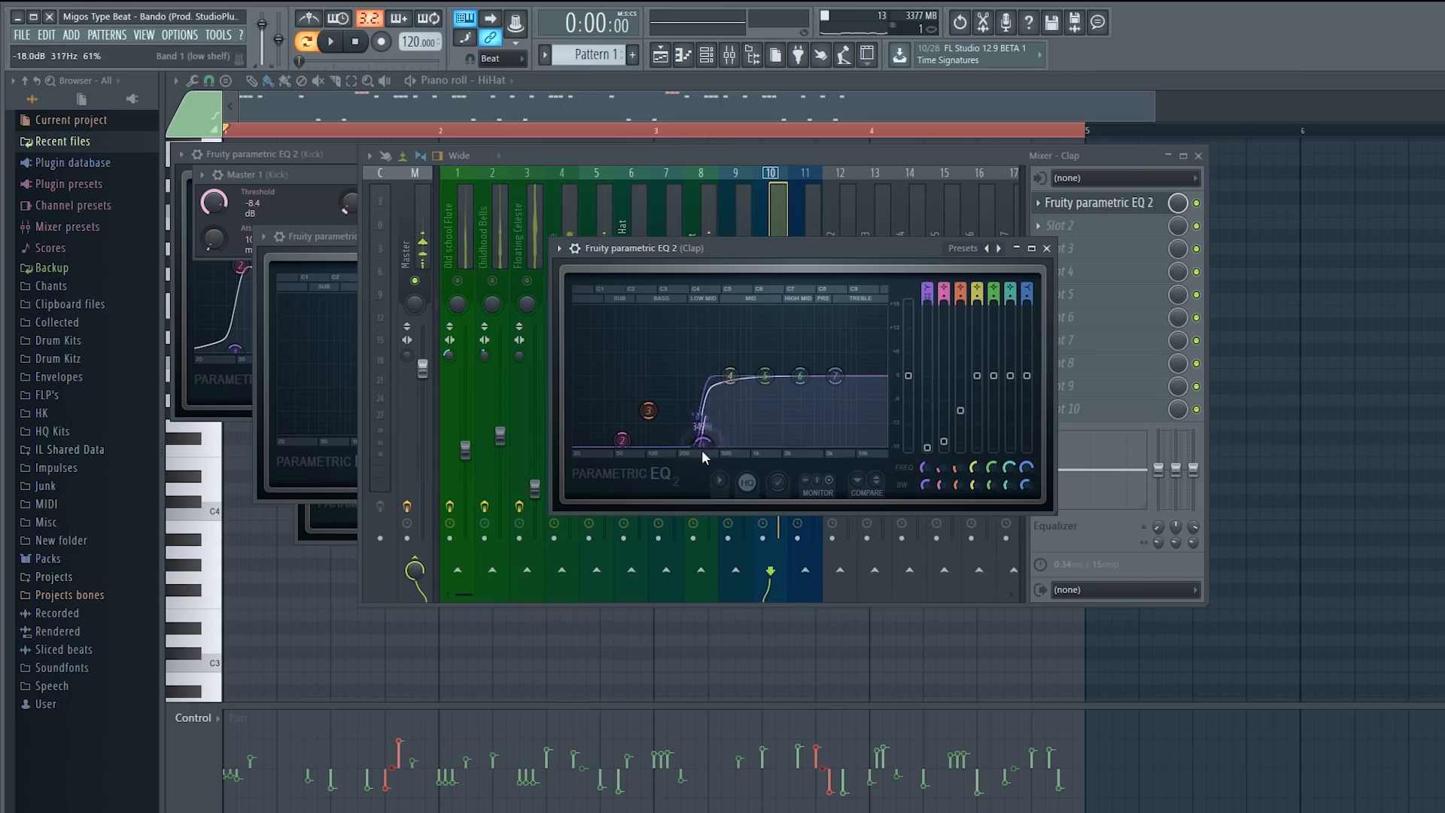
- Lower the Clap's volume slightly more during playback and add the Perc track to the soloed tracks
{"action": "left_click", "coordinate": [775, 216]}
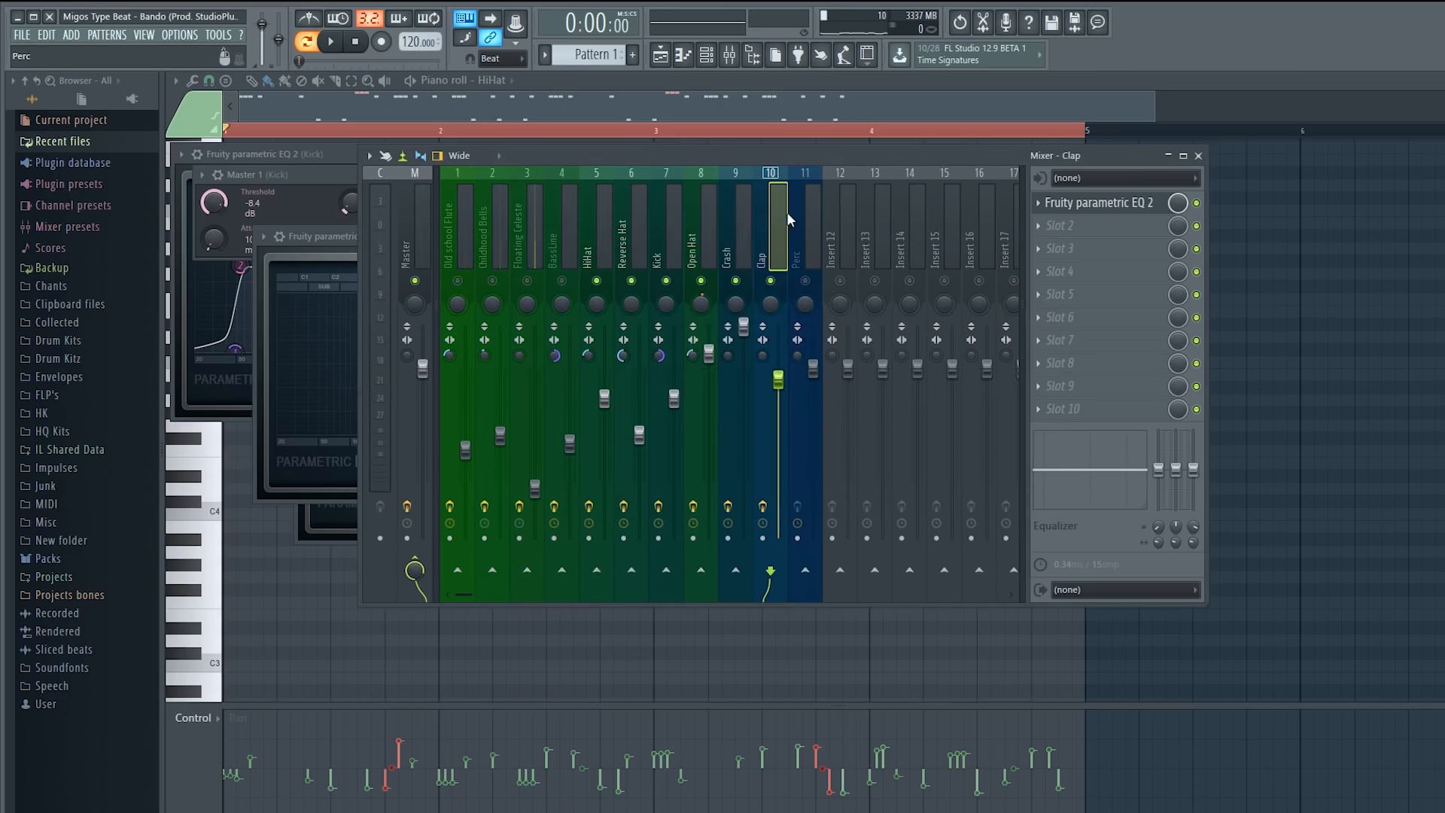
{"action": "key", "text": "space"}
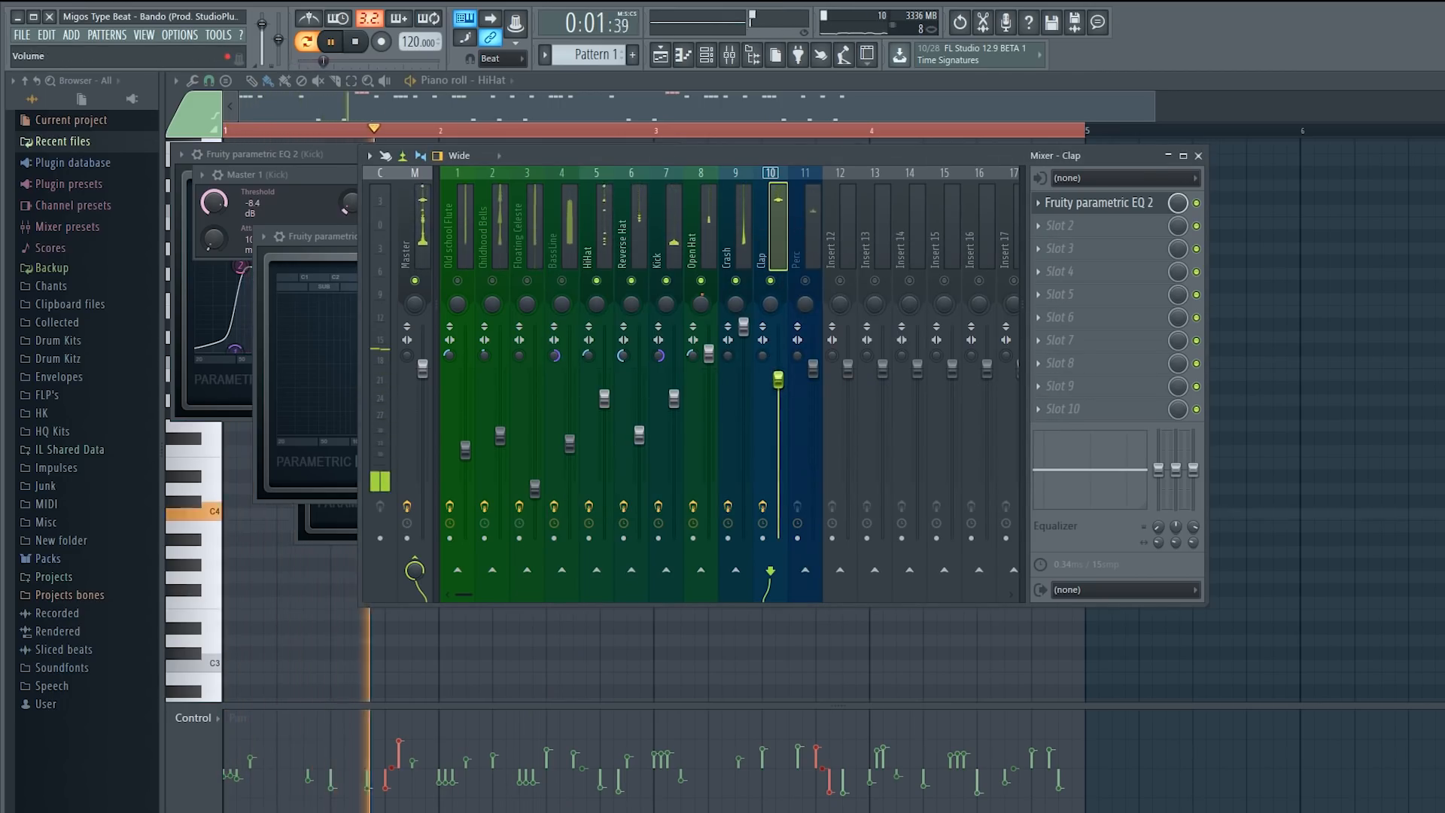
{"action": "left_click", "coordinate": [803, 283]}
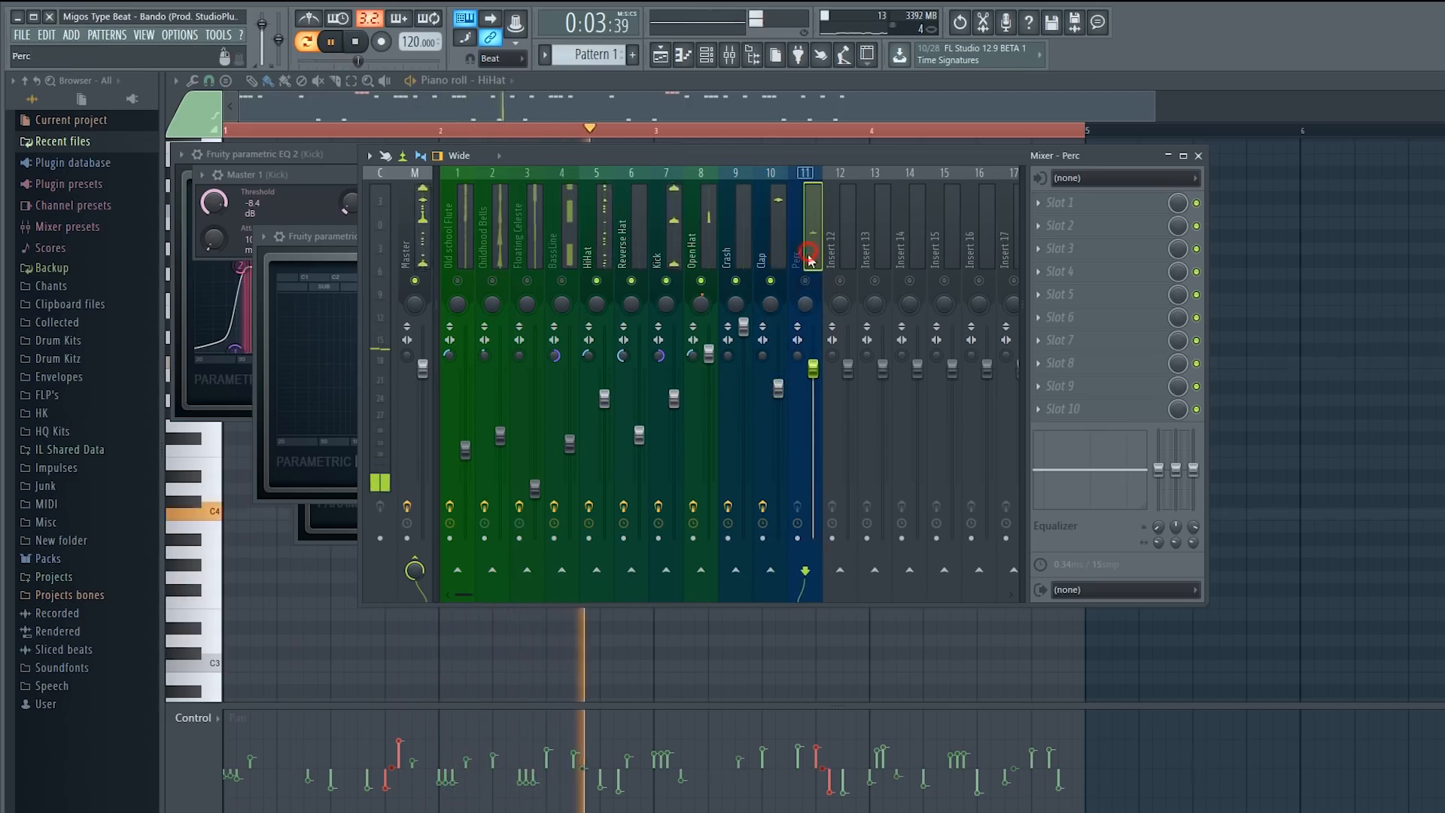
- Load Fruity Parametric EQ 2 into the Perc track's first effect slot and cut the lows with band 1 and the highs with band 7
{"action": "left_click", "coordinate": [1061, 203]}
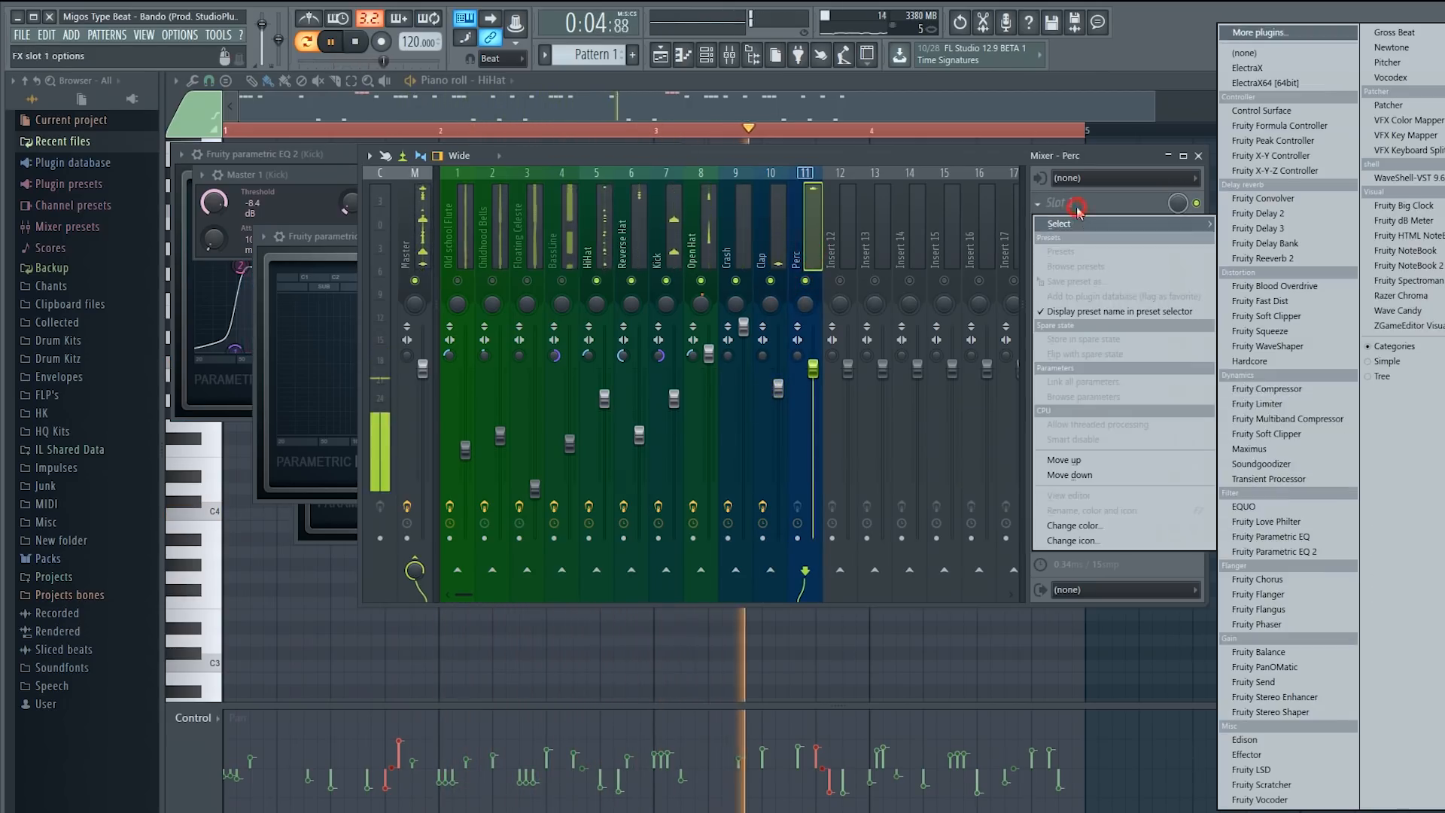
{"action": "left_click", "coordinate": [1308, 553]}
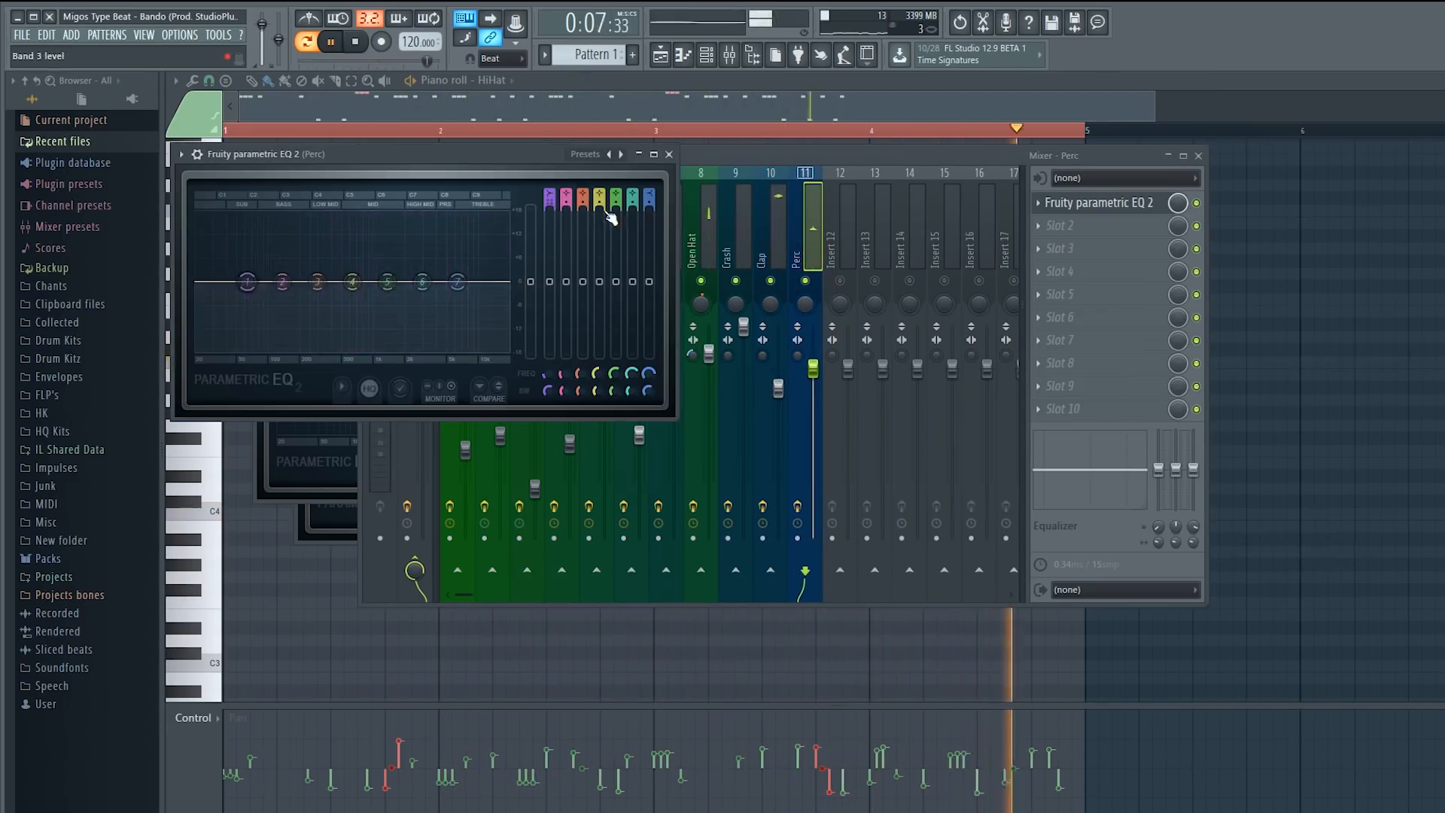
{"action": "left_click_drag", "start_coordinate": [549, 282], "coordinate": [563, 363]}
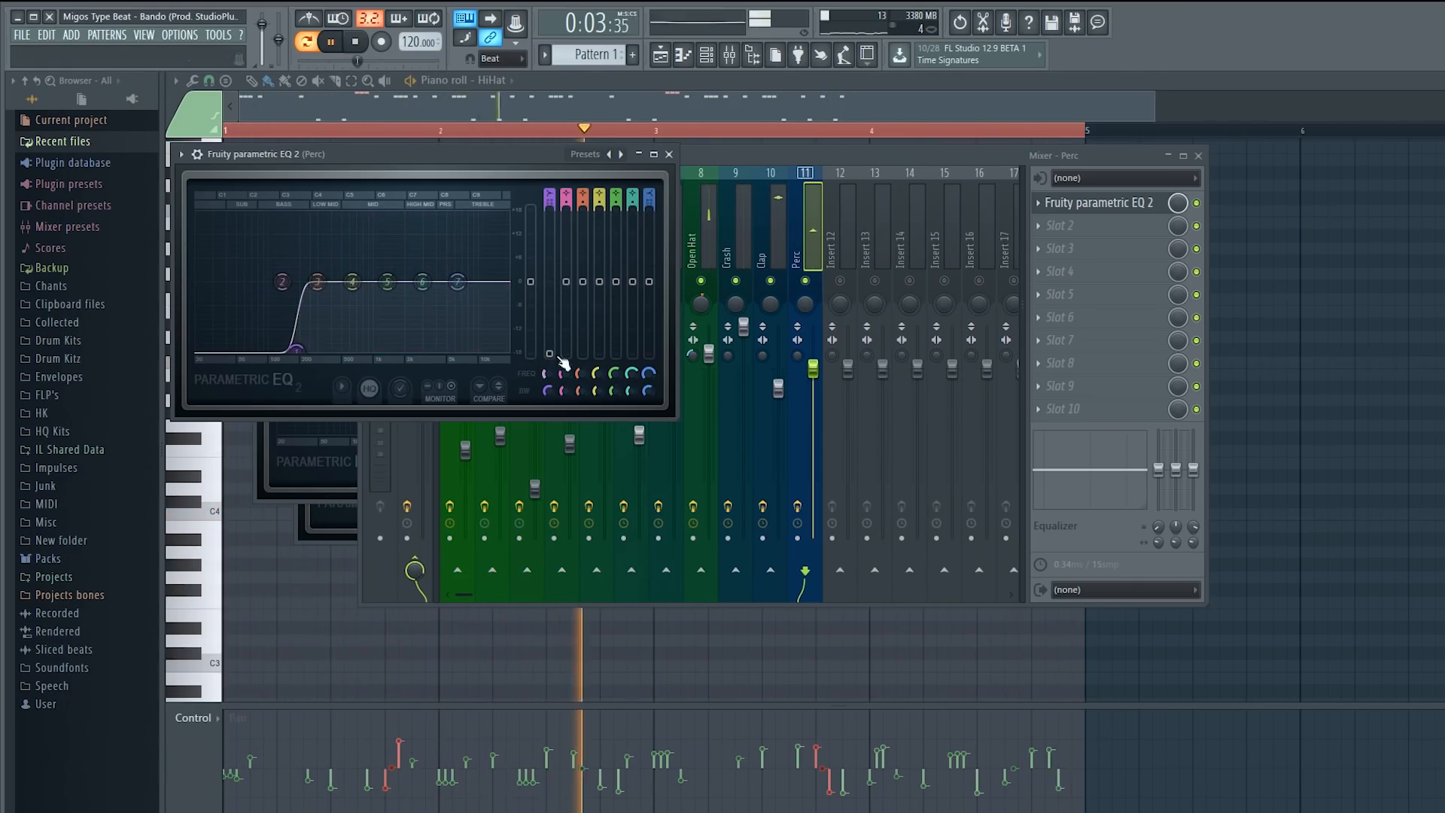
{"action": "left_click_drag", "start_coordinate": [457, 282], "coordinate": [437, 351]}
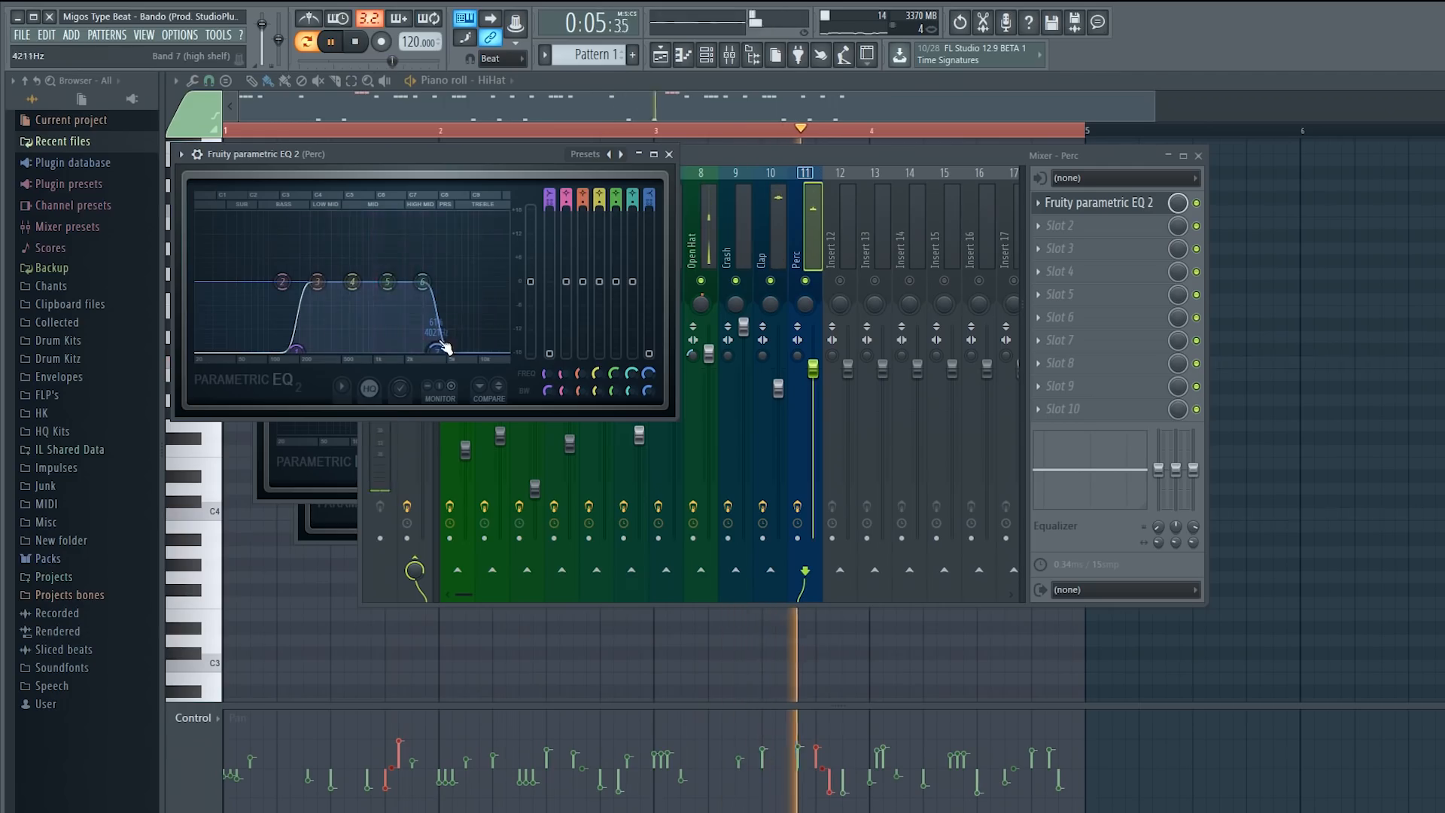
- Boost band 5 of the Perc EQ to about 7.2 dB at 2786 Hz and adjust the neighbouring upper bands
{"action": "left_click_drag", "start_coordinate": [352, 282], "coordinate": [373, 258]}
{"action": "left_click_drag", "start_coordinate": [437, 351], "coordinate": [434, 351]}
{"action": "mouse_move", "coordinate": [423, 283]}
{"action": "left_mouse_down"}
{"action": "mouse_move", "coordinate": [508, 351]}
{"action": "mouse_move", "coordinate": [399, 301]}
{"action": "mouse_move", "coordinate": [386, 256]}
{"action": "mouse_move", "coordinate": [425, 258]}
{"action": "left_mouse_up"}
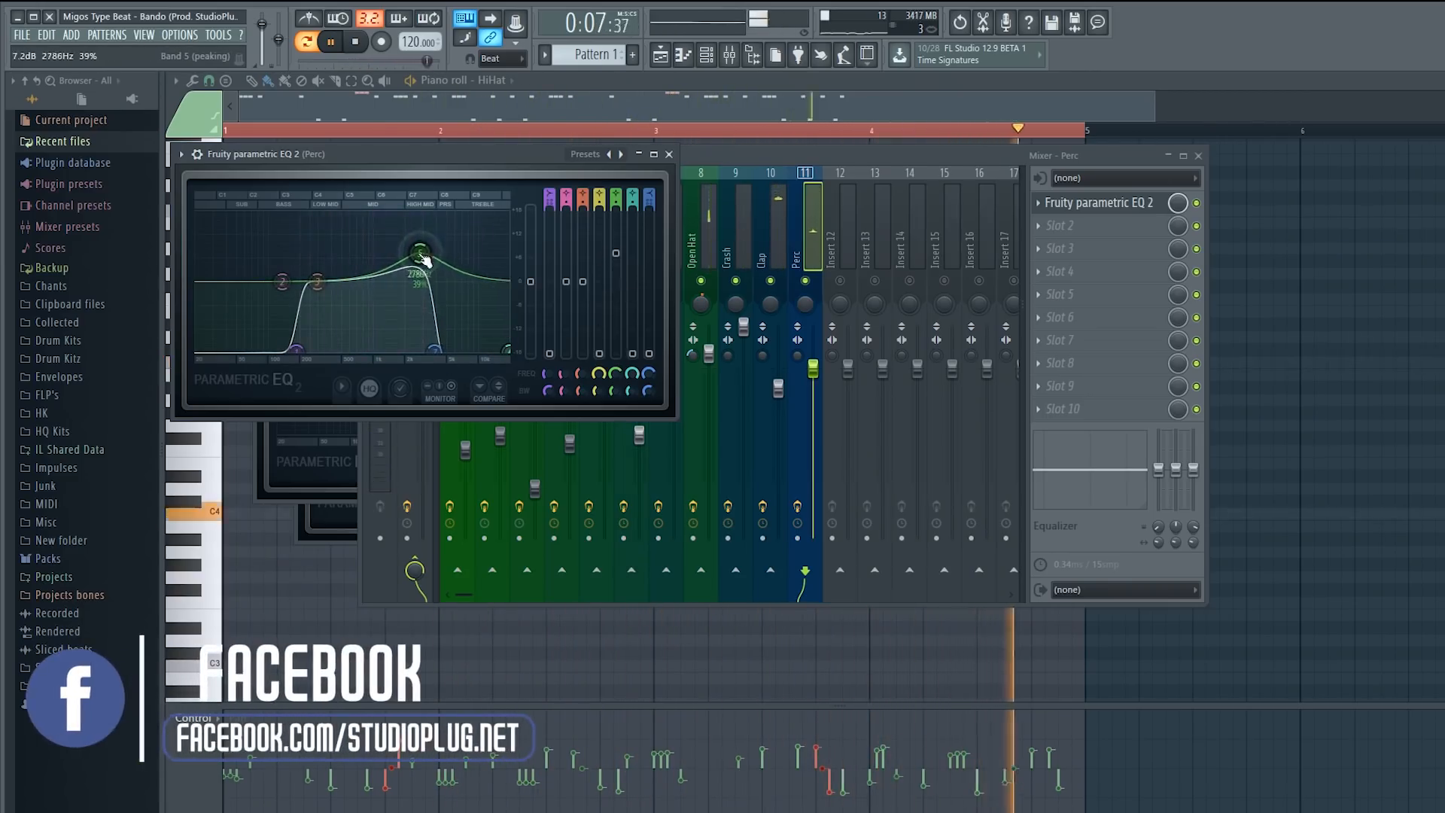
- Load Fruity Reeverb 2 into the Perc's second effect slot, lower its wet level and adjust the room size
{"action": "left_click", "coordinate": [1064, 224]}
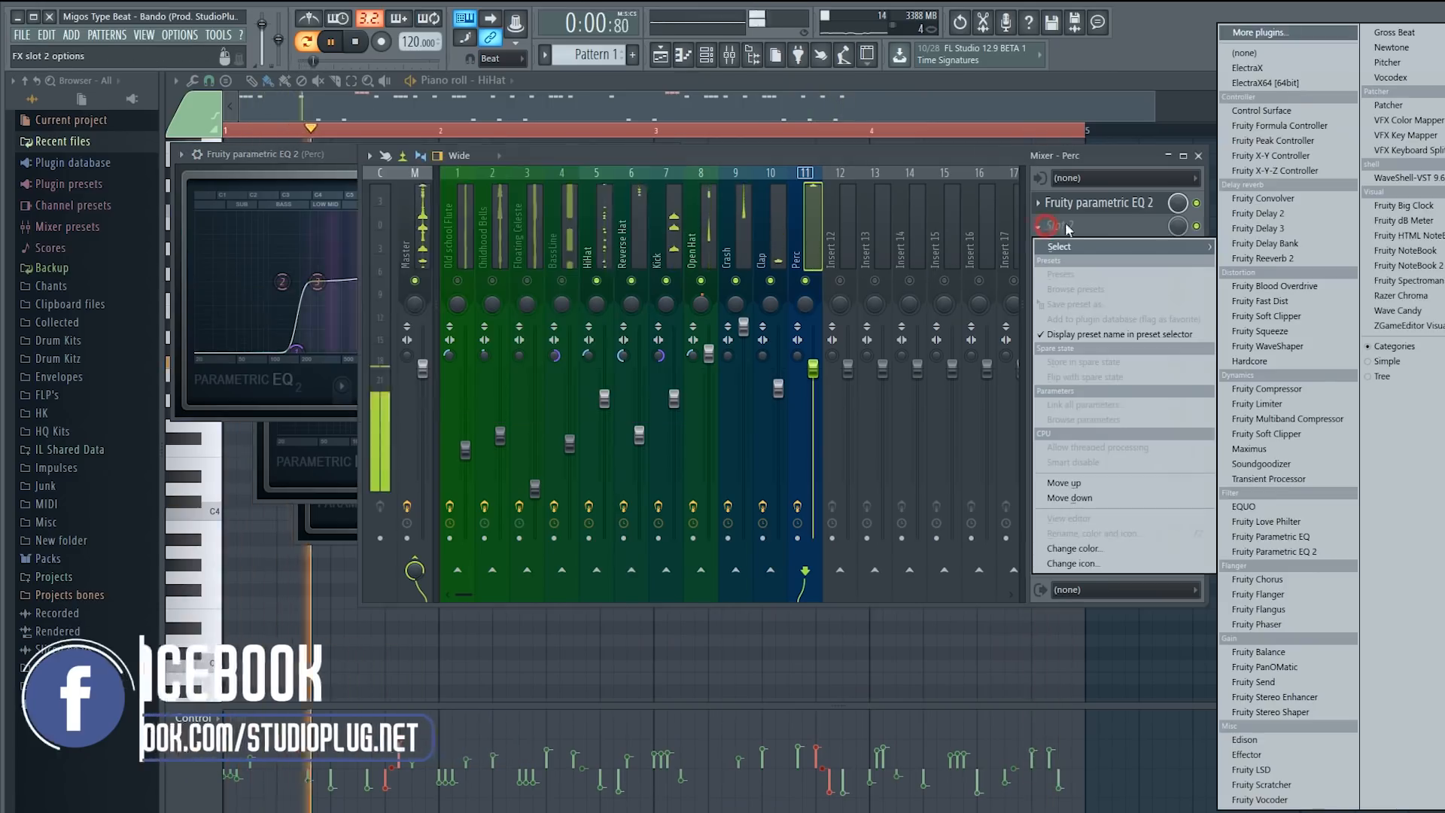
{"action": "left_click", "coordinate": [1318, 259]}
{"action": "left_click_drag", "start_coordinate": [558, 228], "coordinate": [560, 250]}
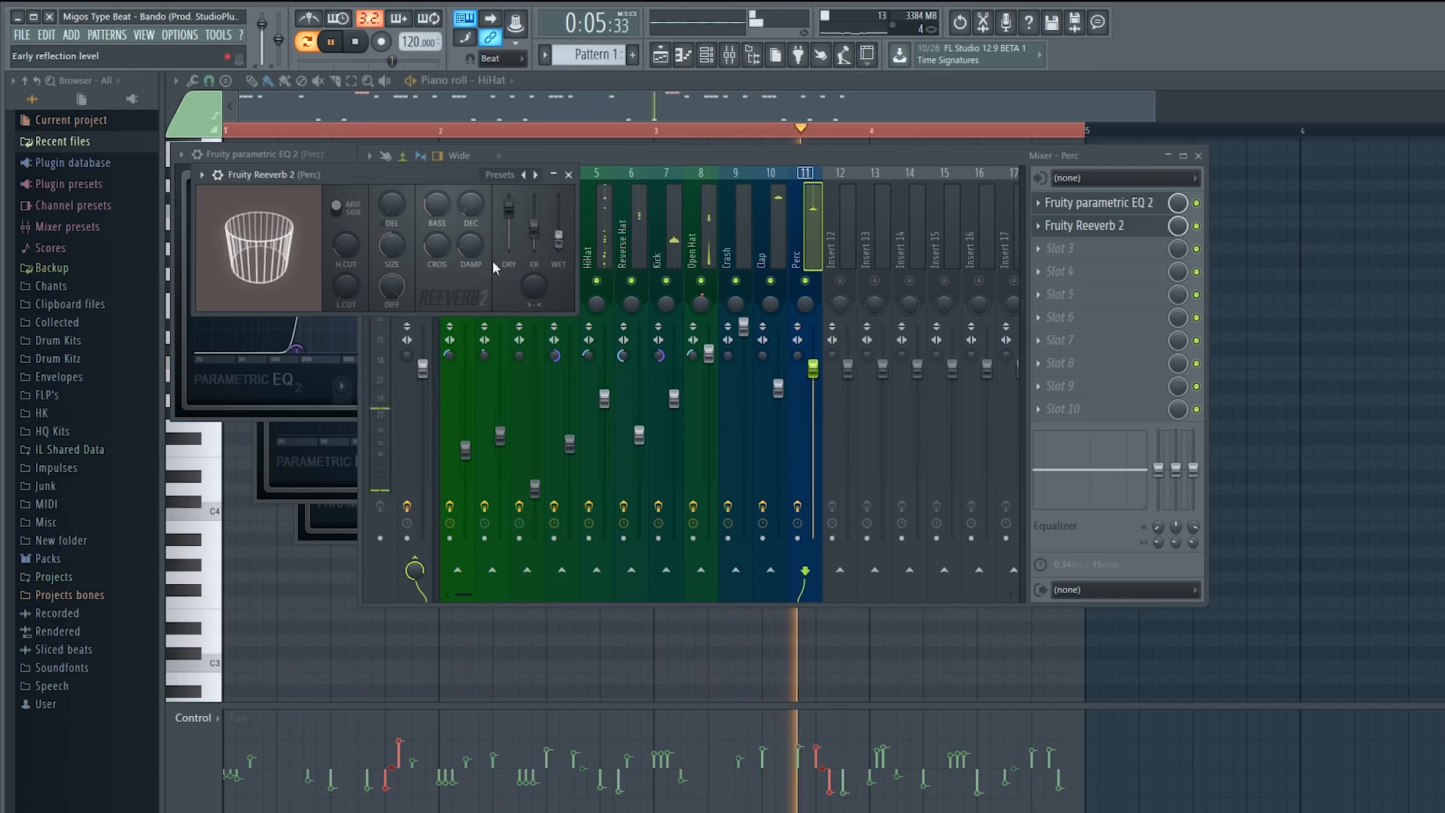
{"action": "left_click_drag", "start_coordinate": [389, 251], "coordinate": [353, 247]}
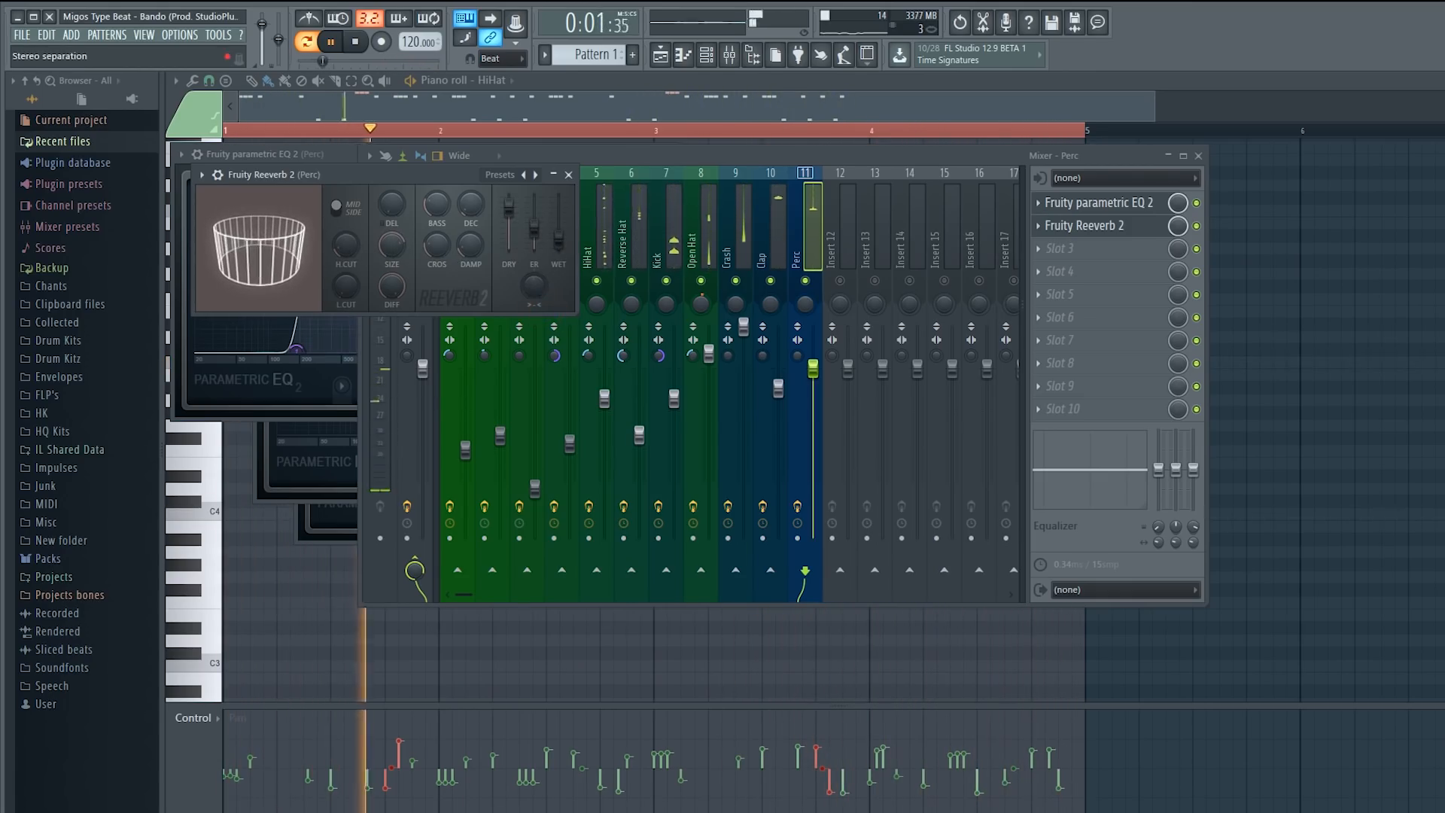
- Bring all tracks back into playback, raise the Perc's volume slightly and adjust the Master's stereo separation
{"action": "left_click", "coordinate": [816, 277]}
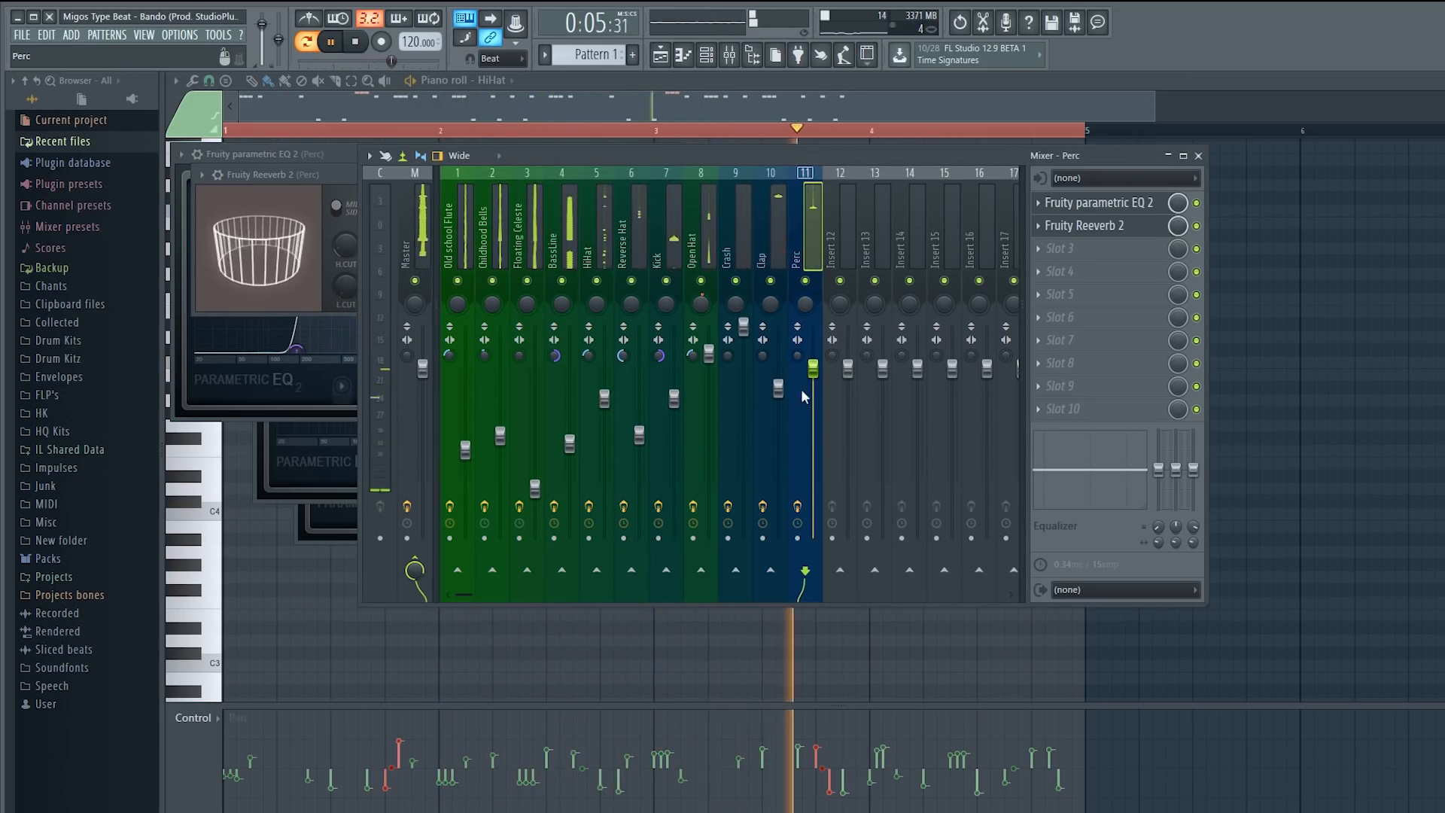
{"action": "left_click_drag", "start_coordinate": [822, 369], "coordinate": [822, 355]}
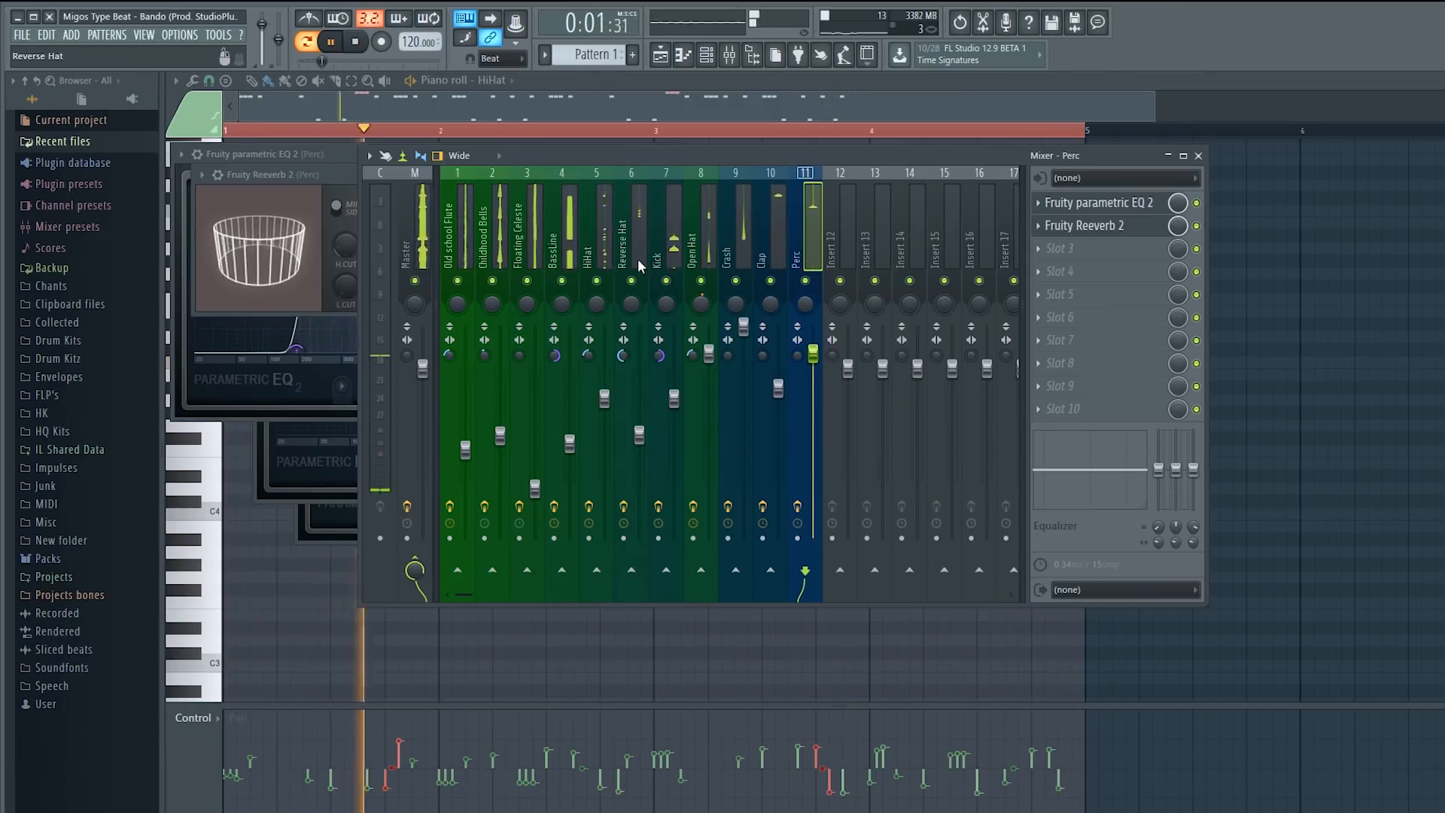
{"action": "left_click", "coordinate": [407, 350]}
{"action": "key", "text": "space"}
- Select the Old school Flute through Floating Celeste tracks and solo the Floating Celeste
{"action": "left_click", "coordinate": [457, 226]}
{"action": "left_click", "coordinate": [531, 248], "text": "shift"}
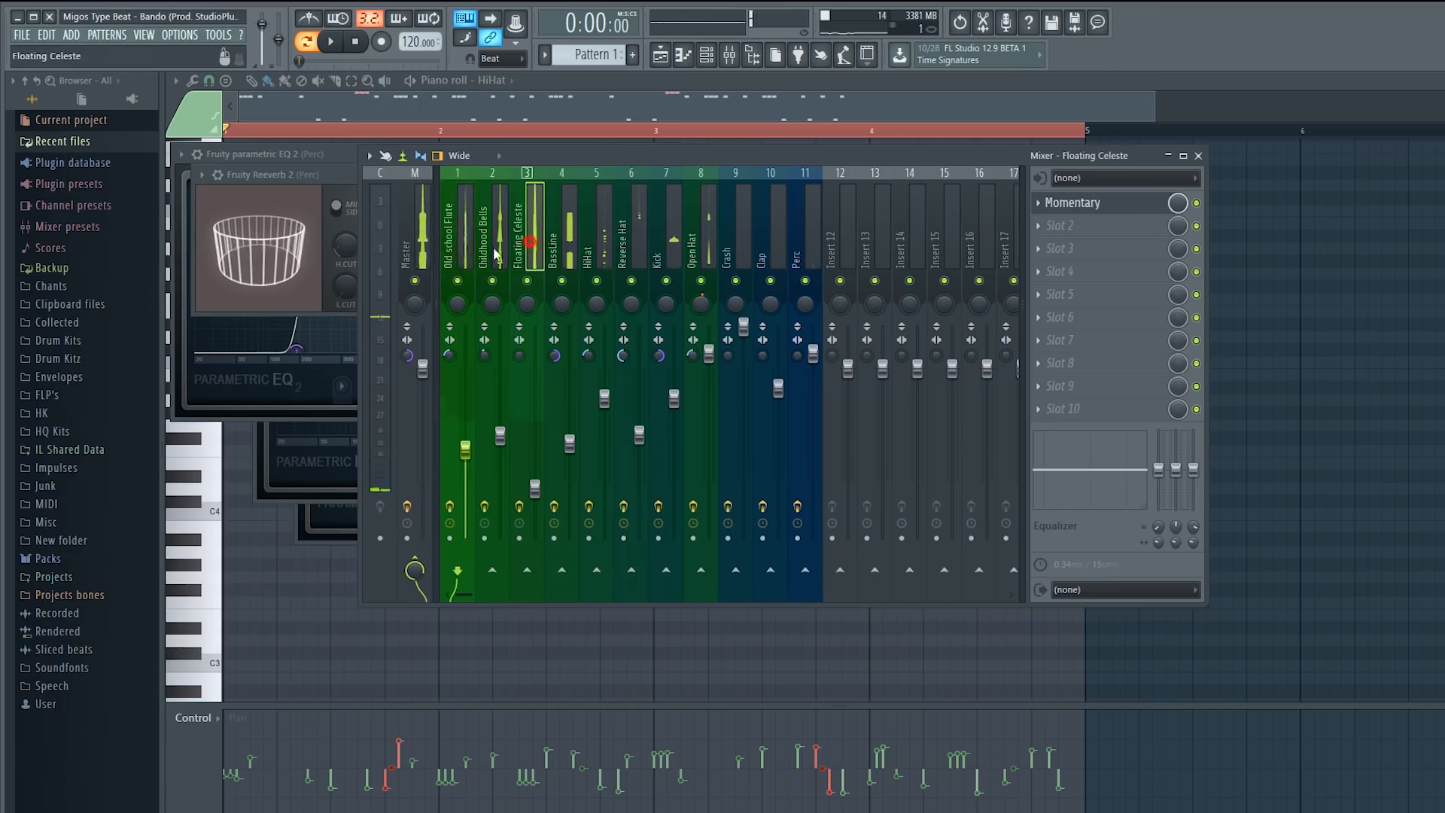
{"action": "right_click", "coordinate": [528, 281]}
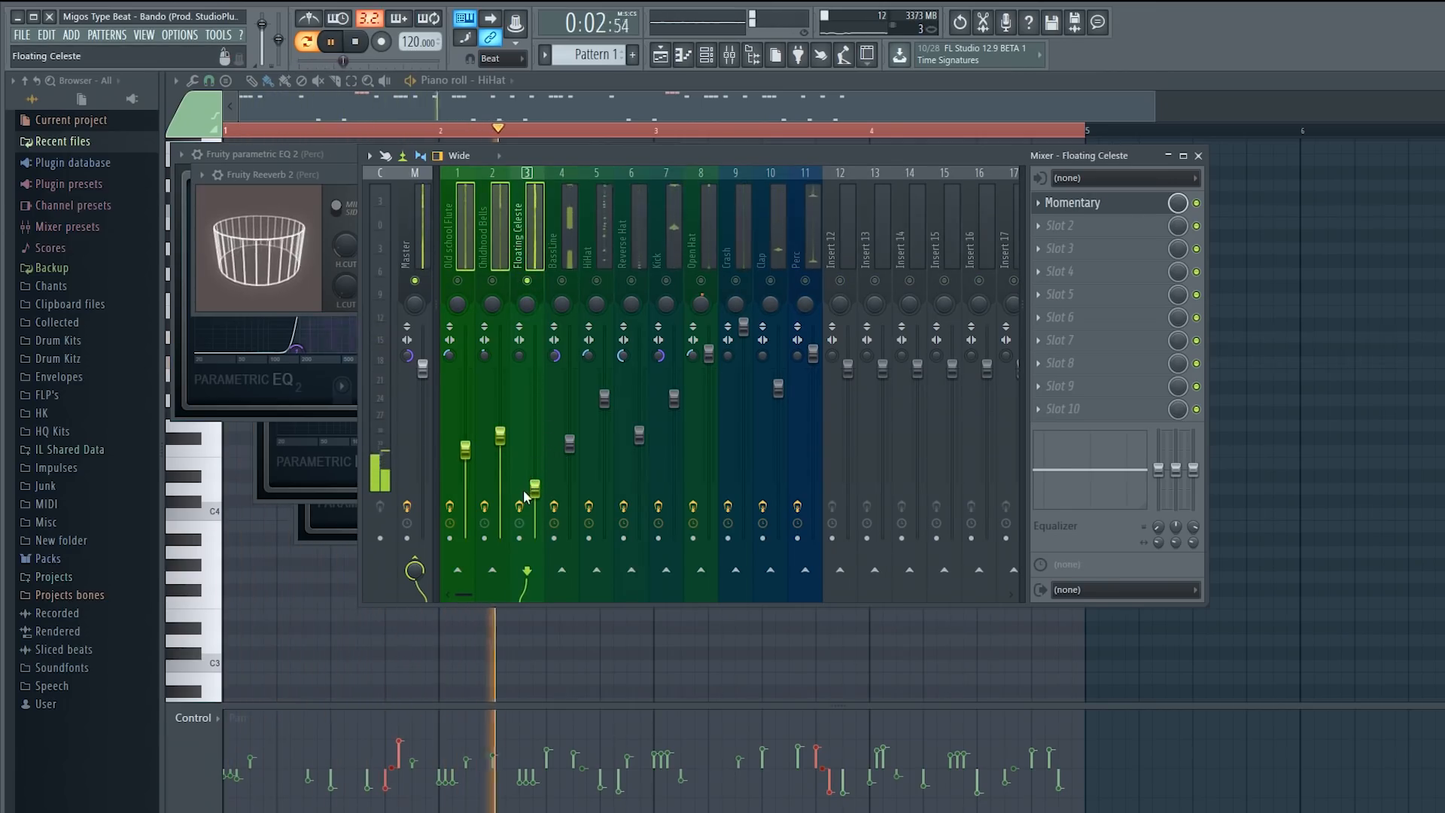
- Solo the Childhood Bells, then balance them against the Floating Celeste by lowering the Bells' volume
{"action": "left_click", "coordinate": [494, 263]}
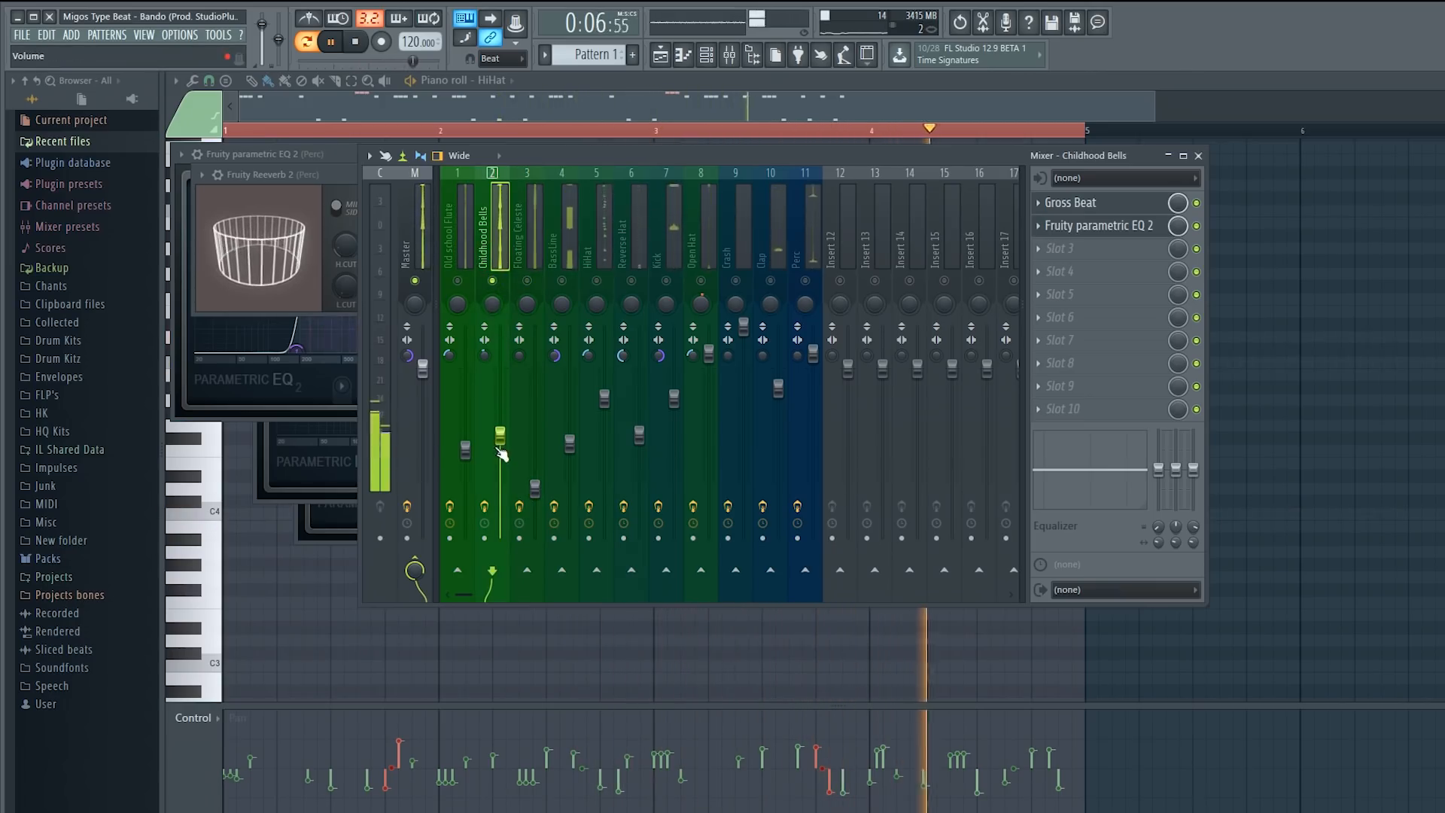
{"action": "left_click_drag", "start_coordinate": [502, 454], "coordinate": [500, 526]}
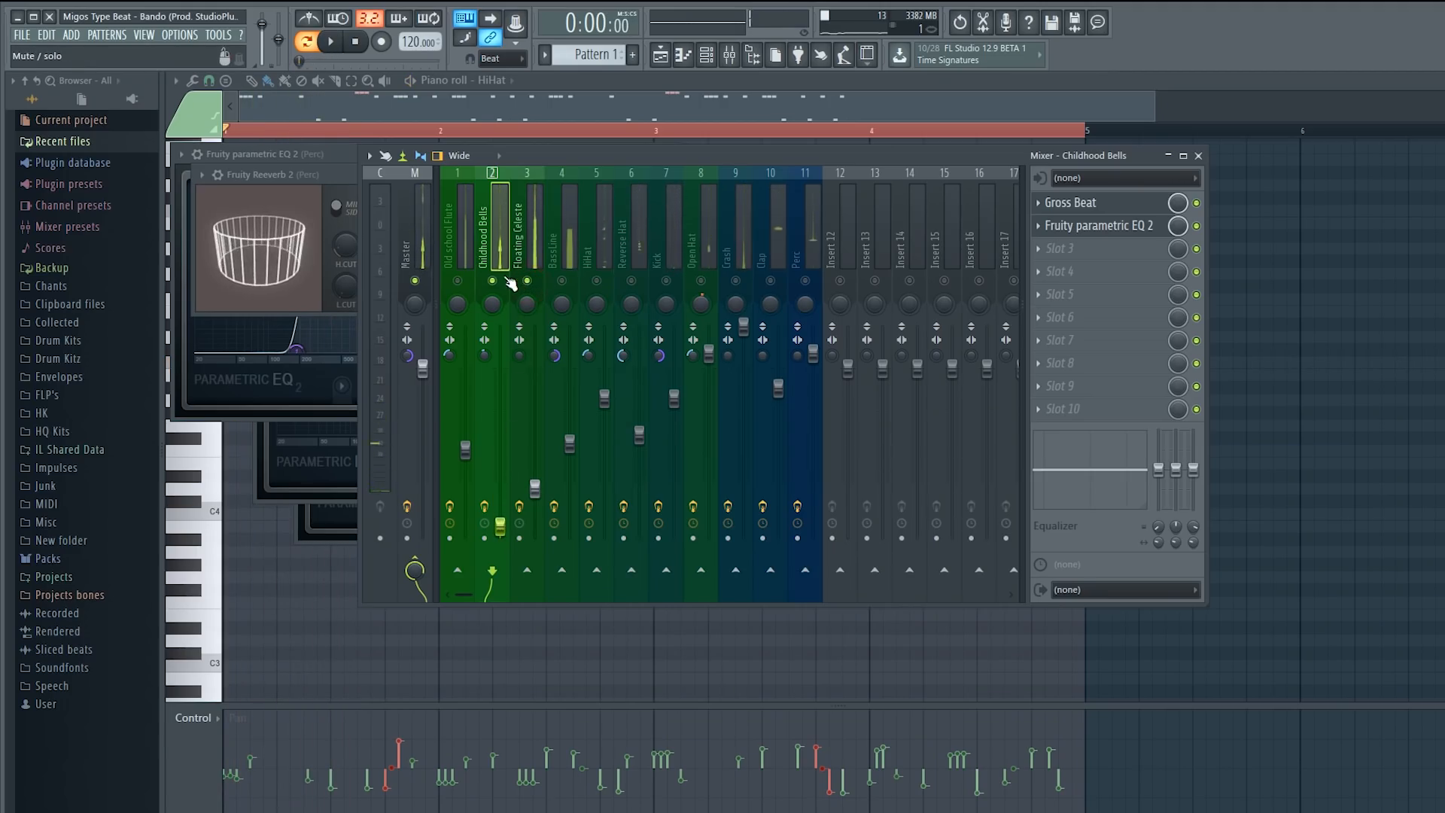
{"action": "left_click_drag", "start_coordinate": [500, 536], "coordinate": [500, 525]}
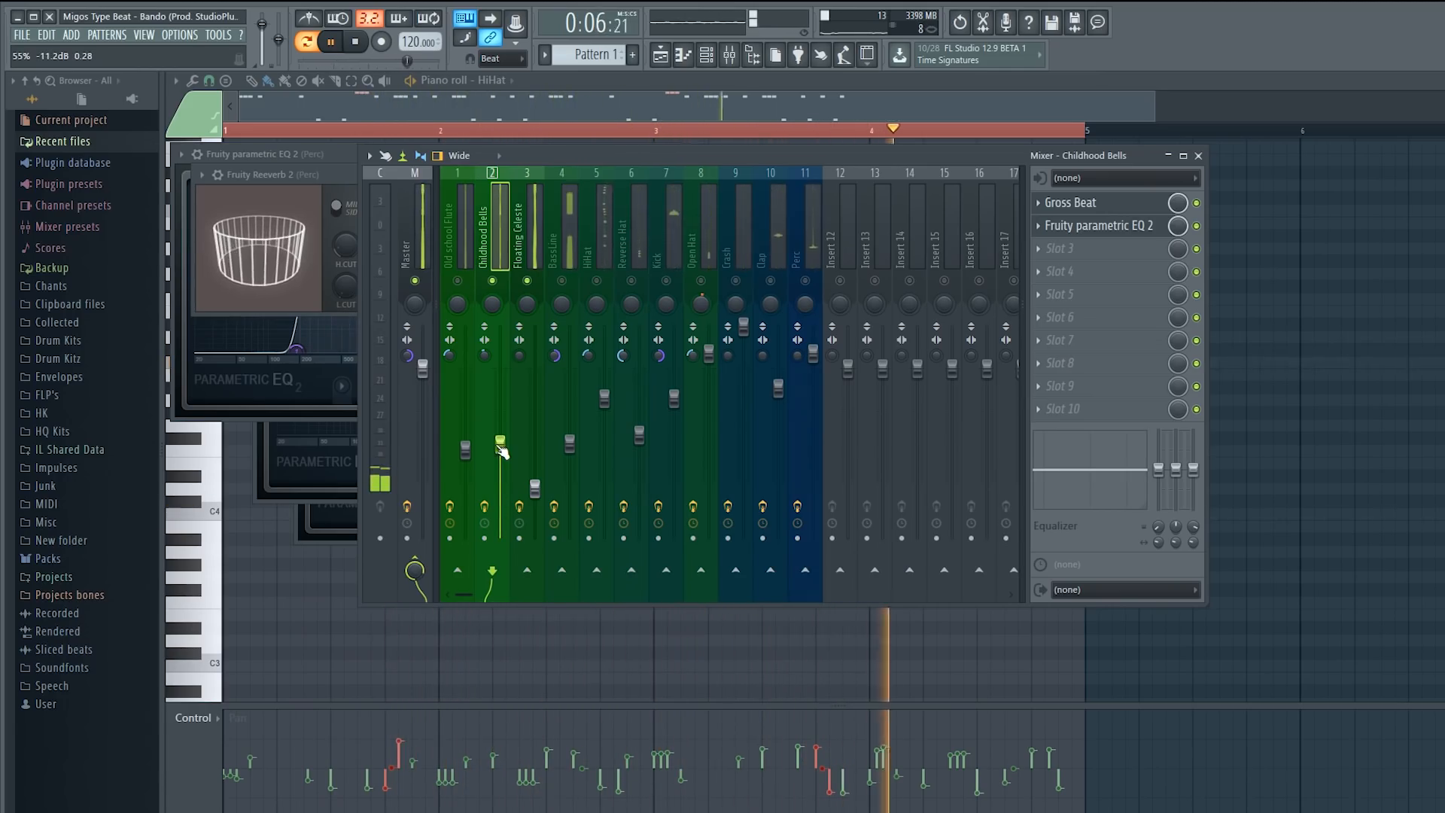
{"action": "left_click_drag", "start_coordinate": [500, 447], "coordinate": [500, 450]}
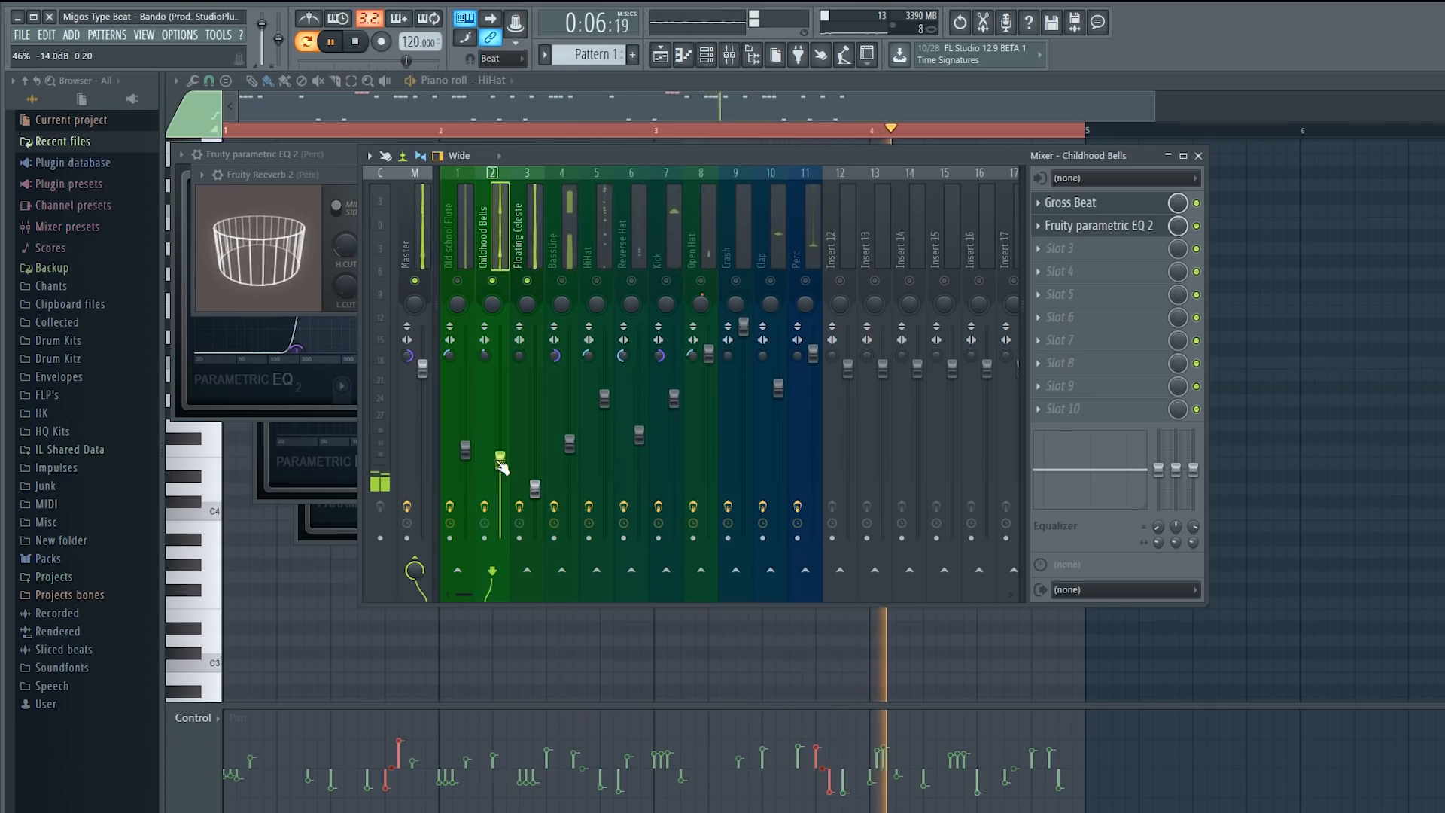
{"action": "left_click_drag", "start_coordinate": [503, 466], "coordinate": [503, 468]}
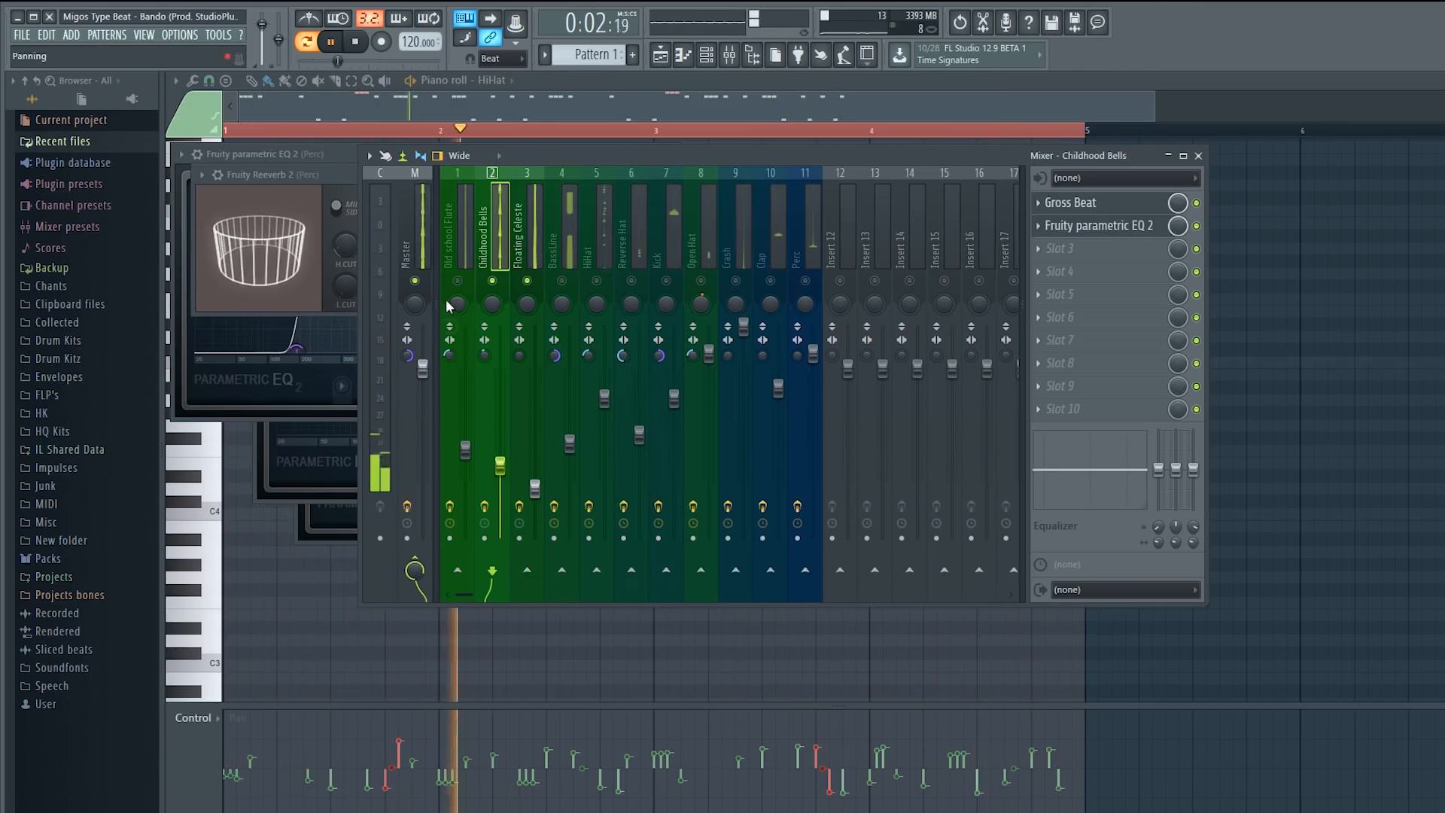
- Bring the Old school Flute and the remaining tracks back in, and lower the BassLine's volume slightly
{"action": "left_click", "coordinate": [459, 283]}
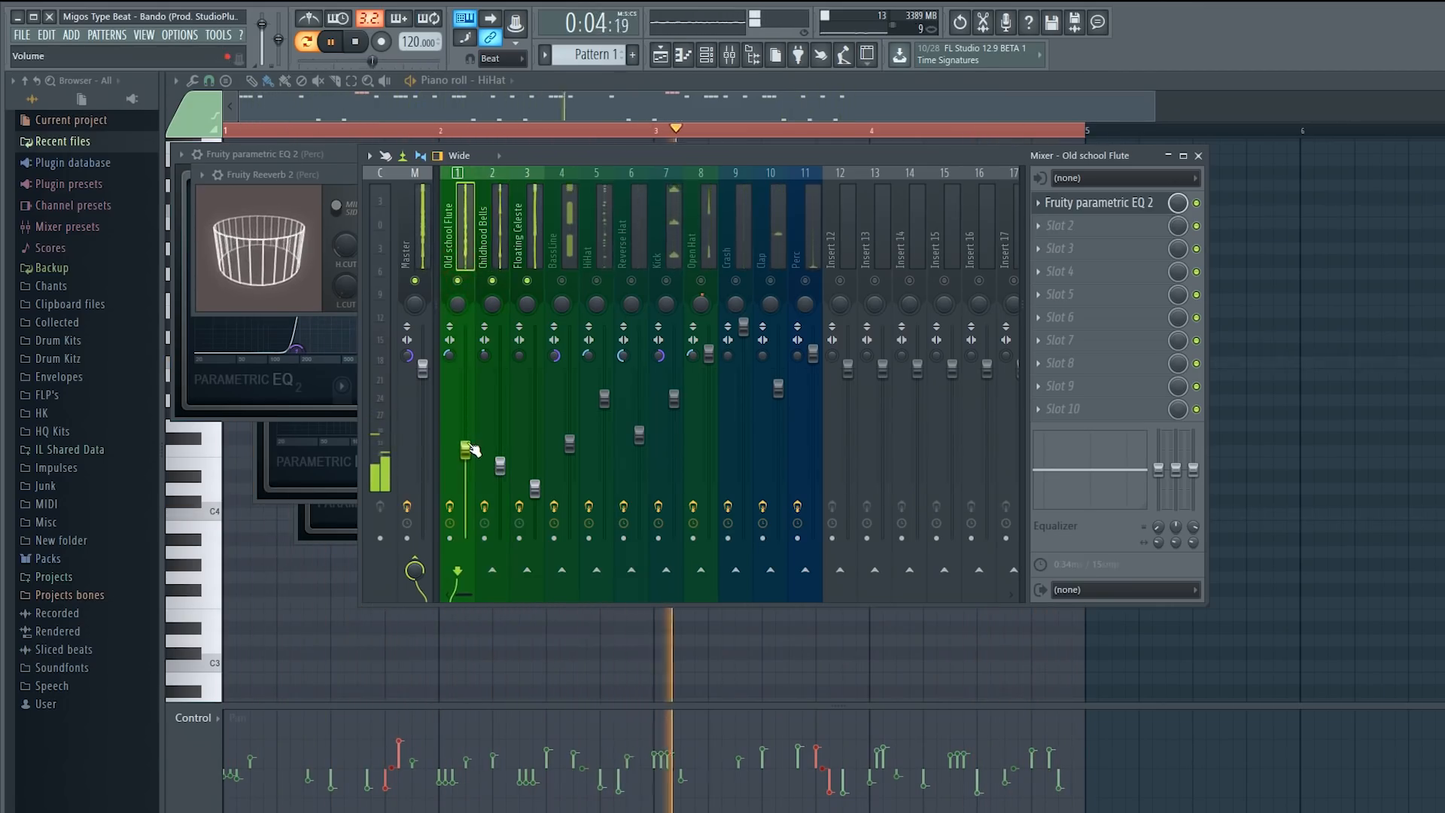
{"action": "right_click", "coordinate": [460, 282]}
{"action": "left_click", "coordinate": [572, 259]}
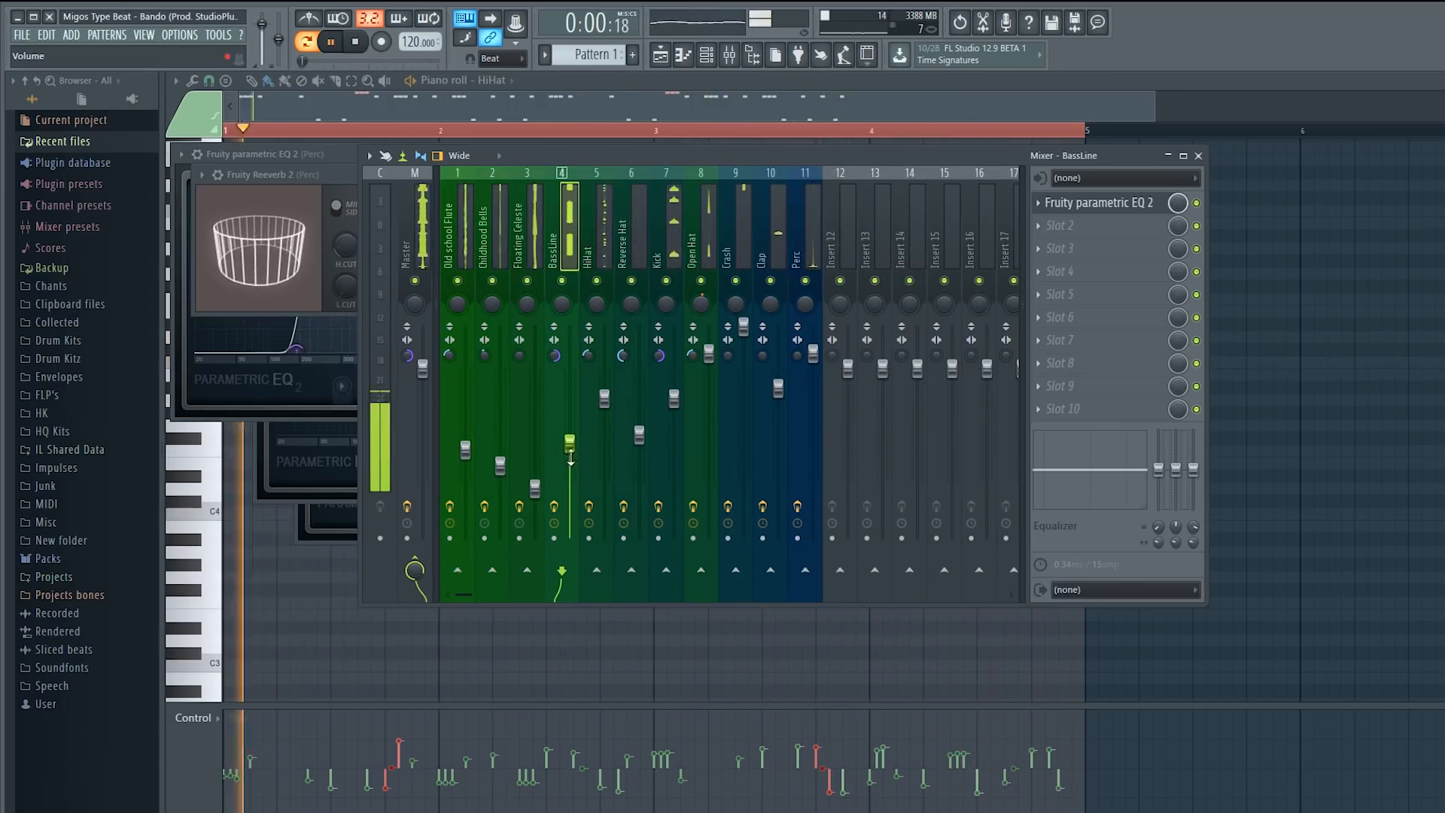
{"action": "left_click_drag", "start_coordinate": [571, 445], "coordinate": [572, 451]}
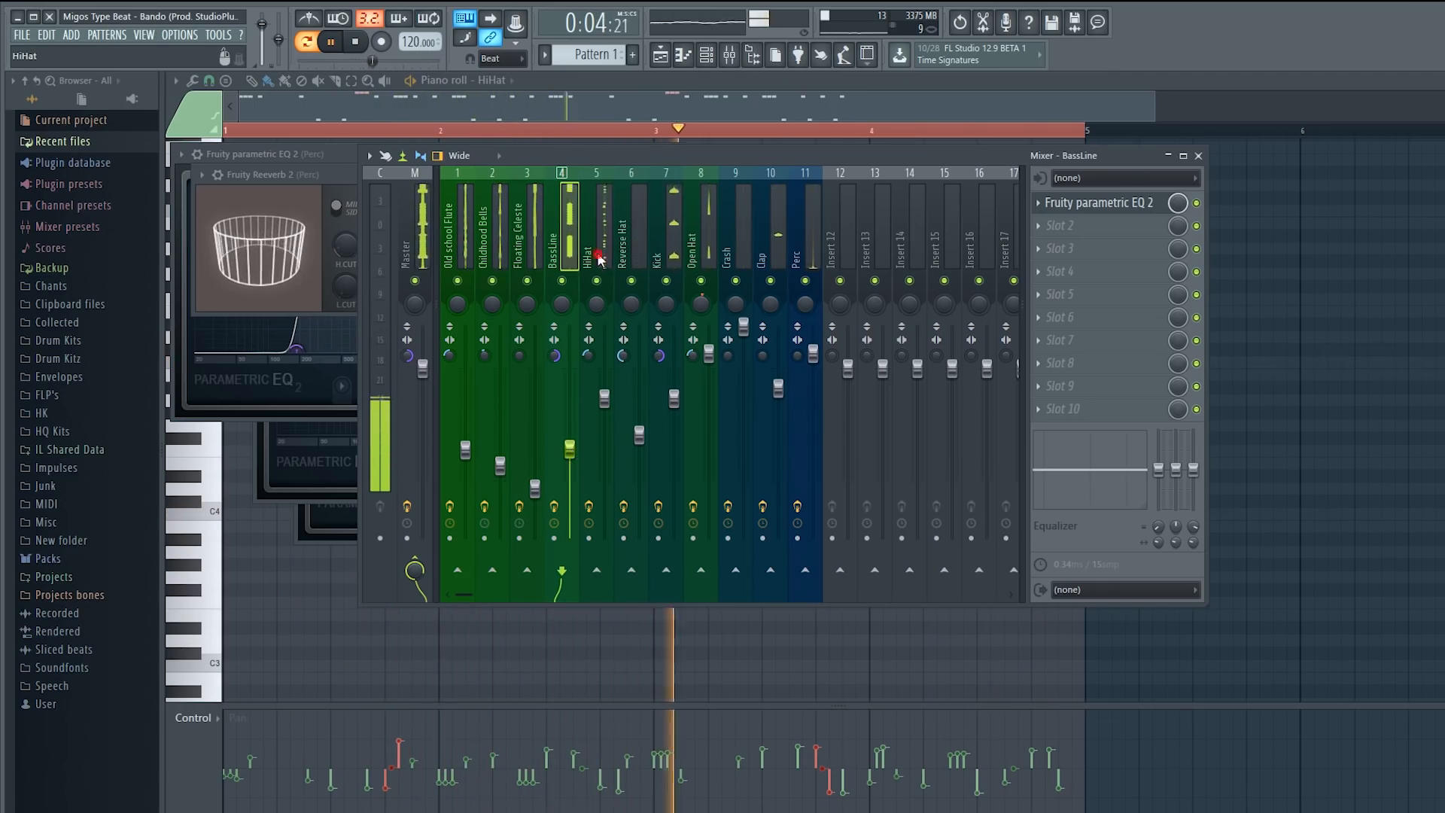
- Mute the BassLine track and reset the Master's stereo separation
{"action": "left_click", "coordinate": [603, 298]}
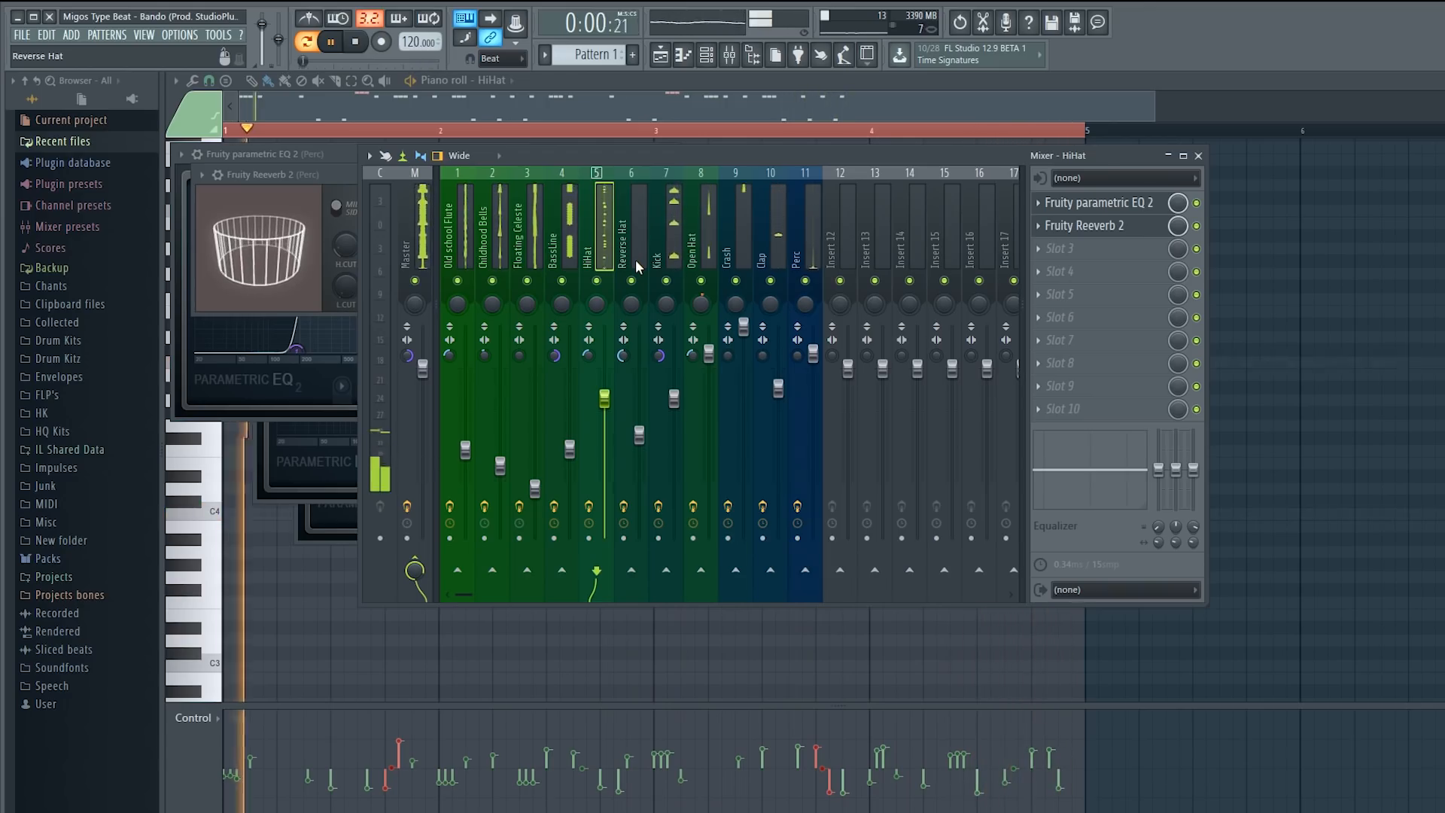
{"action": "left_click", "coordinate": [666, 226]}
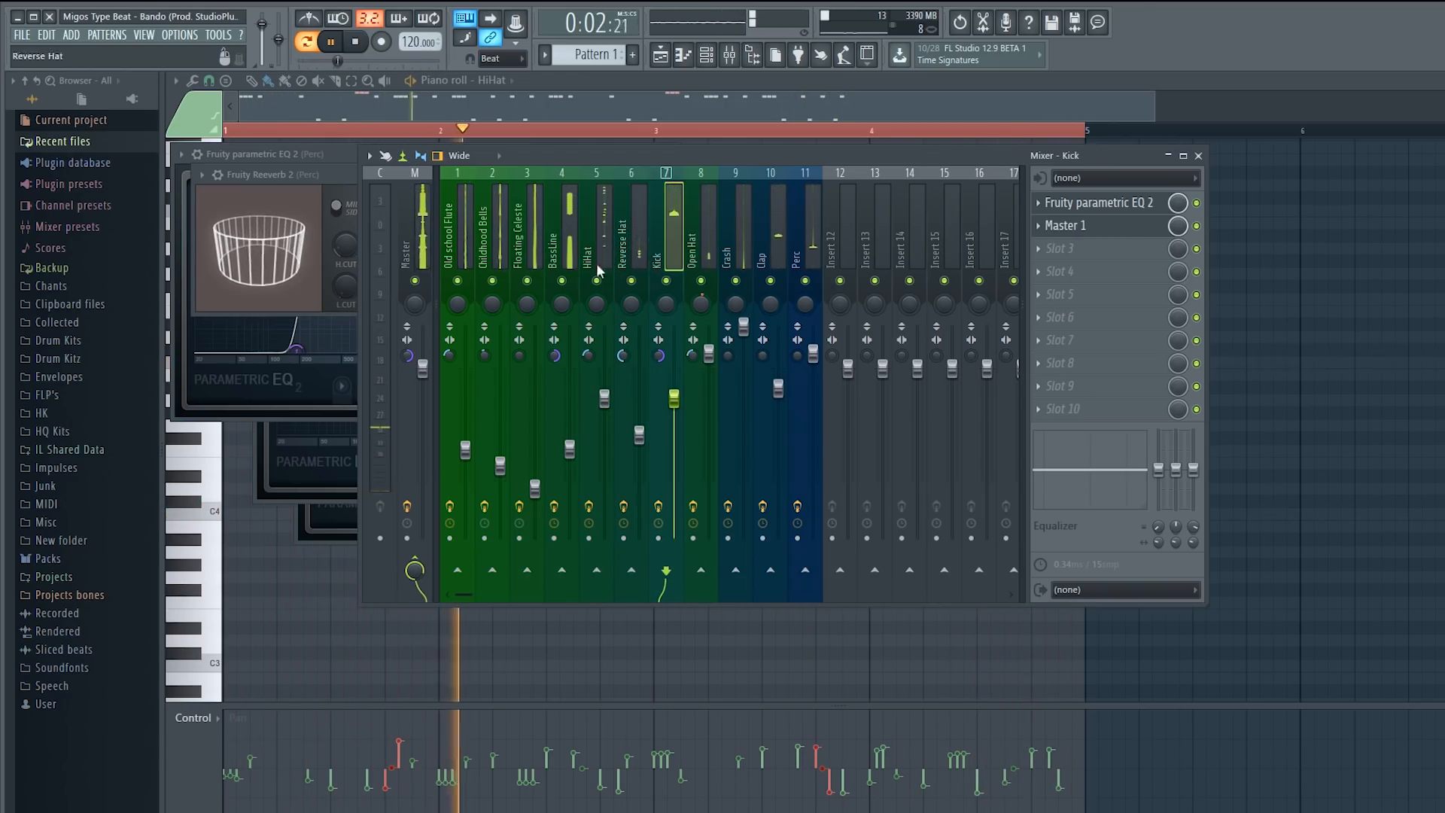
{"action": "left_click", "coordinate": [562, 280]}
{"action": "key", "text": "space"}
{"action": "right_click", "coordinate": [407, 354]}
{"action": "left_click", "coordinate": [429, 364]}
{"action": "key", "text": "space"}
- Load the mixer preset NEW MASTER.fst onto the Master track
{"action": "left_click", "coordinate": [416, 233]}
{"action": "key", "text": "space"}
{"action": "right_click", "coordinate": [418, 248]}
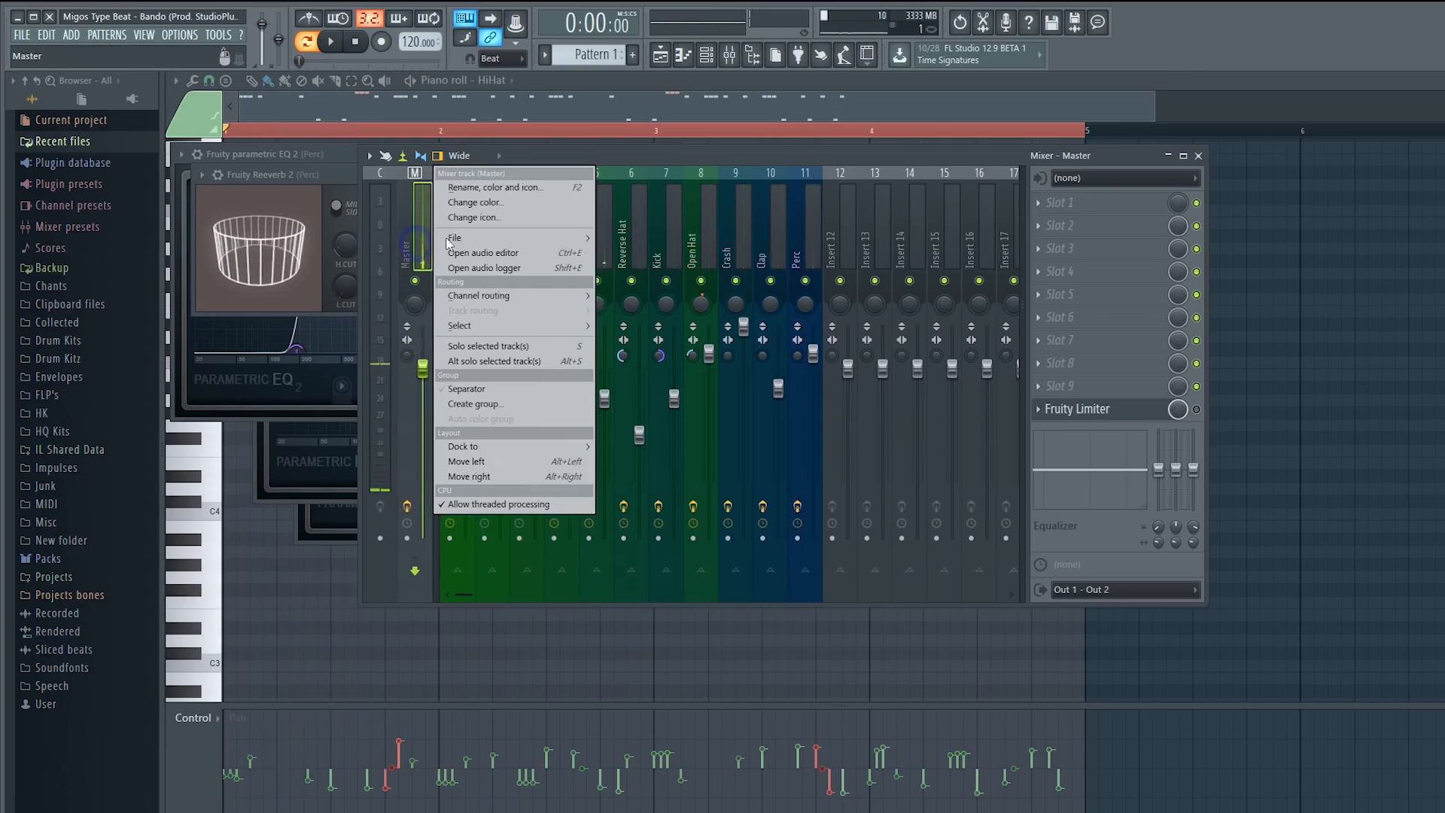
{"action": "mouse_move", "coordinate": [471, 248]}
{"action": "left_click", "coordinate": [607, 237]}
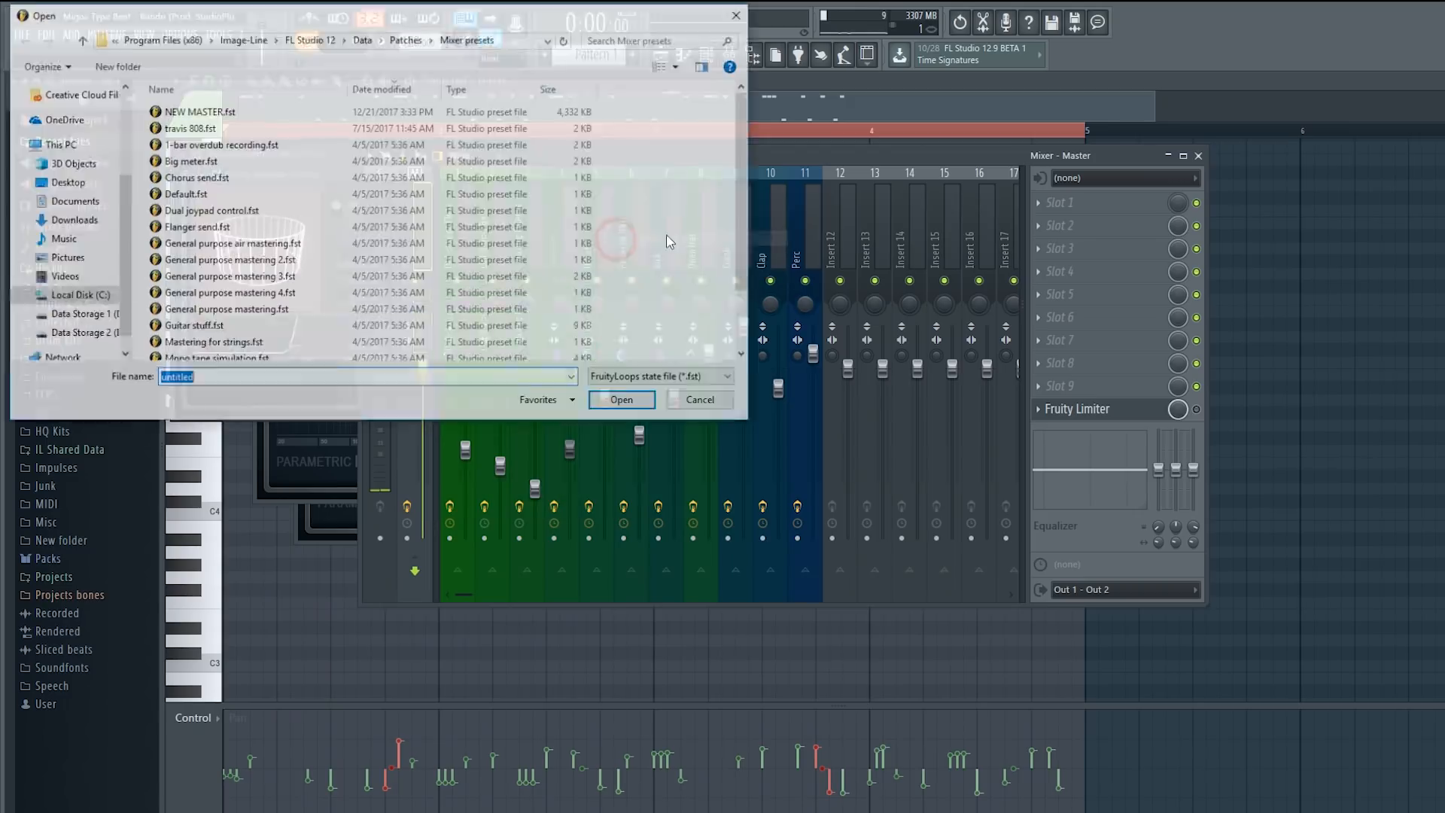
{"action": "double_click", "coordinate": [327, 118]}
{"action": "left_click", "coordinate": [1255, 53]}
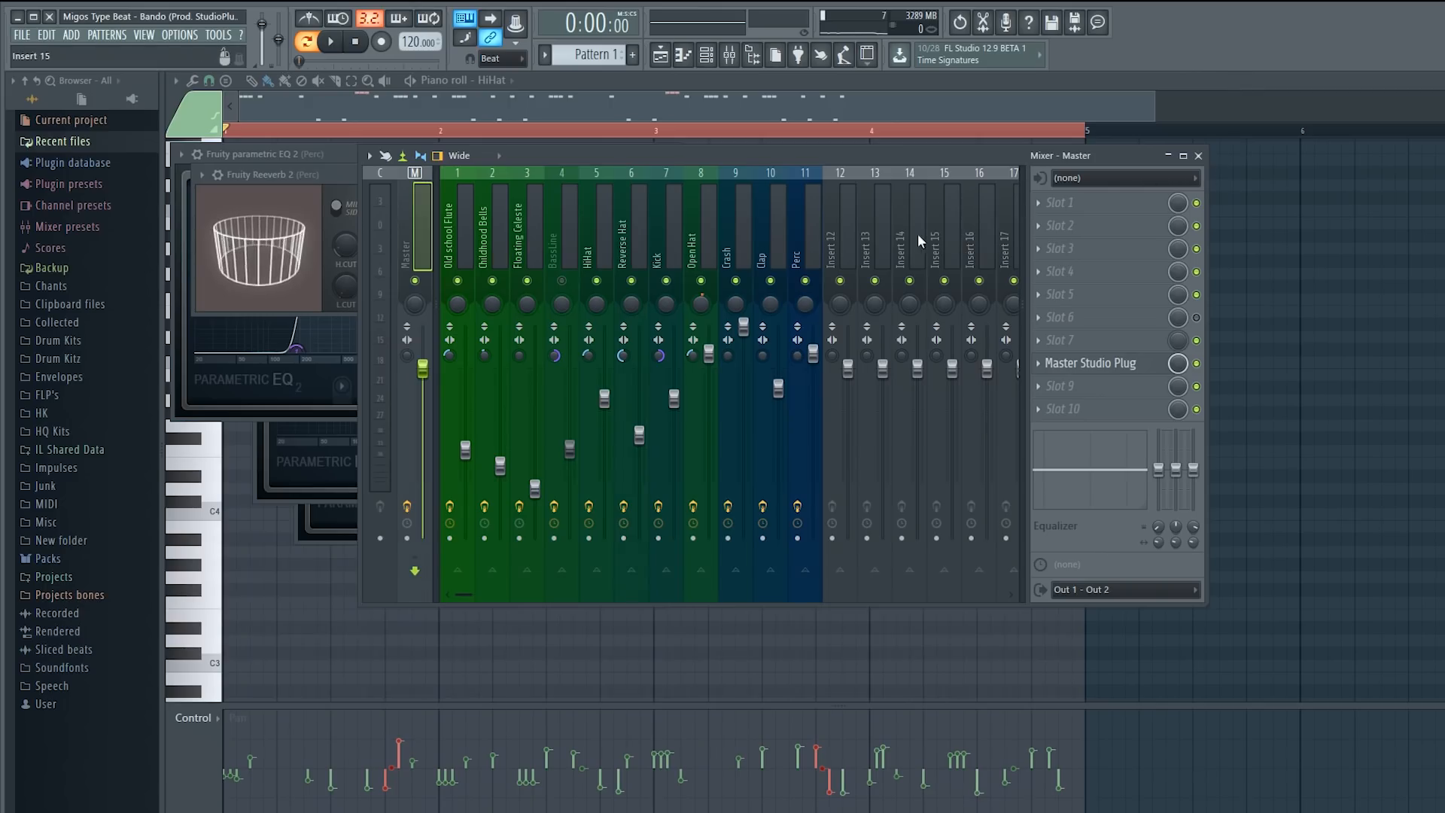
- Open the Kick's sampler settings from the channel rack during playback and lower the Kick's mixer volume slightly
{"action": "left_click", "coordinate": [661, 55]}
{"action": "key", "text": "space"}
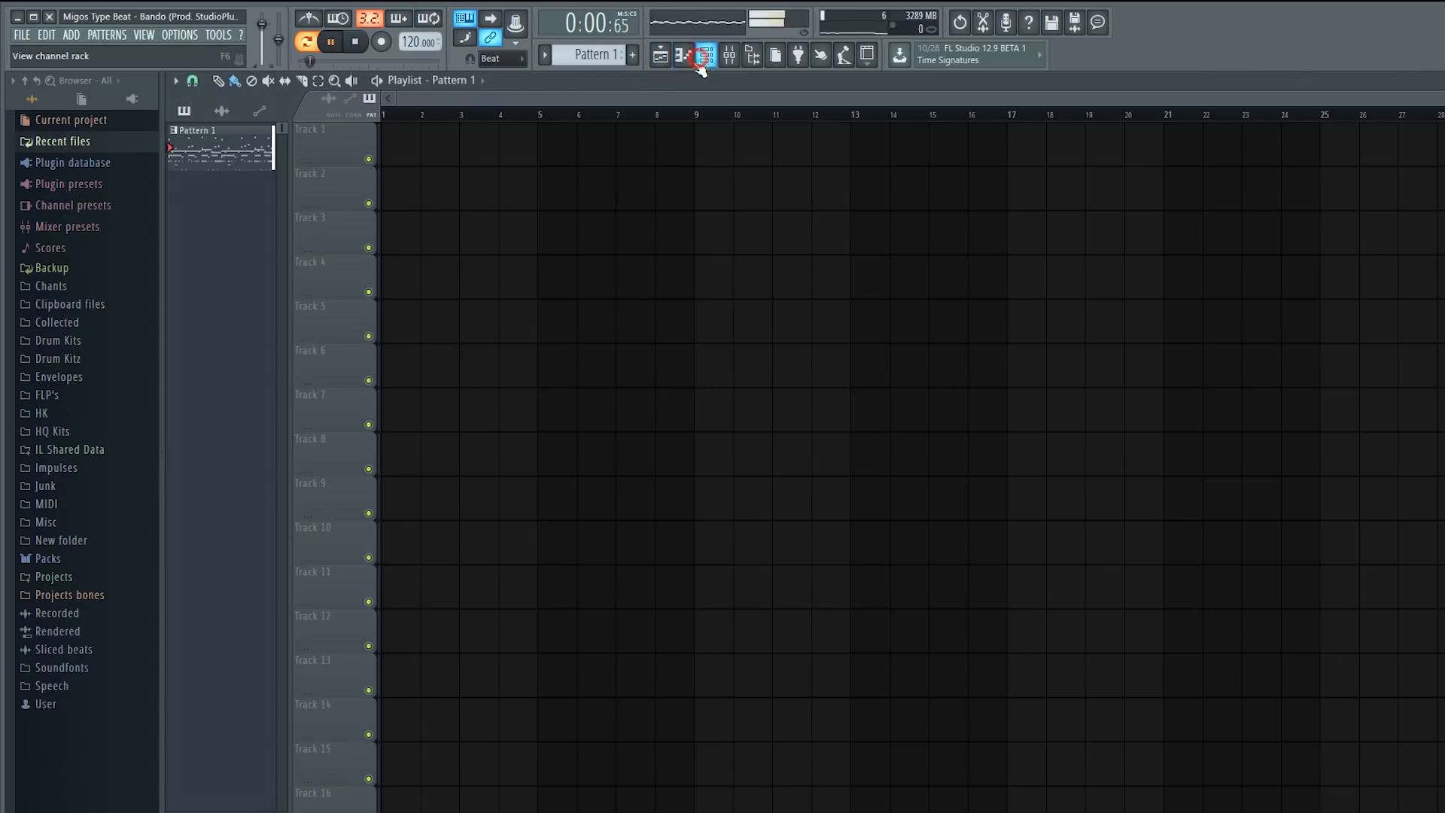
{"action": "left_click", "coordinate": [698, 63]}
{"action": "left_click_drag", "start_coordinate": [756, 265], "coordinate": [788, 231]}
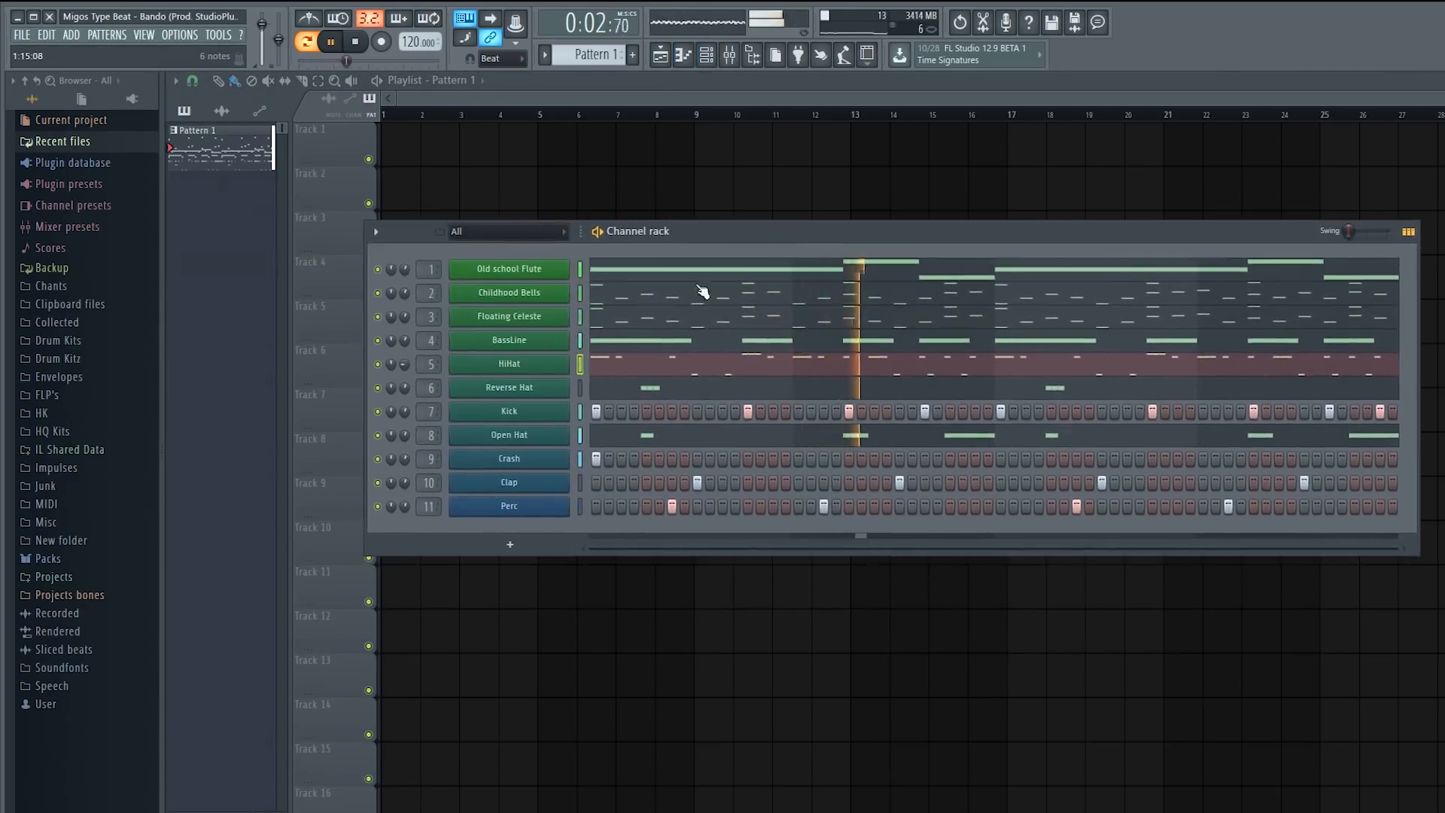
{"action": "left_click", "coordinate": [566, 416]}
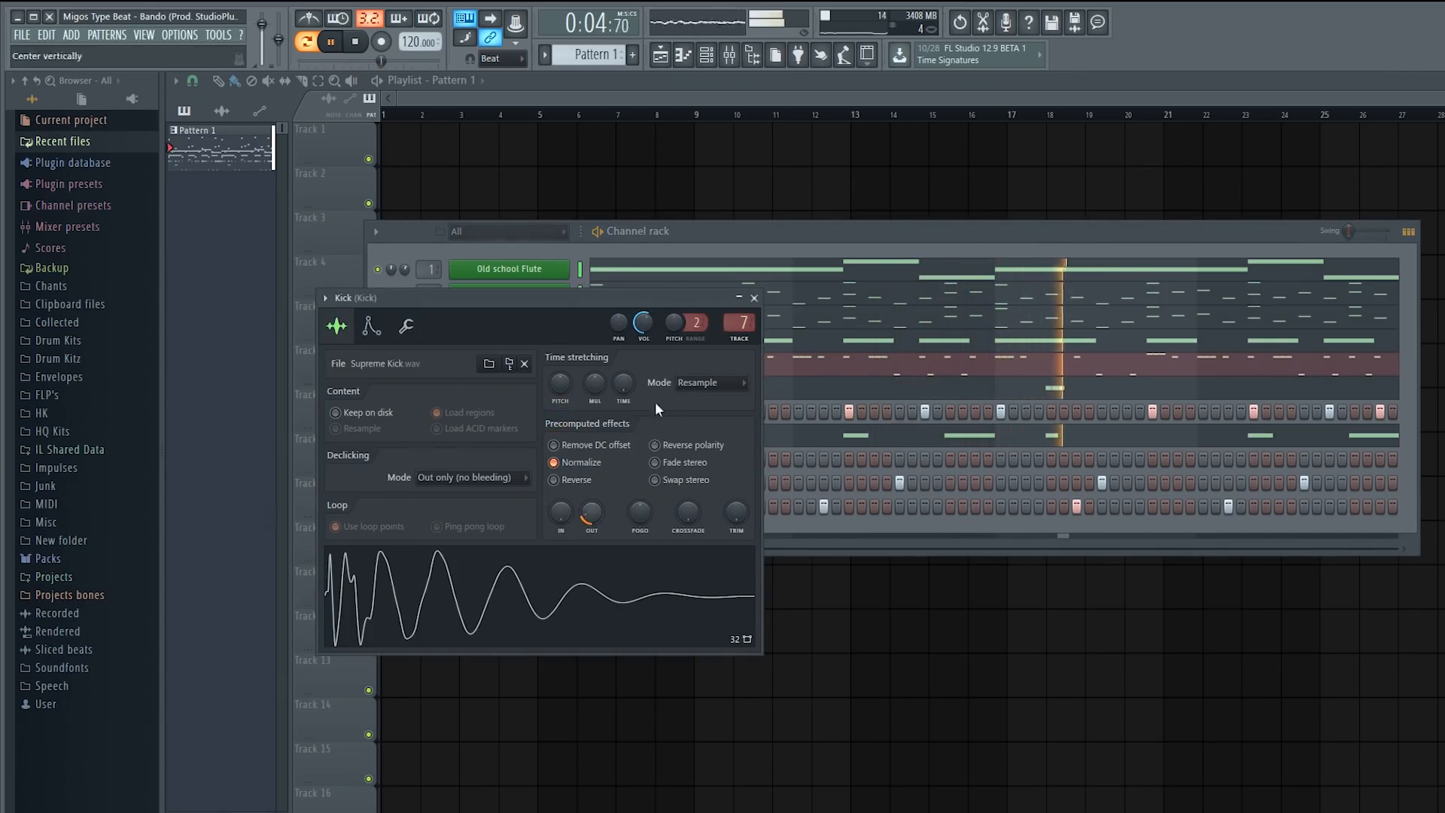
{"action": "left_click", "coordinate": [729, 56]}
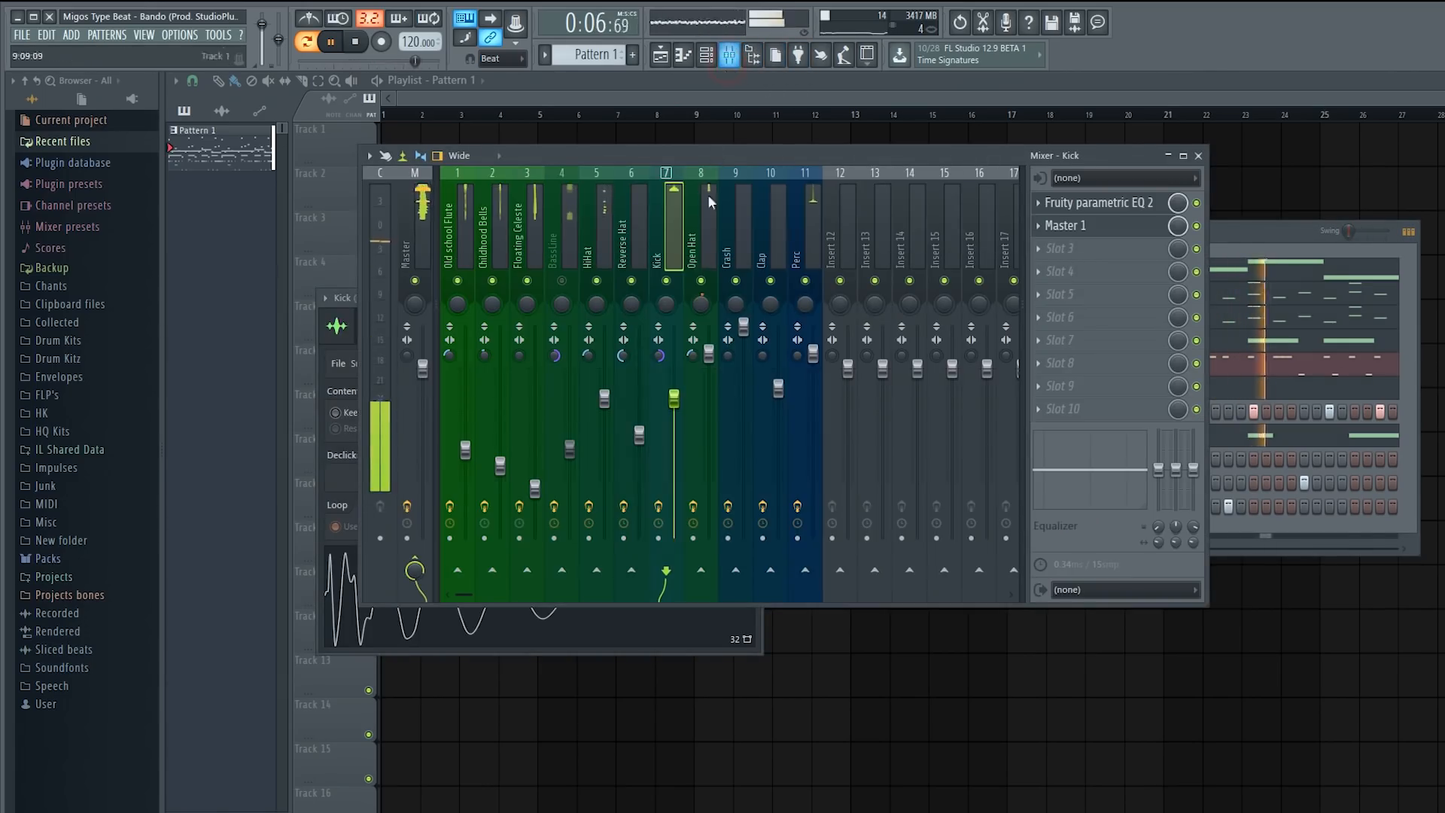
{"action": "left_click_drag", "start_coordinate": [674, 400], "coordinate": [673, 406]}
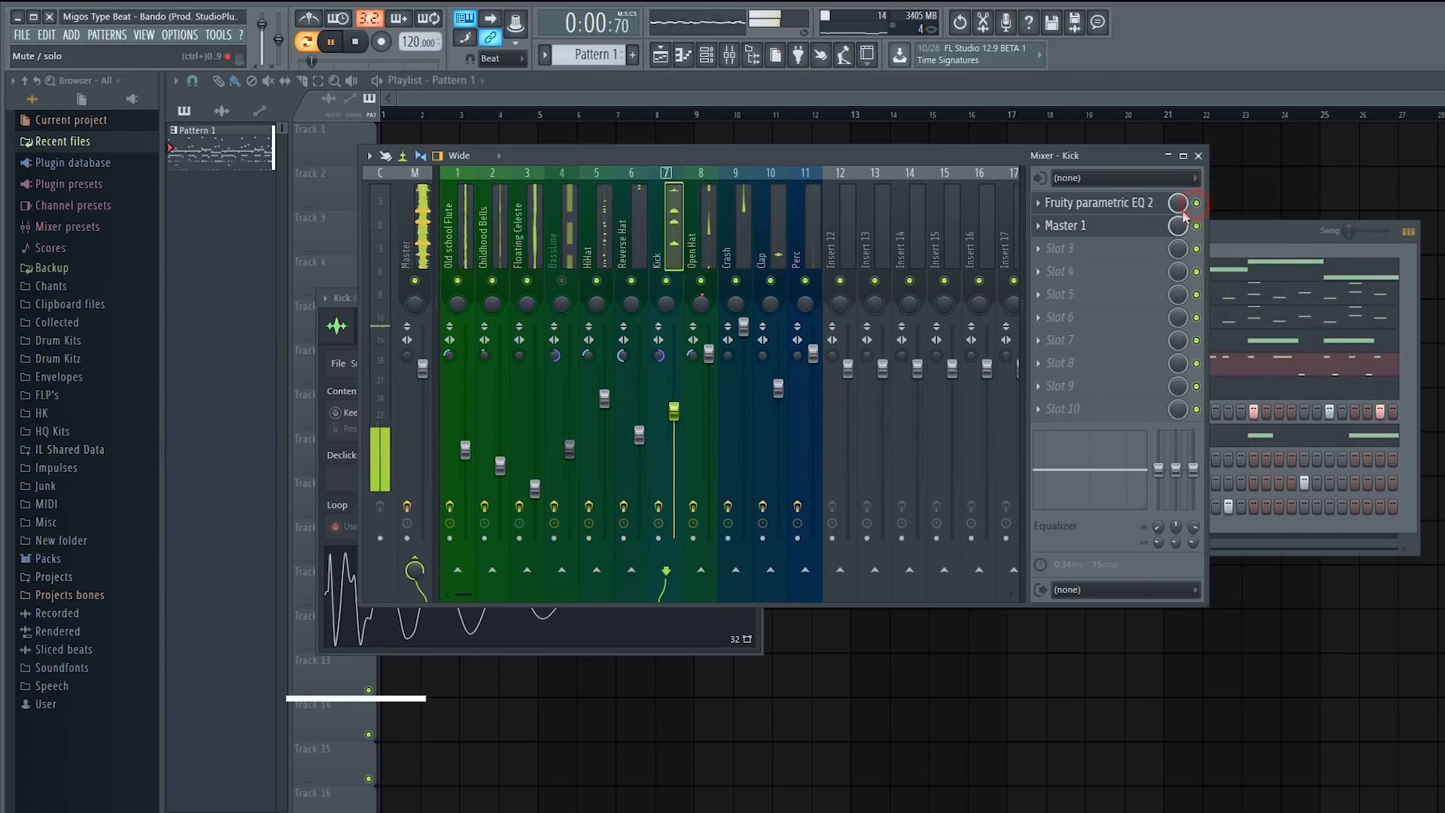
- Return to the Kick's sampler settings and remove the quick fade out from its sample, keeping Normalize on
{"action": "left_click", "coordinate": [1232, 243]}
{"action": "left_click", "coordinate": [530, 413]}
{"action": "left_click", "coordinate": [371, 325]}
{"action": "left_click", "coordinate": [336, 325]}
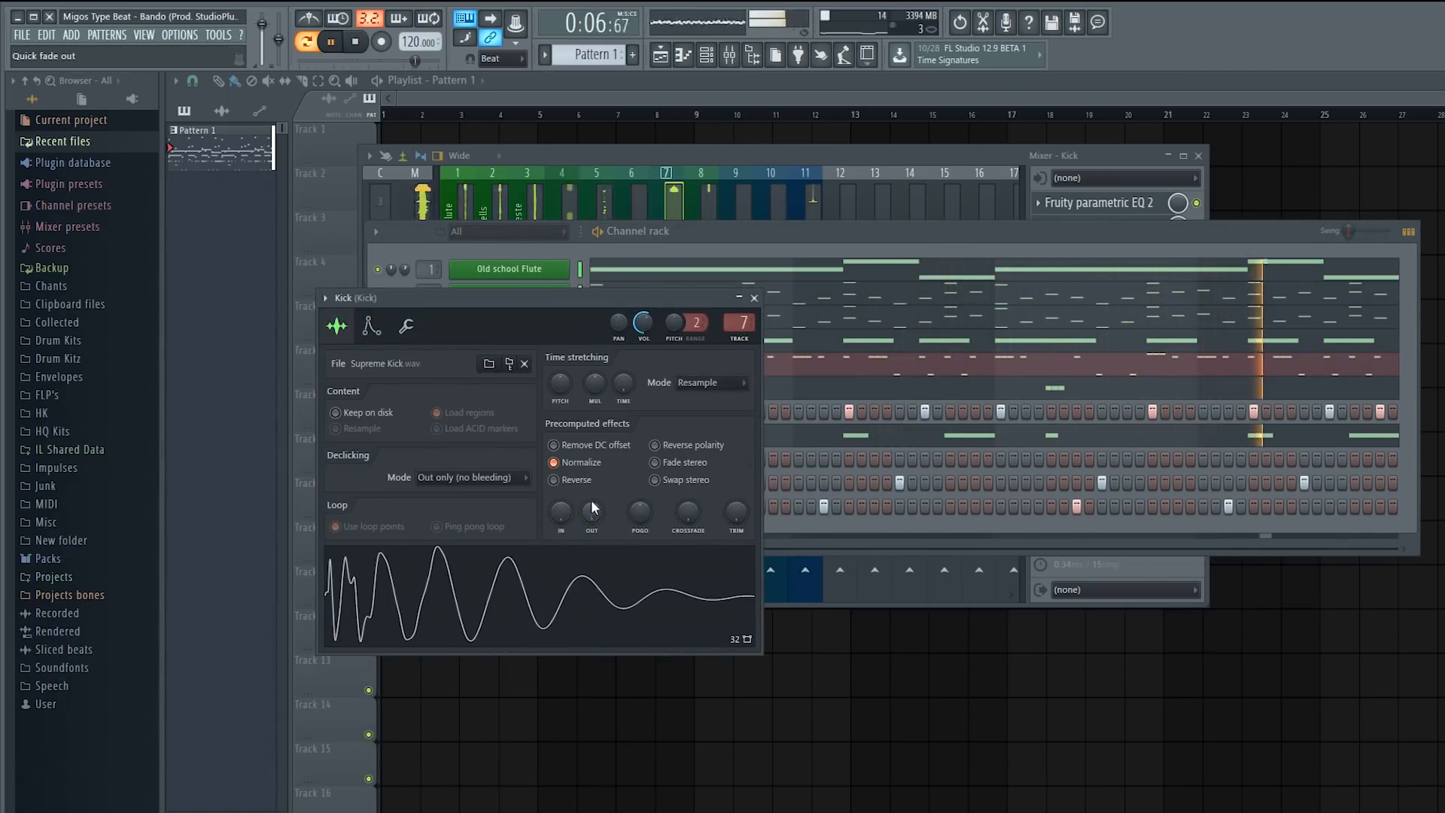
{"action": "left_click", "coordinate": [562, 462]}
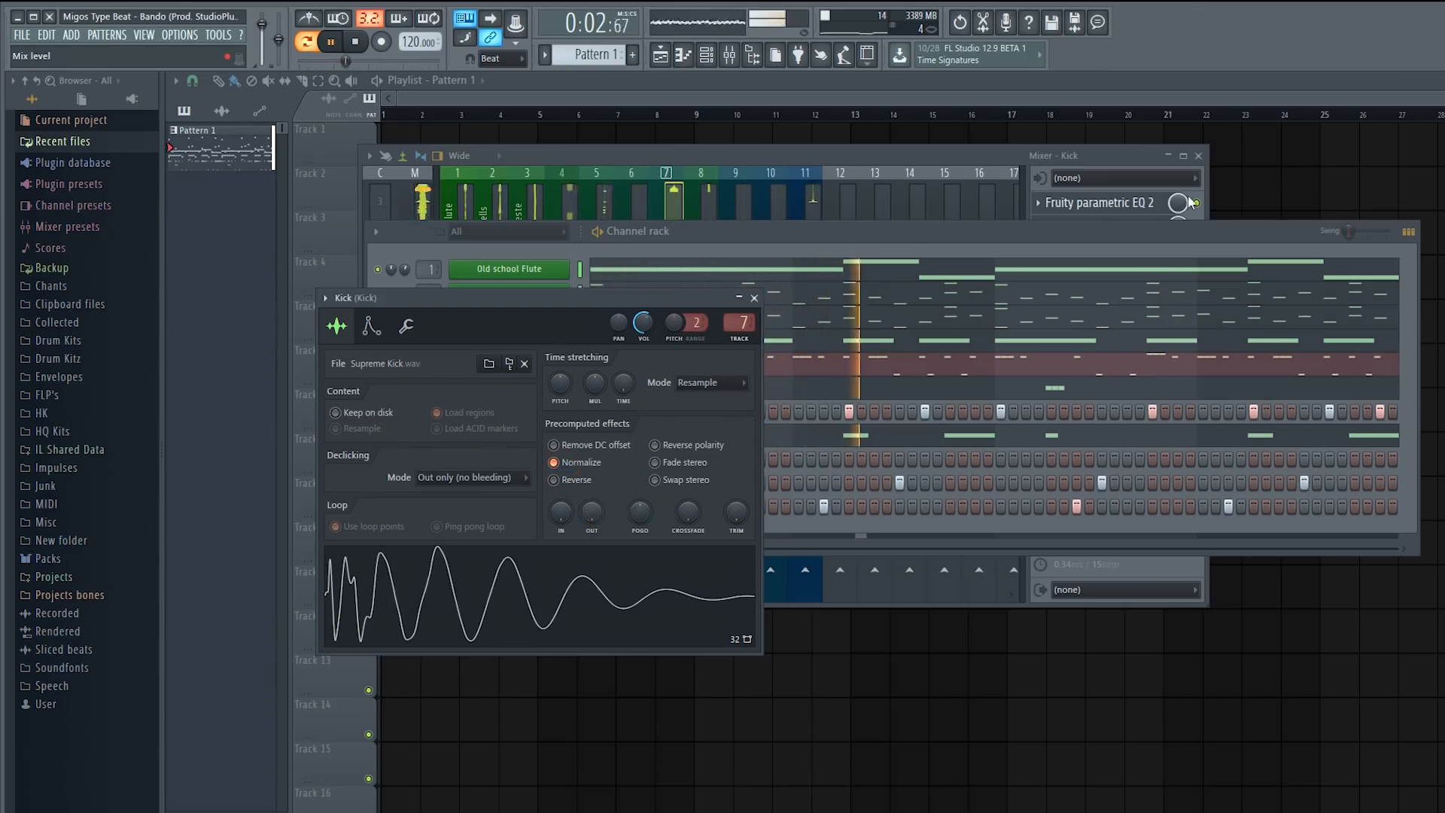
- Fine-tune the Kick's mixer volume to about 81% (-4.5 dB) during playback
{"action": "left_click", "coordinate": [1195, 204]}
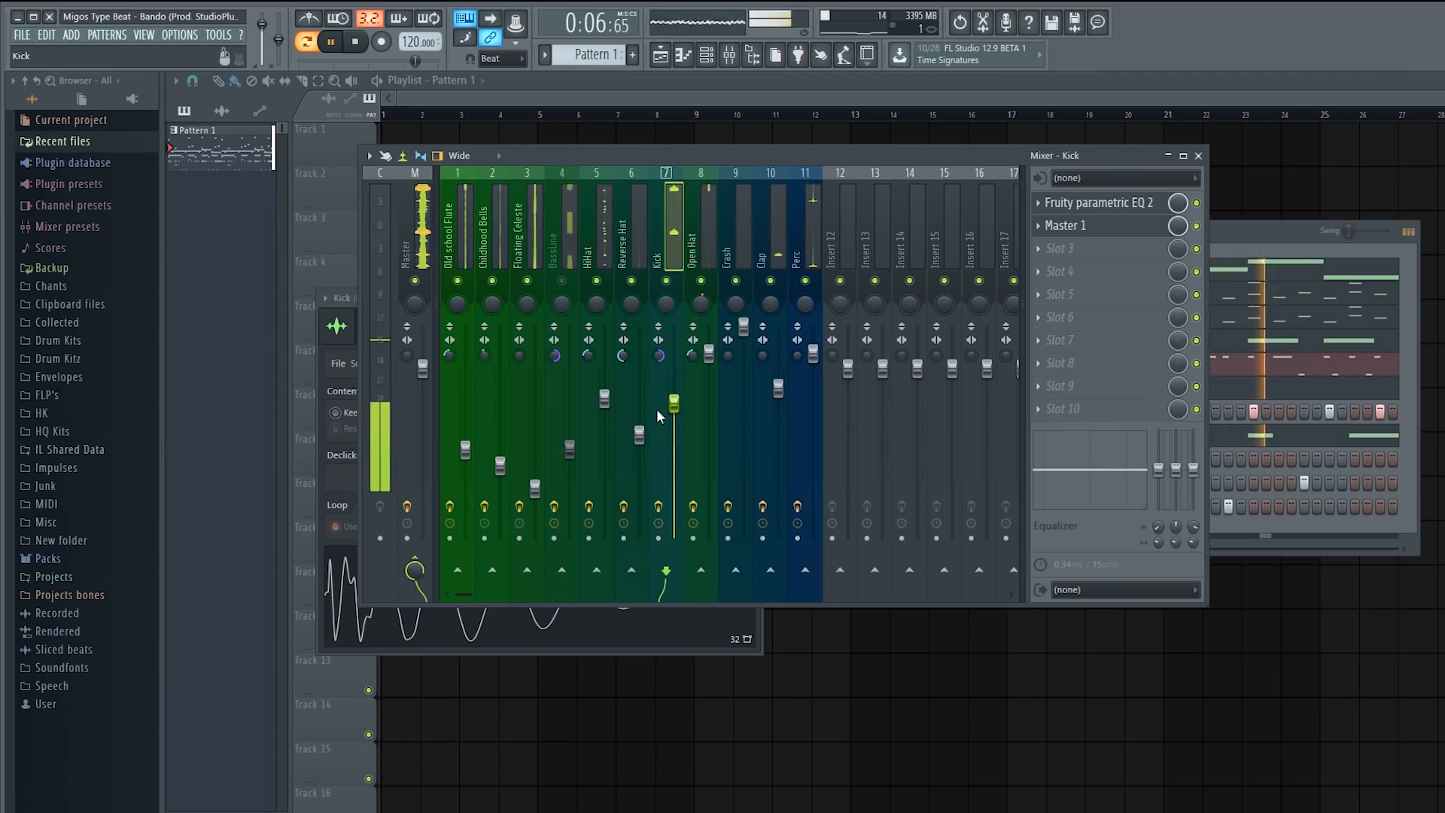
{"action": "left_click_drag", "start_coordinate": [674, 404], "coordinate": [674, 398]}
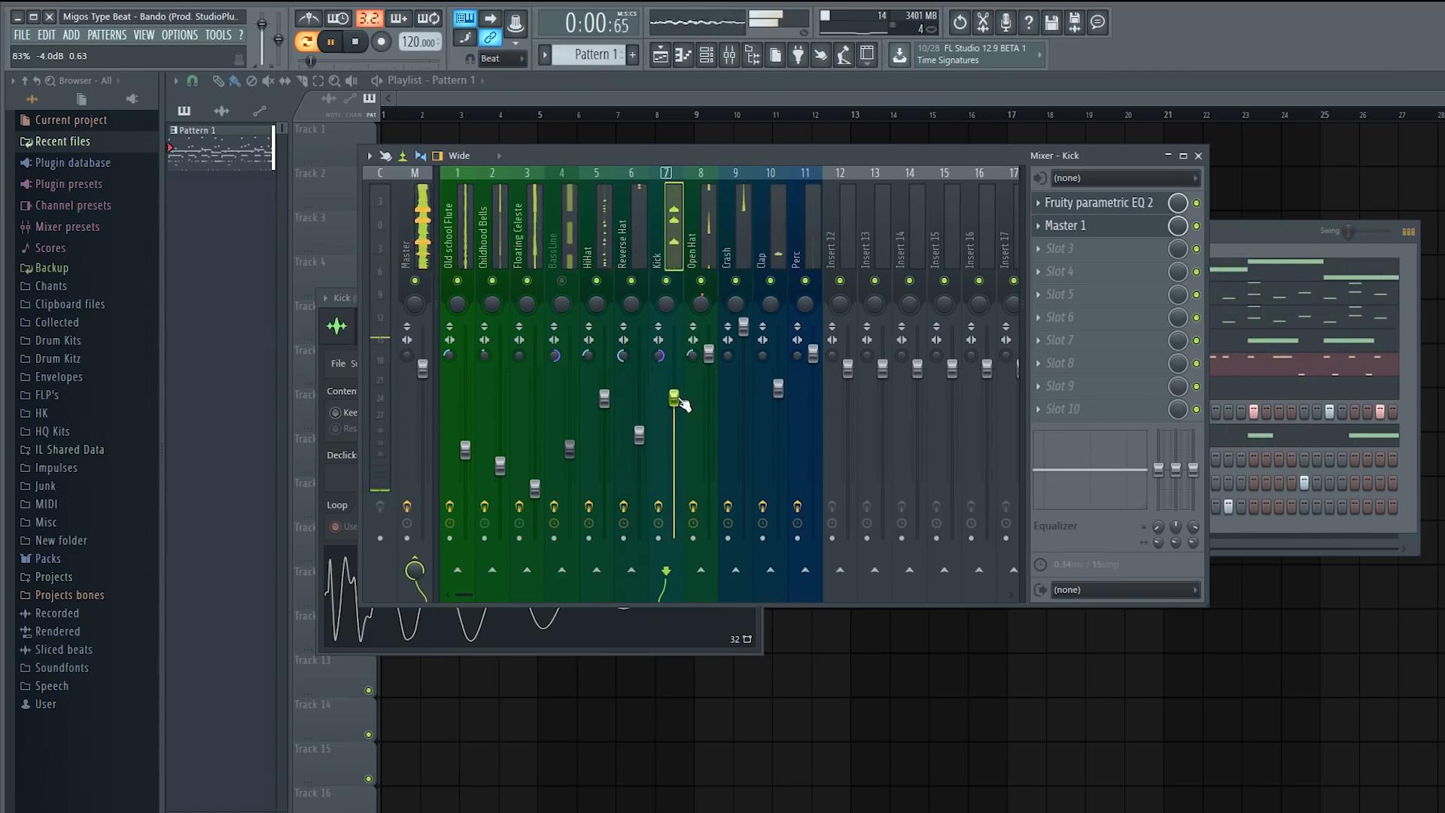
{"action": "left_click_drag", "start_coordinate": [674, 398], "coordinate": [674, 401]}
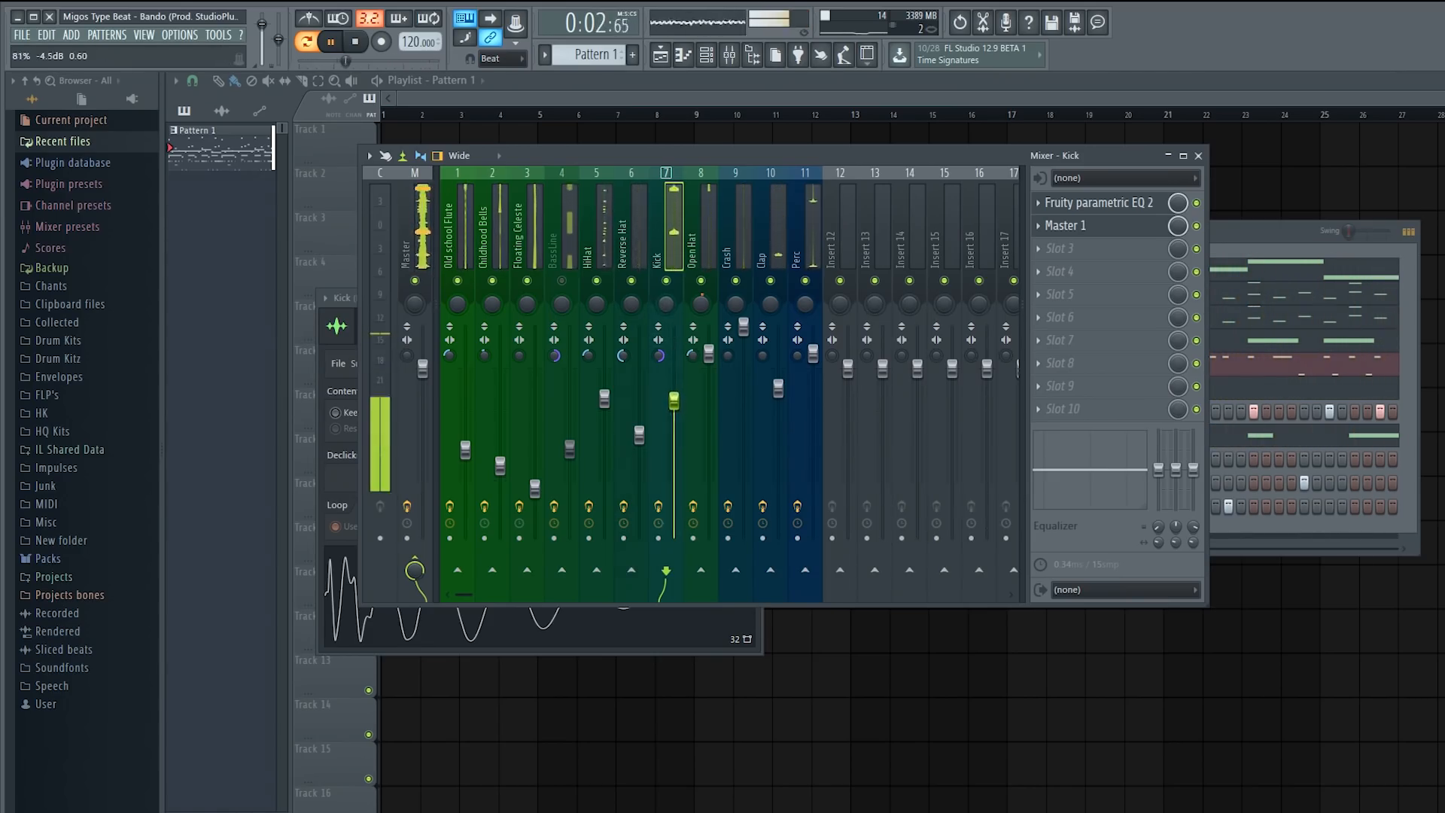
- Unmute the BassLine track and open its notes in the piano roll from the channel rack
{"action": "left_click", "coordinate": [570, 261]}
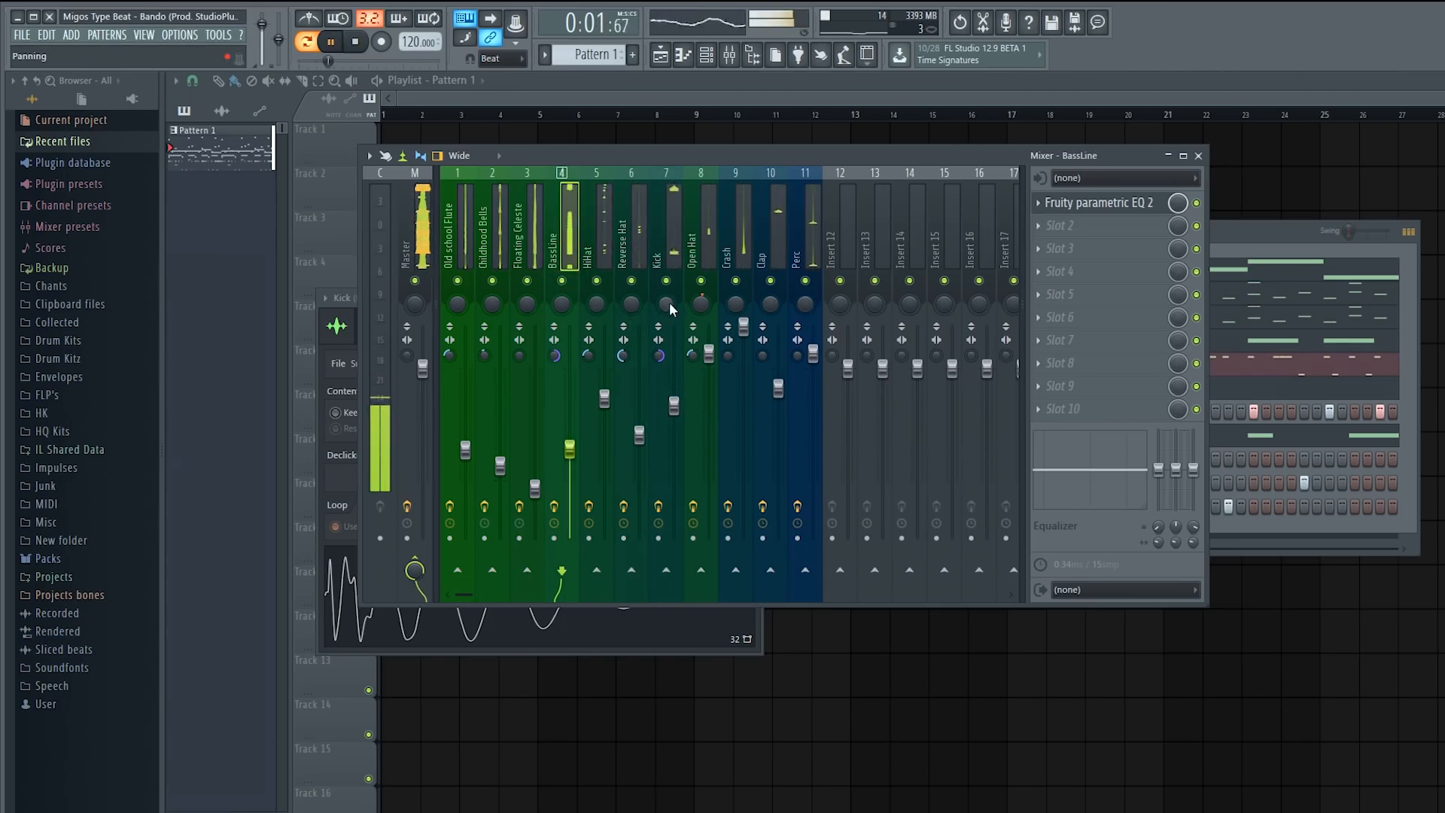
{"action": "left_click", "coordinate": [1243, 230]}
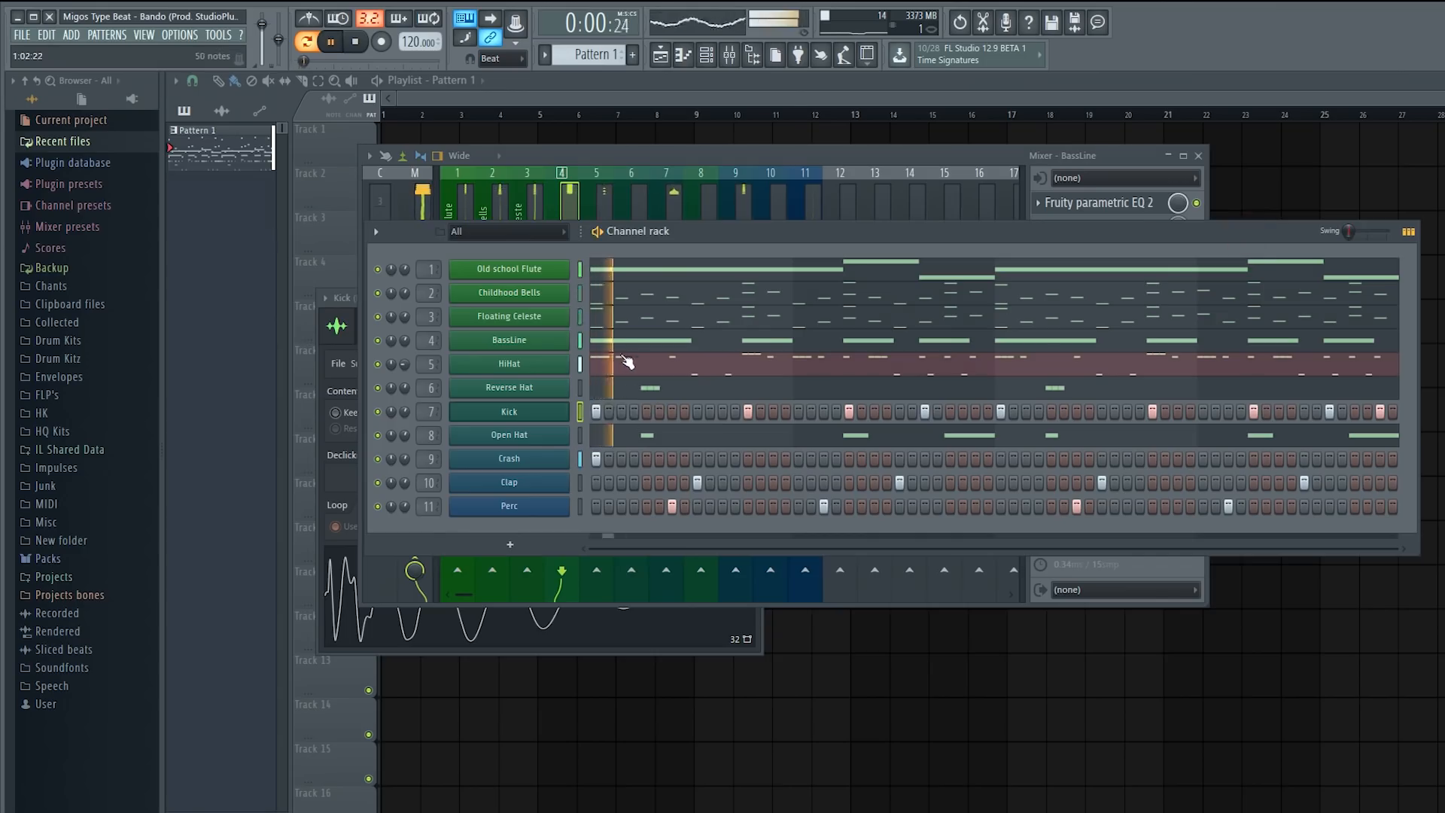
{"action": "key", "text": "space"}
{"action": "left_click", "coordinate": [630, 340]}
{"action": "key", "text": "space"}
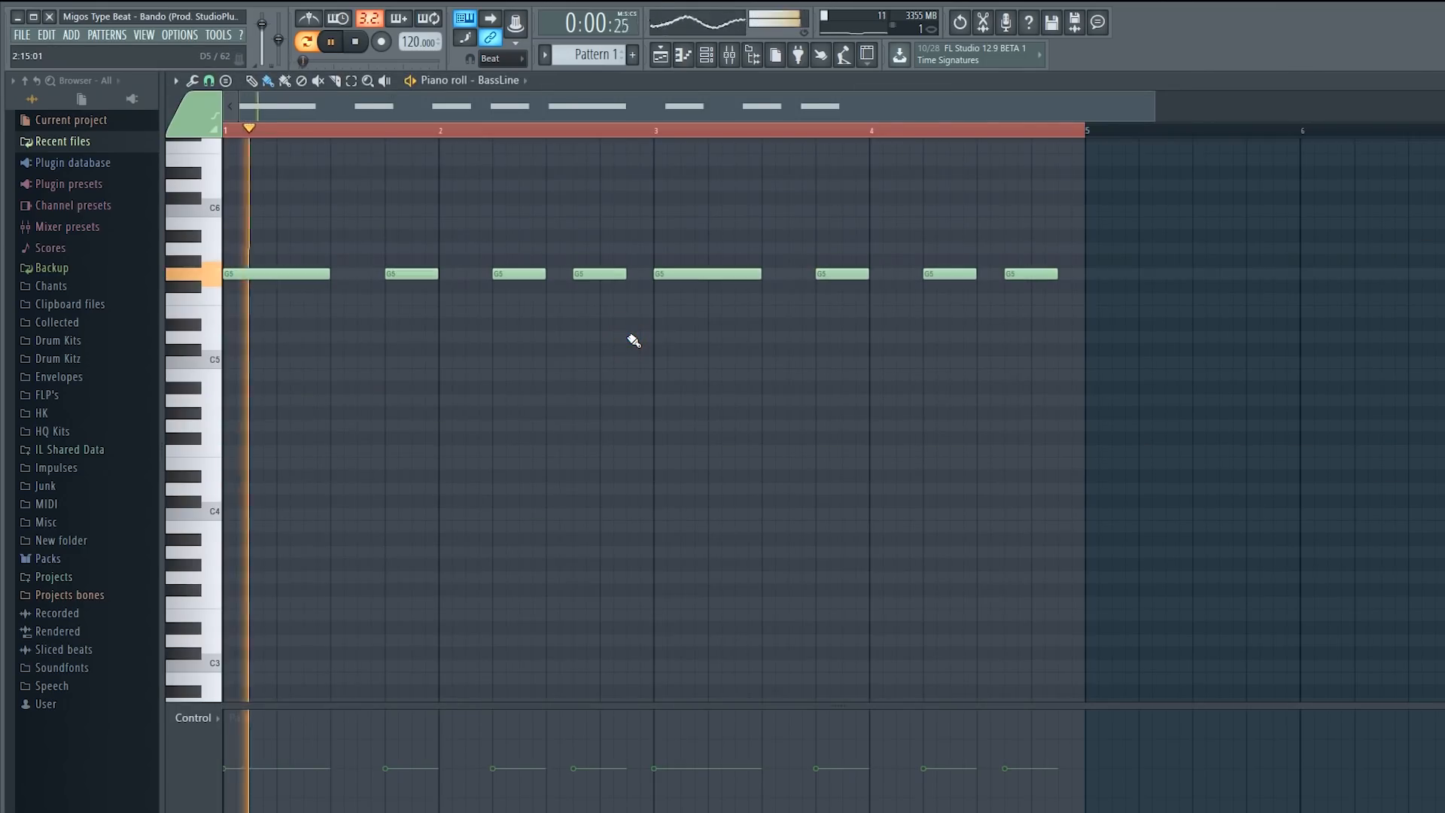
- Transpose the BassLine notes through several semitone and octave changes up to A#6, checking the pitch in playback
{"action": "key", "text": "space"}
{"action": "key", "text": "space"}
{"action": "key", "text": "space"}
{"action": "key", "text": "Down"}
{"action": "key", "text": "Down"}
{"action": "key", "text": "Down"}
{"action": "key", "text": "Down"}
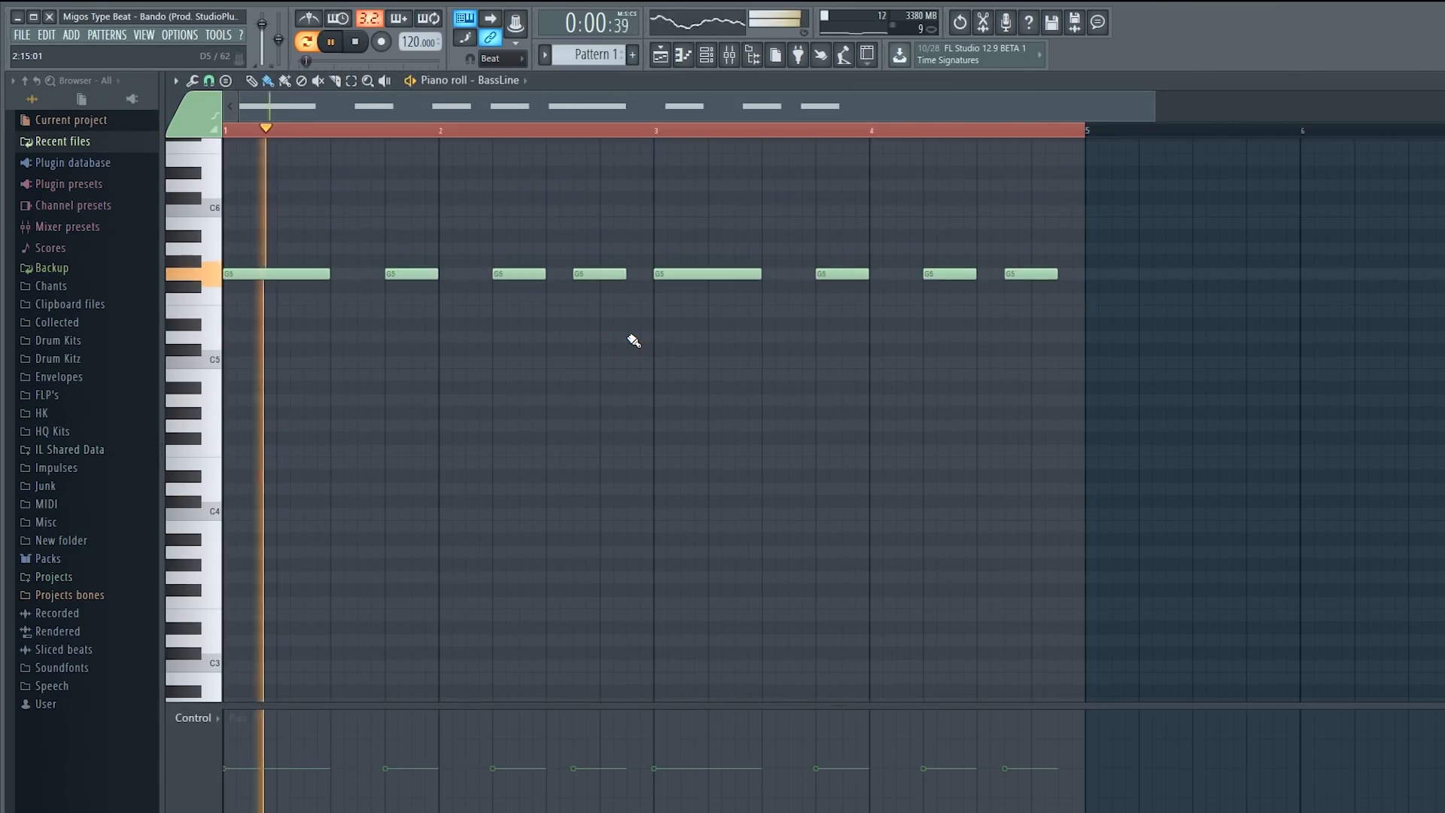
{"action": "key", "text": "Down"}
{"action": "key", "text": "Down"}
{"action": "key", "text": "Down"}
{"action": "key", "text": "Down"}
{"action": "key", "text": "Up"}
{"action": "key", "text": "ctrl+Up"}
{"action": "key", "text": "ctrl+Up"}
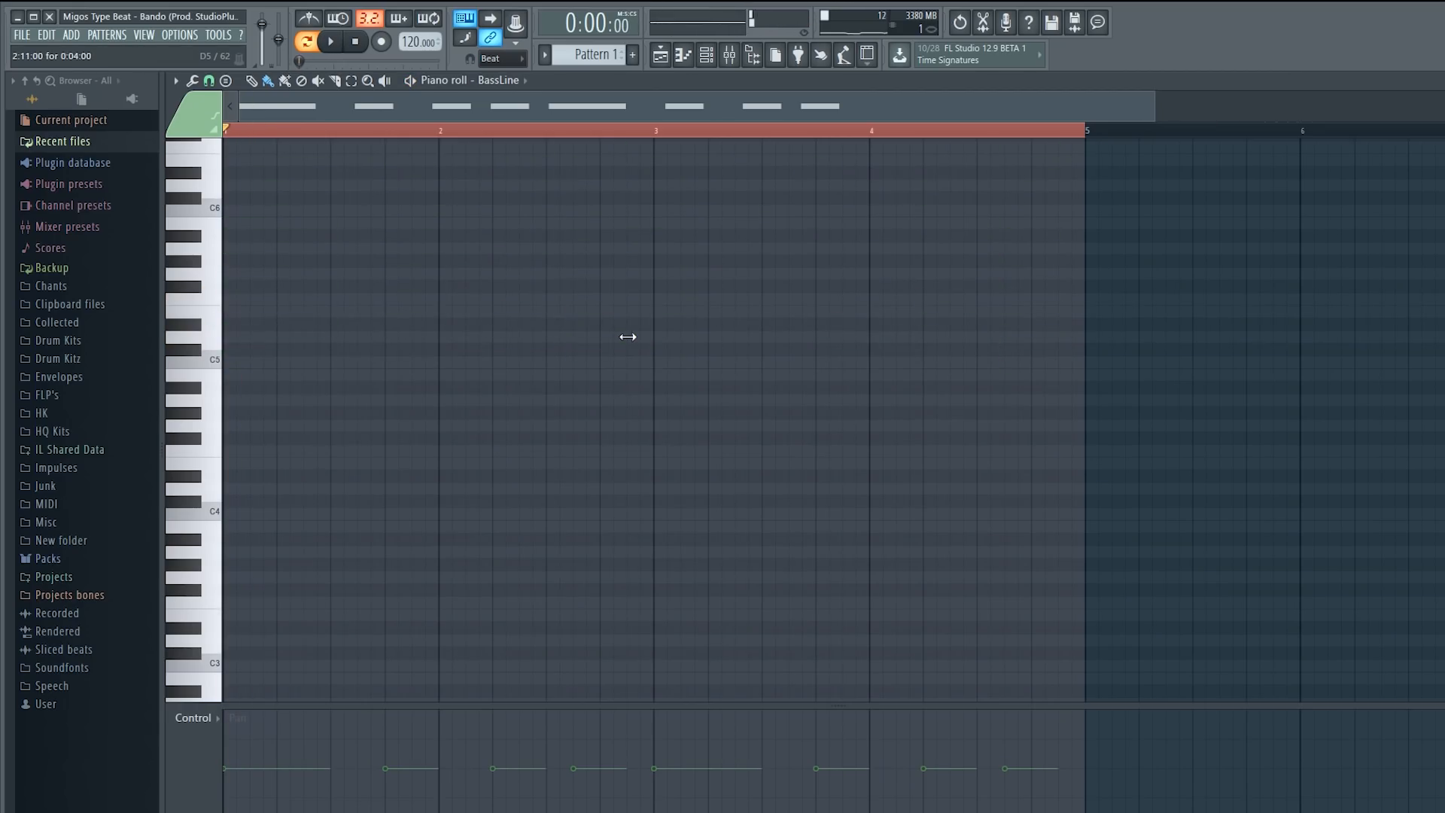
{"action": "key", "text": "space"}
{"action": "scroll", "coordinate": [512, 371], "scroll_direction": "up", "scroll_amount": 5}
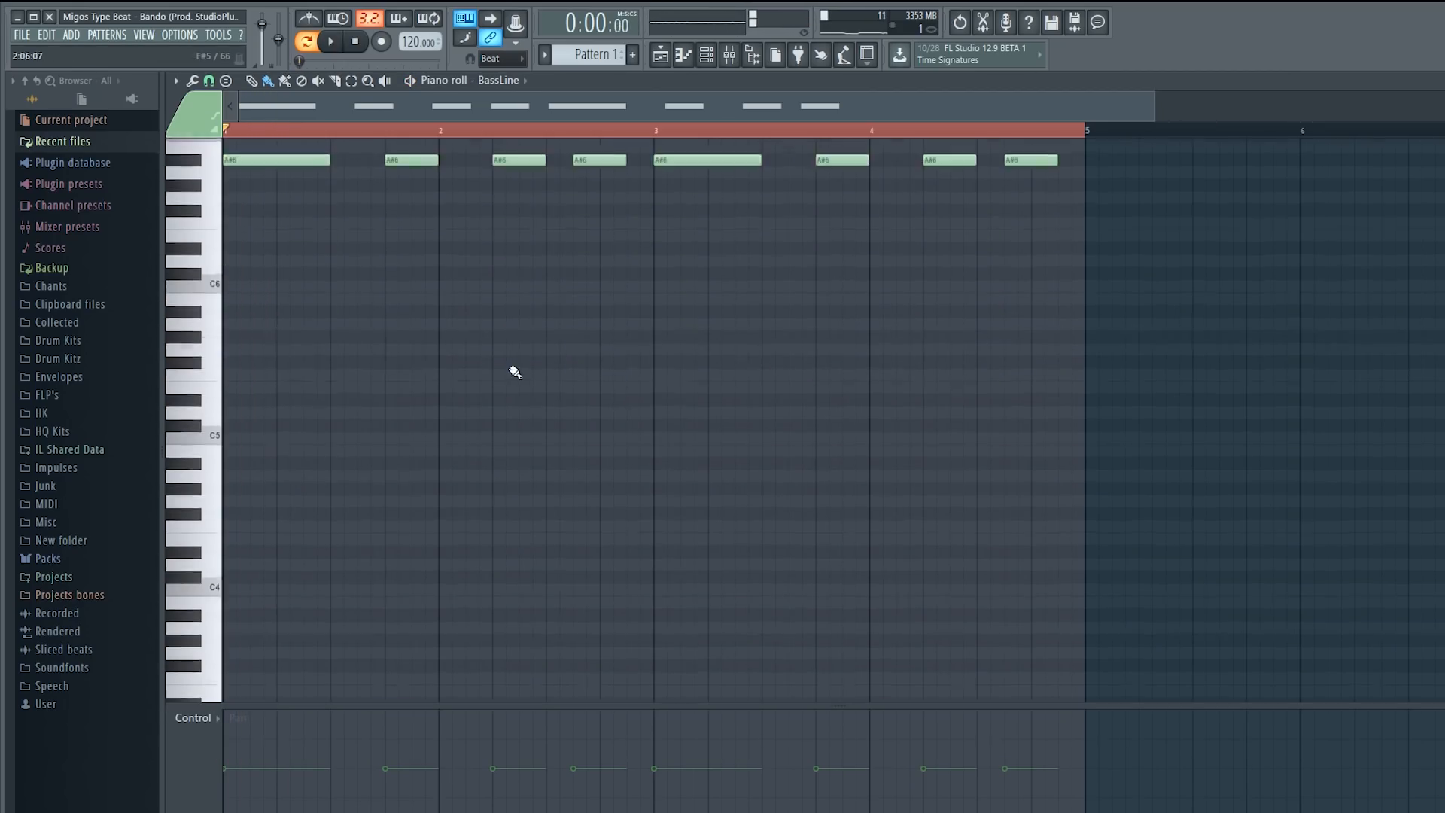
- Lower the BassLine notes to G#6 and on by one more semitone and an octave, auditioning each pitch
{"action": "key", "text": "Down"}
{"action": "key", "text": "Down"}
{"action": "key", "text": "space"}
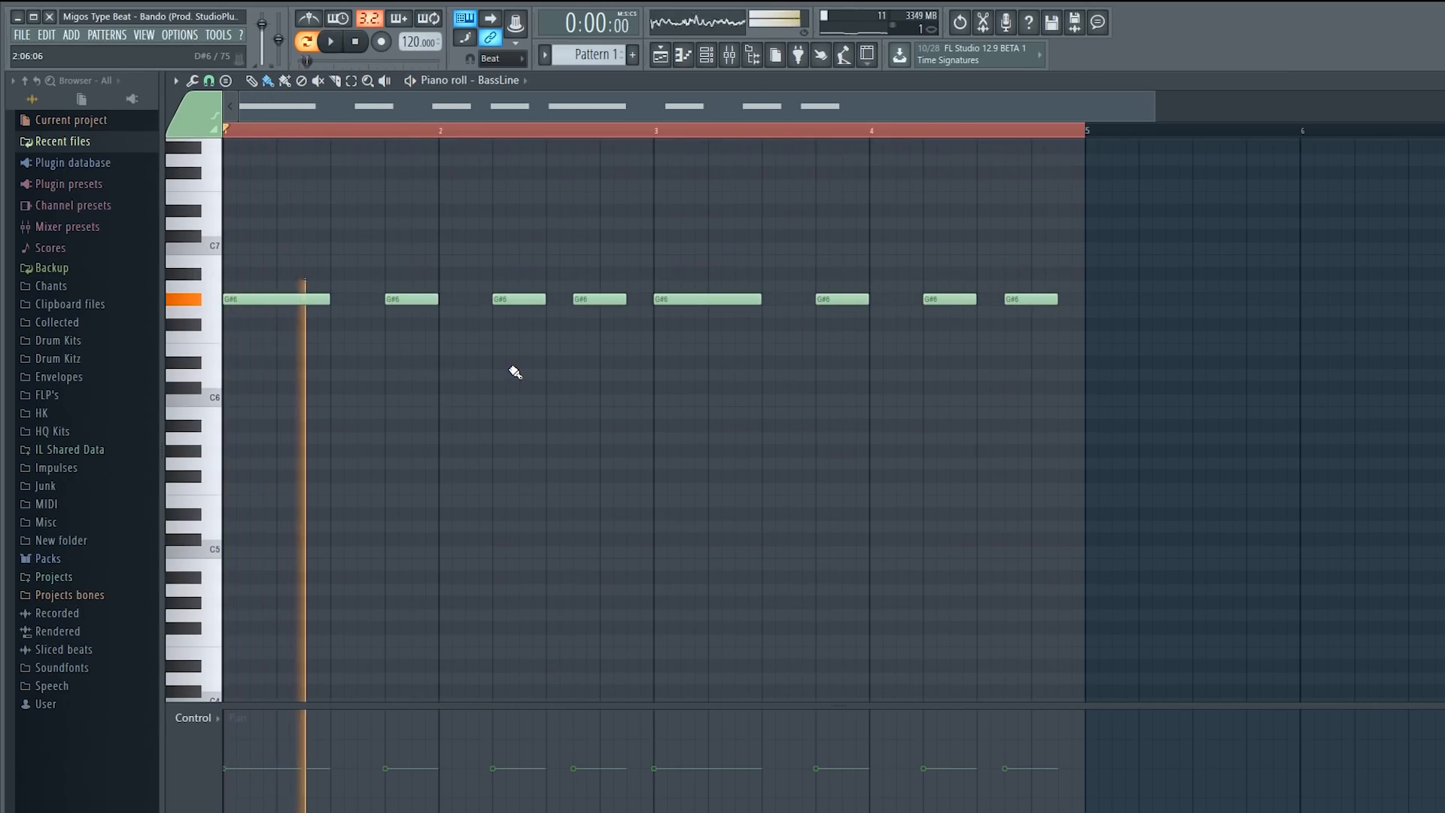
{"action": "key", "text": "Down"}
{"action": "key", "text": "space"}
{"action": "key", "text": "space"}
{"action": "key", "text": "ctrl+Down"}
{"action": "key", "text": "space"}
{"action": "key", "text": "space"}
- Bring up the playlist and channel rack during playback and toggle the BassLine channel's mute
{"action": "key", "text": "F5"}
{"action": "key", "text": "F6"}
{"action": "left_click_drag", "start_coordinate": [697, 240], "coordinate": [677, 235]}
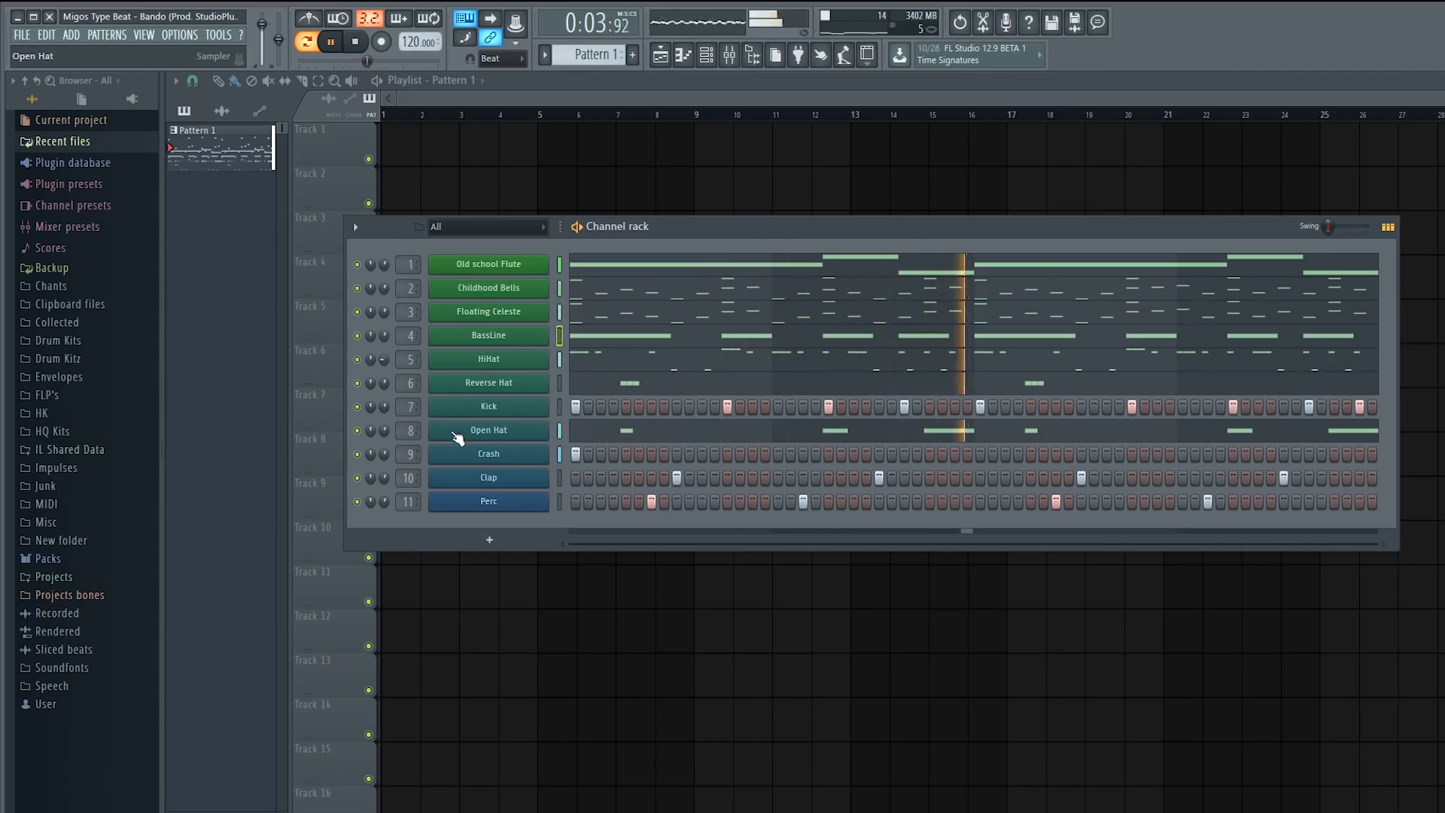
{"action": "left_click", "coordinate": [358, 337]}
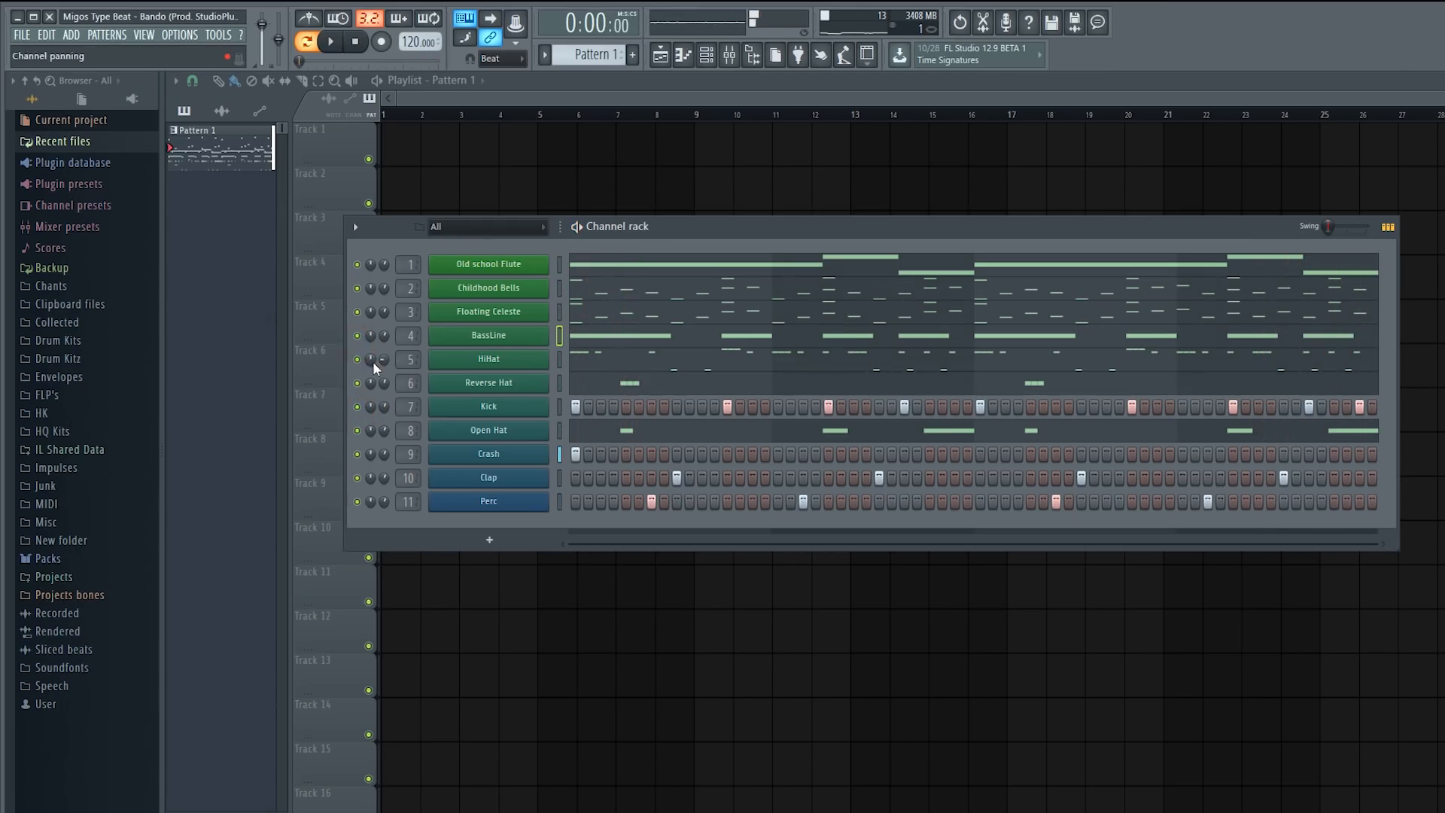
- Split Pattern 1 by channel and place all eleven resulting patterns on playlist tracks 1 to 11 from bar 1
{"action": "left_click", "coordinate": [549, 58]}
{"action": "left_click", "coordinate": [668, 277]}
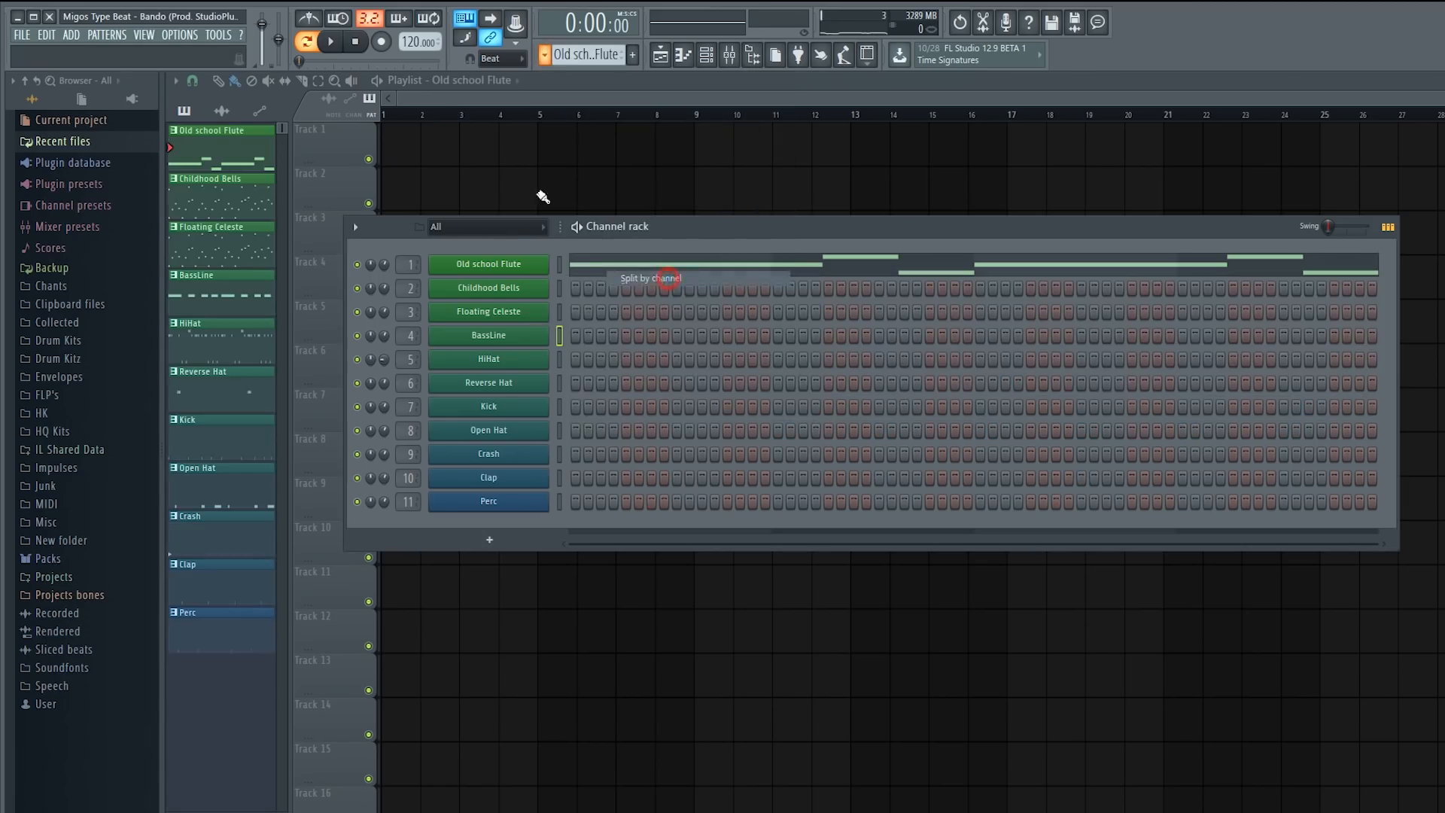
{"action": "left_click", "coordinate": [488, 97]}
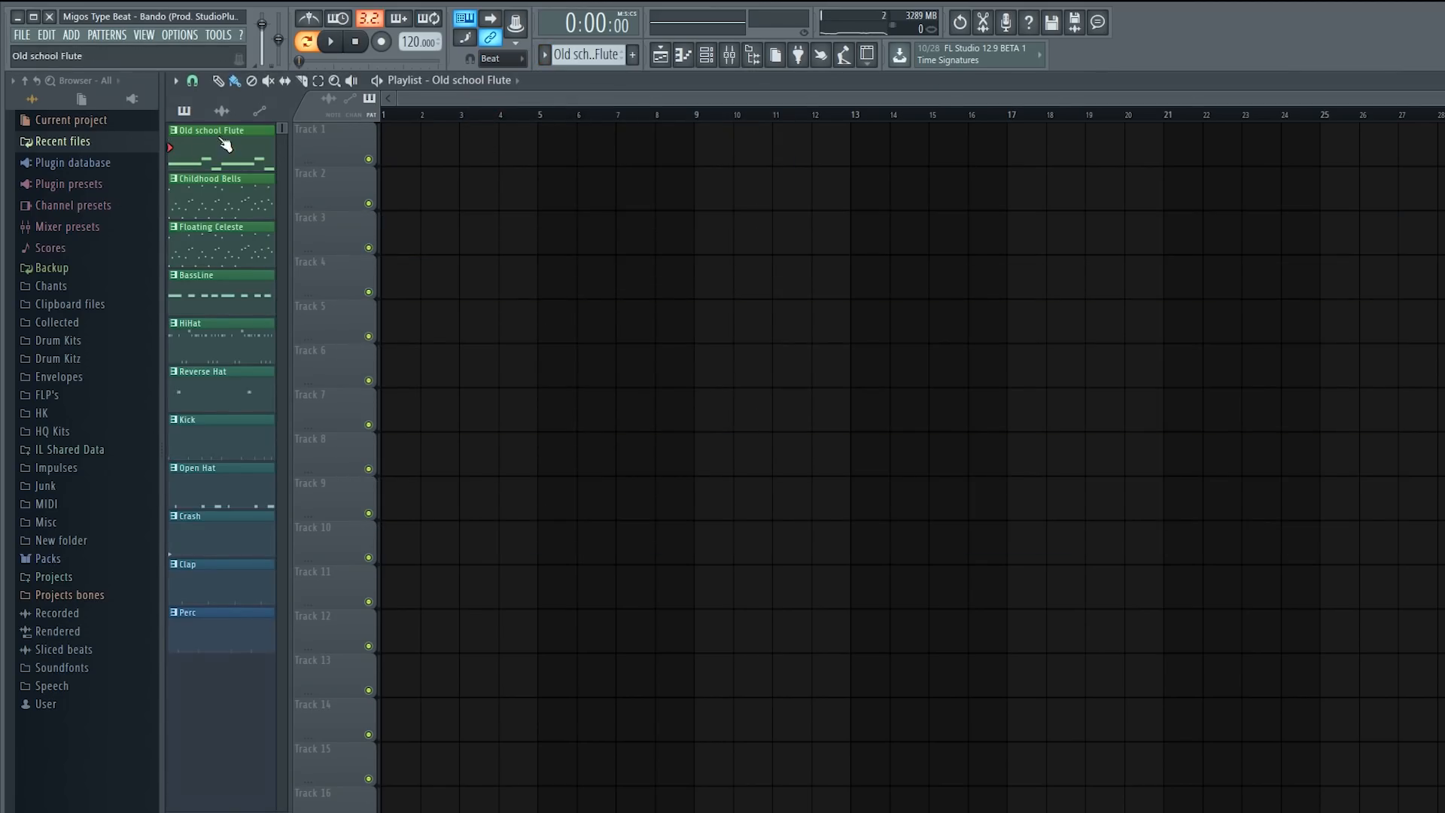
{"action": "left_click_drag", "start_coordinate": [235, 618], "coordinate": [218, 196]}
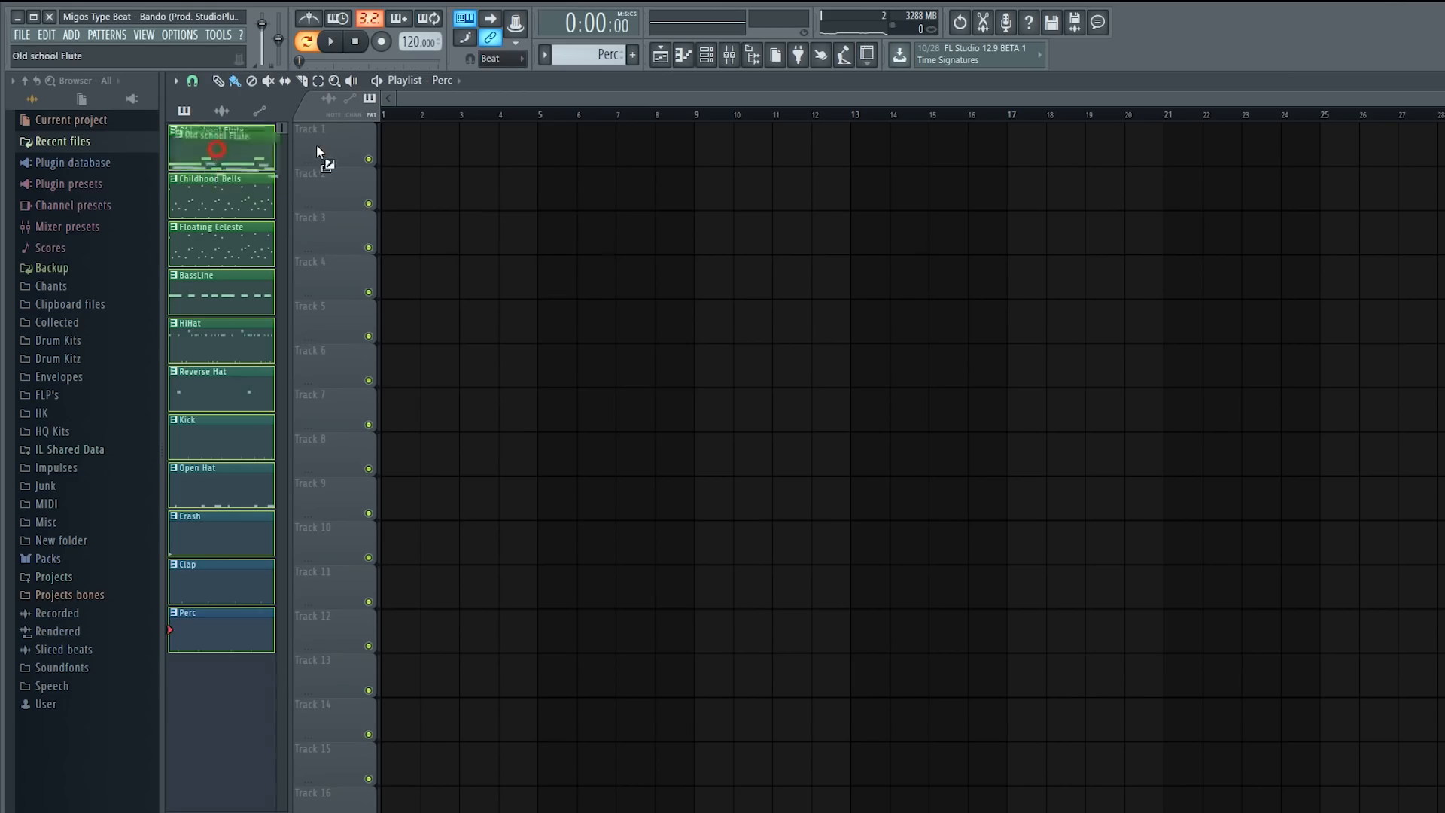
{"action": "left_click_drag", "start_coordinate": [317, 143], "coordinate": [315, 137]}
- Add a time marker named Intro at bar 1 of the playlist
{"action": "left_click", "coordinate": [176, 81]}
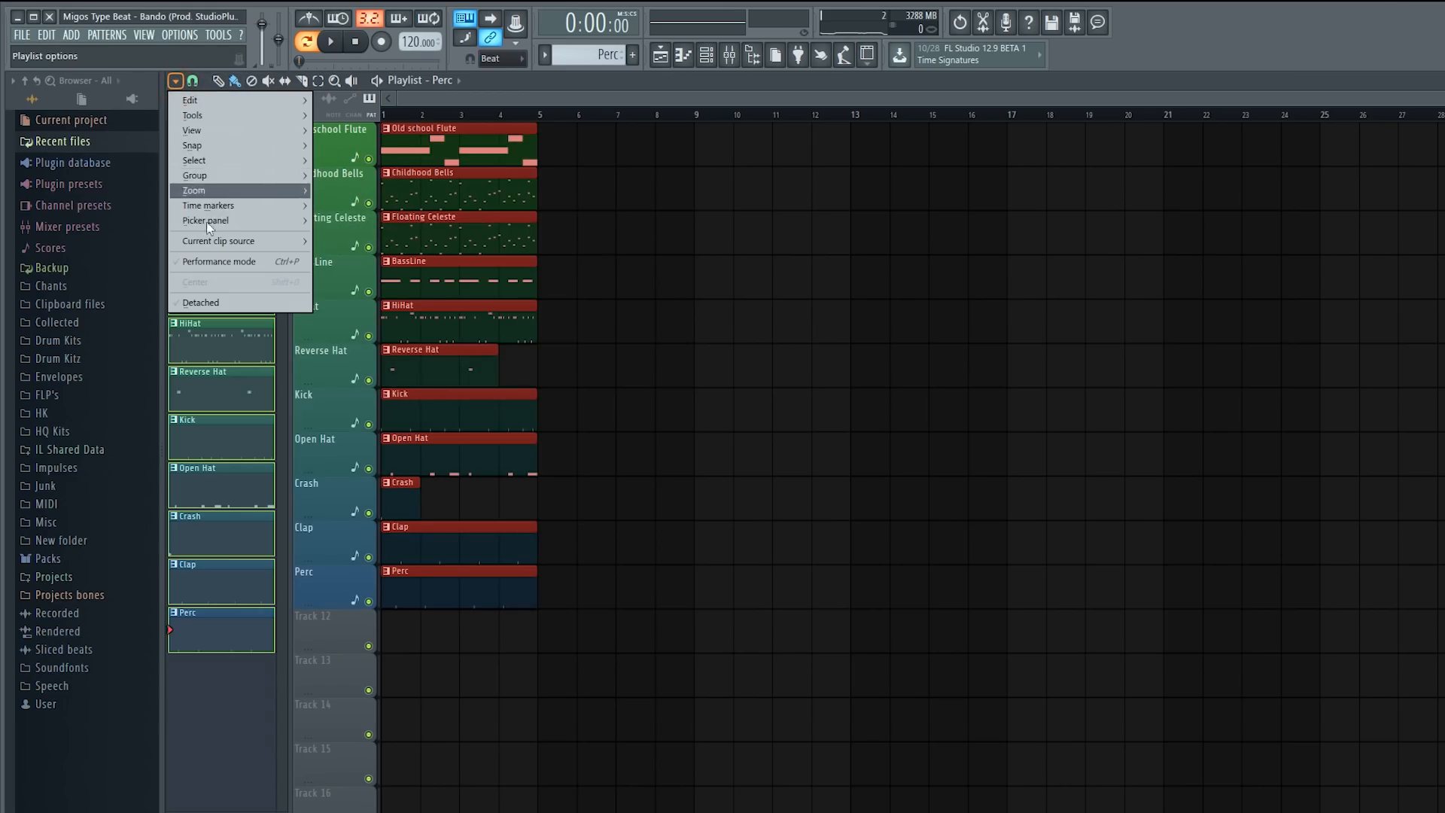
{"action": "mouse_move", "coordinate": [226, 206]}
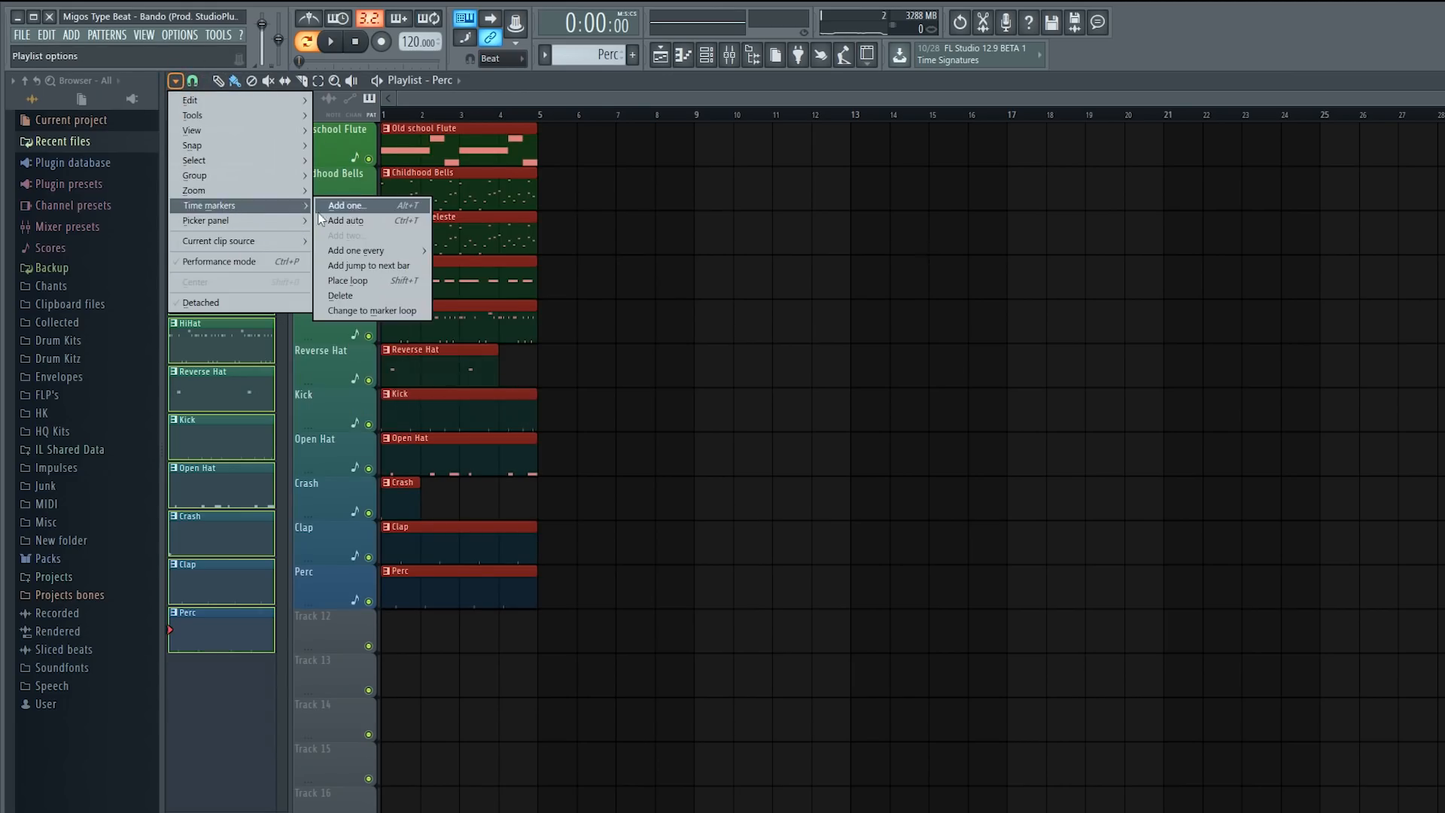
{"action": "left_click", "coordinate": [350, 210]}
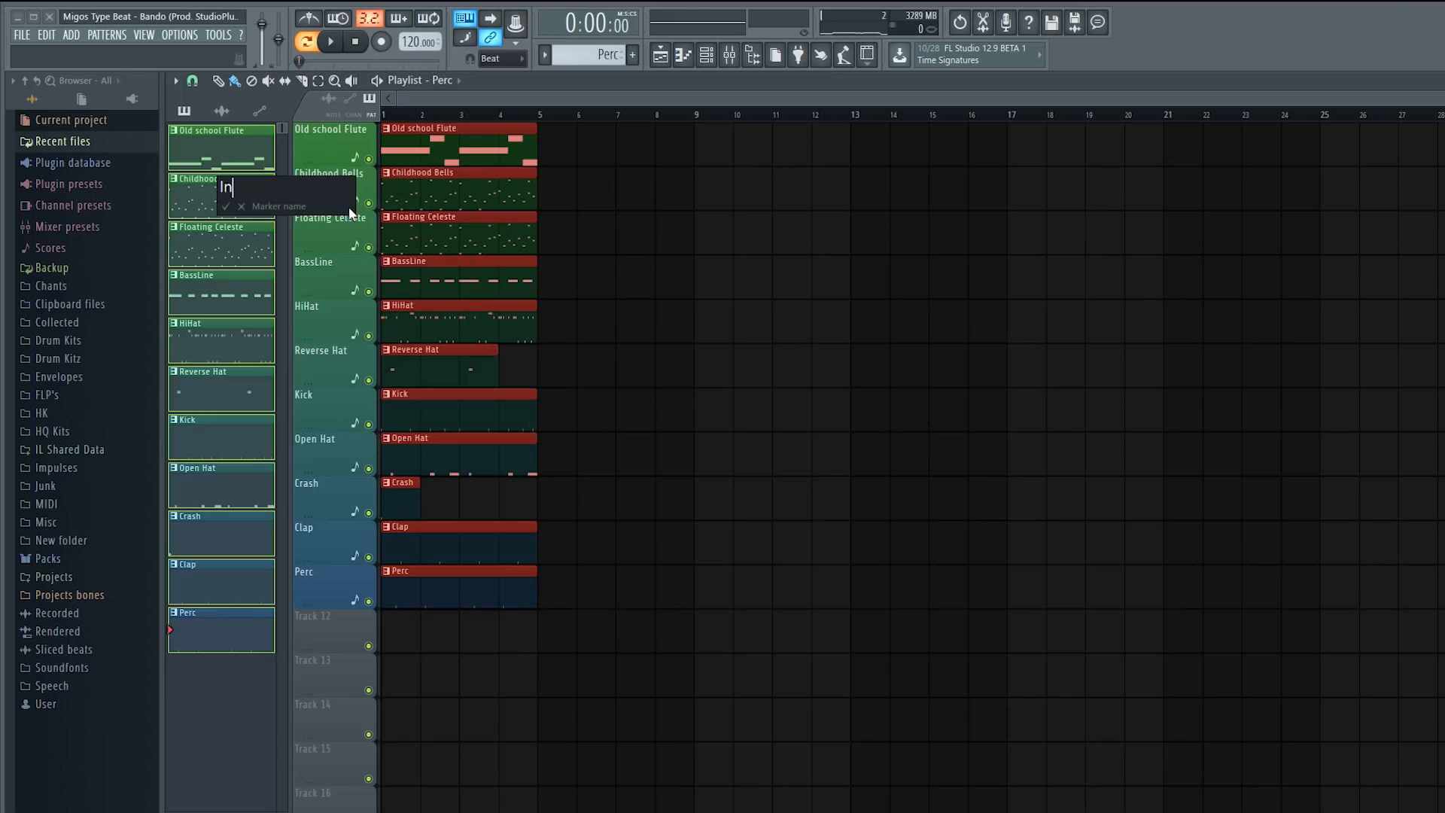
{"action": "type", "text": "Intro"}
{"action": "key", "text": "Return"}
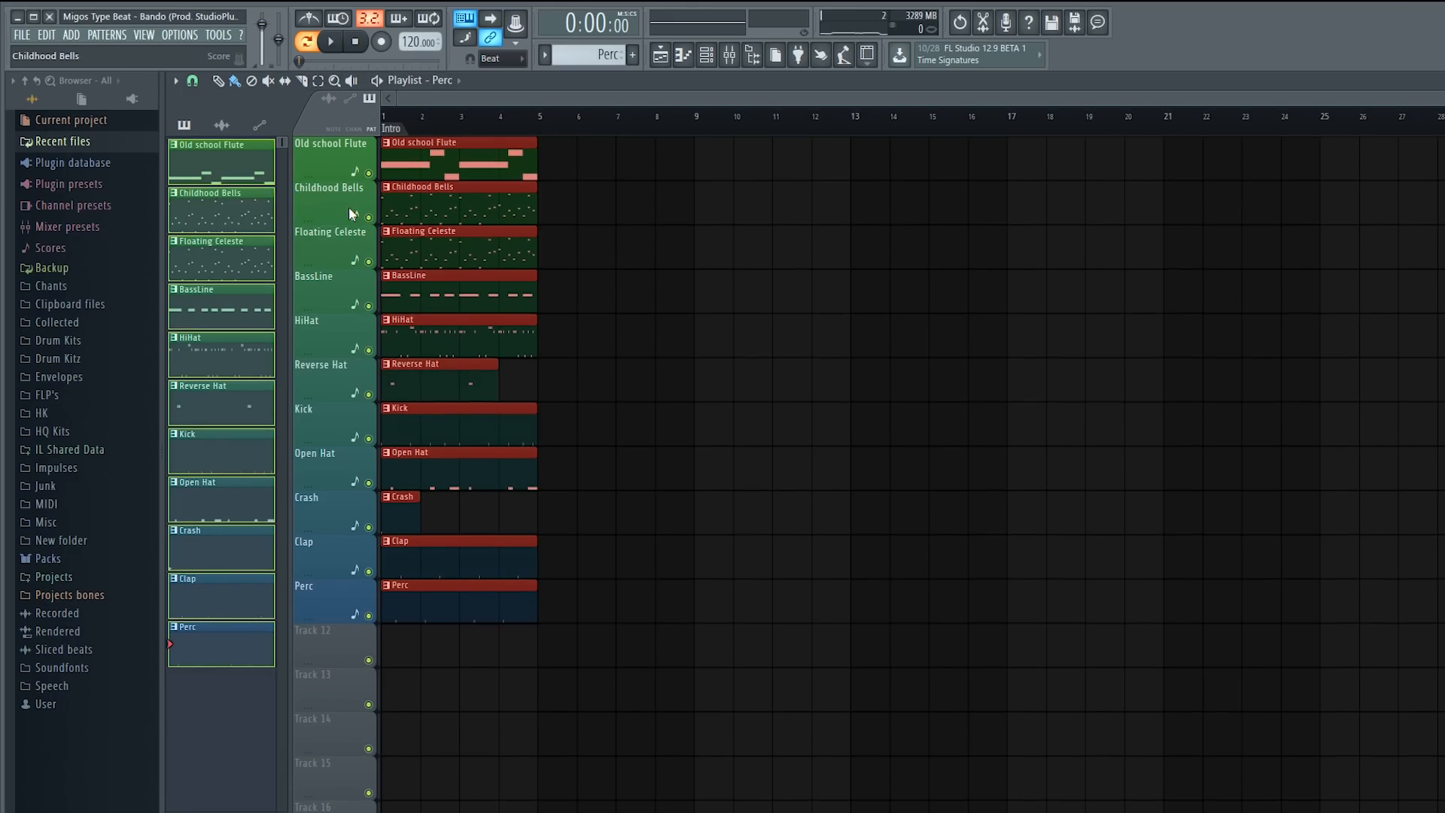
- Add time markers named Hook at bar 9 and Verse at bar 17
{"action": "left_click", "coordinate": [702, 140]}
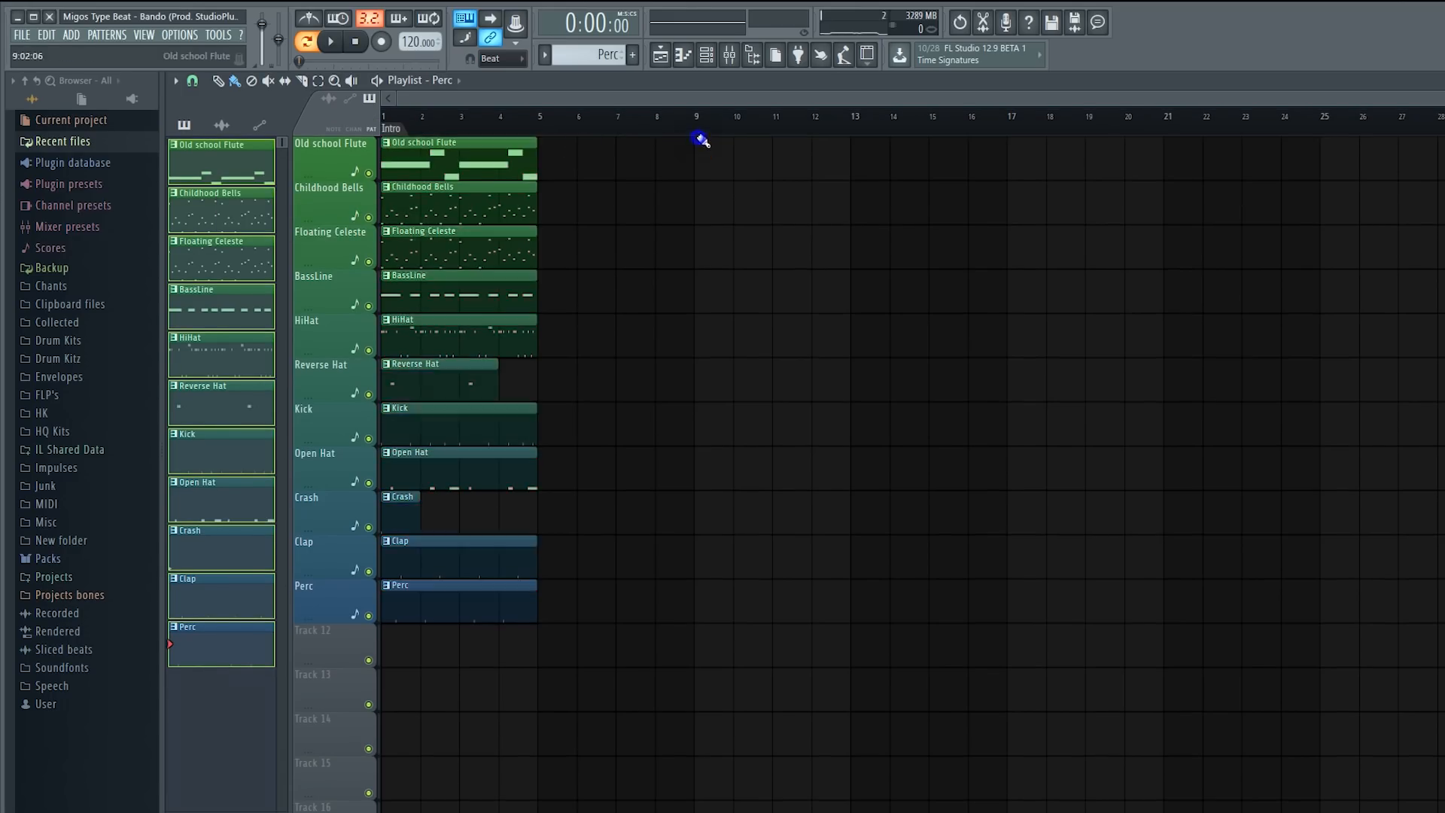
{"action": "left_click", "coordinate": [705, 144]}
{"action": "type", "text": "Hook"}
{"action": "key", "text": "Return"}
{"action": "left_click", "coordinate": [1024, 142]}
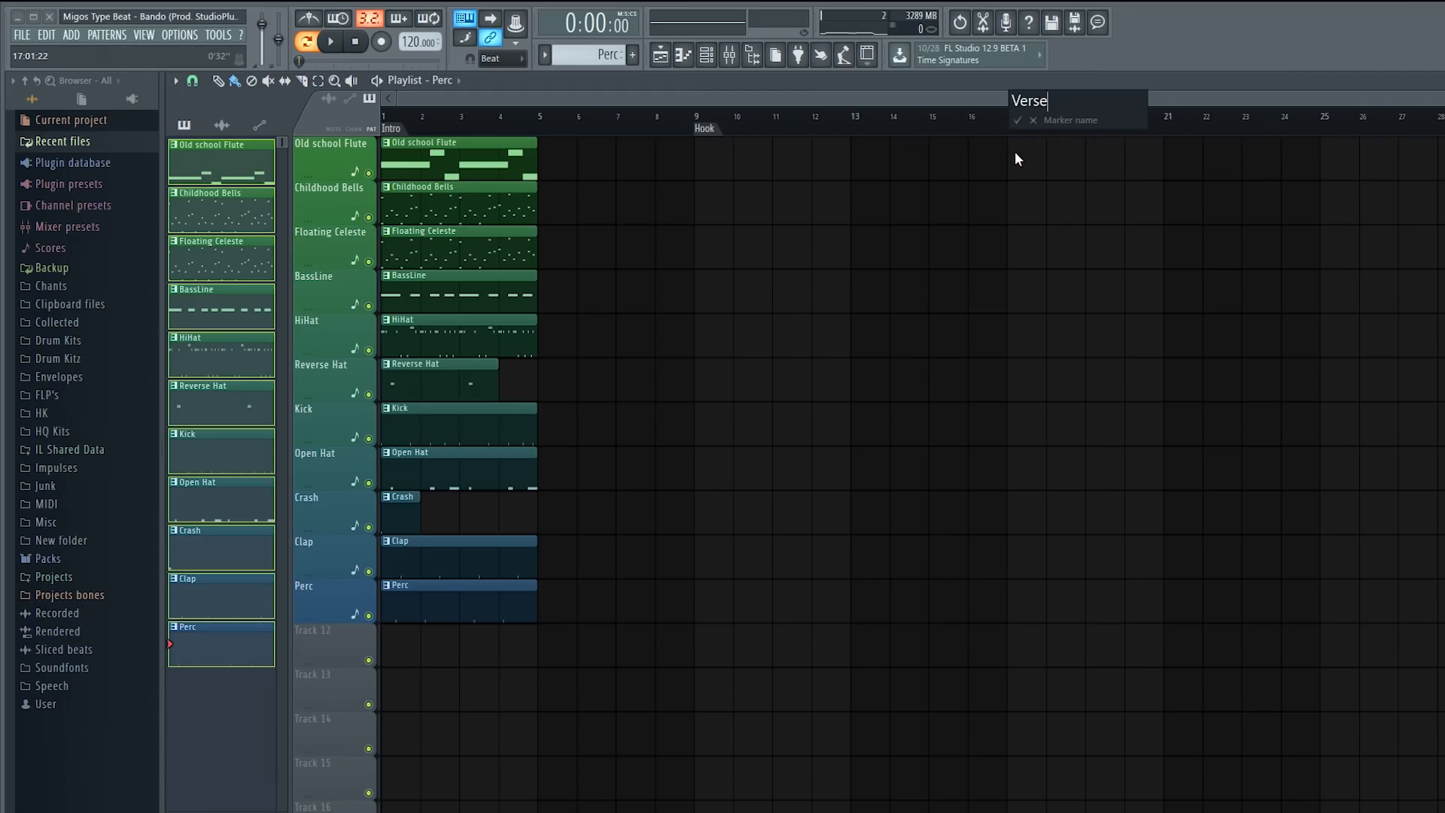
{"action": "key", "text": "Return"}
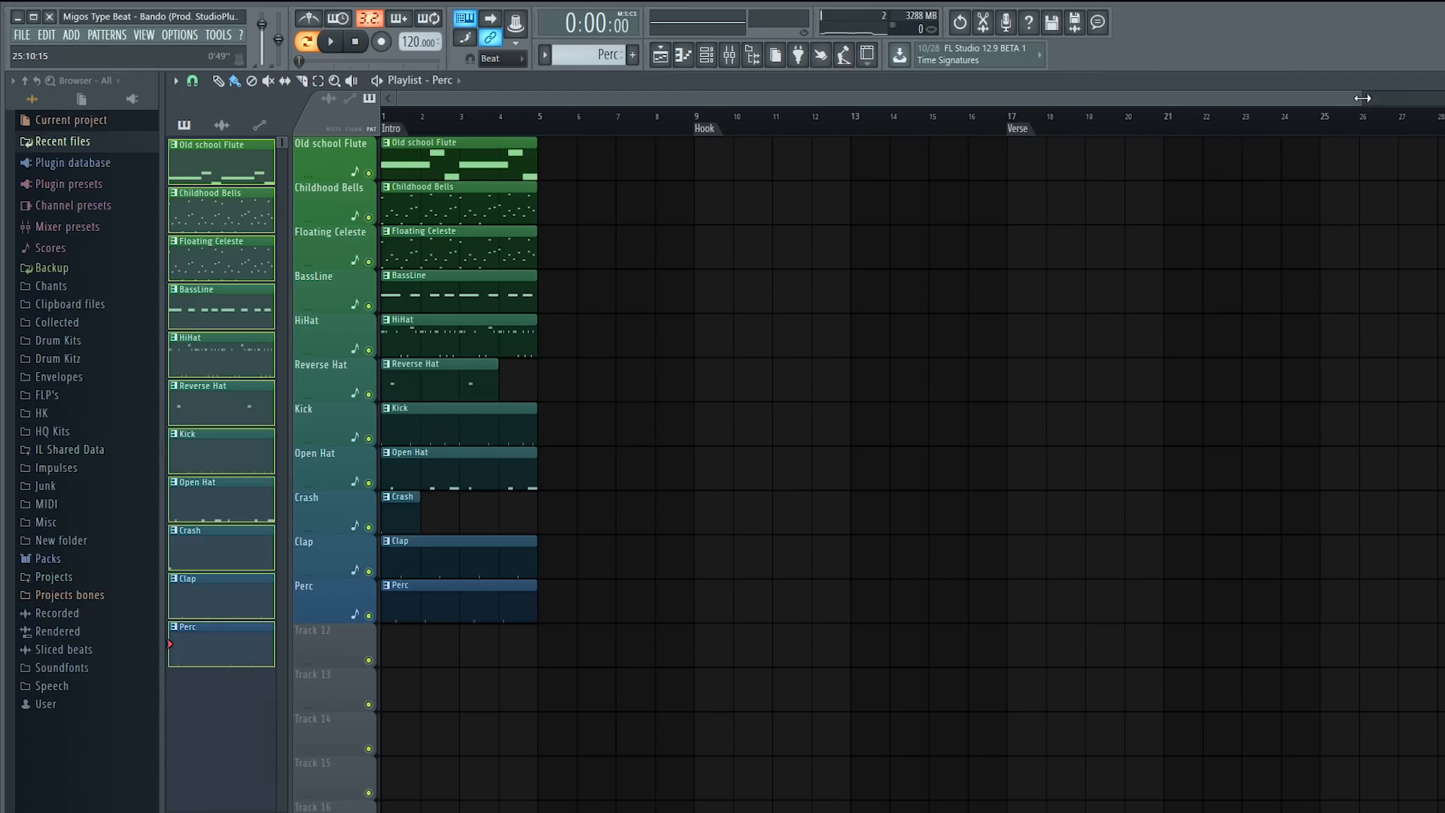
- Move the BassLine through Perc clips and the Old school Flute clip to the Hook marker at bar 9
{"action": "left_click_drag", "start_coordinate": [1362, 98], "coordinate": [1415, 99]}
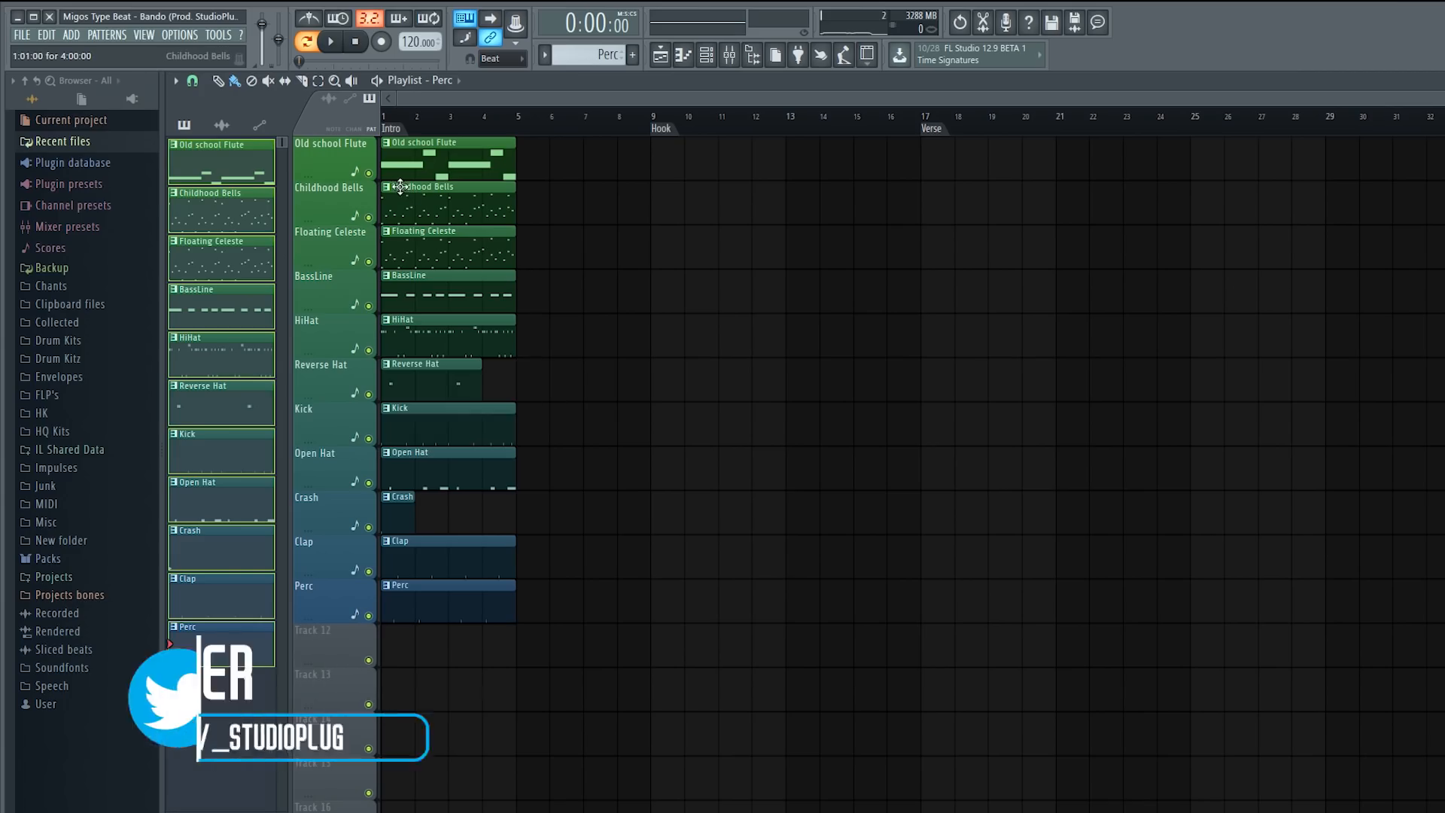
{"action": "left_click_drag", "start_coordinate": [451, 289], "coordinate": [703, 288]}
{"action": "key", "text": "space"}
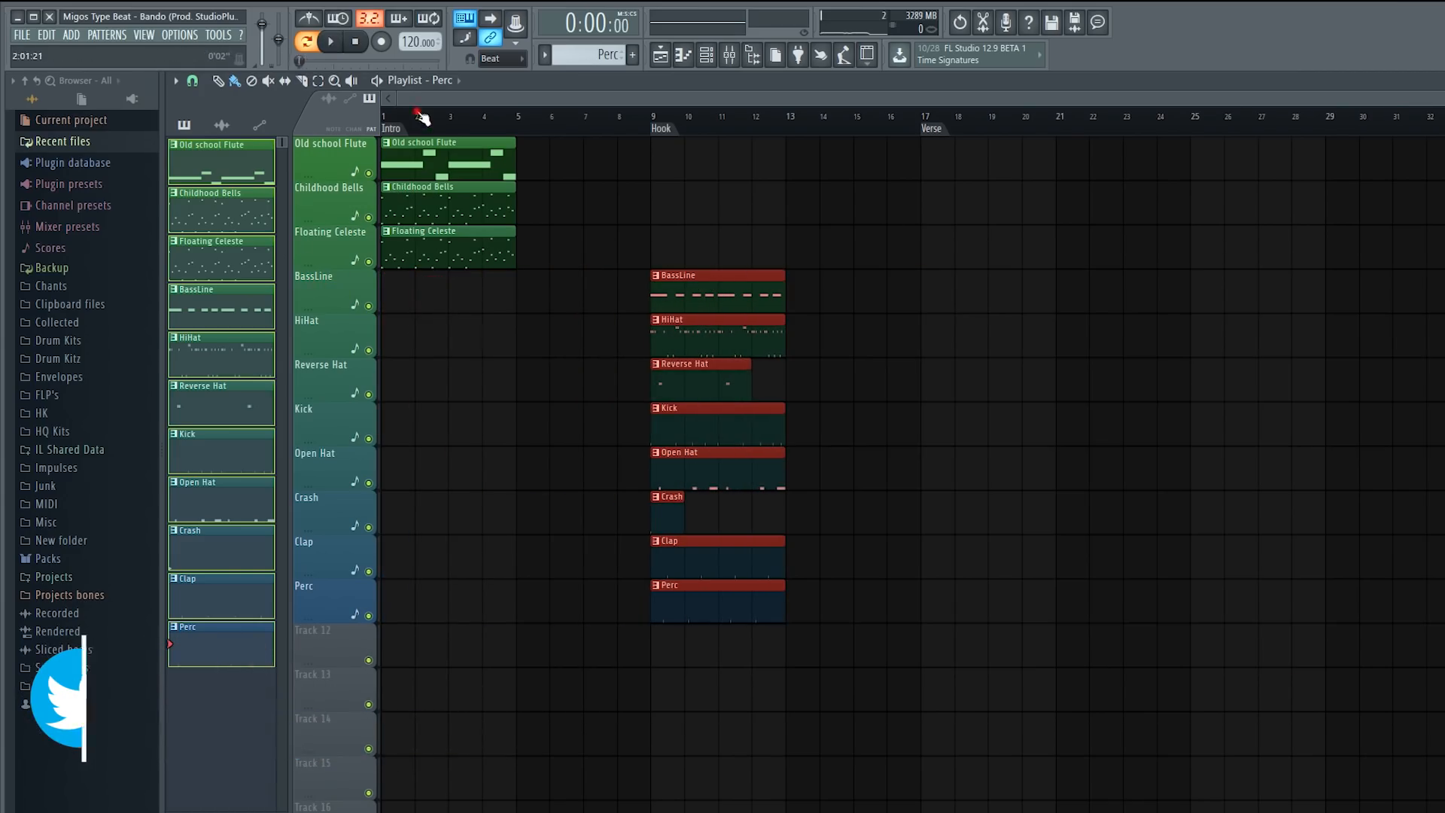
{"action": "left_click_drag", "start_coordinate": [436, 162], "coordinate": [712, 183]}
- Duplicate the Floating Celeste clip to bar 5 and move the Childhood Bells clip to the Hook at bar 9
{"action": "left_click_drag", "start_coordinate": [448, 199], "coordinate": [571, 205]}
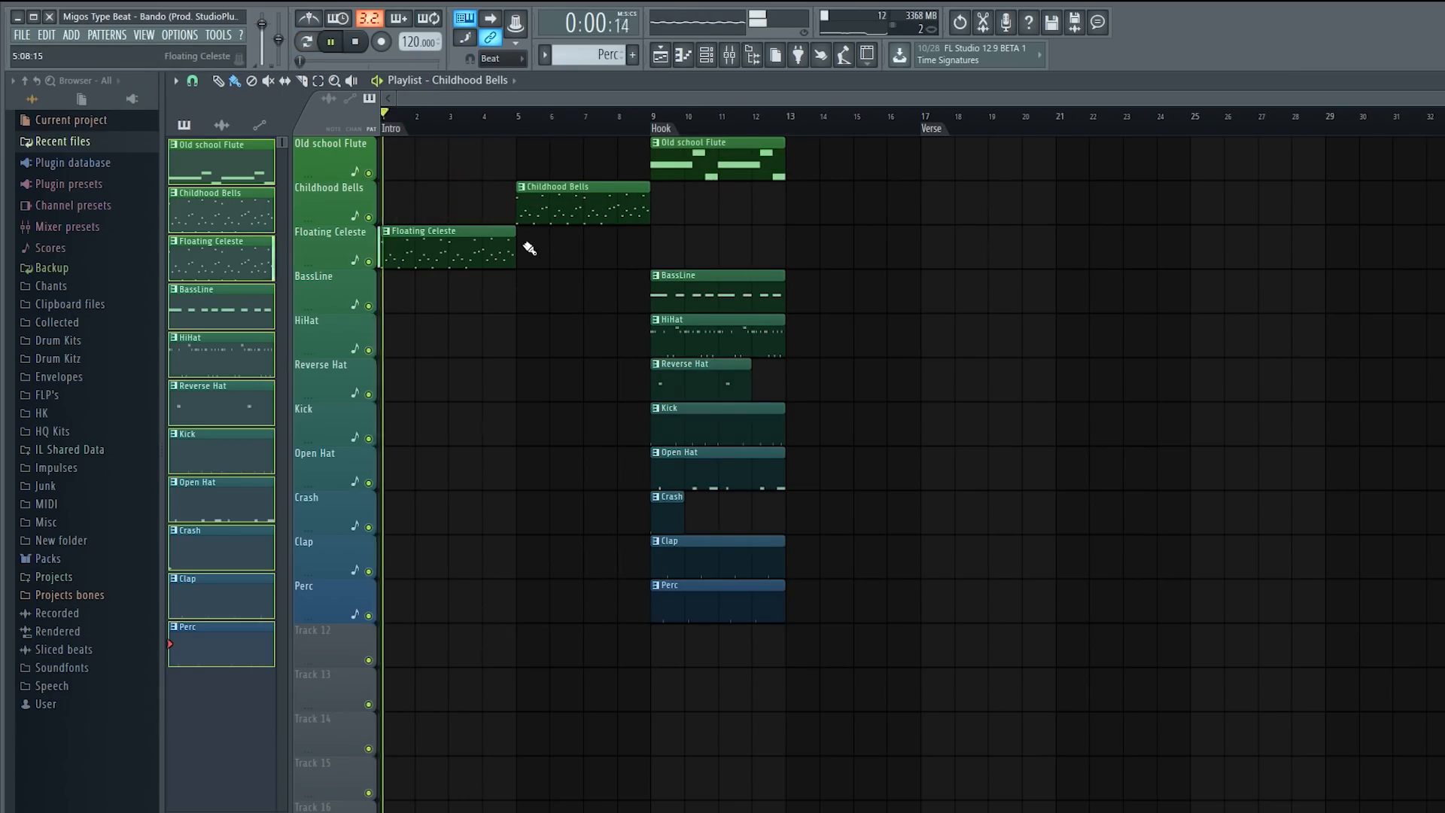
{"action": "left_click", "coordinate": [500, 252]}
{"action": "key", "text": "ctrl+b"}
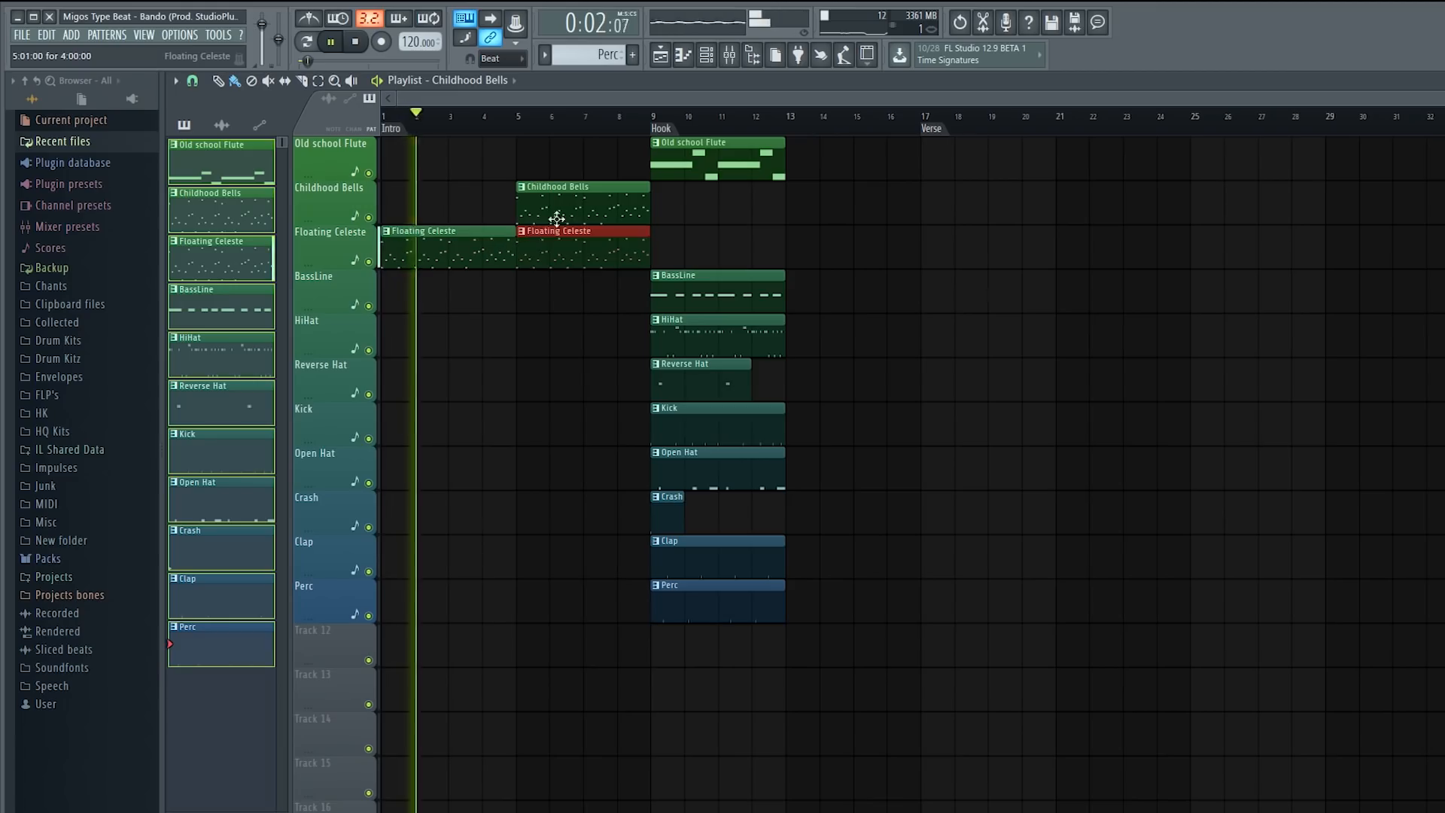
{"action": "left_click_drag", "start_coordinate": [555, 216], "coordinate": [706, 200]}
{"action": "key", "text": "space"}
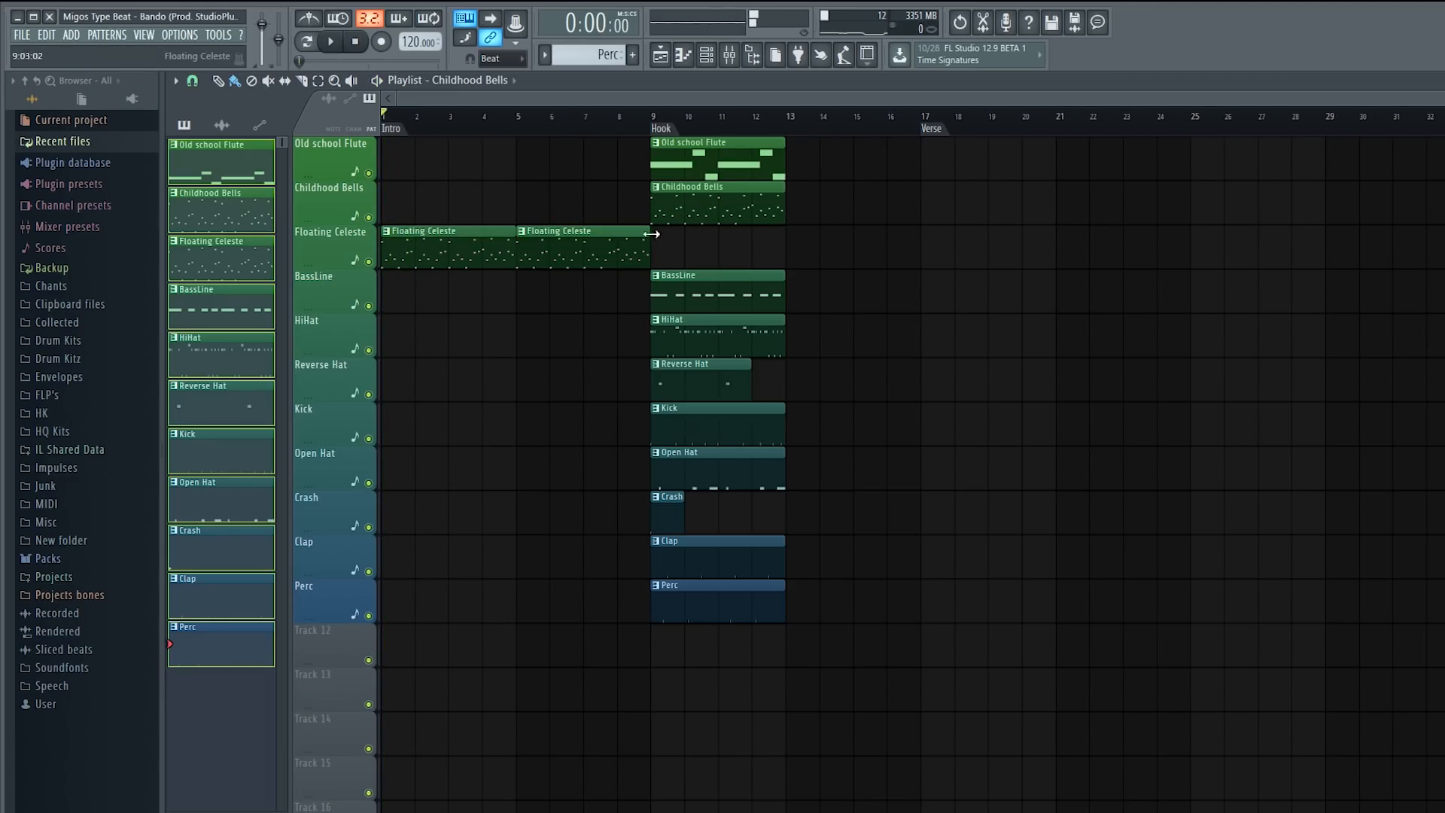
- Repeat Floating Celeste through the Hook and duplicate all other Hook clips to bar 13, filling the section up to the Verse
{"action": "key", "text": "ctrl+b"}
{"action": "key", "text": "ctrl+b"}
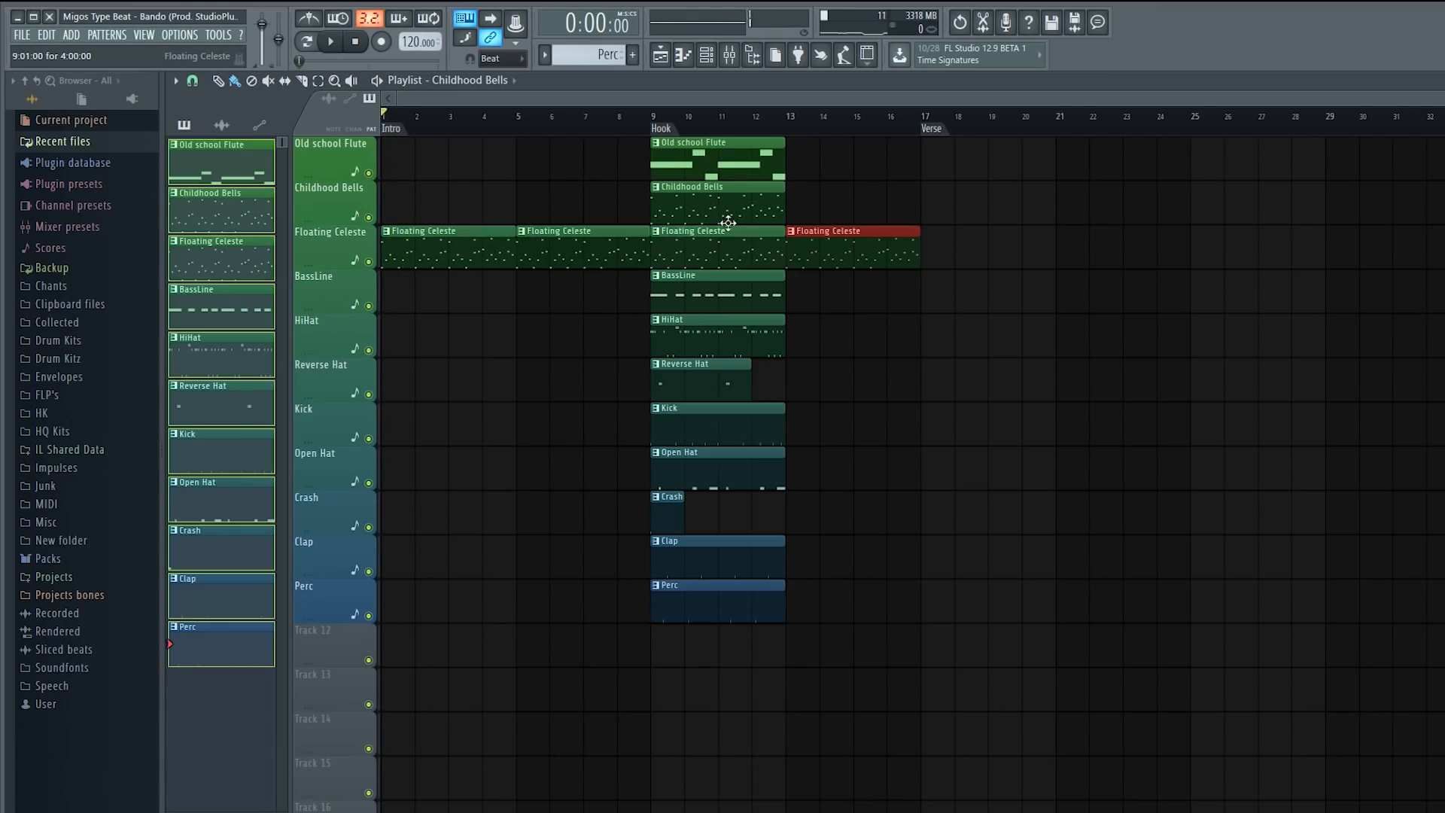
{"action": "left_click_drag", "start_coordinate": [745, 207], "coordinate": [741, 211]}
{"action": "key", "text": "ctrl+b"}
{"action": "left_click_drag", "start_coordinate": [727, 269], "coordinate": [661, 667]}
{"action": "key", "text": "ctrl+b"}
{"action": "key", "text": "space"}
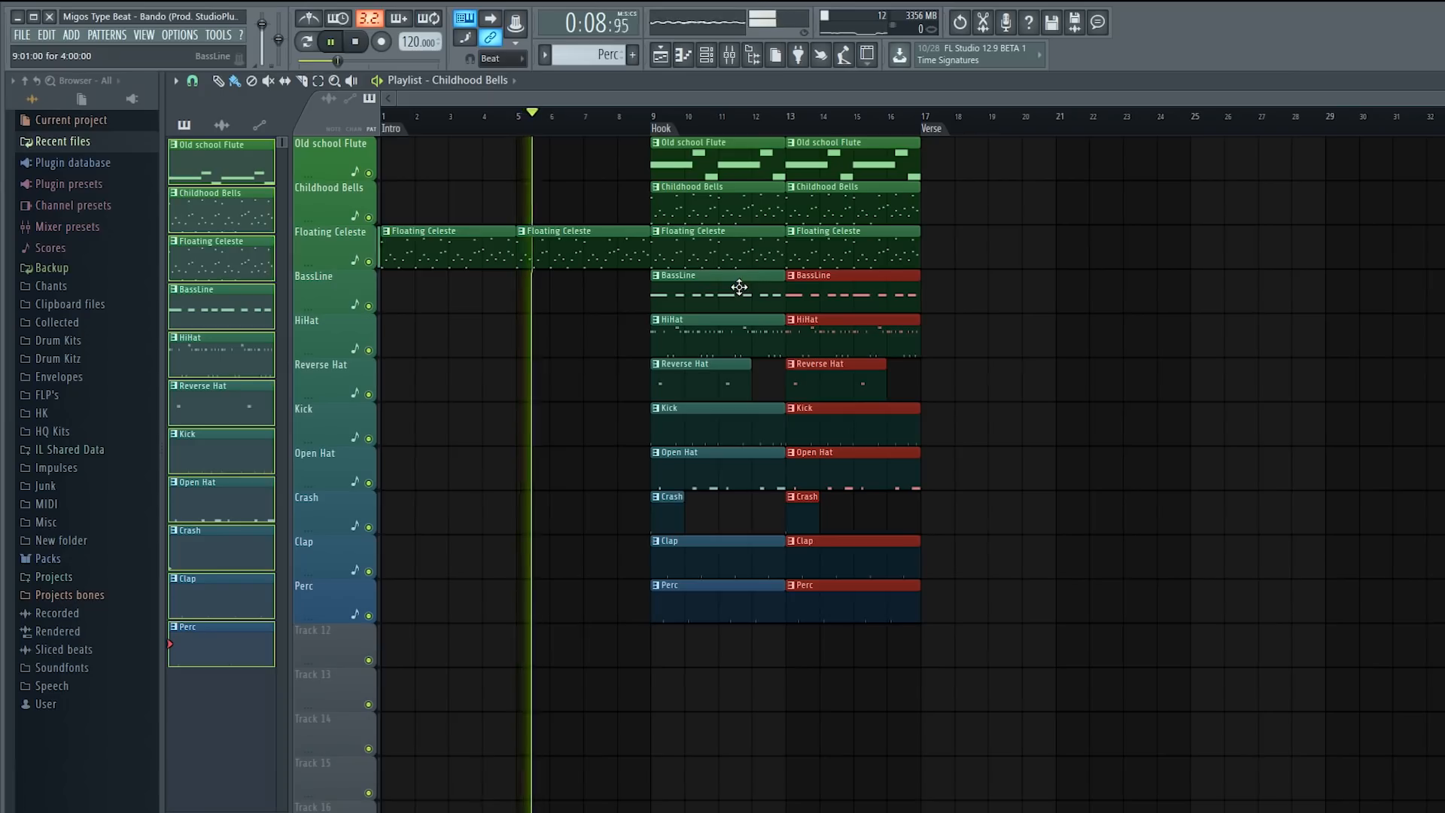
- Place the Crash channel's sample as an audio clip on playlist Track 12 at bar 9
{"action": "left_click", "coordinate": [707, 55]}
{"action": "left_click", "coordinate": [355, 41]}
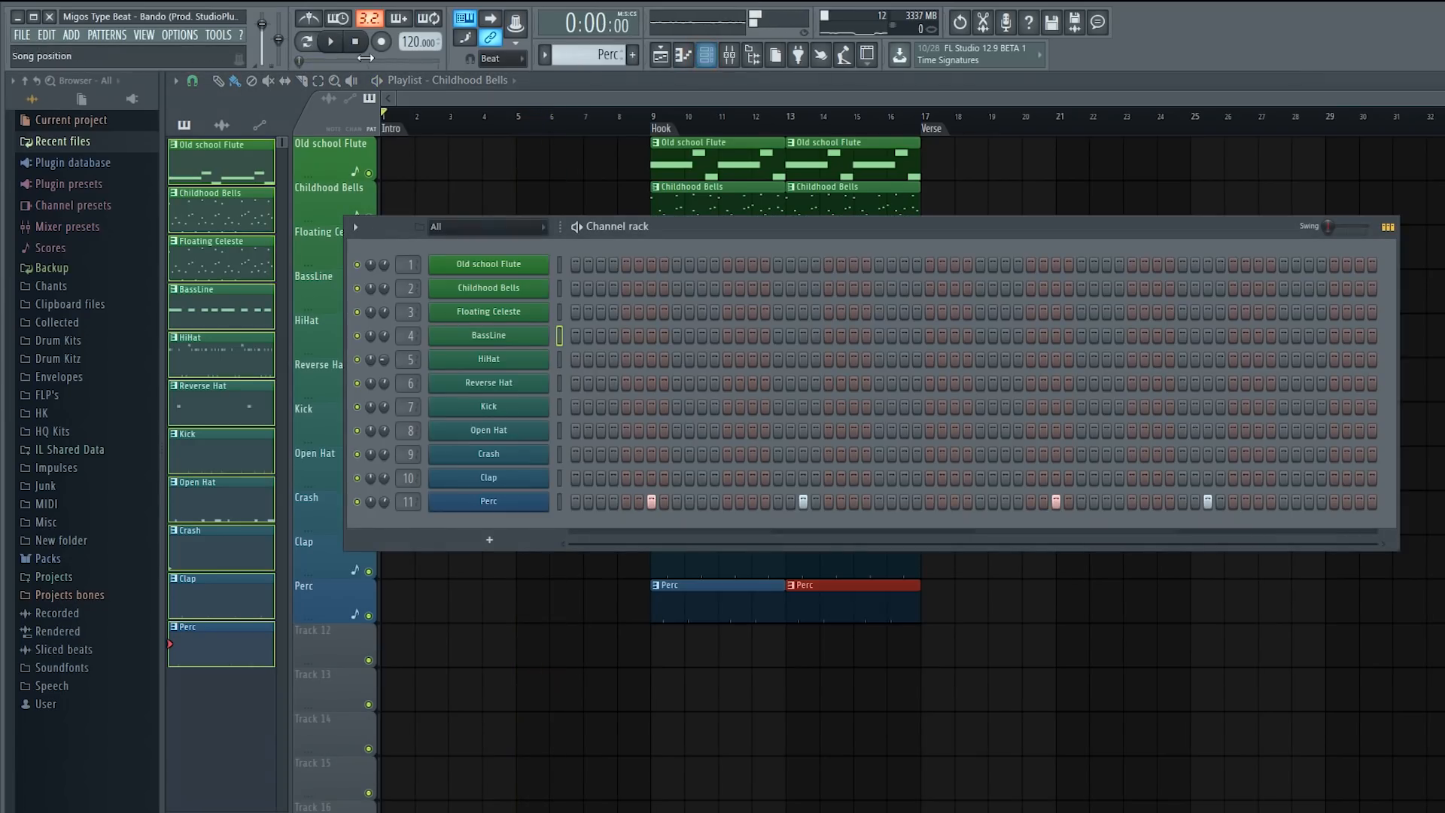
{"action": "left_click", "coordinate": [509, 454]}
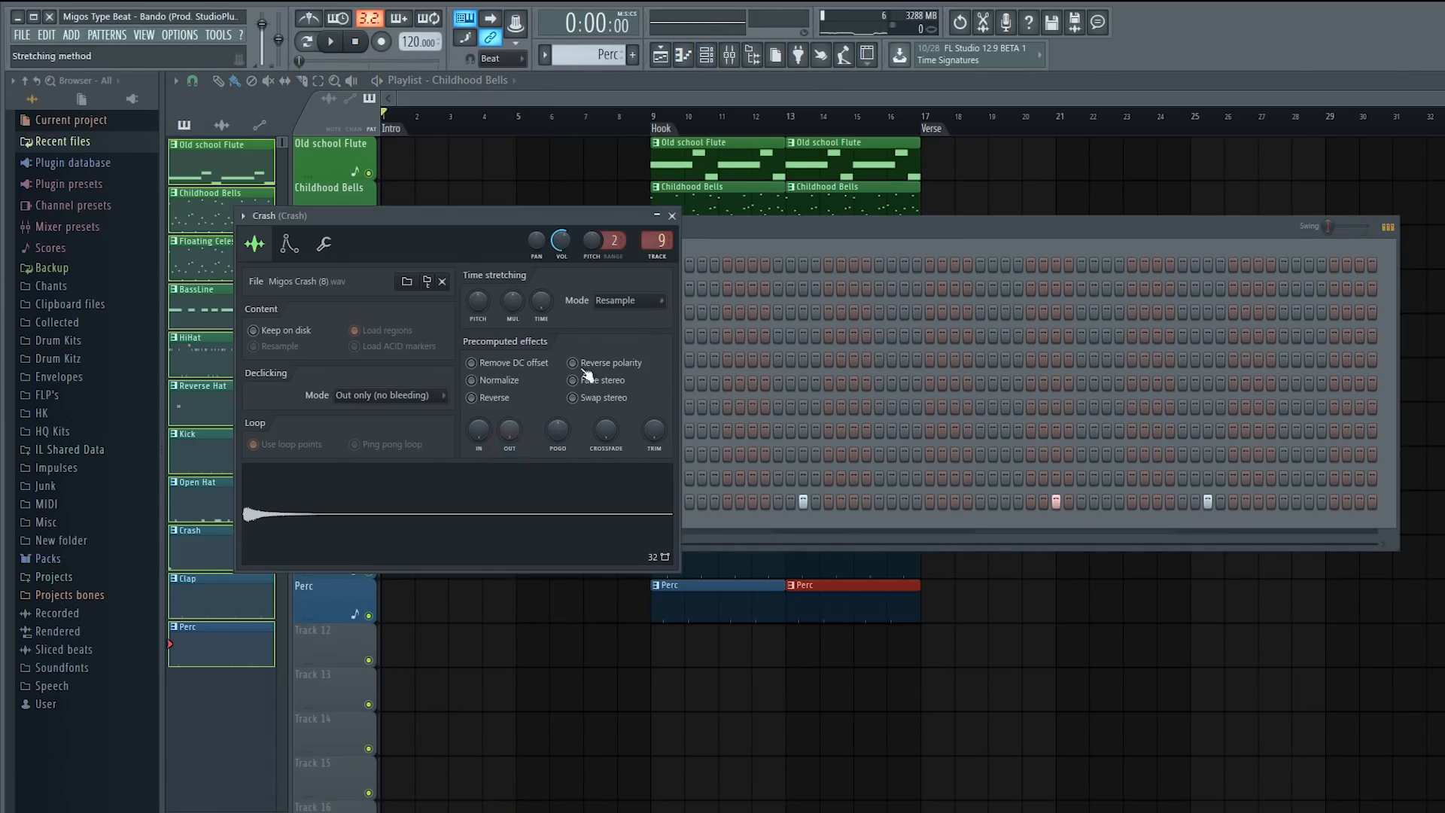
{"action": "left_click_drag", "start_coordinate": [605, 606], "coordinate": [658, 645]}
- Reverse the Migos Crash (8) clip and, with playlist snapping set to Events, move it so it ends at the Hook marker
{"action": "double_click", "coordinate": [689, 646]}
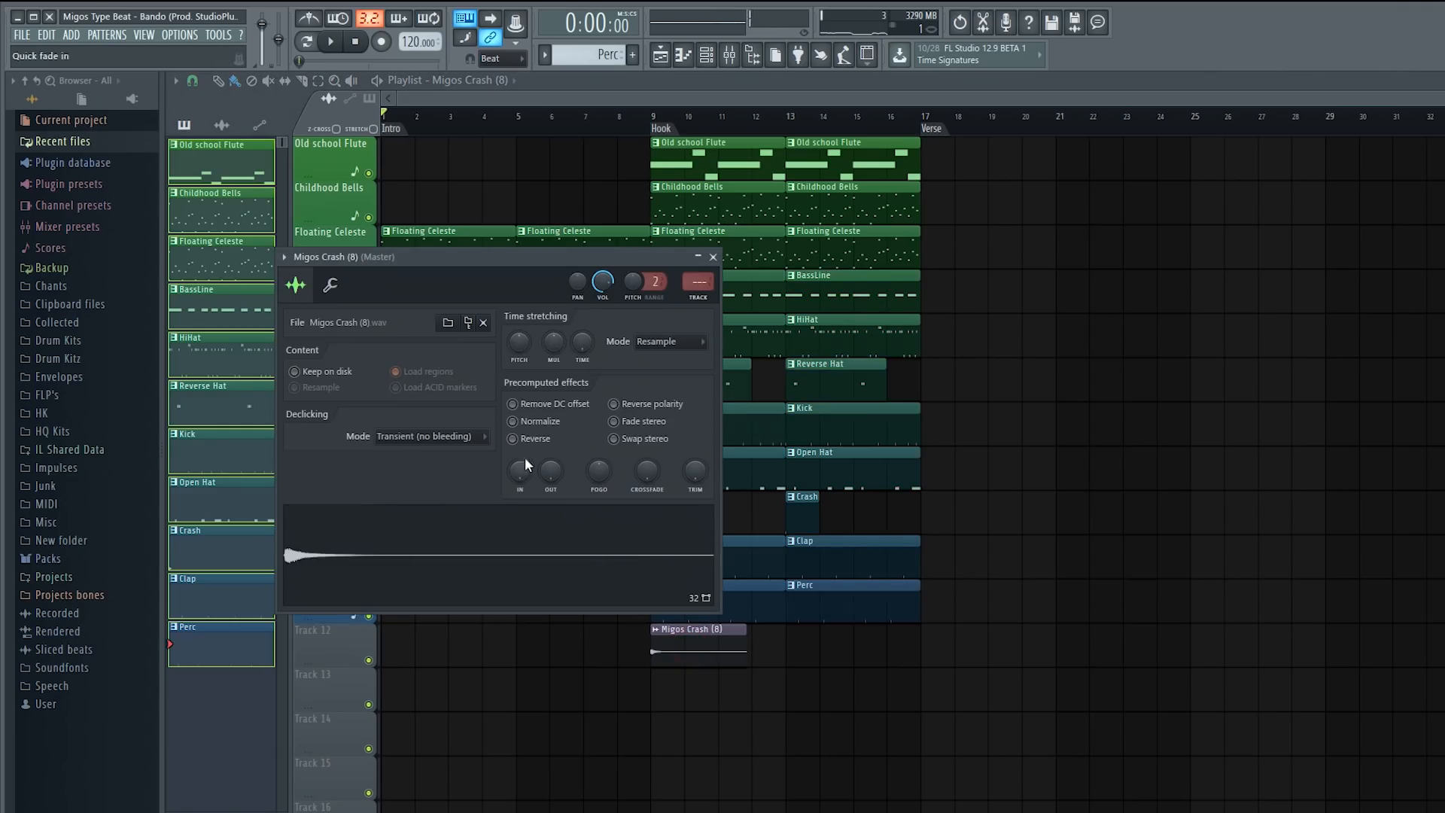
{"action": "left_click_drag", "start_coordinate": [716, 652], "coordinate": [590, 652]}
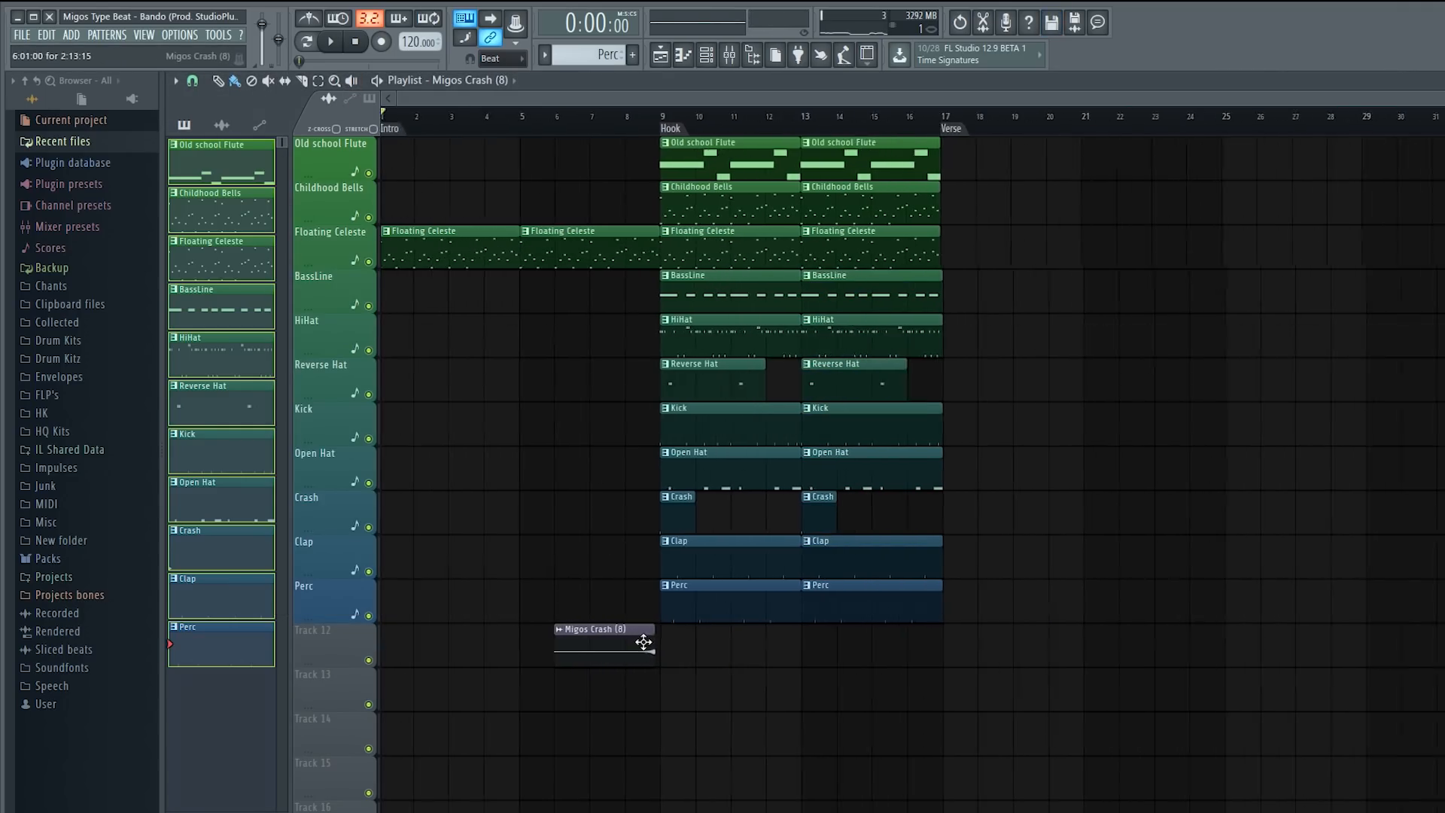
{"action": "scroll", "coordinate": [648, 642], "scroll_direction": "up", "scroll_amount": 6, "text": "ctrl"}
{"action": "scroll", "coordinate": [654, 642], "scroll_direction": "up", "scroll_amount": 3, "text": "ctrl"}
{"action": "left_click_drag", "start_coordinate": [675, 99], "coordinate": [664, 99]}
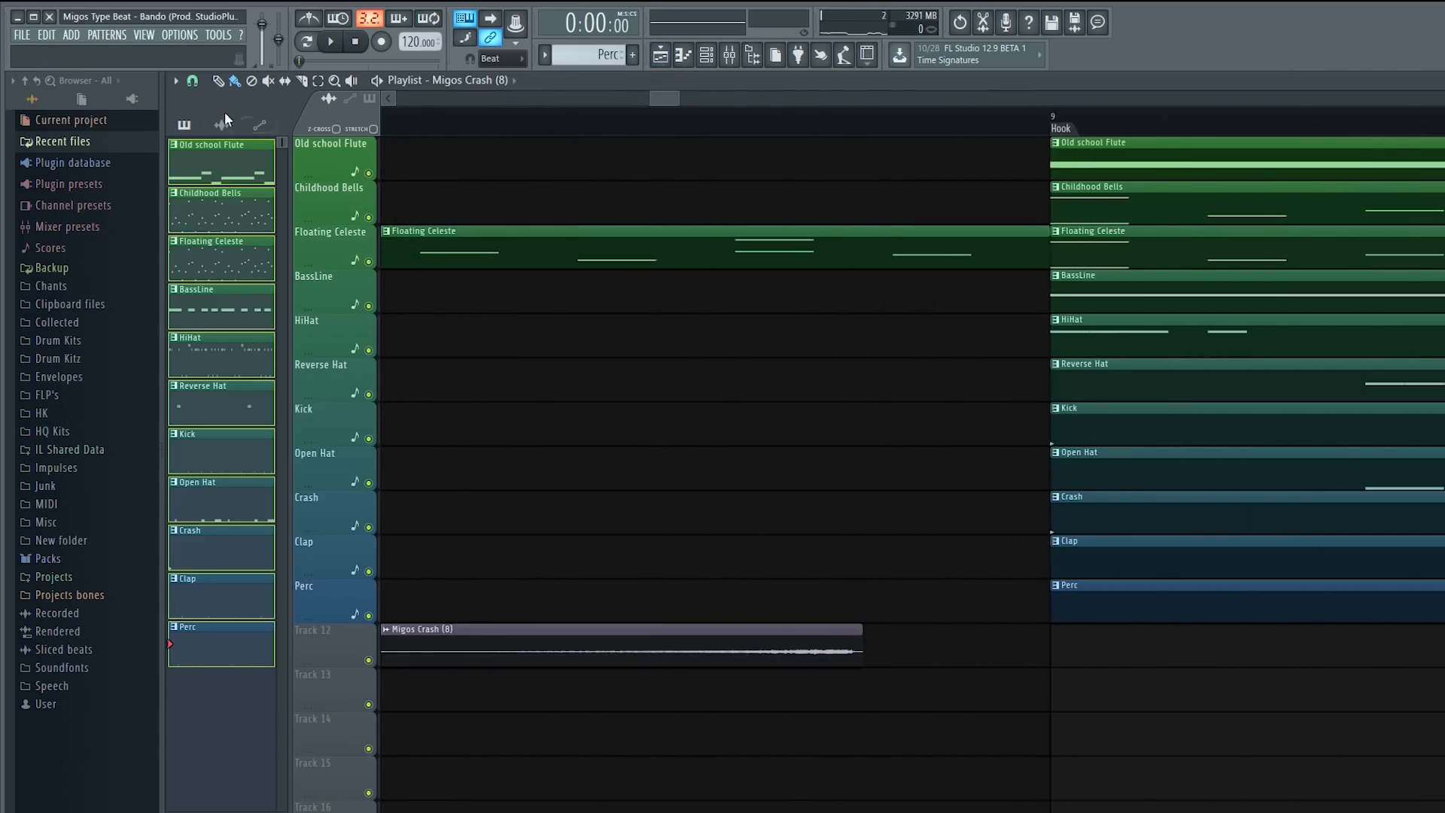
{"action": "left_click", "coordinate": [192, 80]}
{"action": "left_click", "coordinate": [215, 343]}
{"action": "left_click_drag", "start_coordinate": [850, 658], "coordinate": [924, 655]}
{"action": "left_click_drag", "start_coordinate": [1019, 653], "coordinate": [1019, 653]}
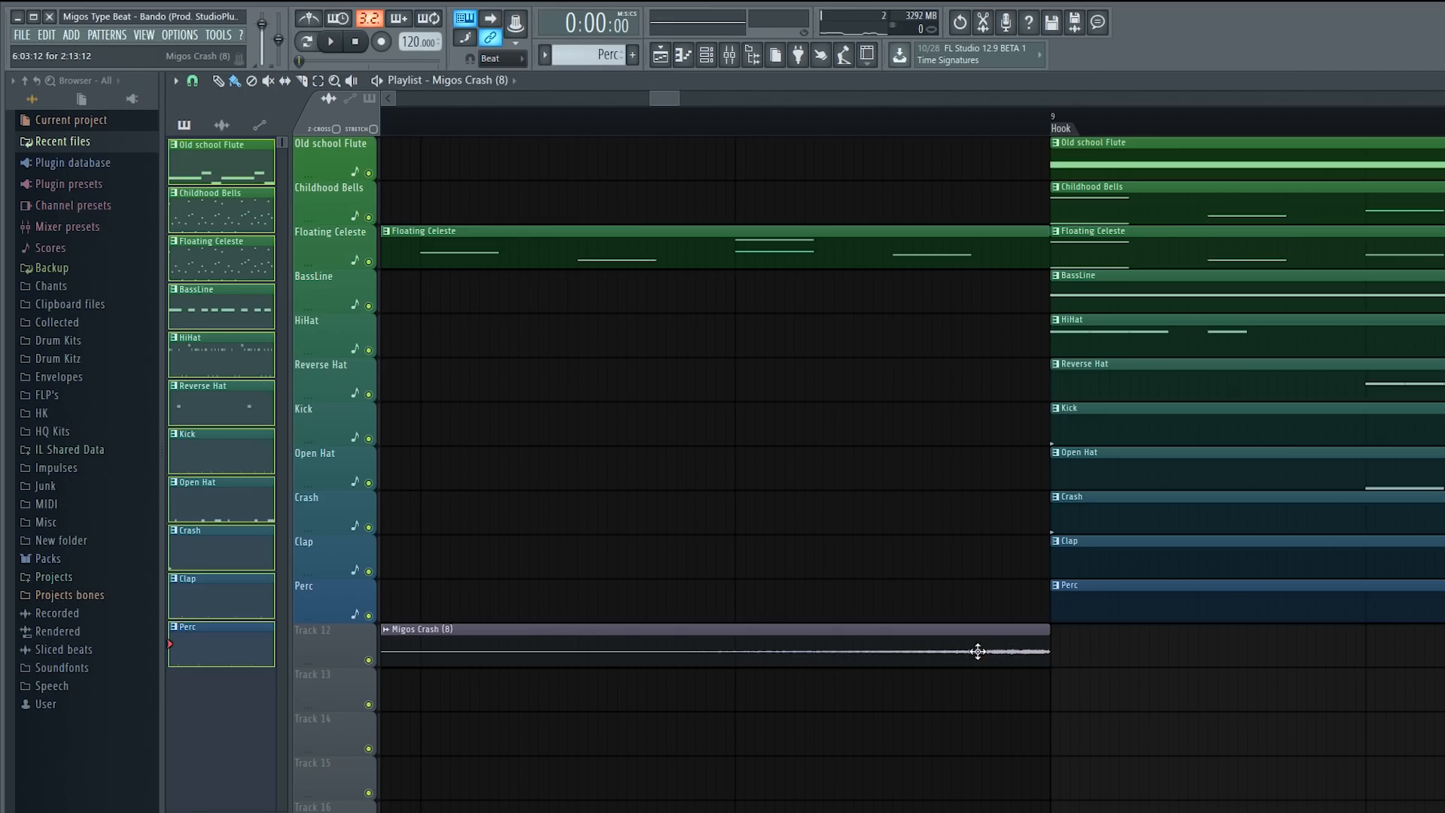
- Lower the reversed crash clip's channel volume while playing the Intro's transition into the Hook
{"action": "double_click", "coordinate": [914, 642]}
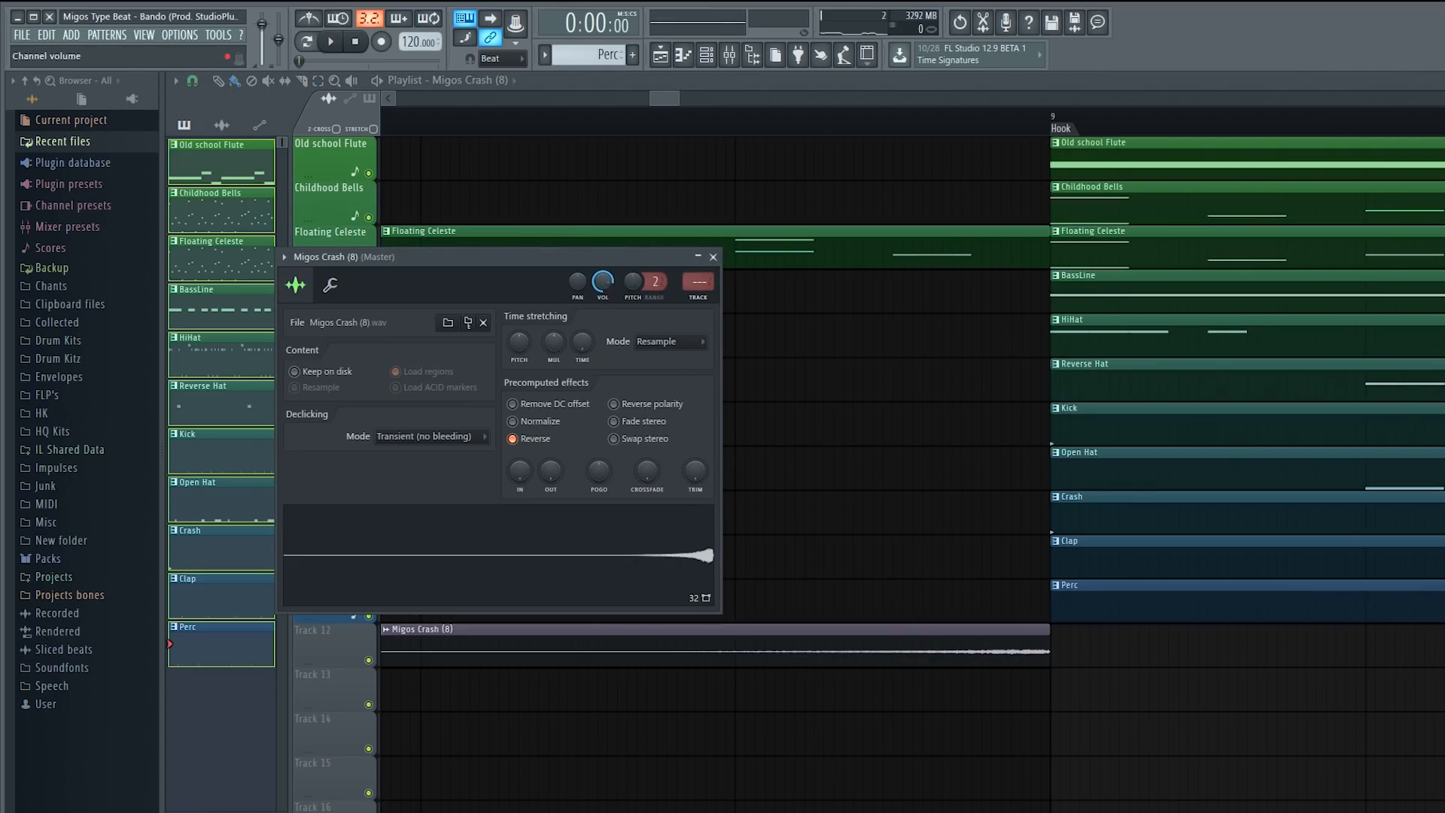
{"action": "left_click_drag", "start_coordinate": [648, 100], "coordinate": [396, 100]}
{"action": "key", "text": "space"}
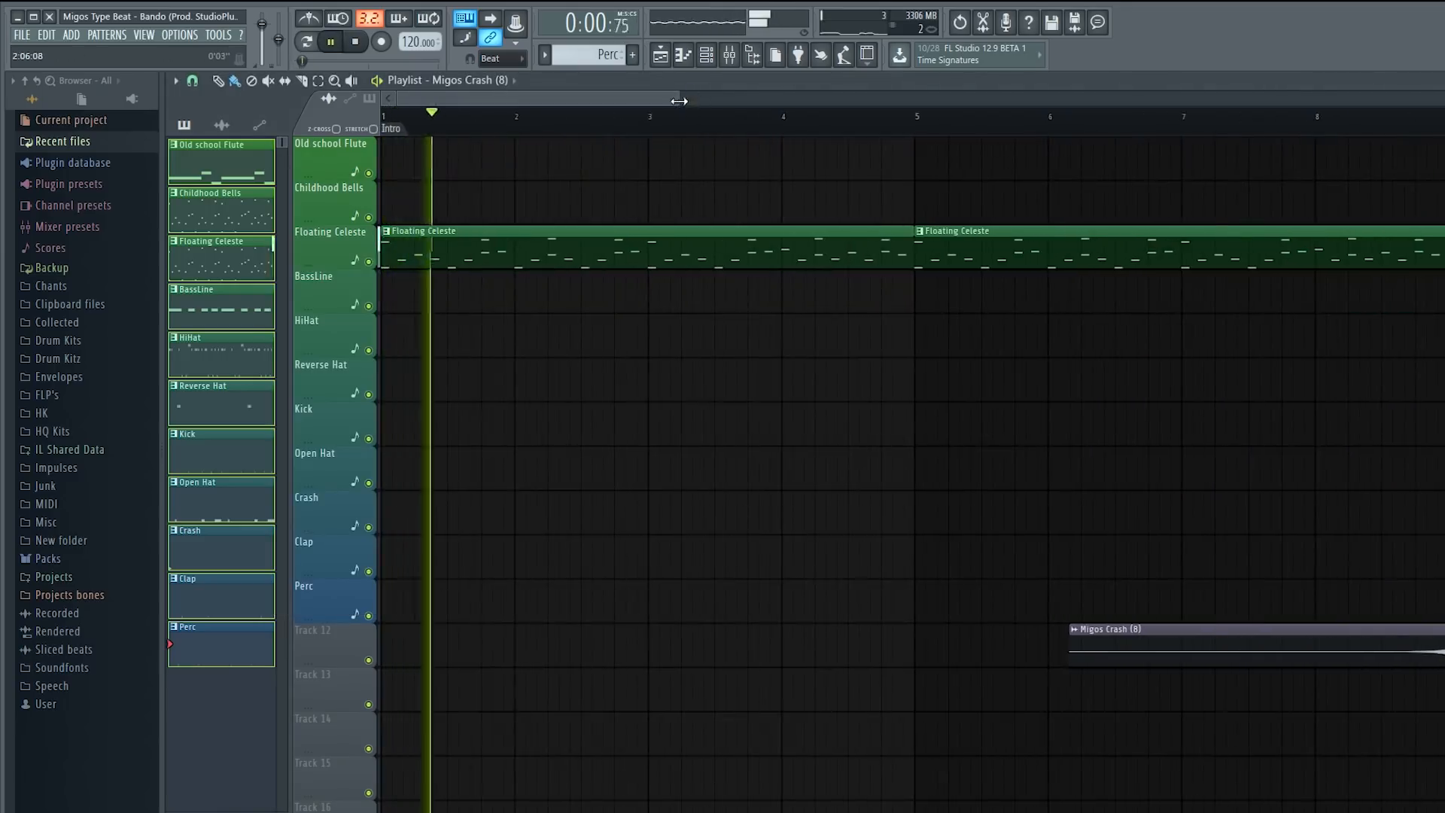
{"action": "left_click_drag", "start_coordinate": [679, 101], "coordinate": [1120, 101]}
{"action": "left_click", "coordinate": [702, 117]}
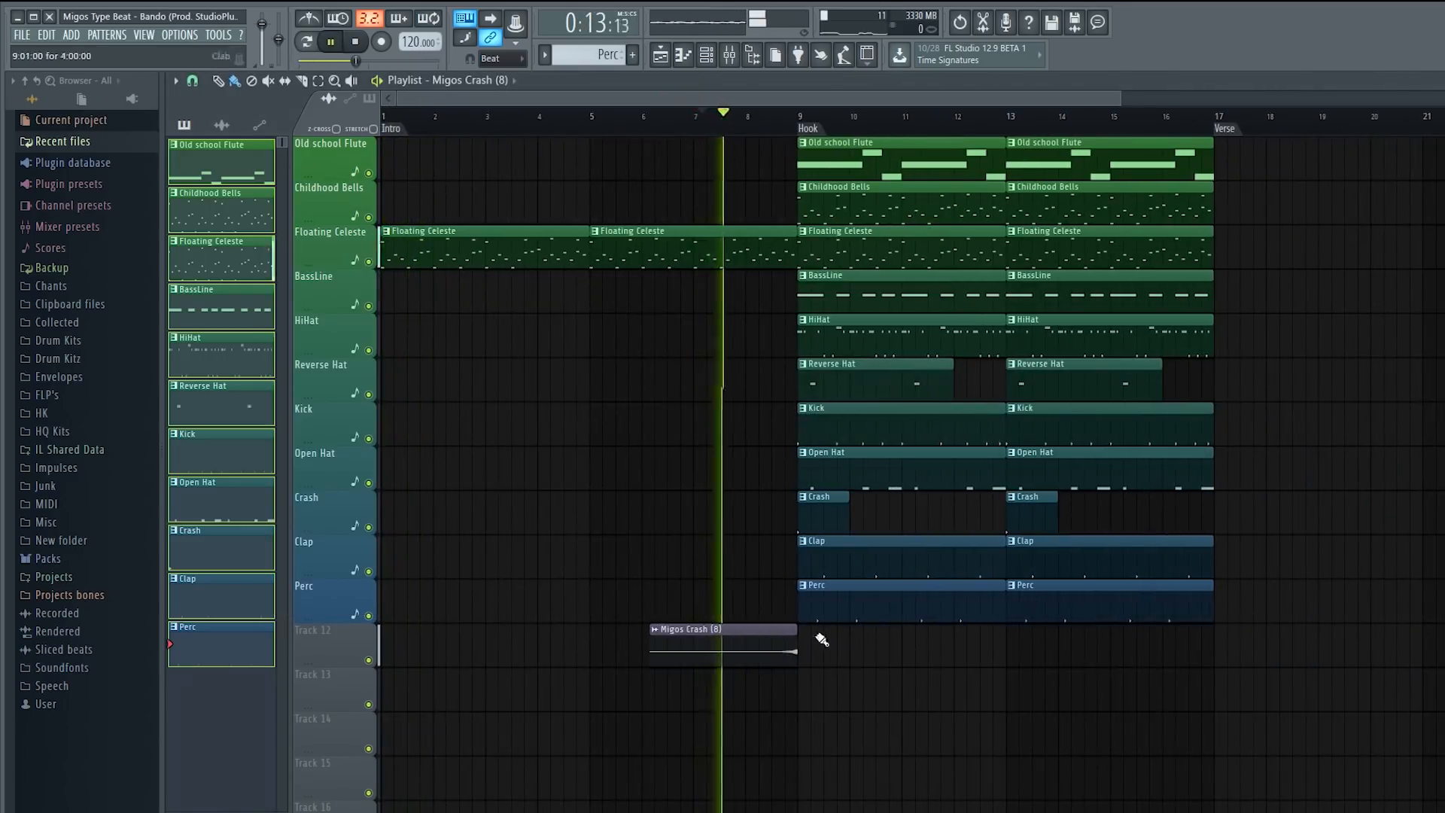
{"action": "double_click", "coordinate": [774, 652]}
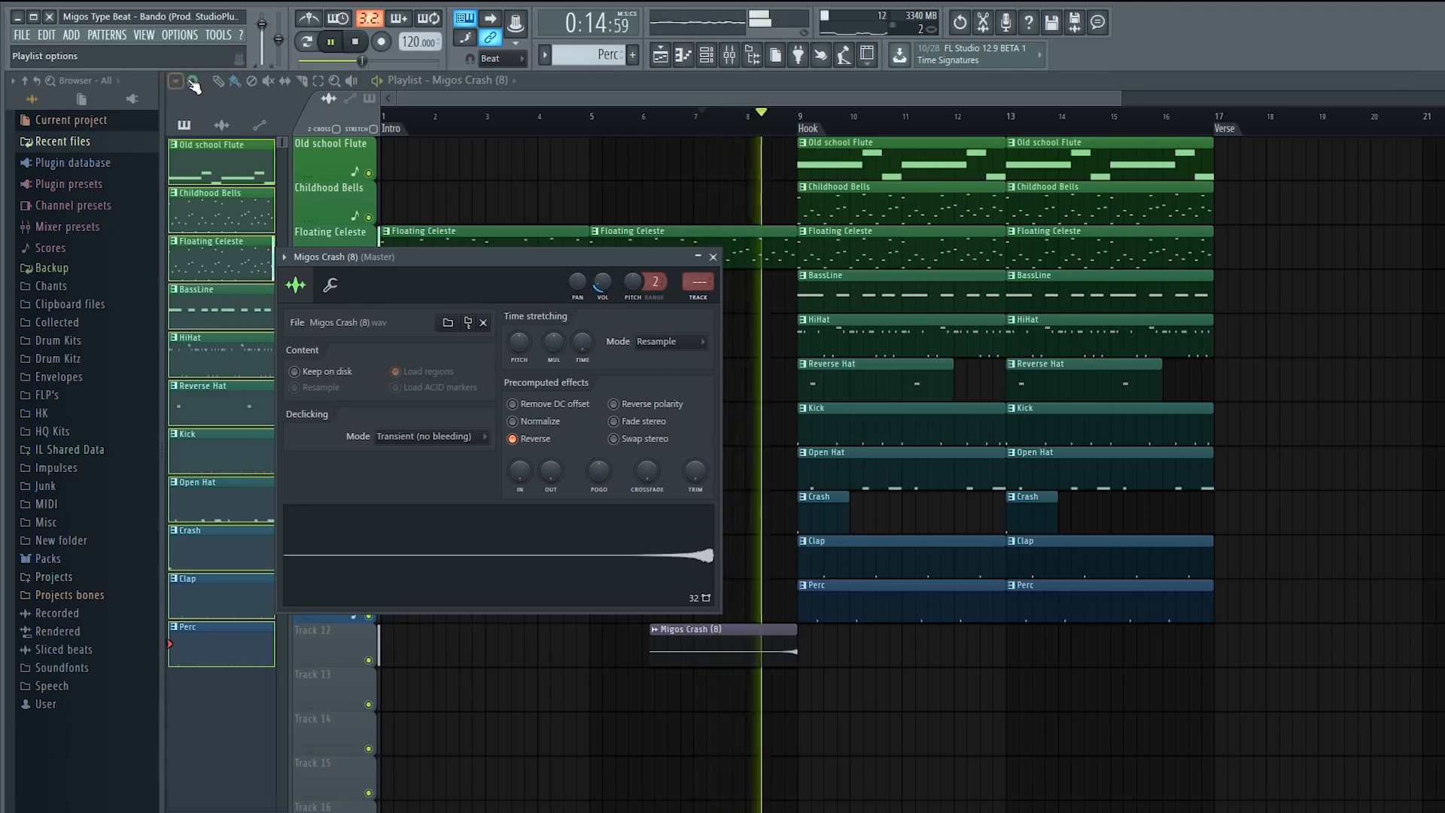
- Switch the playlist snapping to a beat fraction and replay the arrangement from the Hook marker at bar 9
{"action": "left_click", "coordinate": [193, 81]}
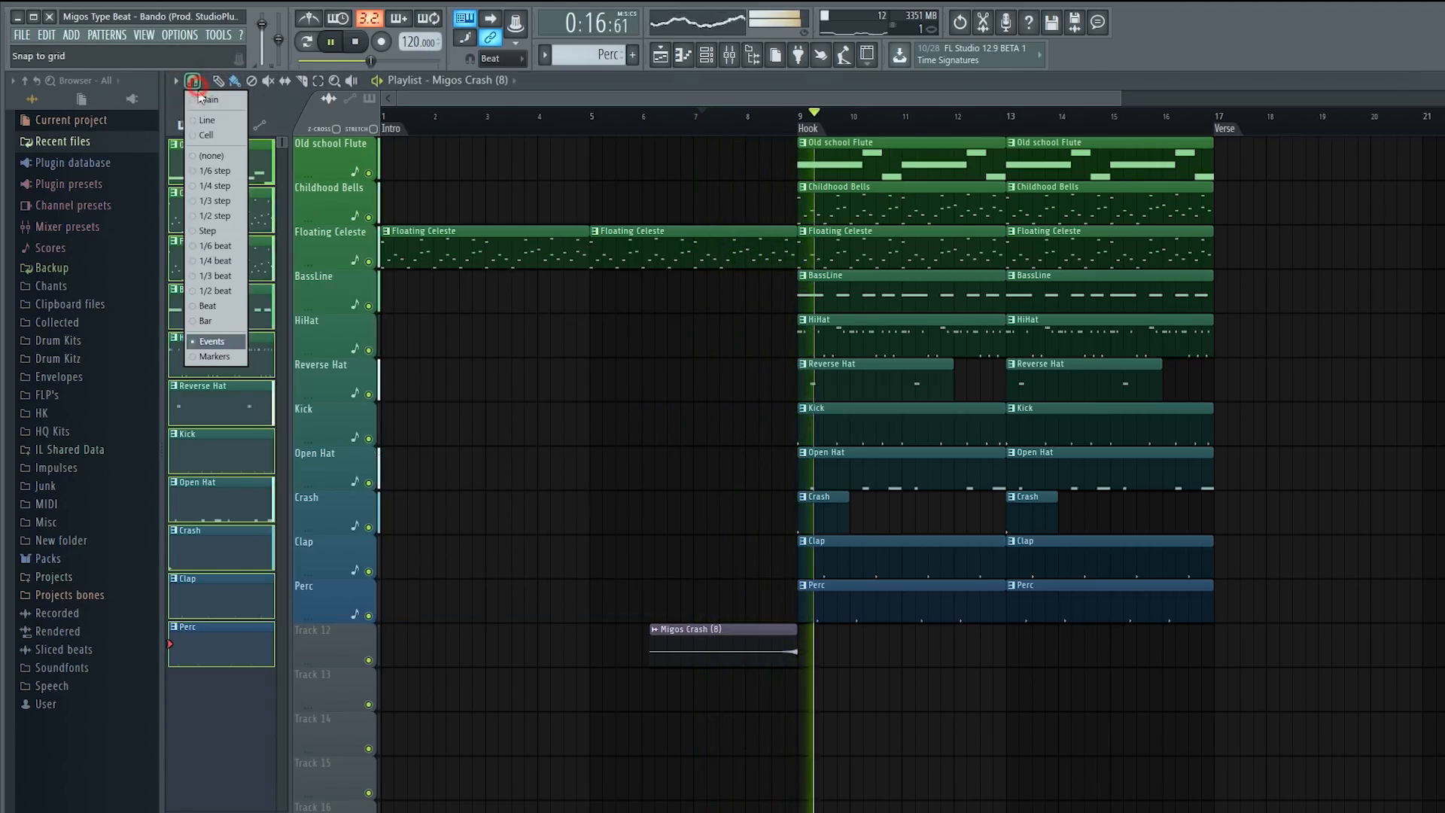
{"action": "left_click", "coordinate": [220, 268]}
{"action": "left_click", "coordinate": [798, 118]}
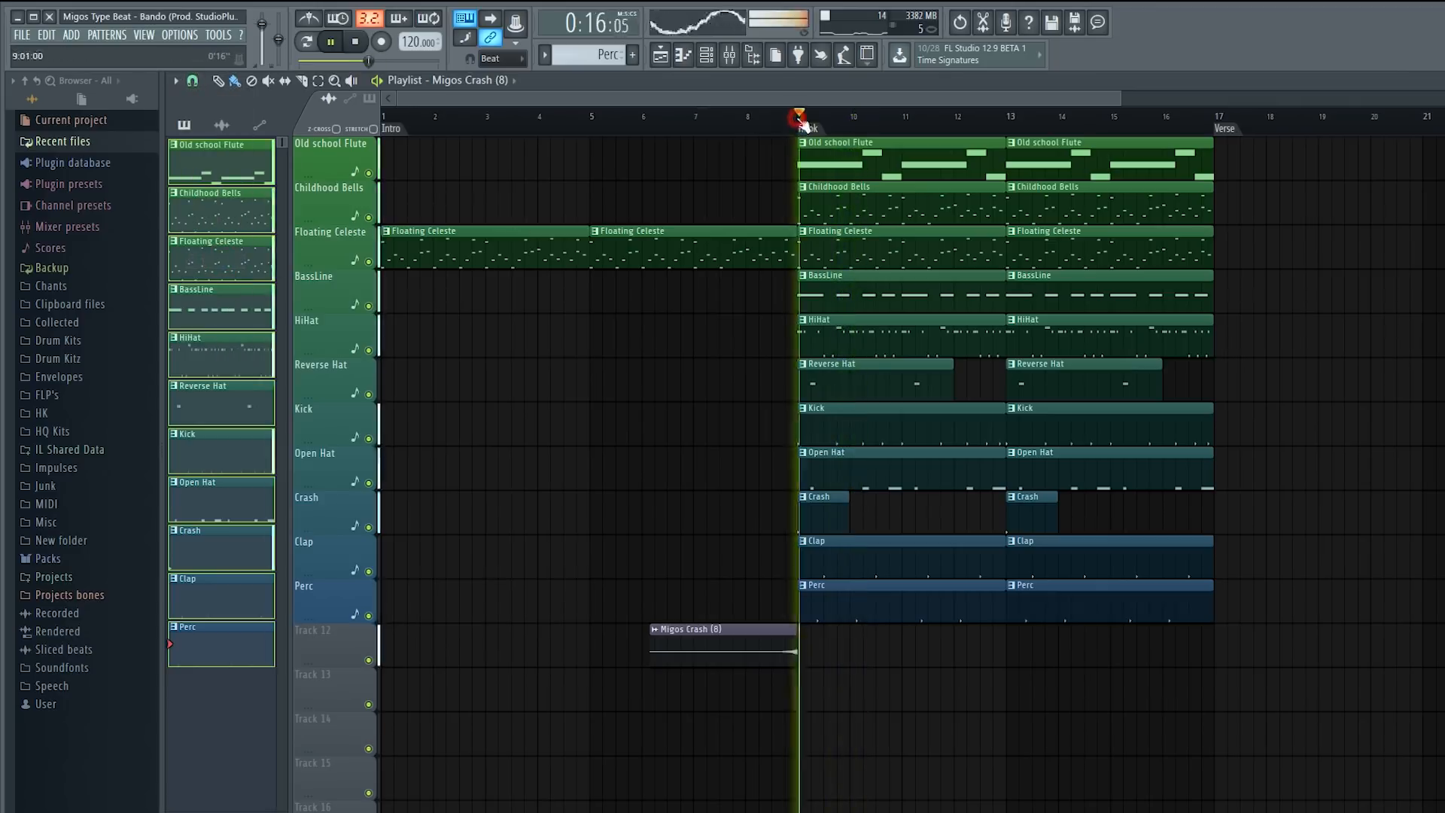
- Duplicate all the Hook's pattern clips from bars 9–17 so the copies start at the Verse marker at bar 17
{"action": "left_click_drag", "start_coordinate": [1117, 99], "coordinate": [1379, 106]}
{"action": "key", "text": "space"}
{"action": "left_click_drag", "start_coordinate": [688, 708], "coordinate": [1162, 166]}
{"action": "key", "text": "ctrl+b"}
{"action": "left_click_drag", "start_coordinate": [1179, 100], "coordinate": [1394, 99]}
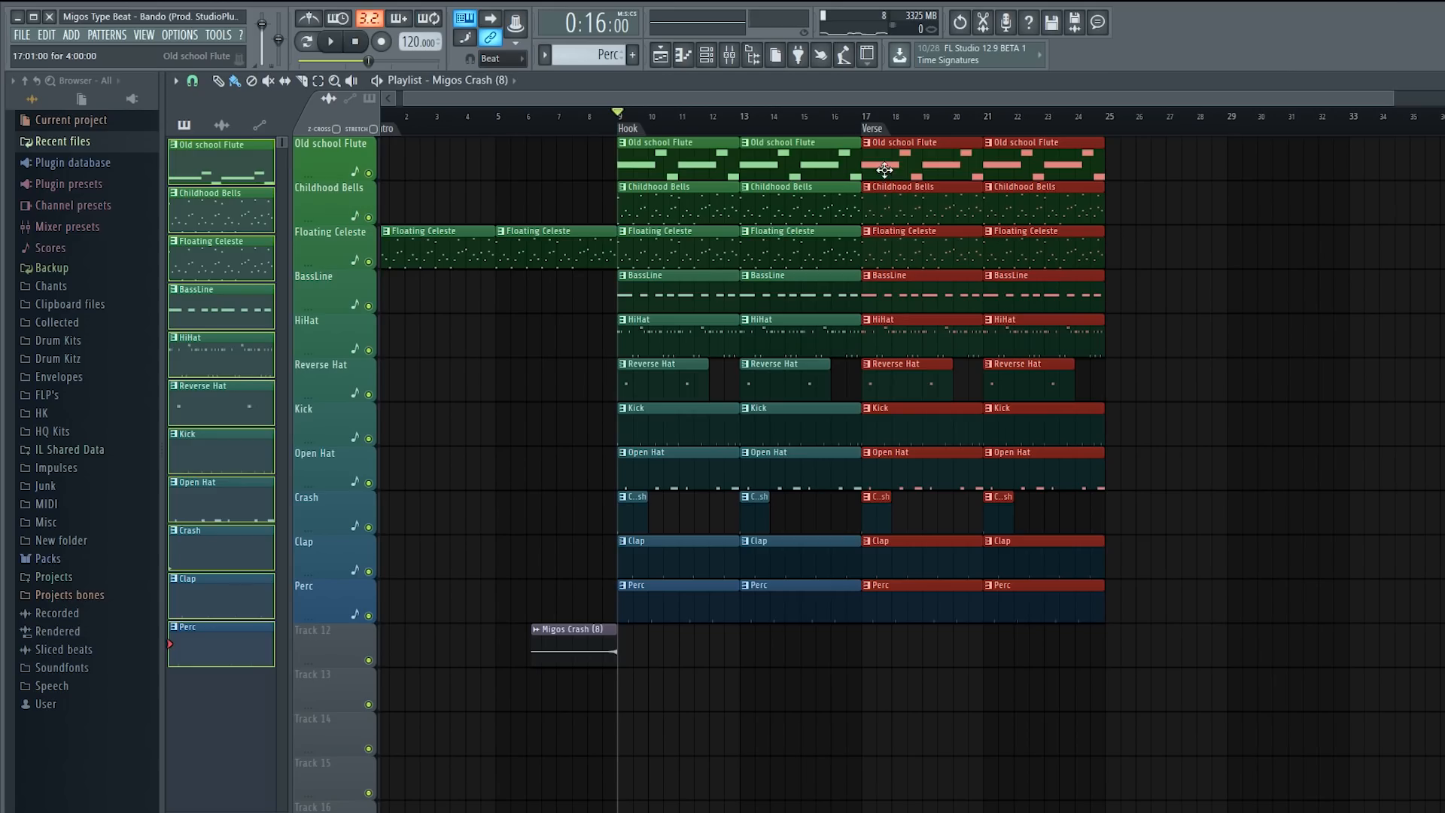
- Delete the Old school Flute, Childhood Bells, BassLine and HiHat clips from the Verse between bars 17 and 25
{"action": "right_click", "coordinate": [889, 171]}
{"action": "right_click", "coordinate": [1047, 167]}
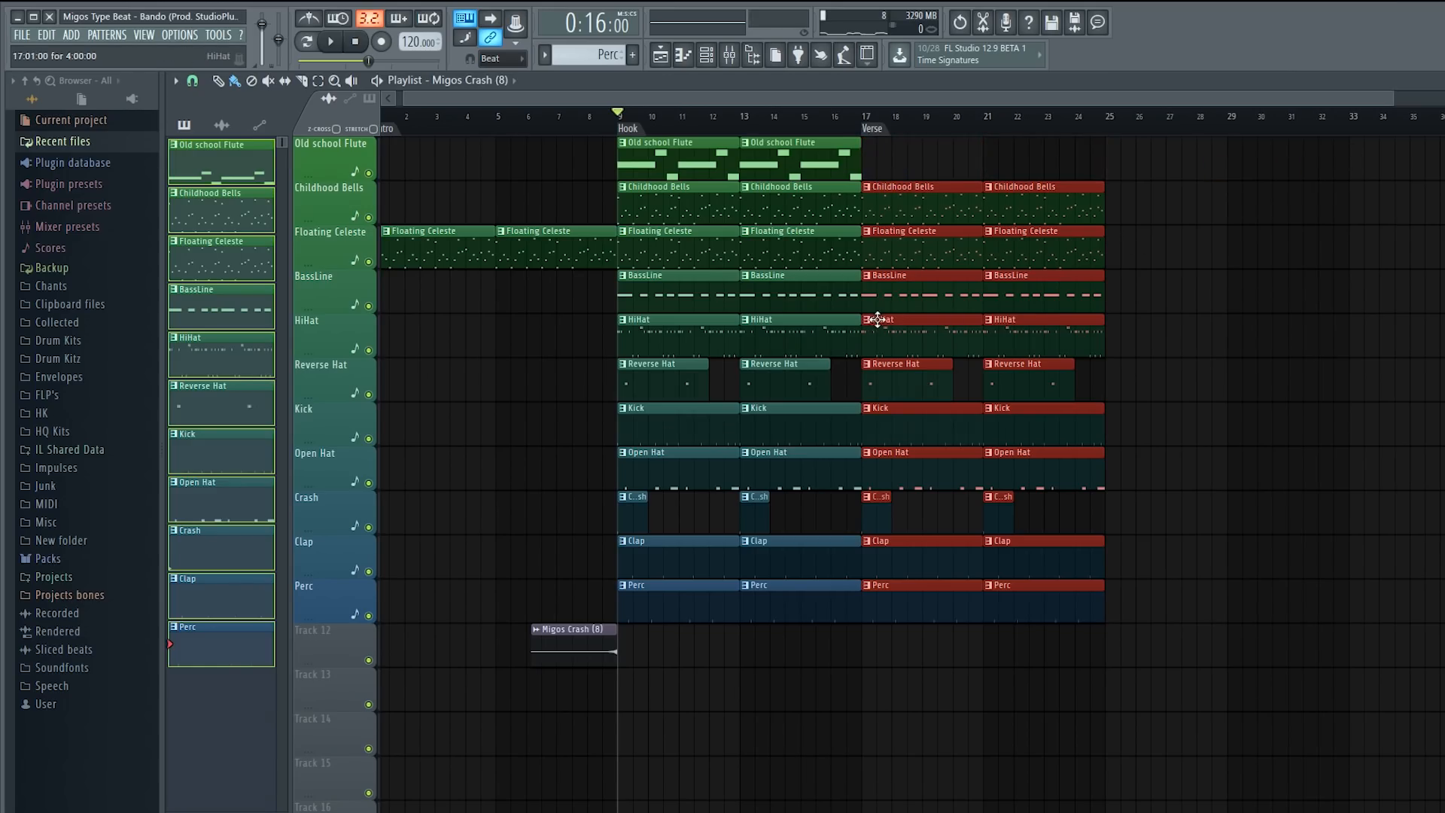
{"action": "right_click", "coordinate": [902, 216]}
{"action": "right_click", "coordinate": [1044, 205]}
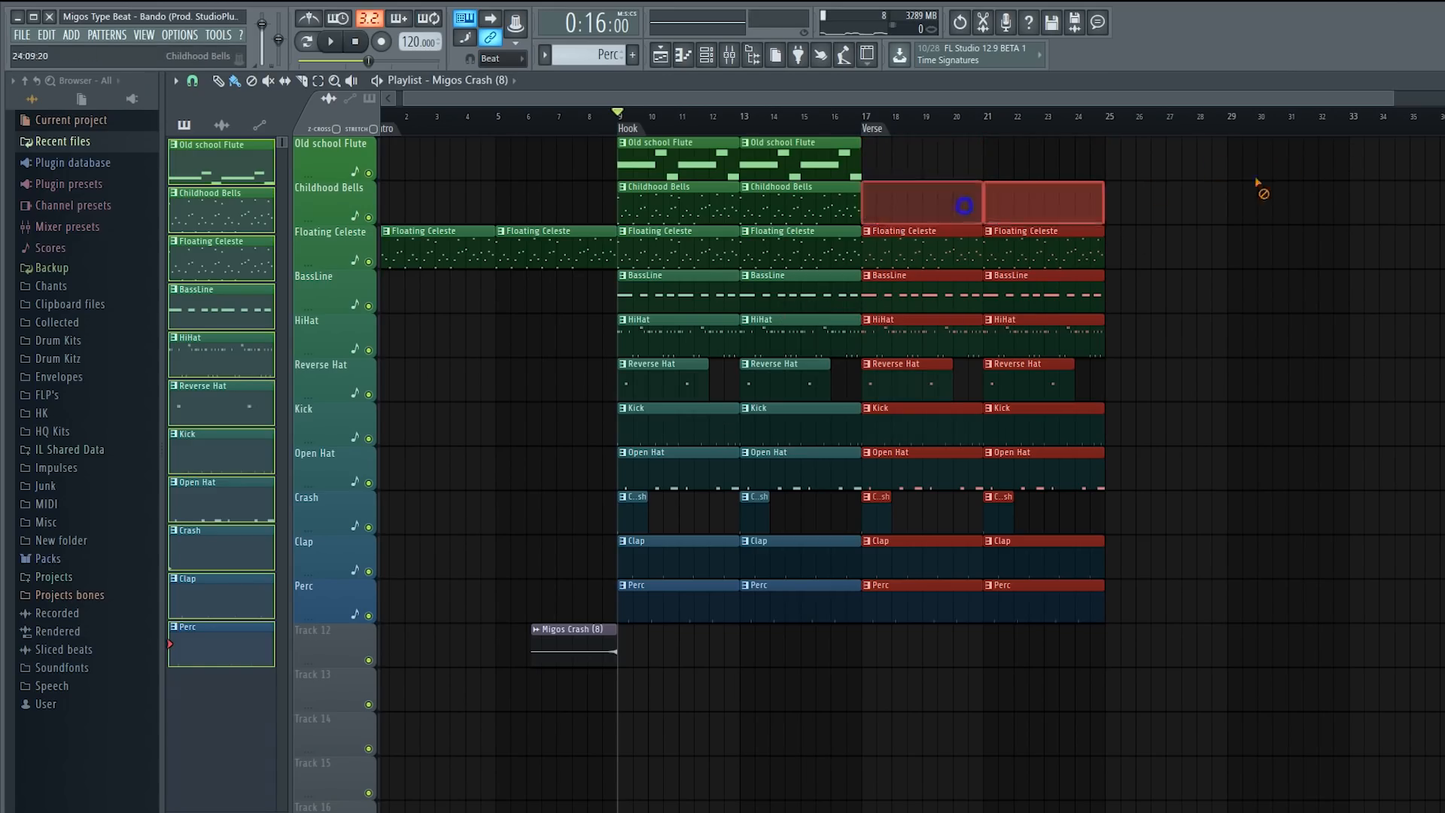
{"action": "scroll", "coordinate": [865, 263], "scroll_direction": "right", "scroll_amount": 5}
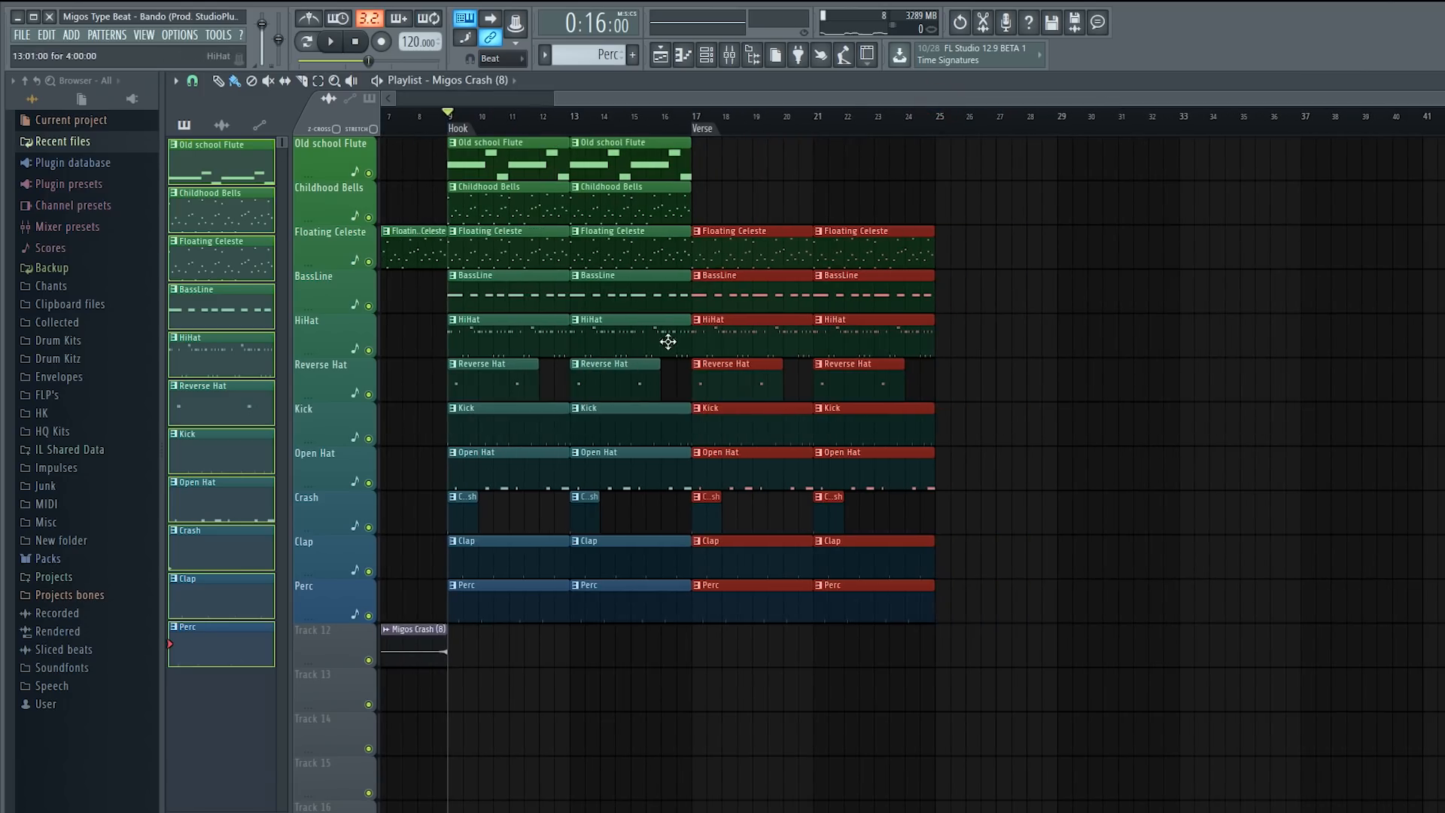
{"action": "right_click", "coordinate": [734, 293]}
{"action": "right_click", "coordinate": [874, 294]}
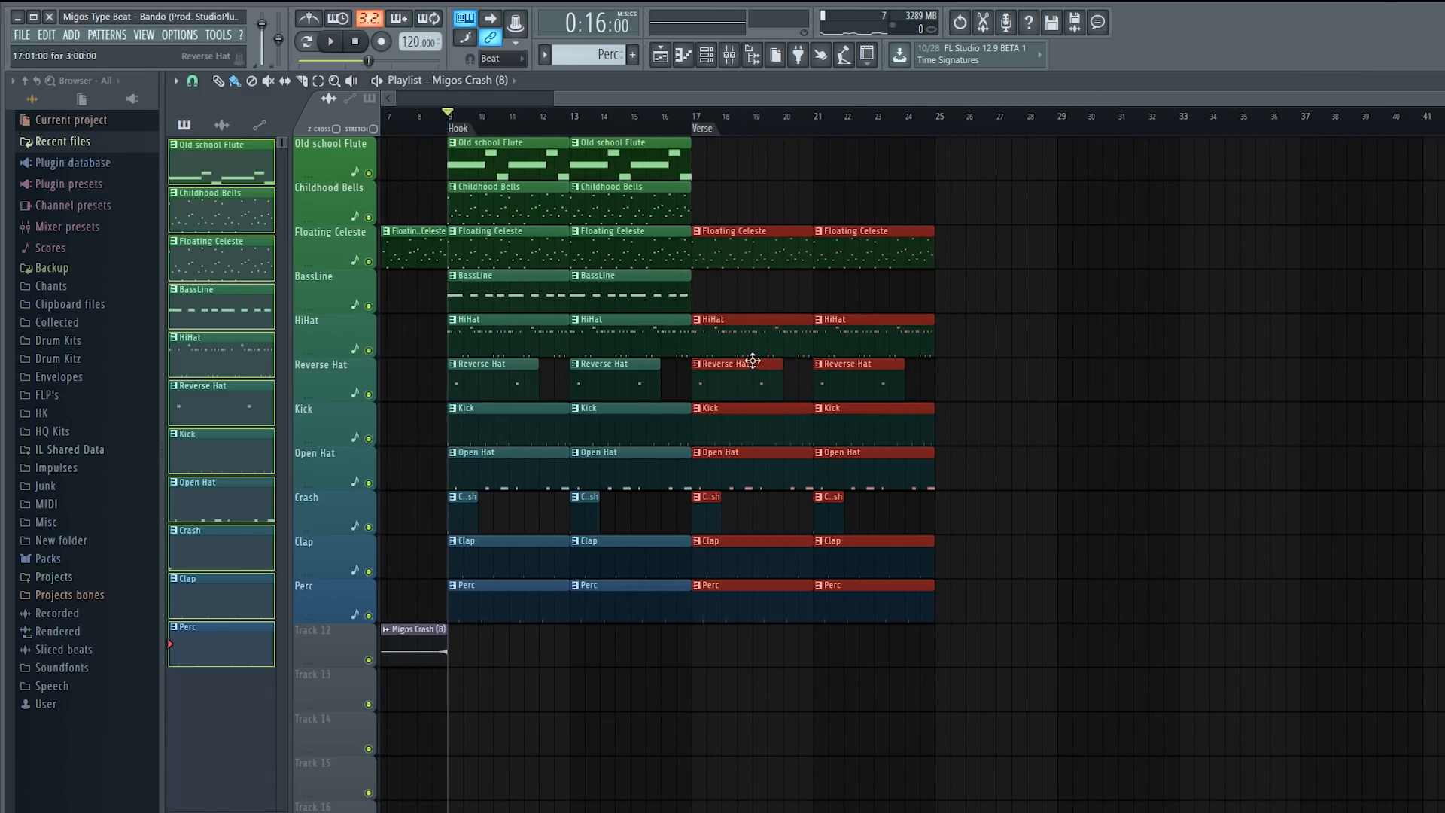
{"action": "right_click", "coordinate": [740, 344]}
{"action": "right_click", "coordinate": [873, 339]}
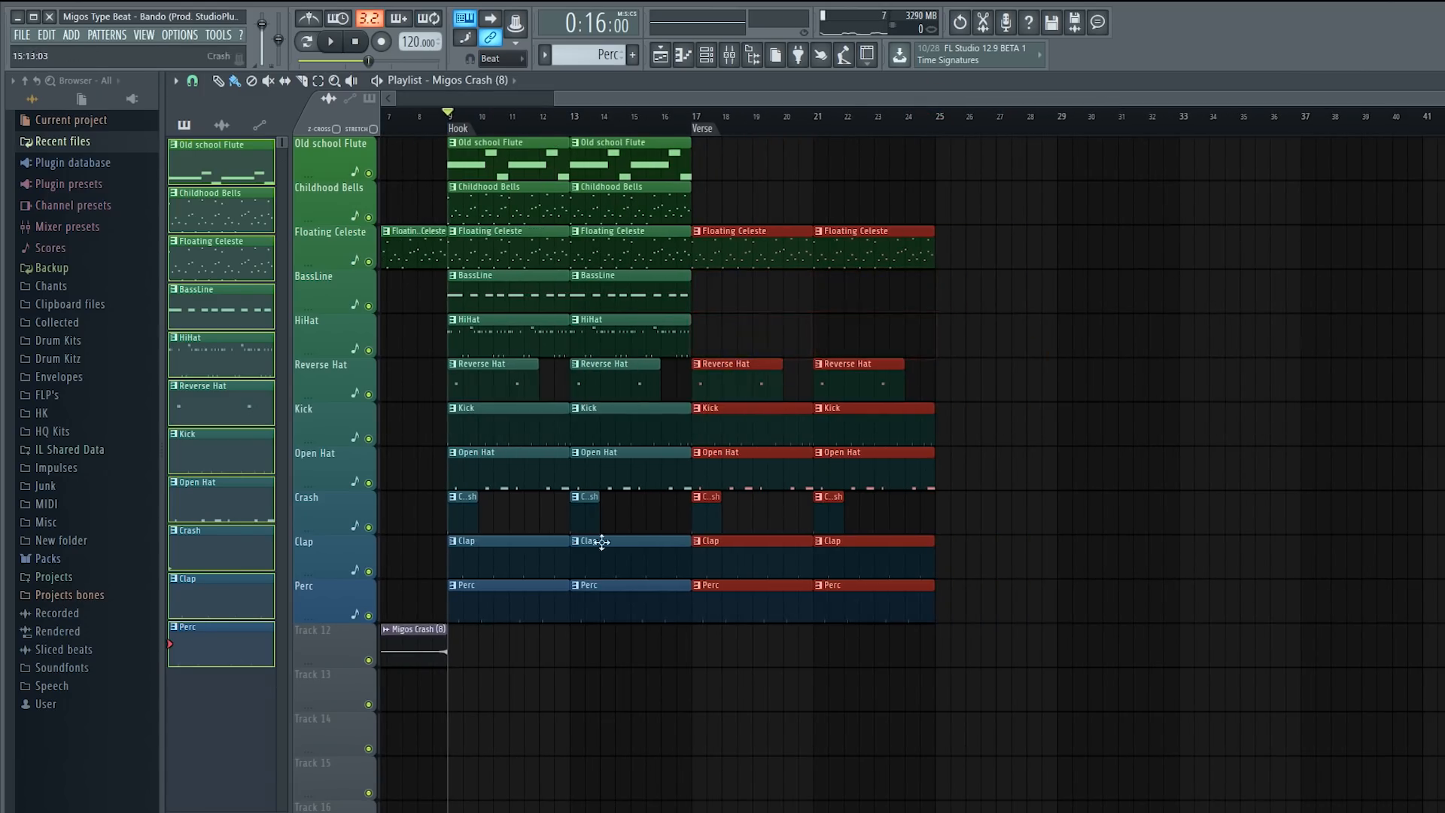
- Delete both Reverse Hat and both Kick clips from bars 17–25 of the Verse, plus the Open Hat clip at bar 17
{"action": "right_click", "coordinate": [720, 373]}
{"action": "right_click", "coordinate": [858, 372]}
{"action": "right_click", "coordinate": [734, 421]}
{"action": "right_click", "coordinate": [873, 422]}
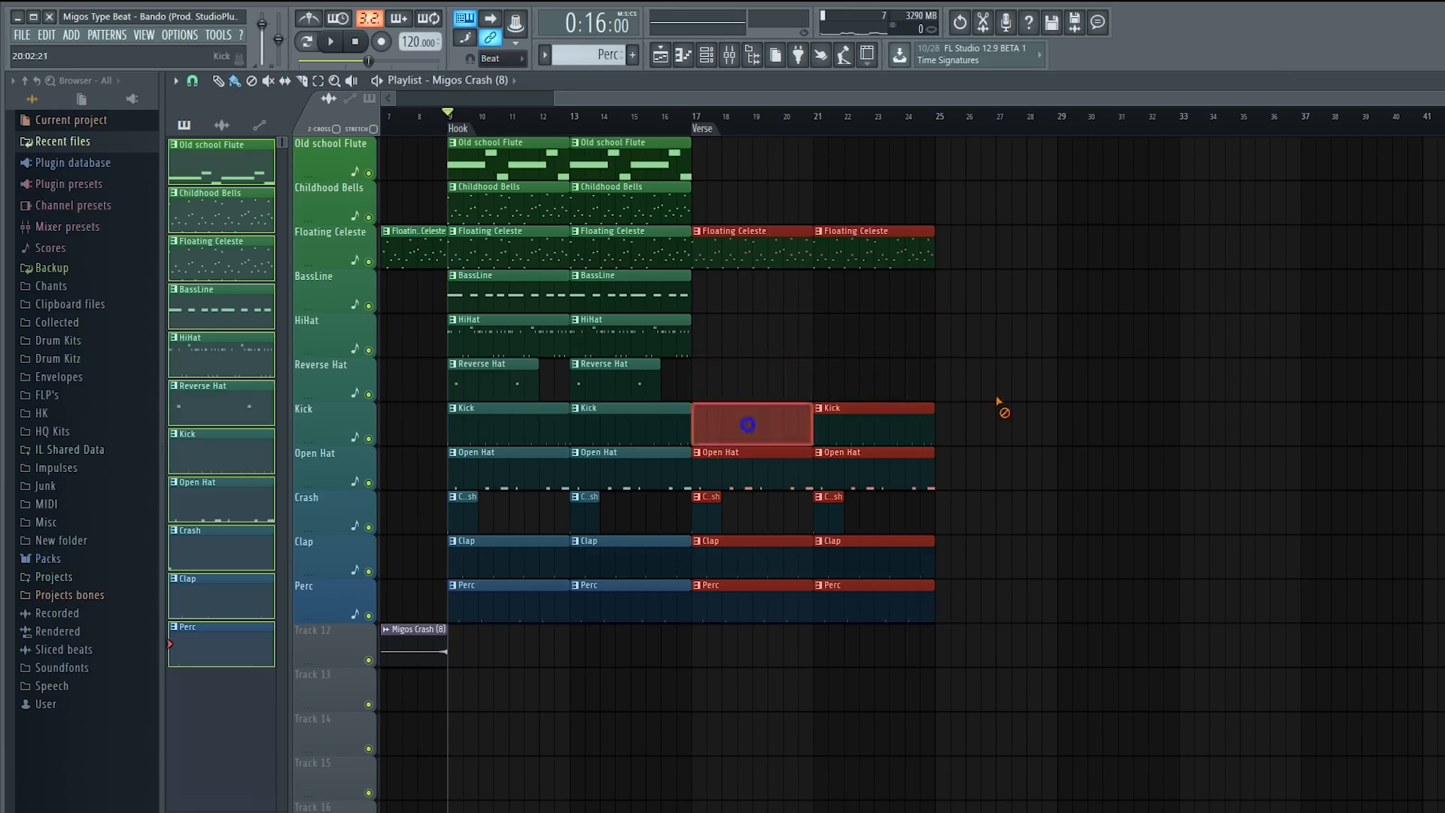
{"action": "right_click", "coordinate": [741, 457]}
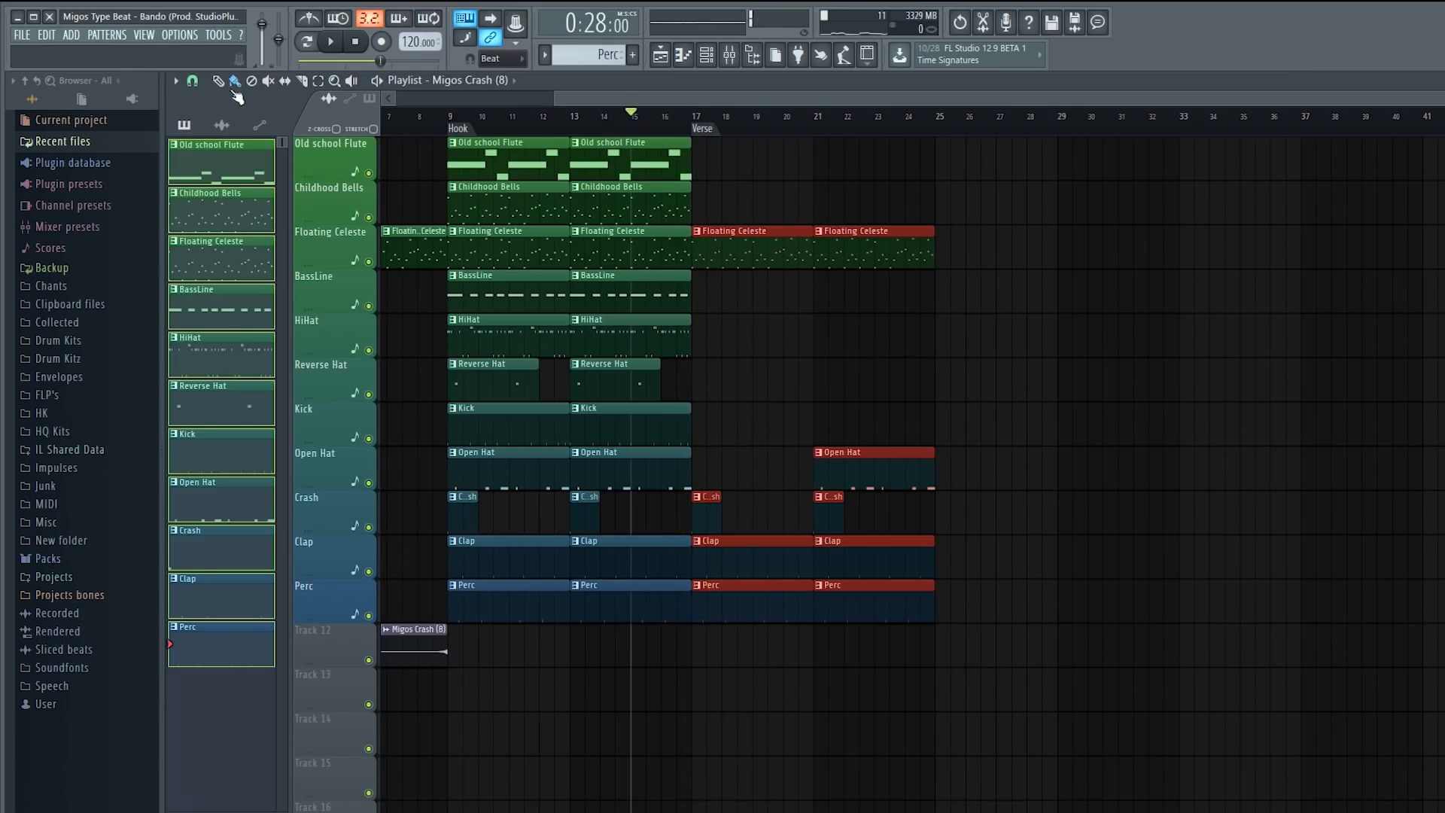
- Play the arrangement from bar 15 through the transition into the stripped-down Verse
{"action": "left_click", "coordinate": [192, 81]}
{"action": "left_click", "coordinate": [207, 321]}
{"action": "key", "text": "space"}
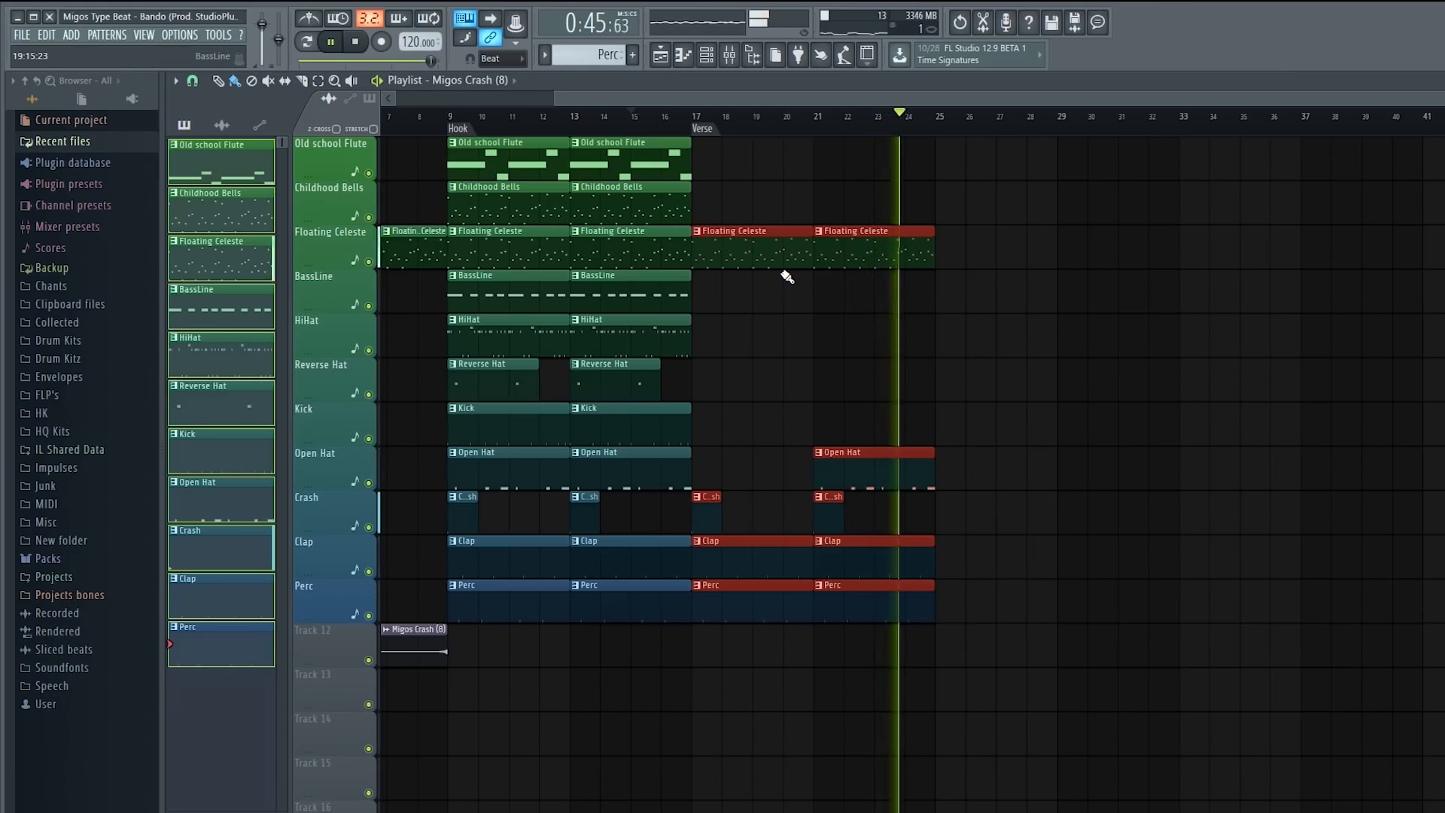
{"action": "key", "text": "space"}
- Copy the reversed Migos Crash (8) clip so it ends at bar 25, and copy the Hook's pattern clips to bar 25
{"action": "left_click", "coordinate": [428, 658]}
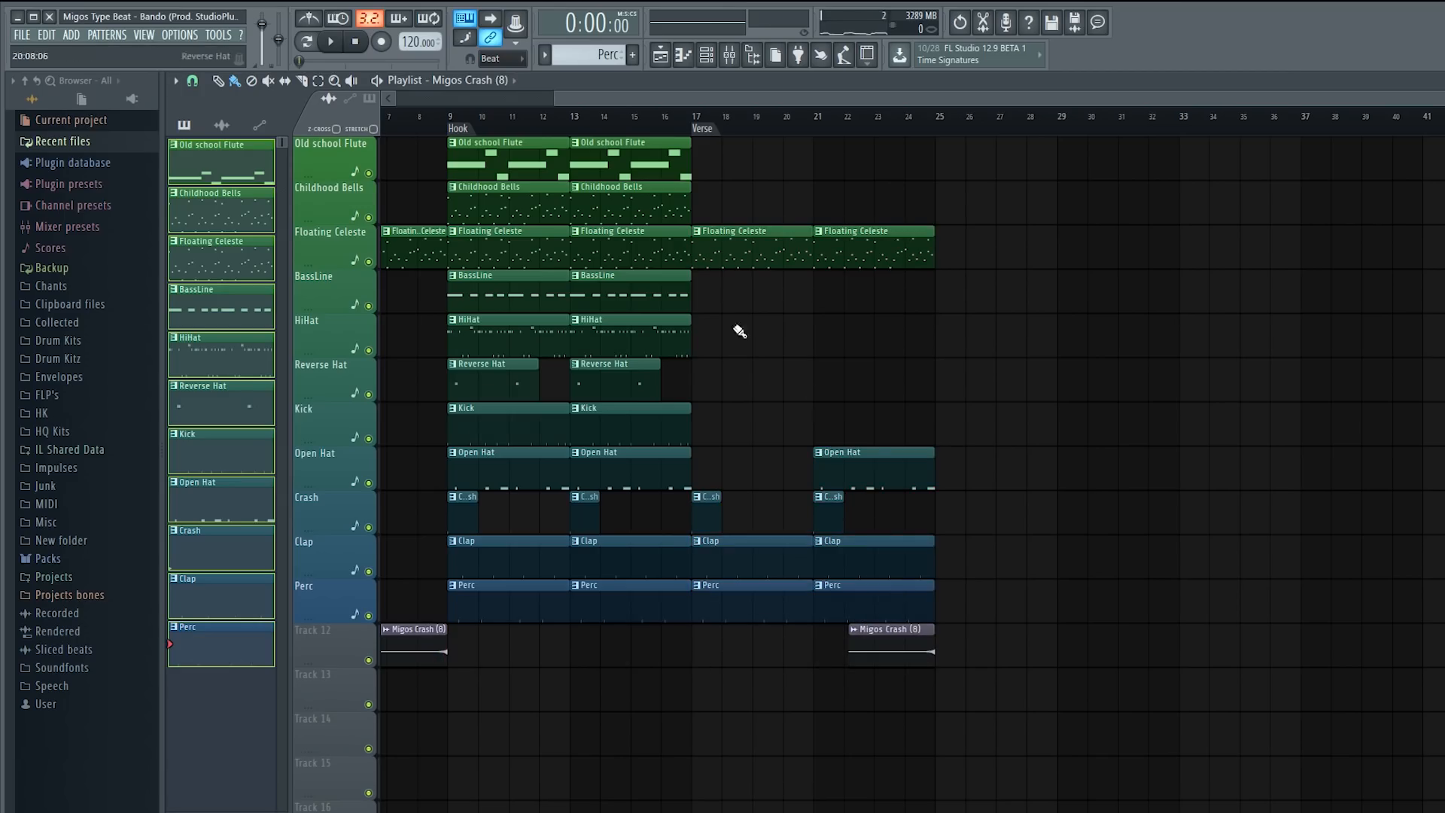
{"action": "left_click_drag", "start_coordinate": [649, 670], "coordinate": [647, 669]}
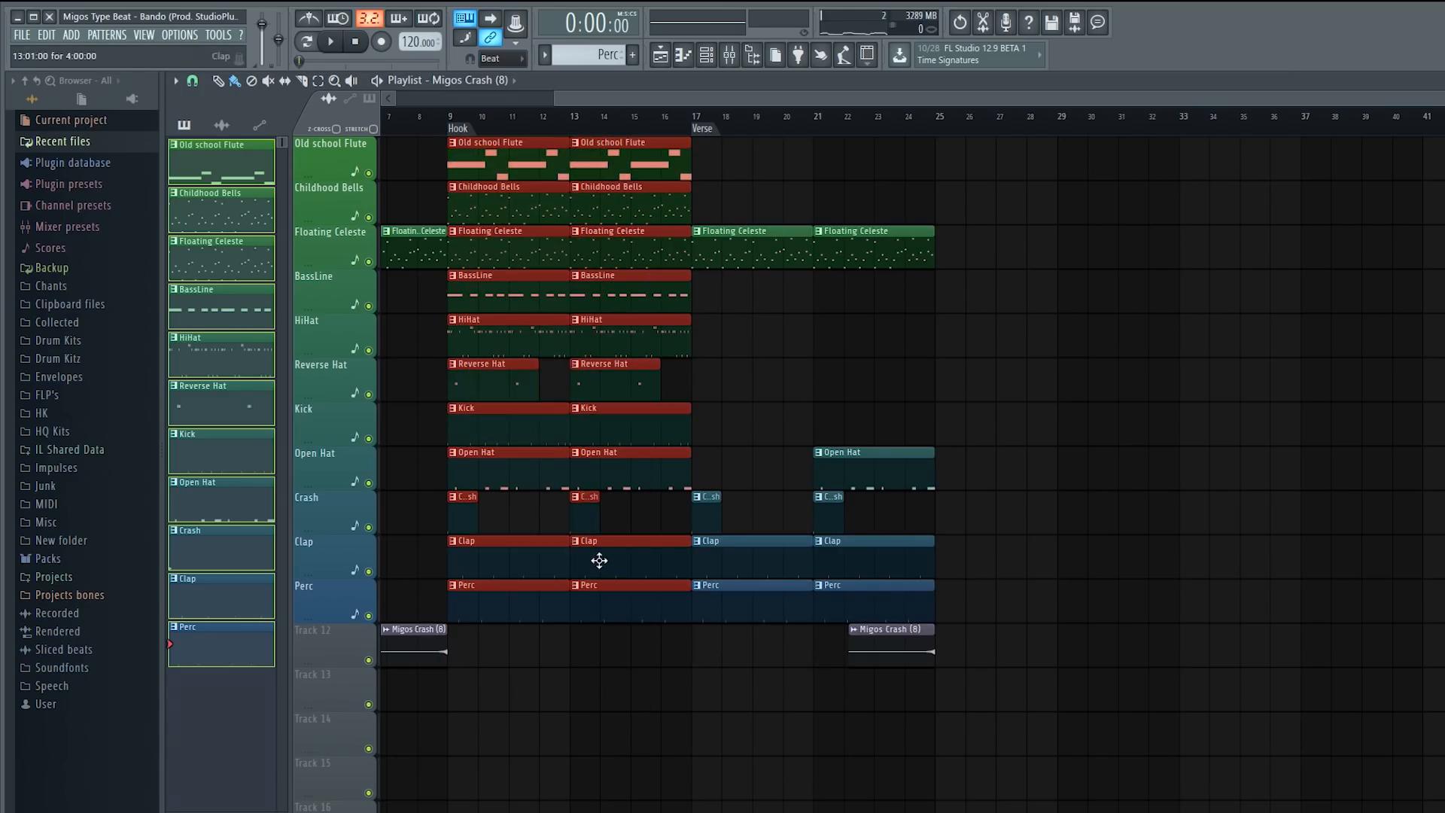
{"action": "left_click_drag", "start_coordinate": [486, 148], "coordinate": [1016, 162]}
- Delete both Old school Flute clips from bars 25–33 and the HiHat clip at bar 25
{"action": "right_click", "coordinate": [1016, 163]}
{"action": "right_click", "coordinate": [1114, 163]}
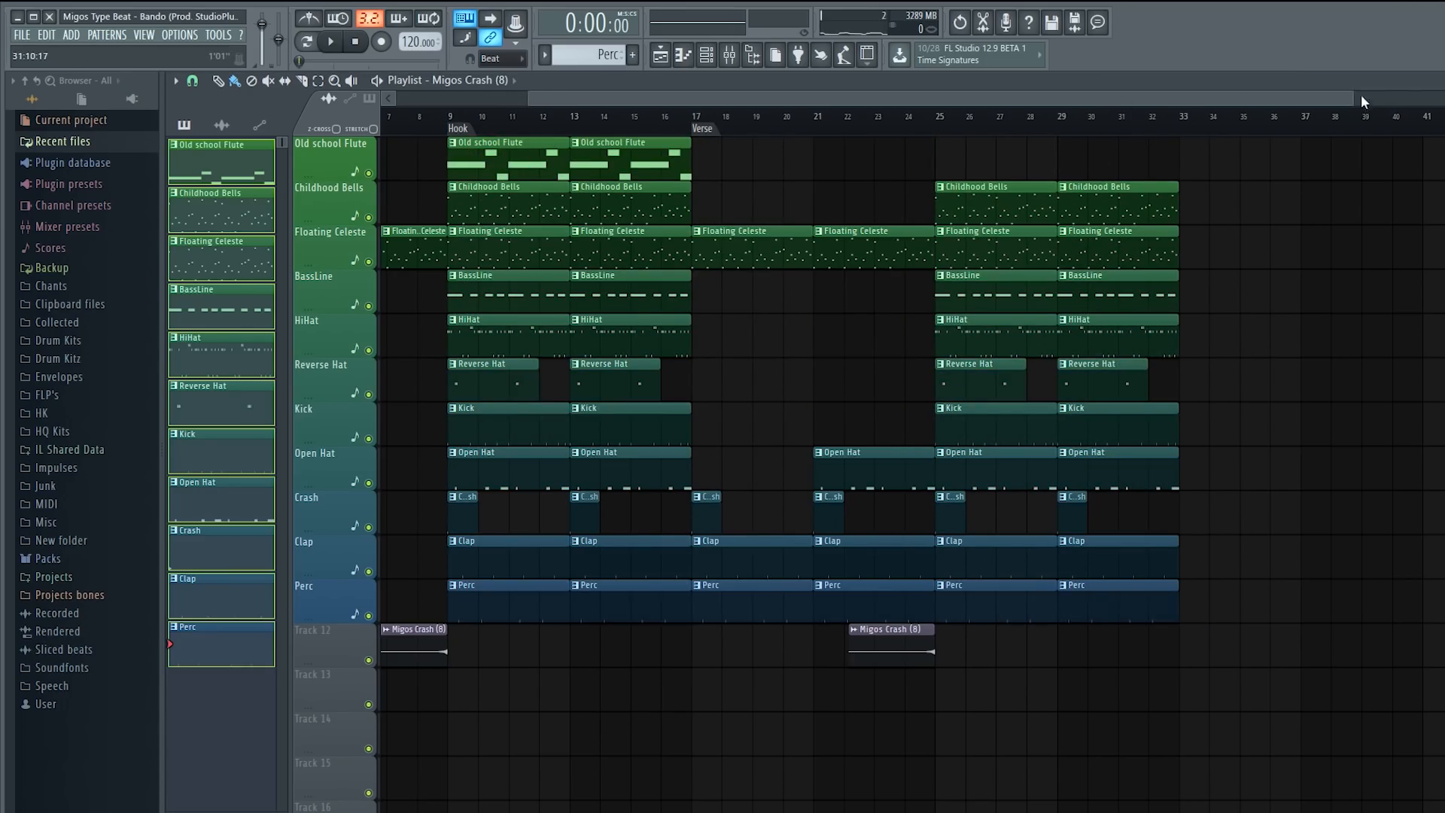
{"action": "left_click_drag", "start_coordinate": [1351, 99], "coordinate": [1433, 100]}
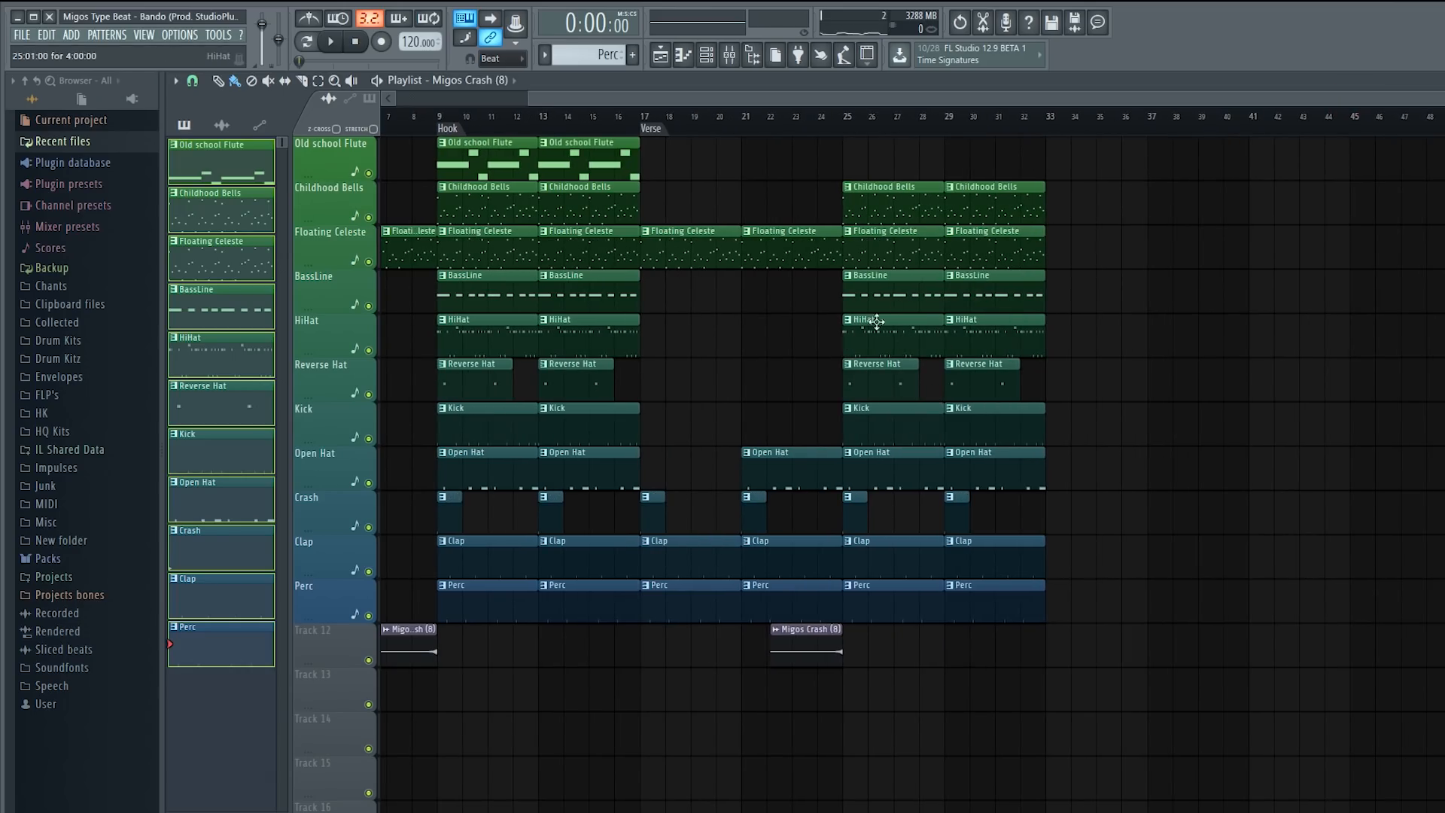
{"action": "right_click", "coordinate": [910, 340]}
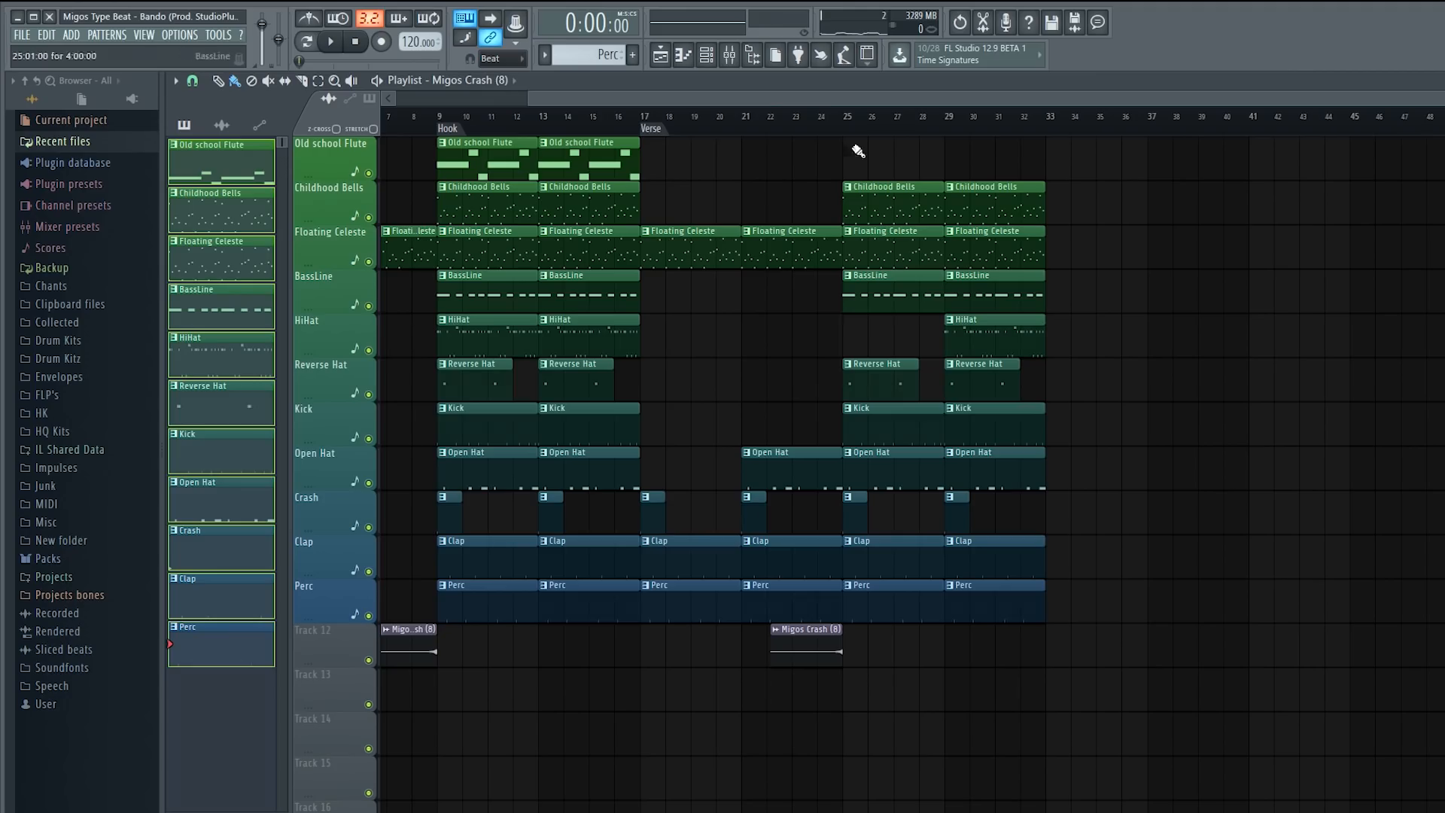
- Play the transition into bar 25, and delete the HiHat clip at bar 29
{"action": "left_click", "coordinate": [796, 127]}
{"action": "key", "text": "space"}
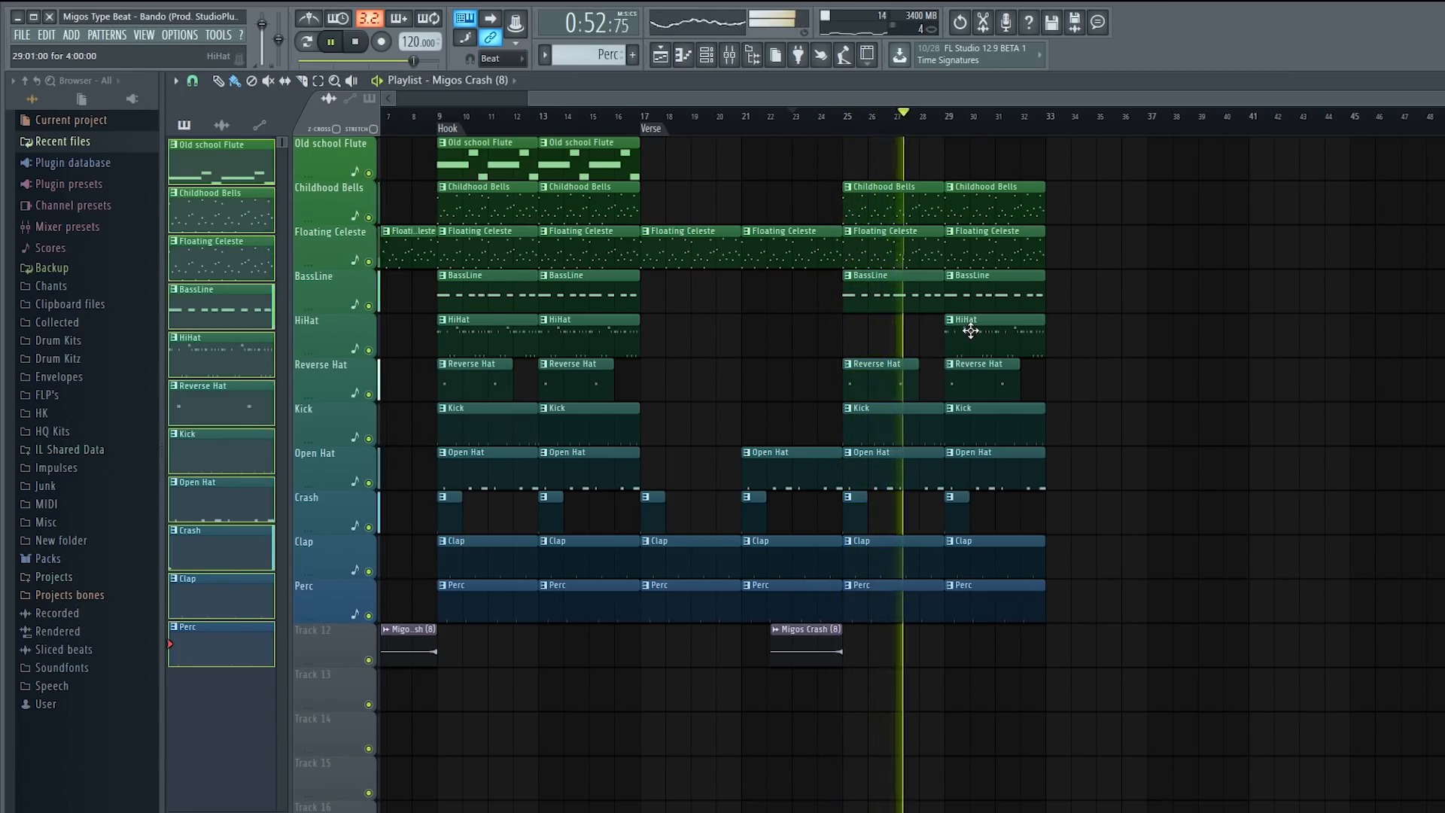
{"action": "key", "text": "space"}
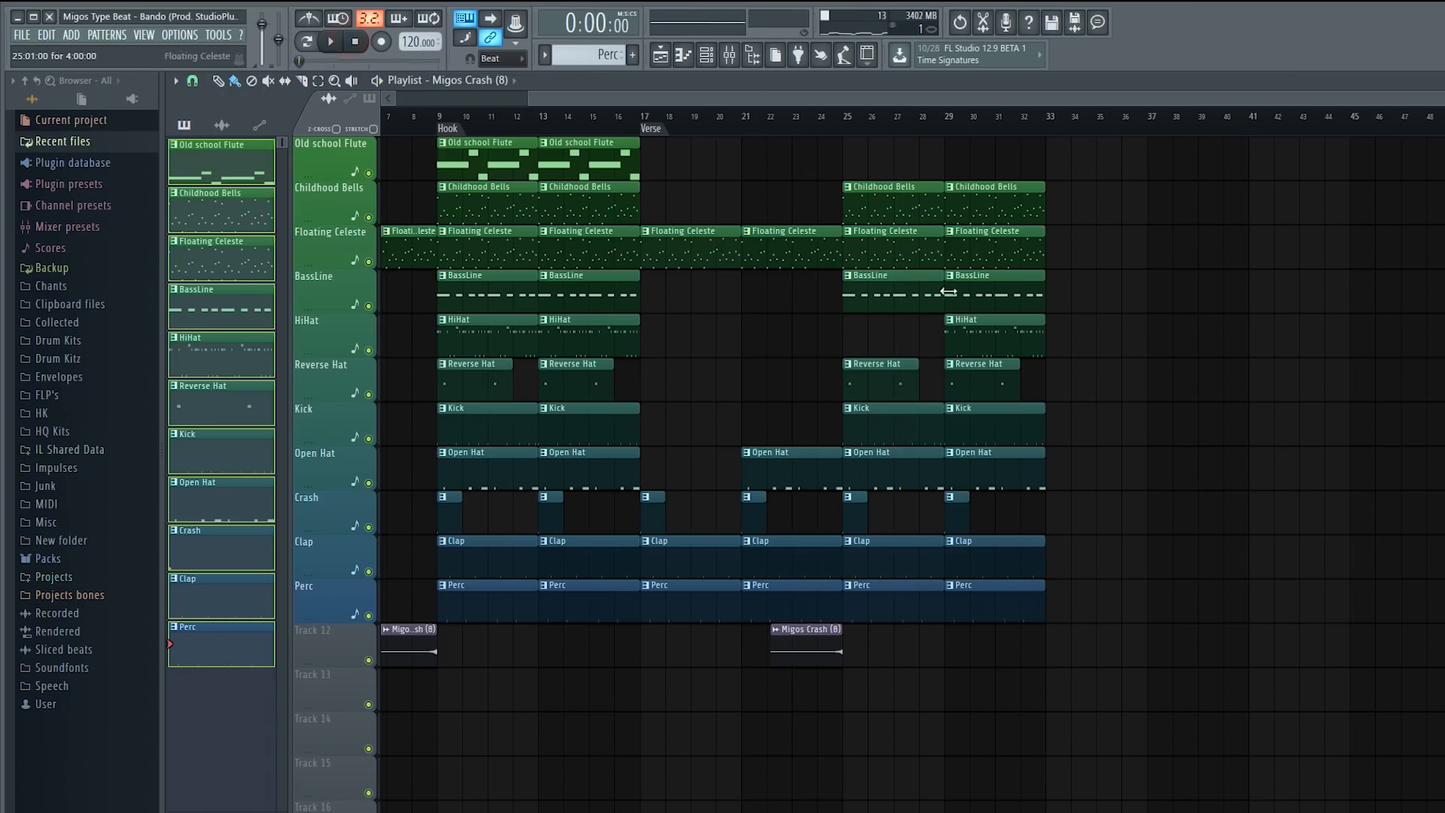
{"action": "right_click", "coordinate": [1016, 354]}
- Duplicate the clips of bars 25–33 to bar 33, and add two HiHat and two Old school Flute clips over bars 33–41
{"action": "left_click_drag", "start_coordinate": [864, 186], "coordinate": [1237, 654]}
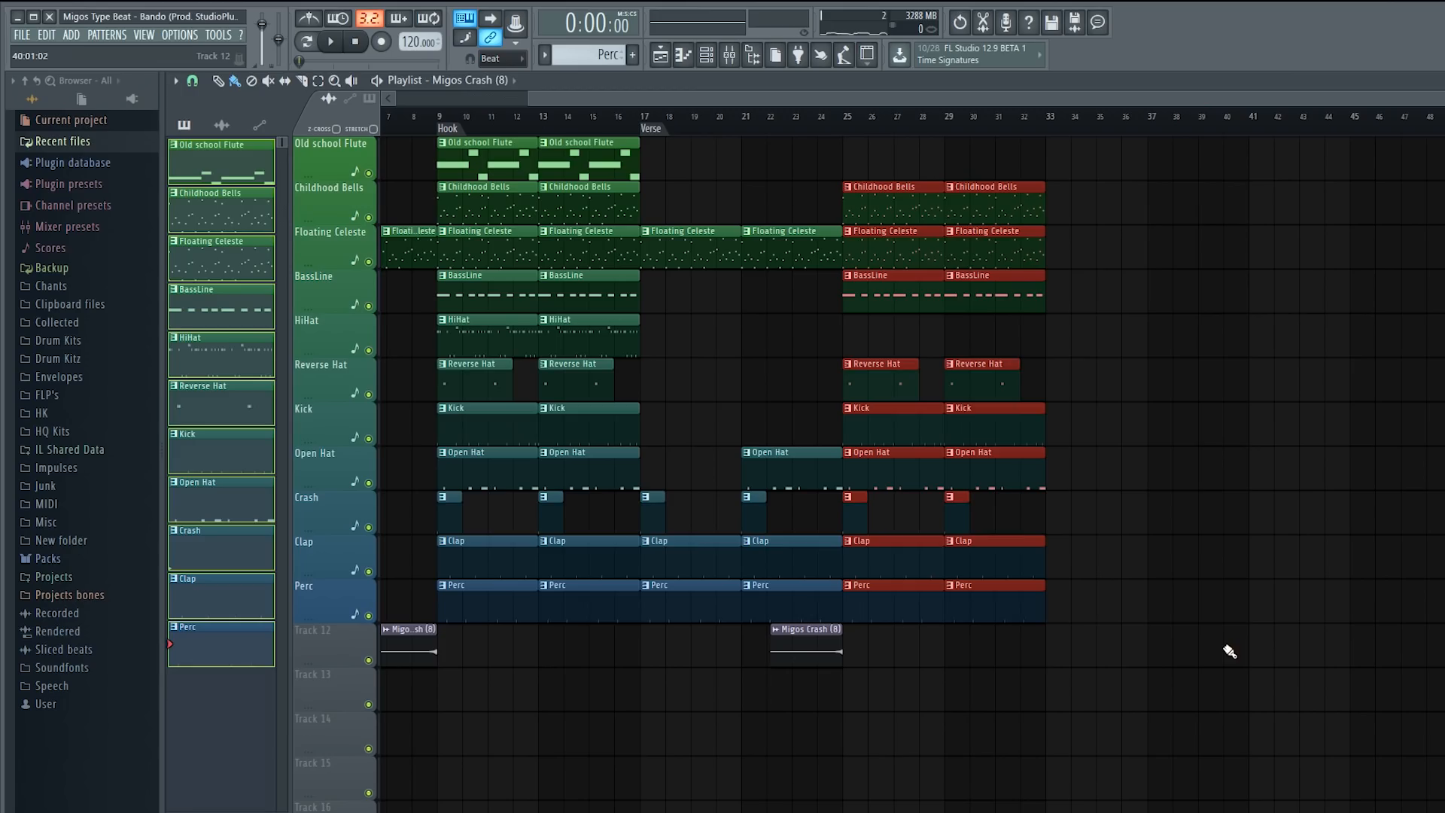
{"action": "key", "text": "ctrl+b"}
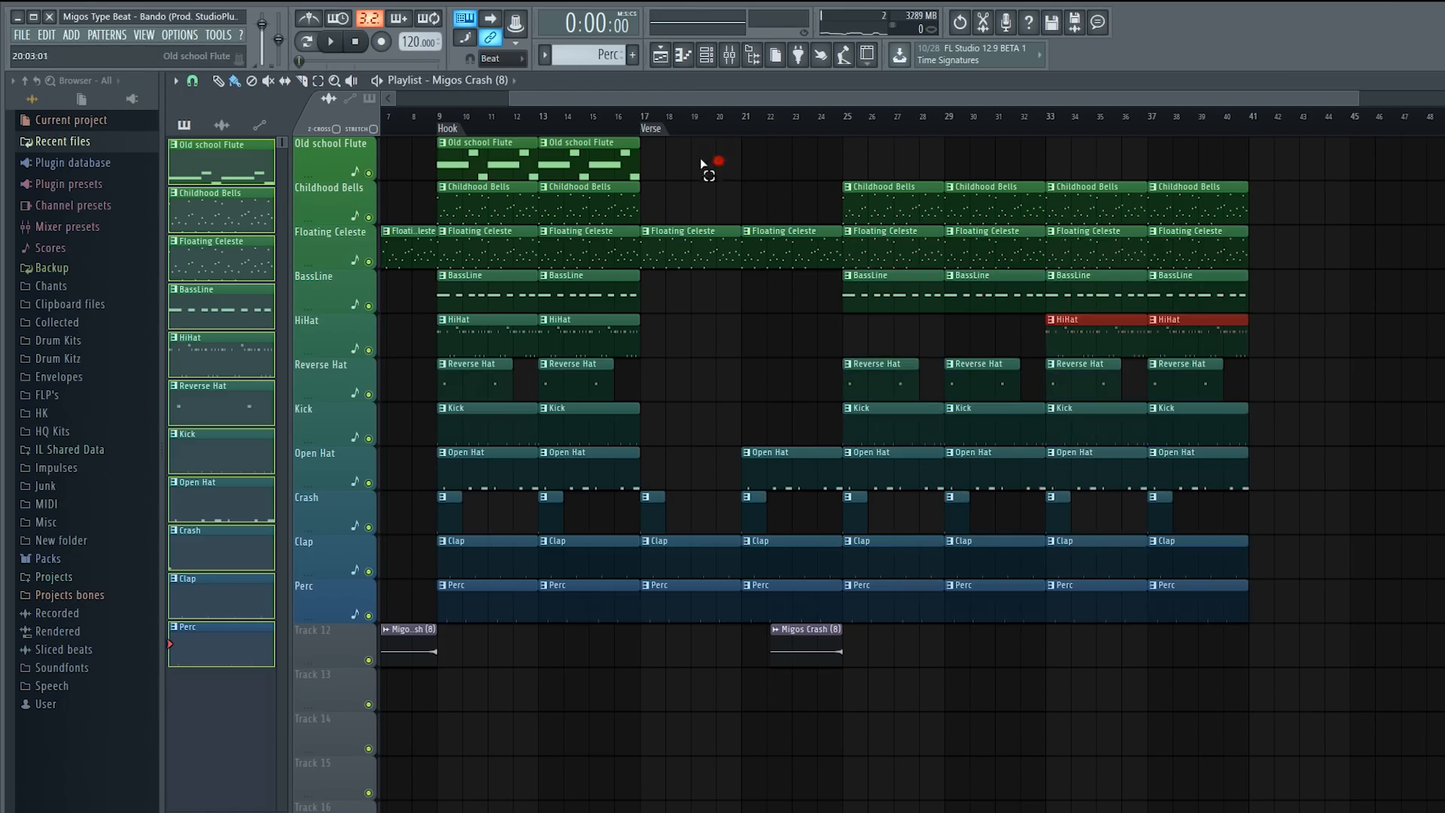
{"action": "left_click_drag", "start_coordinate": [710, 163], "coordinate": [1066, 153]}
- Duplicate the Childhood Bells, Floating Celeste, Clap and Perc clips of bars 33–41 so the copies fill bars 41–49
{"action": "scroll", "coordinate": [1199, 99], "scroll_direction": "right", "scroll_amount": 5}
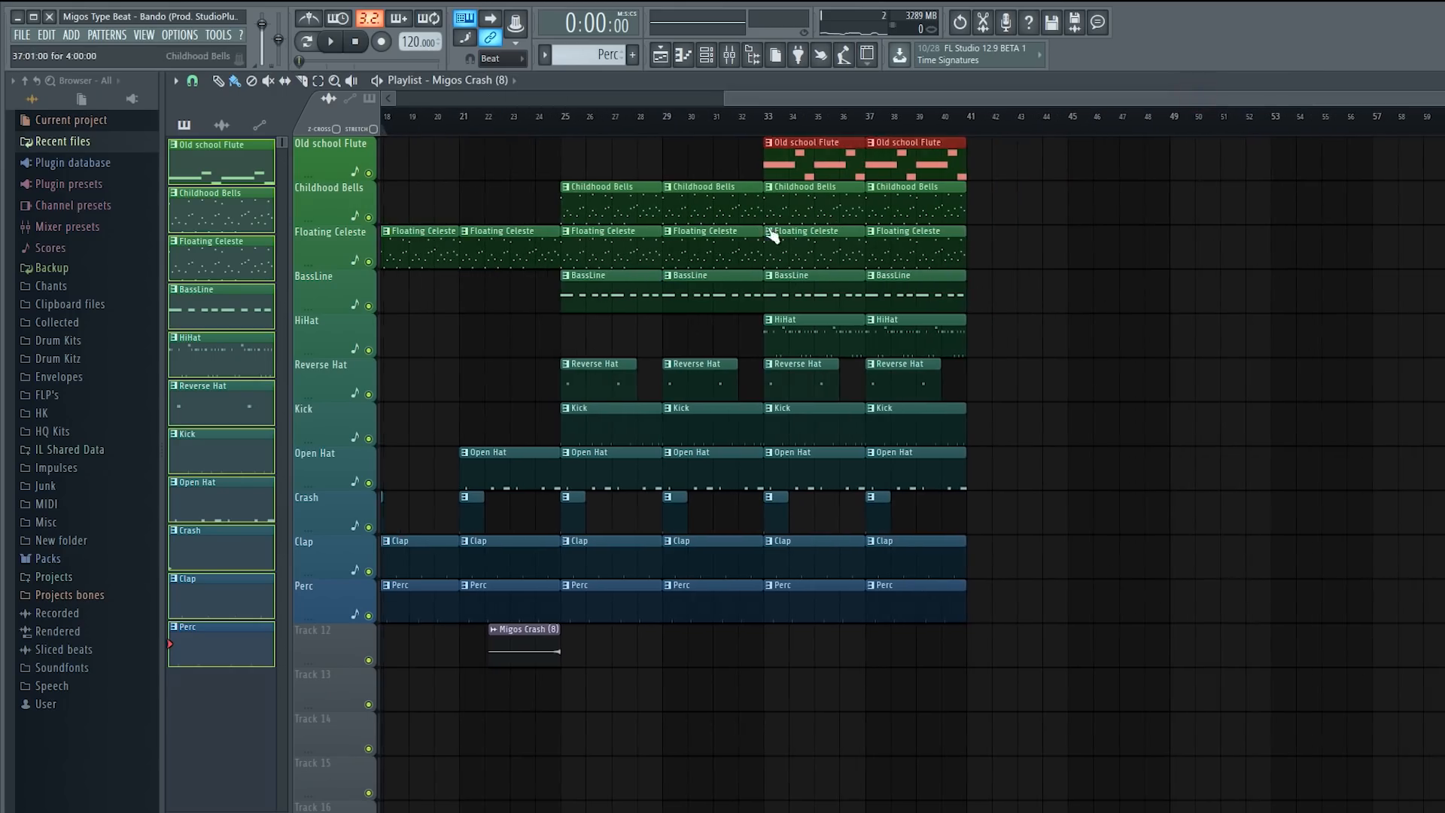
{"action": "left_click_drag", "start_coordinate": [774, 218], "coordinate": [1064, 265]}
{"action": "key", "text": "ctrl+b"}
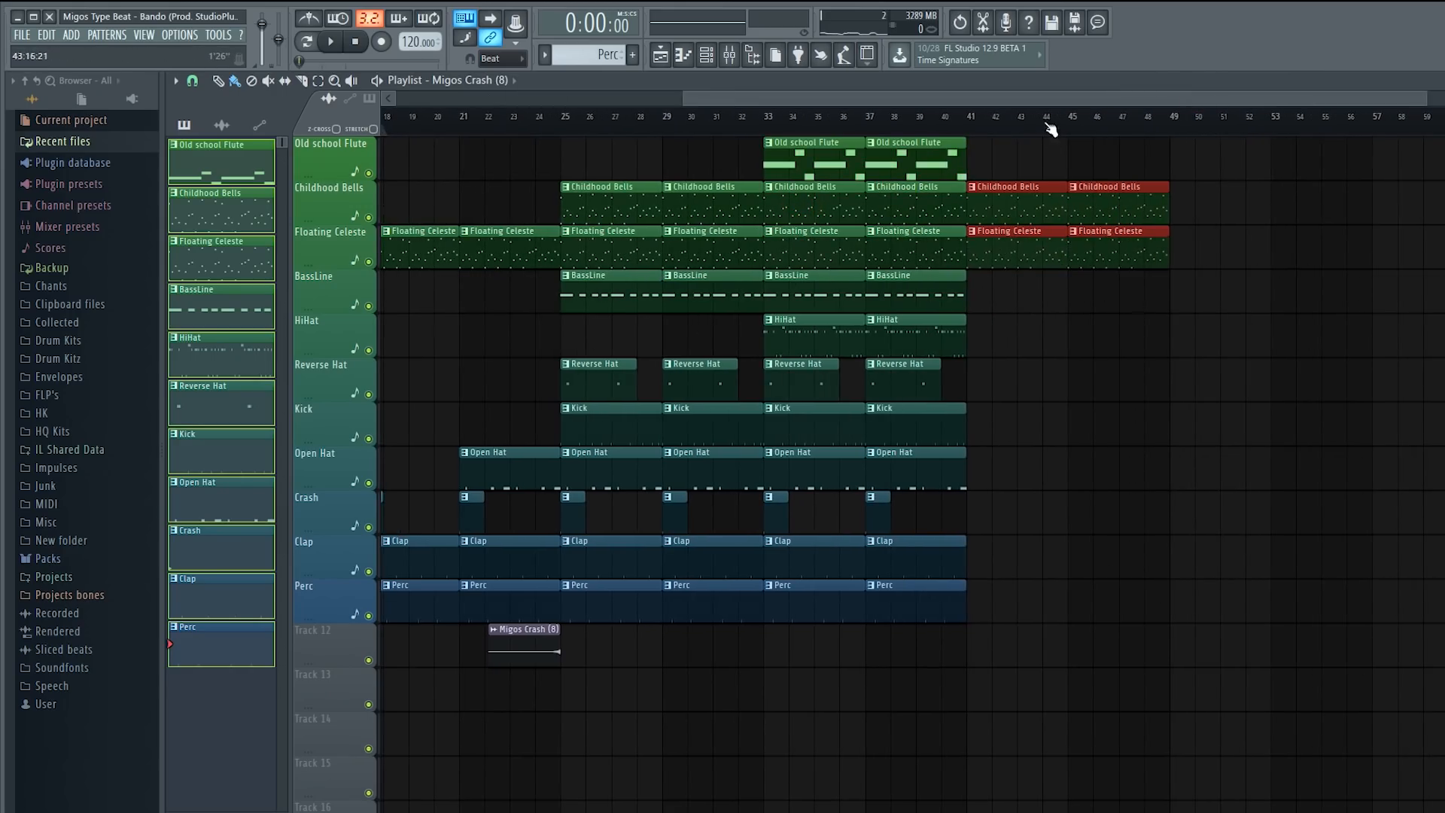
{"action": "scroll", "coordinate": [1036, 100], "scroll_direction": "right", "scroll_amount": 4}
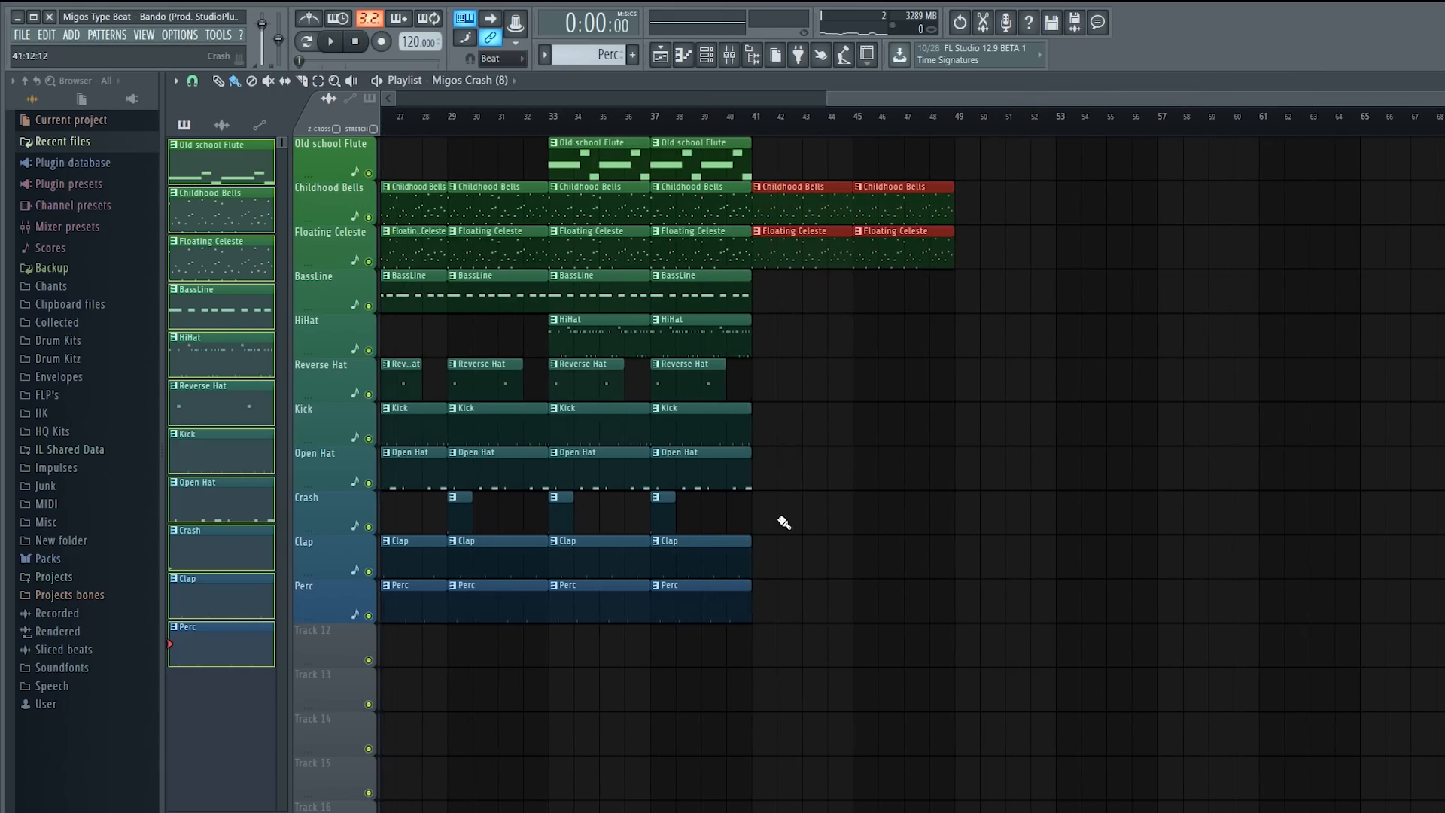
{"action": "left_click_drag", "start_coordinate": [771, 594], "coordinate": [587, 555]}
{"action": "key", "text": "ctrl+b"}
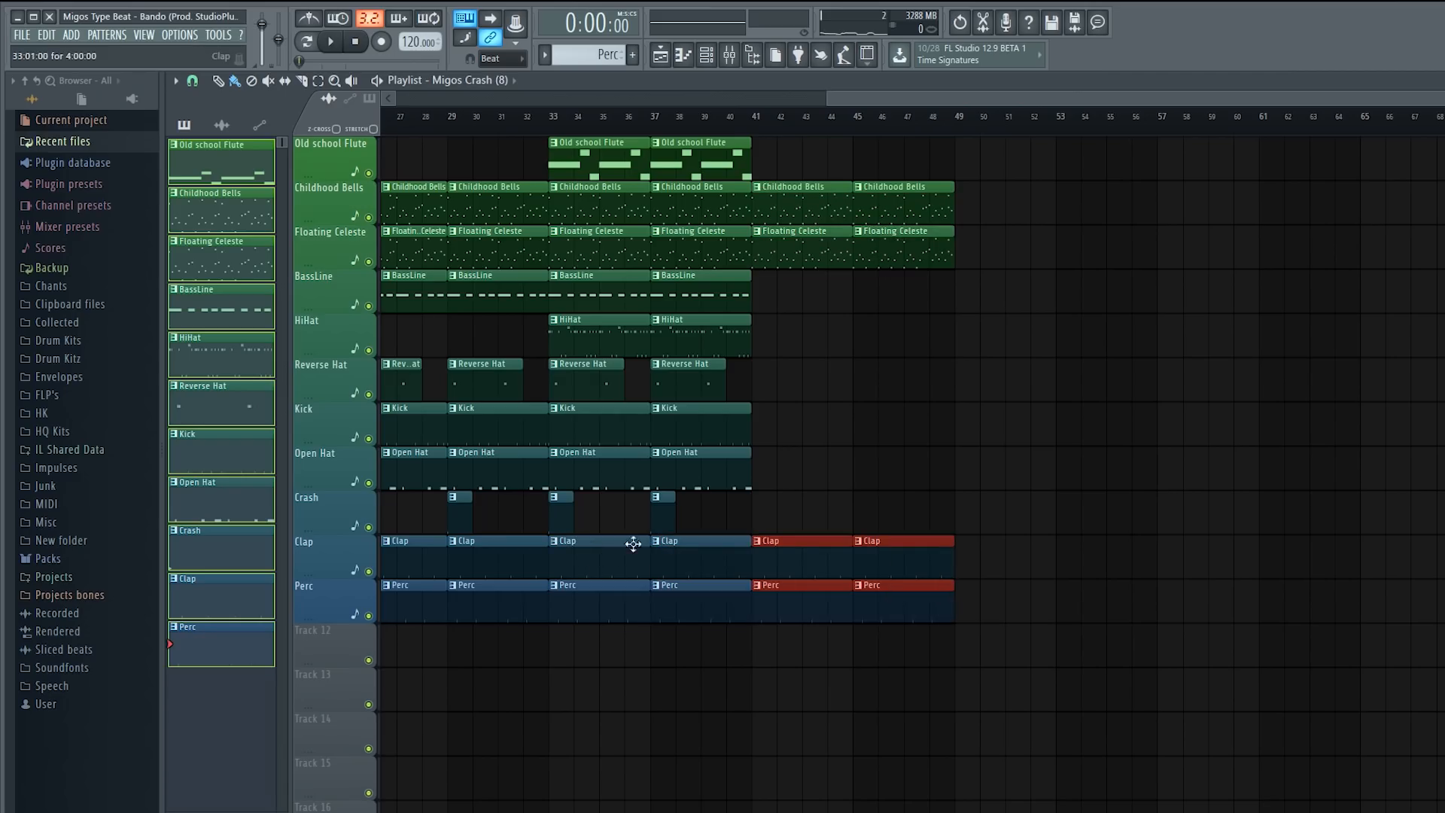
- Copy an Open Hat clip to bar 45 and place a Crash clip at bar 41
{"action": "mouse_move", "coordinate": [797, 403]}
{"action": "left_mouse_down"}
{"action": "mouse_move", "coordinate": [653, 360]}
{"action": "mouse_move", "coordinate": [694, 452]}
{"action": "left_mouse_up"}
{"action": "left_click_drag", "start_coordinate": [819, 490], "coordinate": [653, 449]}
{"action": "mouse_move", "coordinate": [704, 477]}
{"action": "left_mouse_down"}
{"action": "mouse_move", "coordinate": [930, 482]}
{"action": "mouse_move", "coordinate": [902, 487]}
{"action": "left_mouse_up"}
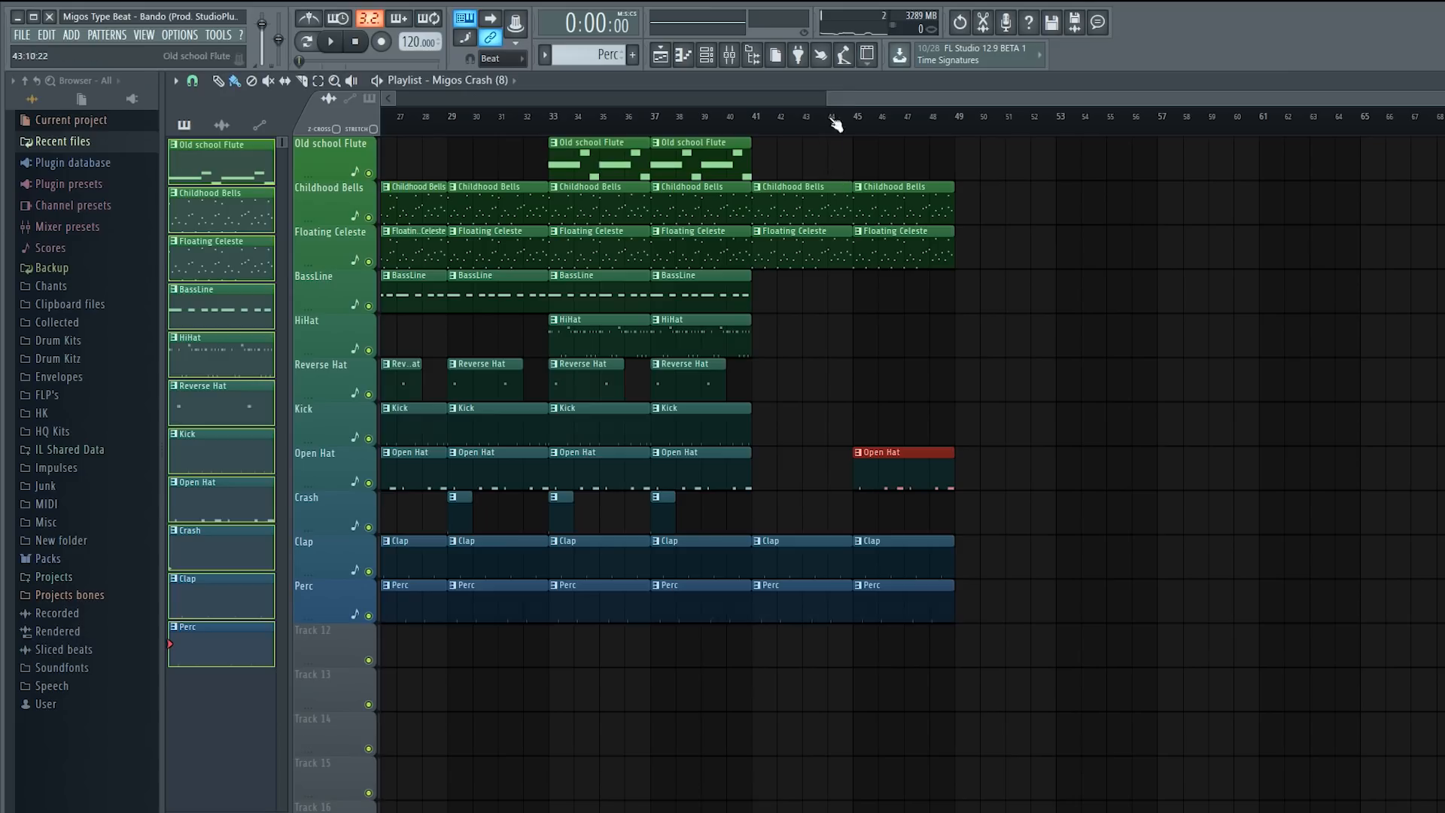
{"action": "left_click_drag", "start_coordinate": [823, 97], "coordinate": [521, 97]}
{"action": "left_click", "coordinate": [913, 522]}
{"action": "left_click_drag", "start_coordinate": [913, 522], "coordinate": [959, 525]}
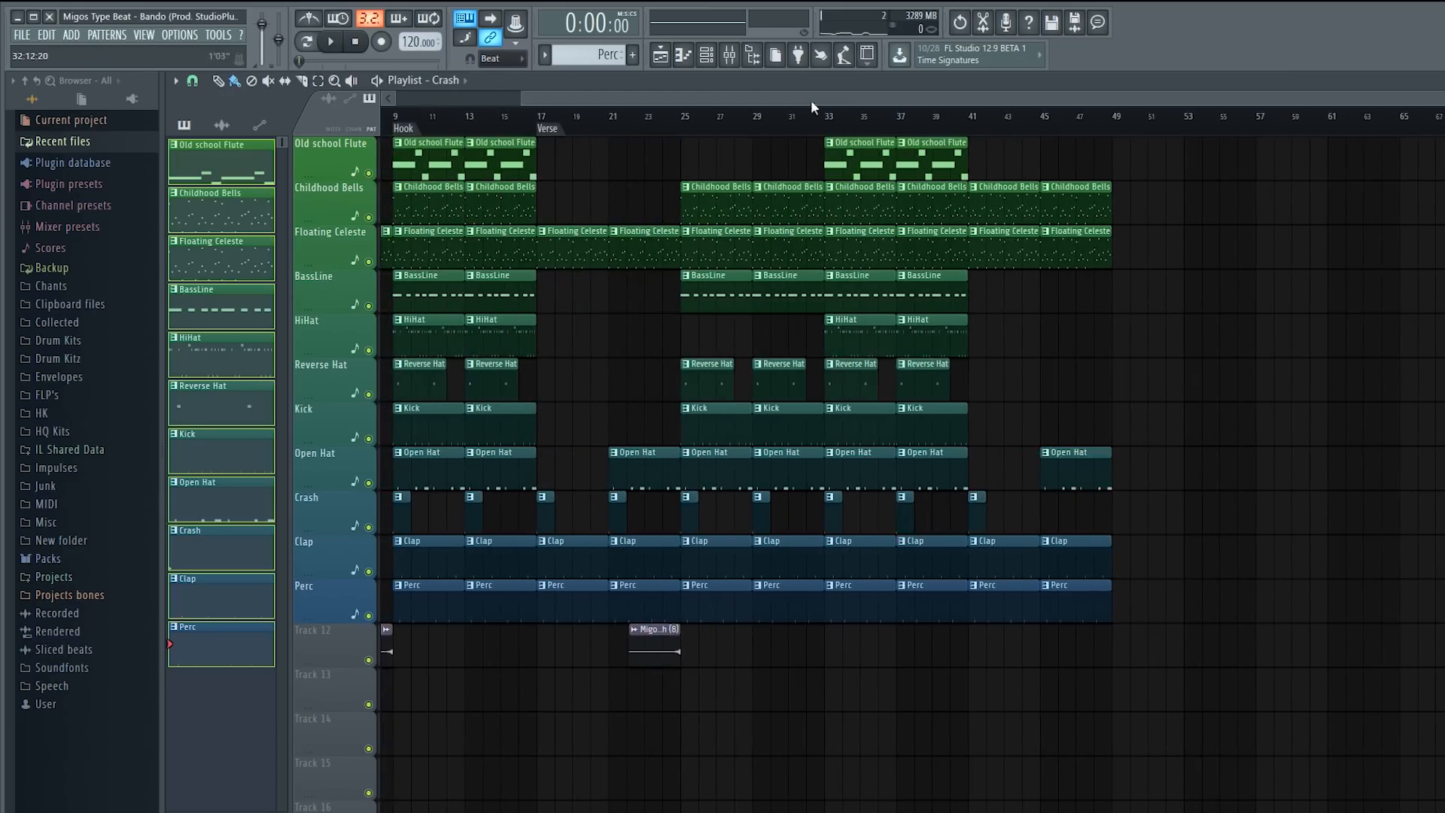
- Copy the reversed Migos Crash (8) clip on Track 12 so that copies end at bars 49, 41, 33 and 17
{"action": "left_click_drag", "start_coordinate": [813, 101], "coordinate": [682, 101]}
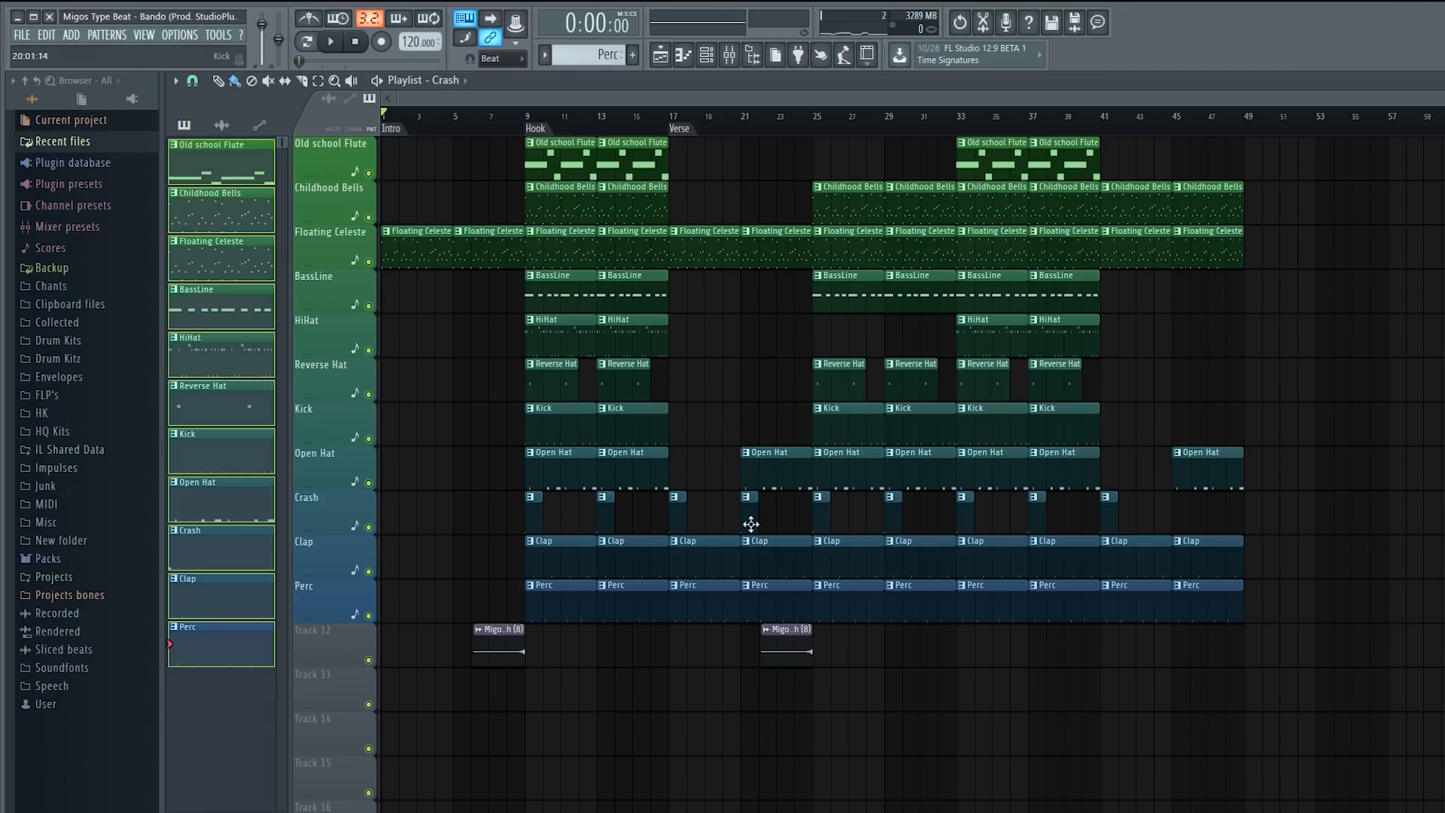
{"action": "left_click_drag", "start_coordinate": [794, 657], "coordinate": [1091, 656]}
{"action": "left_click_drag", "start_coordinate": [1091, 656], "coordinate": [939, 659]}
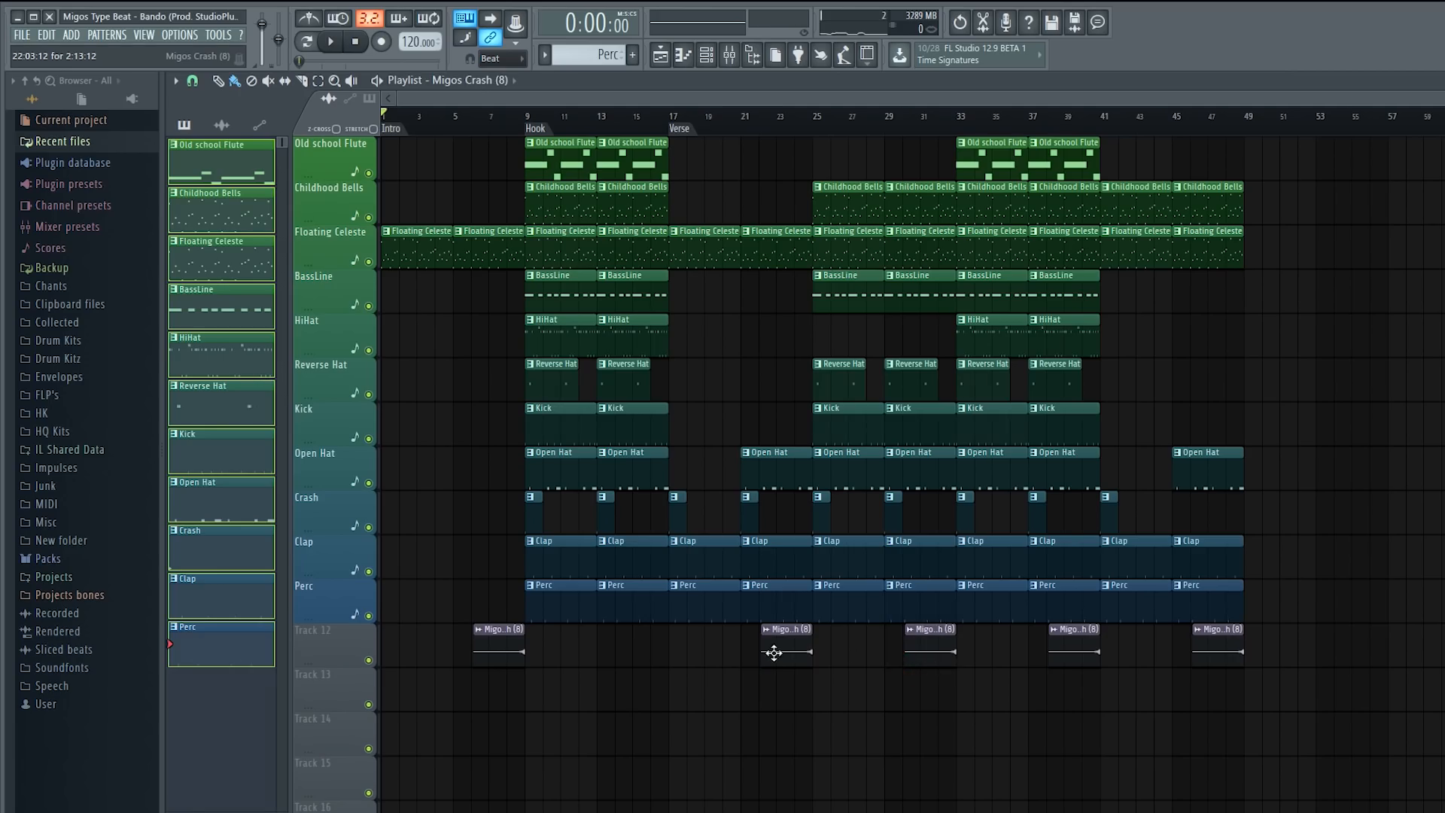
{"action": "left_click_drag", "start_coordinate": [784, 656], "coordinate": [635, 663]}
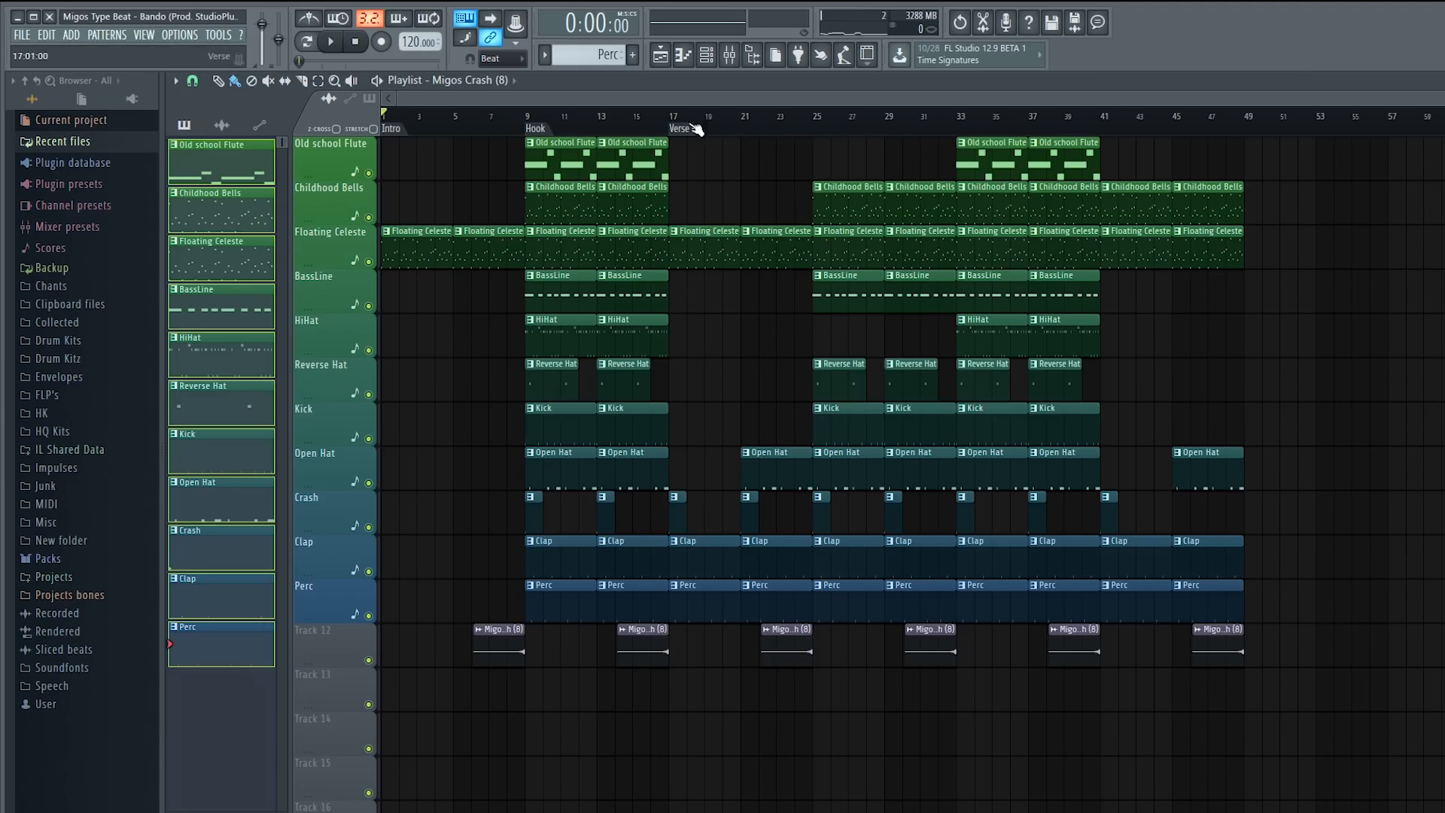
- Duplicate all the clips between bars 9 and 49 so the copies start at bar 49
{"action": "left_click_drag", "start_coordinate": [534, 143], "coordinate": [1342, 738]}
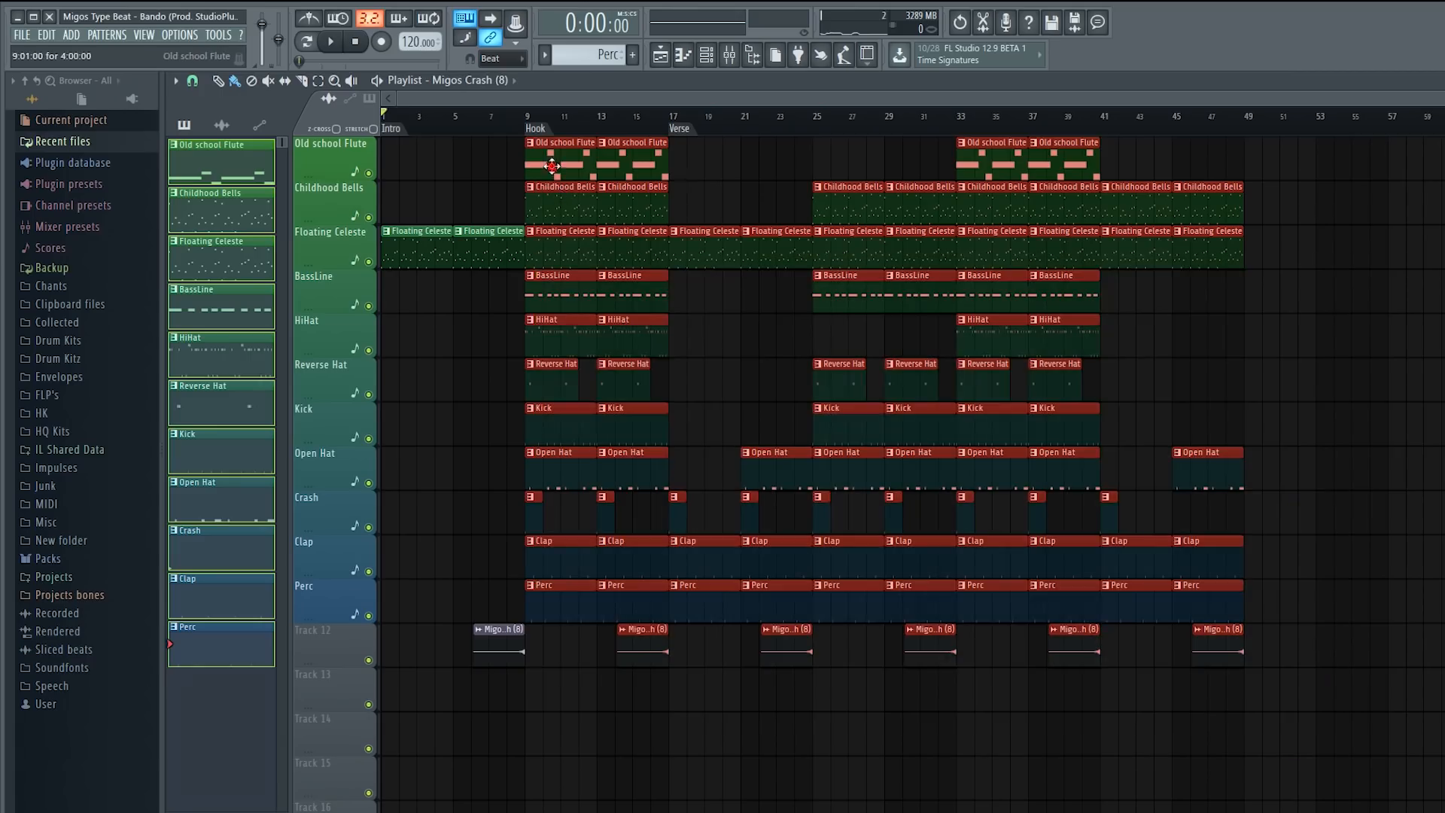
{"action": "key", "text": "ctrl+b"}
- Add playlist time markers named Bridge at bar 41, Hook at bar 49 and Verse at bar 57
{"action": "key", "text": "alt+t"}
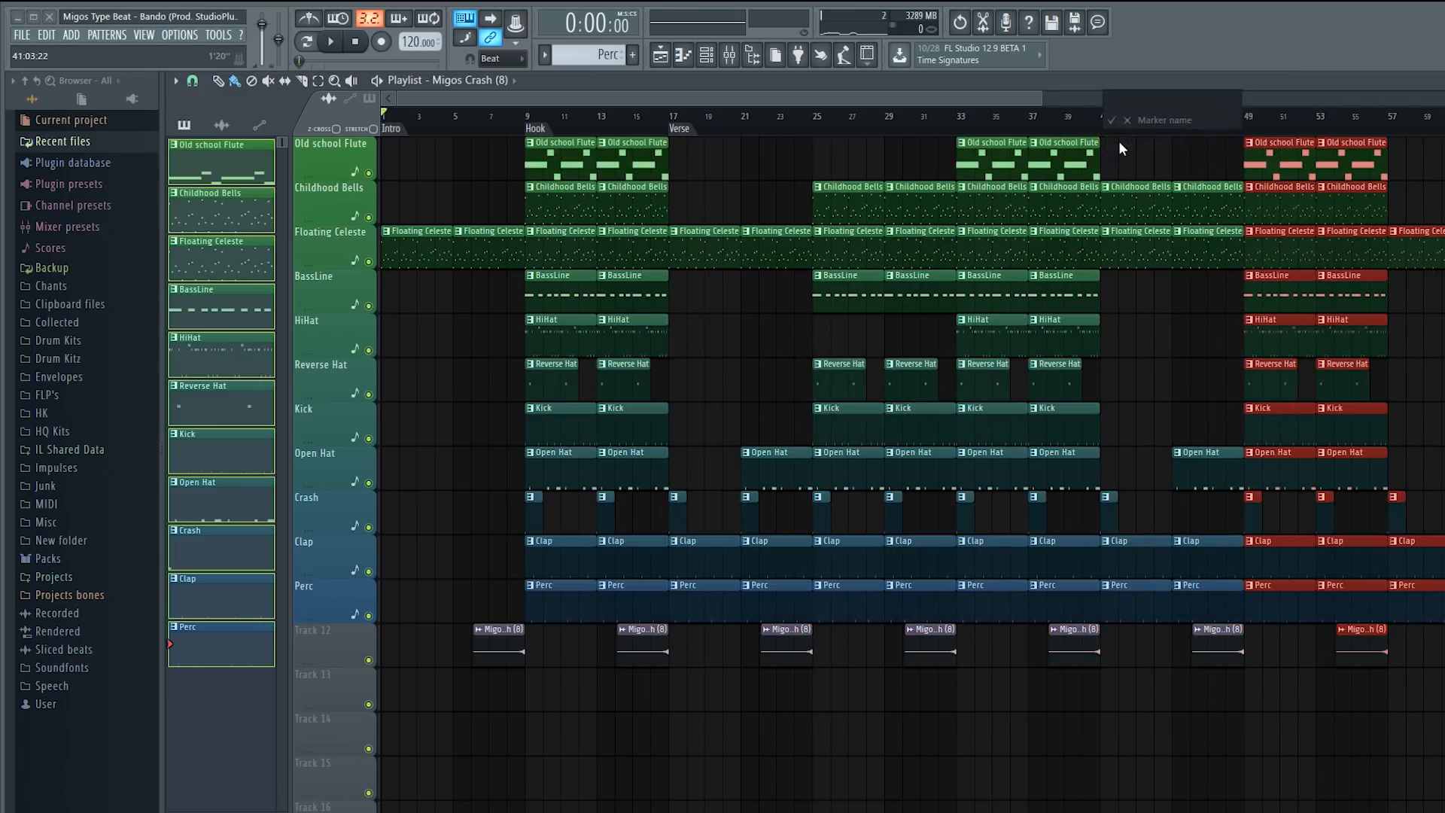
{"action": "type", "text": "Bridge"}
{"action": "key", "text": "Return"}
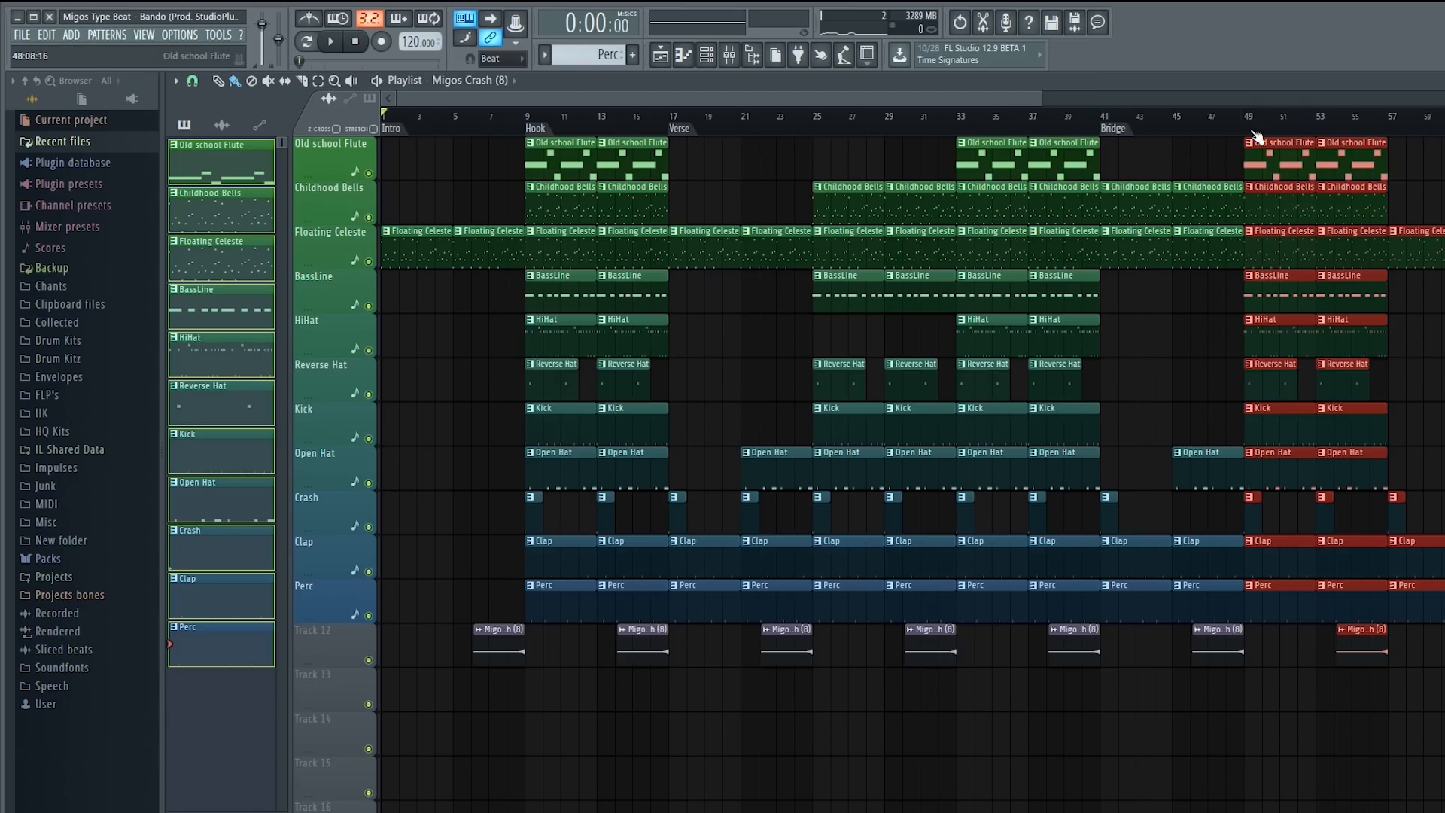
{"action": "key", "text": "alt+t"}
{"action": "type", "text": "Hook"}
{"action": "key", "text": "Return"}
{"action": "left_click_drag", "start_coordinate": [1043, 102], "coordinate": [1194, 105]}
{"action": "key", "text": "alt+t"}
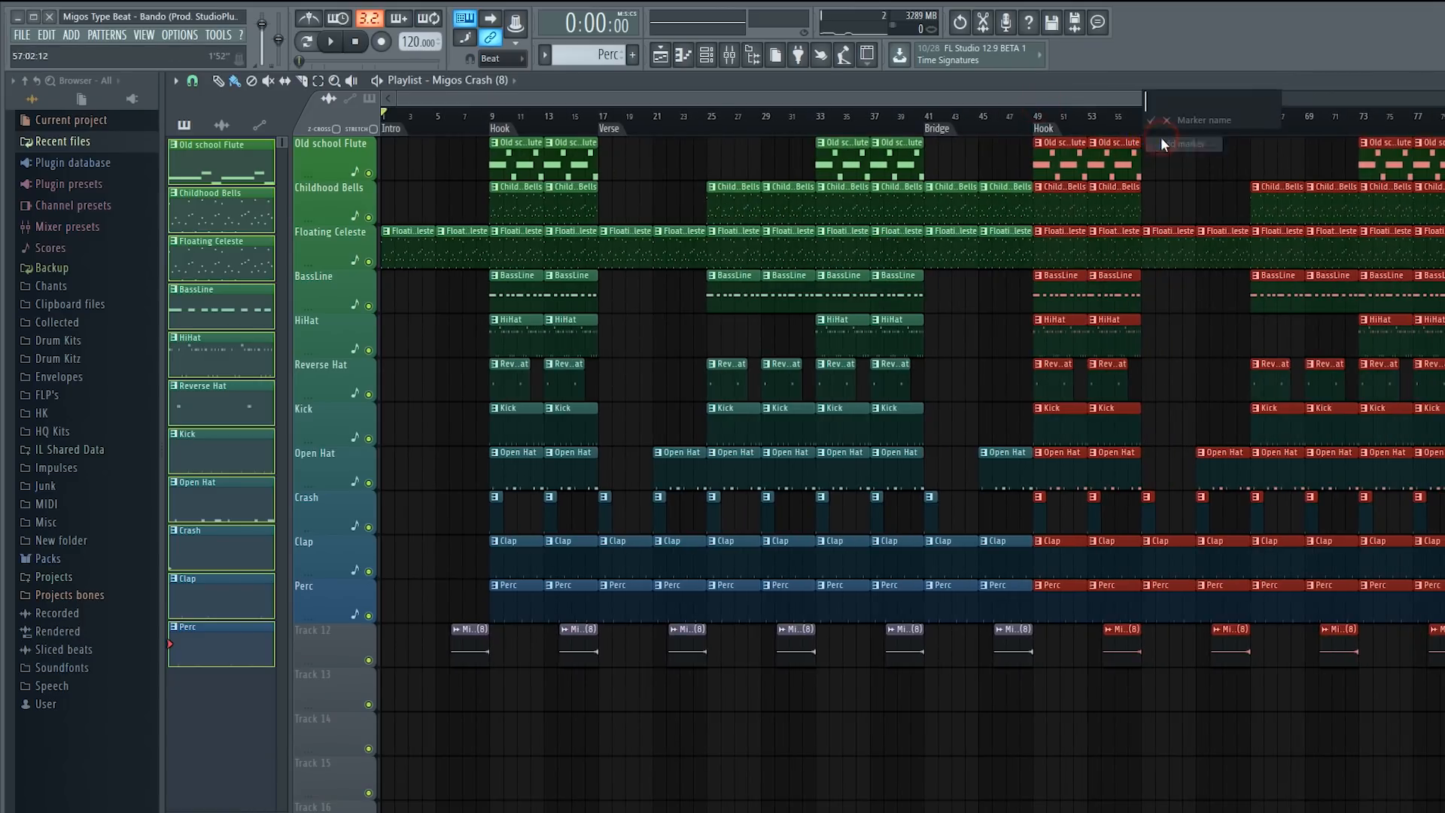
{"action": "left_click_drag", "start_coordinate": [1175, 101], "coordinate": [1167, 101]}
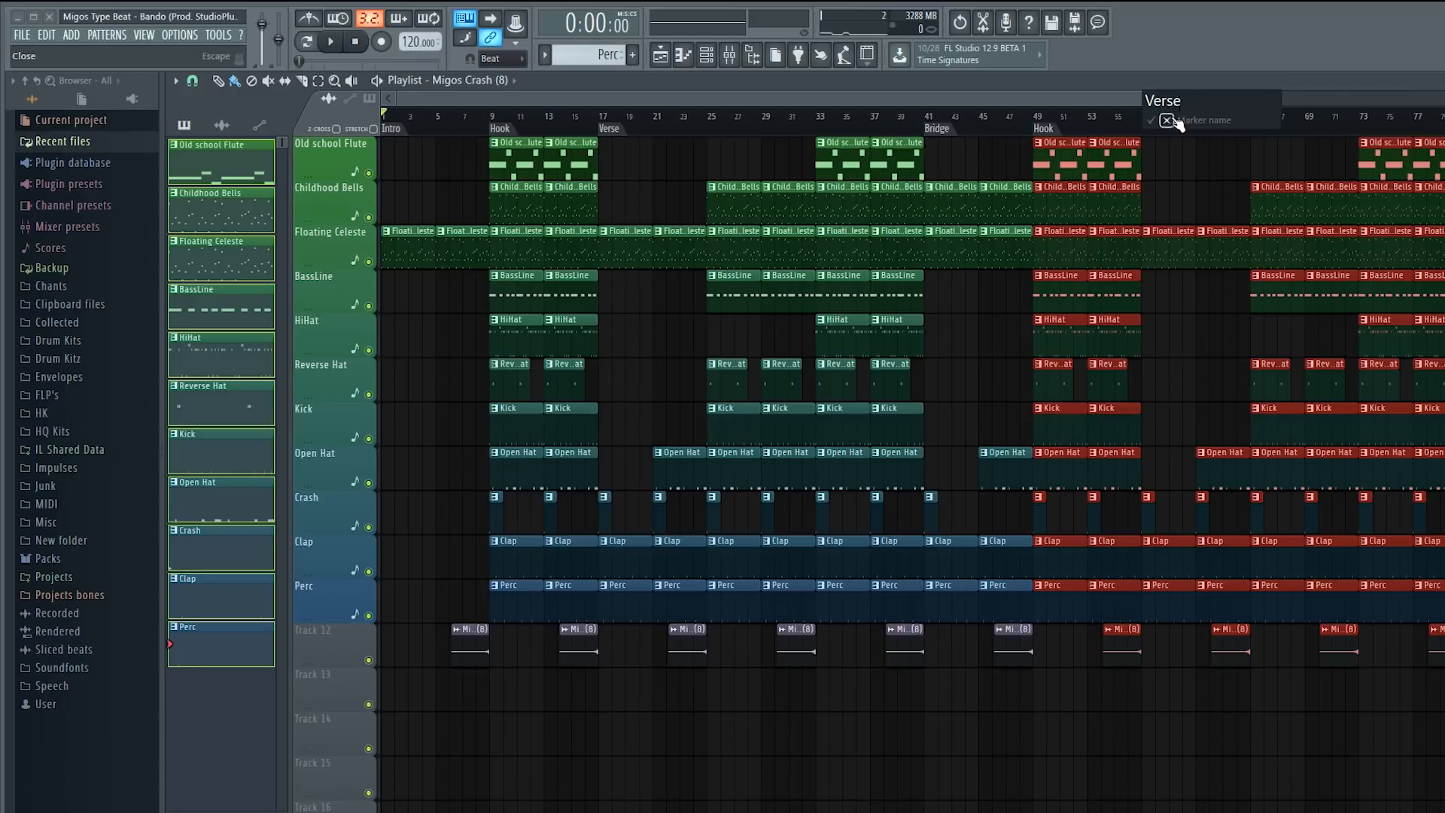
{"action": "left_click", "coordinate": [1171, 121]}
- Copy the second Hook's clips from bars 49–57, including the reversed crash, to bar 89
{"action": "left_click_drag", "start_coordinate": [1242, 101], "coordinate": [1325, 101]}
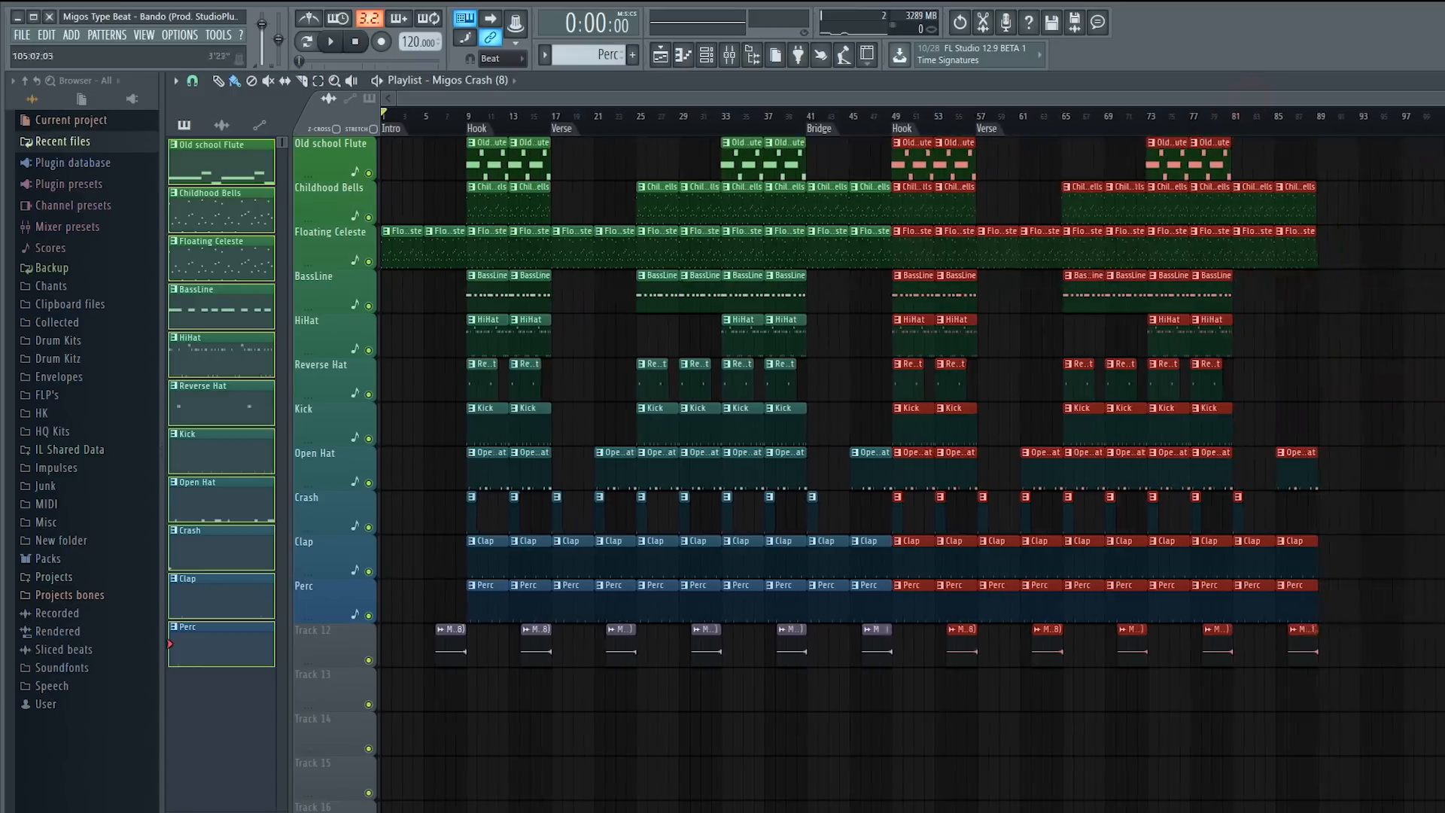
{"action": "left_click_drag", "start_coordinate": [893, 137], "coordinate": [1336, 156]}
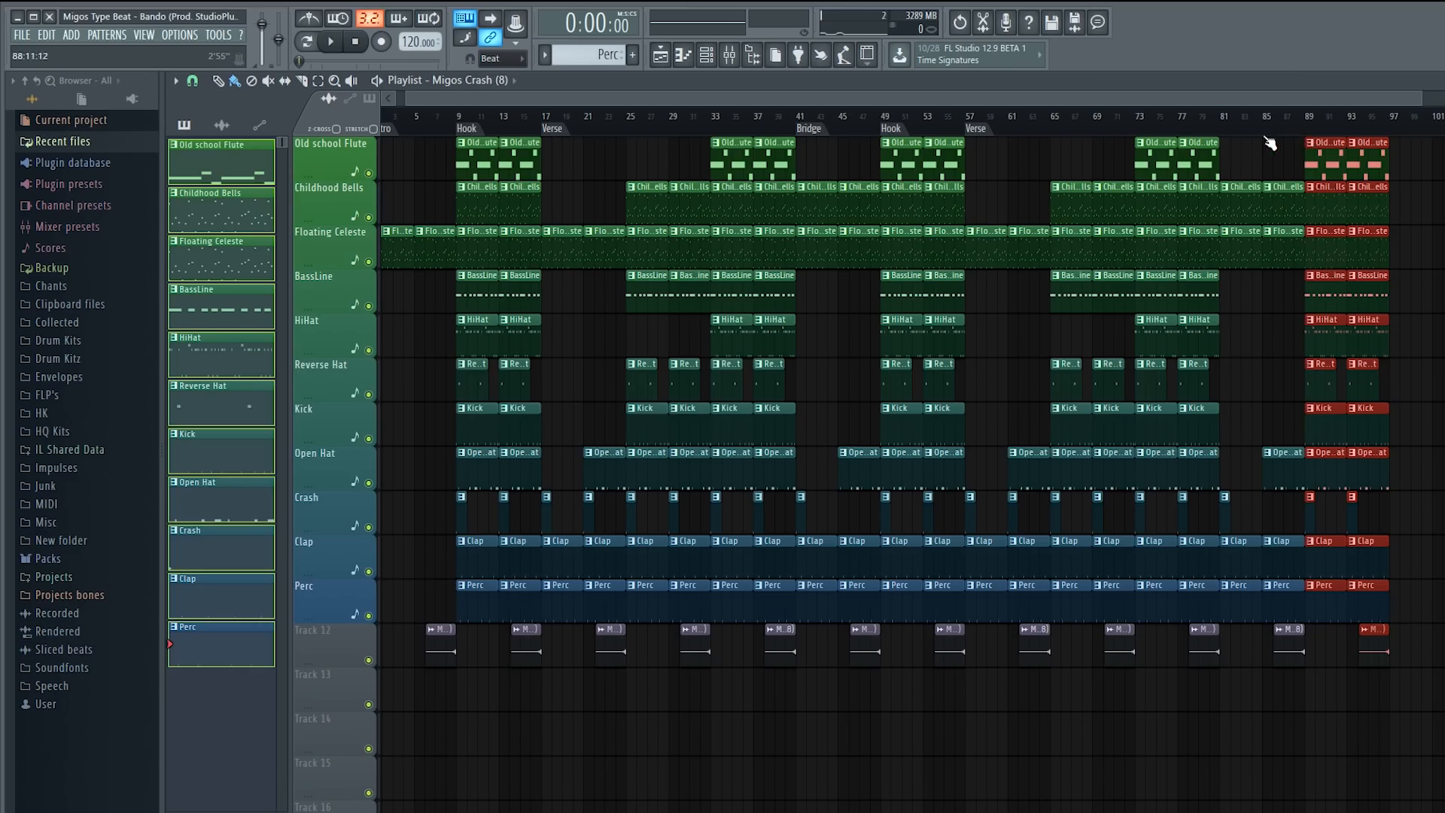
- Add playlist time markers named Bridge at bar 81, Hook at bar 89 and Outro at bar 97
{"action": "key", "text": "alt+t"}
{"action": "type", "text": "Br"}
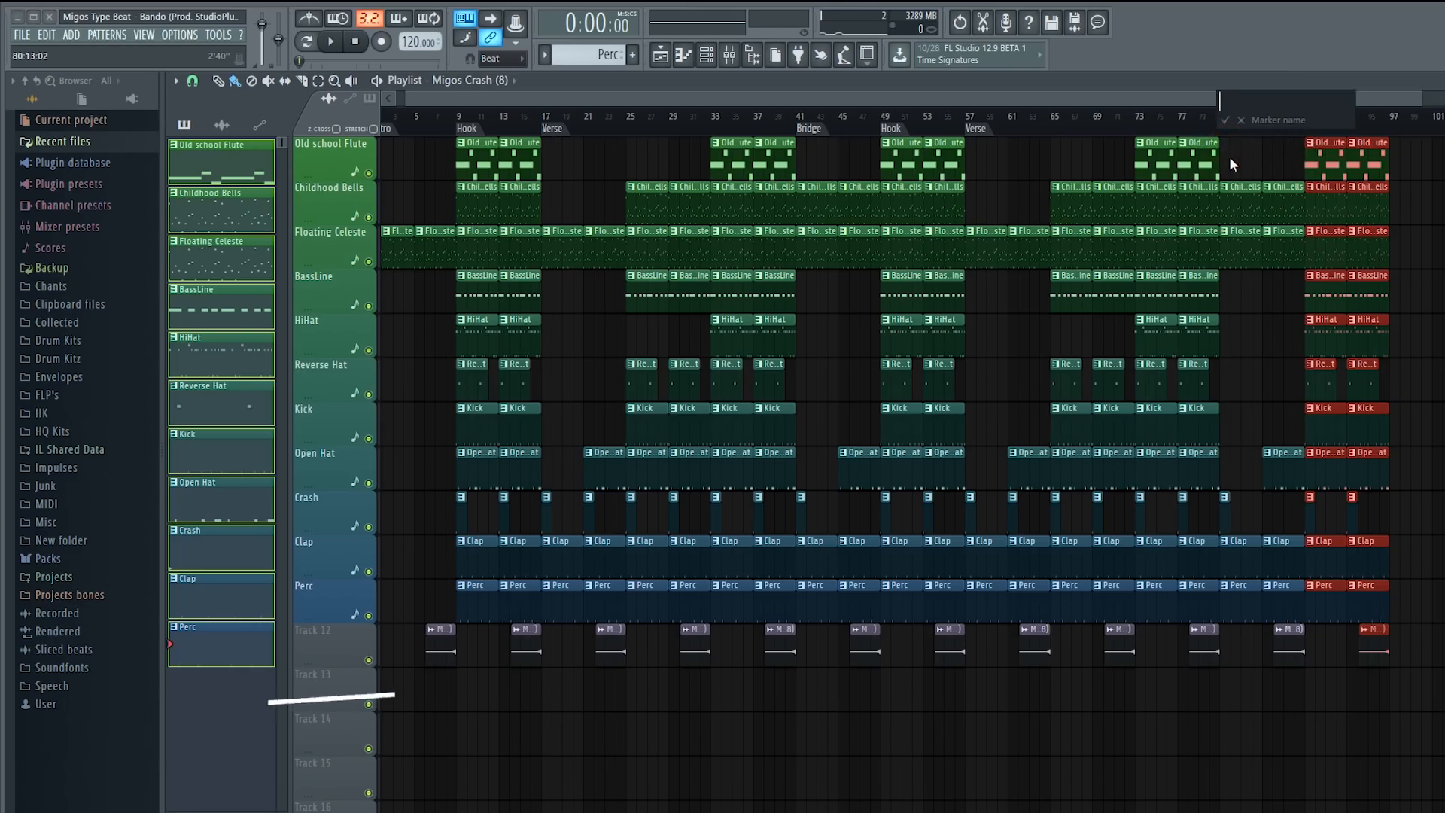
{"action": "type", "text": "idge"}
{"action": "key", "text": "Return"}
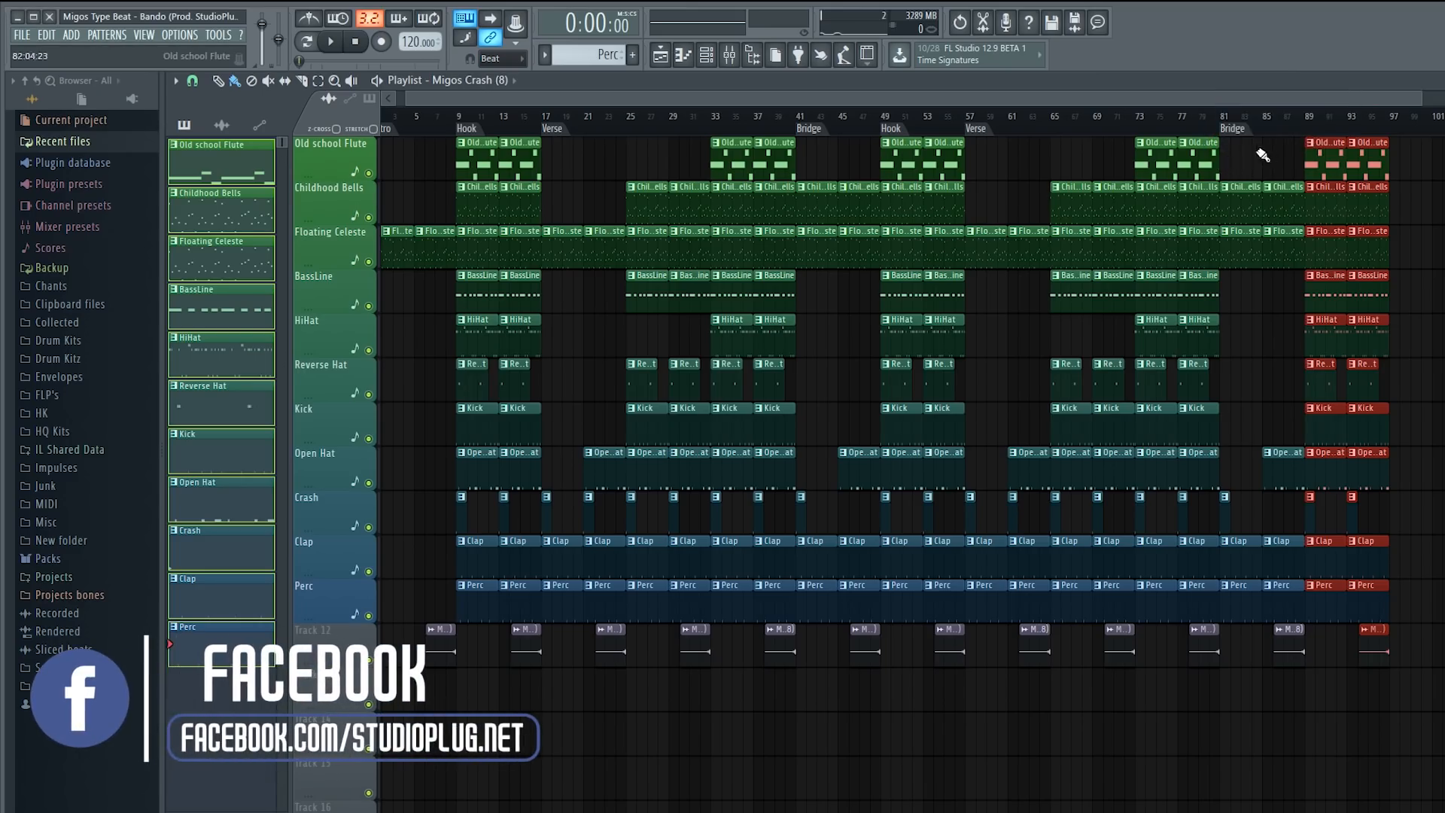
{"action": "key", "text": "alt+t"}
{"action": "type", "text": "H"}
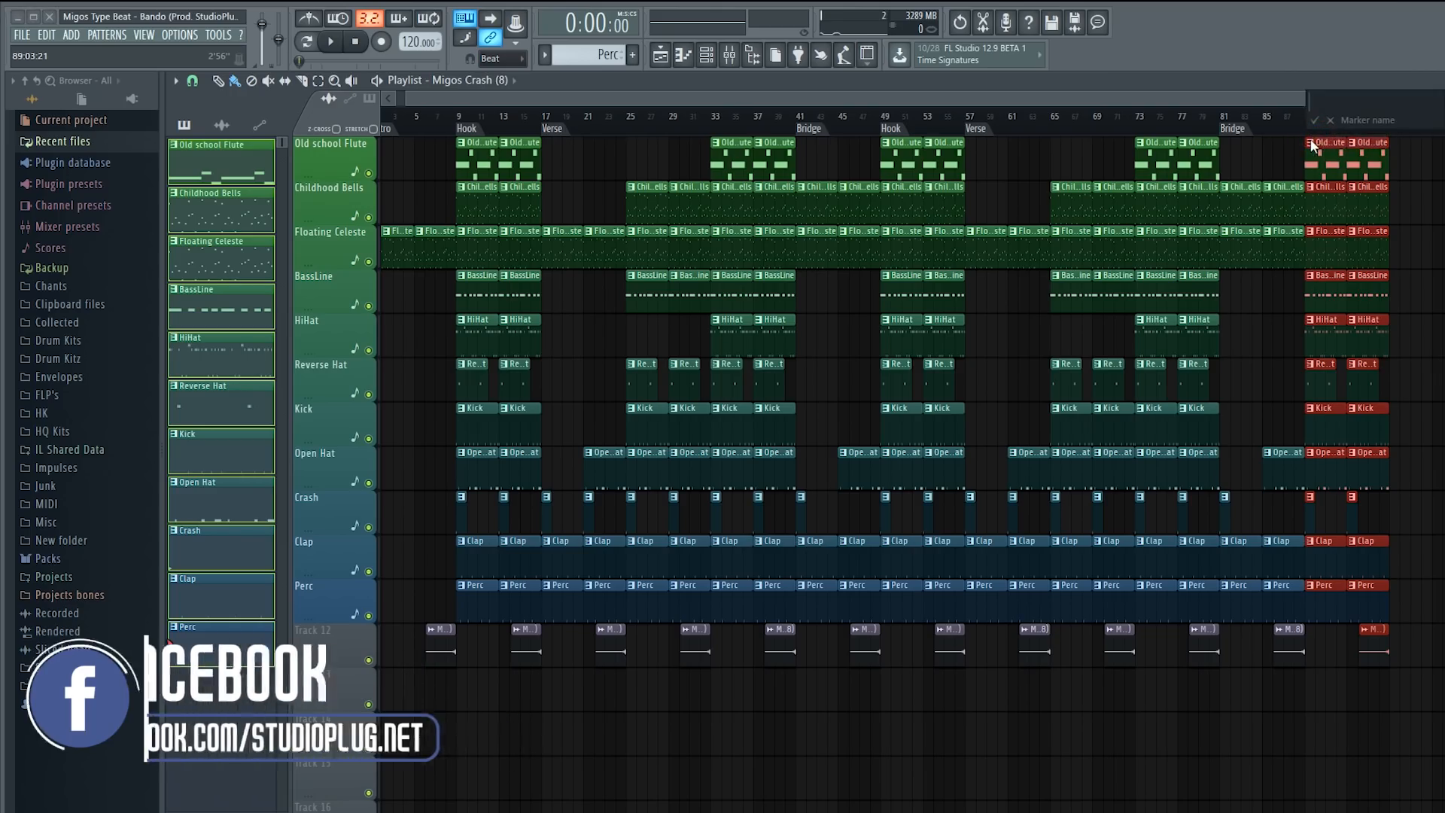
{"action": "type", "text": "ook"}
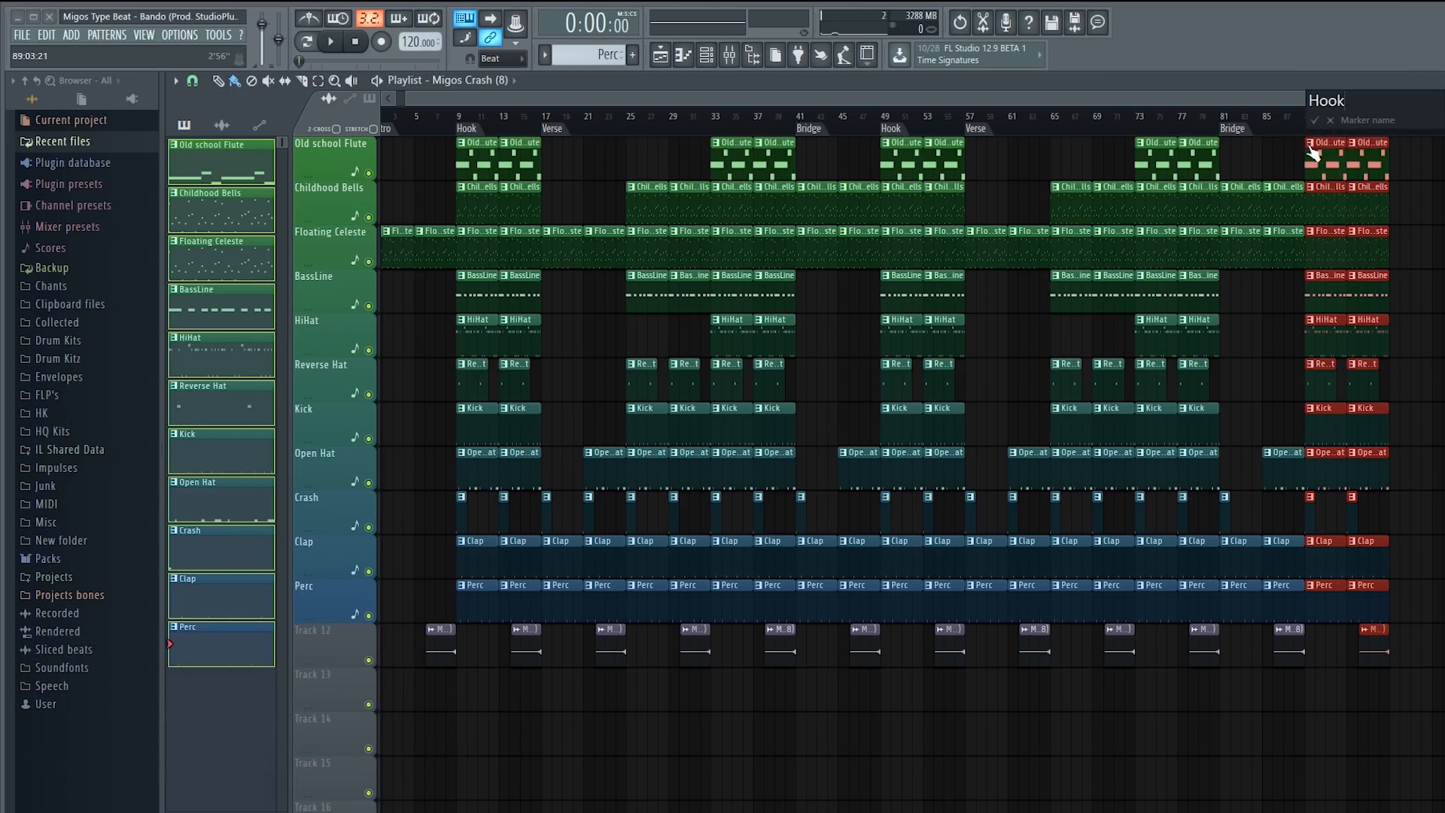
{"action": "key", "text": "Return"}
{"action": "key", "text": "alt+t"}
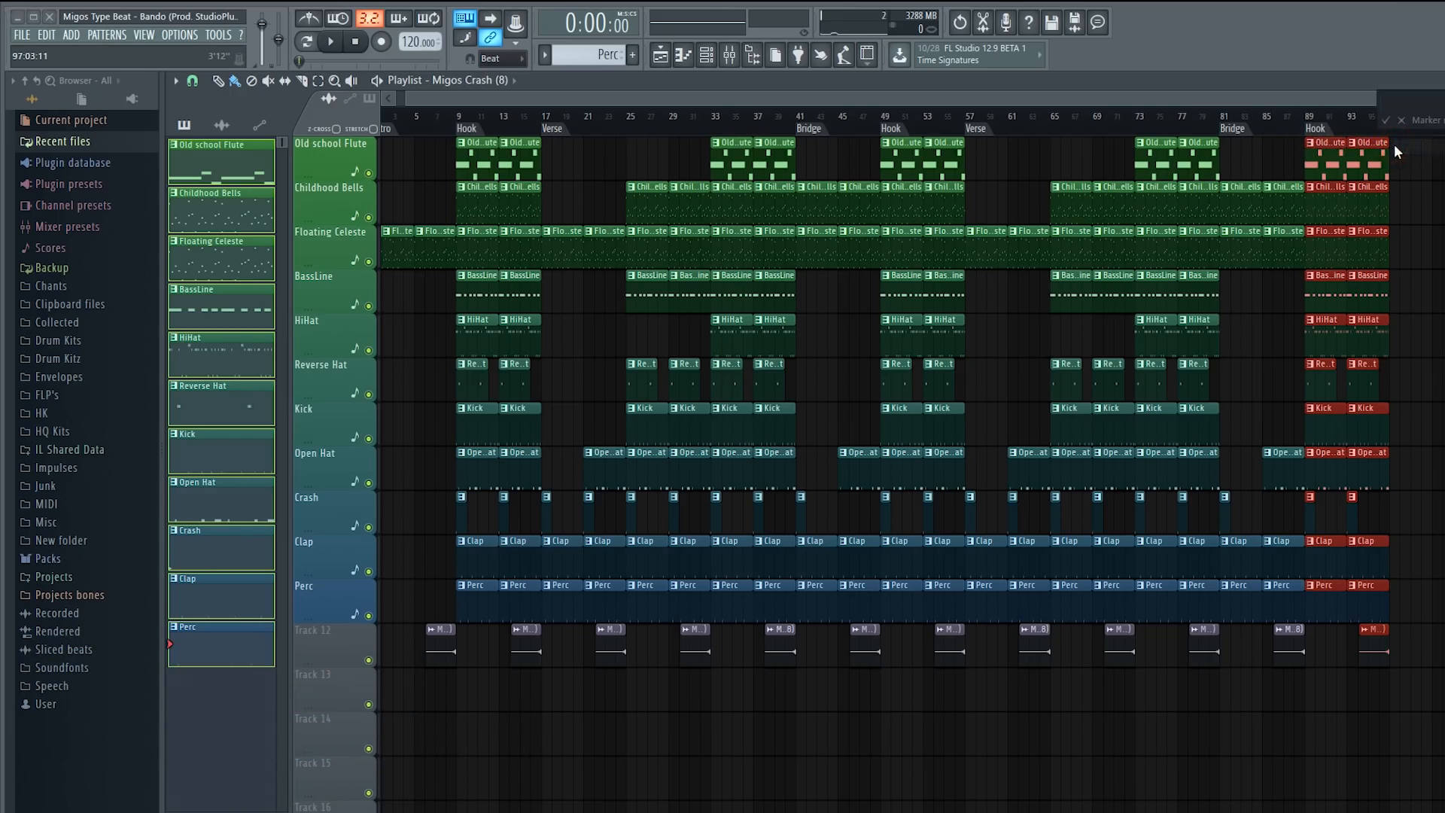
{"action": "type", "text": "Outro"}
{"action": "key", "text": "Return"}
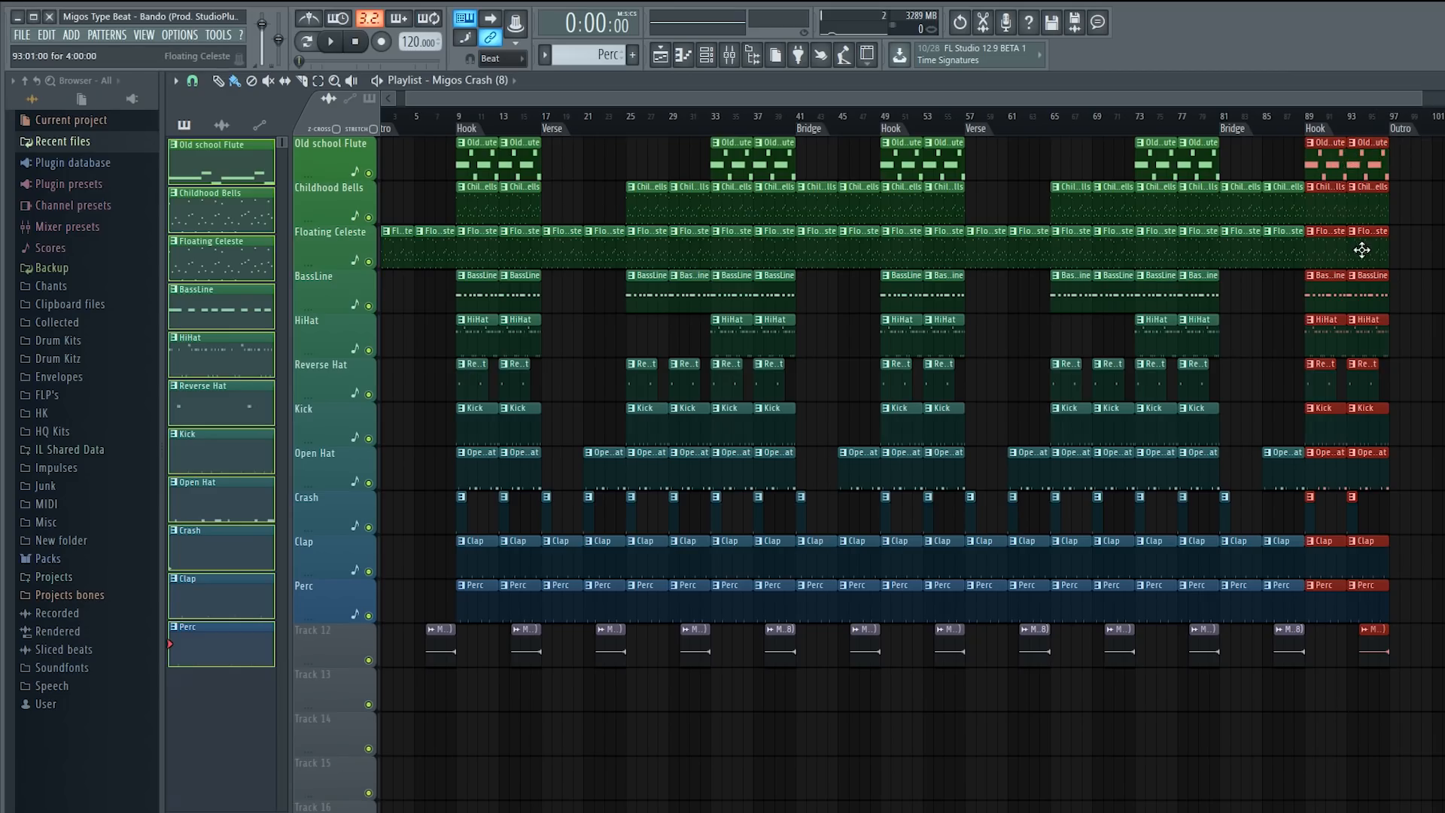
- Duplicate the last Hook's selected clips to bar 97 and delete the copied BassLine, HiHat and Kick clips
{"action": "key", "text": "ctrl+b"}
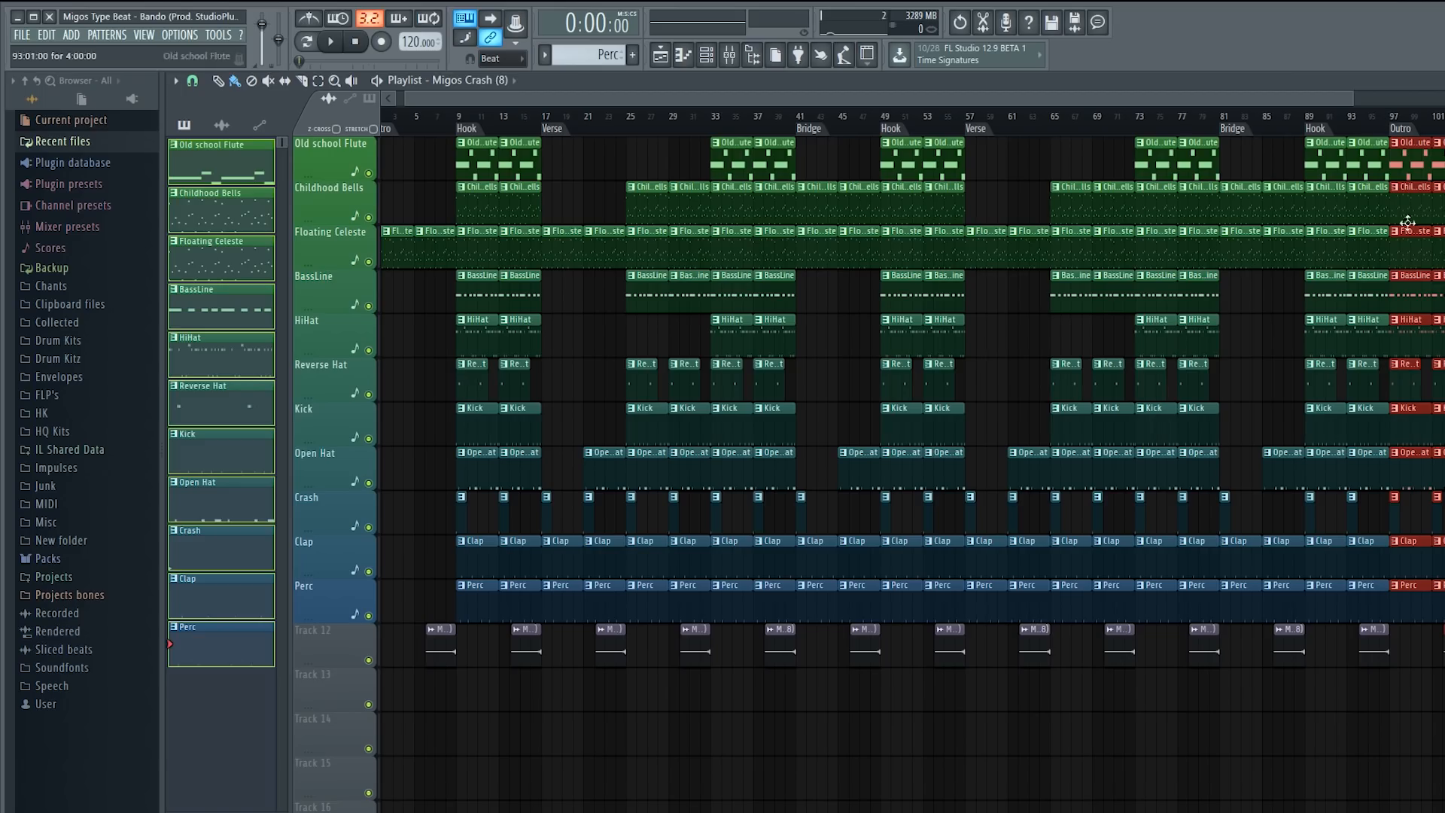
{"action": "right_click", "coordinate": [1406, 300]}
{"action": "right_click", "coordinate": [1415, 344]}
{"action": "right_click", "coordinate": [1407, 432]}
{"action": "right_click", "coordinate": [1439, 434]}
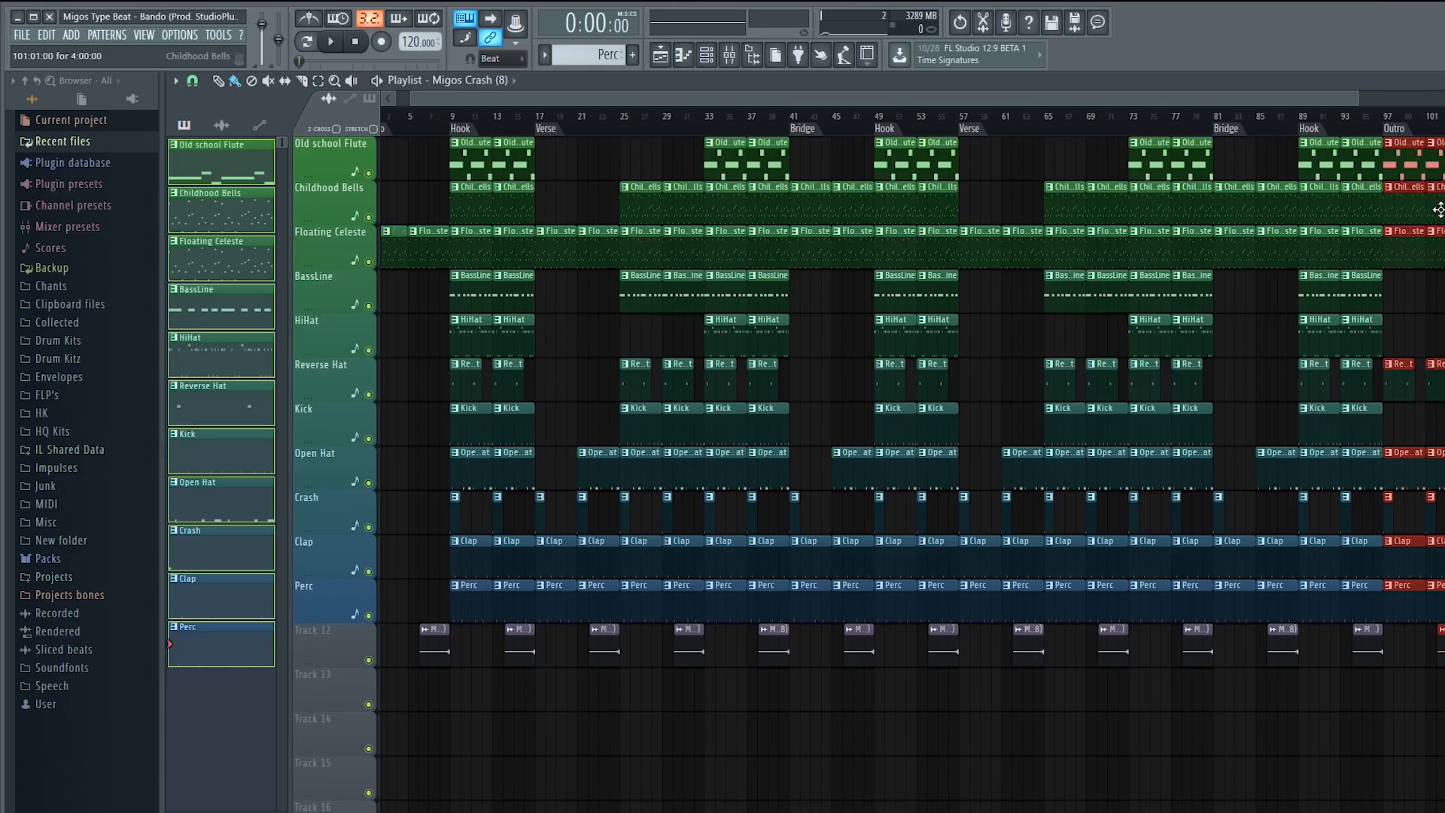
- Thin out the Outro by deleting both Reverse Hat clips and the bar 101 Old school Flute, Open Hat, Clap and Perc clips
{"action": "right_click", "coordinate": [1432, 161]}
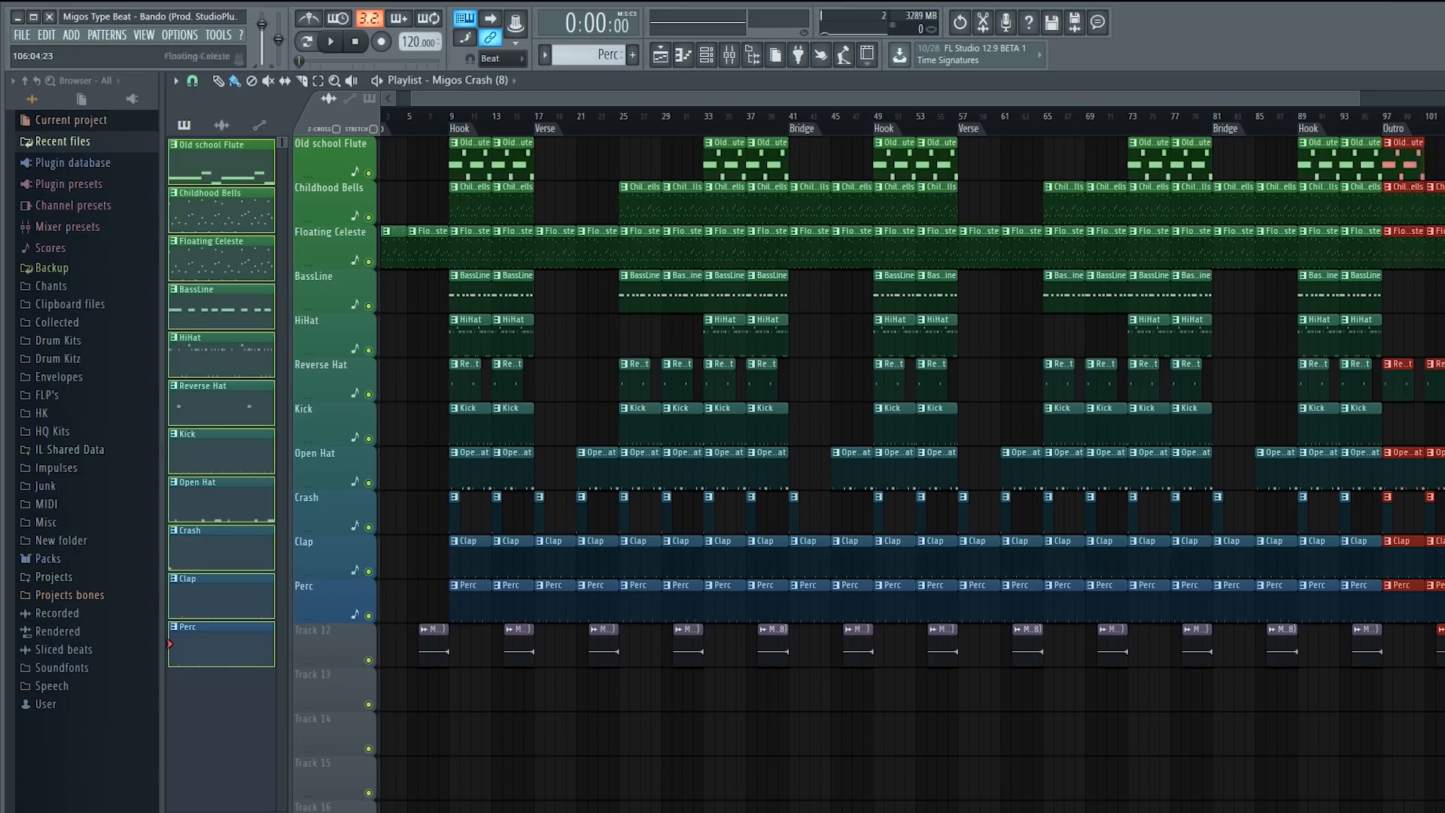
{"action": "right_click", "coordinate": [1437, 389]}
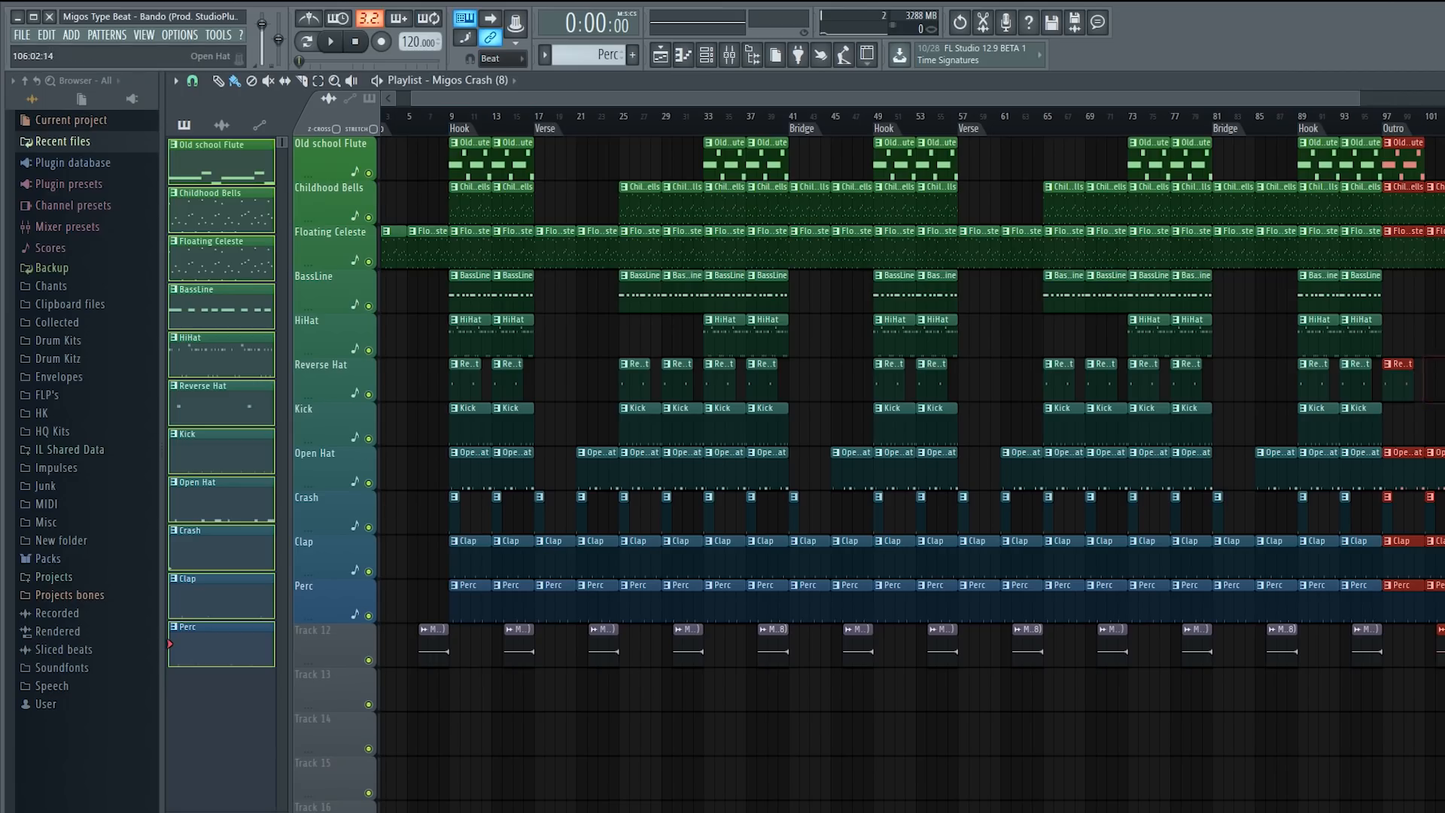
{"action": "right_click", "coordinate": [1398, 376]}
{"action": "right_click", "coordinate": [1434, 454]}
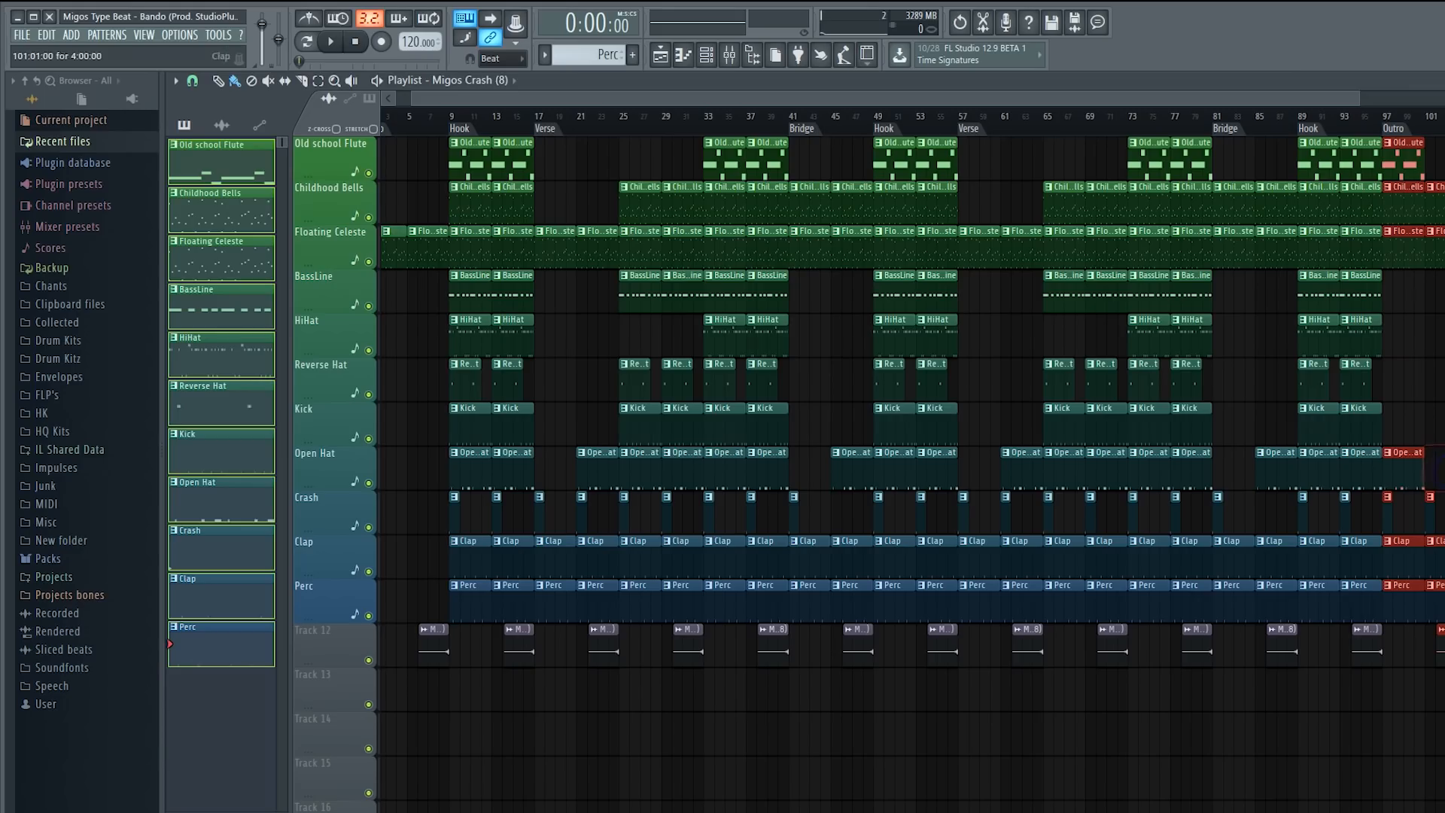
{"action": "right_click", "coordinate": [1441, 591]}
{"action": "right_click", "coordinate": [1439, 543]}
{"action": "left_click_drag", "start_coordinate": [1357, 100], "coordinate": [1410, 97]}
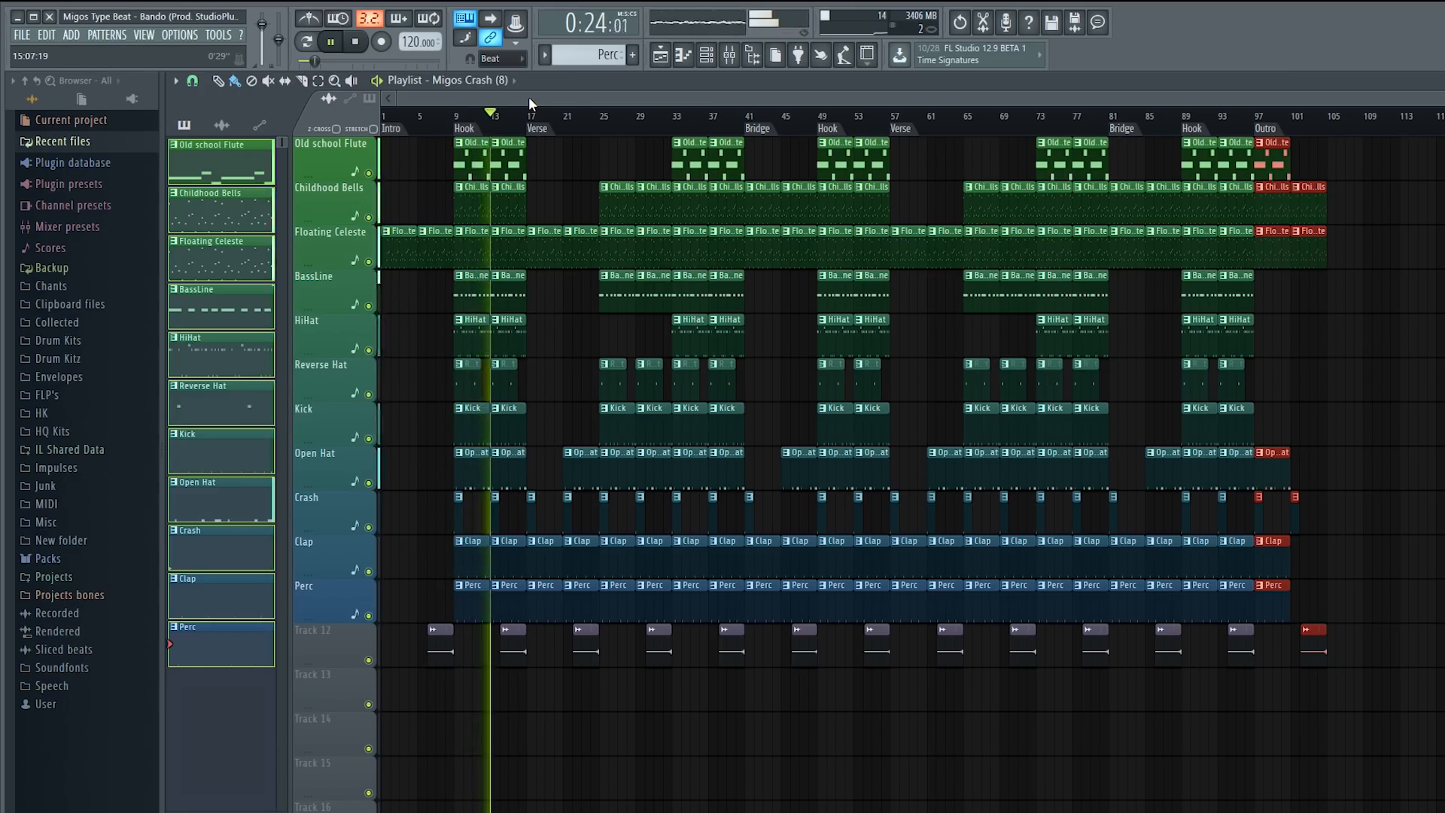
- Make the Old school Flute clip at bar 33 unique and replace the bar 37 flute clip with a copy of it
{"action": "left_click", "coordinate": [355, 41]}
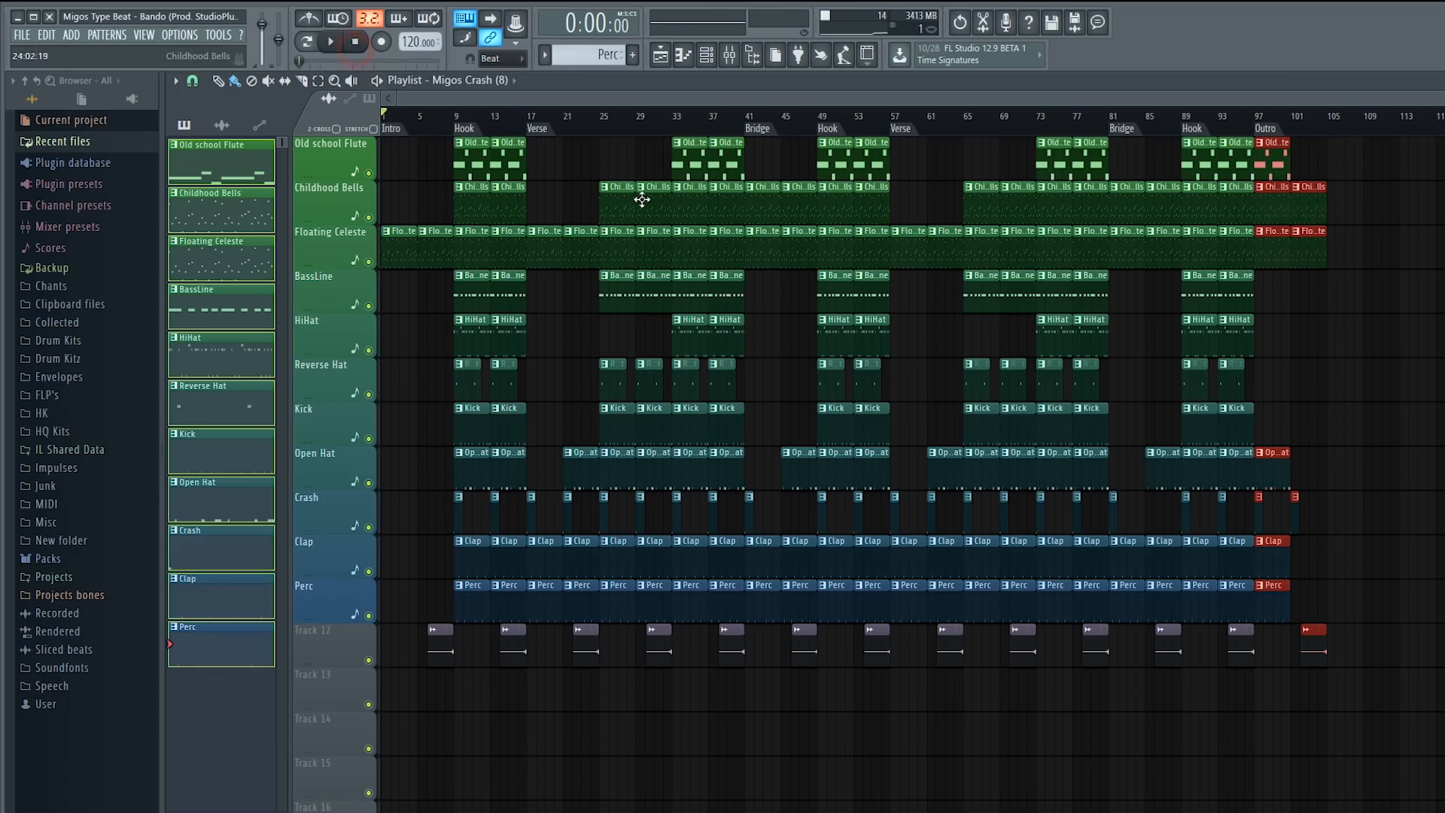
{"action": "left_click", "coordinate": [676, 143]}
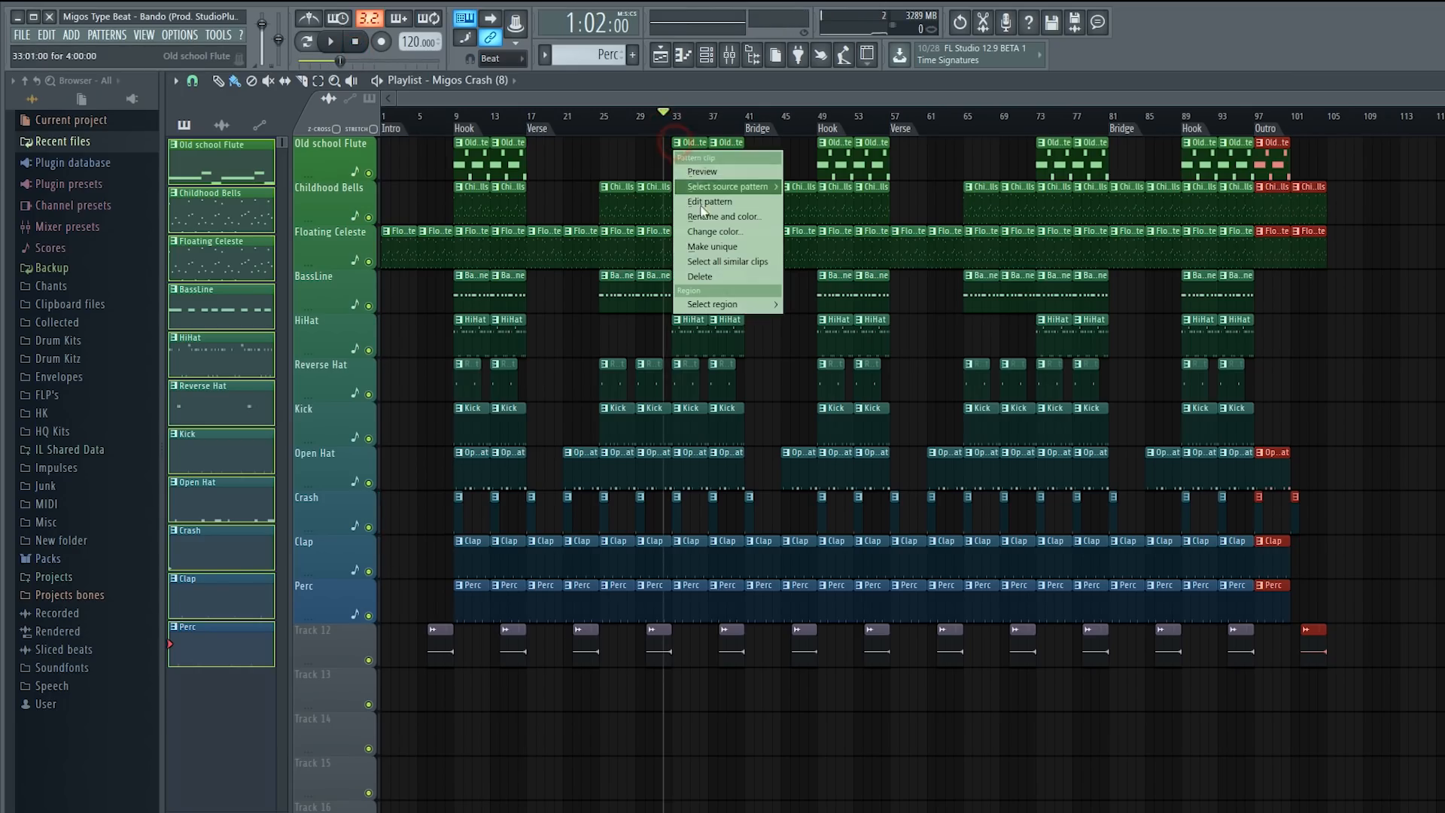
{"action": "left_click", "coordinate": [709, 249]}
{"action": "right_click", "coordinate": [721, 165]}
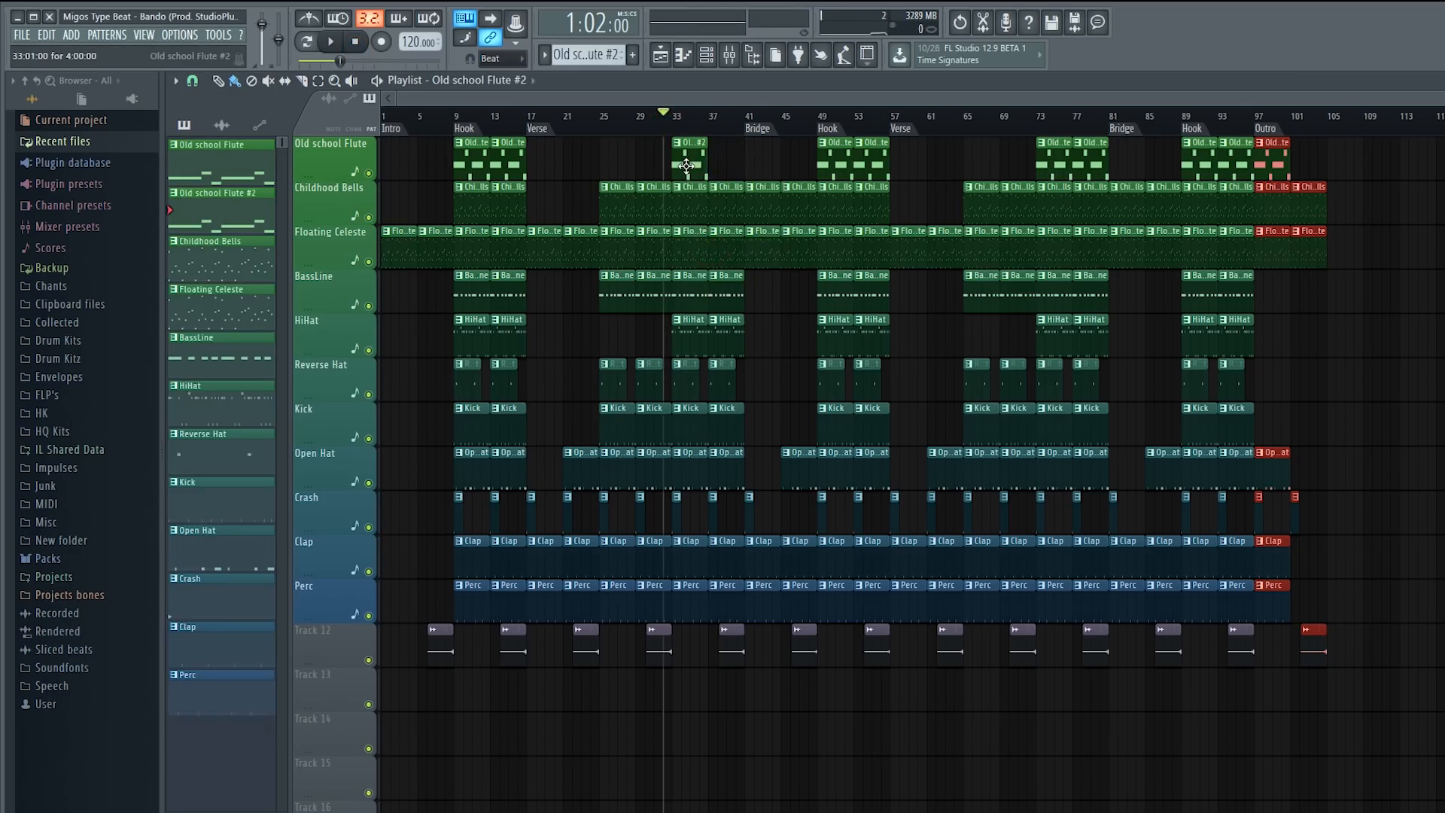
{"action": "left_click_drag", "start_coordinate": [686, 165], "coordinate": [717, 167]}
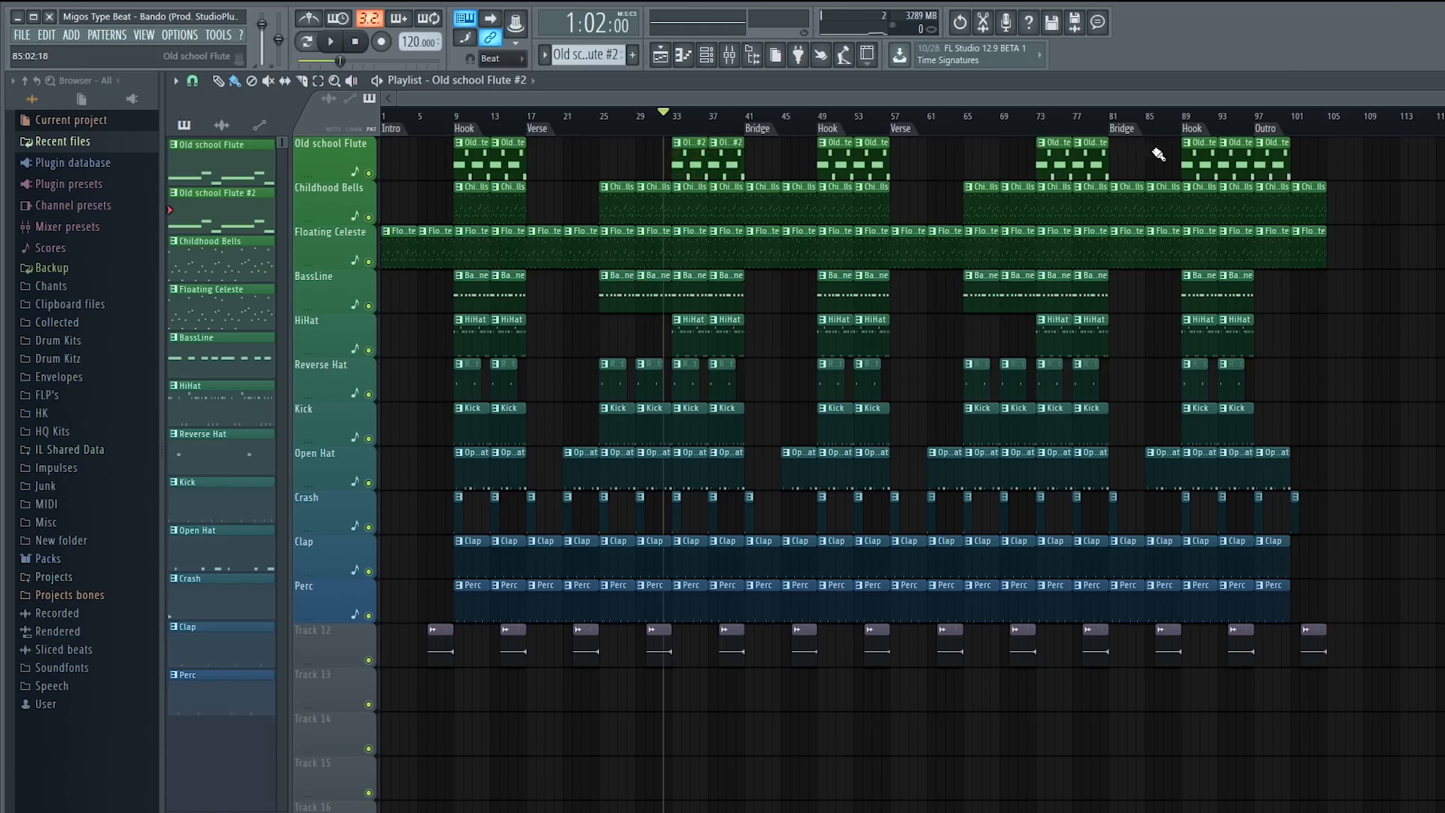
- Replace the Old school Flute clips at bars 73 and 77 with Old school Flute #2 clips
{"action": "right_click", "coordinate": [1073, 160]}
{"action": "right_click", "coordinate": [1050, 161]}
{"action": "left_click", "coordinate": [1046, 160]}
{"action": "left_click", "coordinate": [1084, 161]}
- Review the flute notes of Old school Flute #2 in the piano roll and play the song from bar 32
{"action": "double_click", "coordinate": [725, 164]}
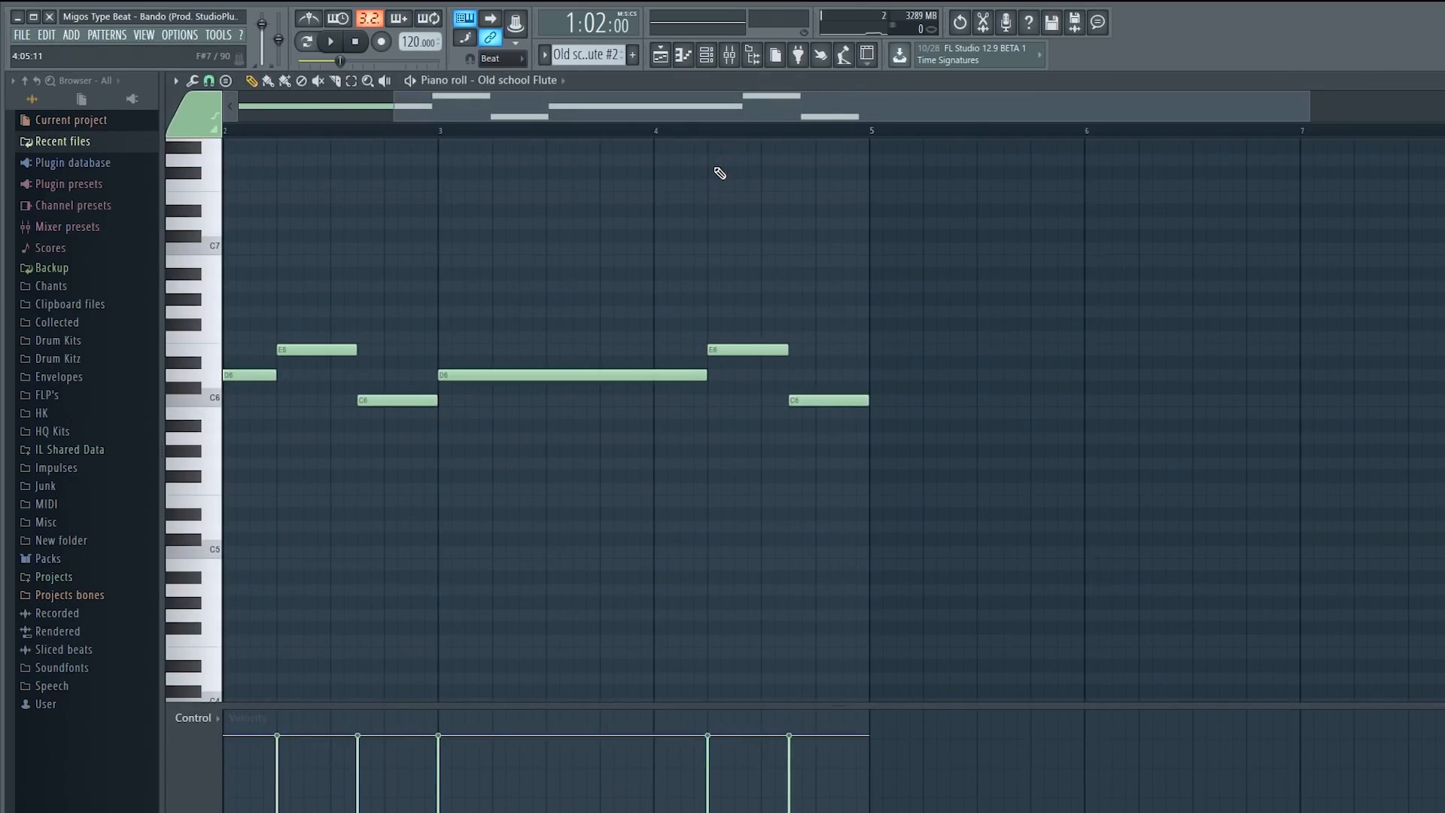
{"action": "scroll", "coordinate": [719, 174], "scroll_direction": "up", "scroll_amount": 3}
{"action": "left_click", "coordinate": [660, 55]}
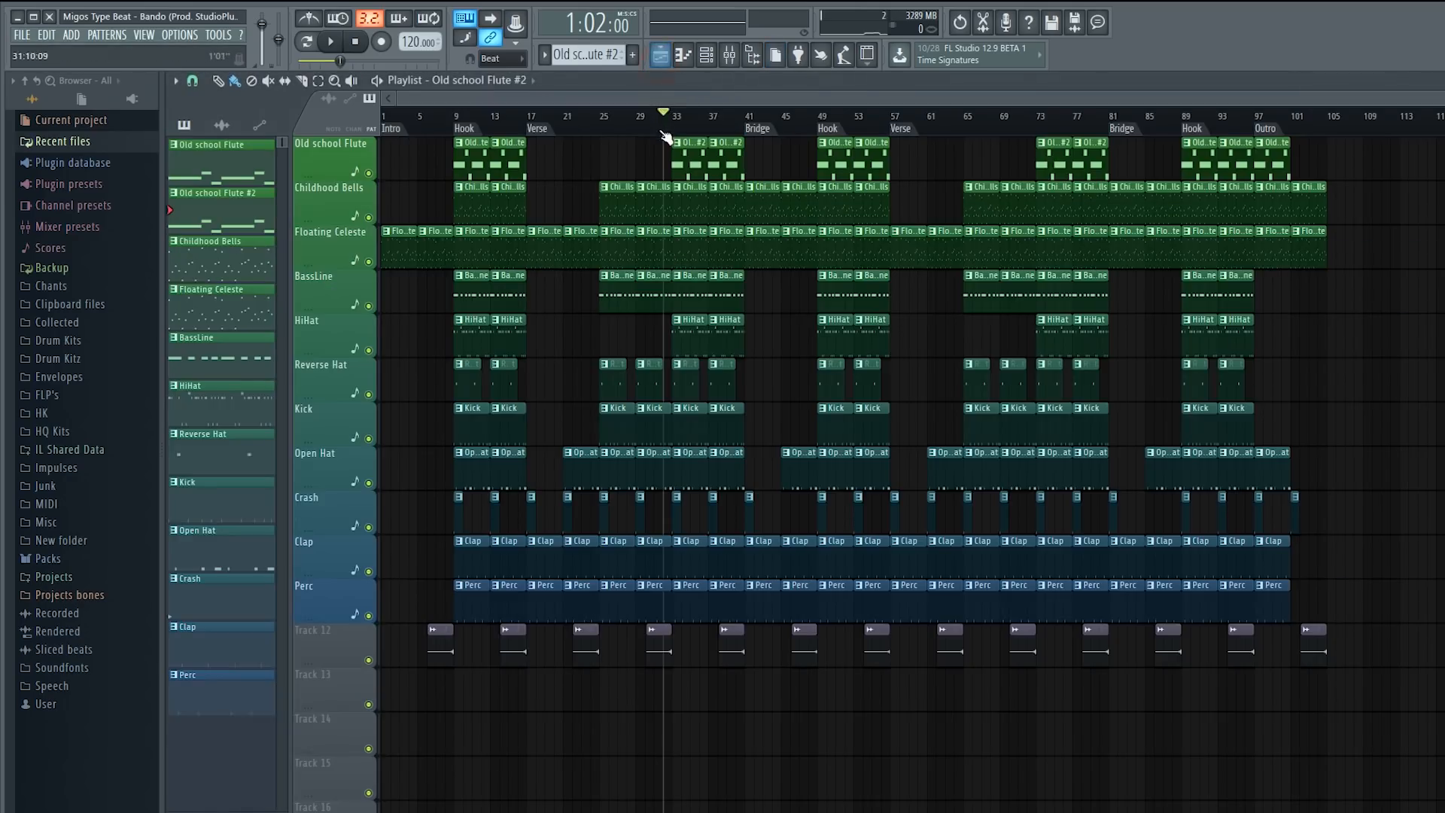
{"action": "key", "text": "space"}
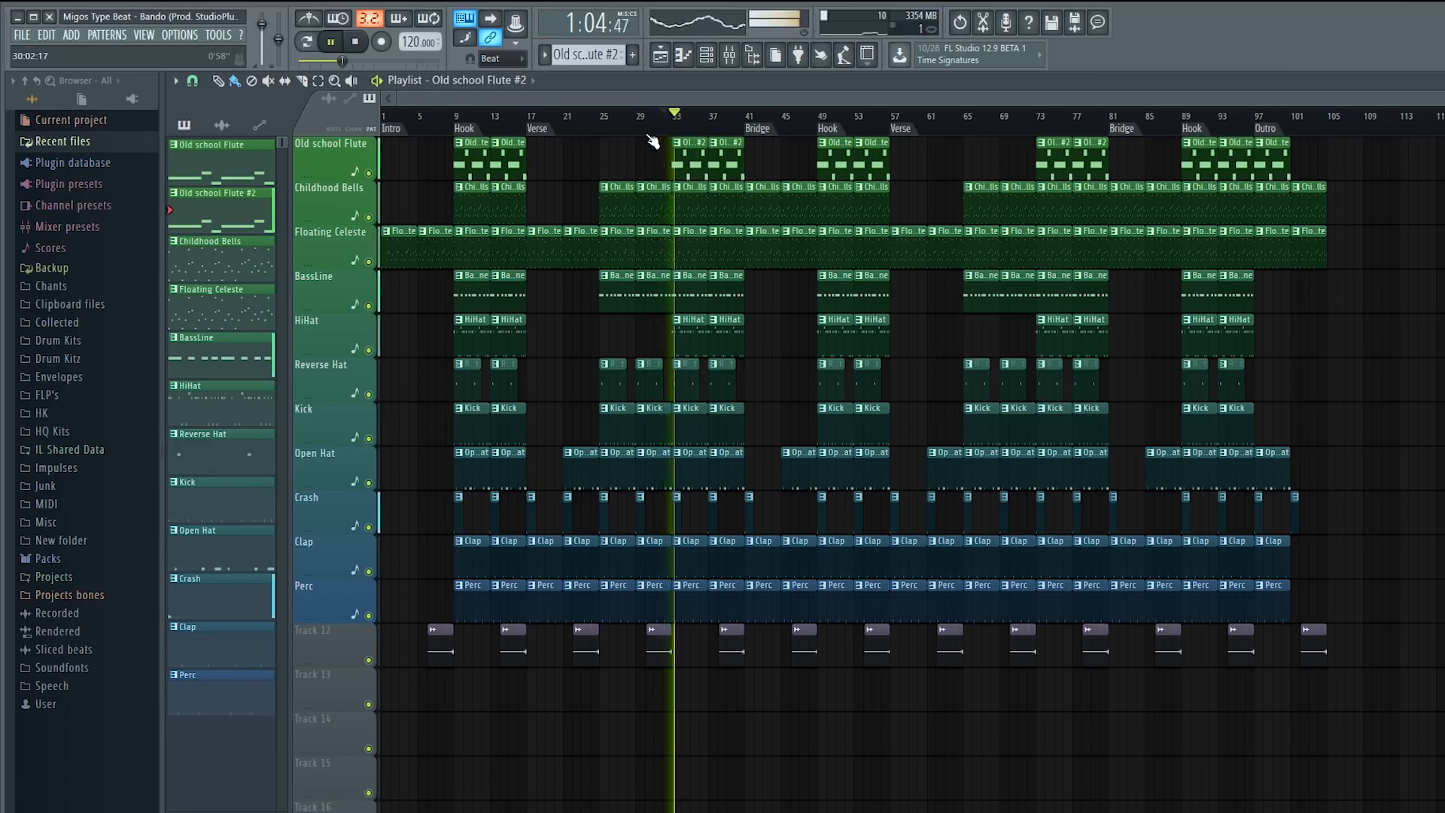
- Delete the Childhood Bells clips at bars 33, 37, 73 and 77 and stop playback
{"action": "right_click", "coordinate": [689, 219]}
{"action": "right_click", "coordinate": [711, 214]}
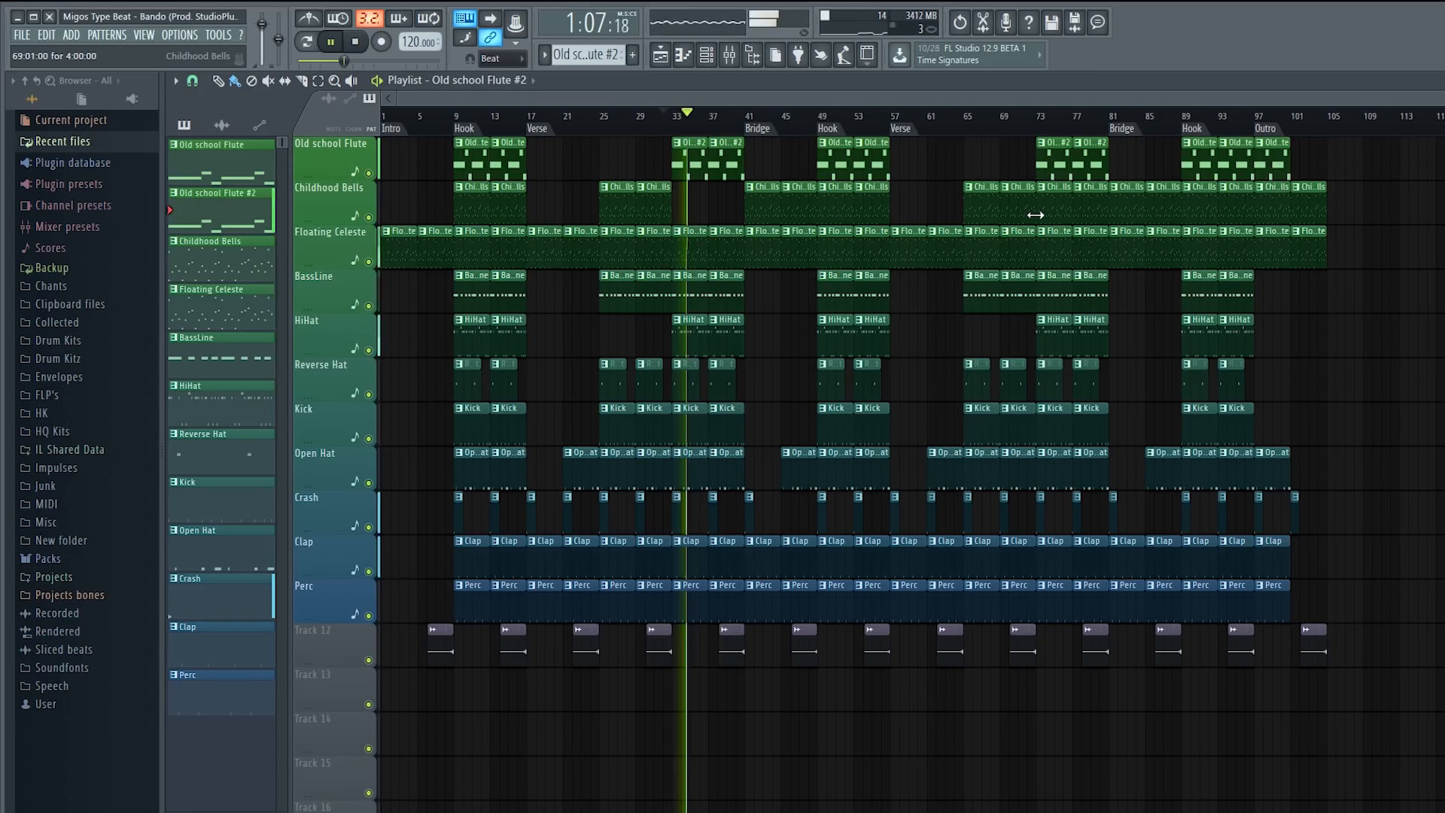
{"action": "key", "text": "space"}
{"action": "right_click", "coordinate": [1055, 204]}
{"action": "right_click", "coordinate": [1092, 204]}
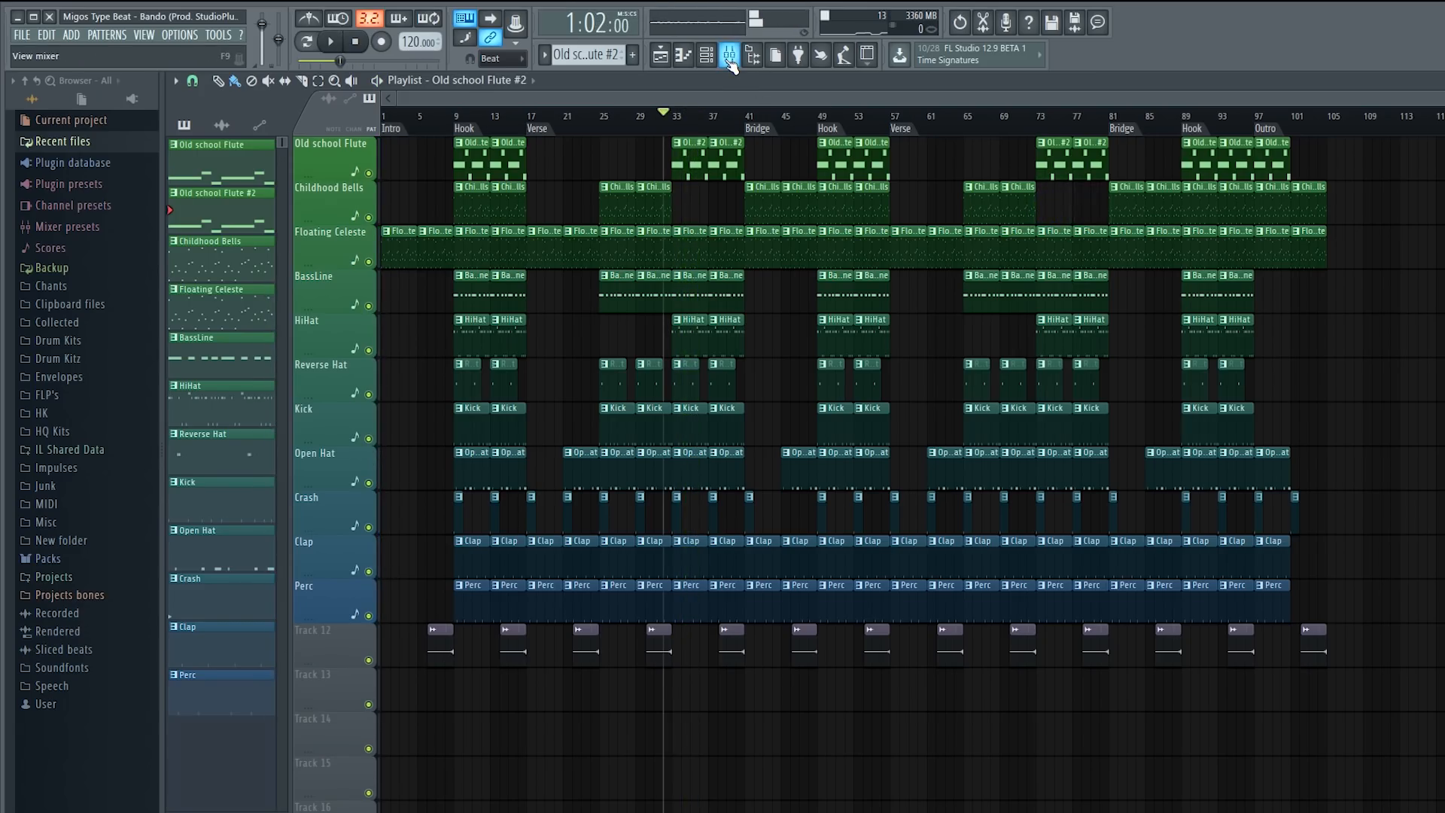
- Raise the Old school Flute track's mixer volume slightly while the song plays, and return to the playlist
{"action": "left_click", "coordinate": [729, 58]}
{"action": "key", "text": "space"}
{"action": "left_click", "coordinate": [465, 456]}
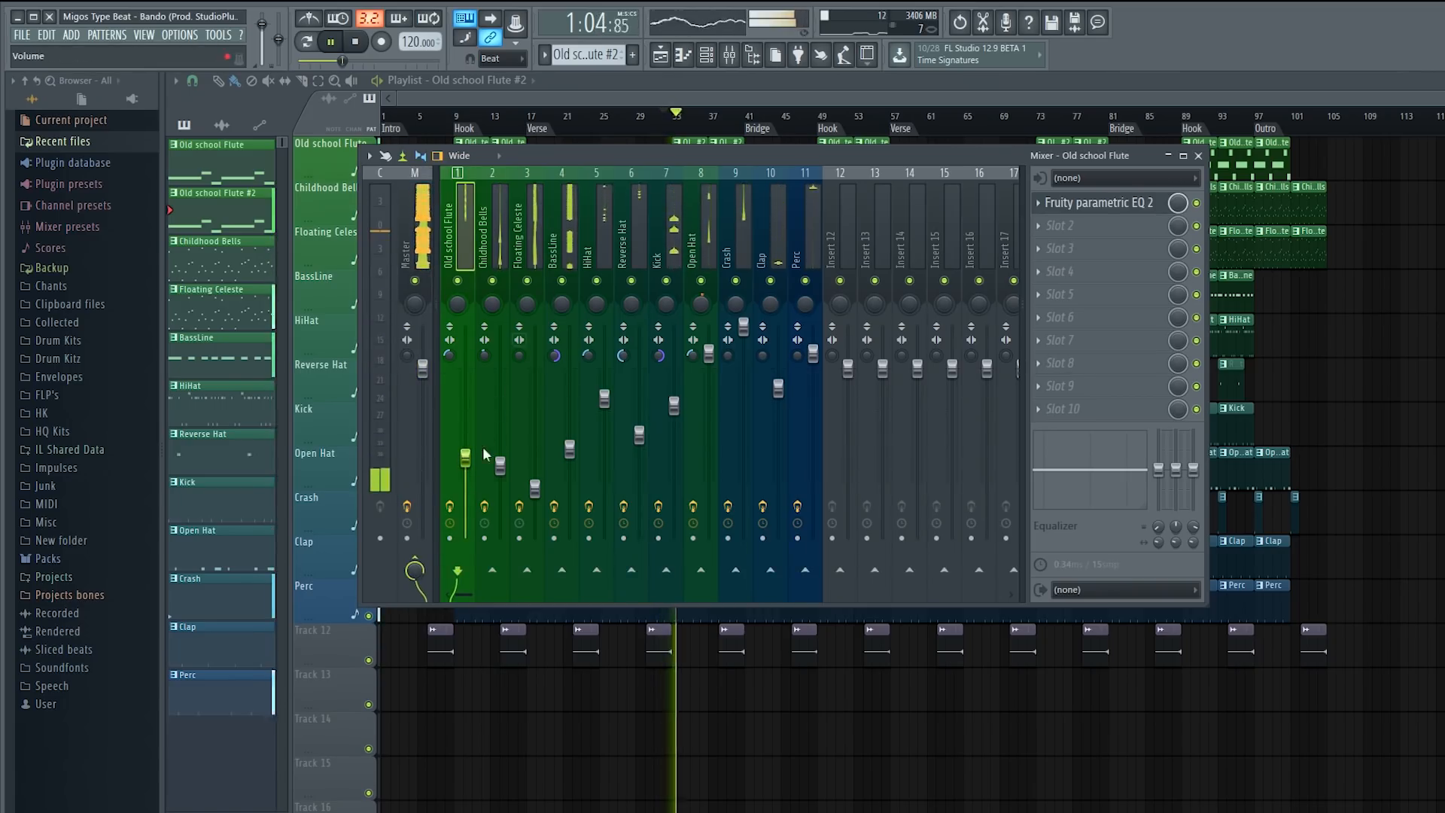
{"action": "left_click", "coordinate": [658, 99]}
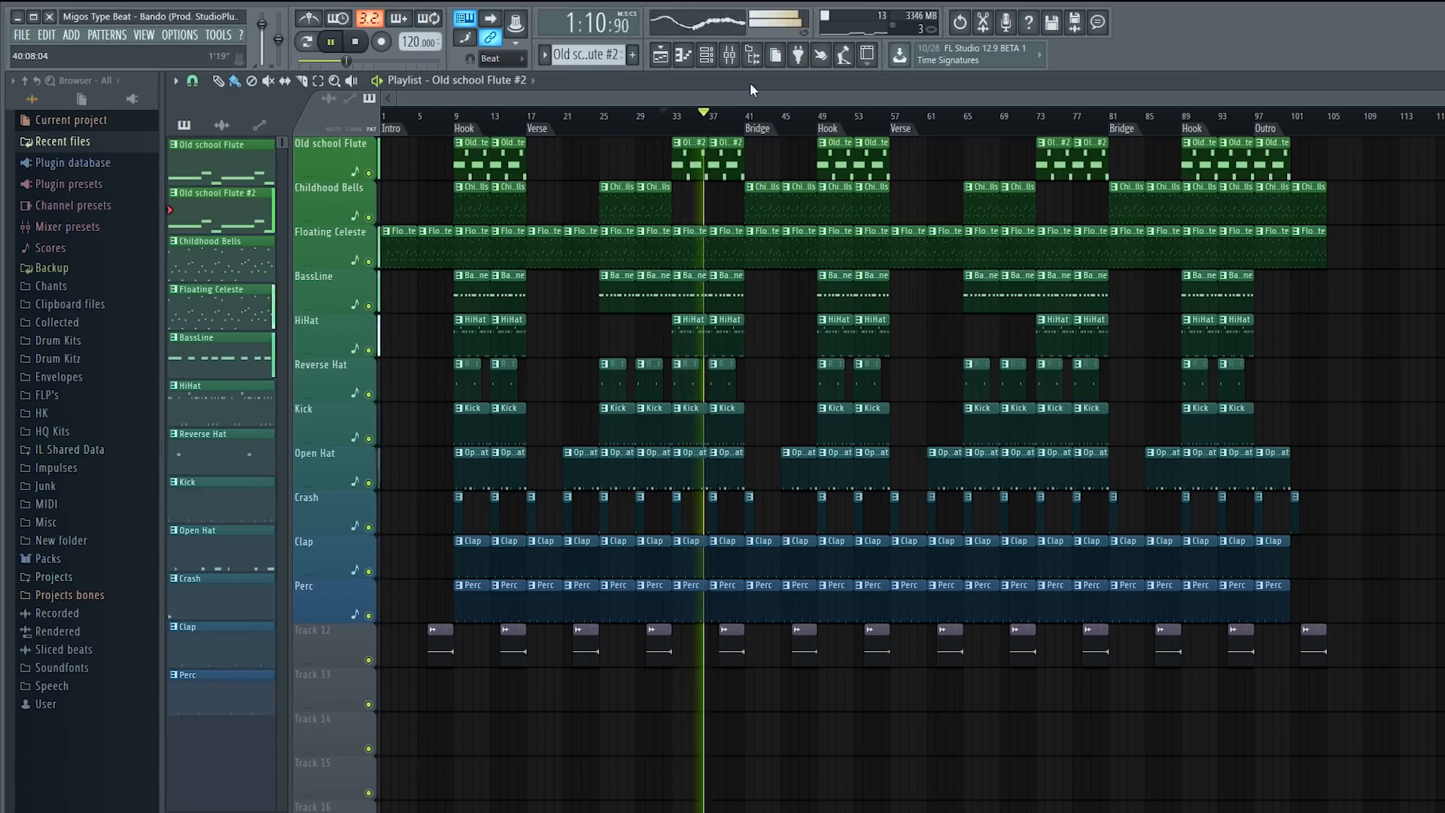
- Pan the Perc mixer track slightly left, and stop playback with the song position back at the start
{"action": "left_click", "coordinate": [729, 55]}
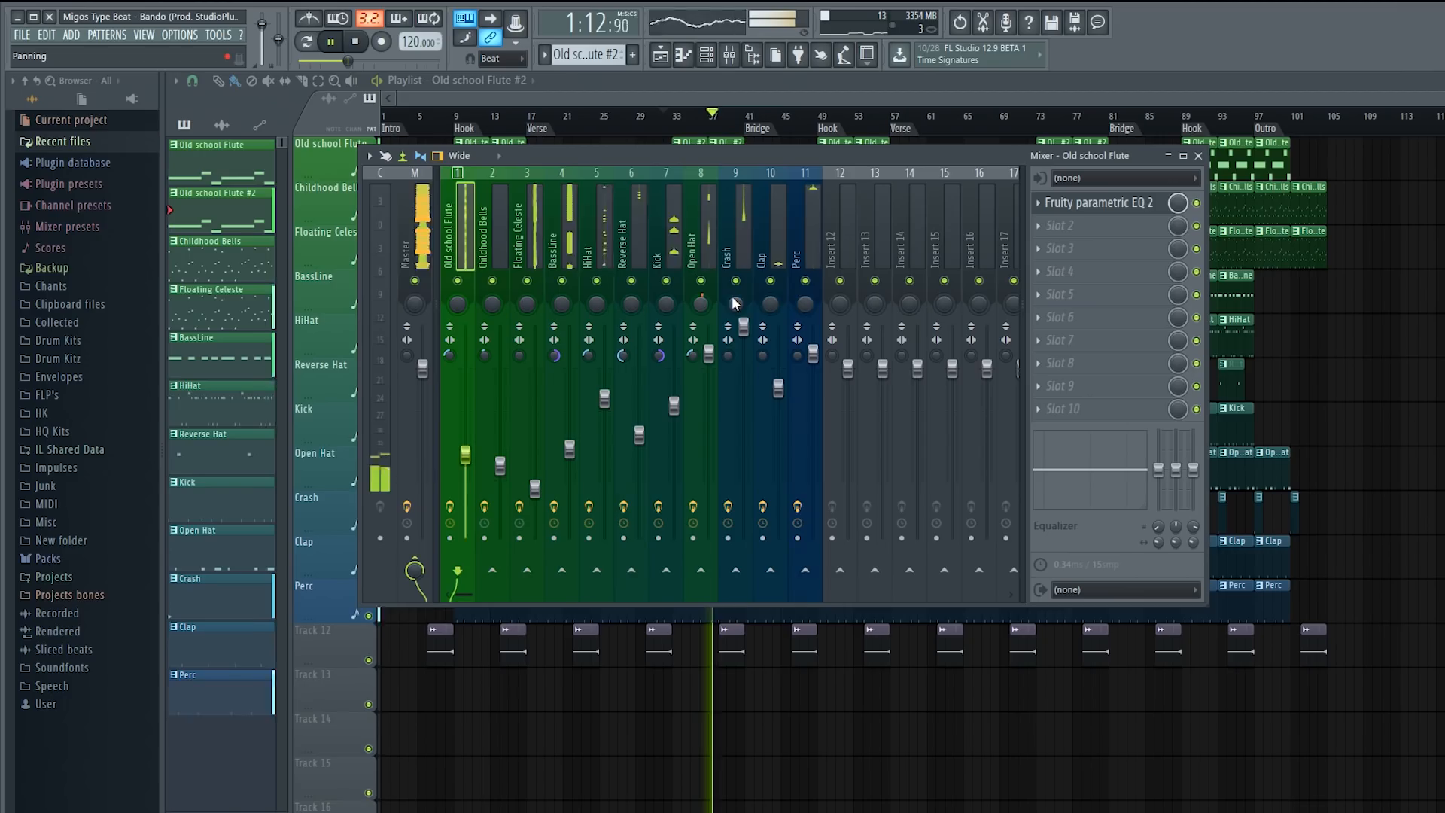
{"action": "left_click", "coordinate": [802, 303]}
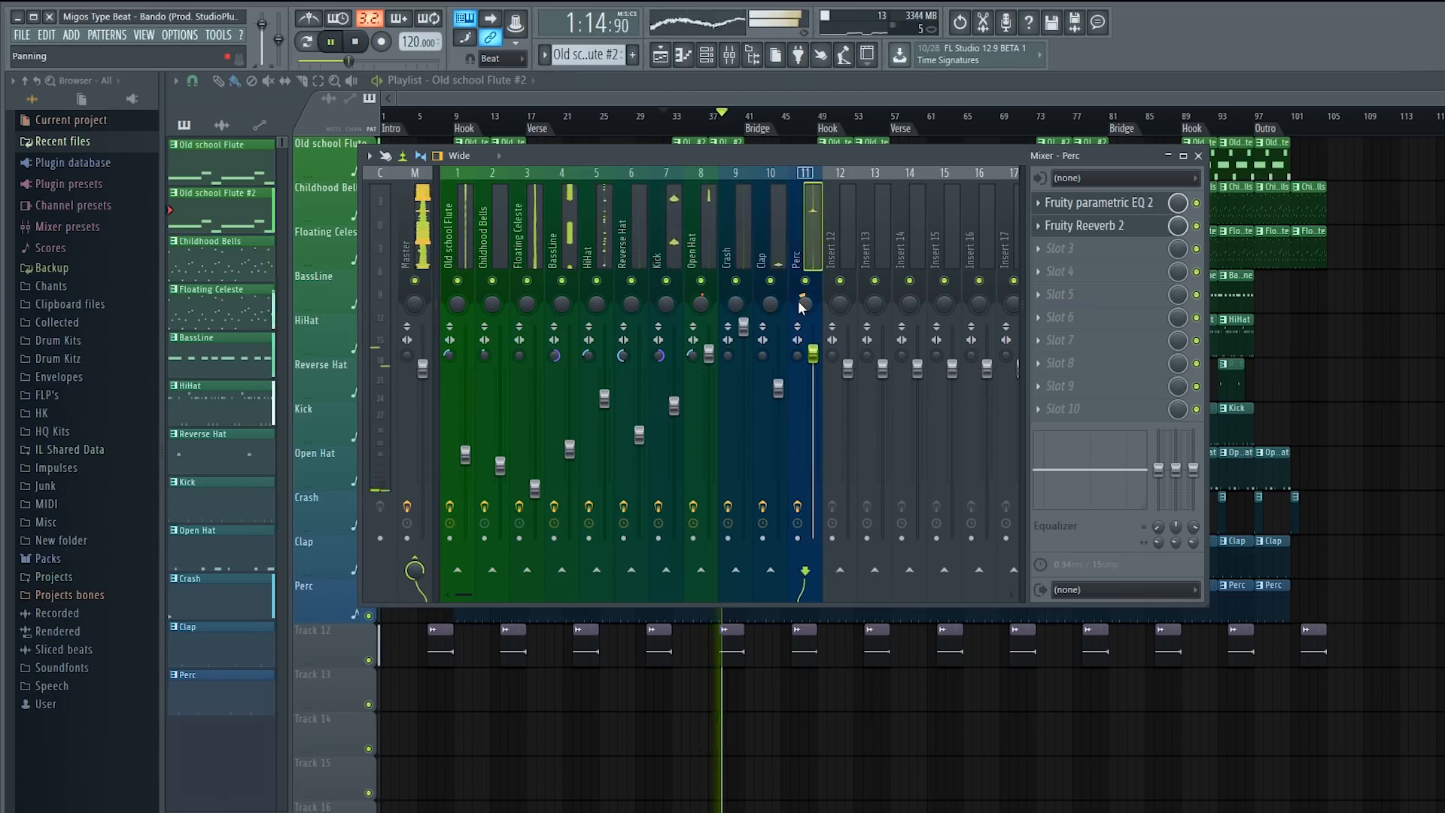
{"action": "left_click", "coordinate": [755, 94]}
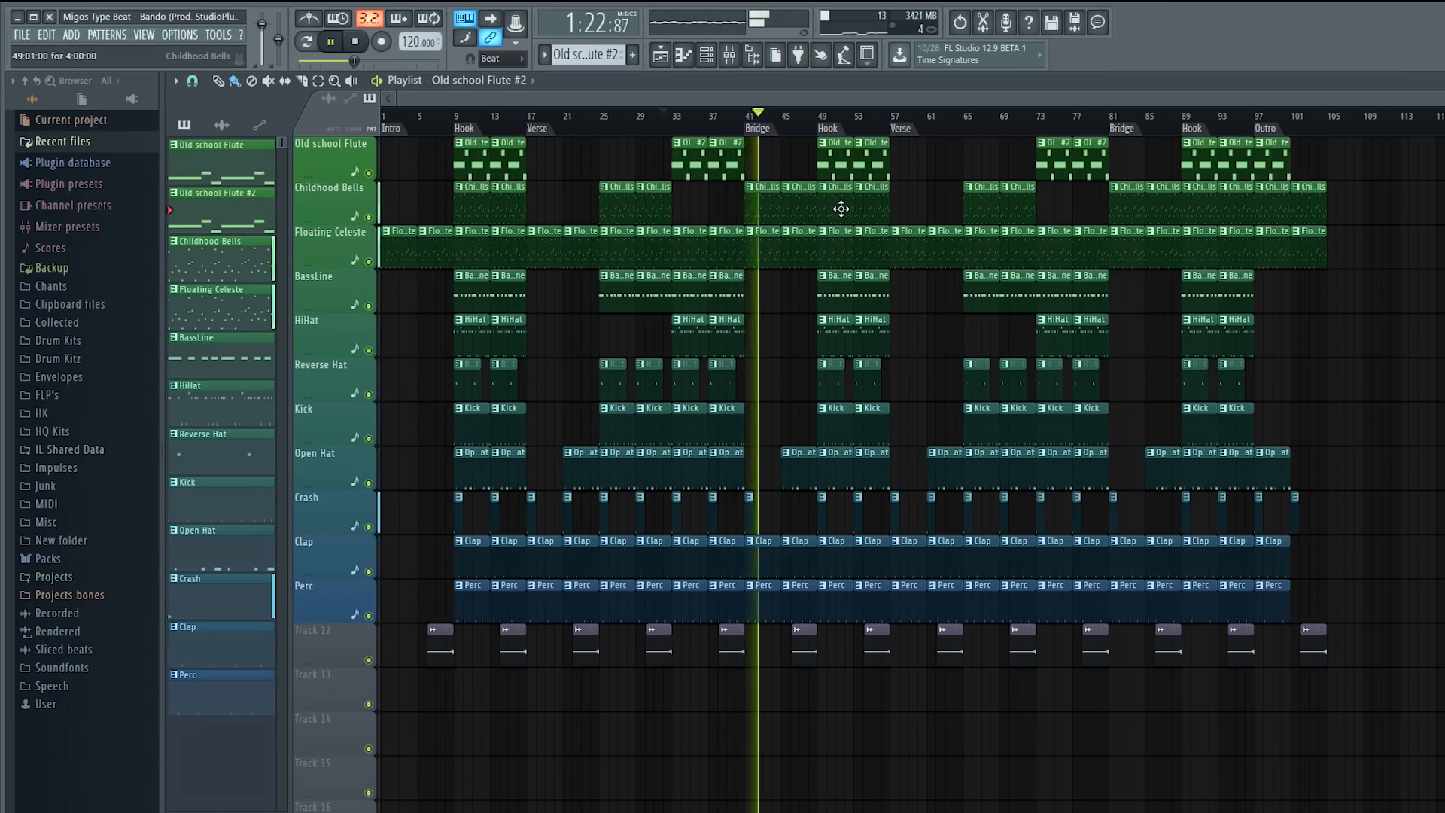
{"action": "left_click", "coordinate": [356, 42]}
{"action": "left_click_drag", "start_coordinate": [343, 60], "coordinate": [300, 60]}
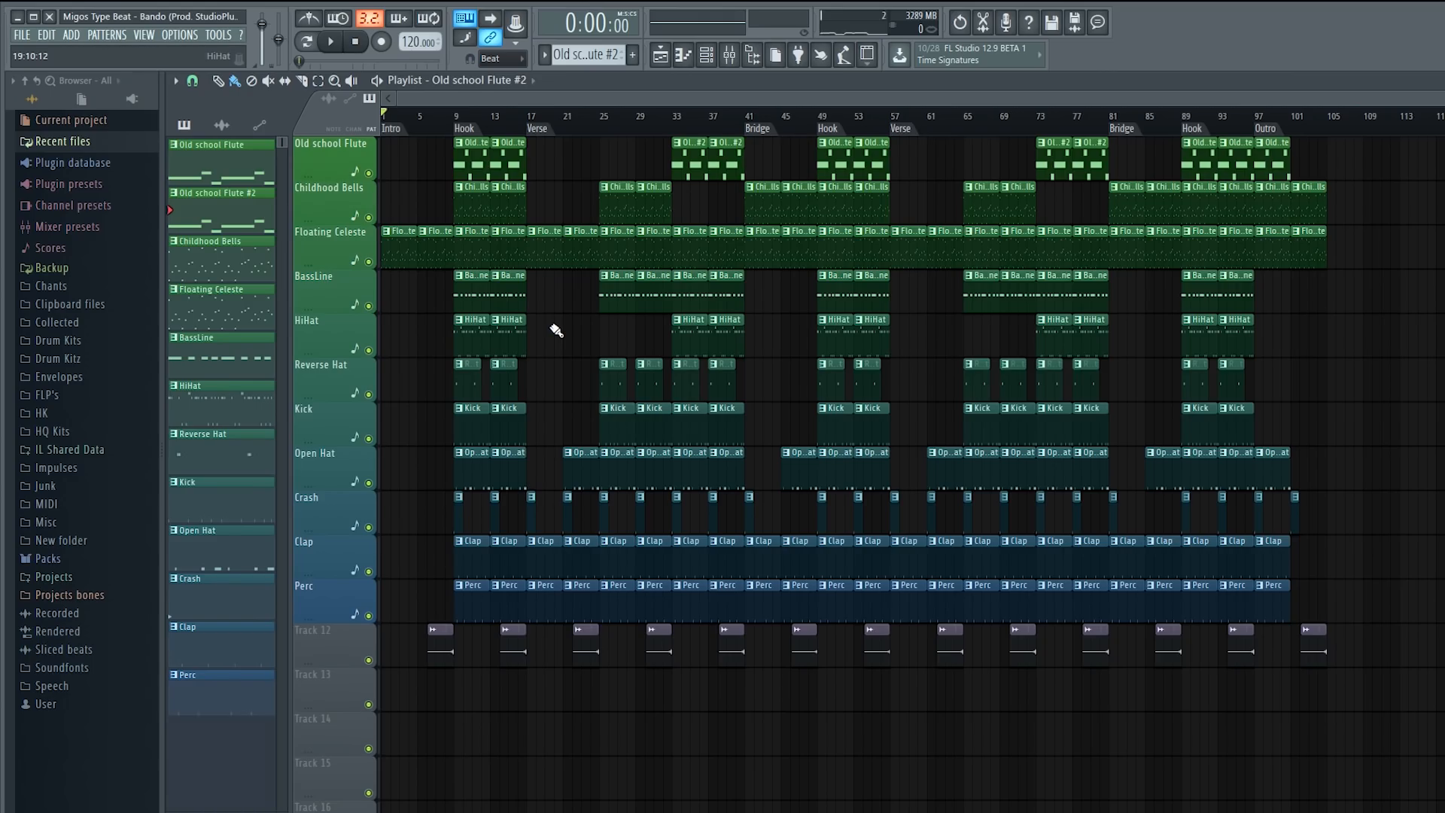
- Open the mixer over the playlist, reposition its window and select the Master track to show its effects
{"action": "scroll", "coordinate": [1067, 176], "scroll_direction": "up", "scroll_amount": 3}
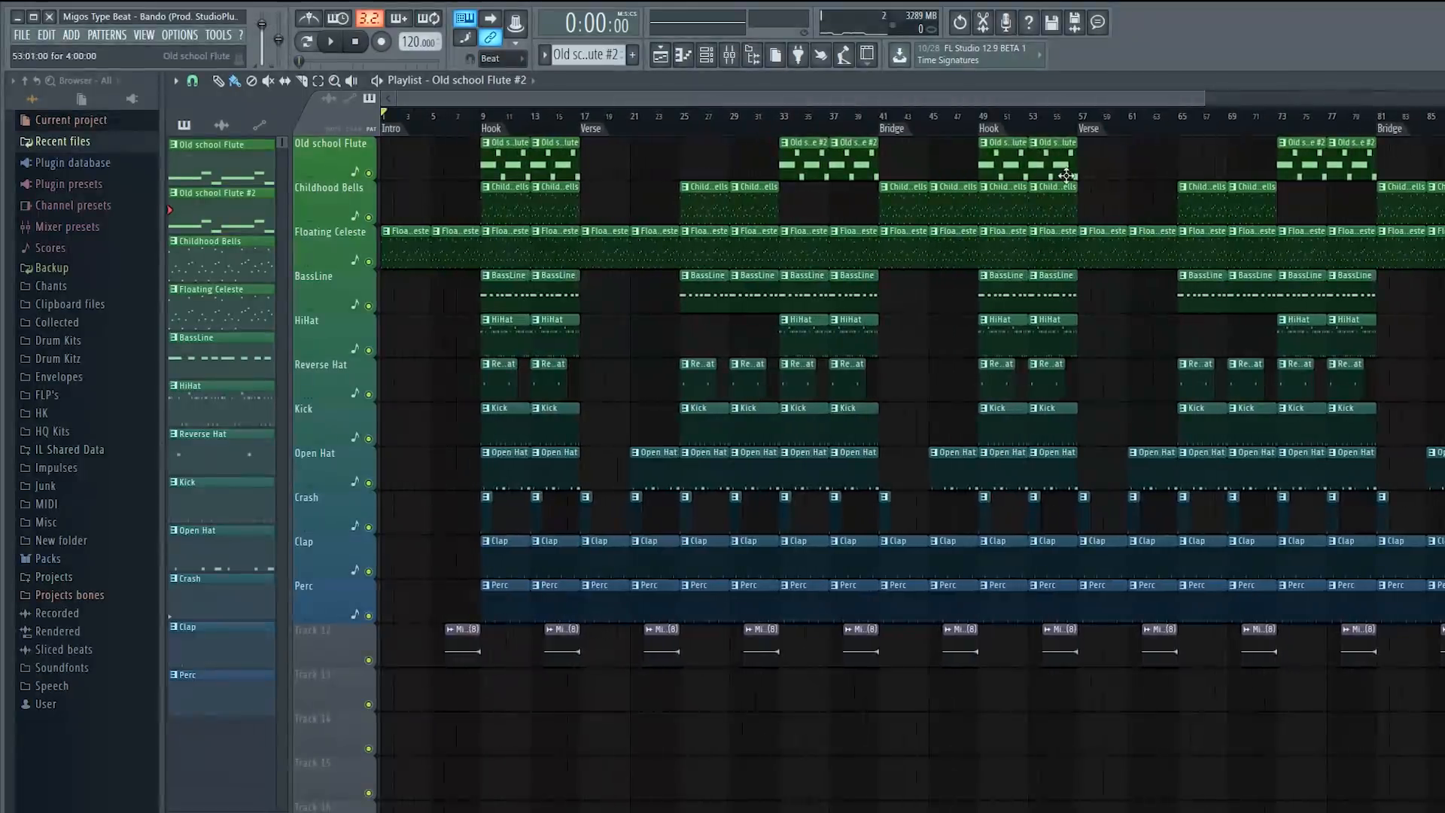
{"action": "scroll", "coordinate": [1196, 105], "scroll_direction": "up", "scroll_amount": 3}
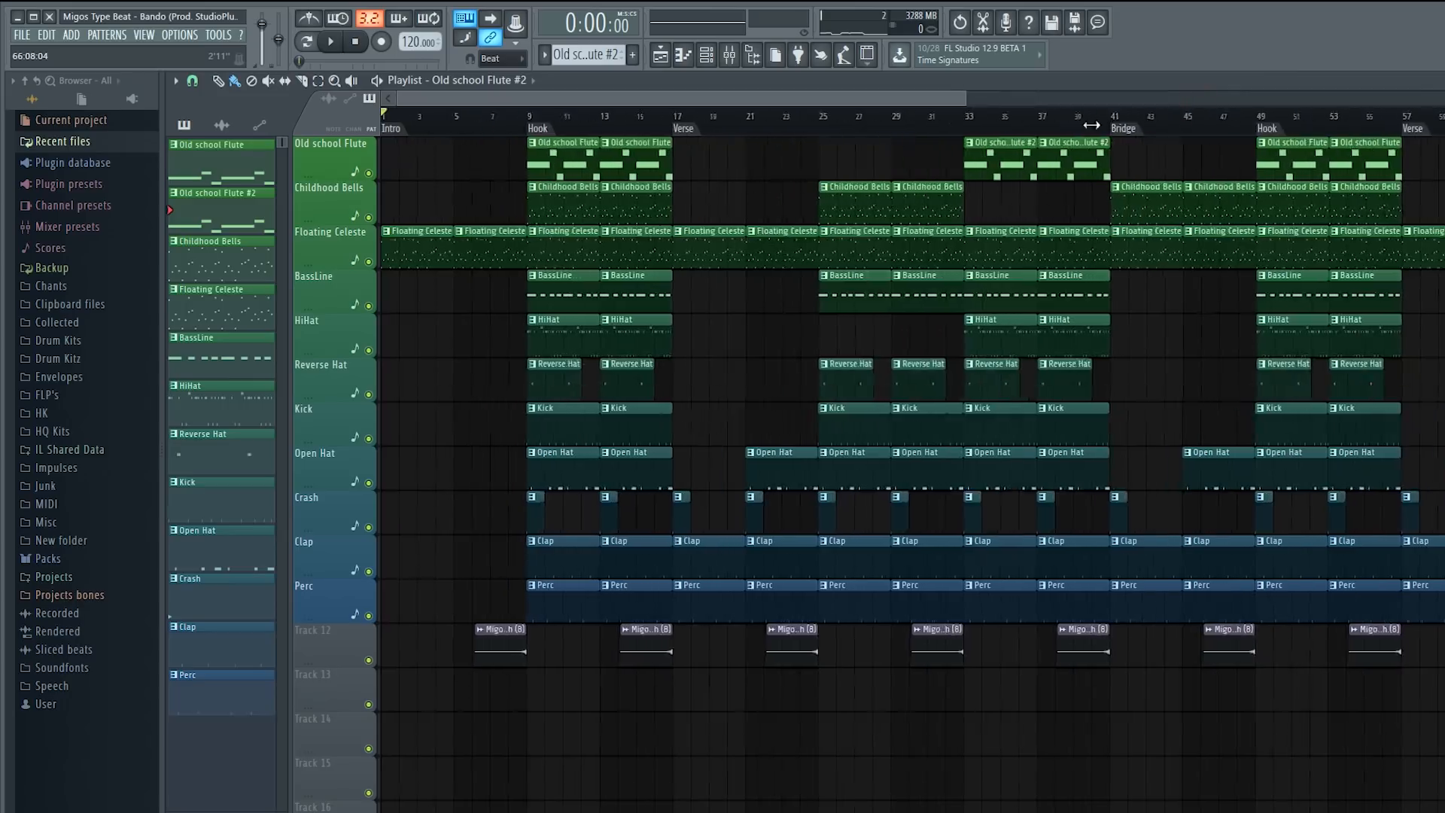
{"action": "scroll", "coordinate": [1091, 125], "scroll_direction": "down", "scroll_amount": 3}
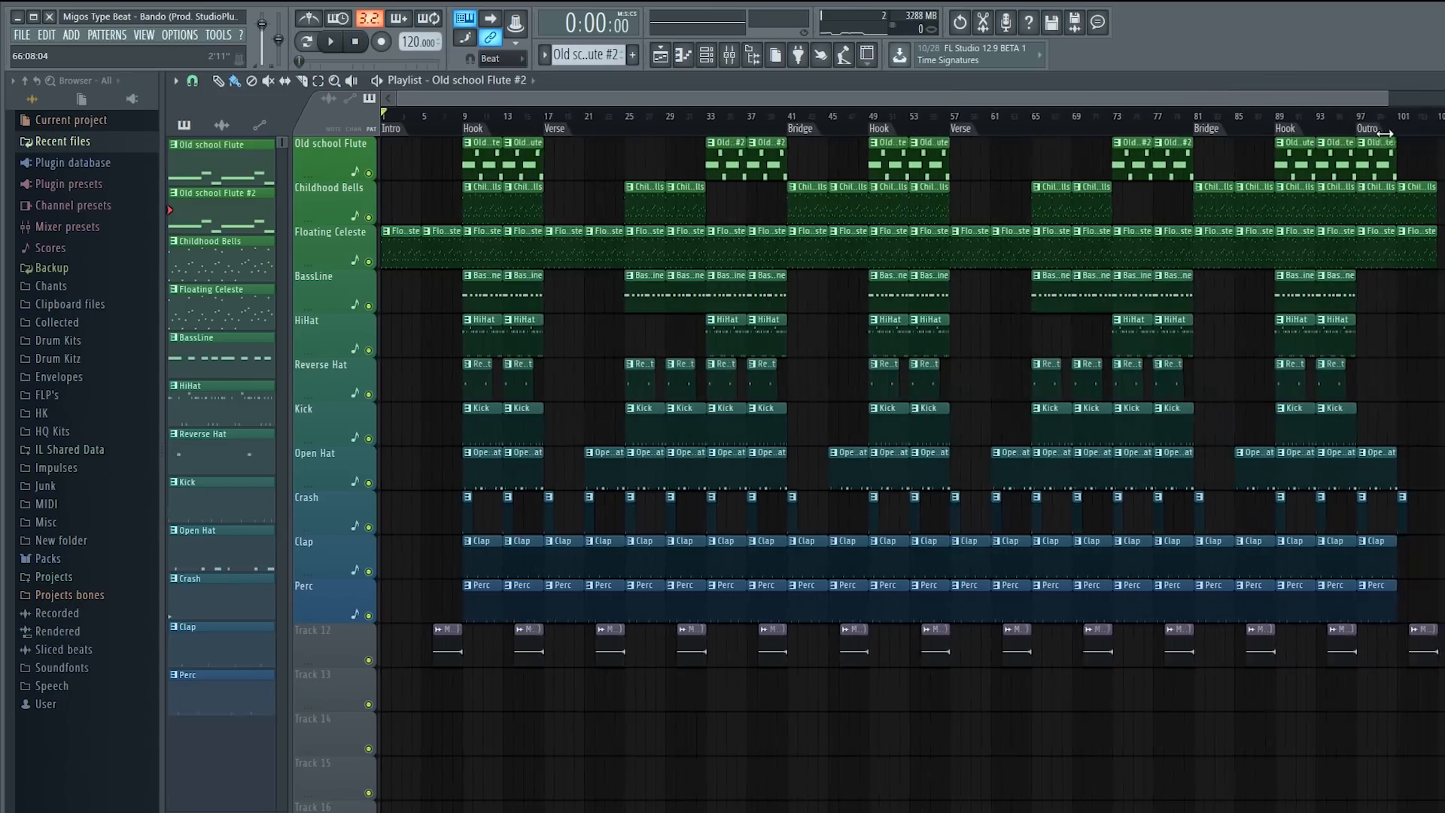
{"action": "left_click", "coordinate": [730, 68]}
{"action": "left_click_drag", "start_coordinate": [730, 155], "coordinate": [832, 156]}
{"action": "left_click_drag", "start_coordinate": [839, 215], "coordinate": [453, 205]}
{"action": "left_click", "coordinate": [515, 228]}
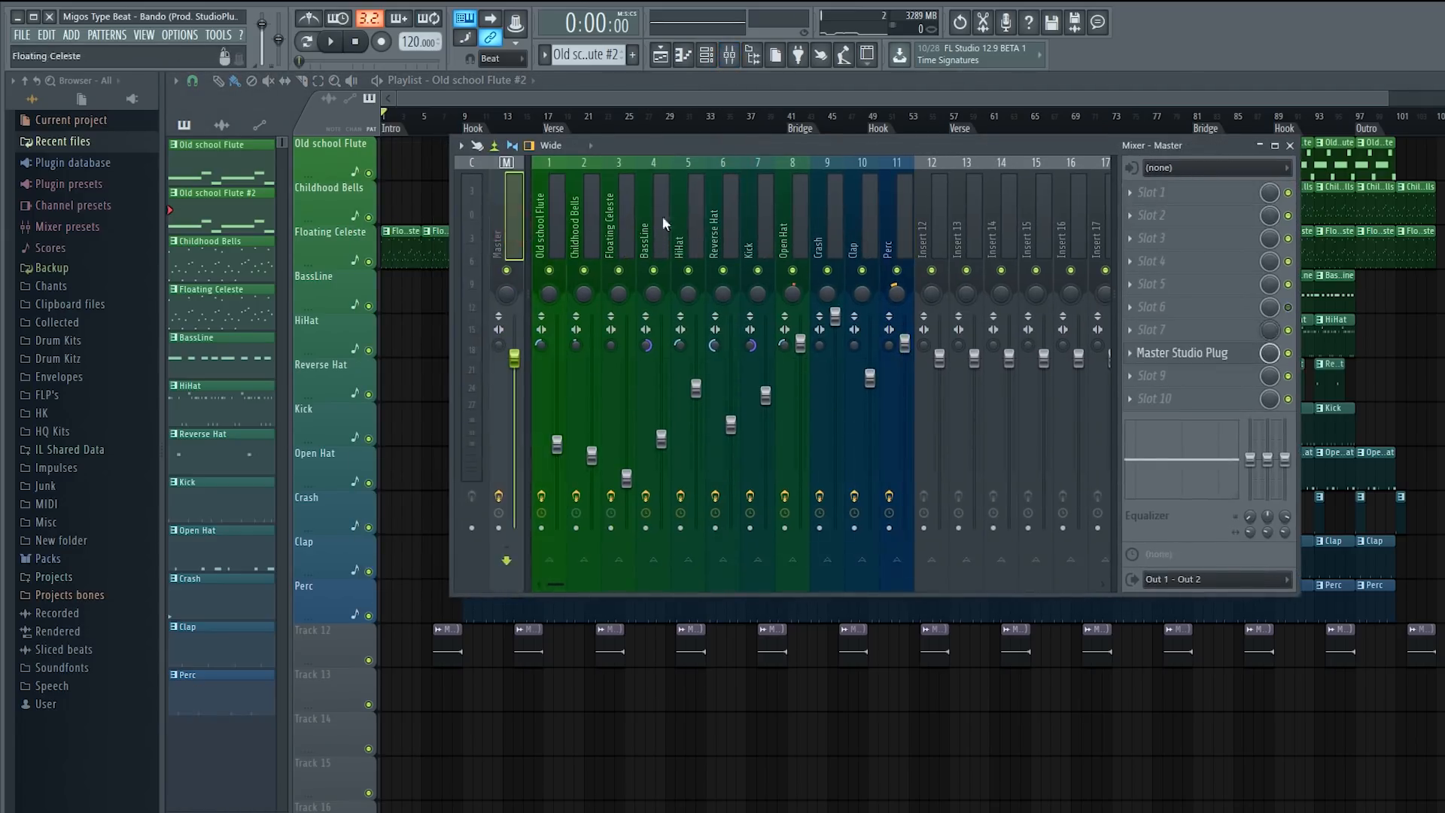